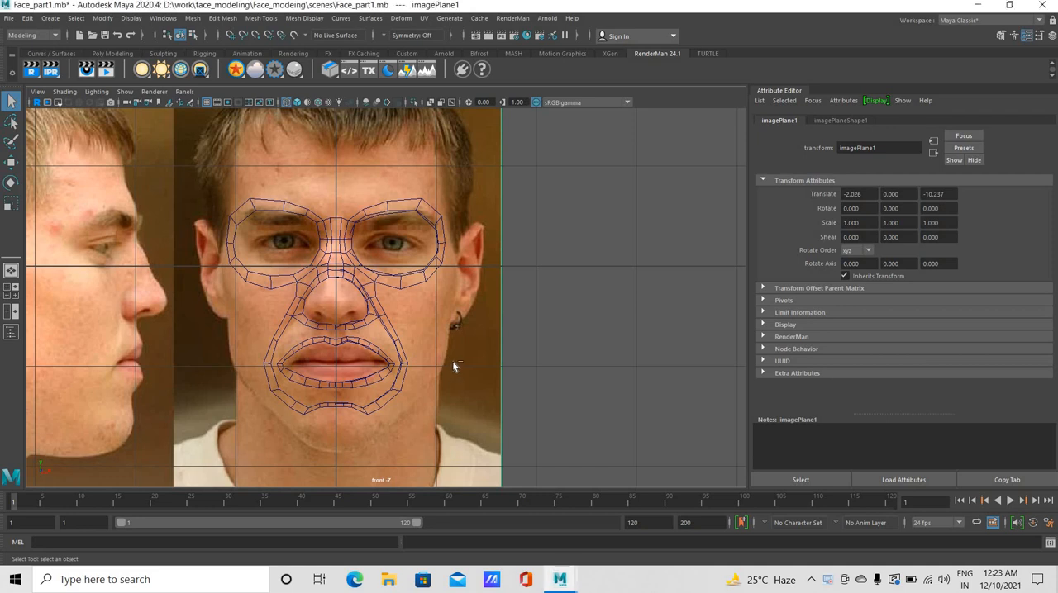
Maximize the front view and select the inner border edges of the right-hand eye ring on the face mesh
key(ctrl+space)
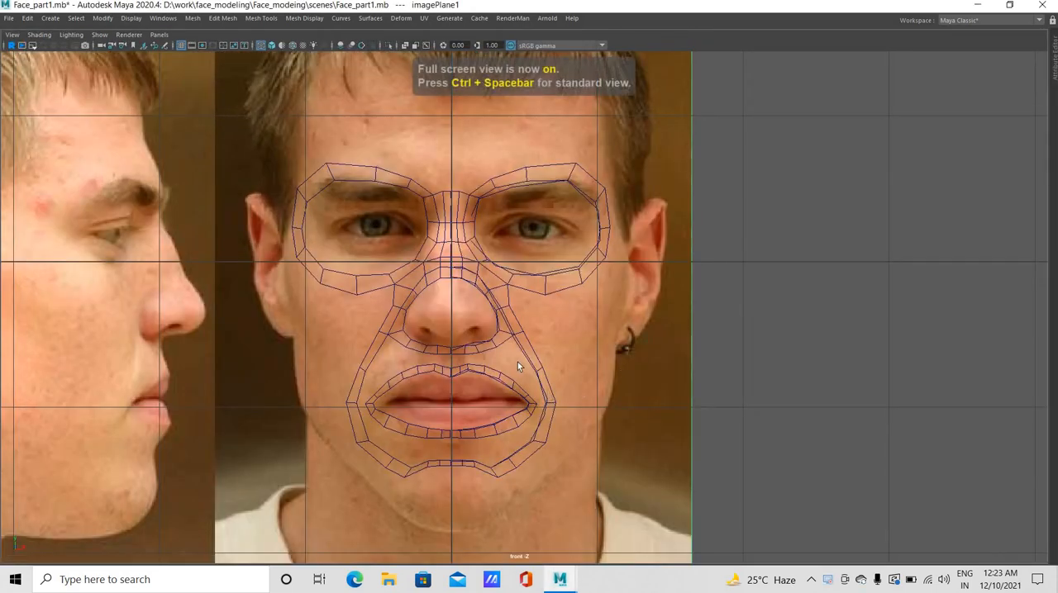
scroll(522, 331, up, 4)
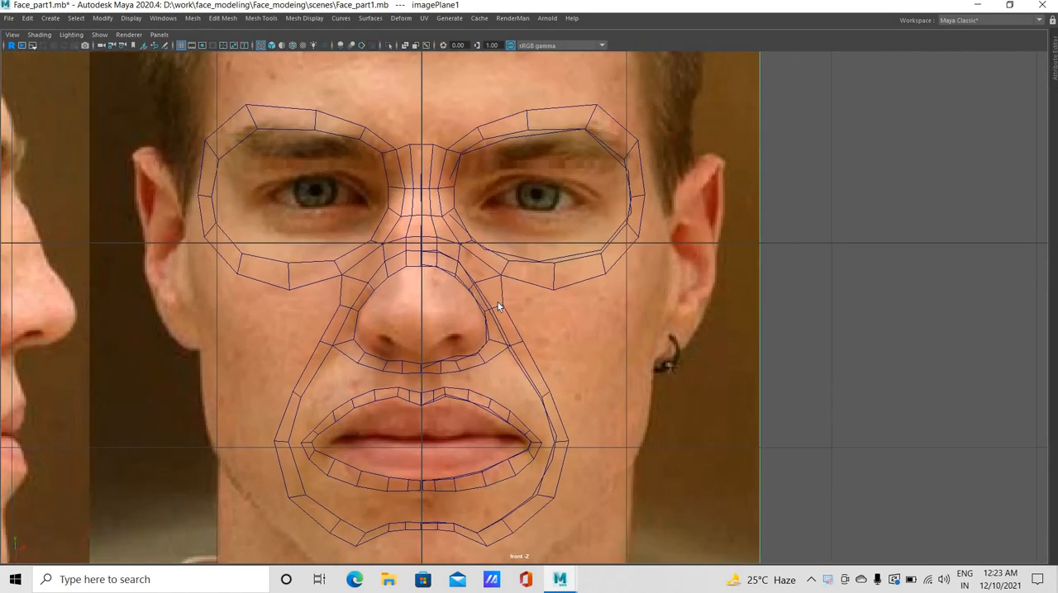
click(444, 185)
right_click(459, 177)
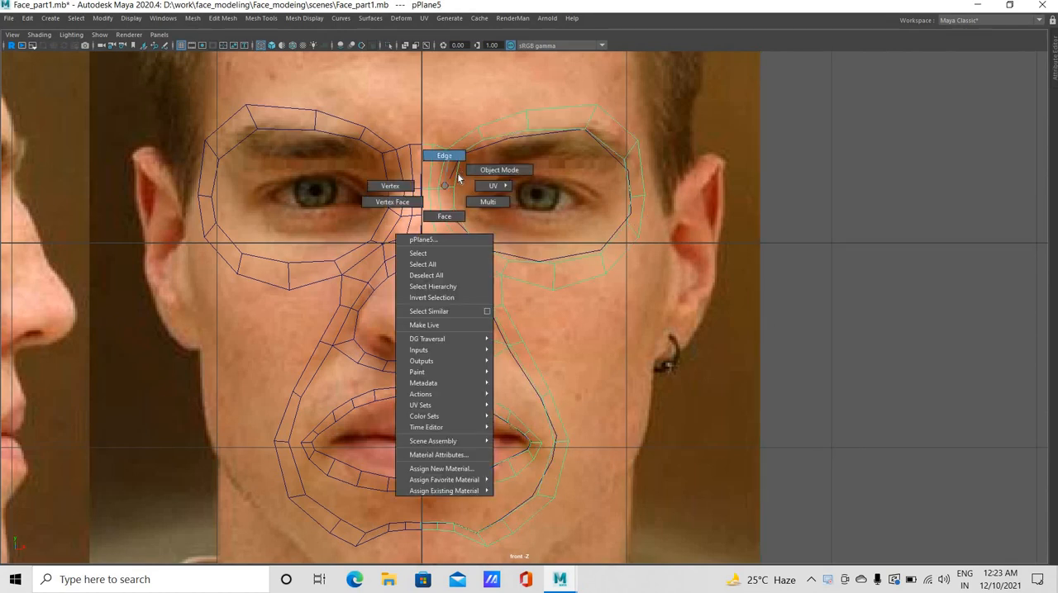
click(443, 156)
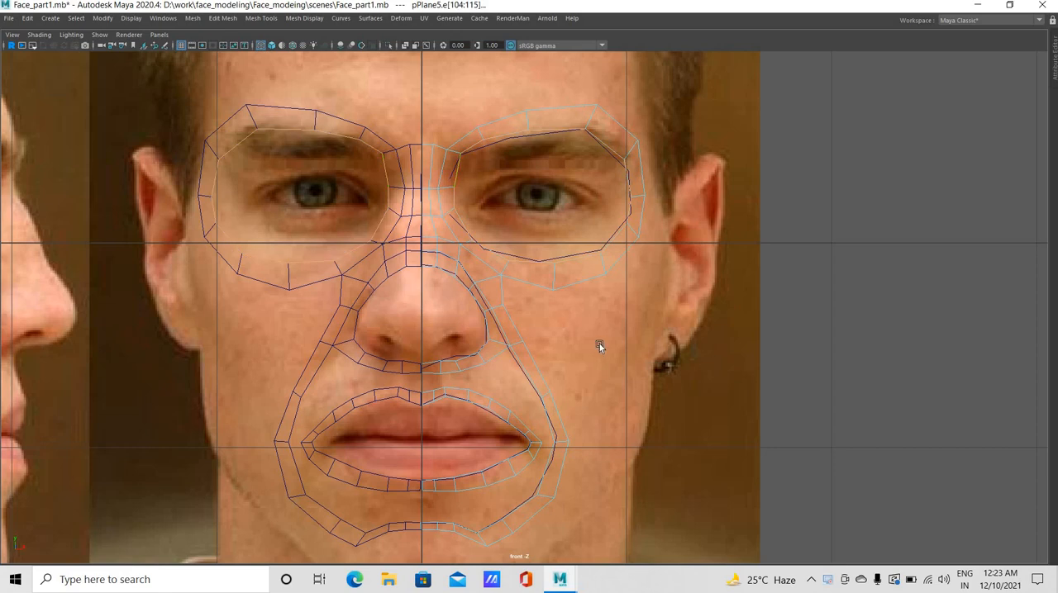
Extrude the eye ring's inner border edges and scale them inward to an oval around the eye opening
key(ctrl+e)
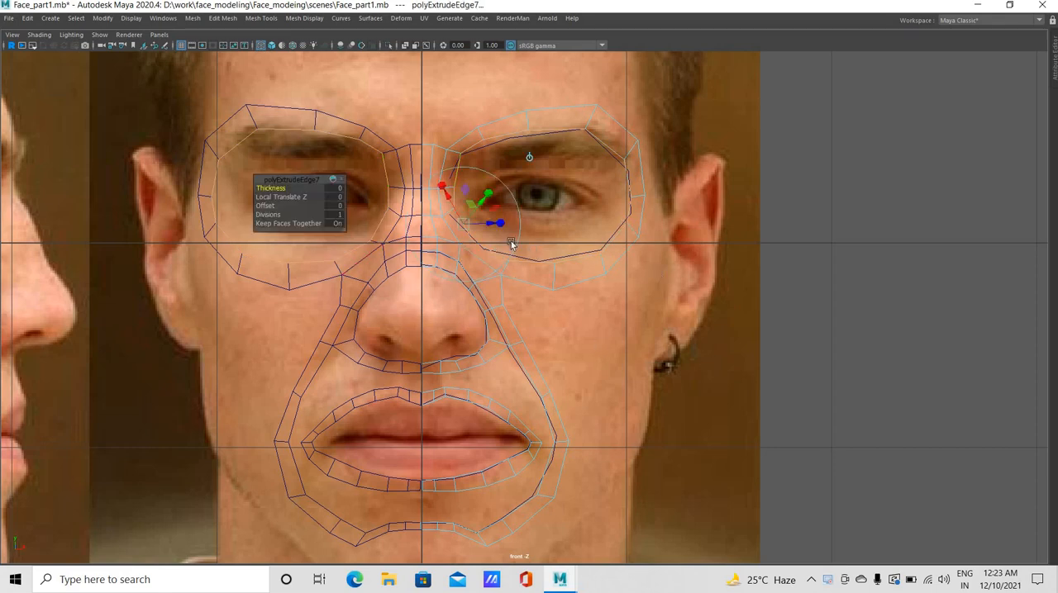
click(501, 223)
middle_drag(435, 242, 476, 226)
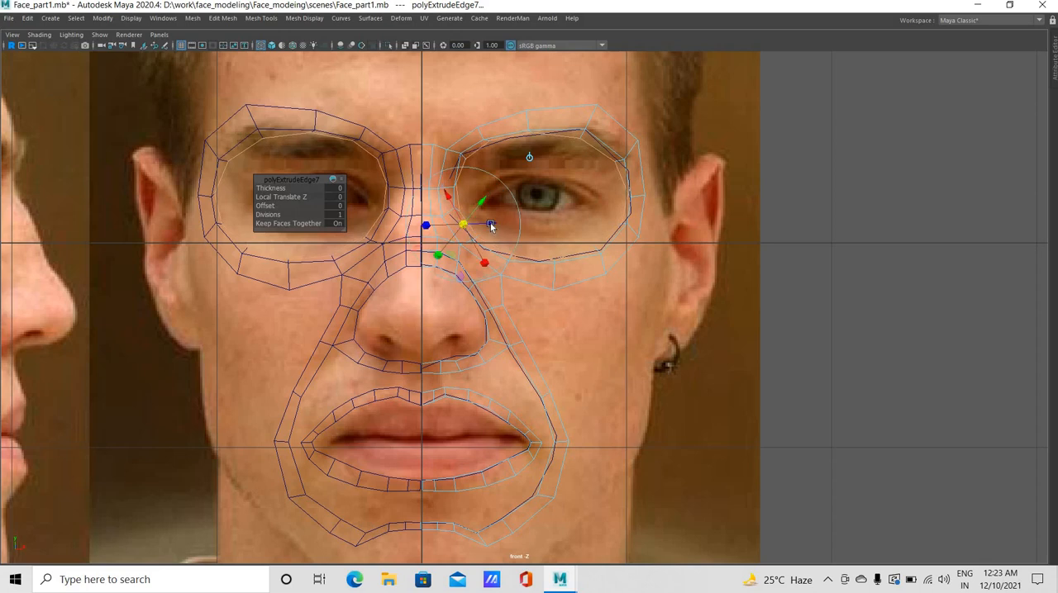
drag(501, 225, 485, 208)
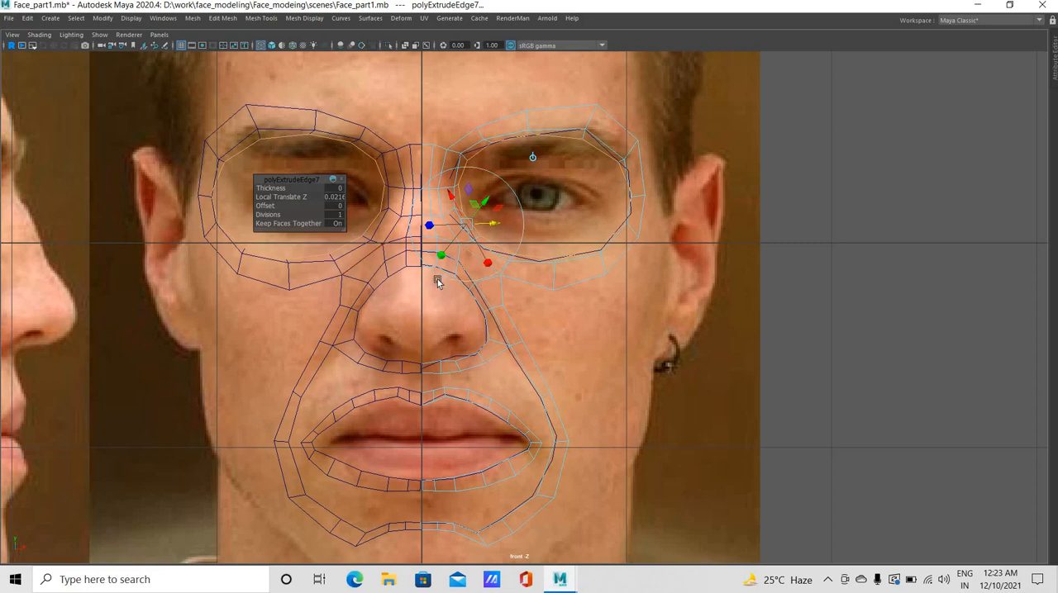
key(w)
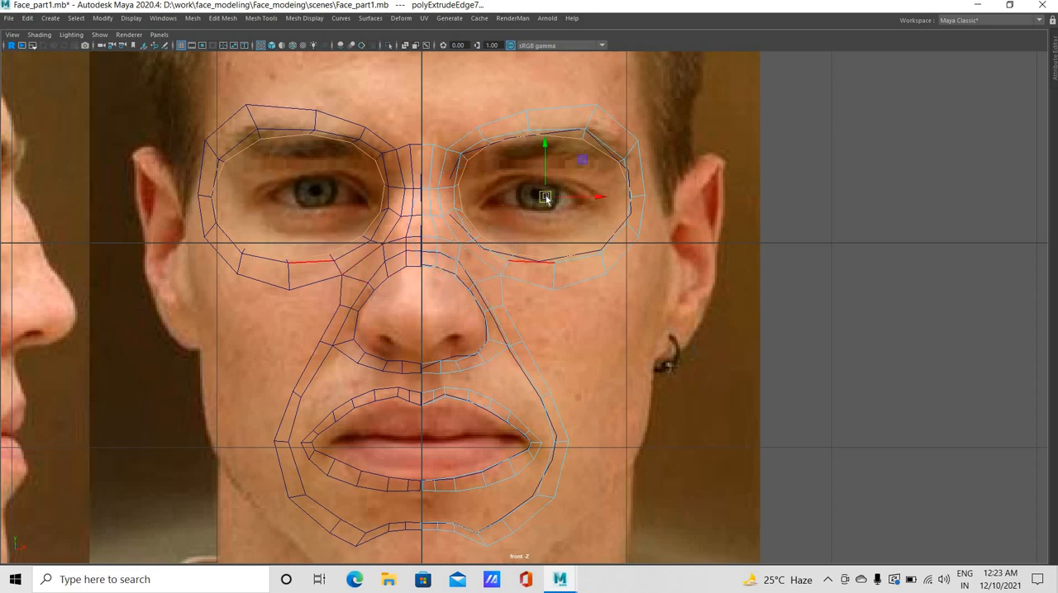
click(545, 199)
middle_drag(493, 229, 459, 234)
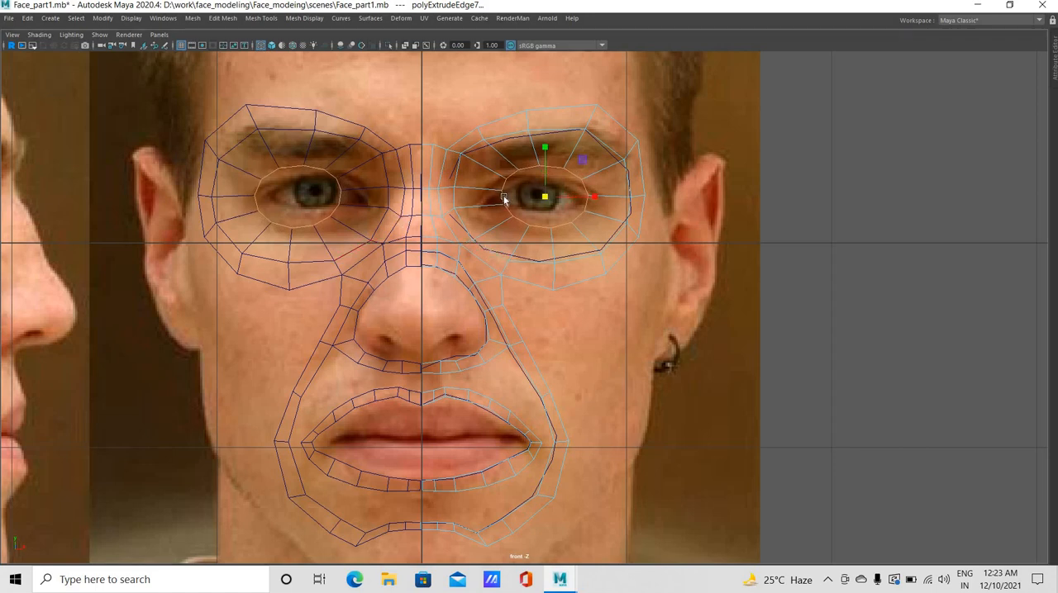
Move the new loop's inner-corner and upper vertices onto the reference eye's inner corner and upper lid line
mouse_move(511, 207)
right_down()
mouse_move(515, 195)
mouse_move(517, 208)
right_up()
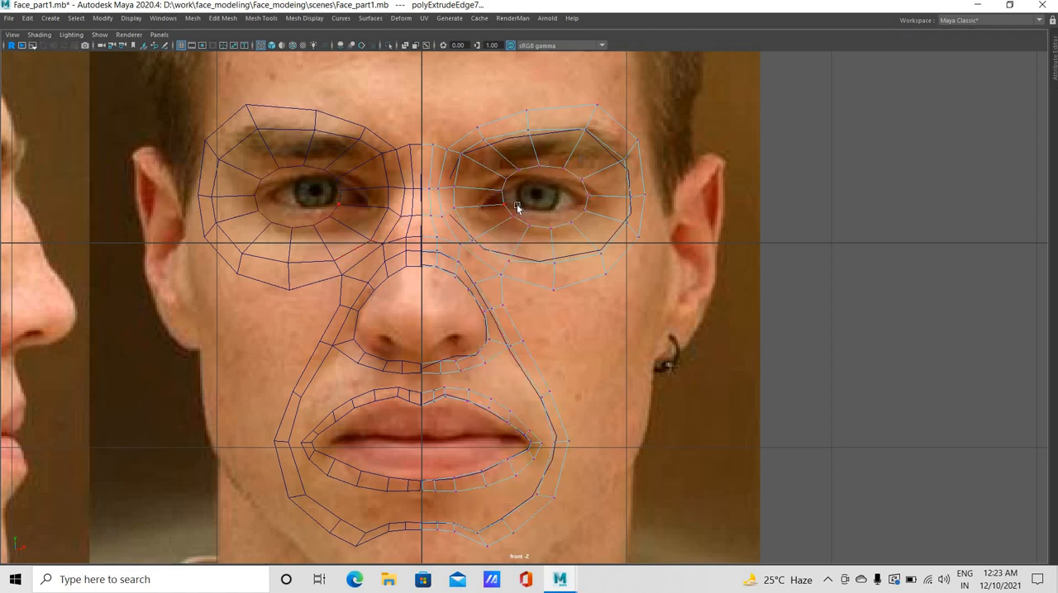
drag(496, 211, 508, 211)
key(w)
drag(506, 210, 483, 208)
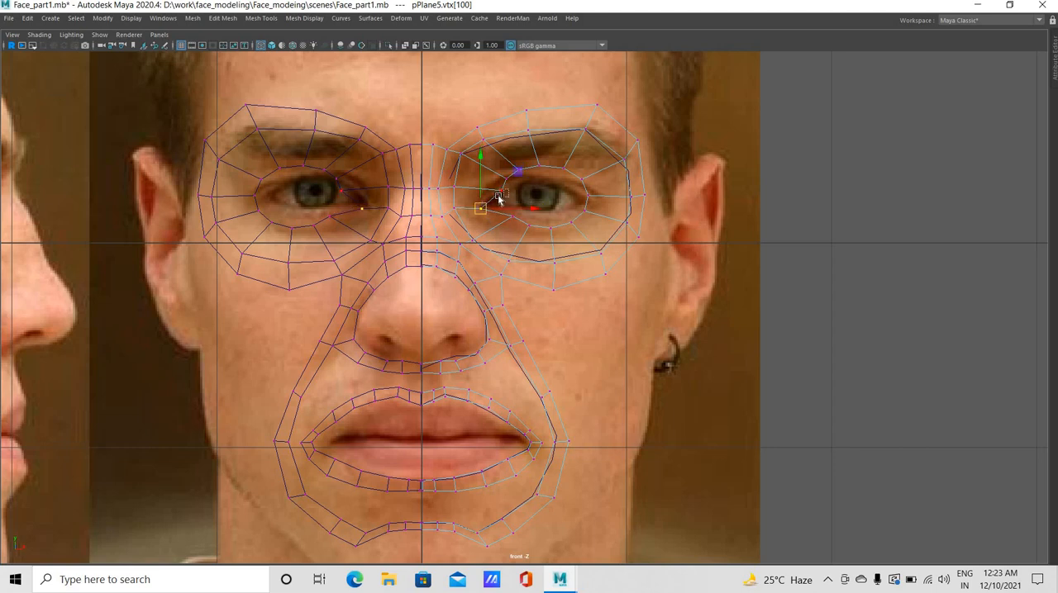
click(495, 195)
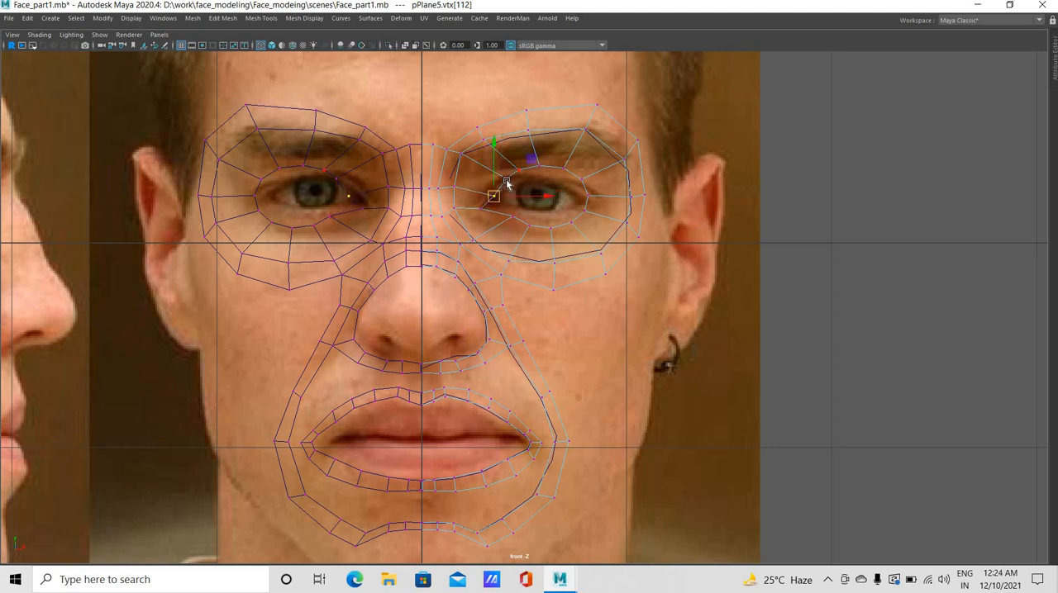
click(512, 190)
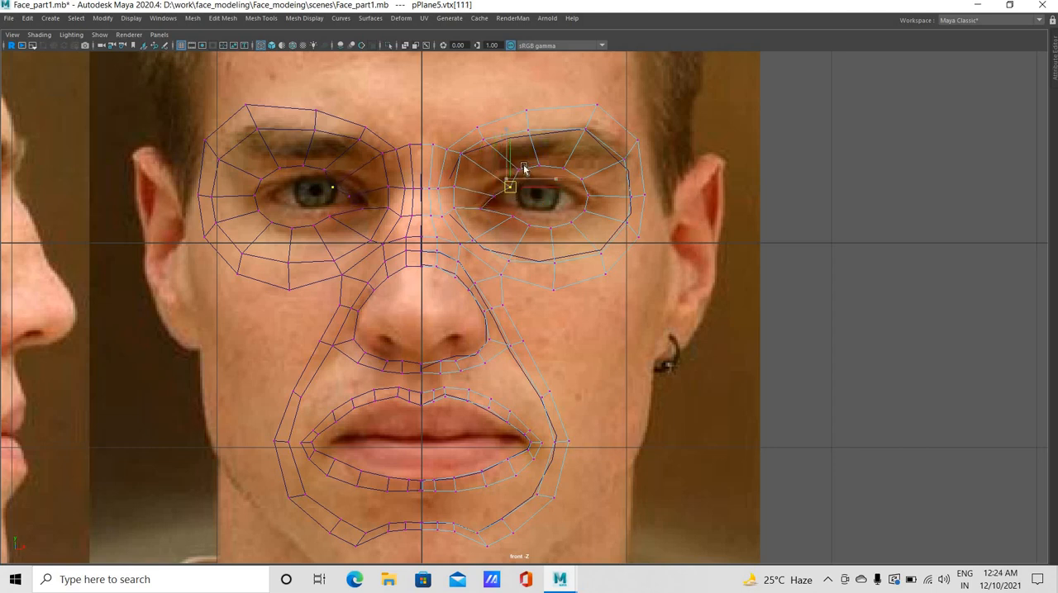
click(529, 180)
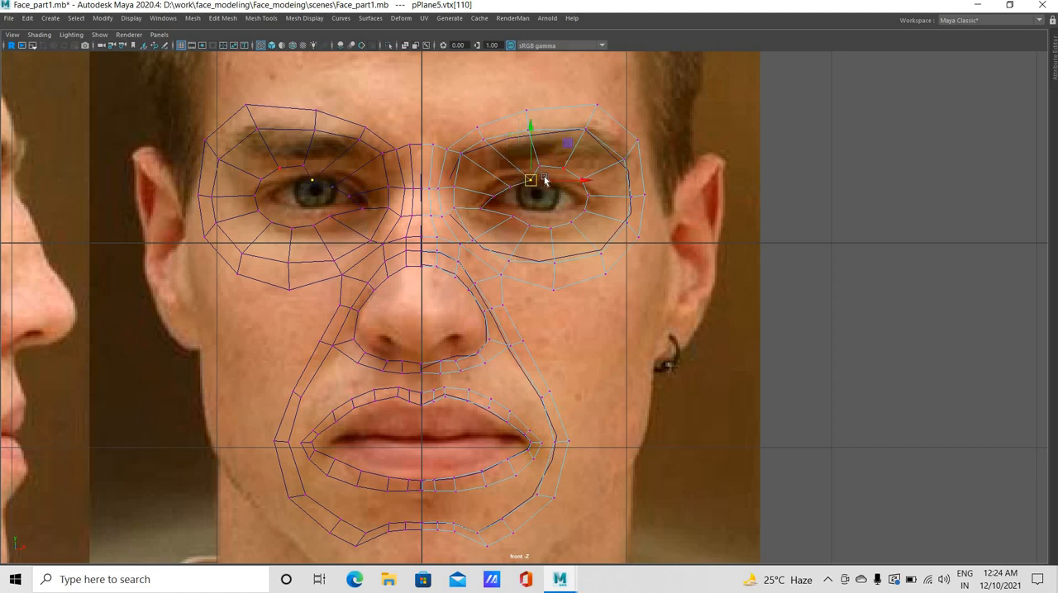
click(548, 179)
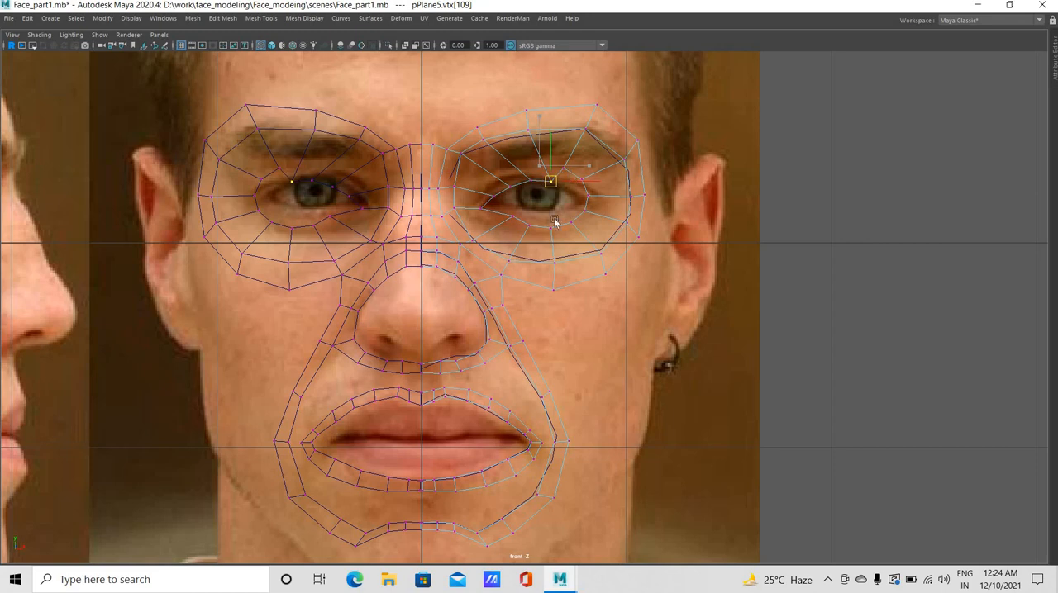
Raise the new eye loop's lower vertices to follow the lower eyelid of the reference photo
click(504, 207)
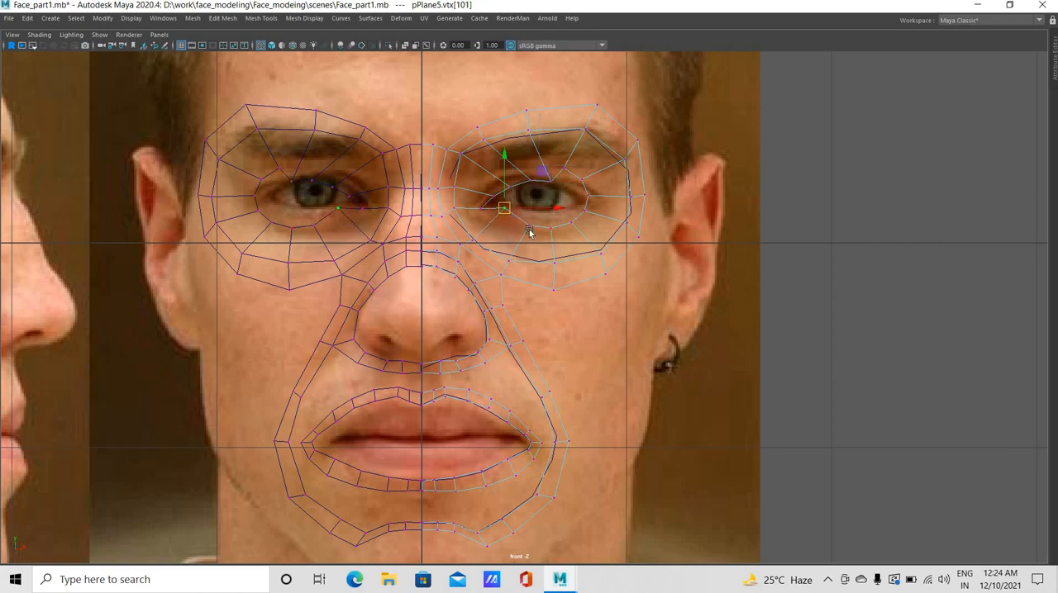
click(531, 217)
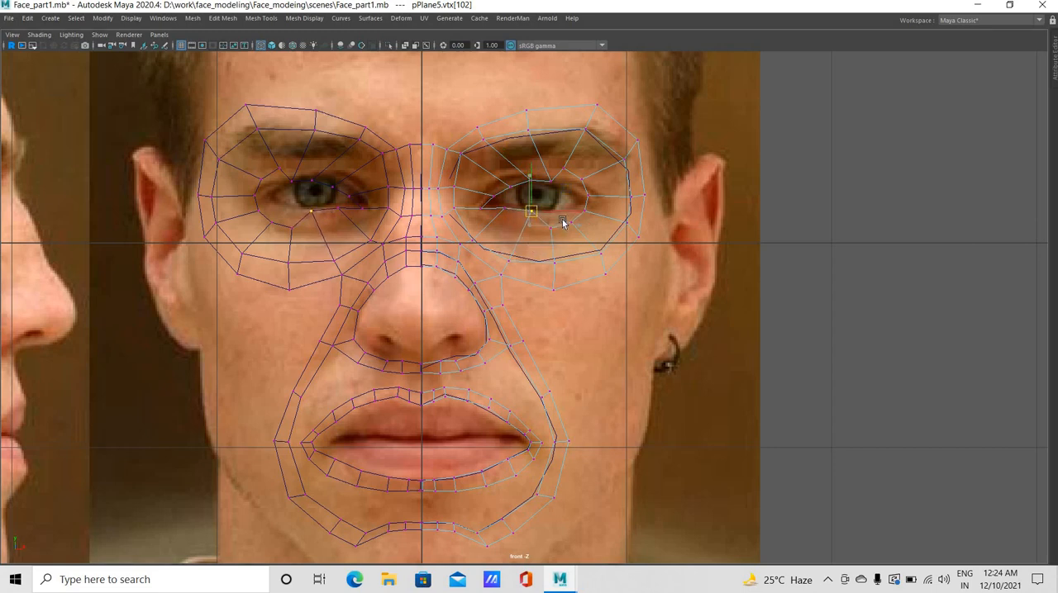
click(547, 234)
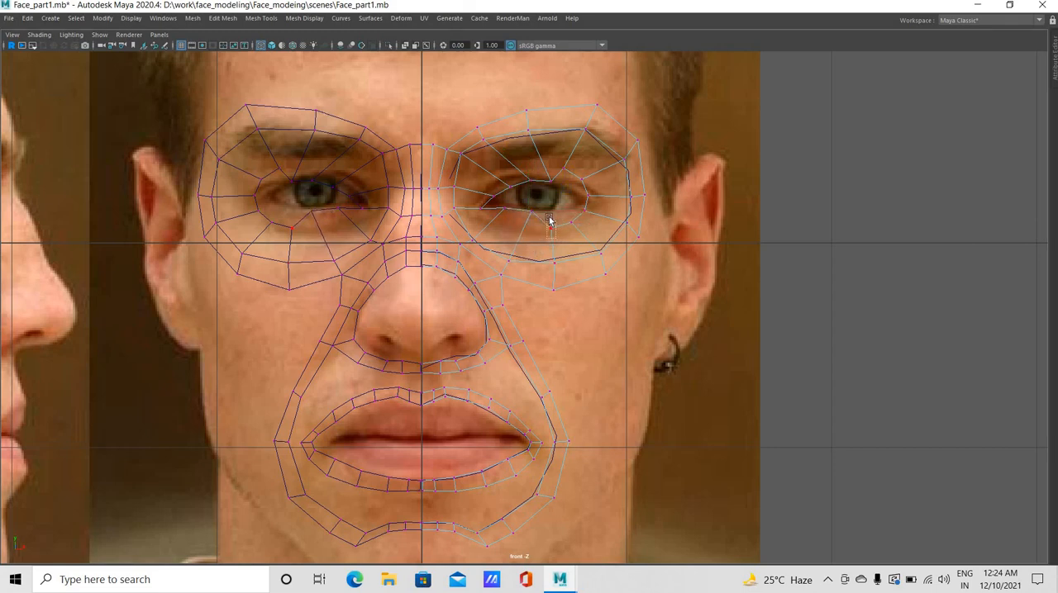
click(550, 217)
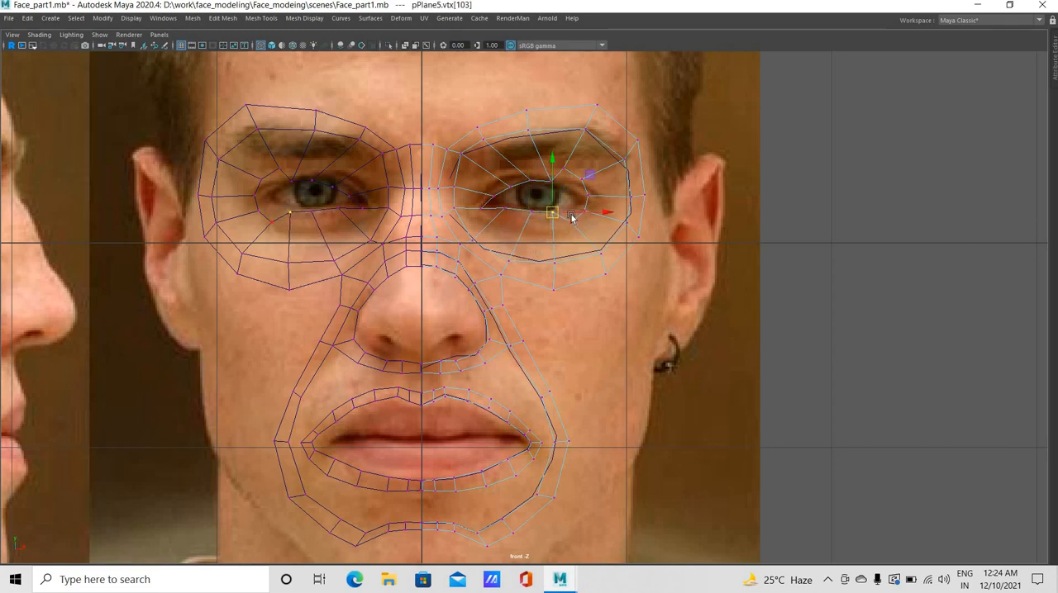
click(578, 205)
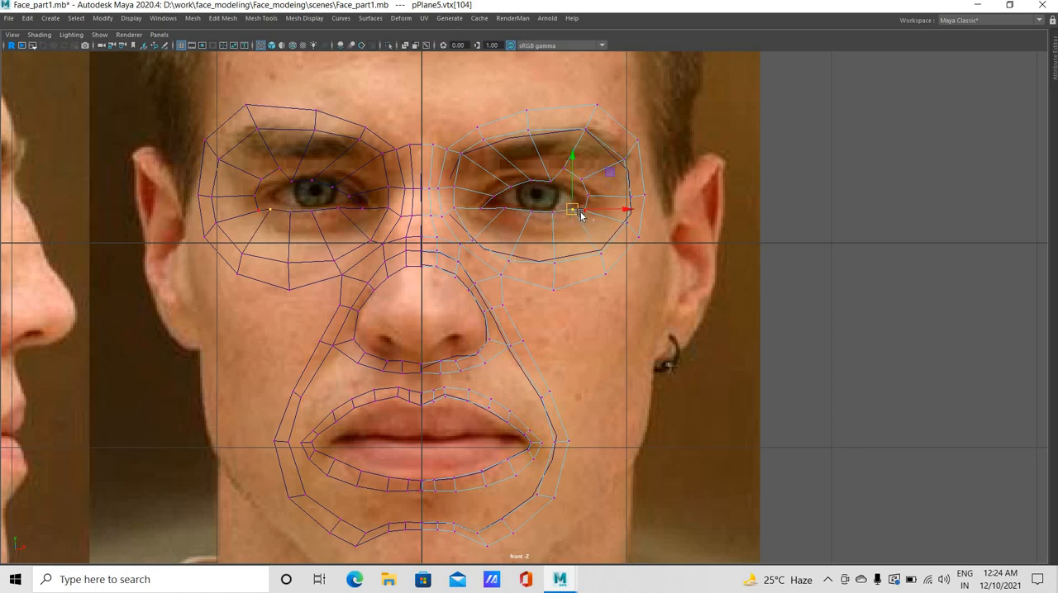
click(587, 205)
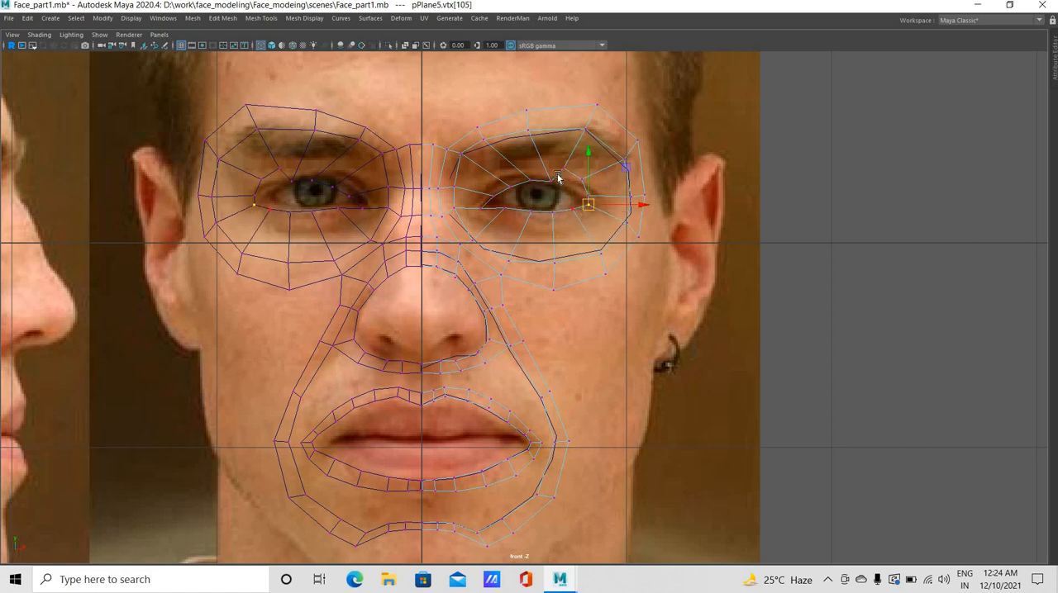
Fit the eye loop's remaining upper-lid vertices and outer-corner vertices to the reference eye's outer corner
click(567, 185)
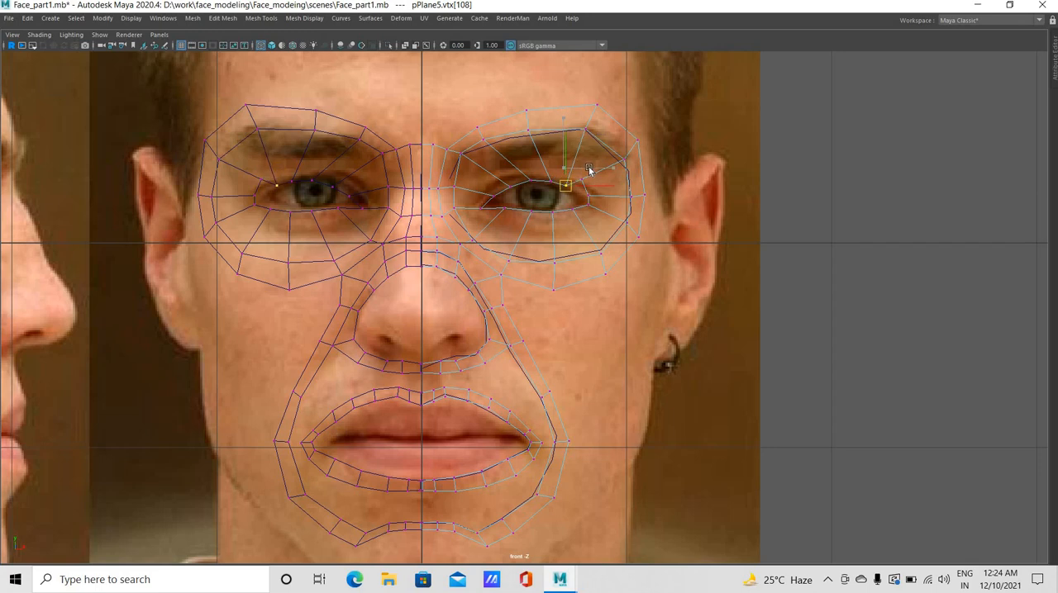
click(577, 193)
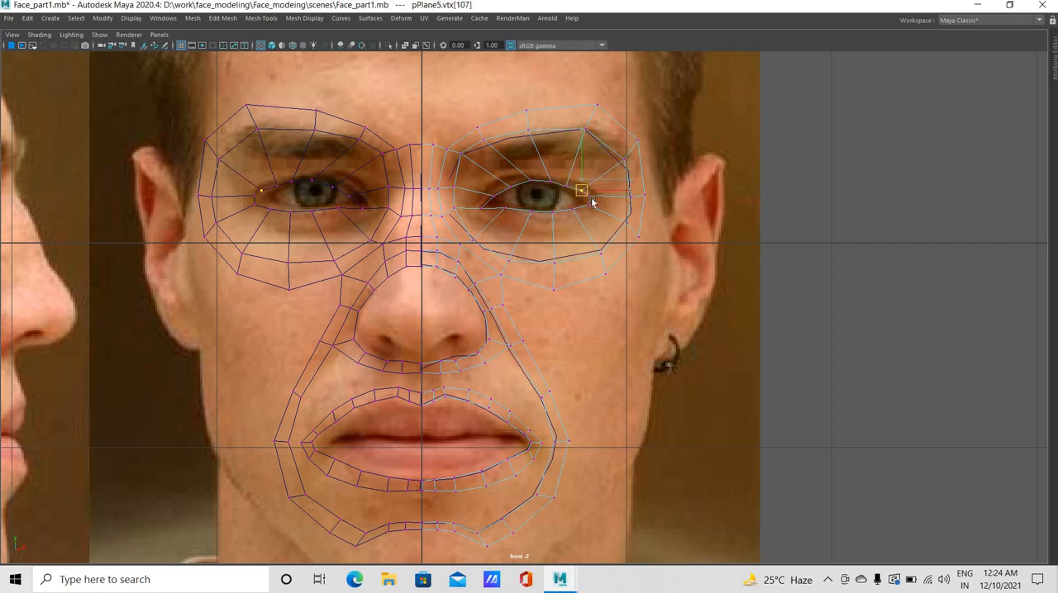
click(586, 205)
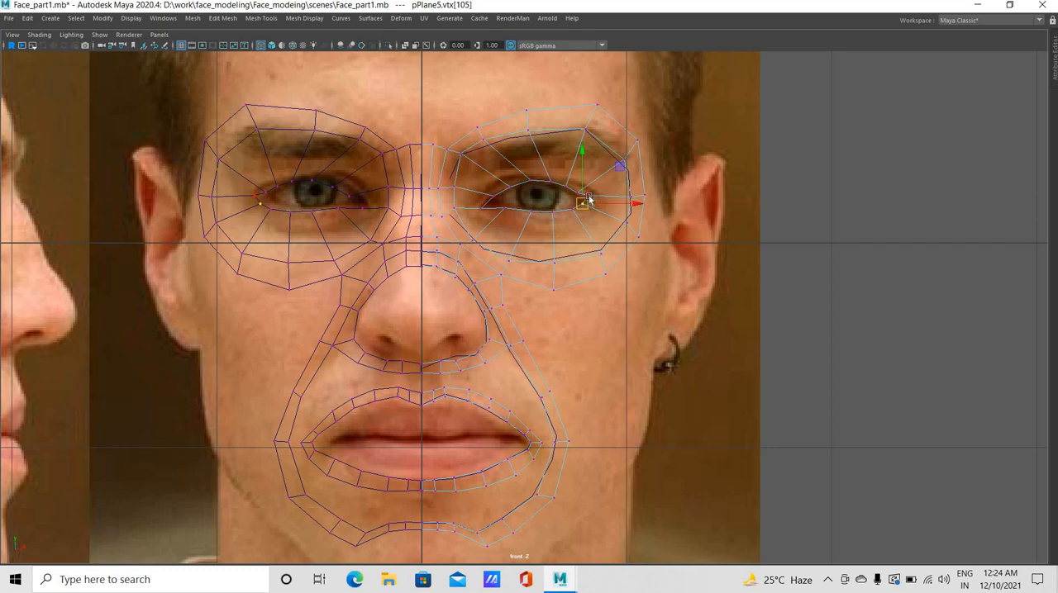
drag(591, 200, 584, 208)
middle_drag(586, 213, 588, 219)
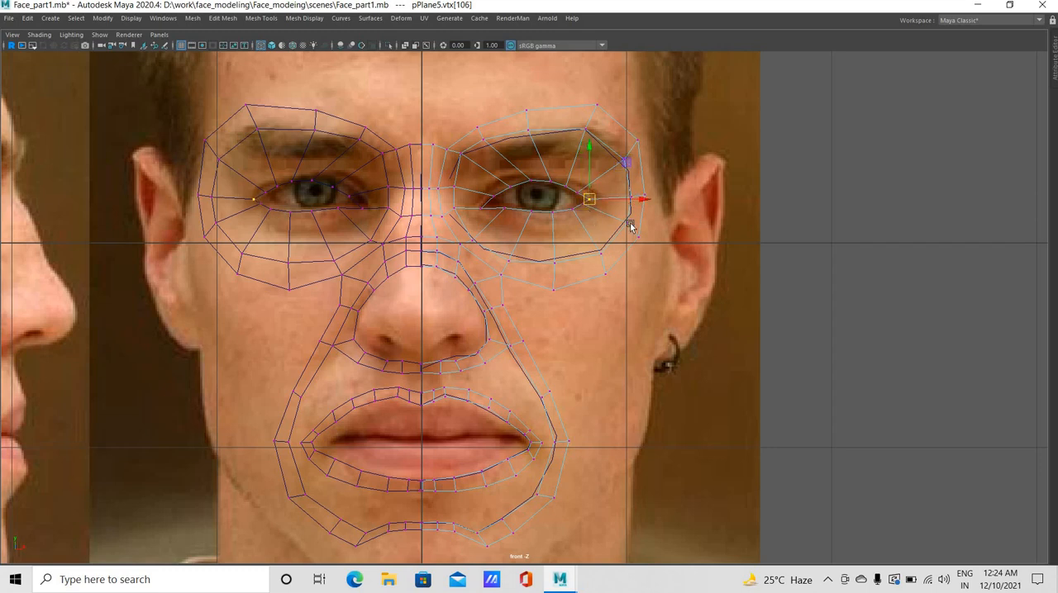
Reshape the lower and outer side of the eye ring, spreading its outer border vertices toward the cheek and temple
click(618, 221)
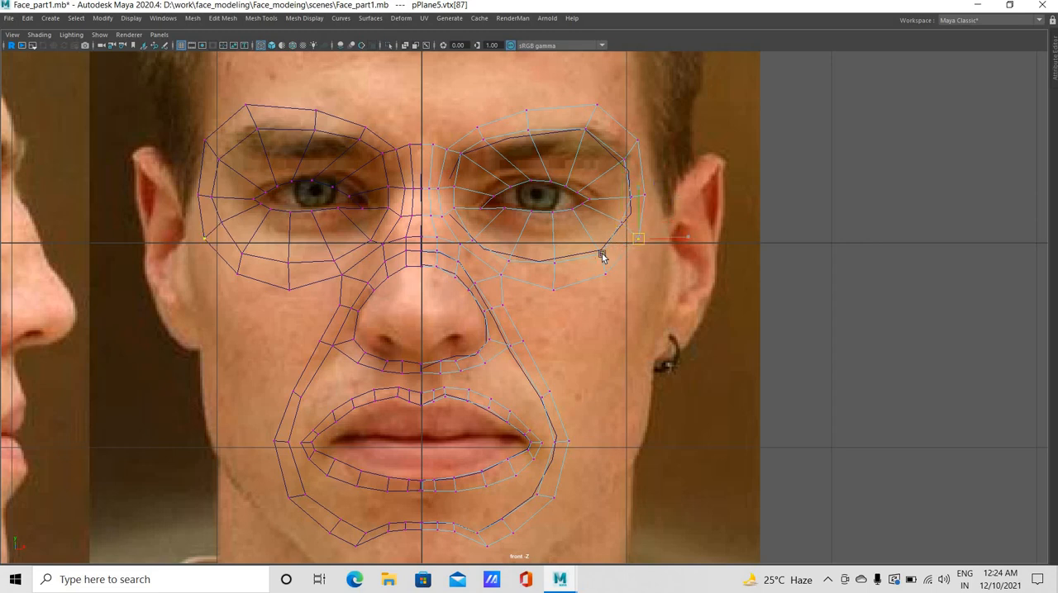
click(601, 253)
middle_drag(601, 252, 603, 248)
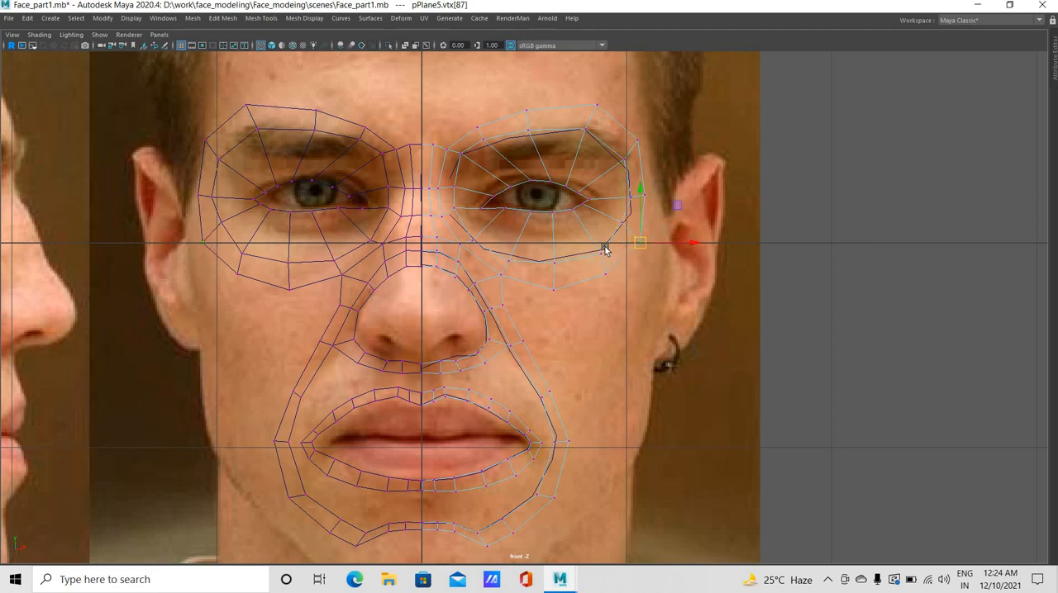
click(610, 288)
click(615, 289)
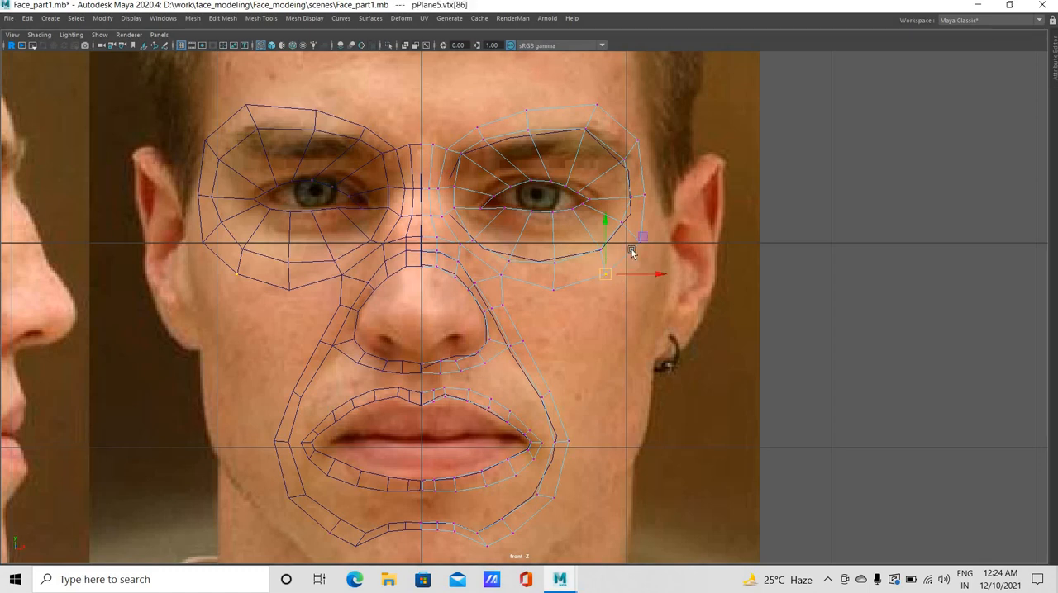
drag(647, 232, 636, 243)
middle_drag(646, 165, 654, 172)
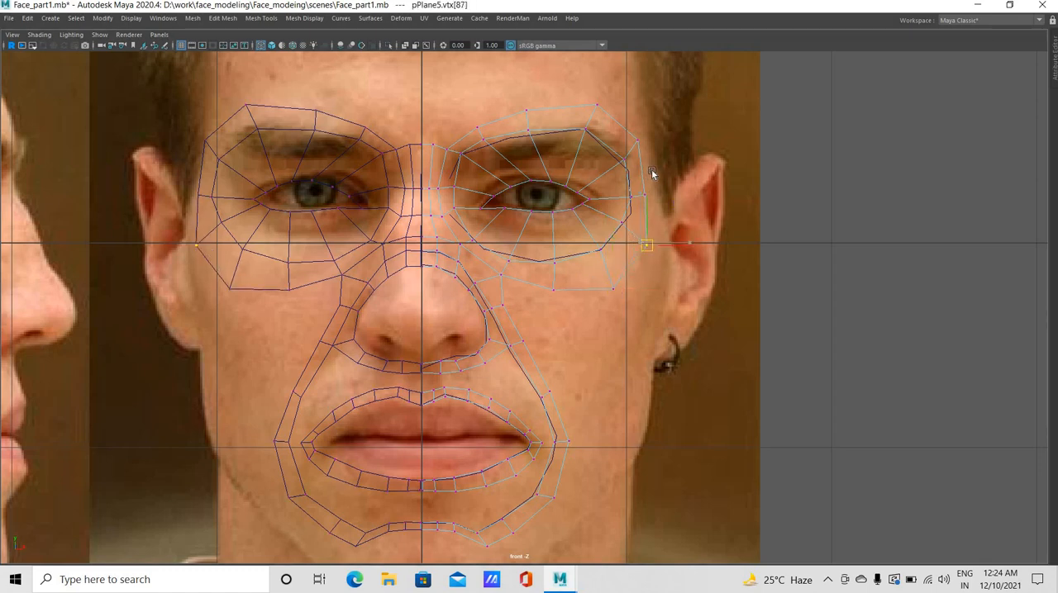
drag(653, 171, 639, 207)
Move the eye ring's upper outer border vertices up and outward above the eyebrow, from the temple to the inner brow
middle_drag(619, 157, 625, 150)
click(646, 127)
drag(632, 142, 648, 123)
middle_drag(586, 124, 591, 107)
drag(586, 93, 608, 116)
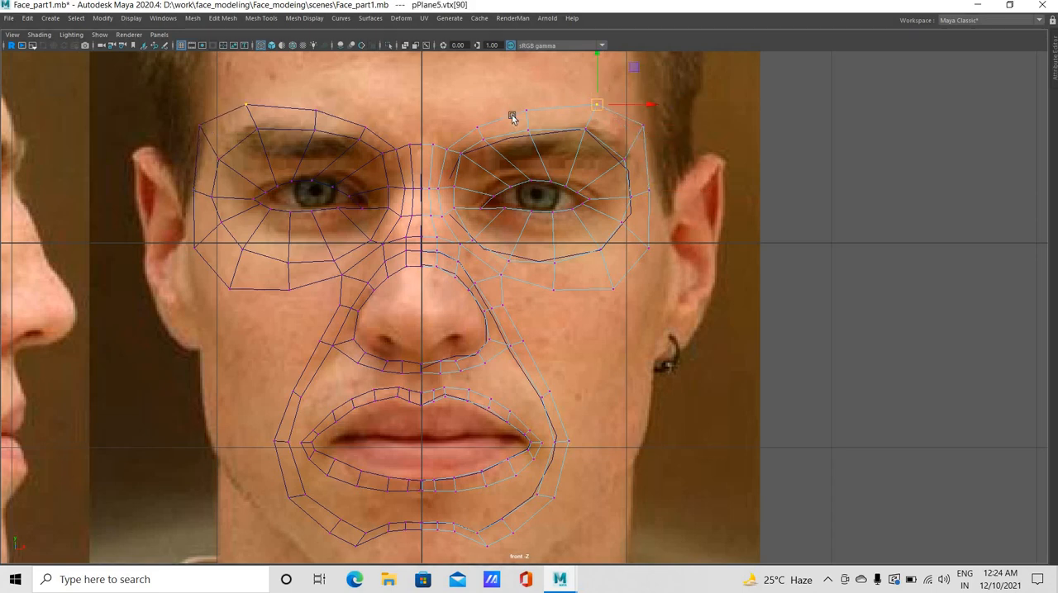
middle_drag(525, 126, 517, 114)
drag(510, 112, 506, 112)
middle_drag(496, 107, 454, 116)
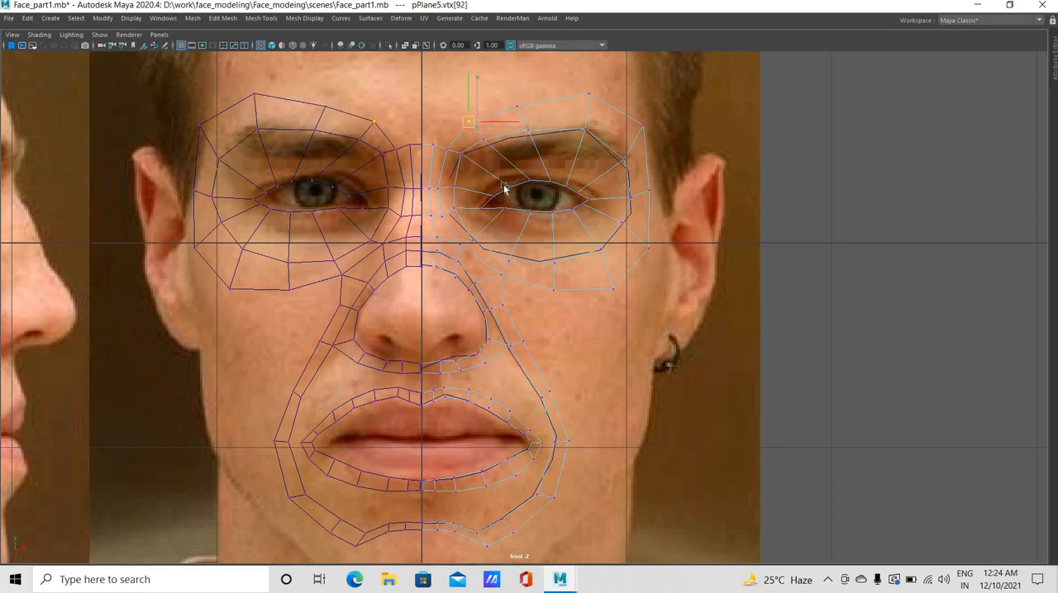
Adjust the inner-brow vertex and raise the nose-bridge vertices between the eye ring and the centre line slightly in the front view
click(462, 159)
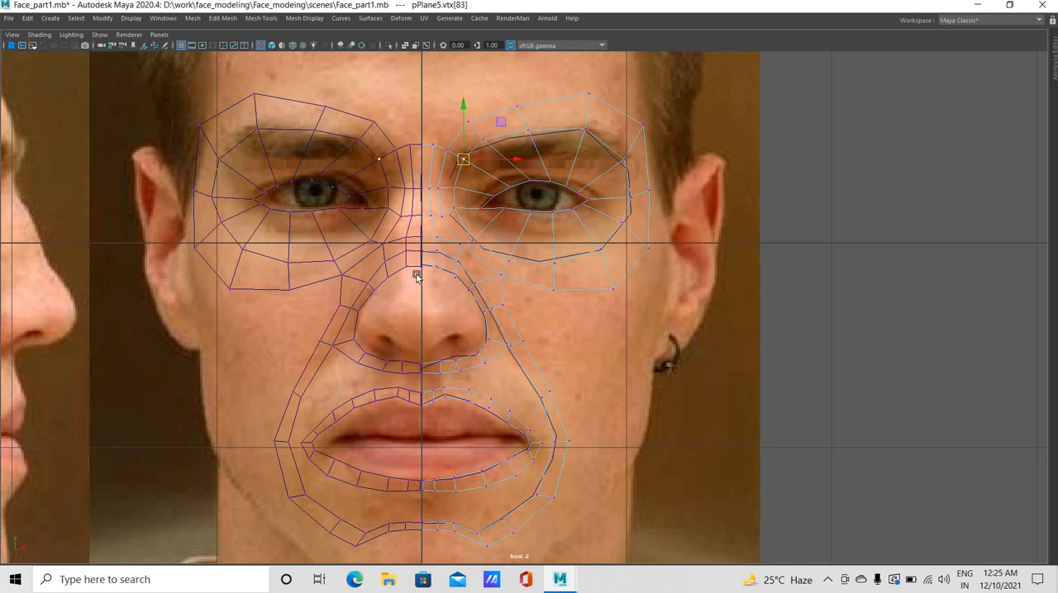
click(468, 236)
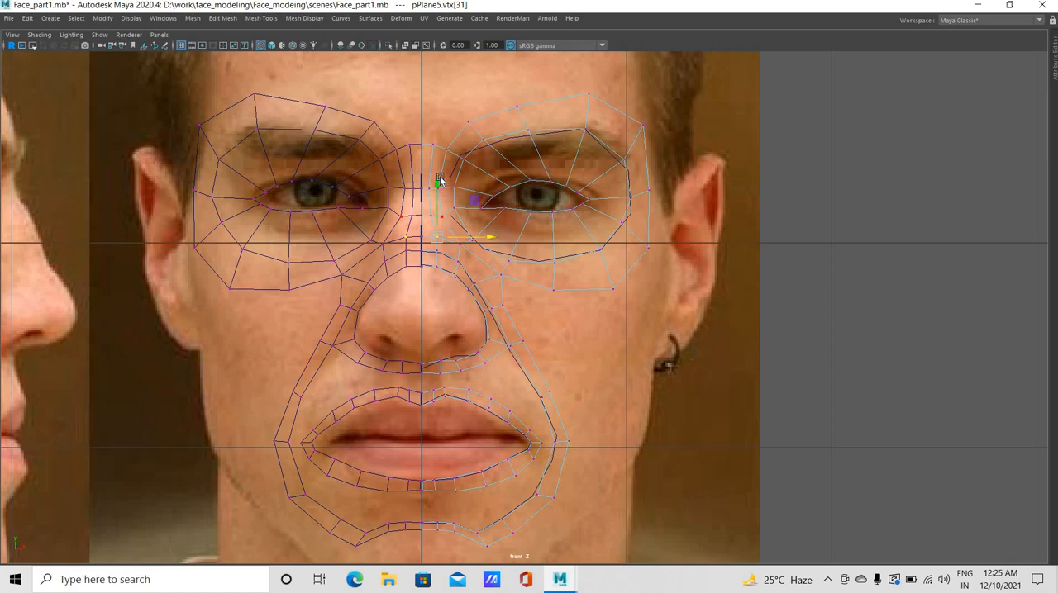
click(441, 215)
drag(441, 168, 442, 163)
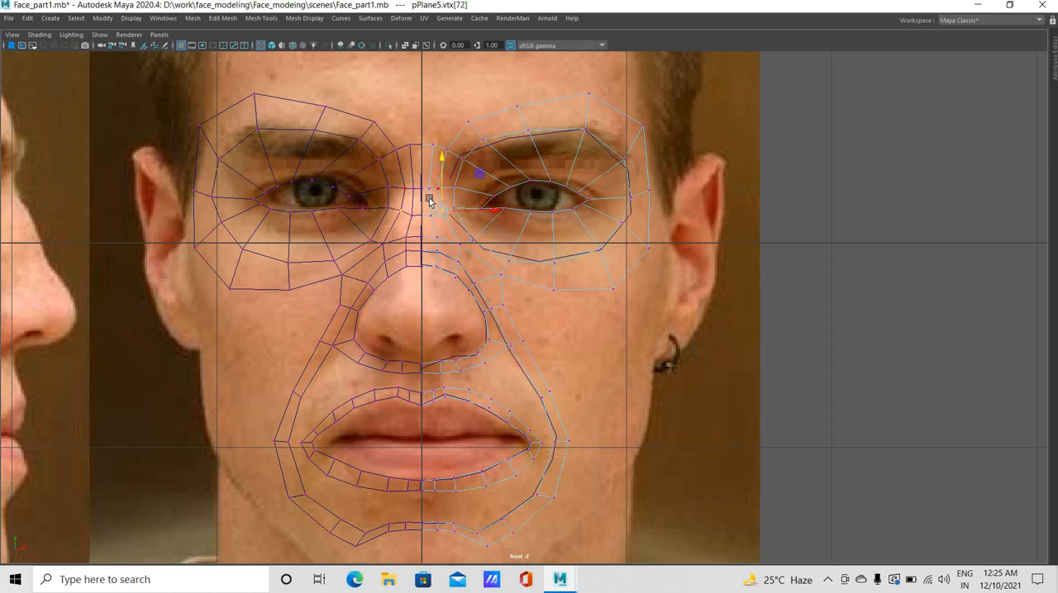
click(431, 215)
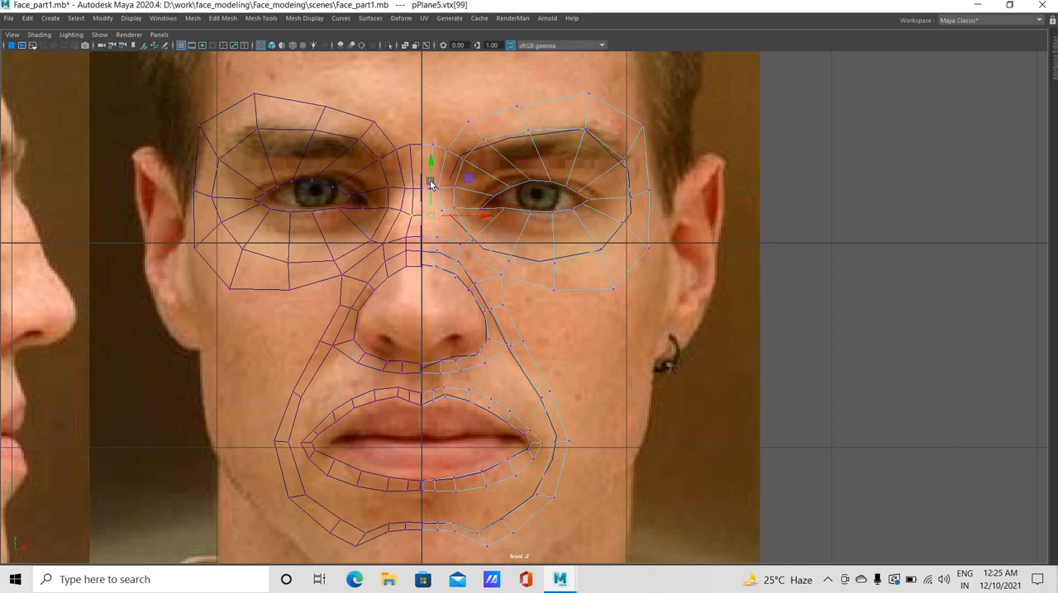
drag(430, 182, 430, 179)
click(421, 179)
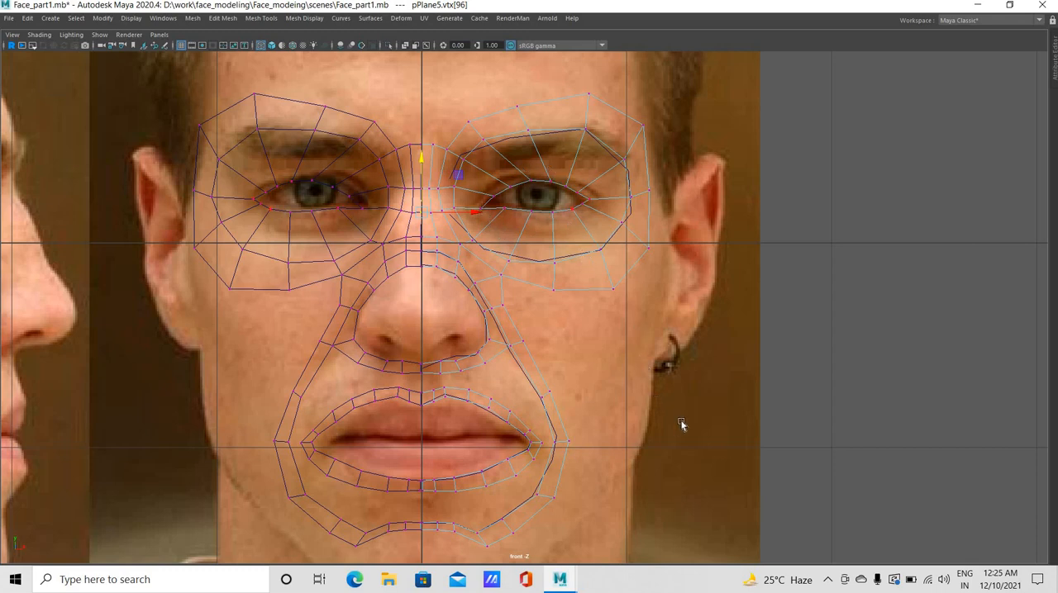
Align the eye ring's inner vertices beside the nose bridge with the side reference photo
key(space)
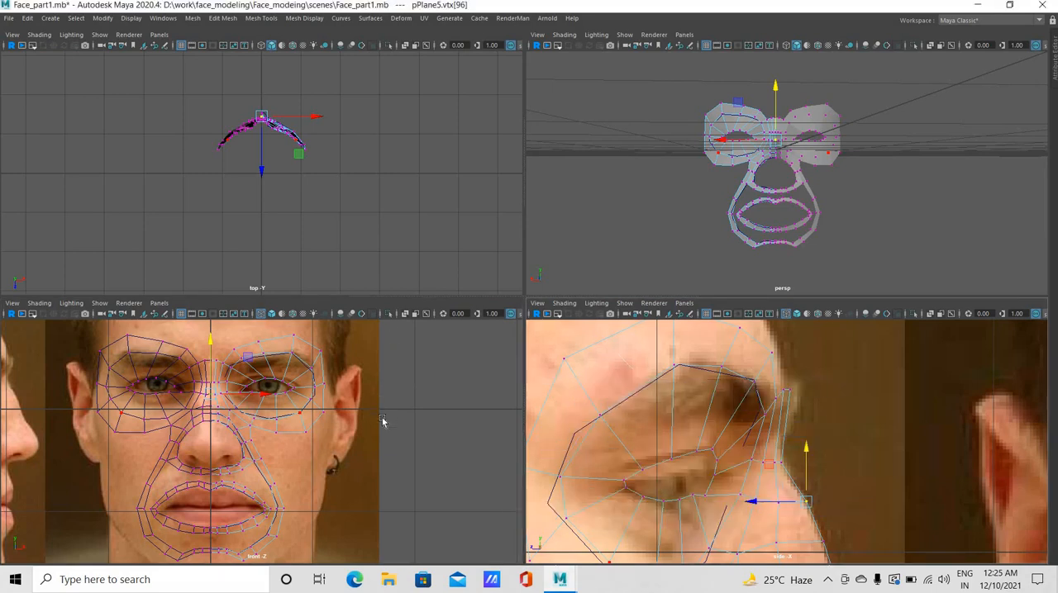
key(space)
scroll(450, 367, down, 10)
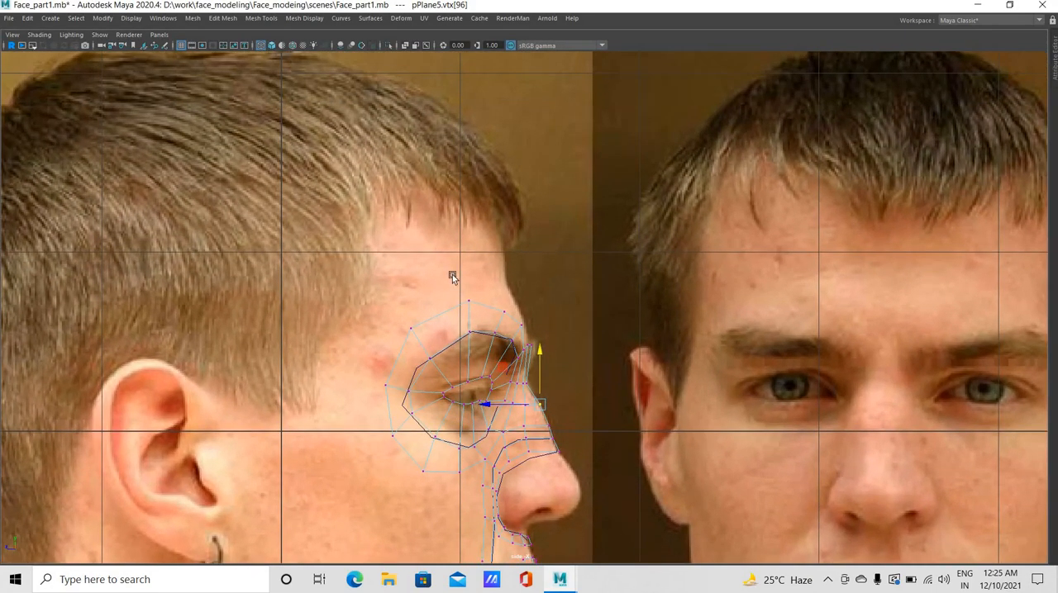
scroll(530, 277, up, 5)
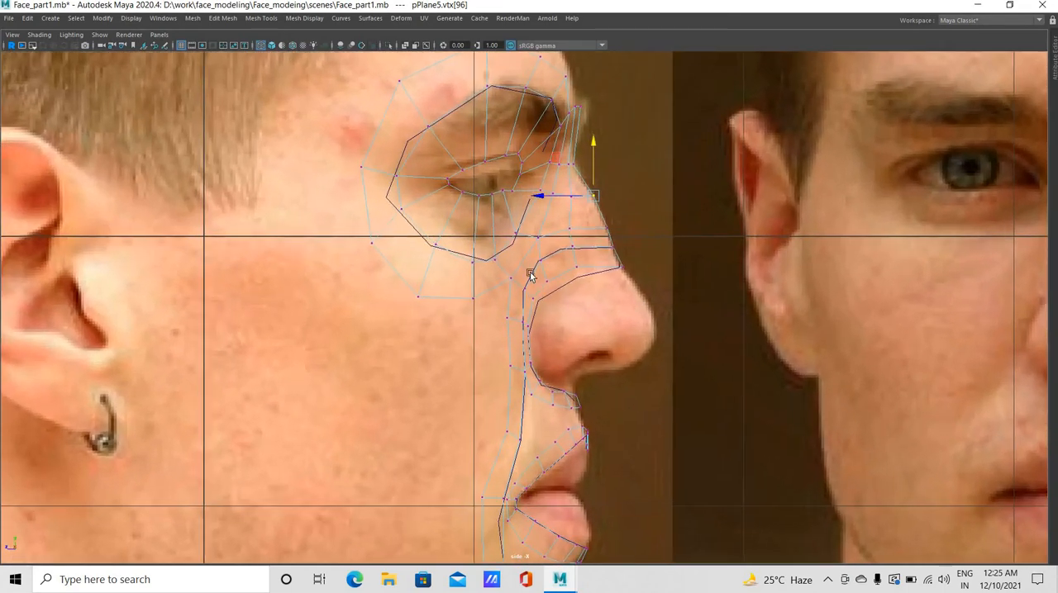
scroll(528, 273, up, 3)
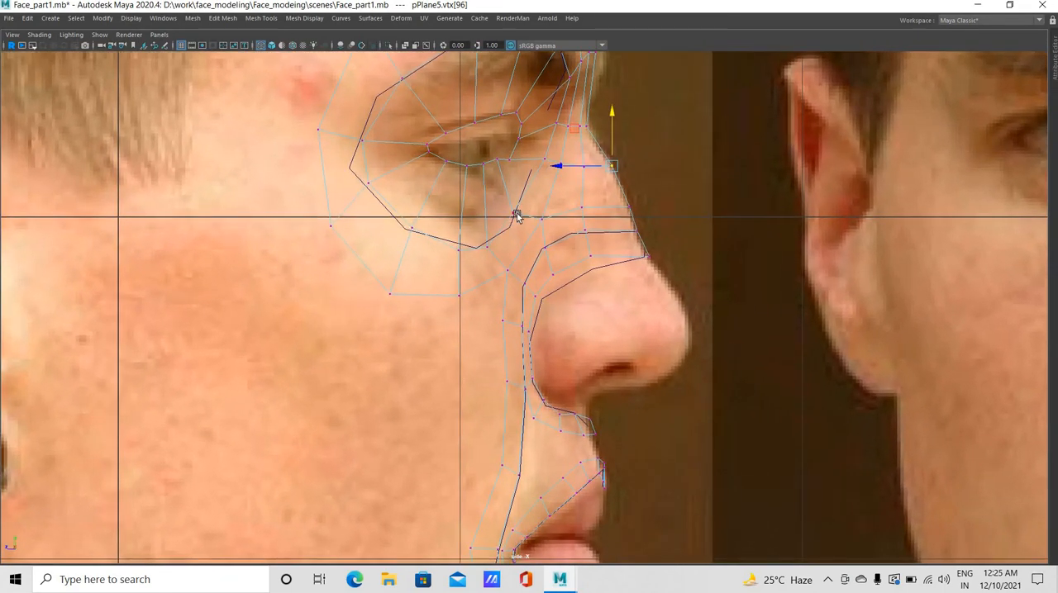
click(512, 215)
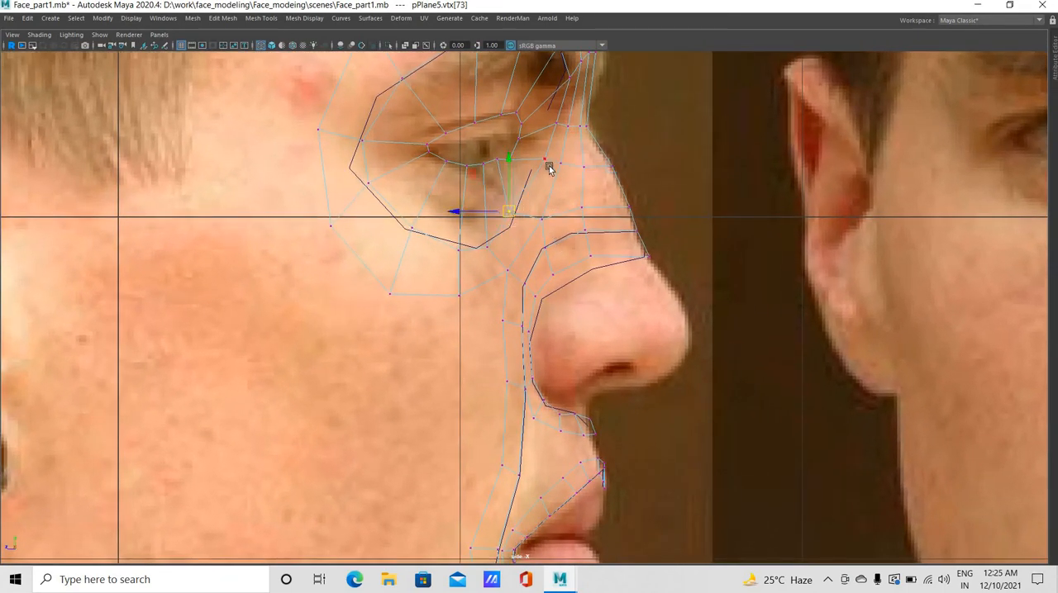
click(545, 159)
click(545, 159)
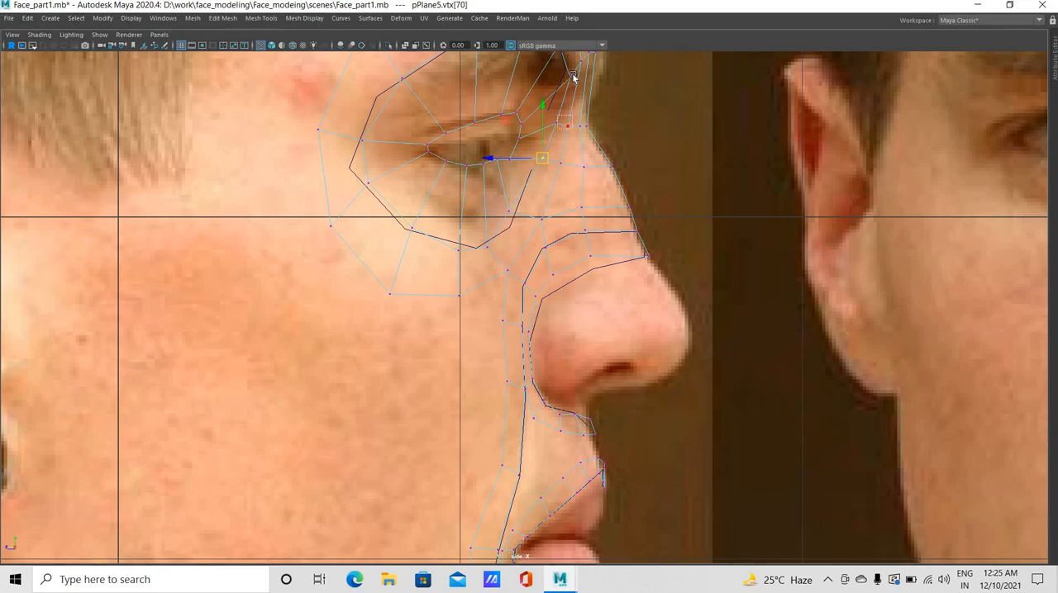
click(570, 122)
Fit the outer-corner vertices and shift the upper-lid vertices forward and down onto the eyelid of the side reference photo
scroll(524, 350, down, 3)
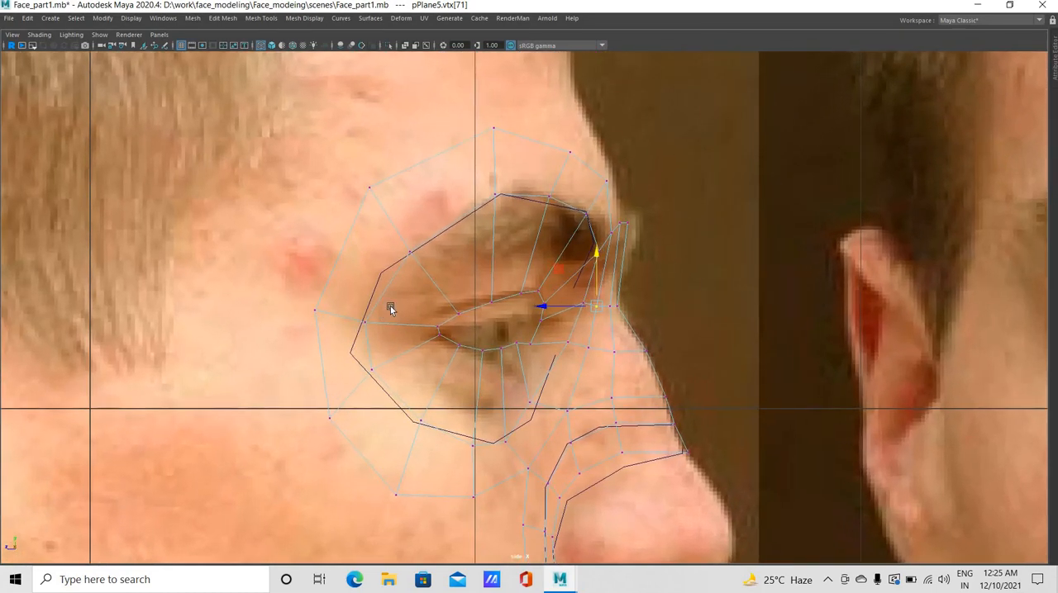
scroll(362, 341, up, 4)
click(370, 315)
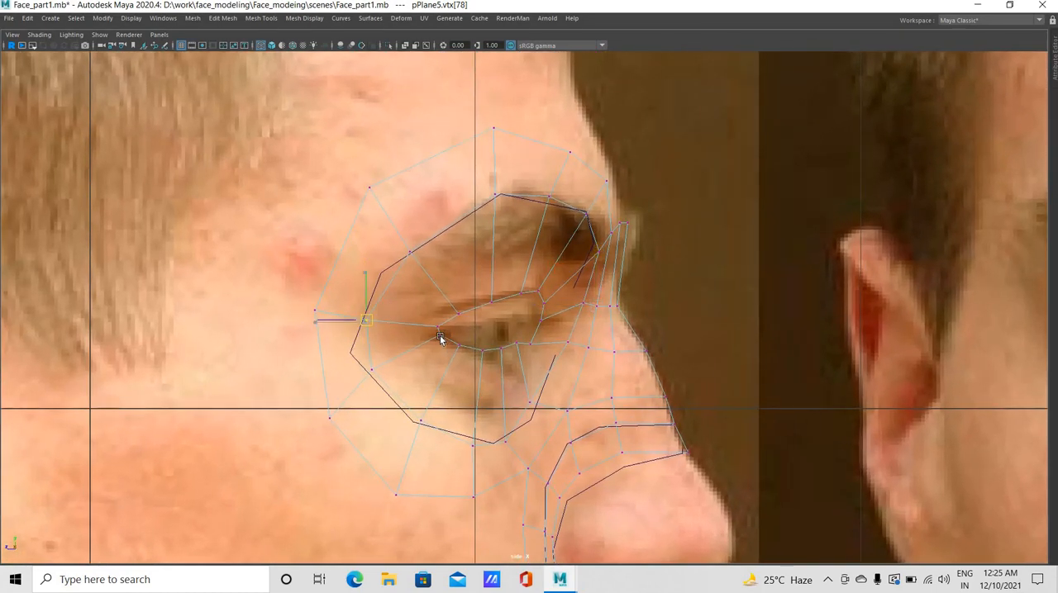
click(429, 339)
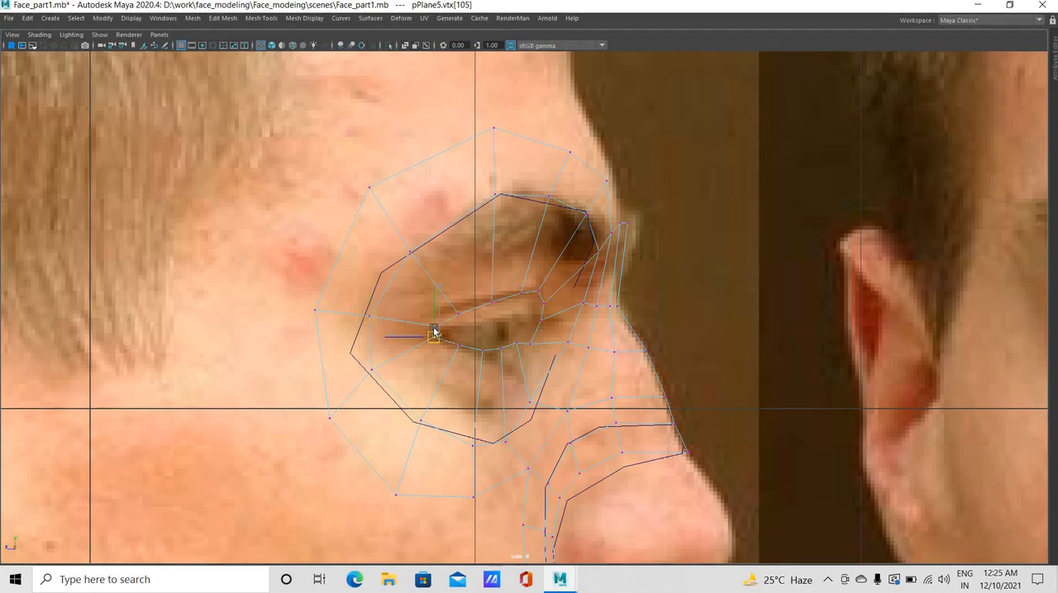
drag(450, 318, 474, 320)
middle_drag(486, 312, 498, 306)
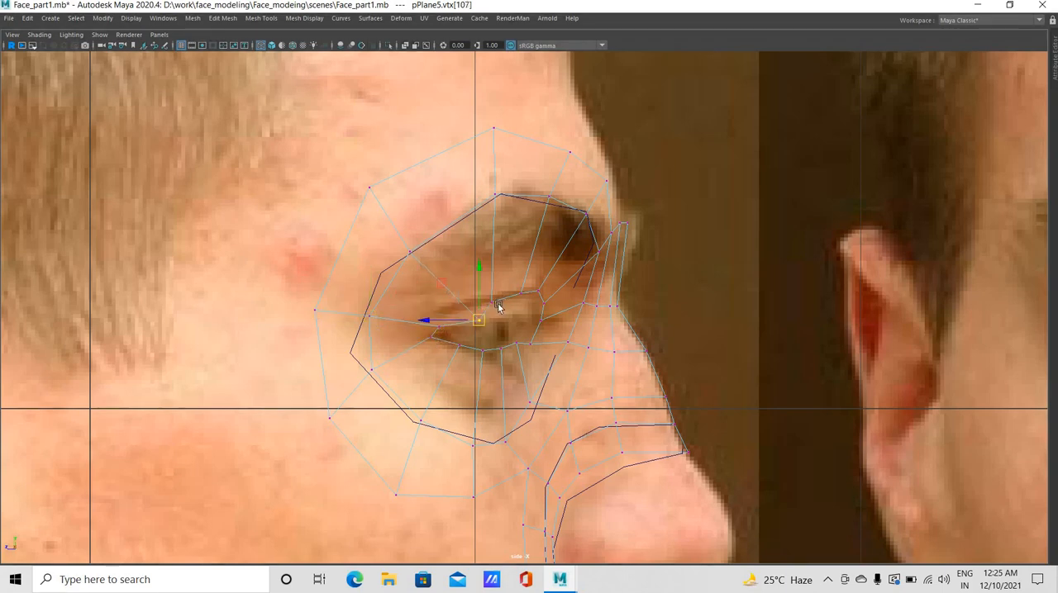
click(506, 311)
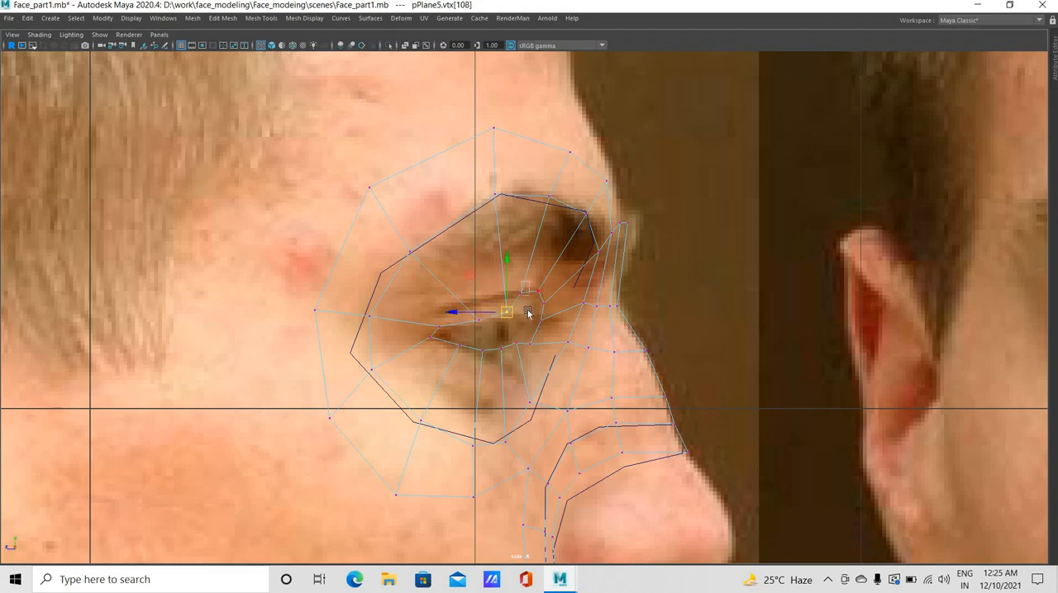
click(530, 311)
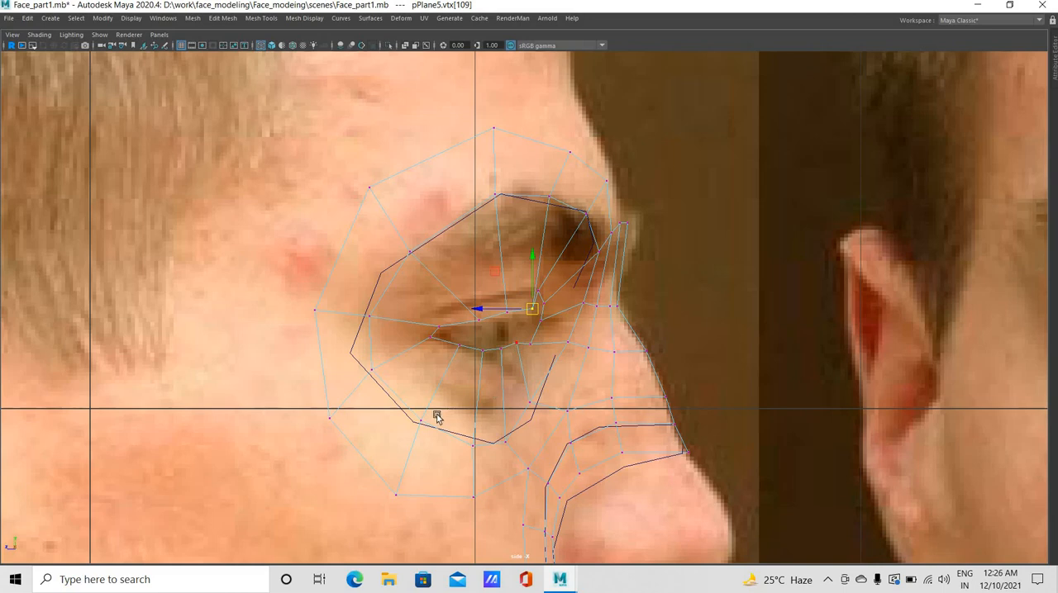
Enlarge the front and side views in the four-view layout and frame the eye closely in the front view
key(space)
key(space)
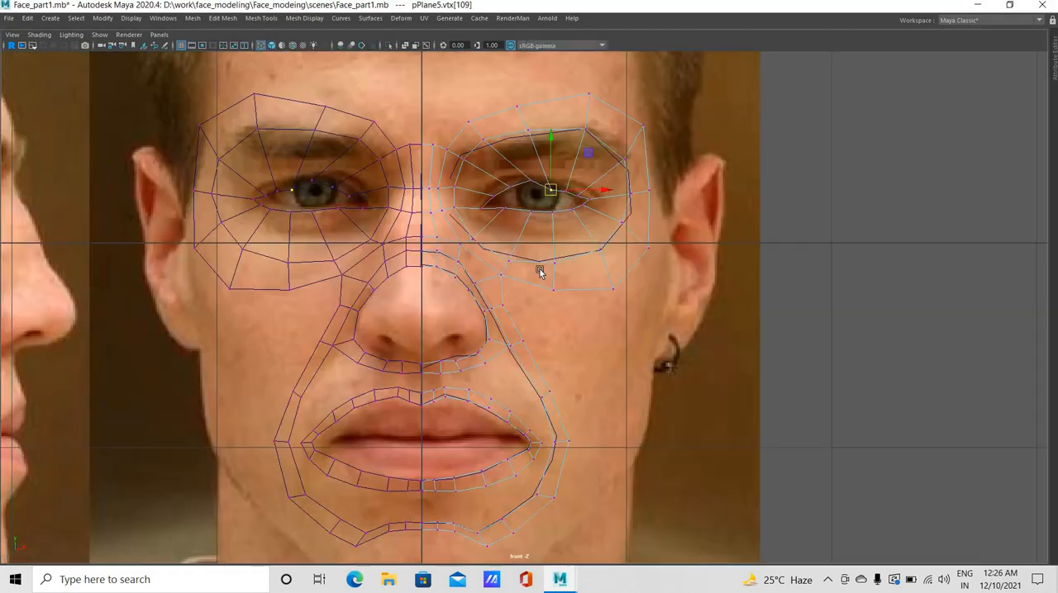
key(space)
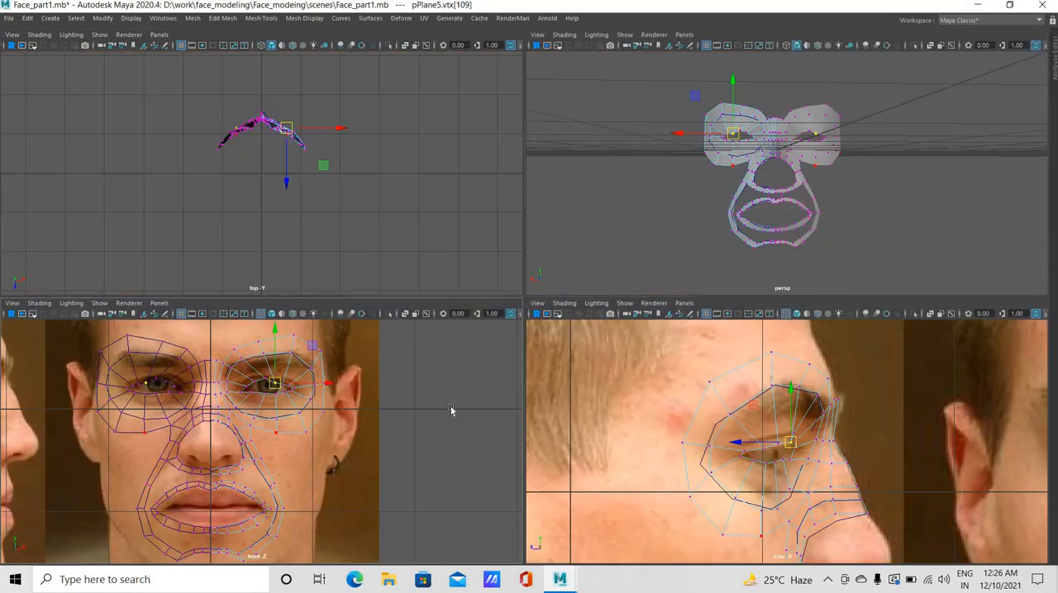
scroll(524, 303, up, 3)
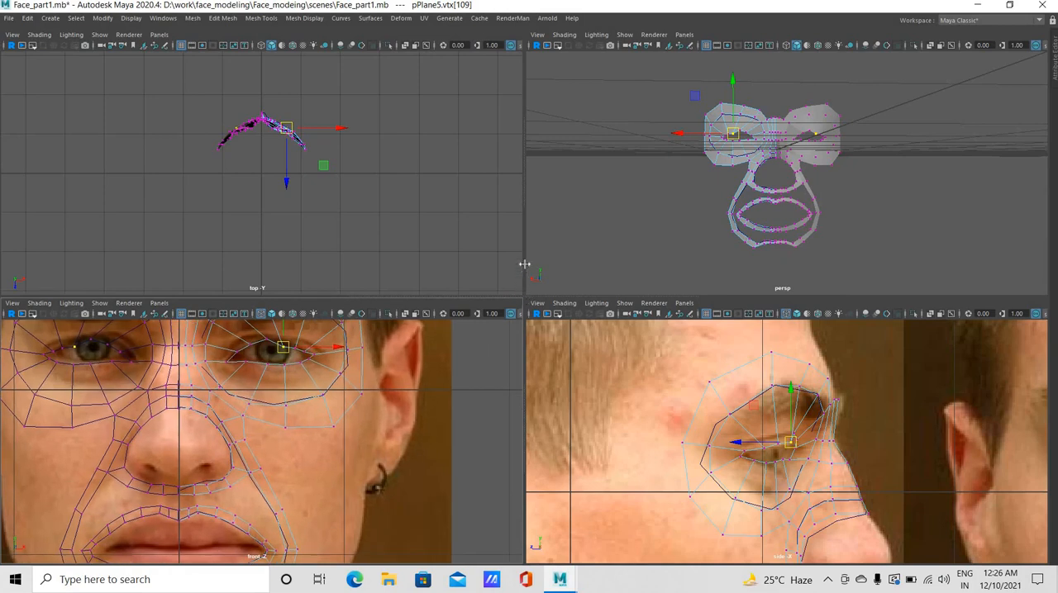
drag(525, 189, 523, 123)
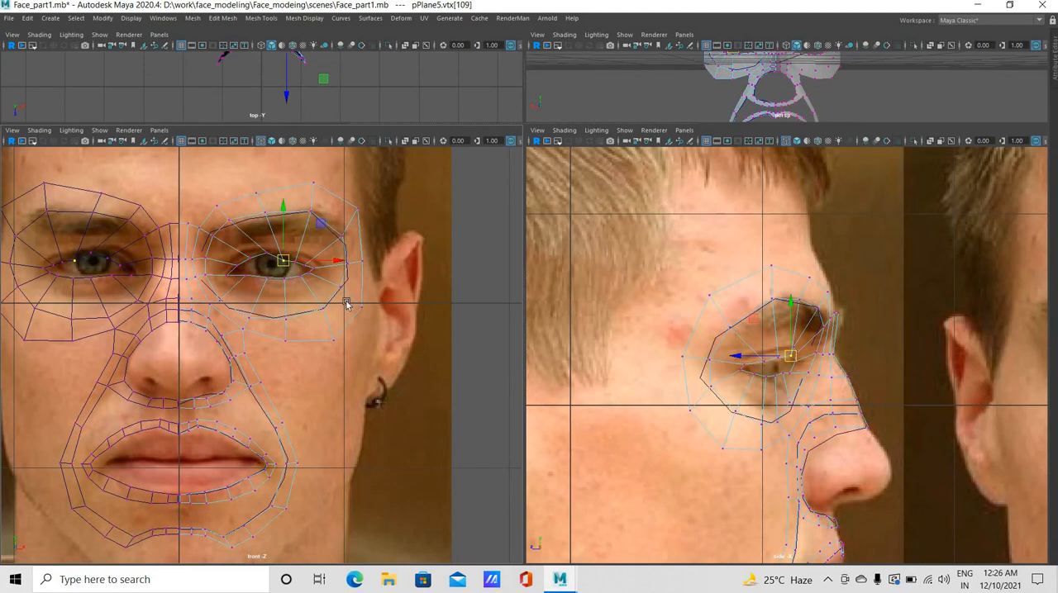
alt+drag(346, 303, 338, 394)
alt+middle_drag(308, 400, 316, 495)
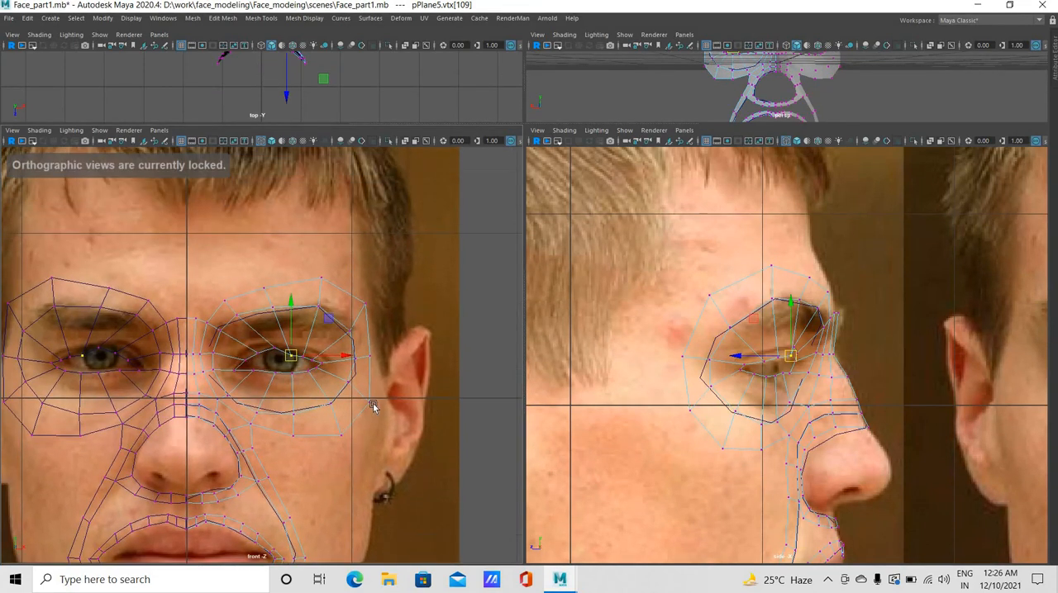
scroll(333, 404, up, 1)
scroll(333, 404, up, 2)
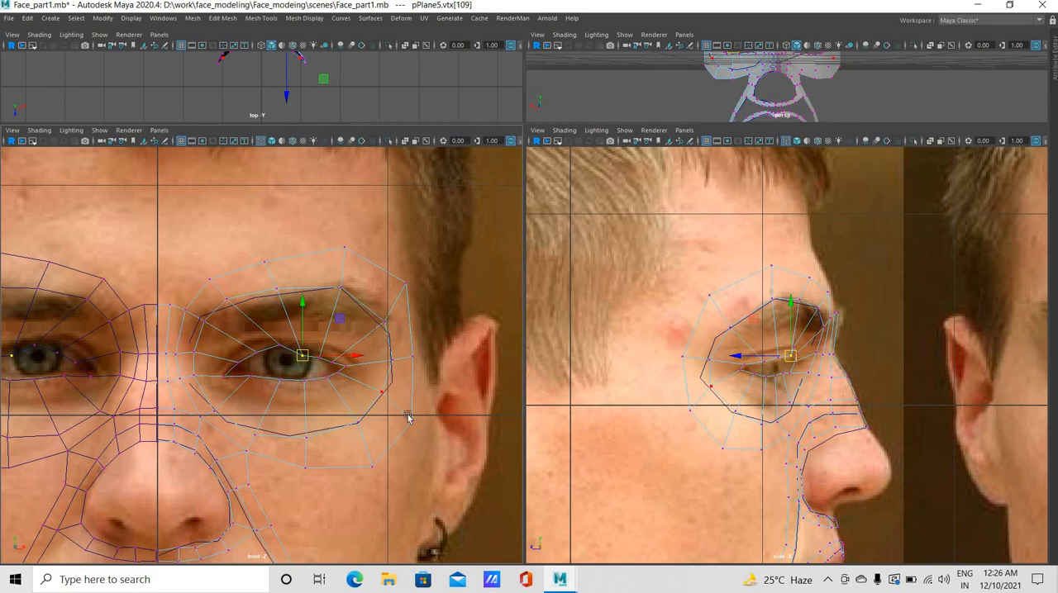
alt+middle_drag(405, 418, 451, 419)
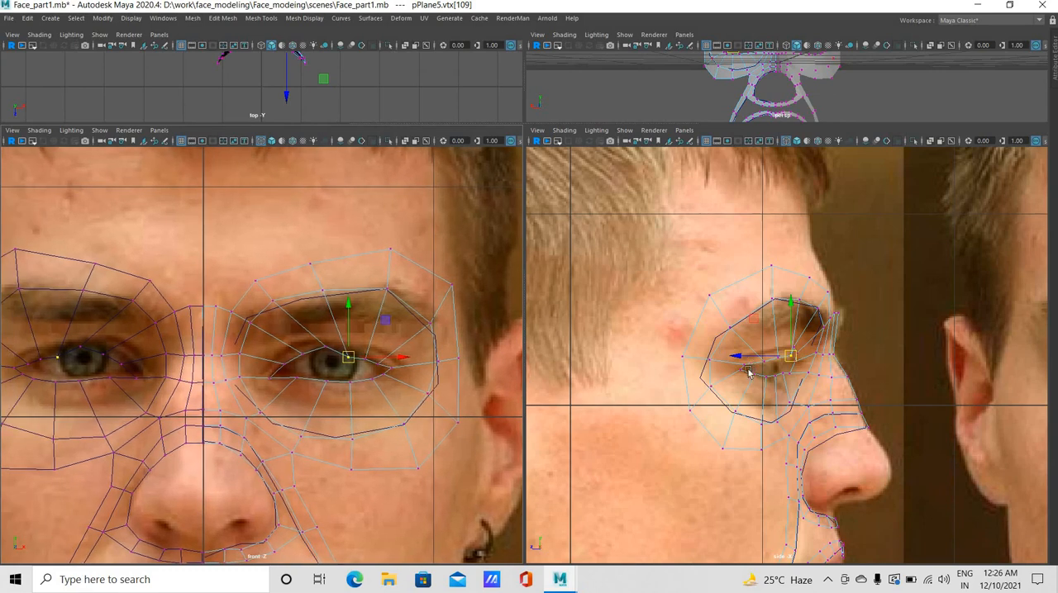
Fit the eye loop's outer-corner vertices and the adjacent lower-lid vertex to the eye corner, checking both front and side references
drag(736, 371, 748, 362)
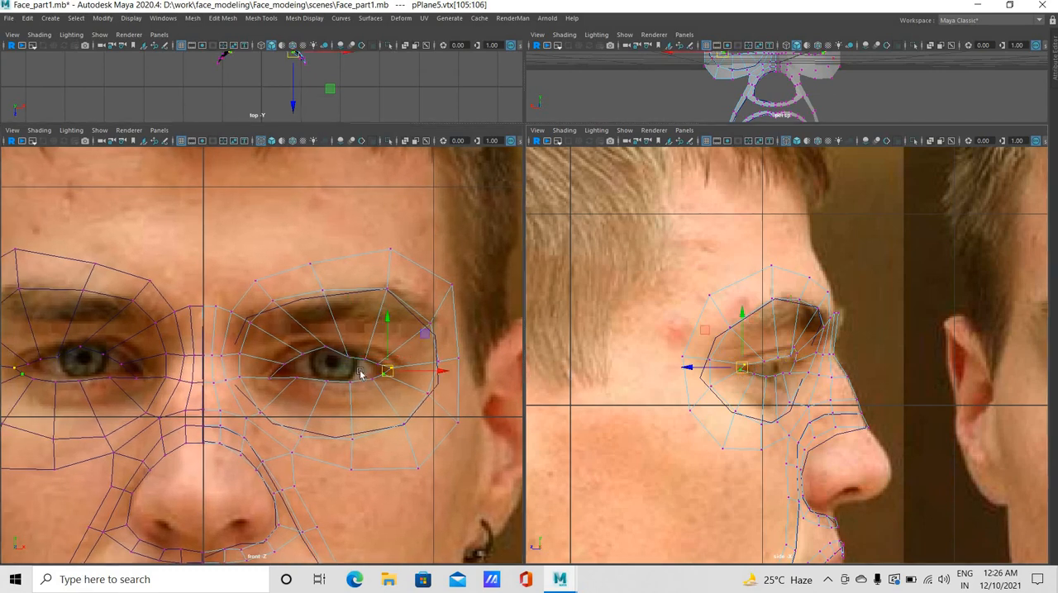
drag(670, 399, 747, 361)
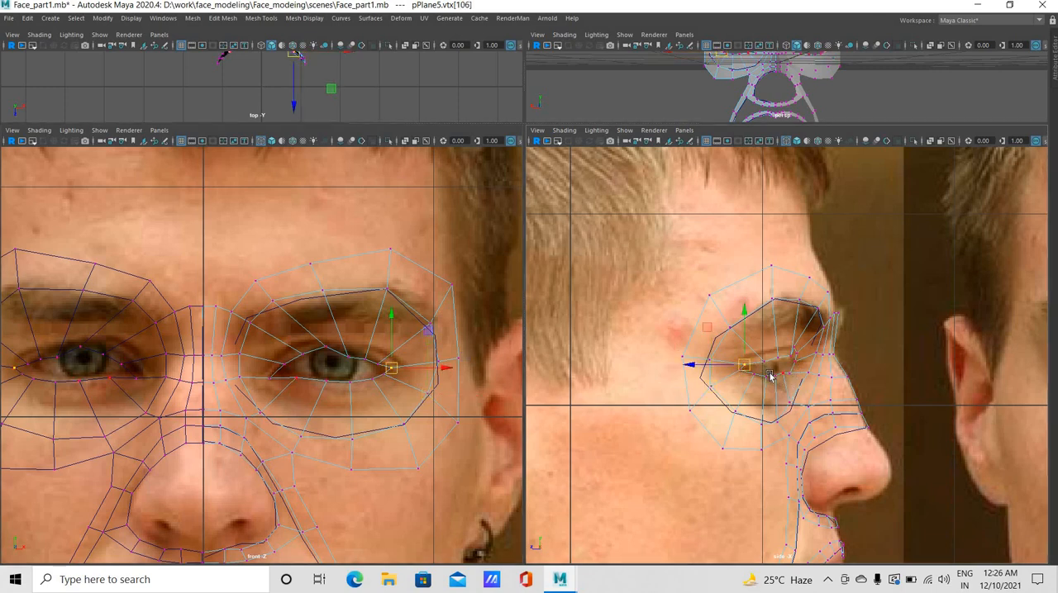
click(753, 380)
click(753, 377)
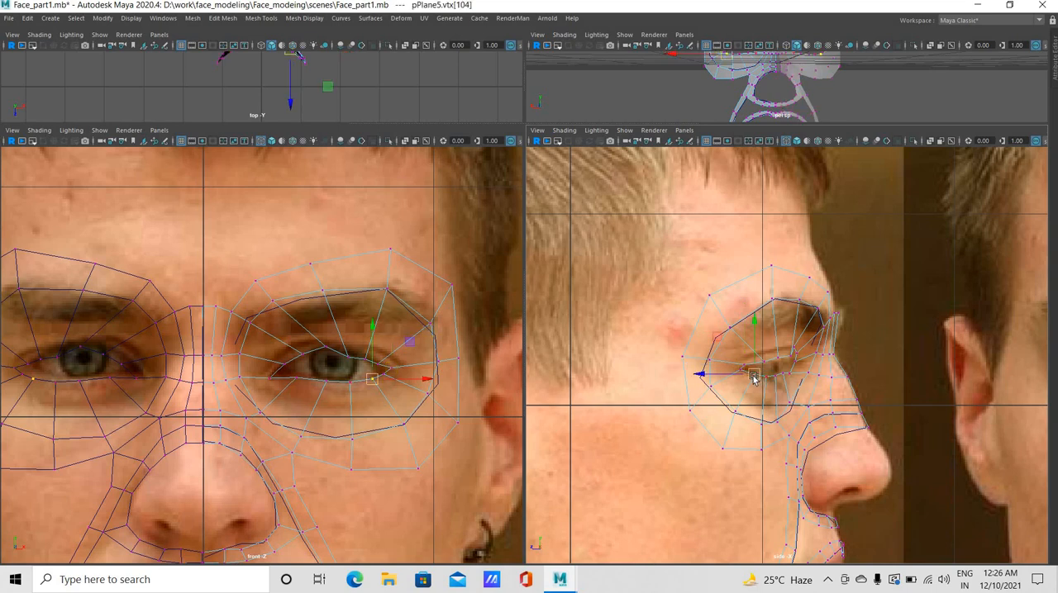
key(w)
scroll(744, 409, up, 5)
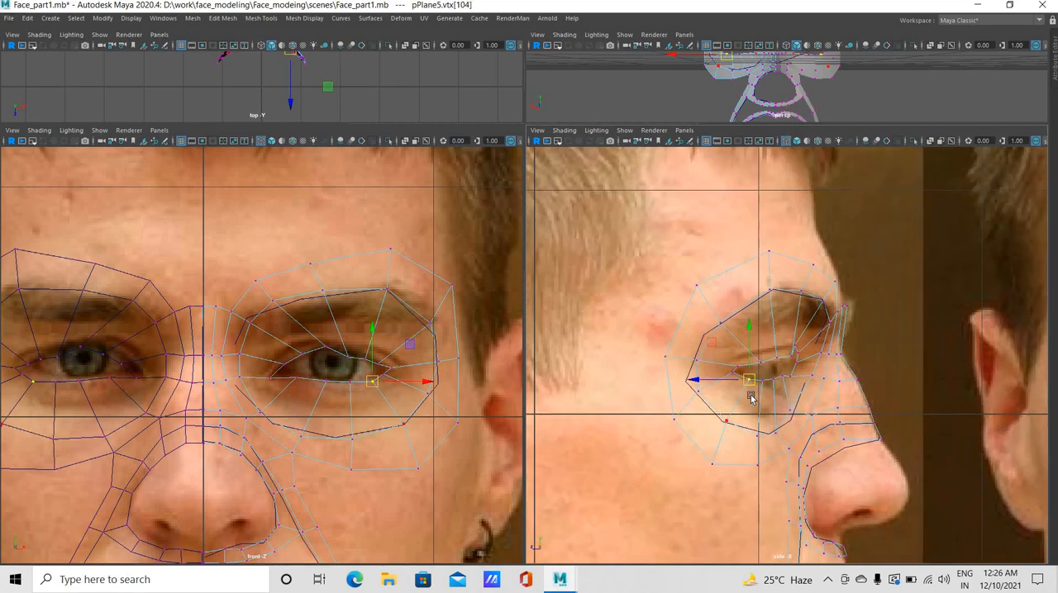
Reposition the remaining lower-lid vertices along the lower eyelid in the side view, from mid-lid to the inner corner
click(740, 411)
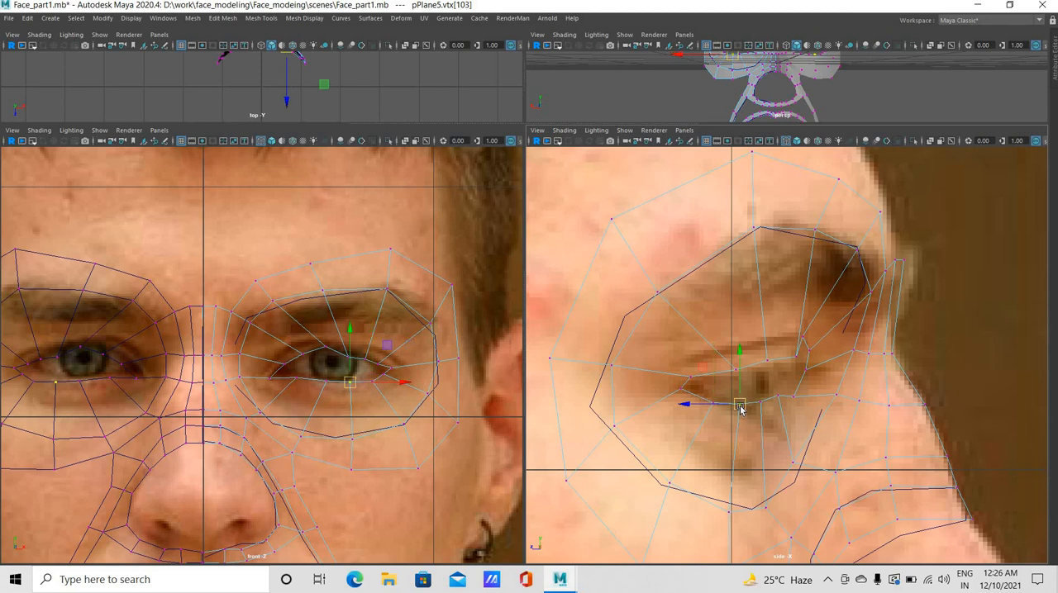
click(756, 414)
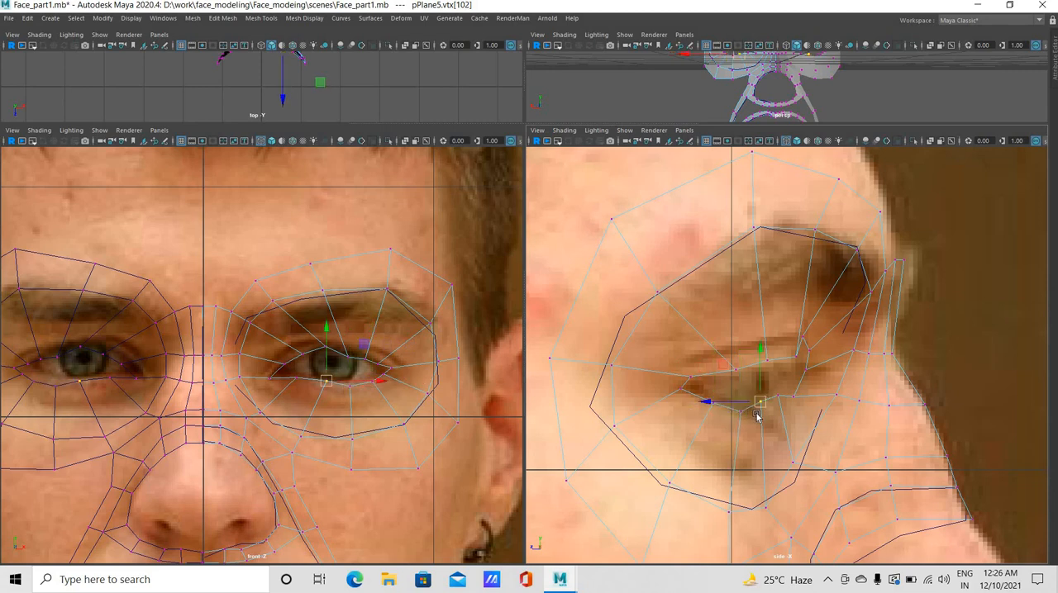
drag(756, 414, 756, 415)
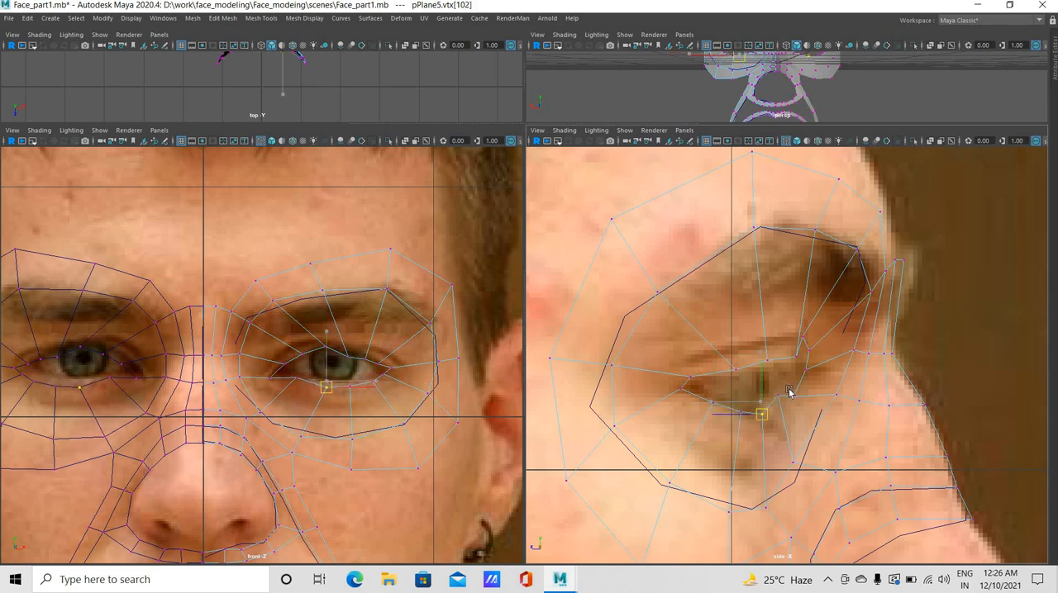
click(774, 408)
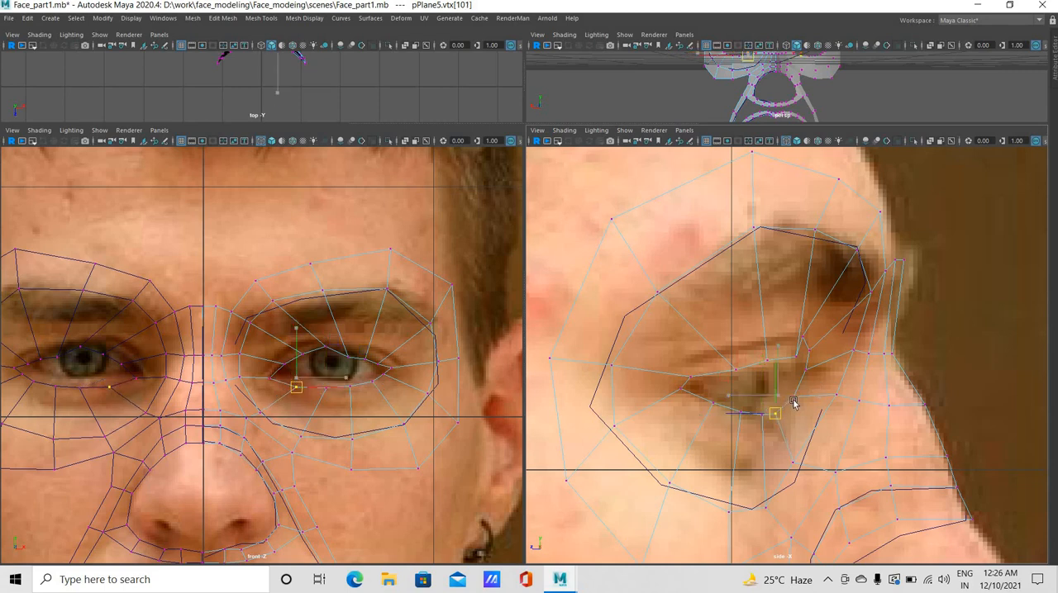
click(789, 394)
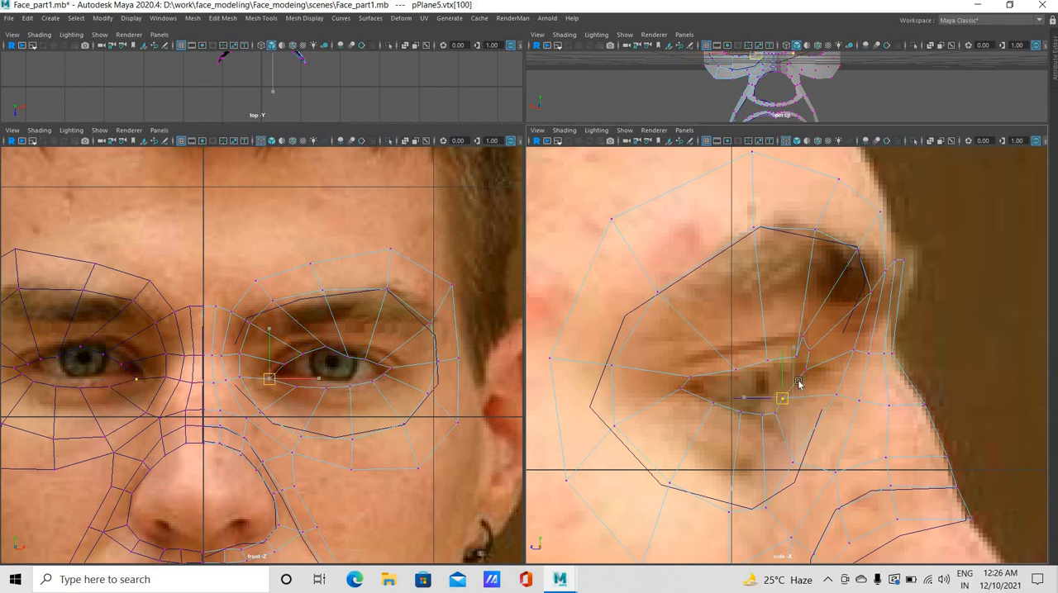
Lower the inner-corner and front upper-lid vertices onto the upper eyelid edge in the side view
click(791, 382)
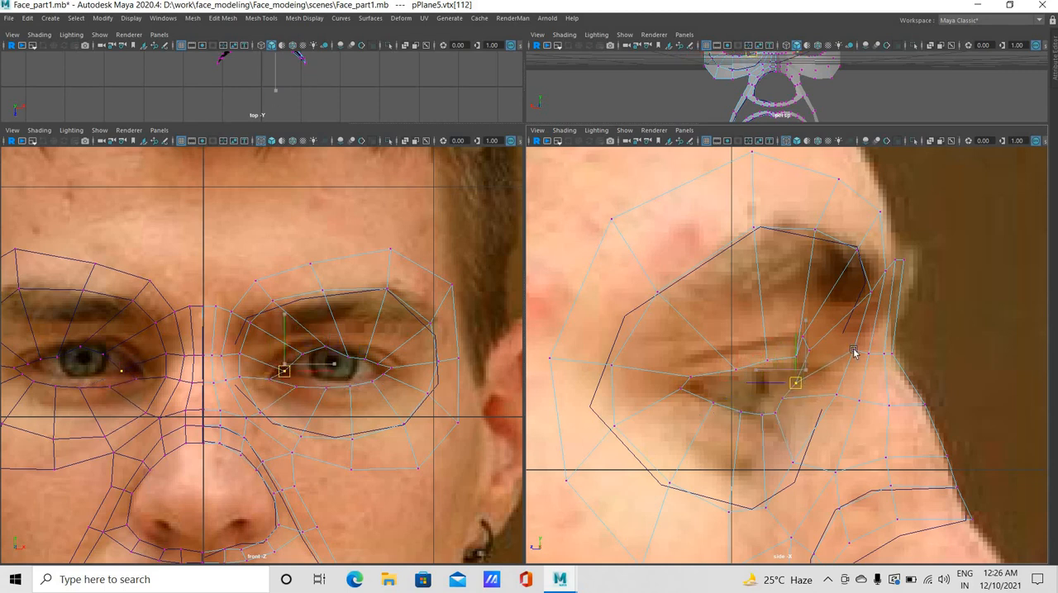
click(766, 363)
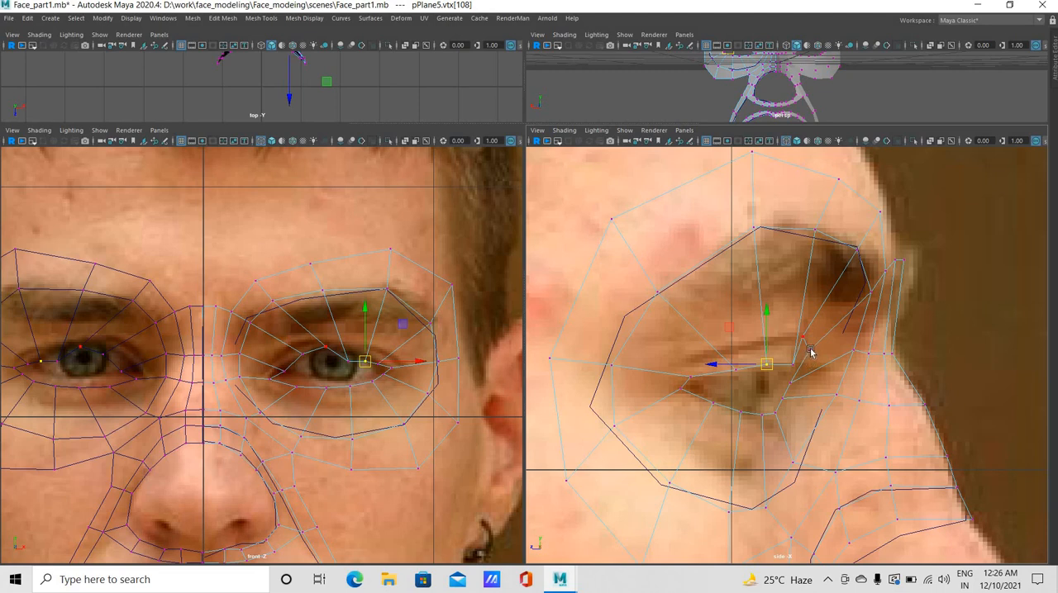
click(808, 351)
drag(808, 351, 792, 369)
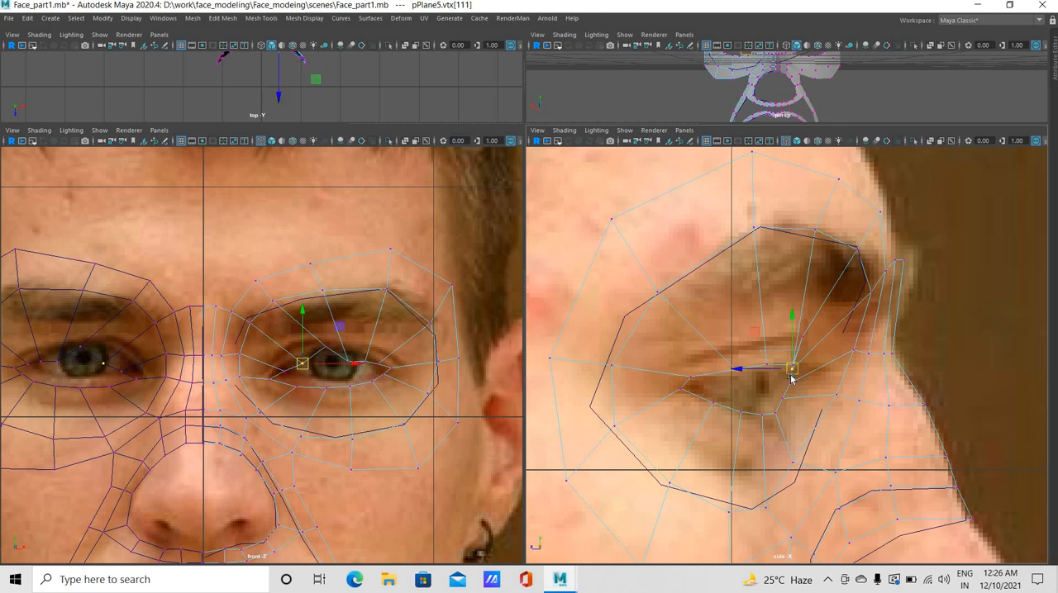
drag(791, 368, 786, 373)
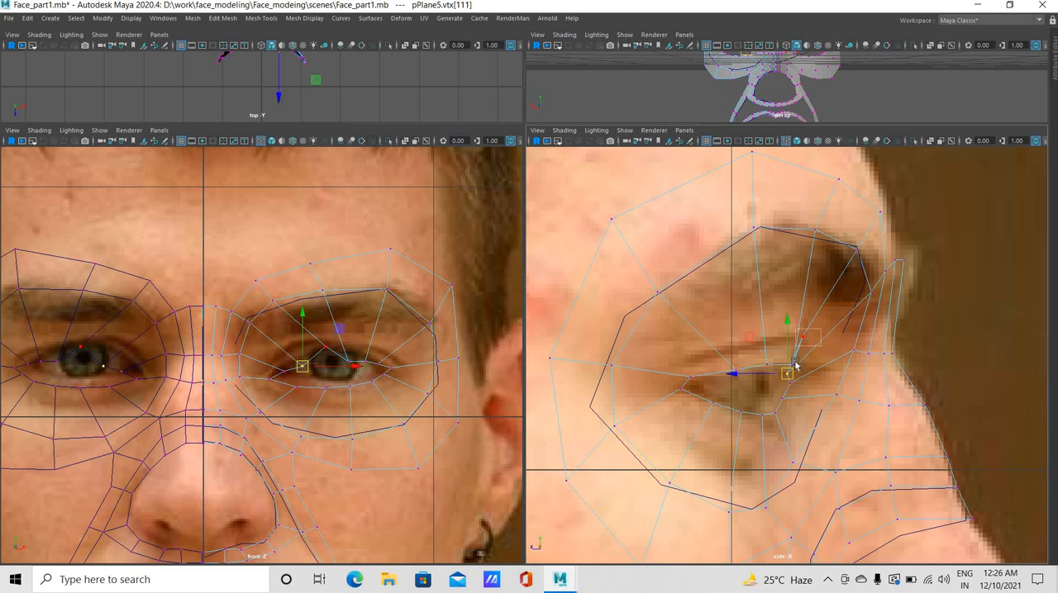
click(795, 364)
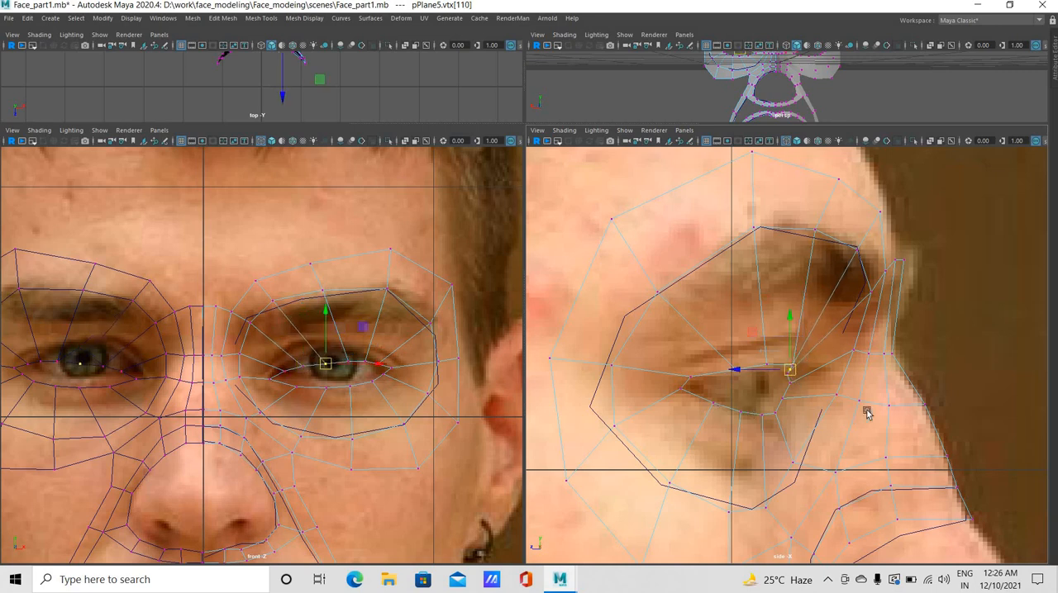
Fit the upper-lid vertices along the eyelid edge in a closer side view, from the outer lid forward
scroll(704, 394, up, 2)
click(680, 382)
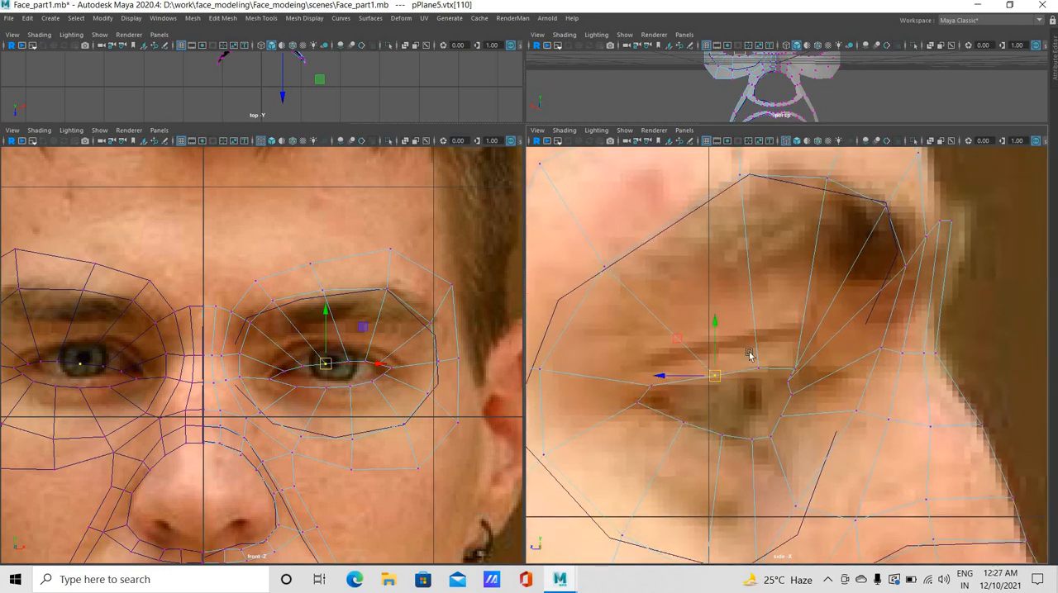
click(724, 372)
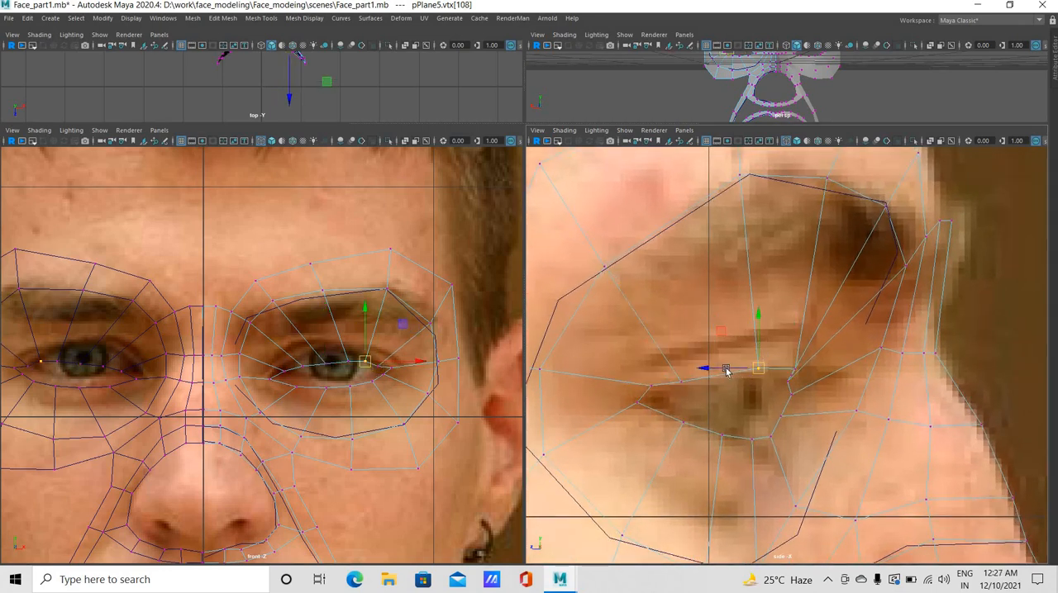
click(772, 371)
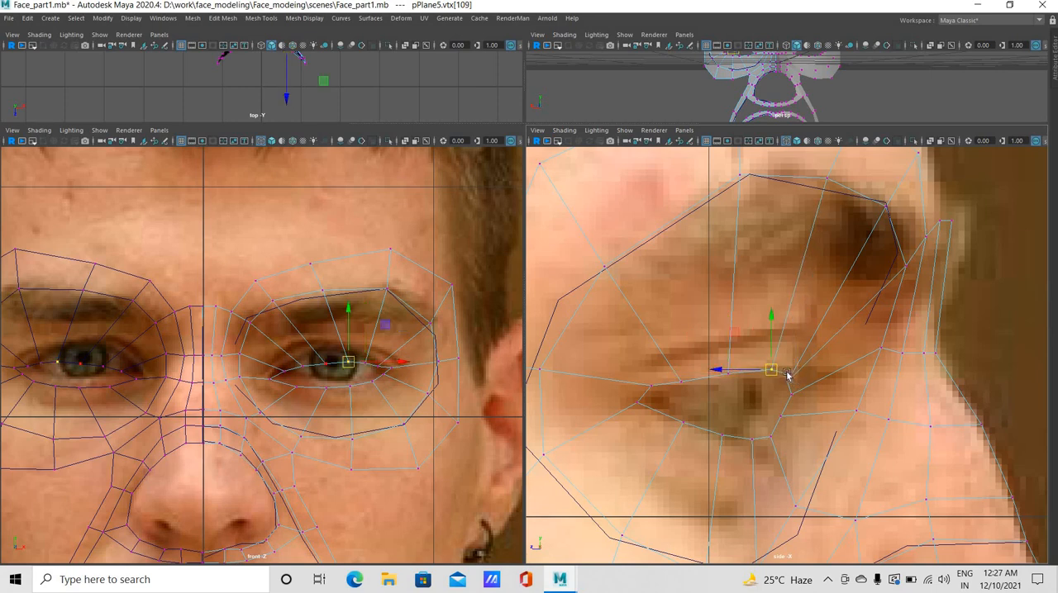
double_click(790, 378)
click(790, 395)
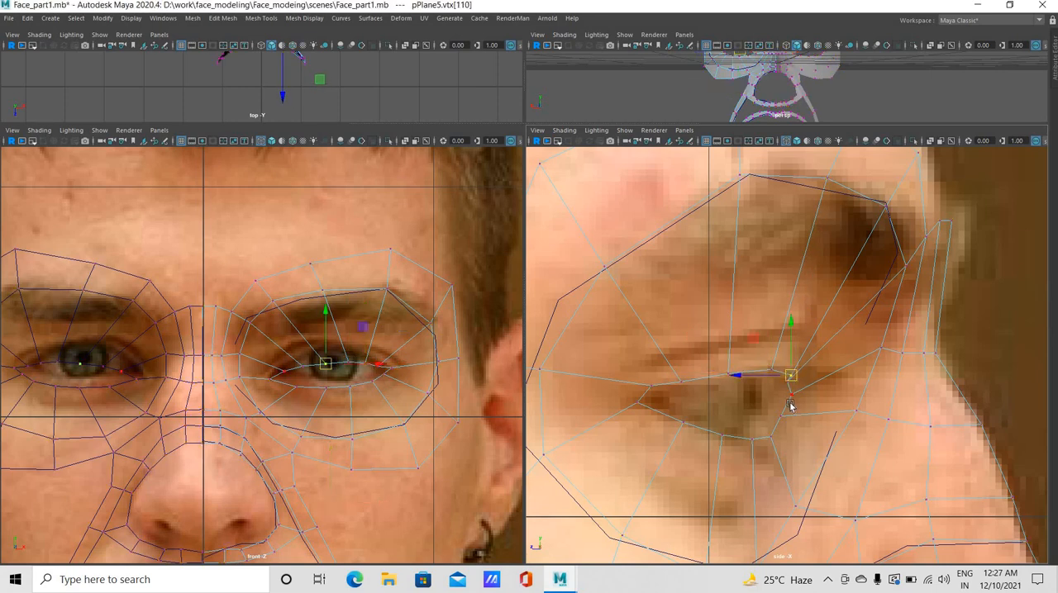
Shift the inner-corner vertices back and down along the front contour of the eye in the side view
middle_drag(795, 411, 780, 414)
click(777, 421)
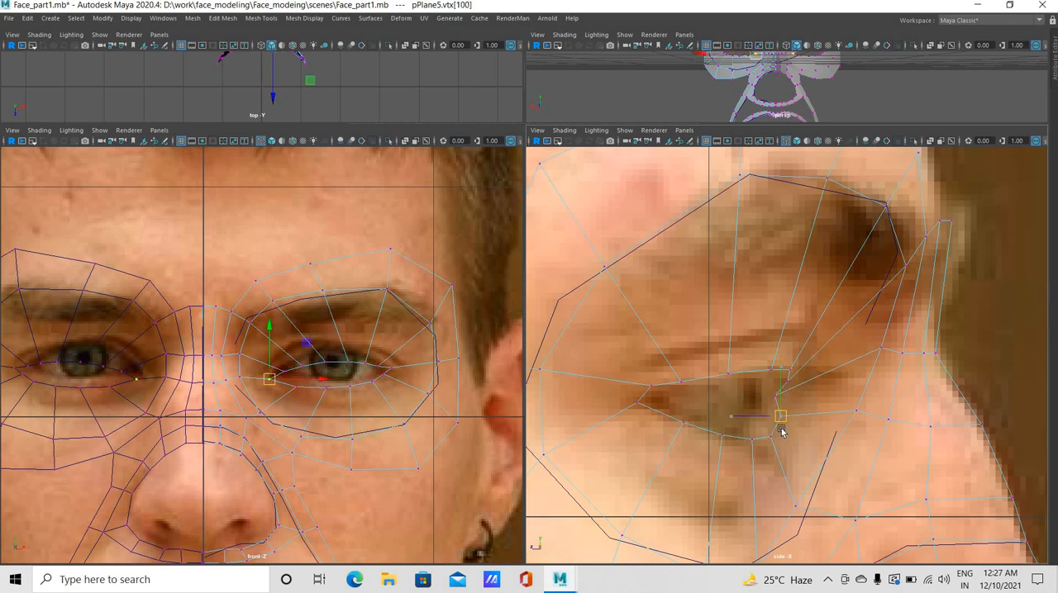
click(772, 437)
middle_drag(791, 405, 757, 433)
click(770, 420)
middle_drag(780, 403, 792, 389)
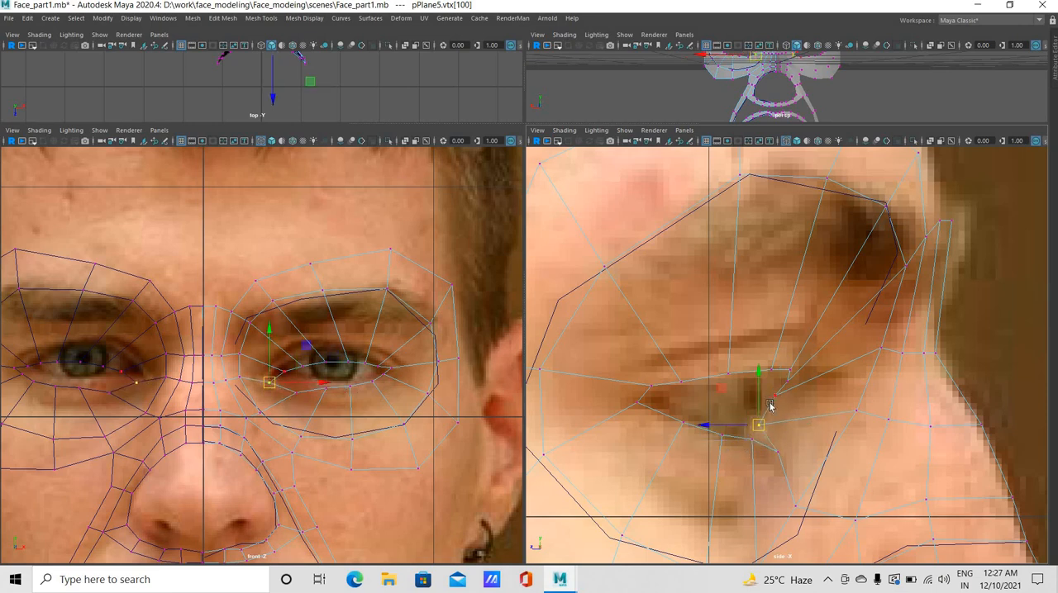
click(768, 403)
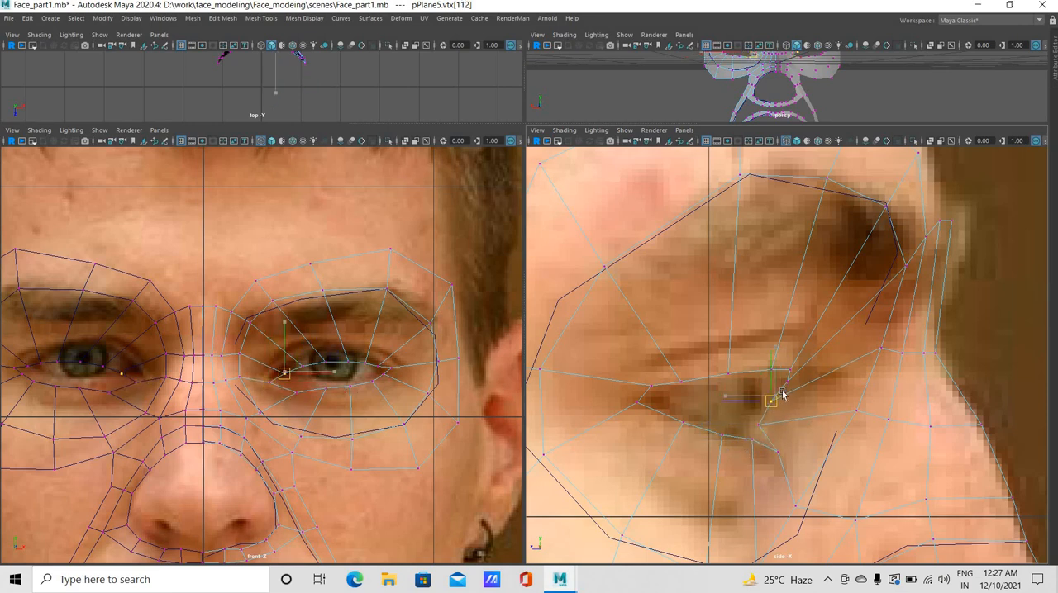
Move the lower-lid vertices back and slightly up onto the lower eyelid edge in the side view
click(759, 451)
click(776, 455)
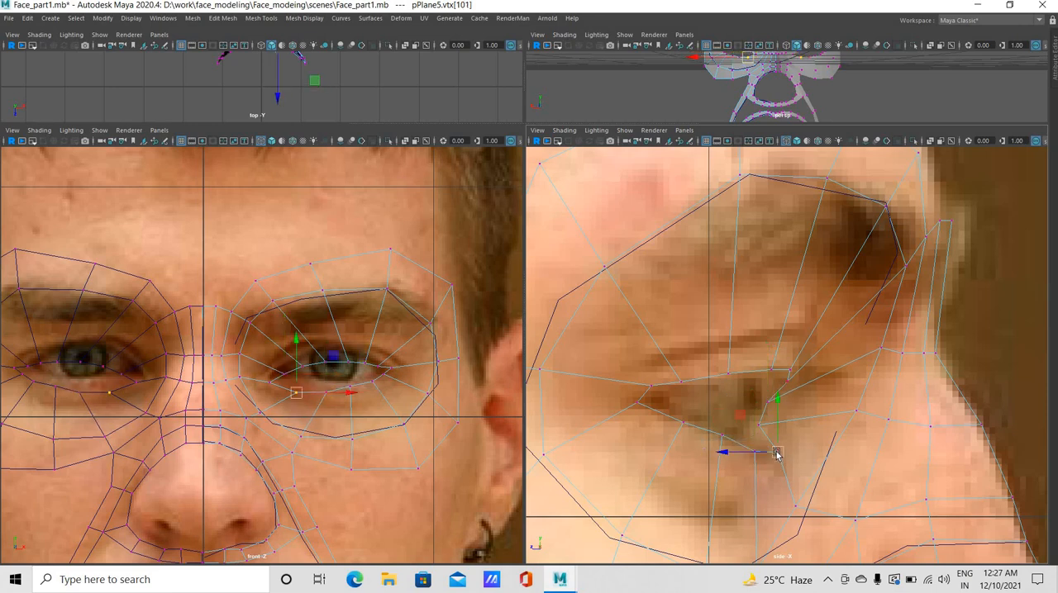
mouse_move(776, 455)
mouse_down()
mouse_move(766, 439)
mouse_move(759, 445)
mouse_up()
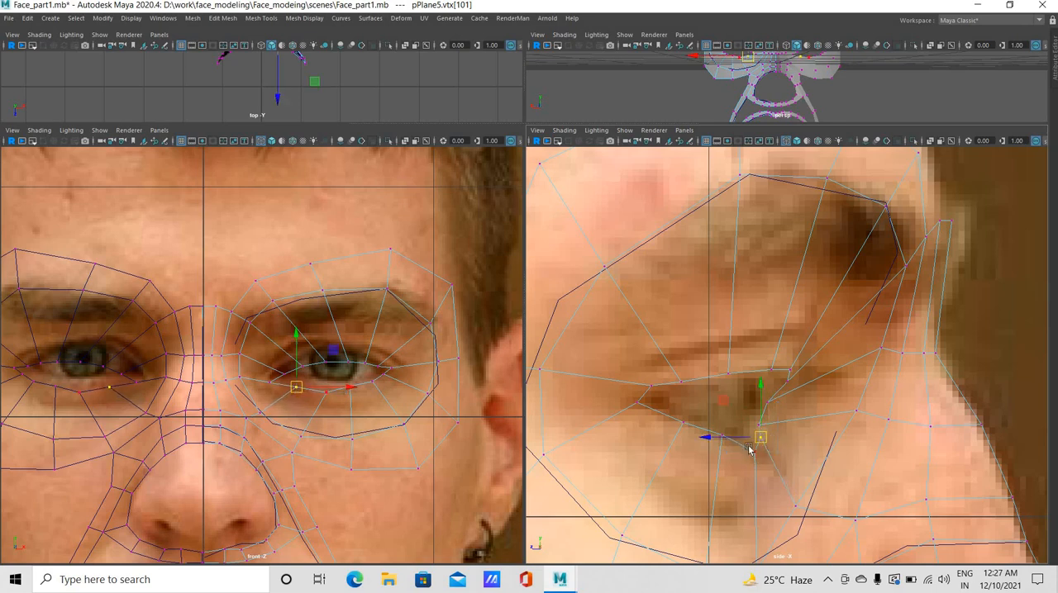
click(747, 446)
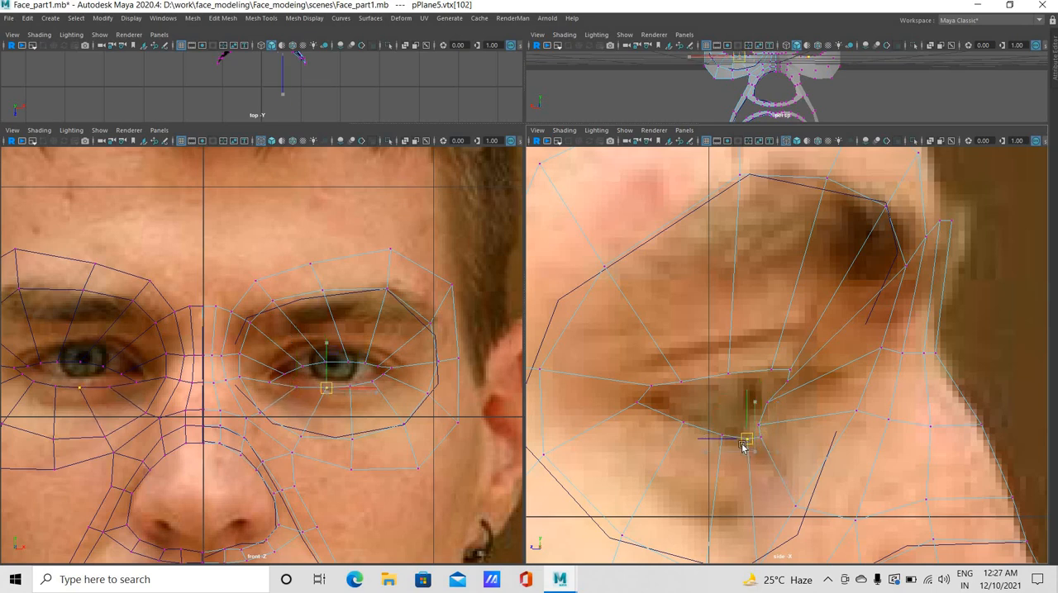
drag(774, 440, 772, 442)
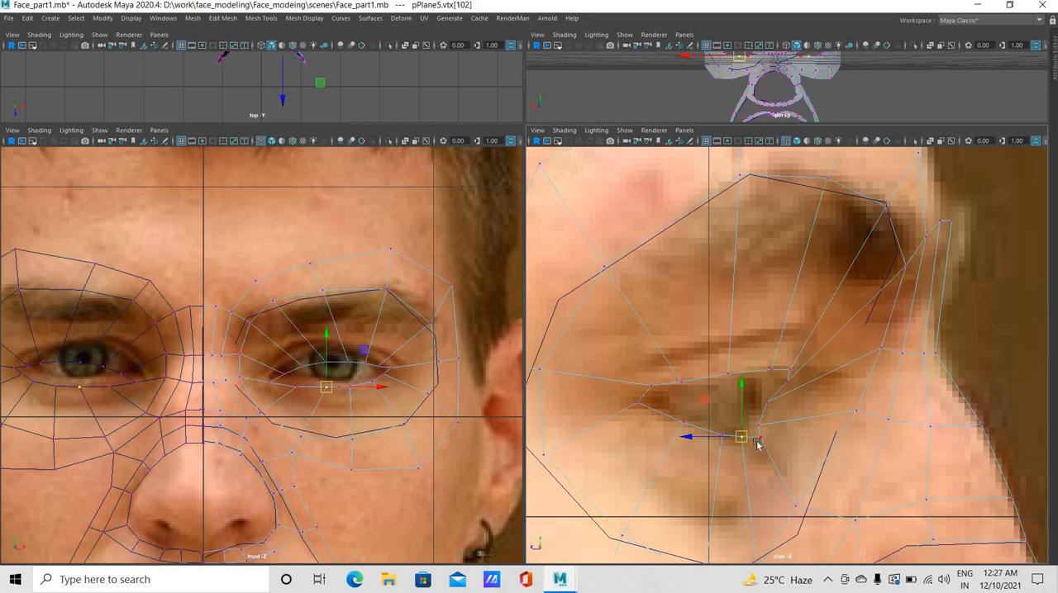
click(754, 435)
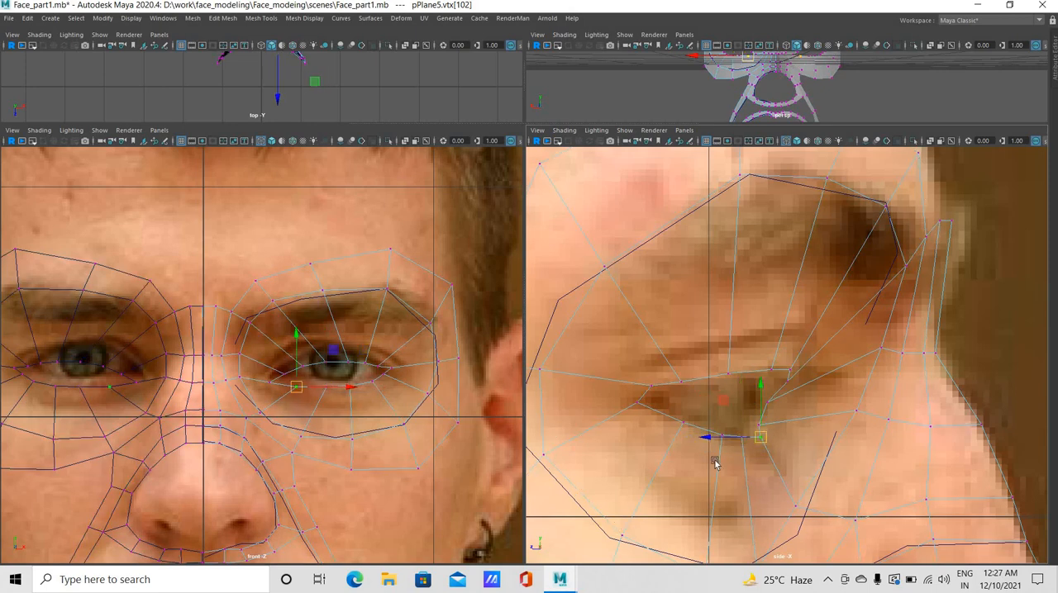
click(675, 419)
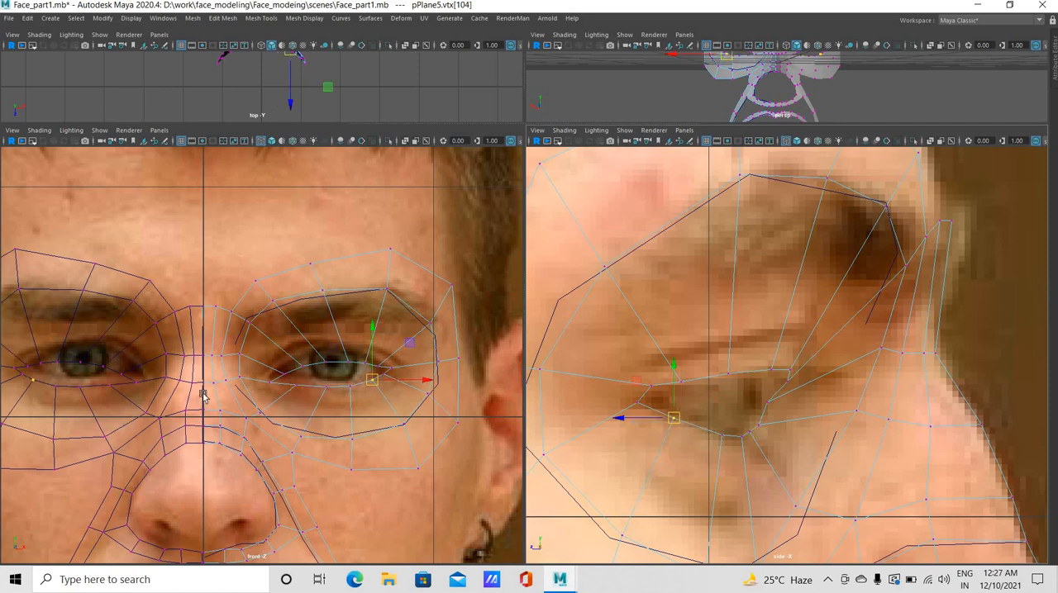
Slide the inner-corner and upper-lid vertices toward the nose in the front view and raise the mid-lid vertex above the iris
click(272, 382)
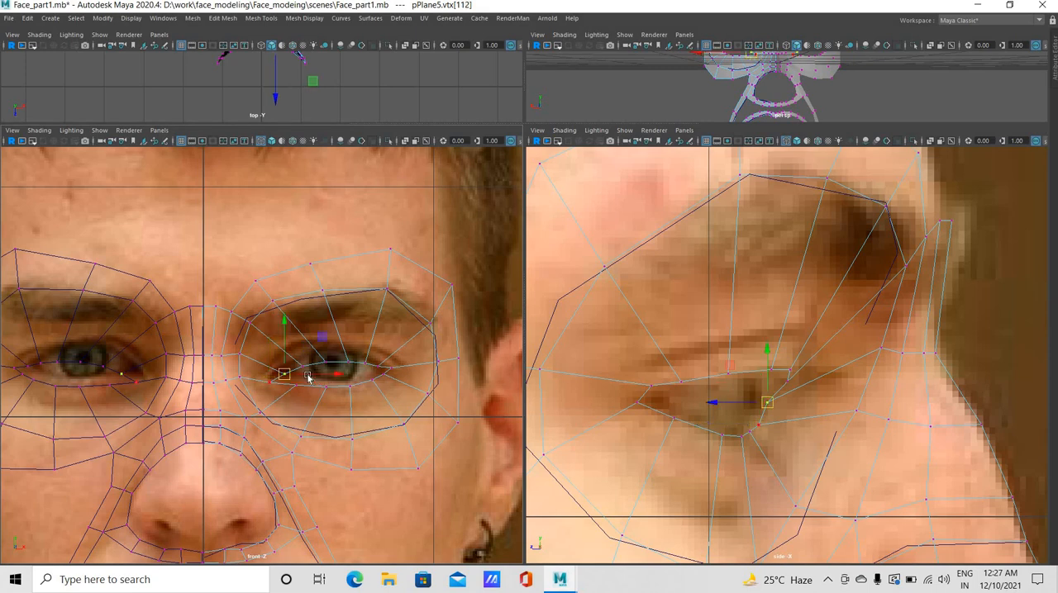
click(307, 377)
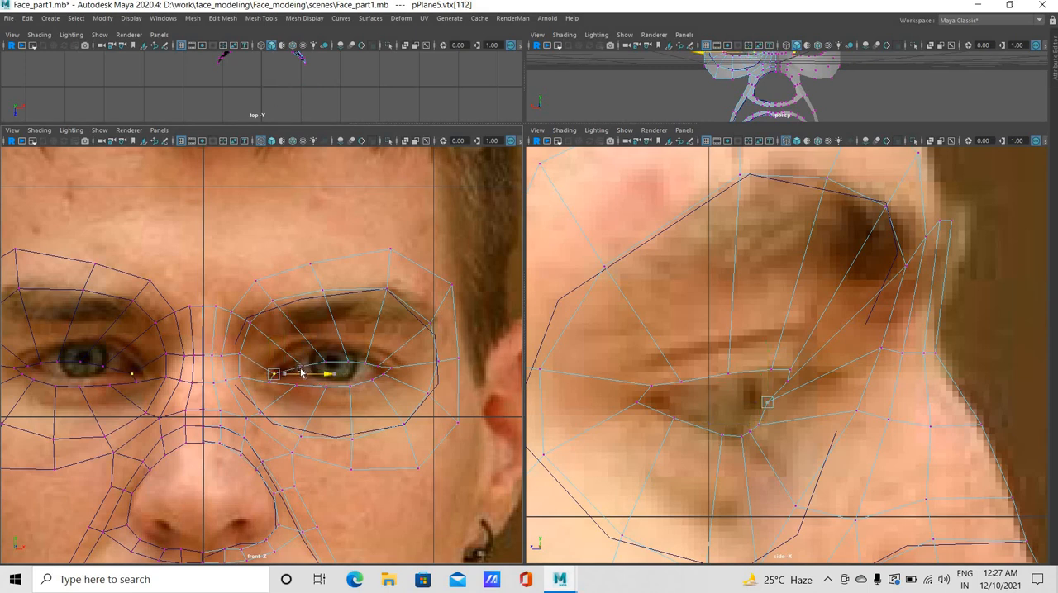
click(304, 367)
drag(314, 376, 352, 365)
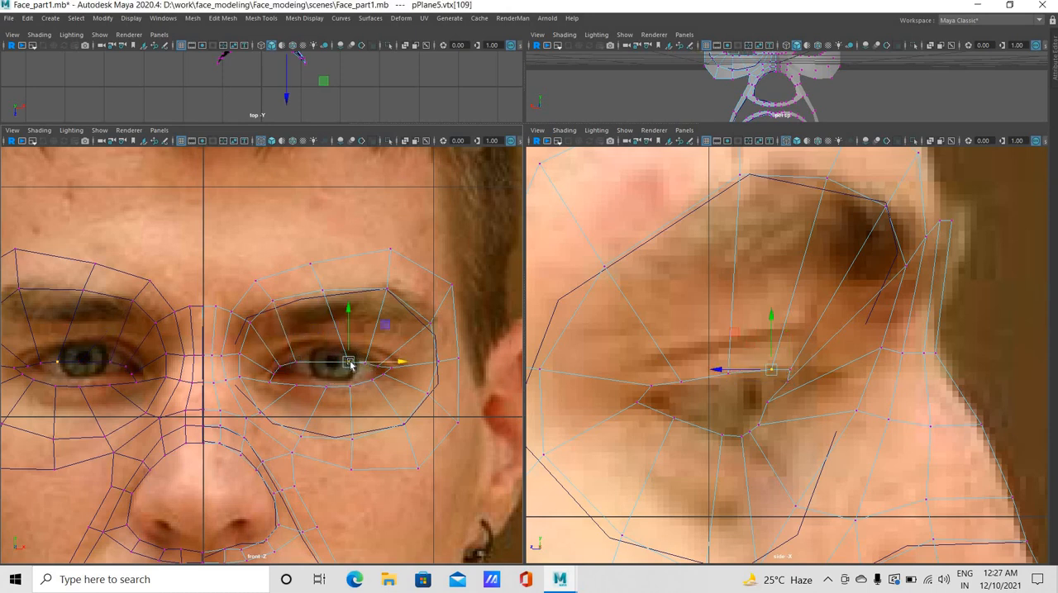
middle_drag(350, 365, 325, 362)
drag(324, 363, 324, 368)
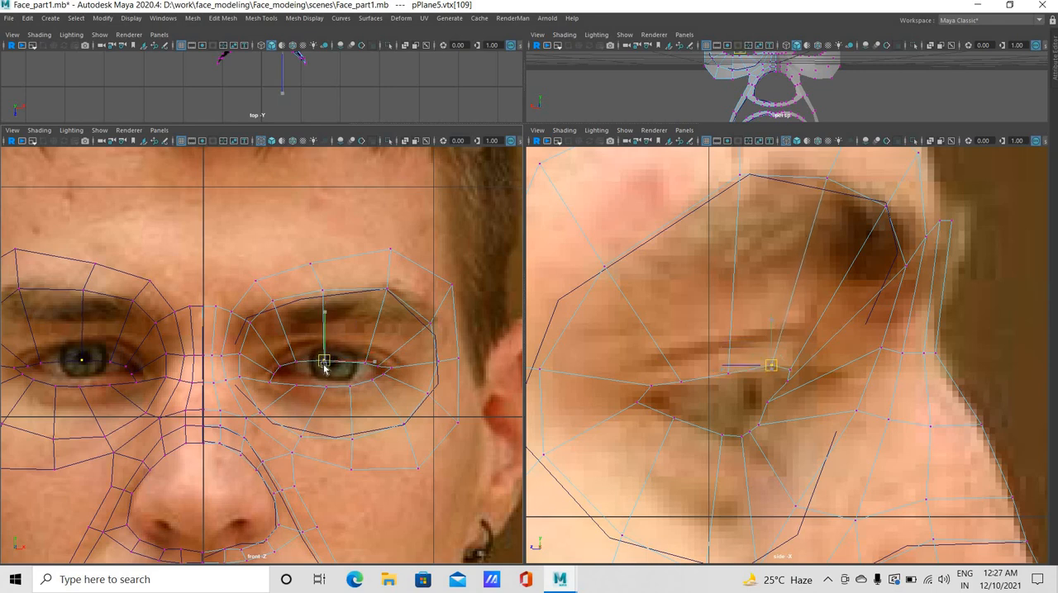
drag(324, 364, 323, 356)
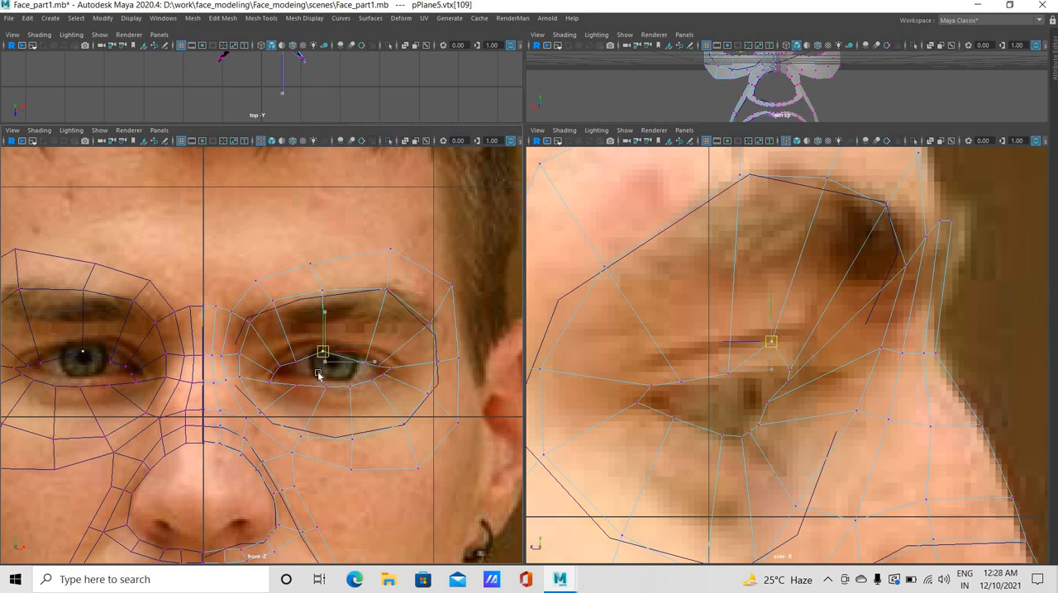
Bring the mid-lid vertex and its inner neighbour forward onto the front of the upper eyelid in the side view
click(296, 359)
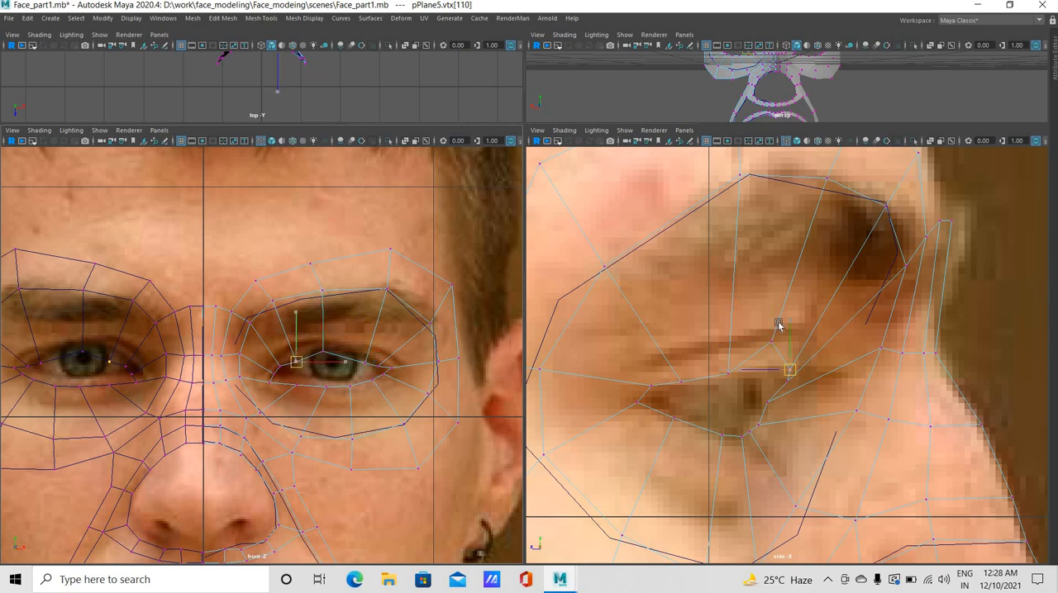
click(790, 358)
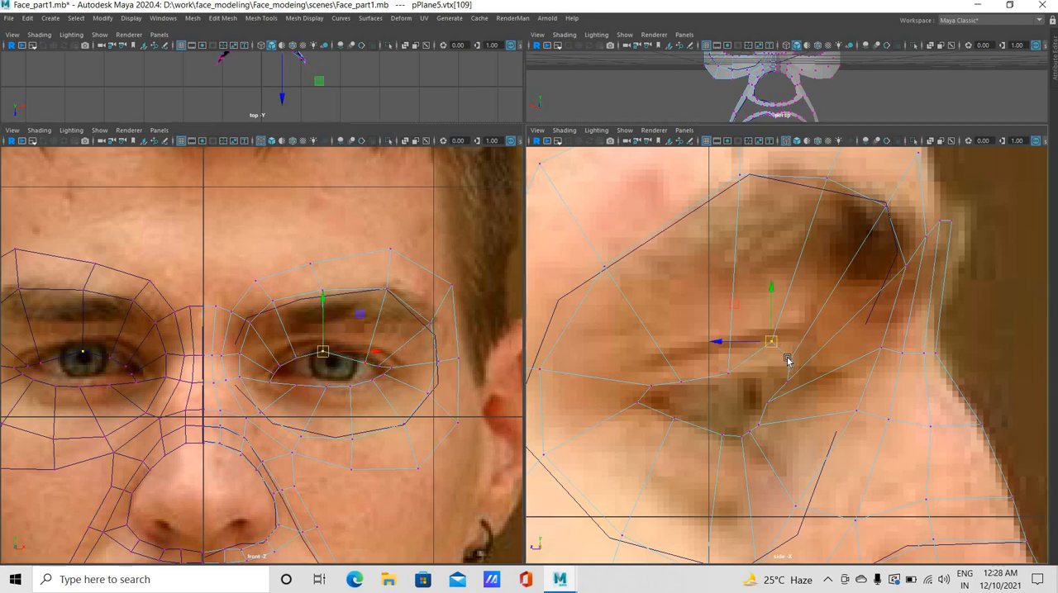
drag(797, 370, 801, 369)
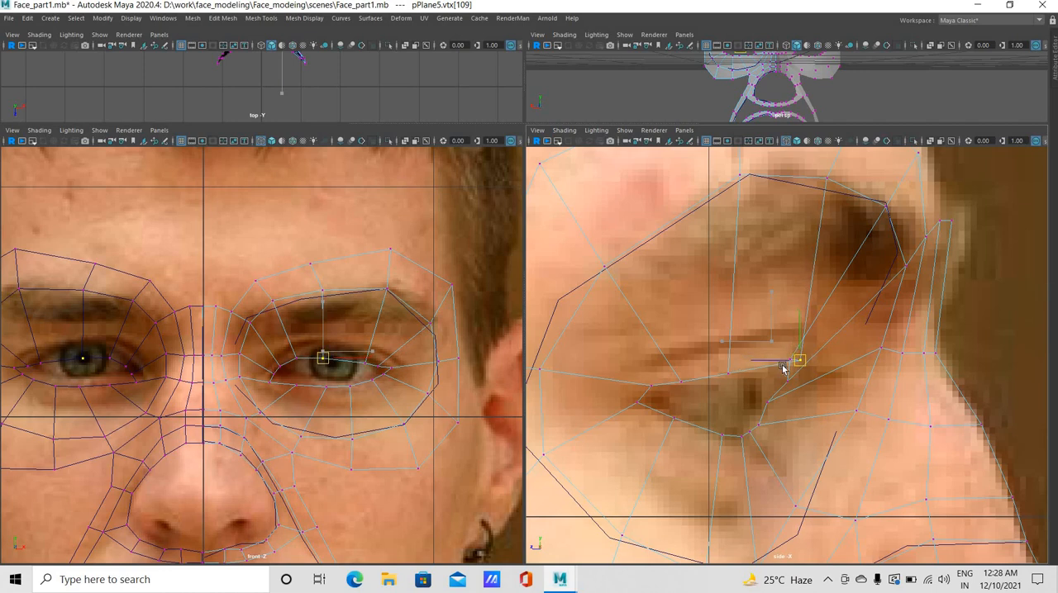
click(802, 368)
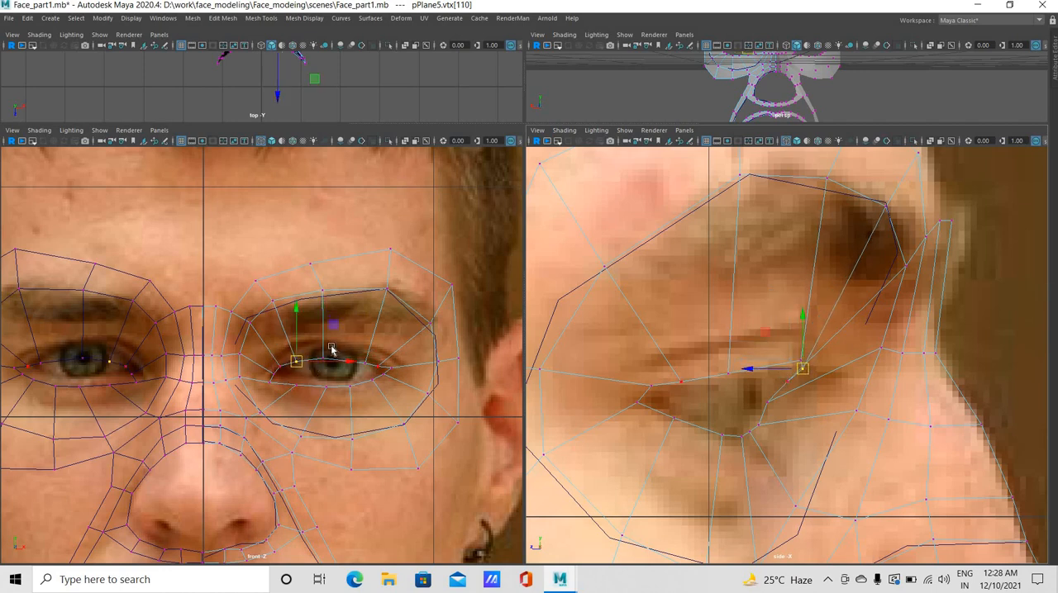
Raise the mid-lid vertex and its inner neighbour in the front view to follow the upper eyelid's curve
click(321, 356)
drag(321, 358, 320, 349)
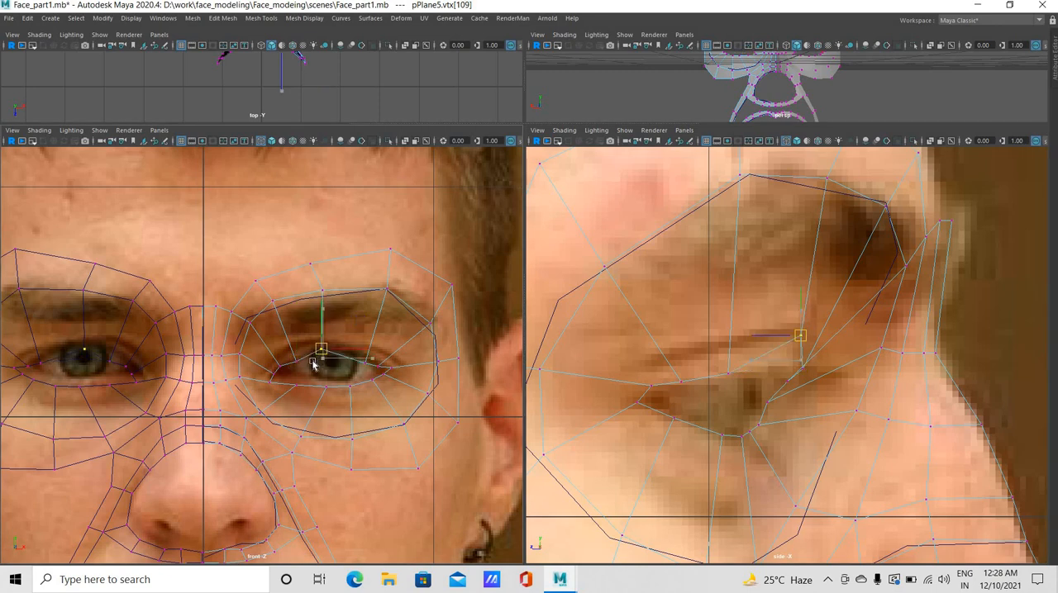
click(301, 366)
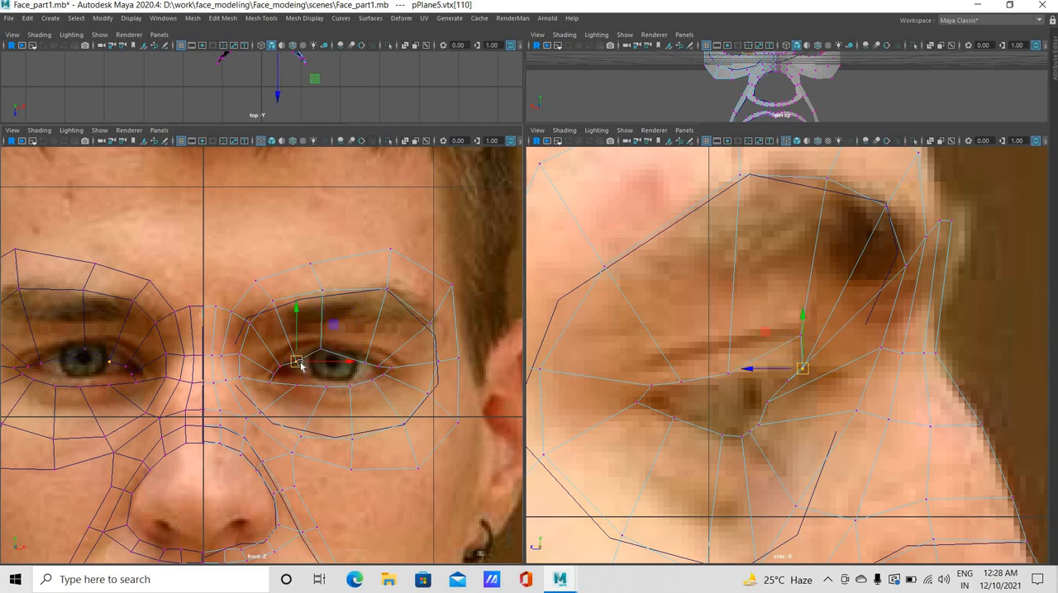
drag(296, 362, 295, 358)
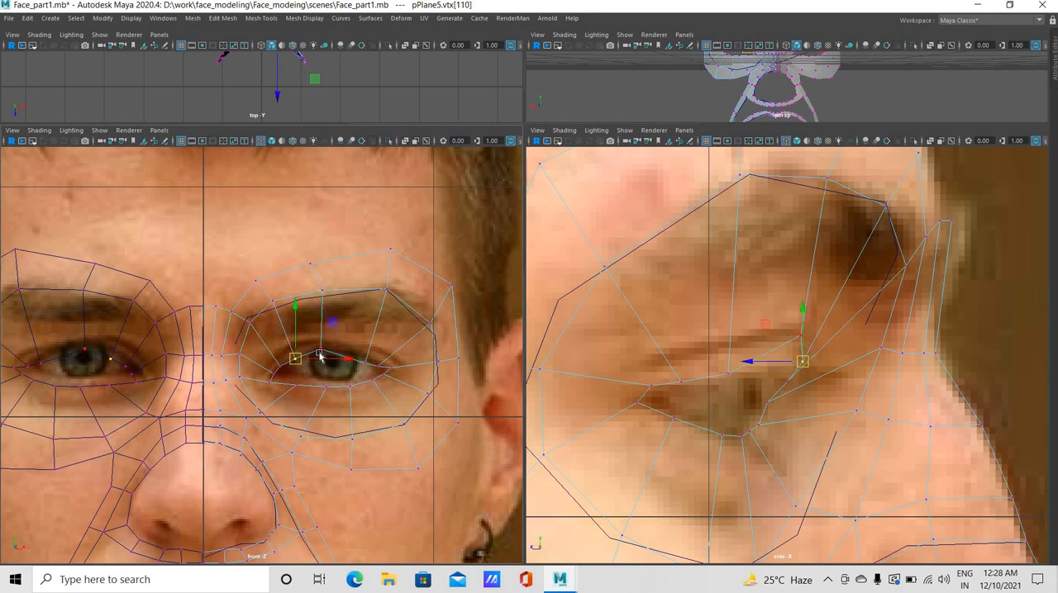
click(320, 355)
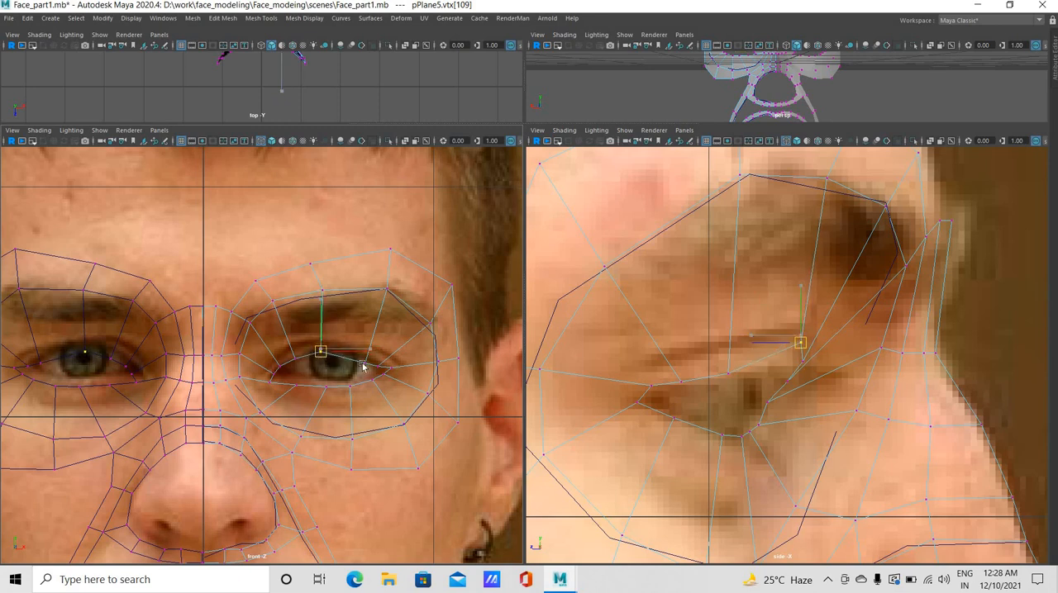
Move the outer upper-lid vertex forward in the side view, and position it on the upper lid line in the front view
drag(370, 367, 370, 368)
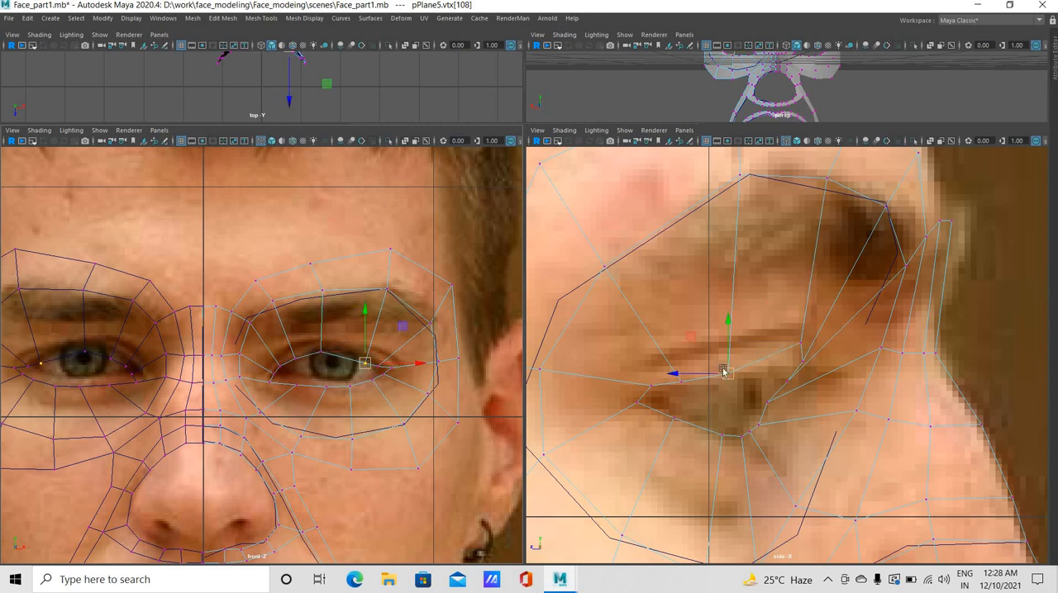
drag(714, 372, 741, 372)
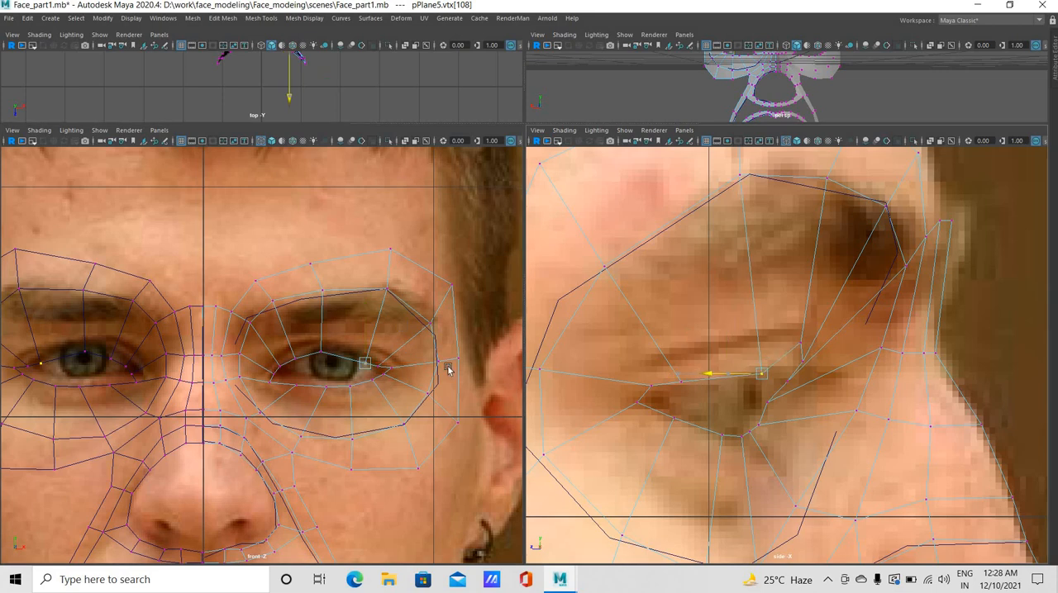
drag(410, 366, 407, 365)
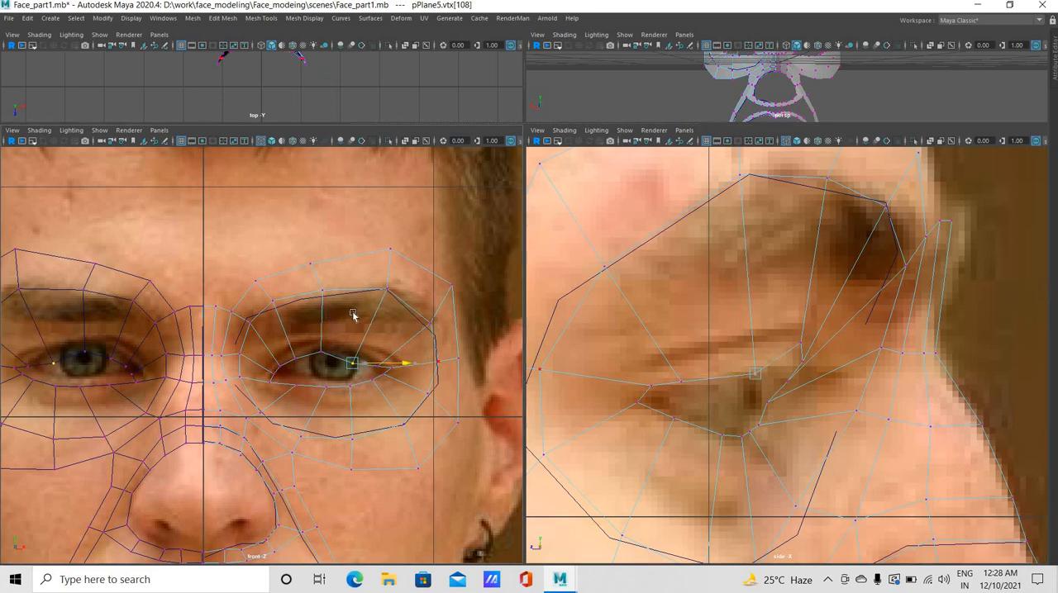
drag(354, 315, 353, 302)
drag(404, 355, 415, 356)
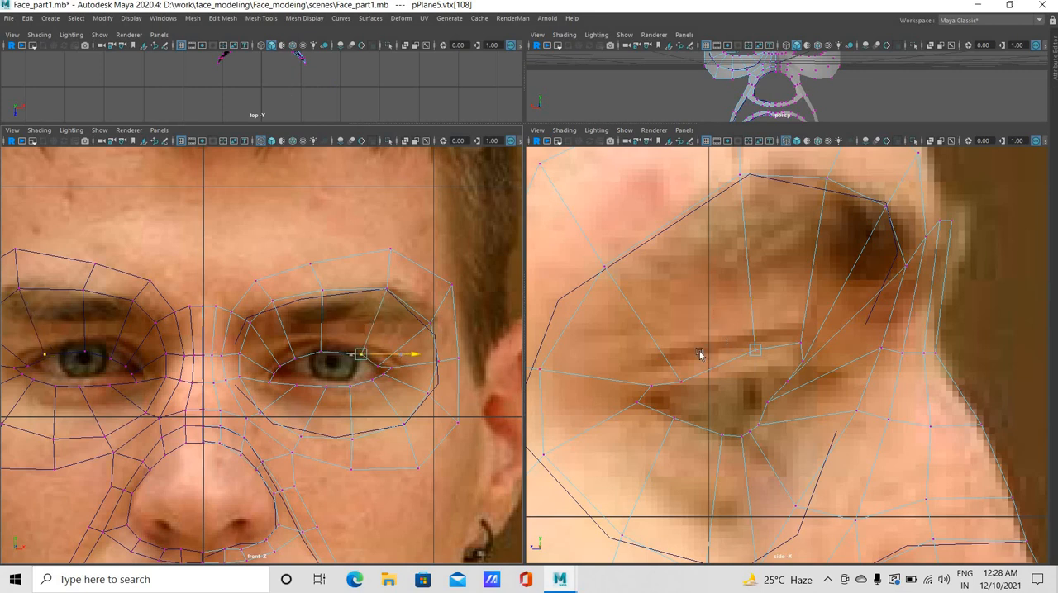
Bring the outer upper-lid vertex forward in the side view, and nudge the vertex beside the outer eye corner upward in the front view
drag(727, 360, 783, 360)
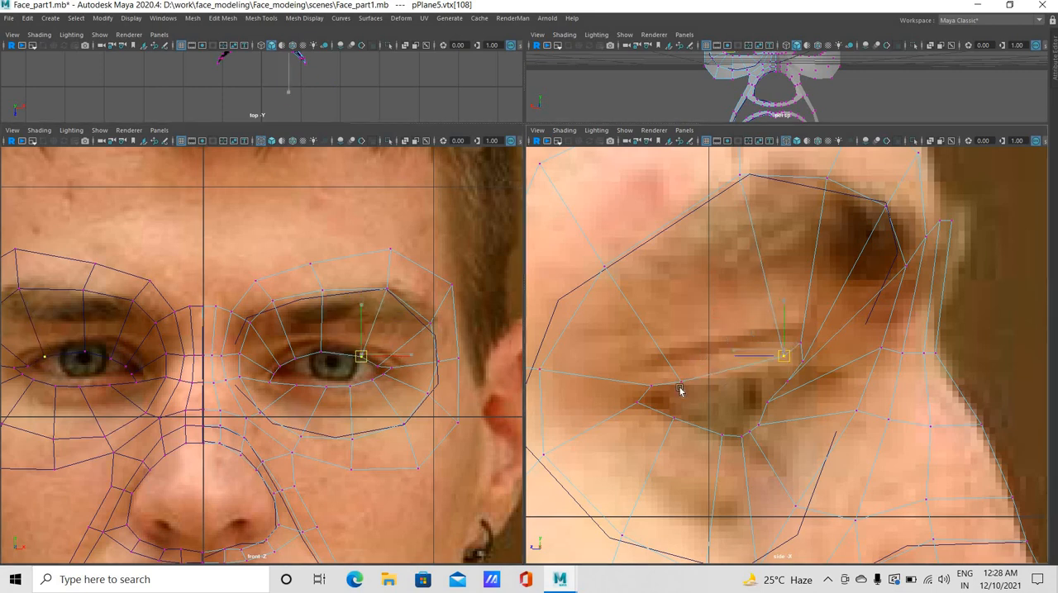
click(379, 366)
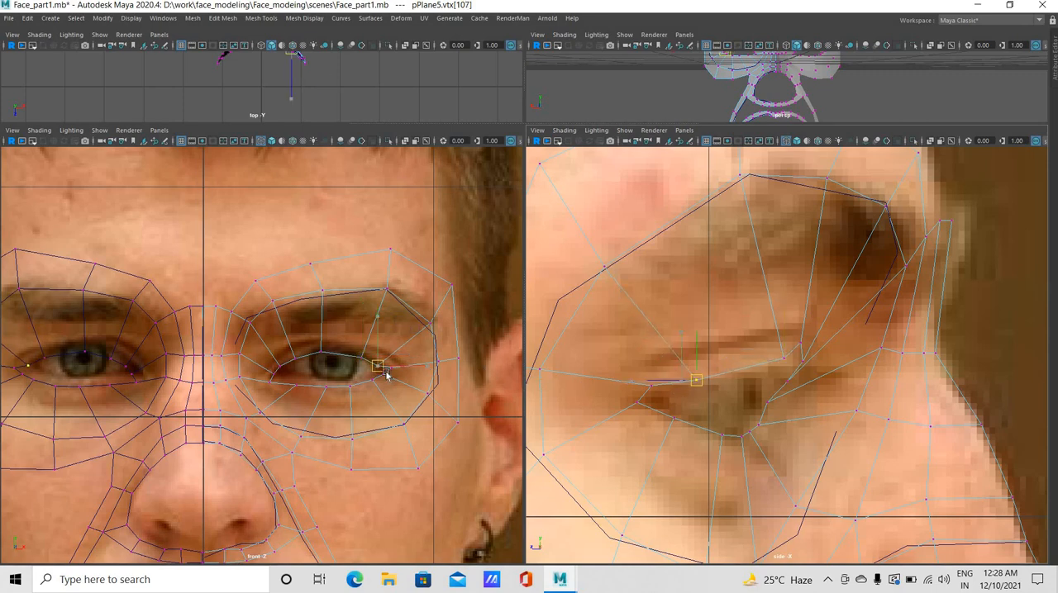
drag(380, 369, 378, 364)
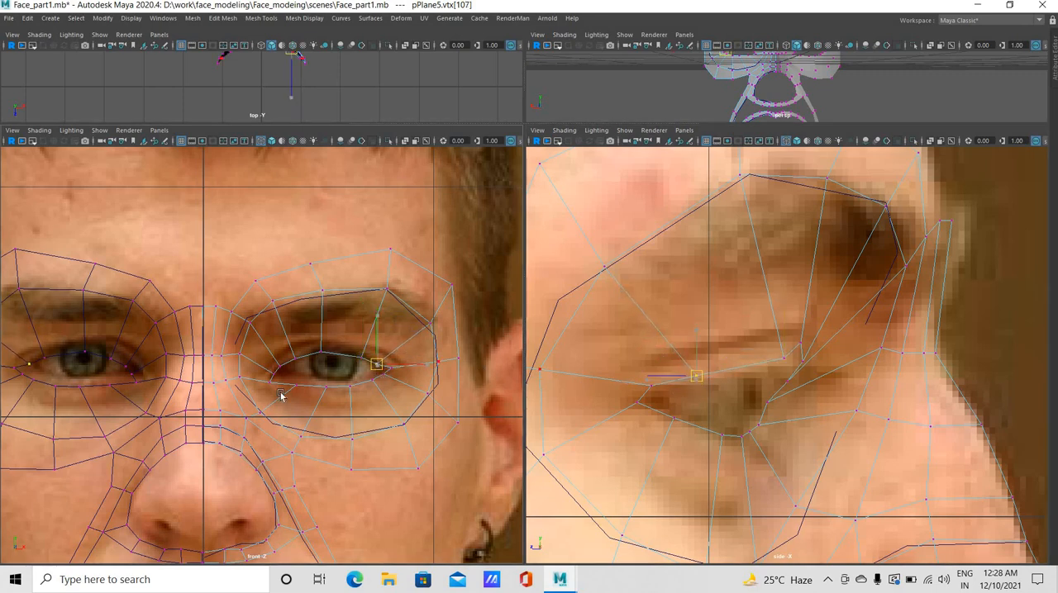
Reposition the inner and middle lower-lid vertices along the lower eyelid edge in the side view
click(294, 381)
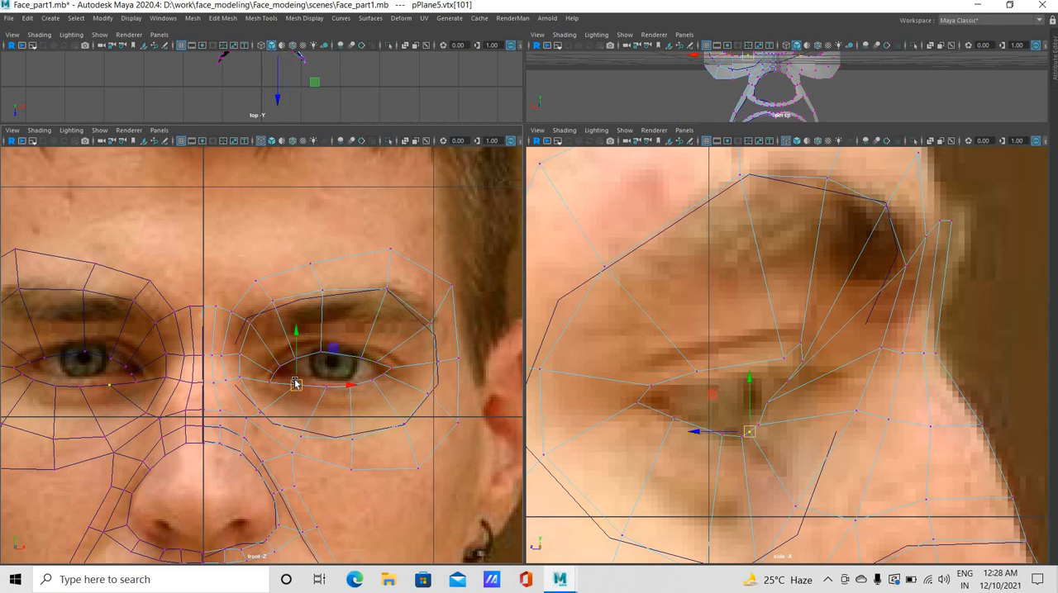
click(320, 386)
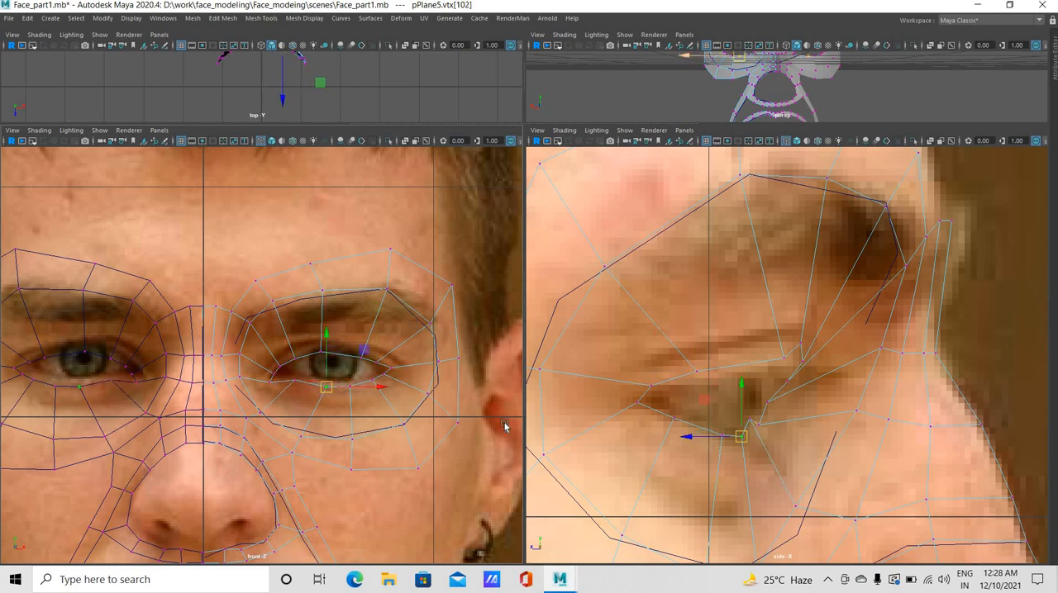
click(720, 438)
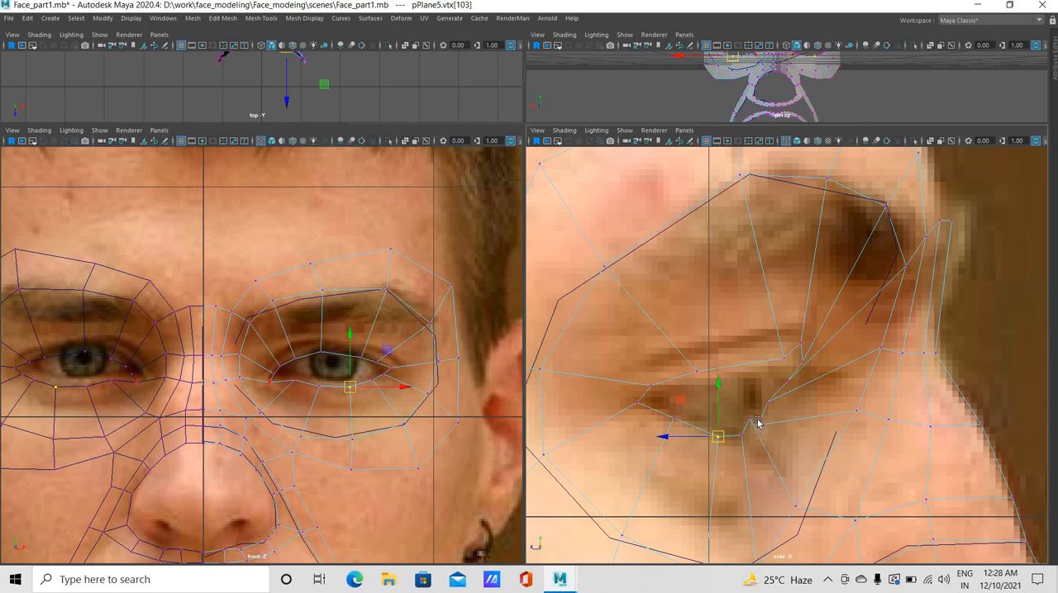
Align the three inner-corner vertices along the front edge of the eye opening in the side view
click(757, 422)
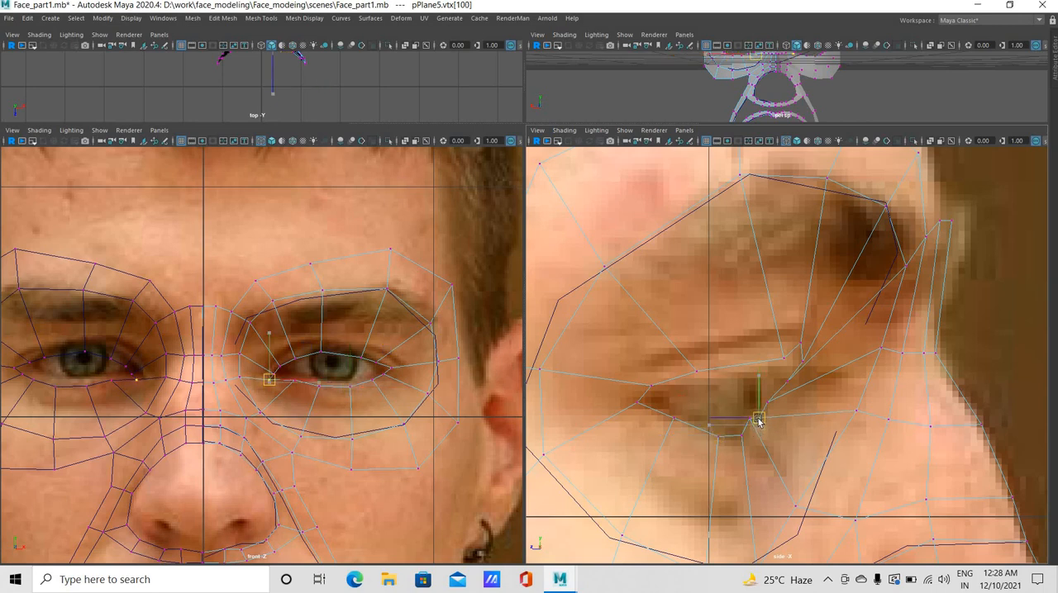
key(w)
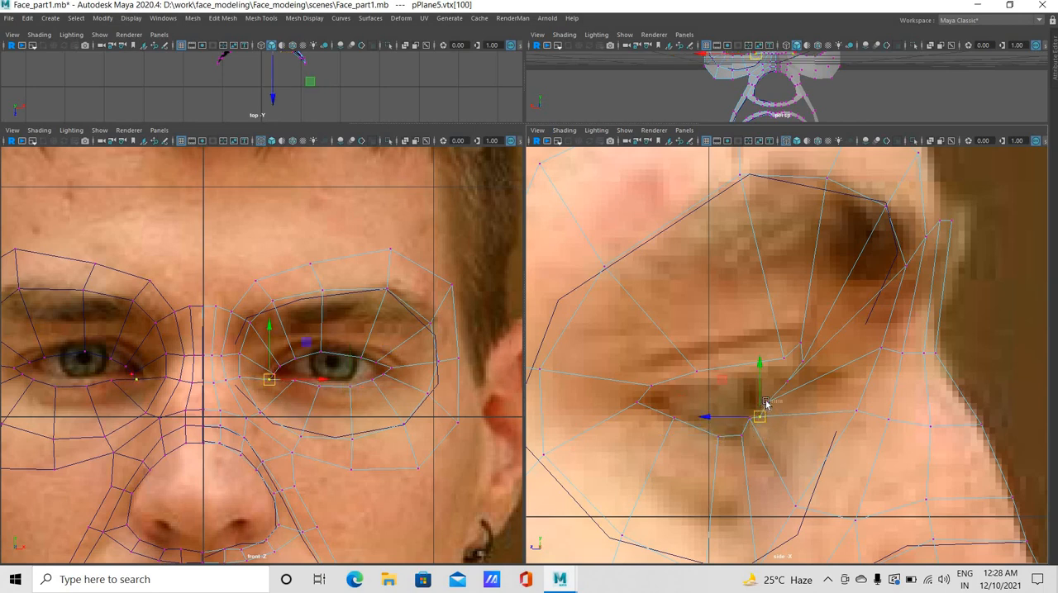
click(765, 401)
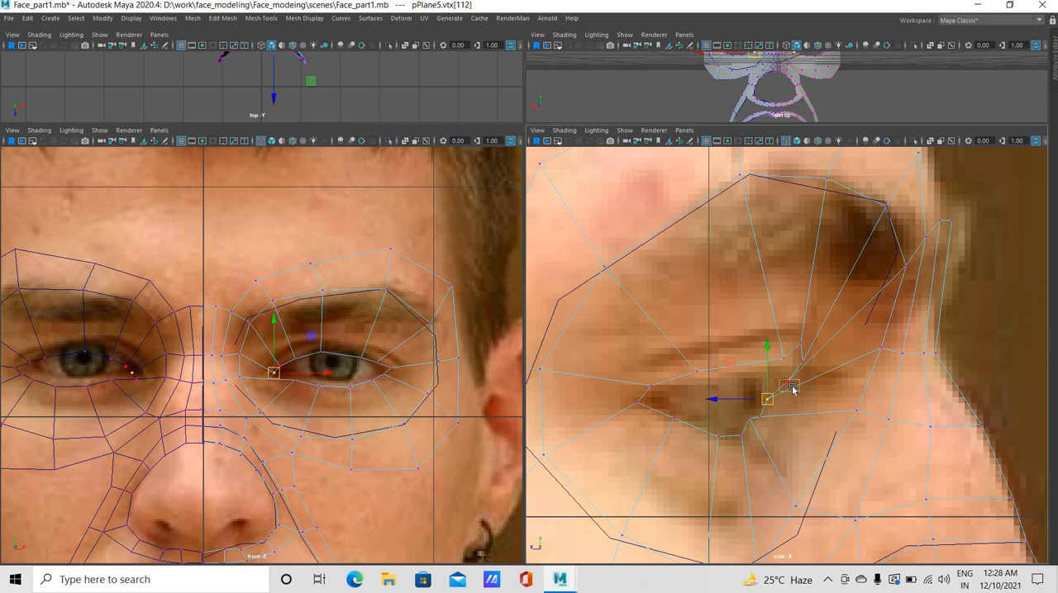
click(793, 384)
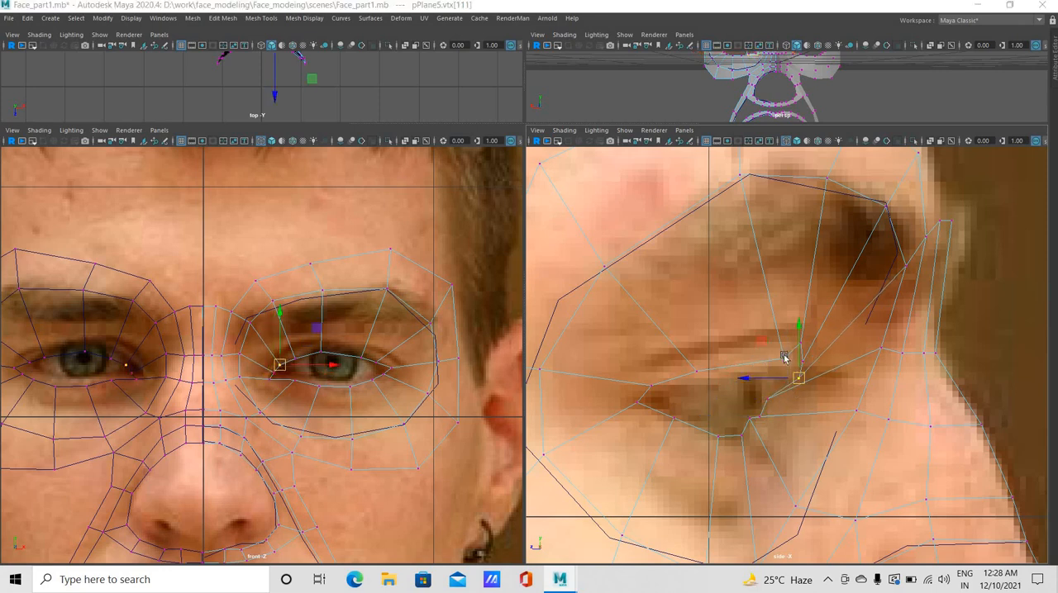
Shift the mid-lid vertex and its outer neighbour forward and lower the mid-lid vertex toward the lid edge in the side view
click(786, 358)
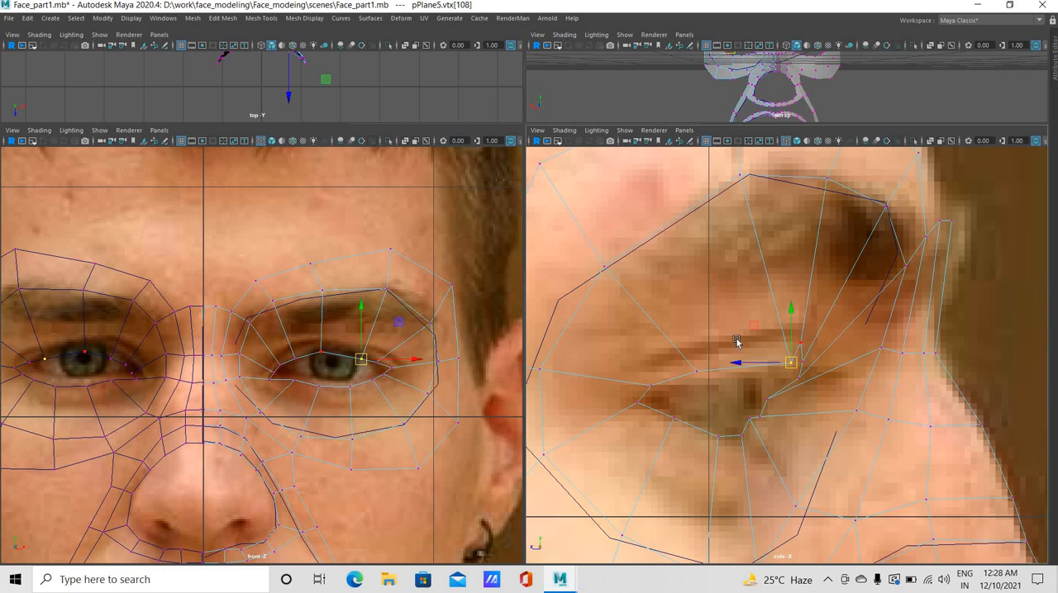
click(815, 346)
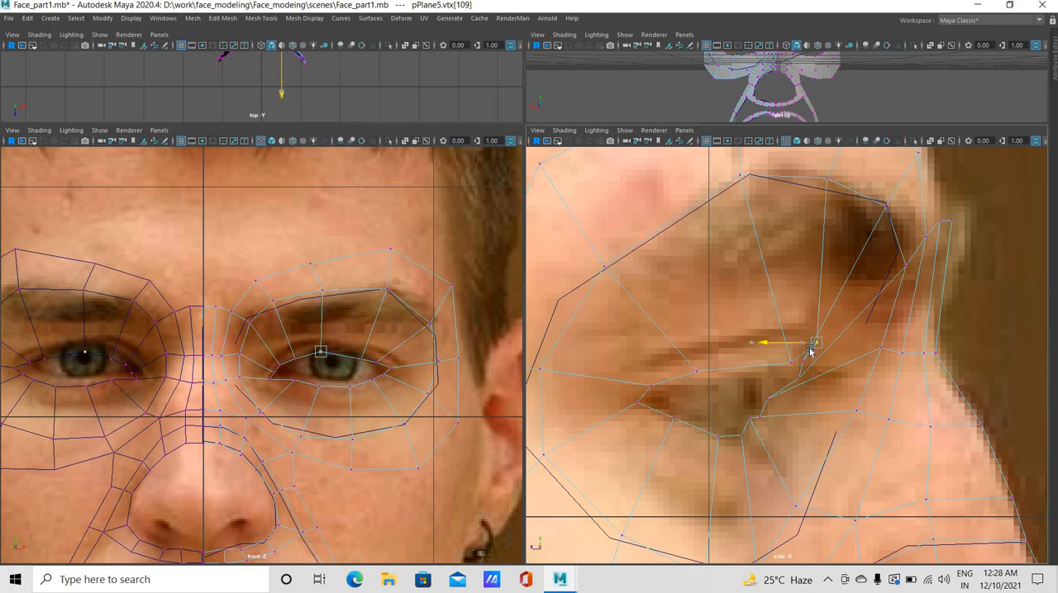
click(786, 360)
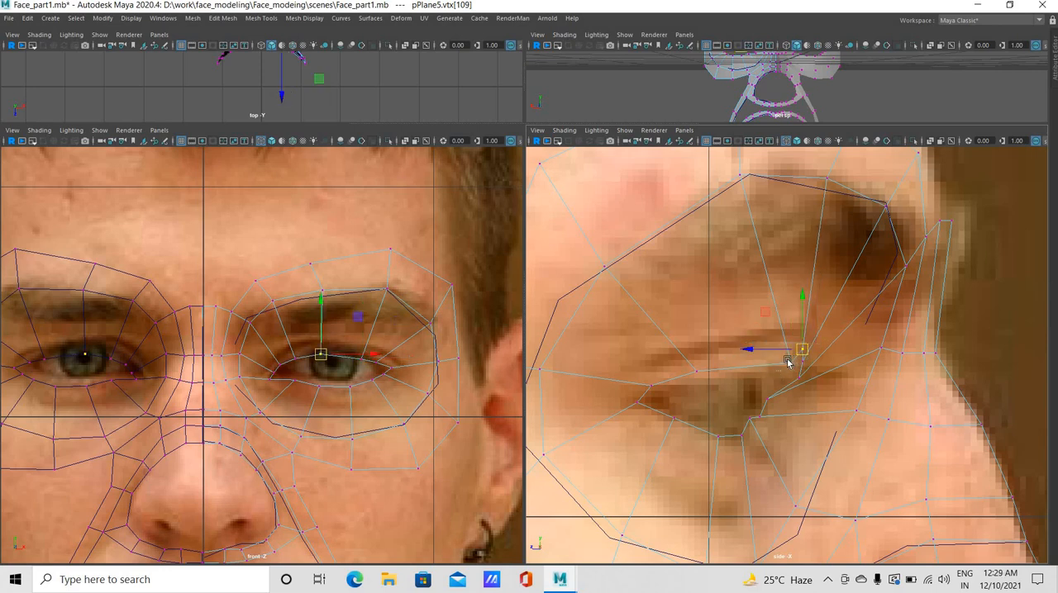
click(799, 354)
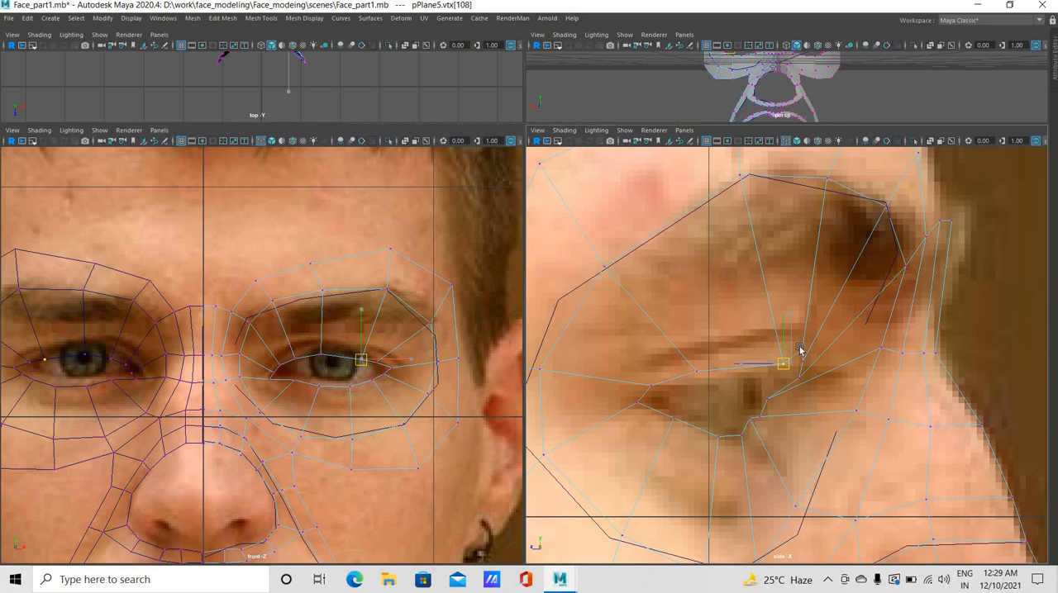
Pull the middle and inner upper-lid vertices and their outer neighbour slightly back along the lid line in the side view
click(761, 370)
mouse_move(761, 369)
mouse_down()
mouse_move(765, 381)
mouse_move(779, 366)
mouse_up()
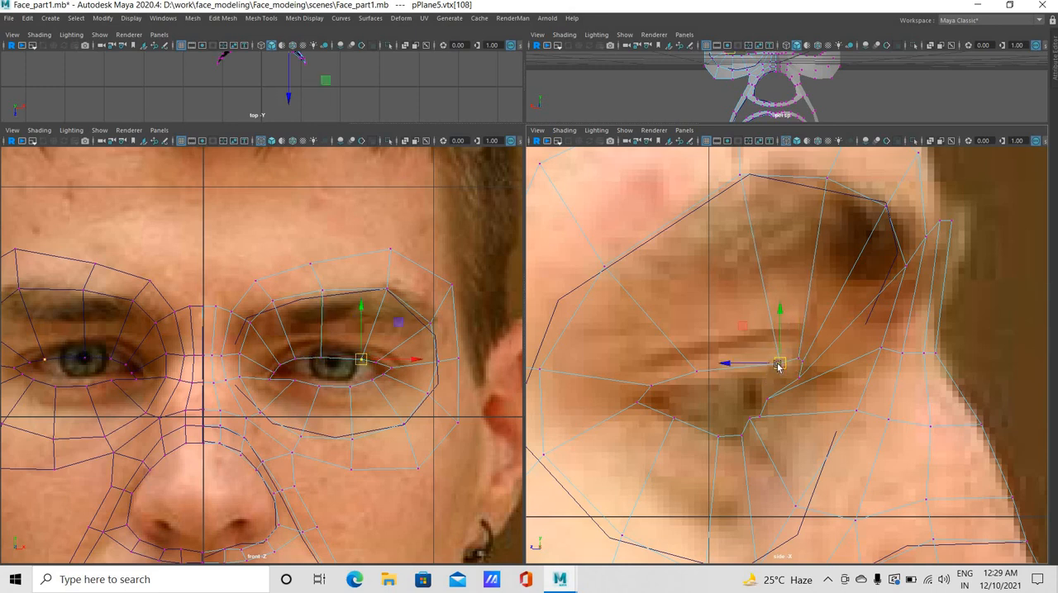
key(ctrl+z)
click(790, 364)
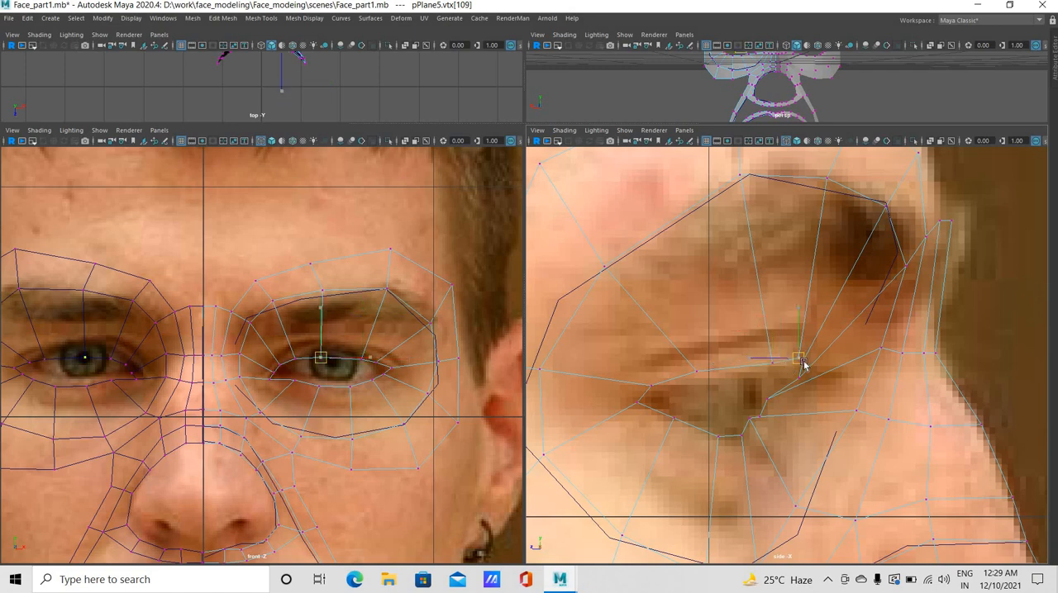
click(792, 377)
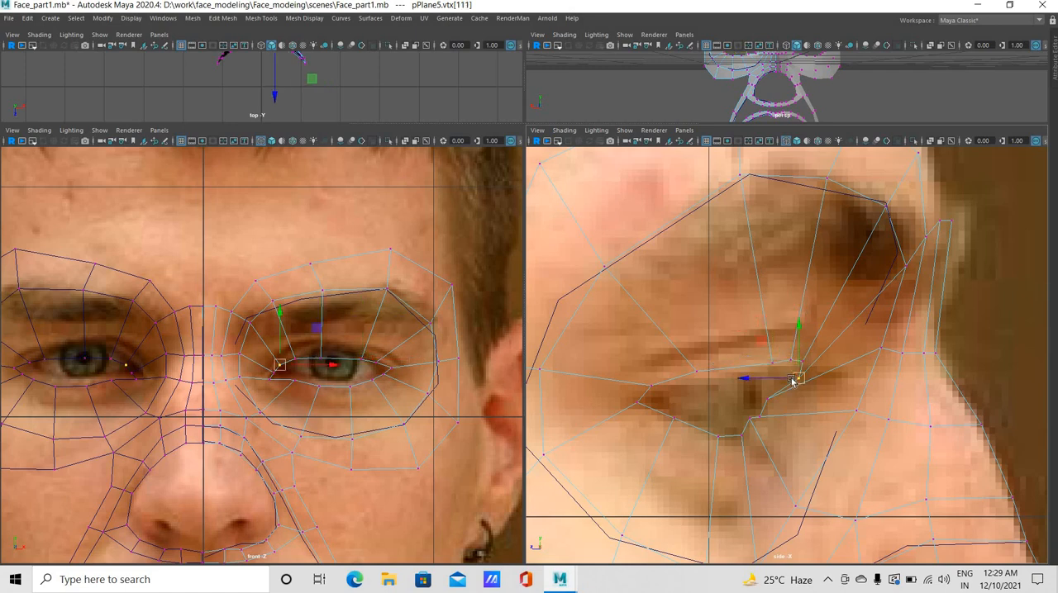
key(ctrl+z)
key(ctrl+z)
key(ctrl+z)
key(ctrl+z)
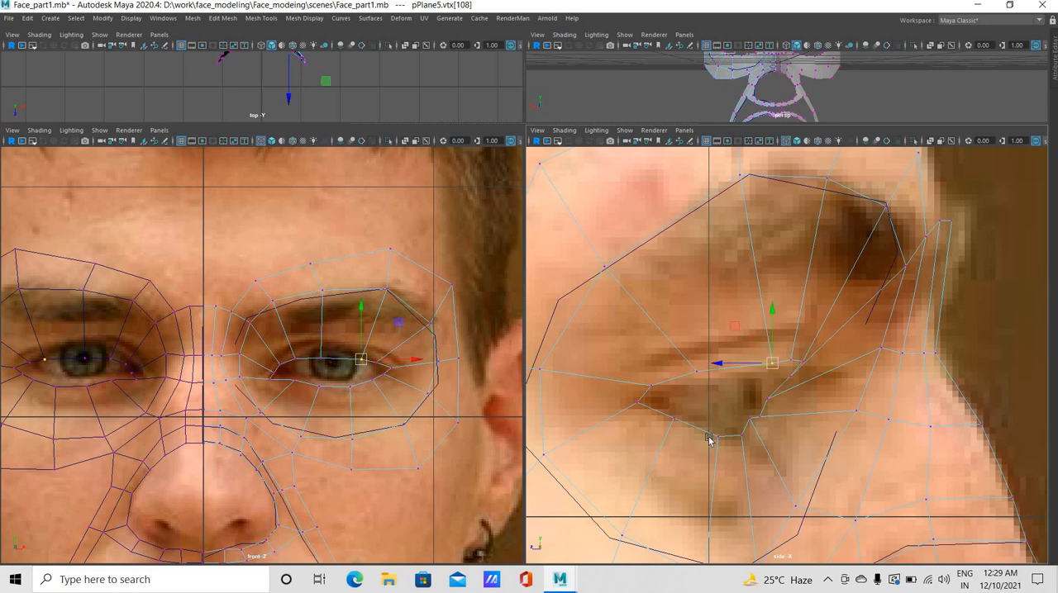
Raise the mid-lid vertex and its outer neighbour in the front view, and nudge the outer-lid vertex forward in the side view
click(322, 356)
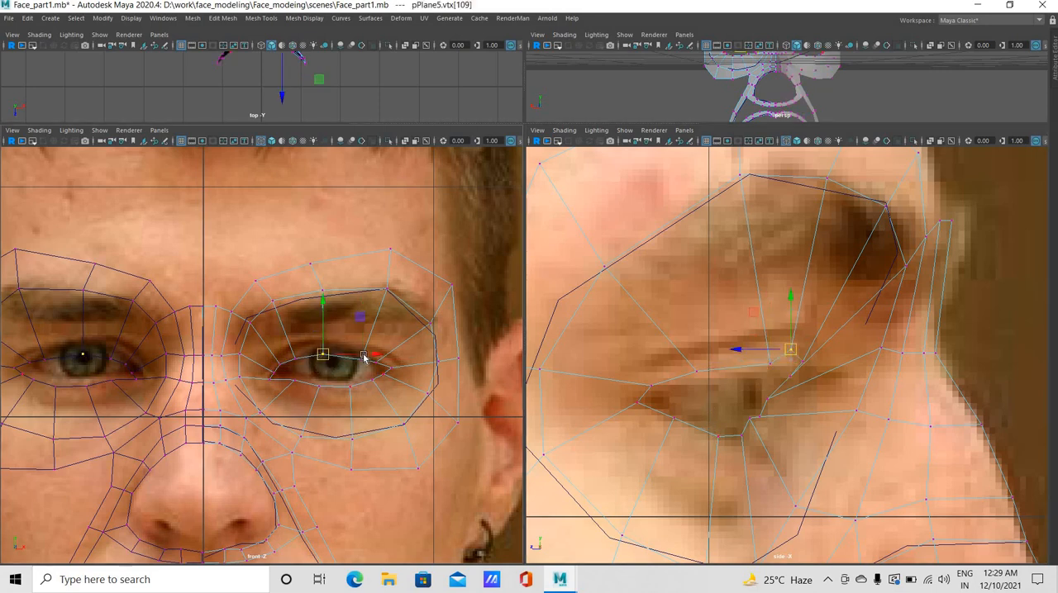
drag(363, 355, 364, 355)
key(ctrl+z)
key(ctrl+z)
key(ctrl+z)
key(ctrl+z)
key(ctrl+z)
click(695, 371)
drag(653, 385, 554, 409)
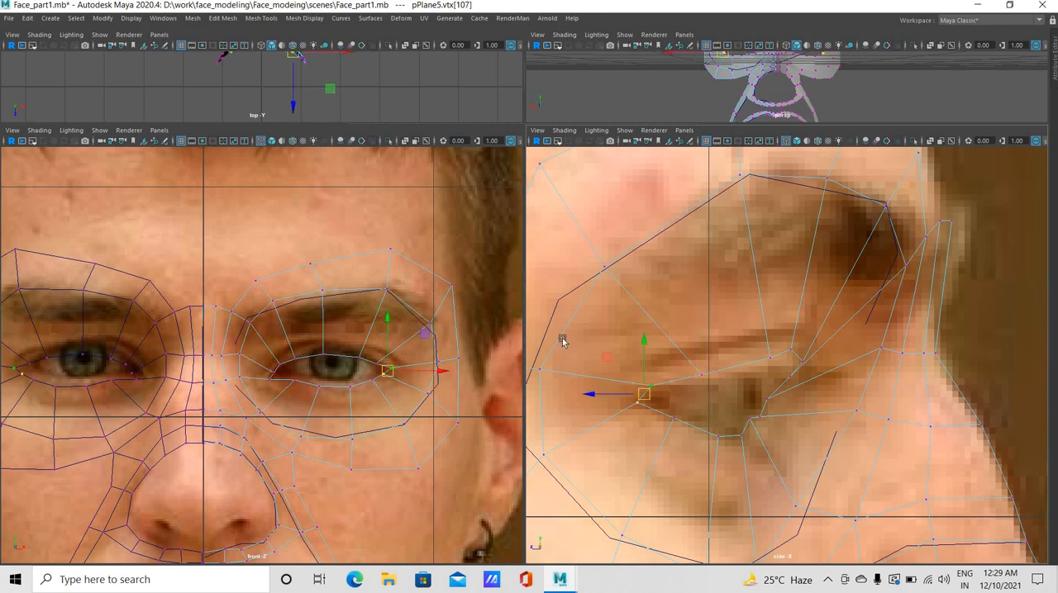
Move the inner eye-ring vertices along the brow forward in the side view to follow the brow's contour
click(657, 227)
click(739, 176)
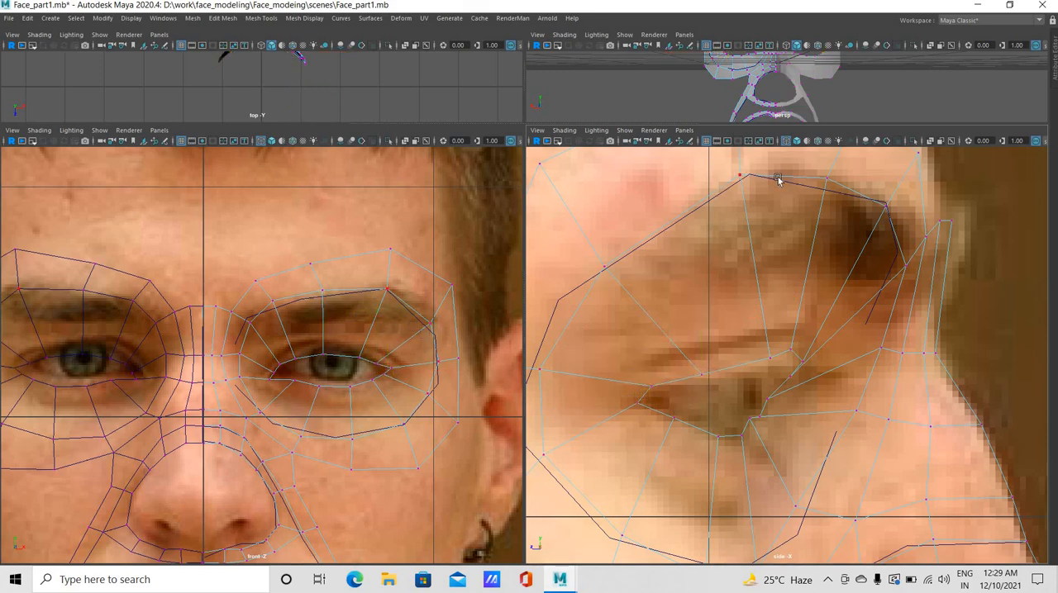
drag(799, 195, 800, 195)
shift+middle_drag(800, 195, 835, 176)
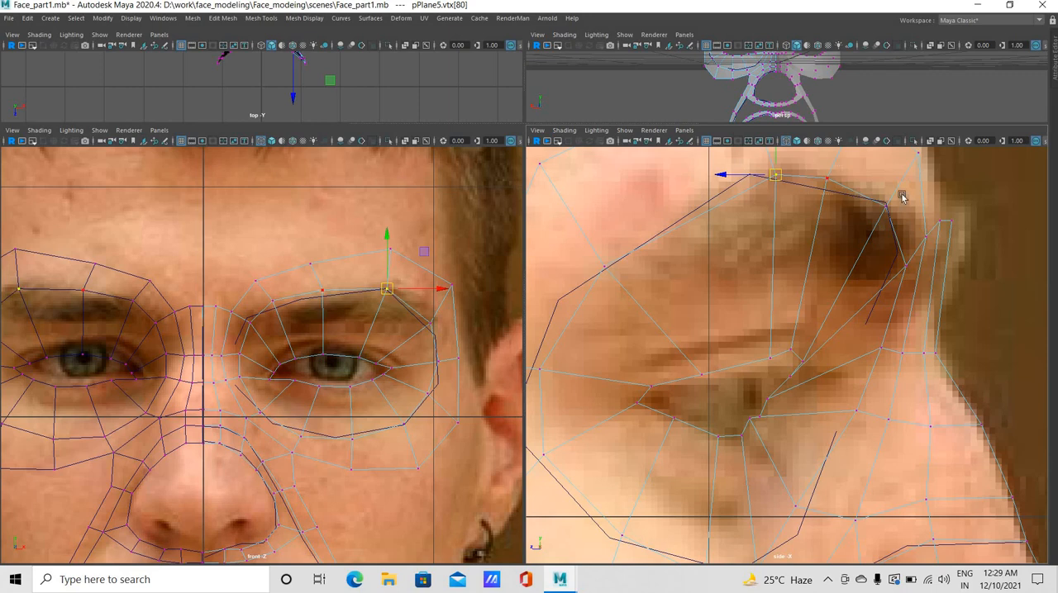
drag(901, 197, 902, 197)
middle_drag(861, 208, 885, 220)
drag(880, 202, 897, 229)
middle_drag(907, 257, 918, 272)
drag(915, 252, 896, 300)
Adjust the eye-ring vertices beside the nose bridge and under the inner eye corner in the side view
middle_drag(870, 361, 869, 369)
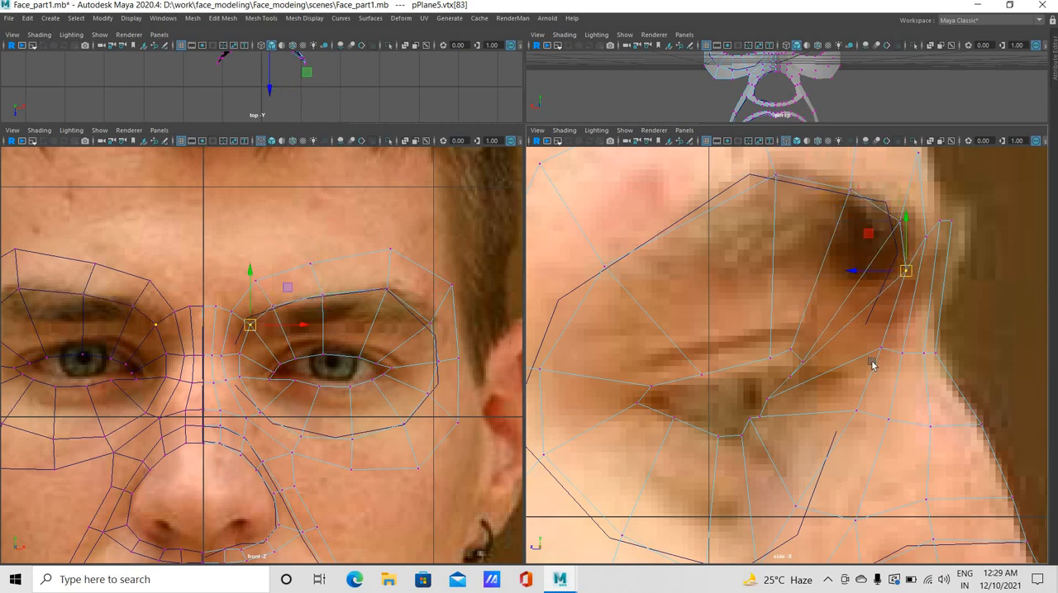
drag(895, 341, 861, 384)
middle_drag(860, 404, 804, 418)
drag(802, 493, 776, 521)
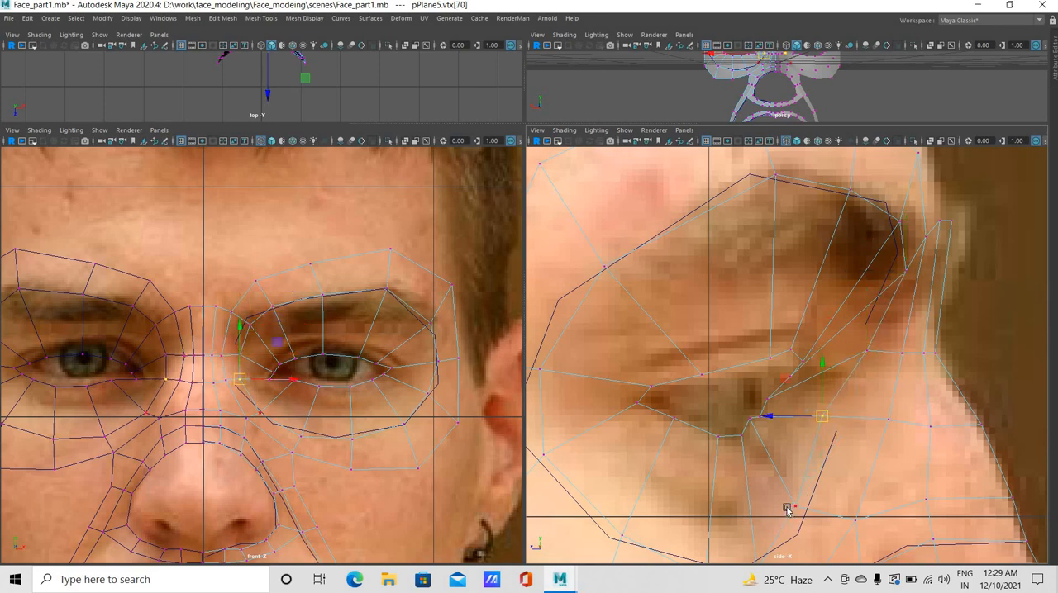
Select the mid-lid vertices on both mirrored face halves and lower them slightly in the side view
click(902, 272)
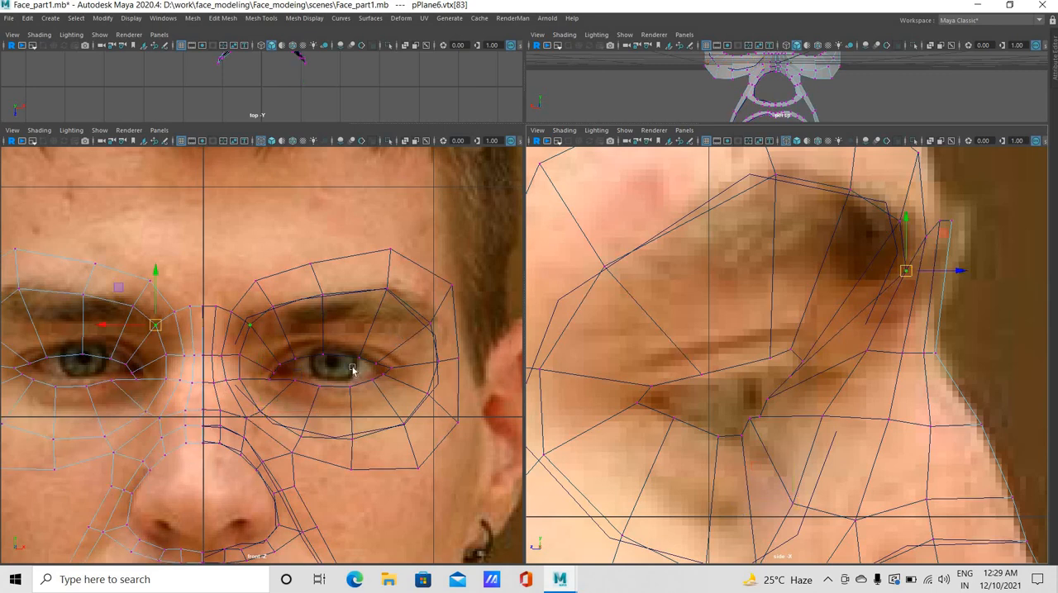
click(345, 397)
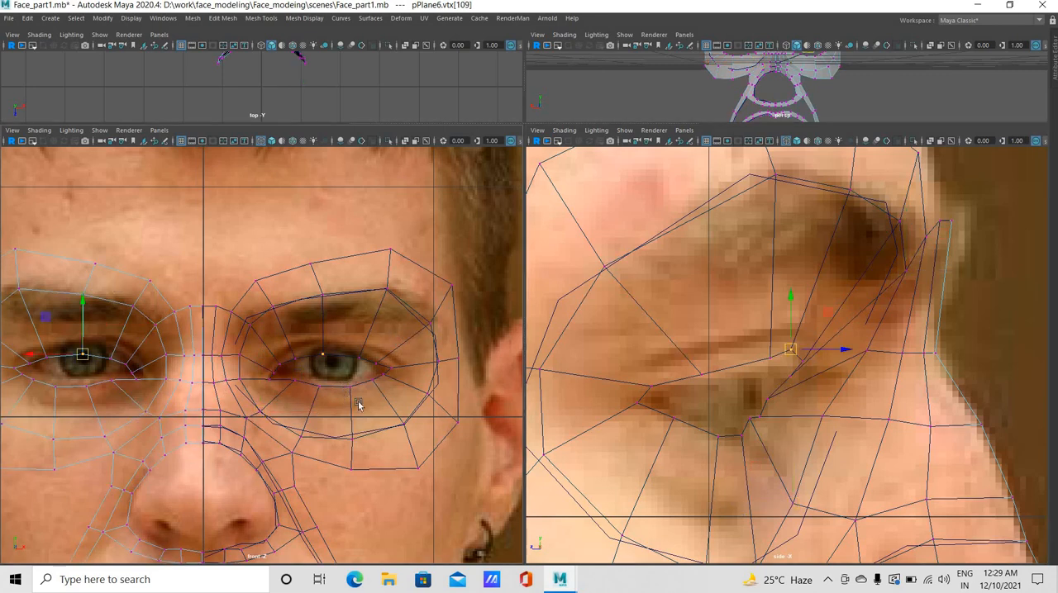
drag(793, 361, 773, 371)
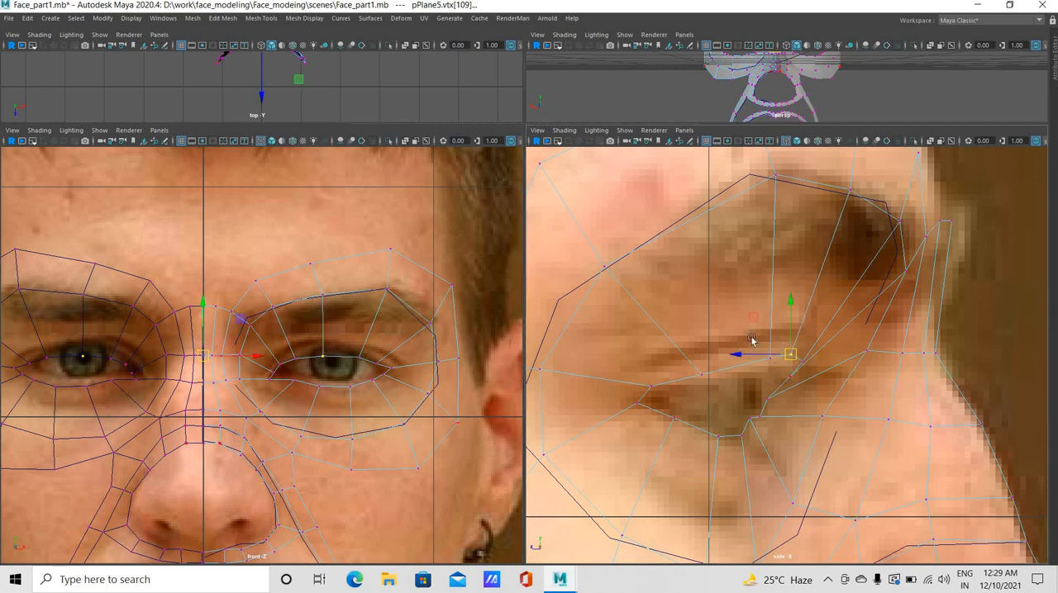
Examine the eye mesh against the whole face in the front and side reference views
scroll(308, 425, down, 6)
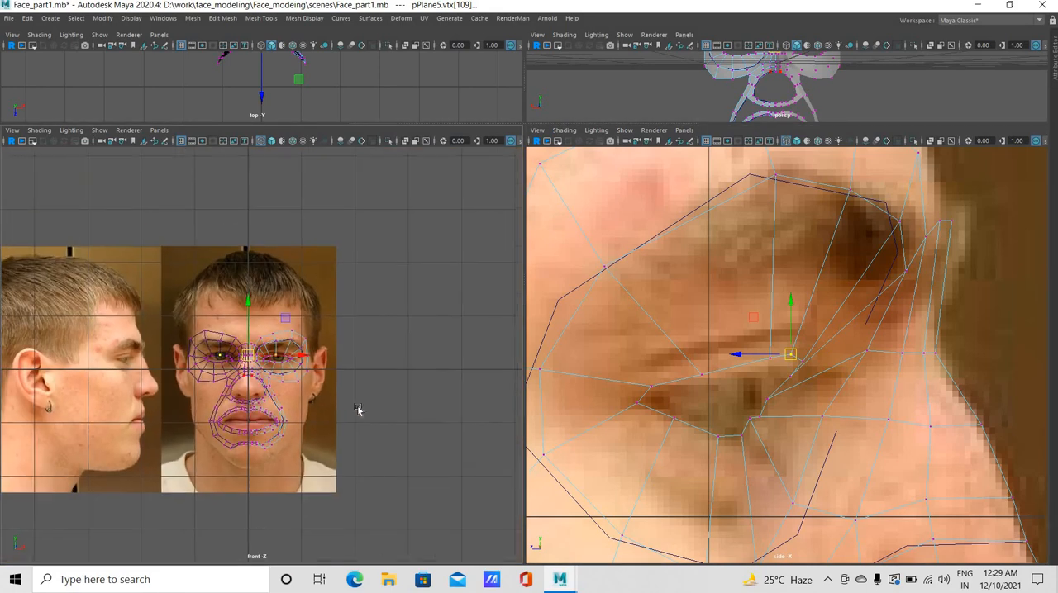
scroll(325, 444, up, 6)
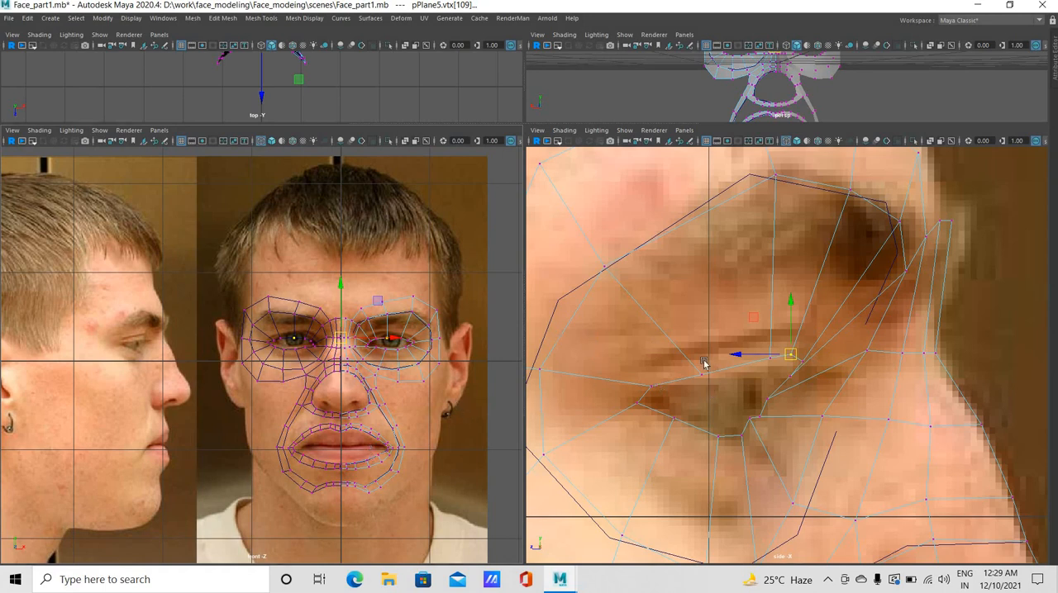
alt+right_drag(1021, 427, 778, 389)
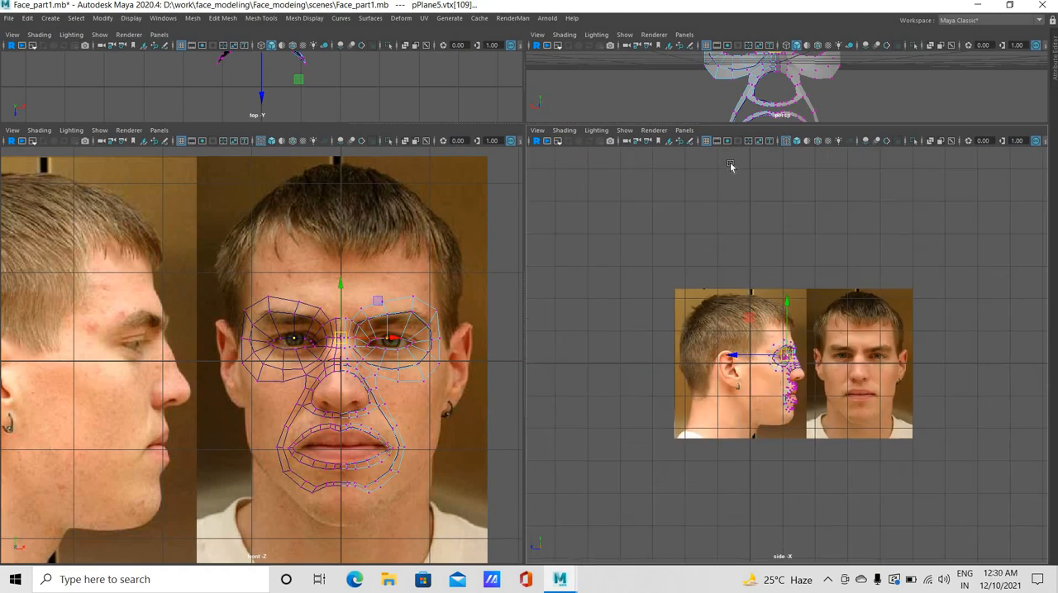
alt+right_drag(732, 168, 837, 186)
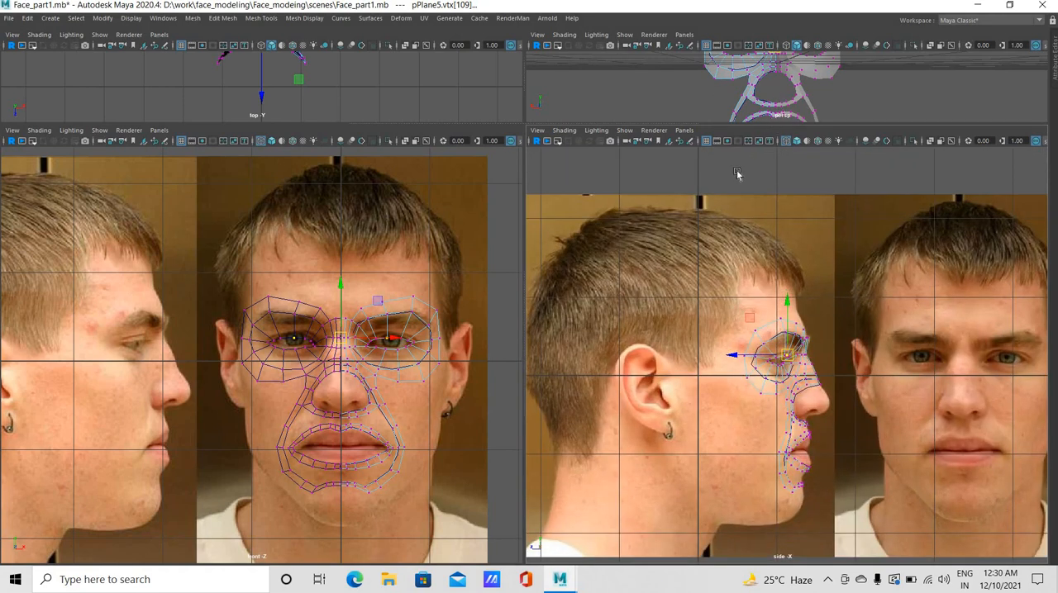
key(space)
alt+drag(586, 343, 278, 478)
key(space)
key(space)
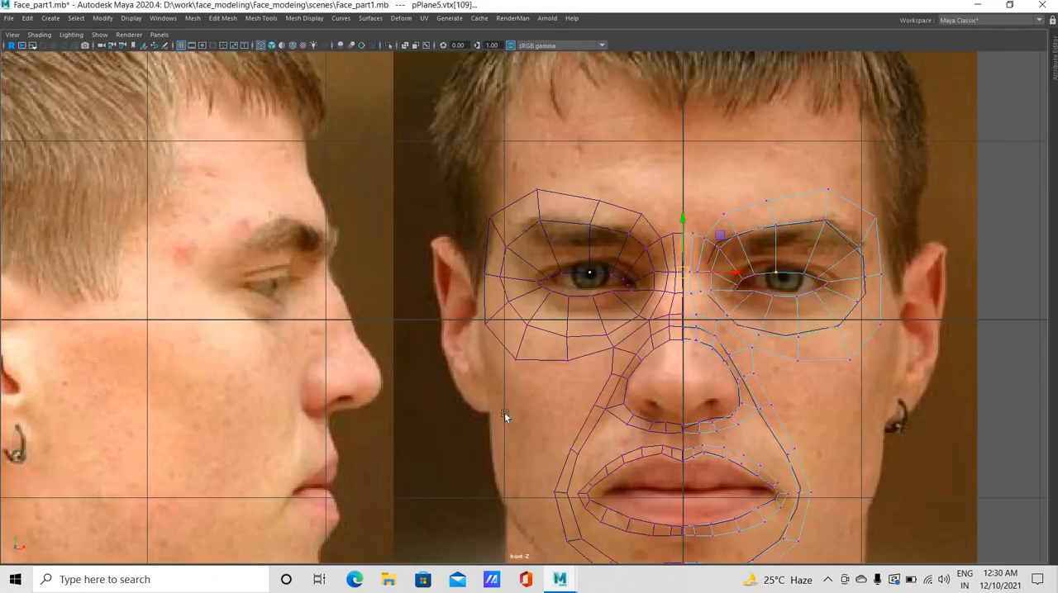
Nudge the outer eye-ring vertices above the brow end, at the temple and beside the outer eye corner outward in the front view
scroll(505, 433, up, 2)
alt+middle_drag(699, 300, 482, 336)
scroll(504, 173, up, 1)
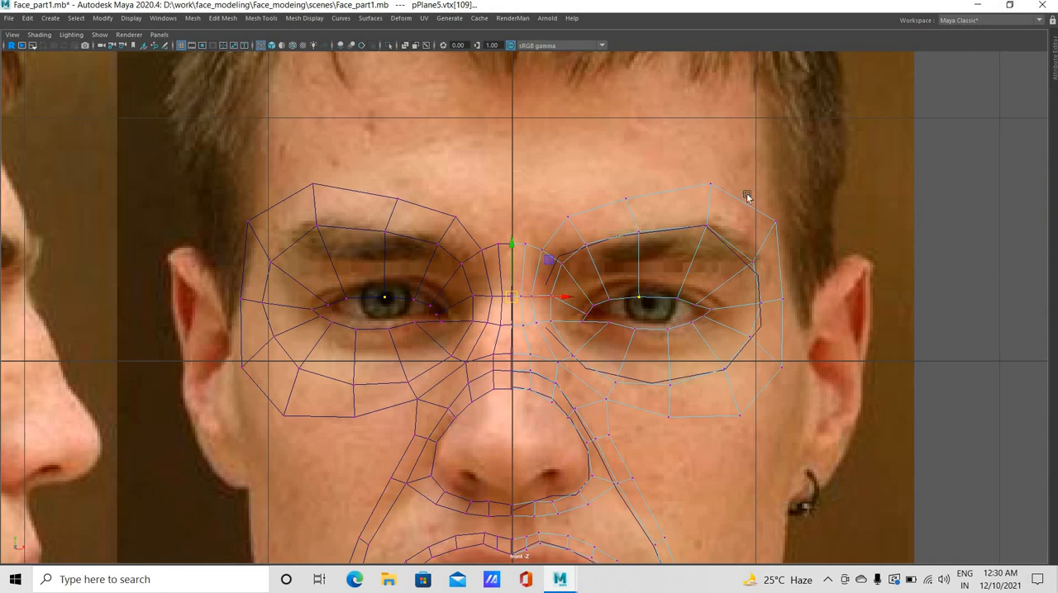
click(777, 224)
drag(698, 152, 727, 198)
drag(711, 184, 714, 183)
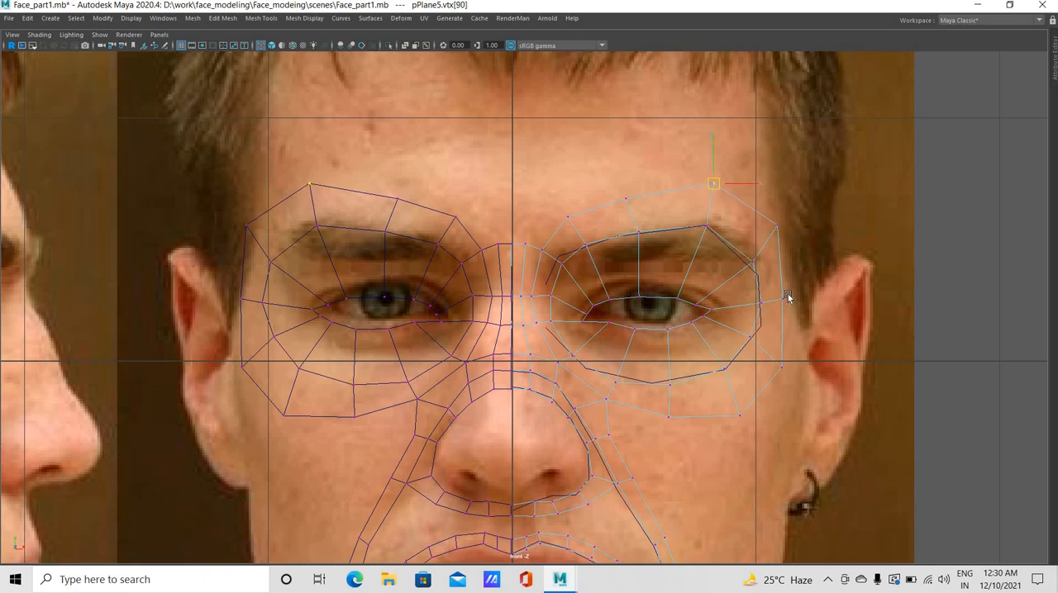
click(783, 299)
drag(782, 299, 785, 299)
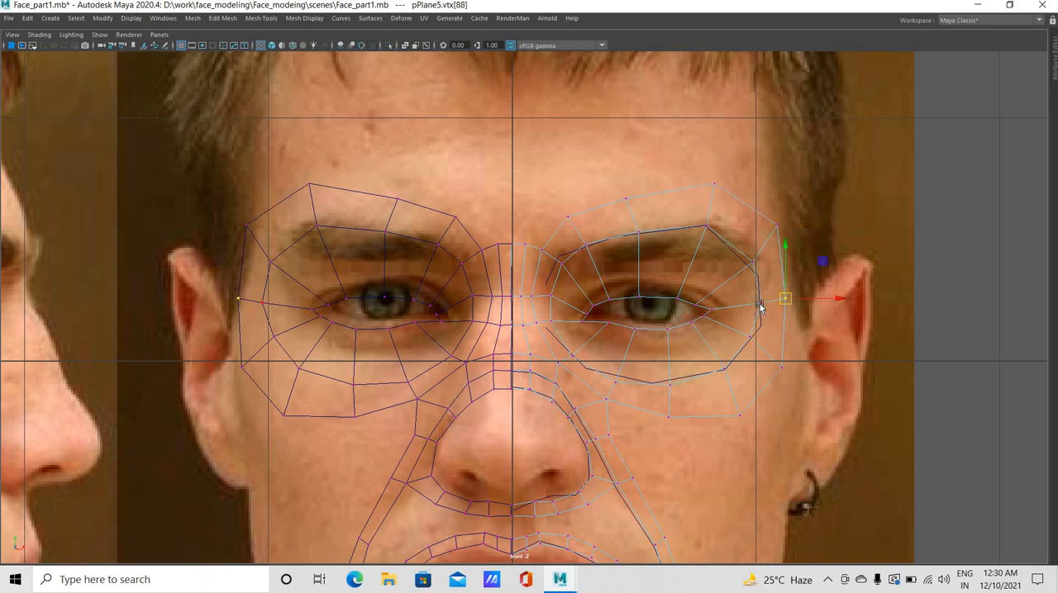
Raise the eye-ring vertices at the outer brow end and above the inner half of the brow in the front view
click(753, 263)
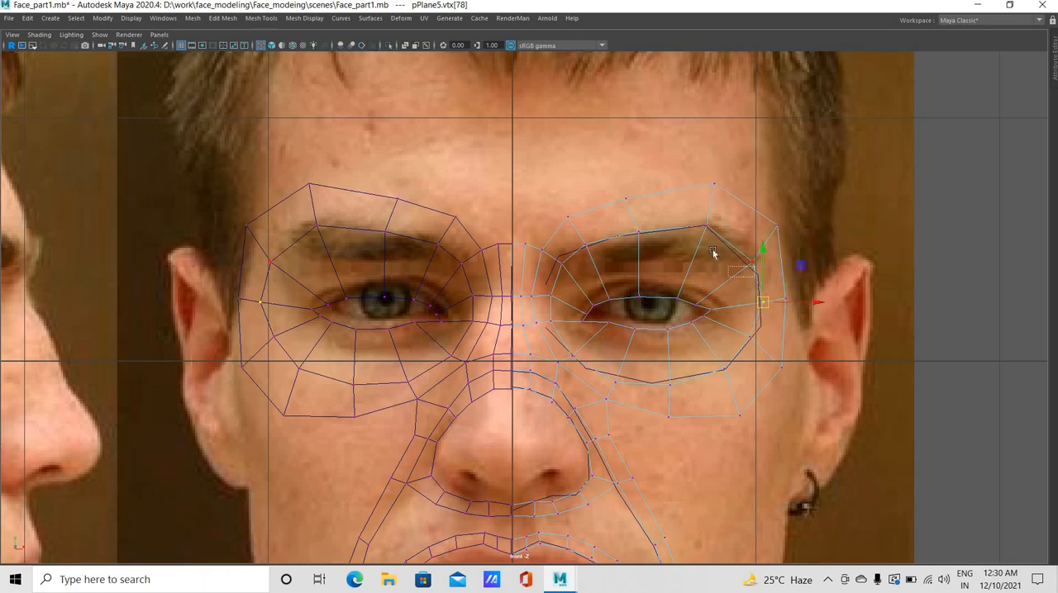
drag(752, 262, 754, 253)
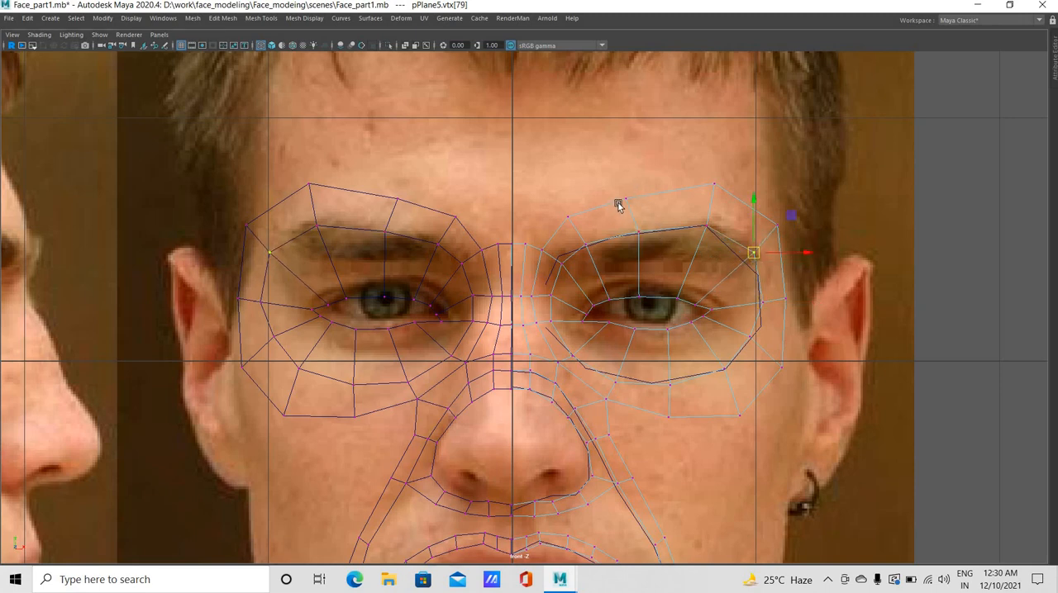
click(626, 199)
click(632, 203)
click(626, 198)
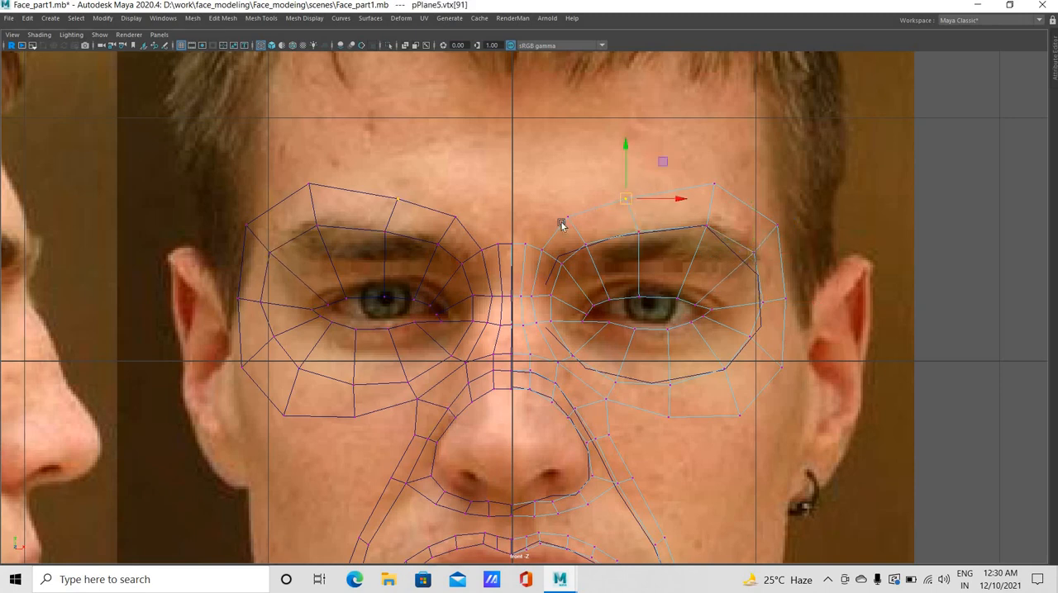
key(Left)
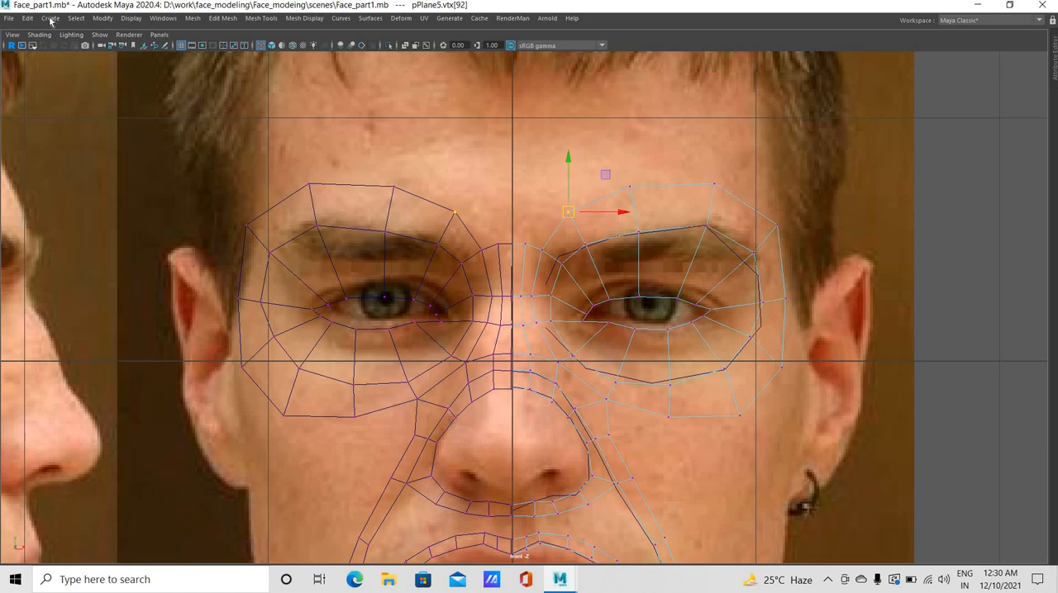
click(51, 18)
mouse_move(124, 57)
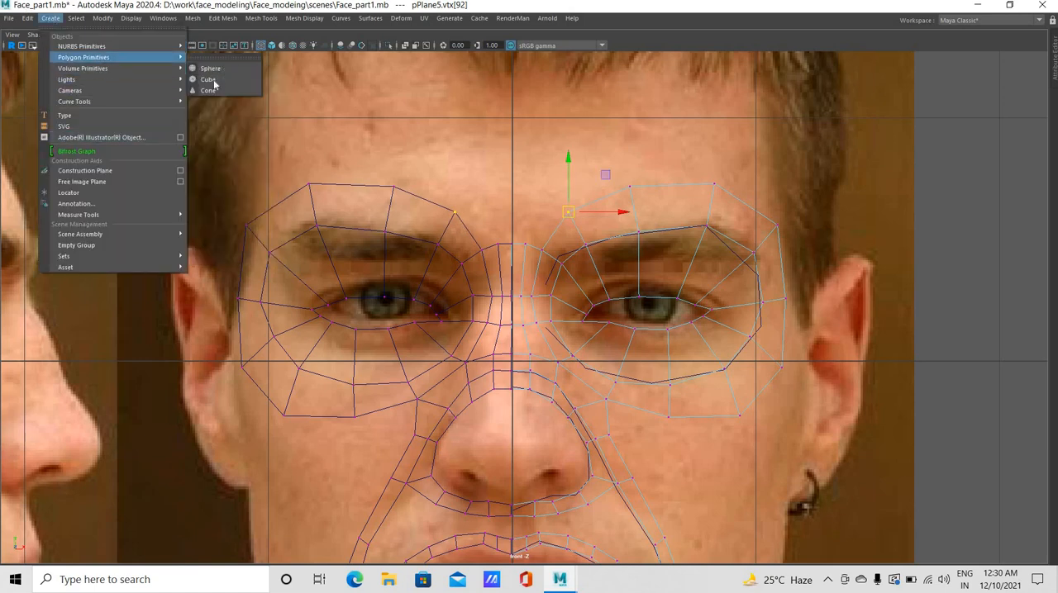
click(210, 57)
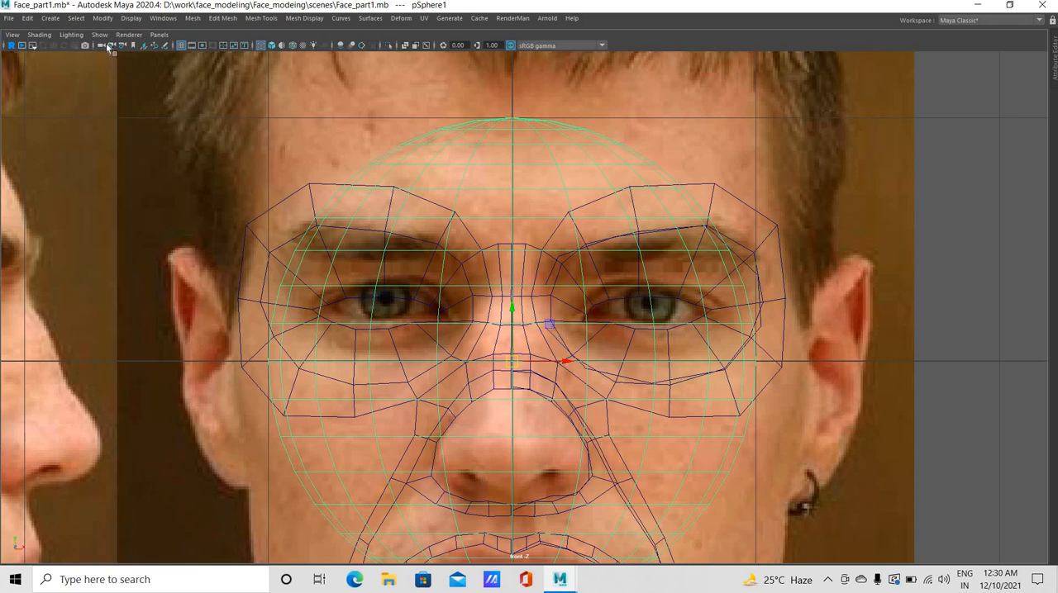
key(Delete)
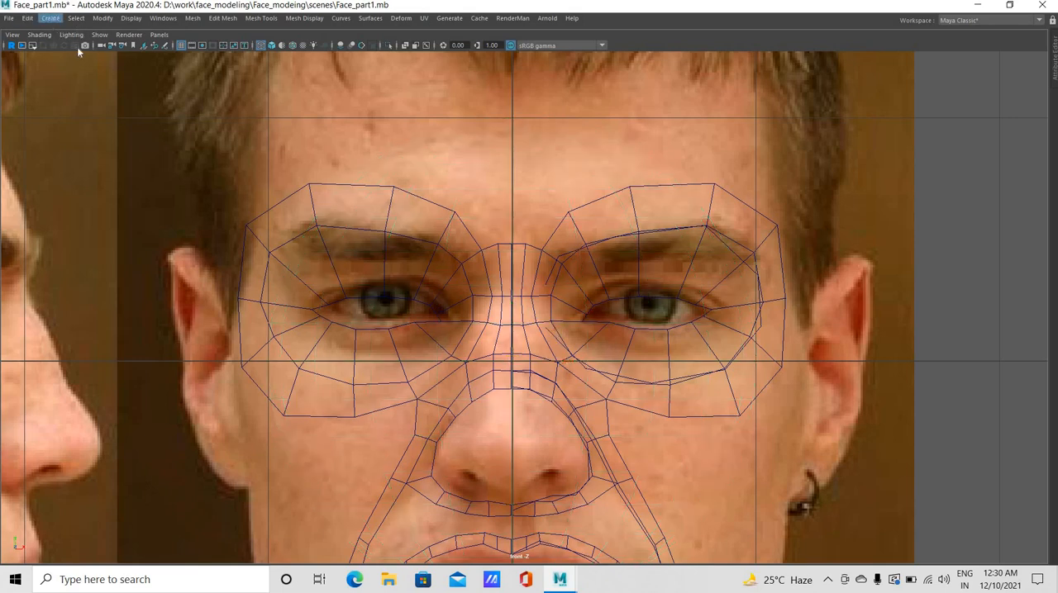
Enable interactive creation, draw an eyeball-sized polygon sphere from the iris centre in the front view and shift it slightly outward
click(51, 18)
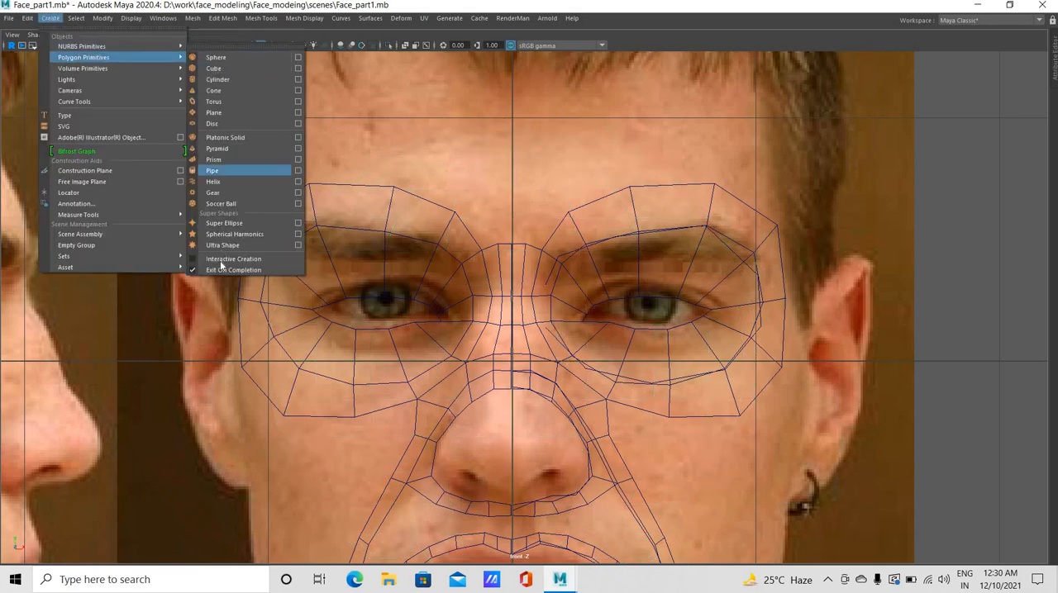
click(54, 20)
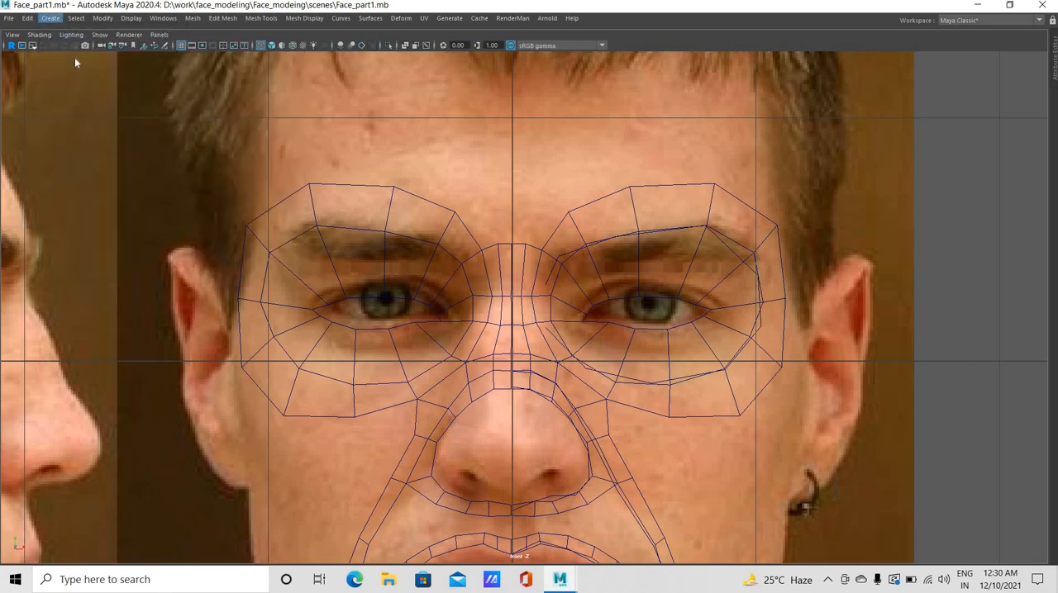
click(52, 19)
mouse_move(115, 58)
click(218, 68)
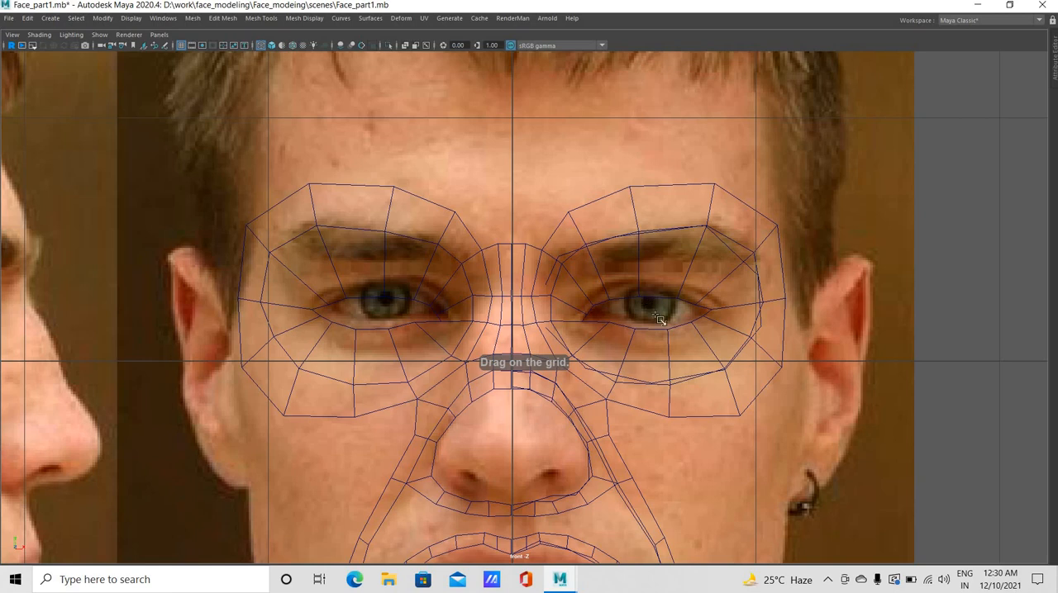
drag(667, 330, 699, 355)
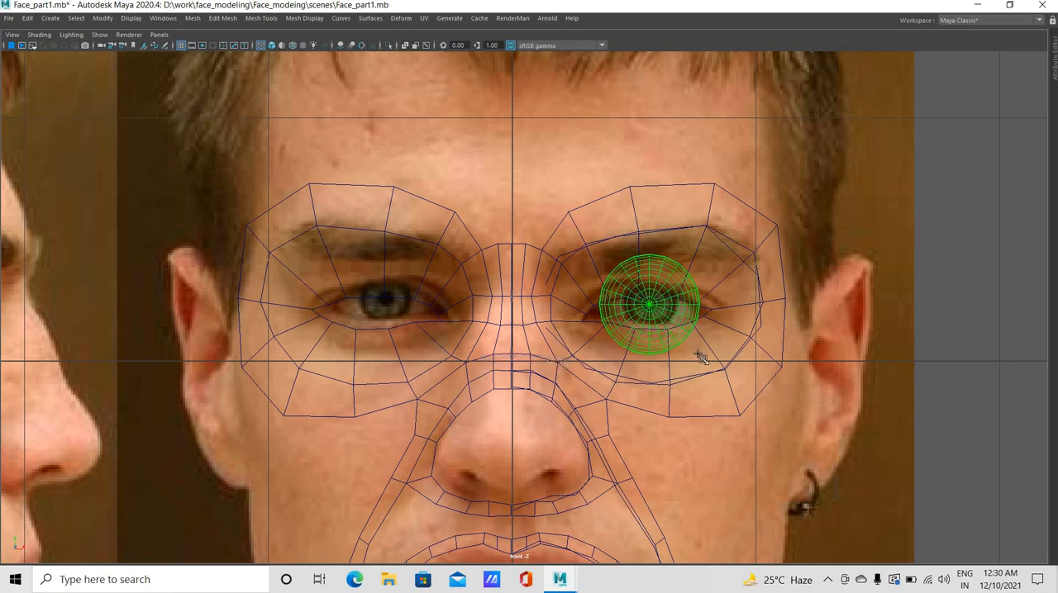
drag(646, 340, 666, 313)
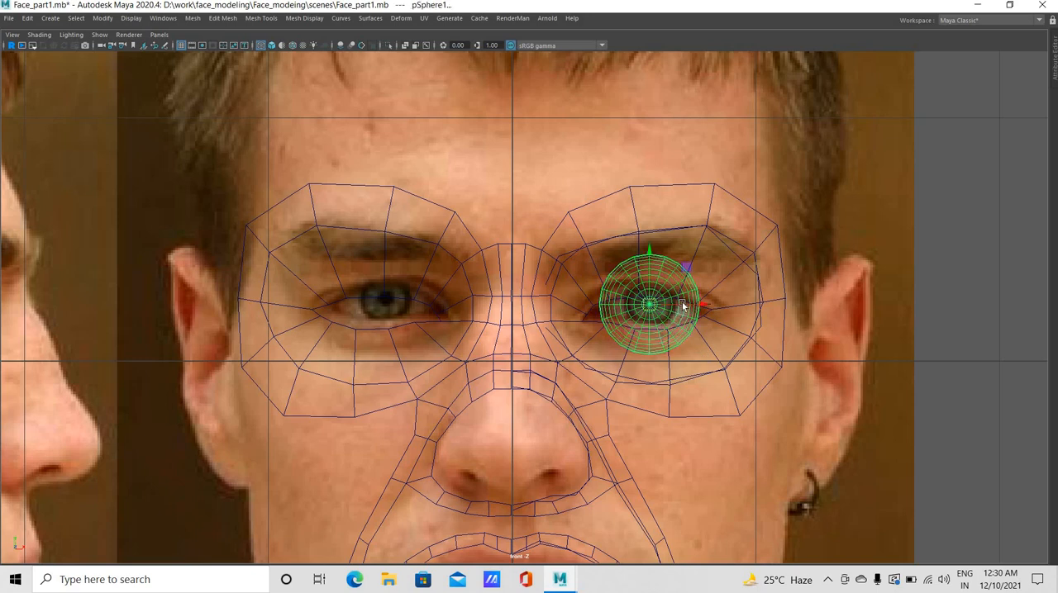
drag(684, 302, 688, 303)
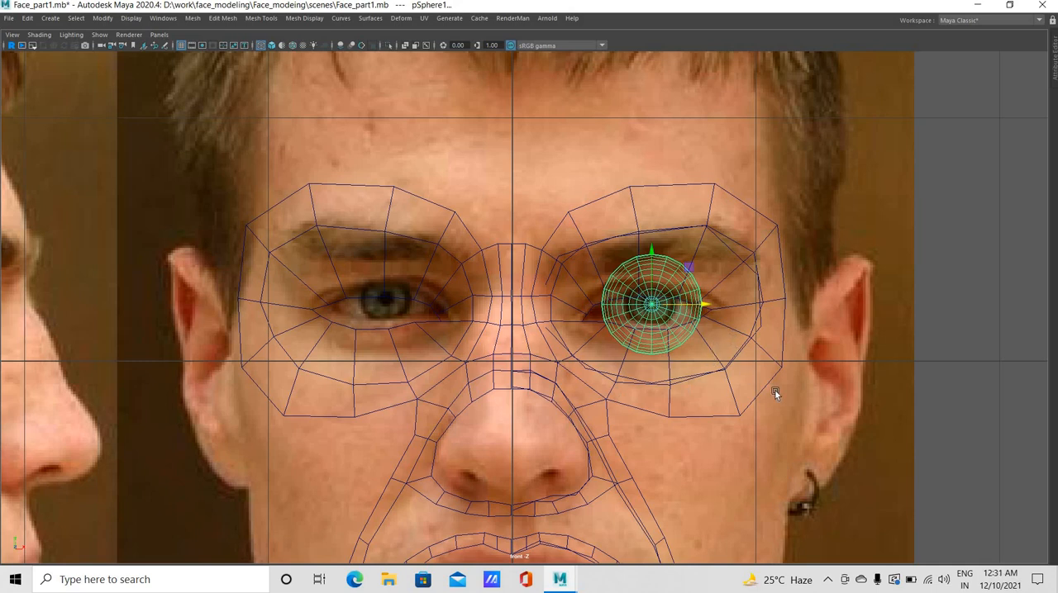
Move the eyeball sphere forward into the eye opening of the mesh in the side view
key(space)
key(space)
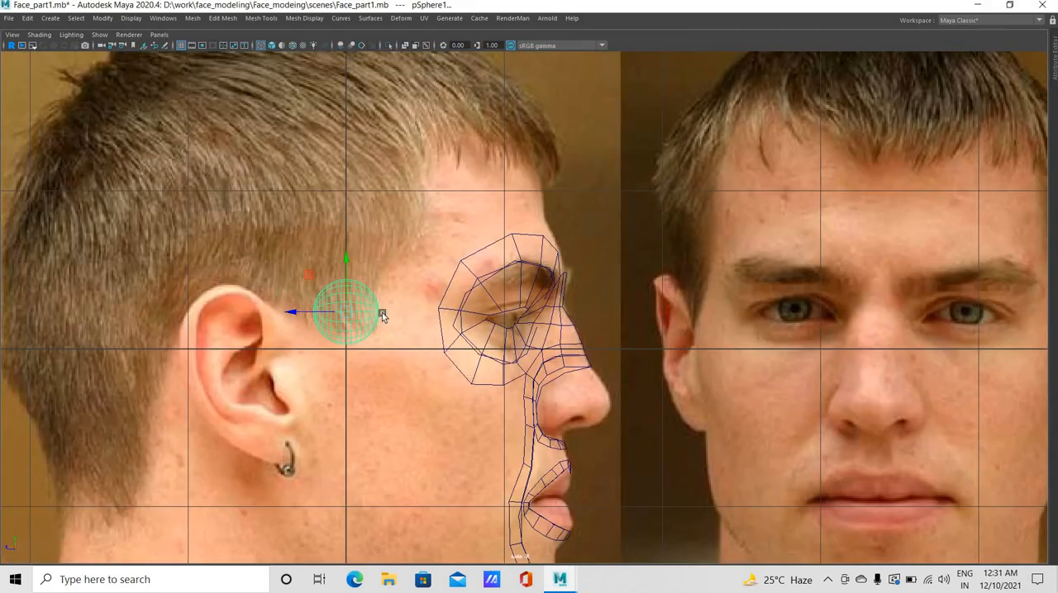
drag(290, 313, 427, 315)
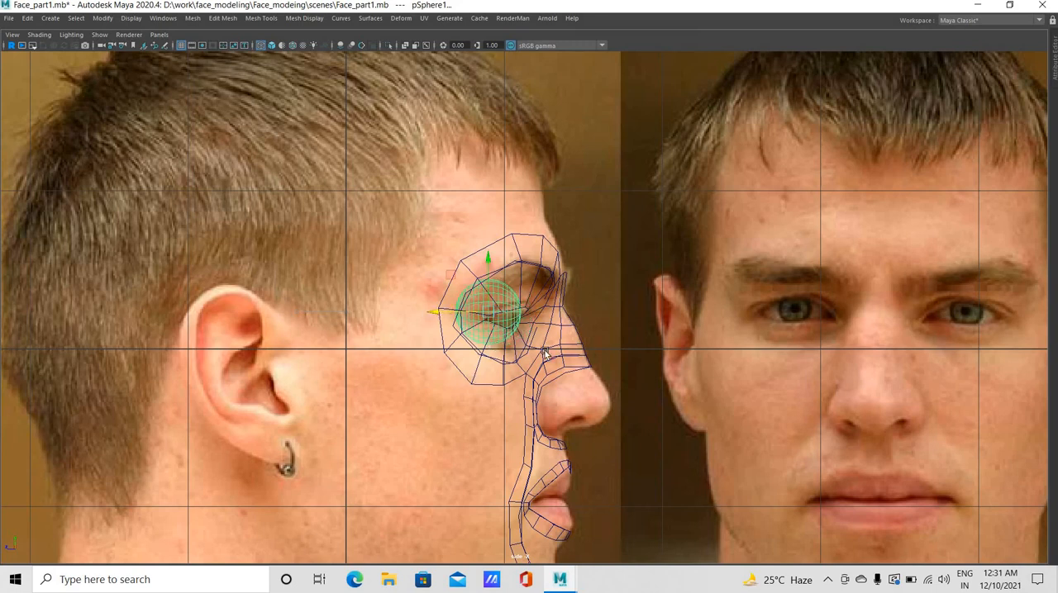
Show the face and eyeball in the perspective view with wireframe displayed over the shaded surfaces
key(space)
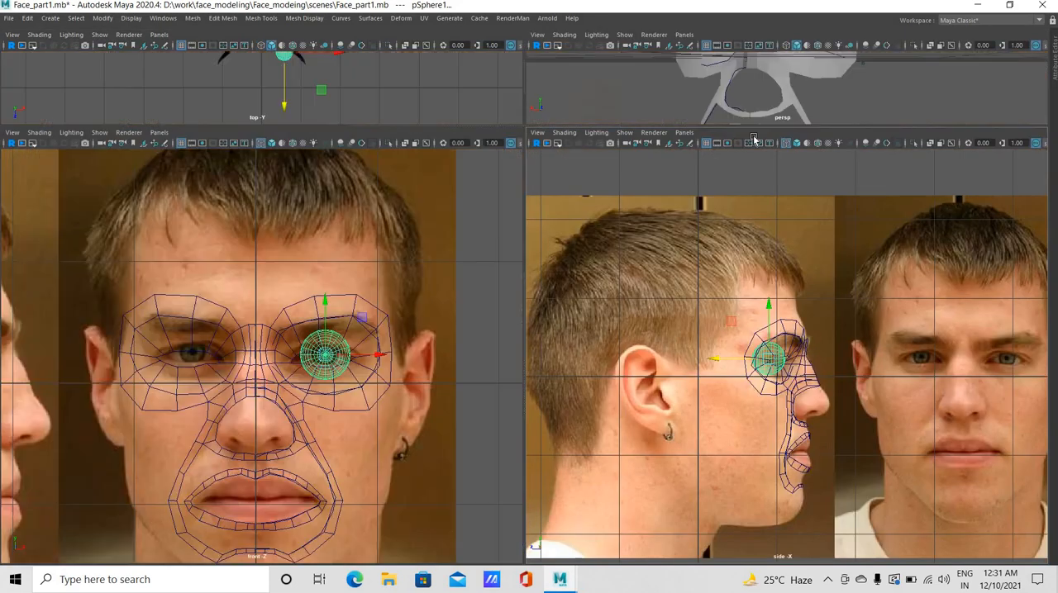
key(space)
alt+drag(530, 276, 383, 48)
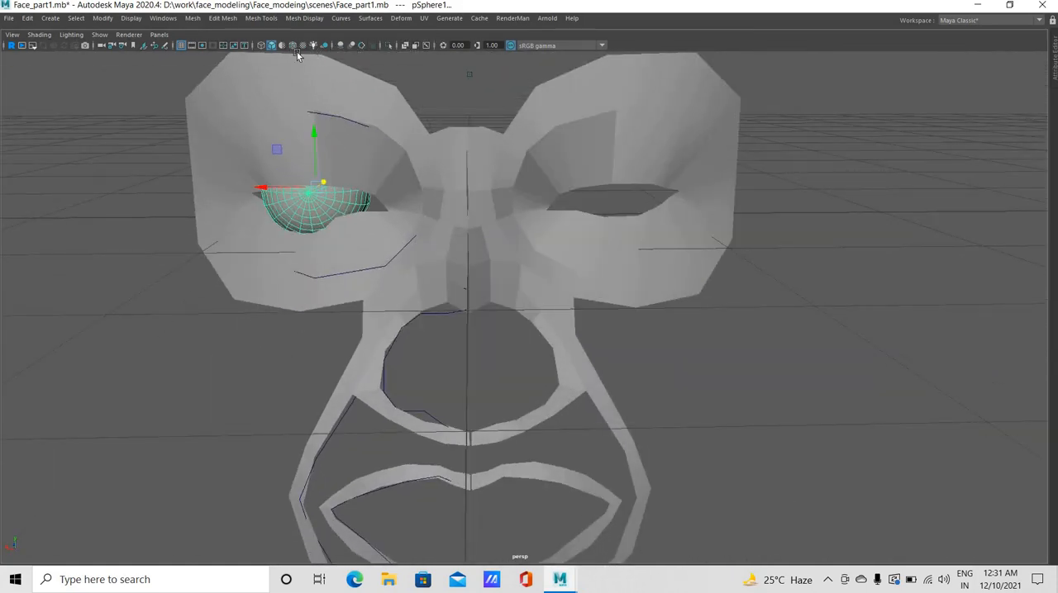
key(alt+5)
Reposition the lower-lid vertices in the perspective view so the lid edge follows the eyeball sphere
alt+drag(339, 227, 348, 252)
right_drag(347, 216, 294, 215)
alt+drag(434, 259, 354, 217)
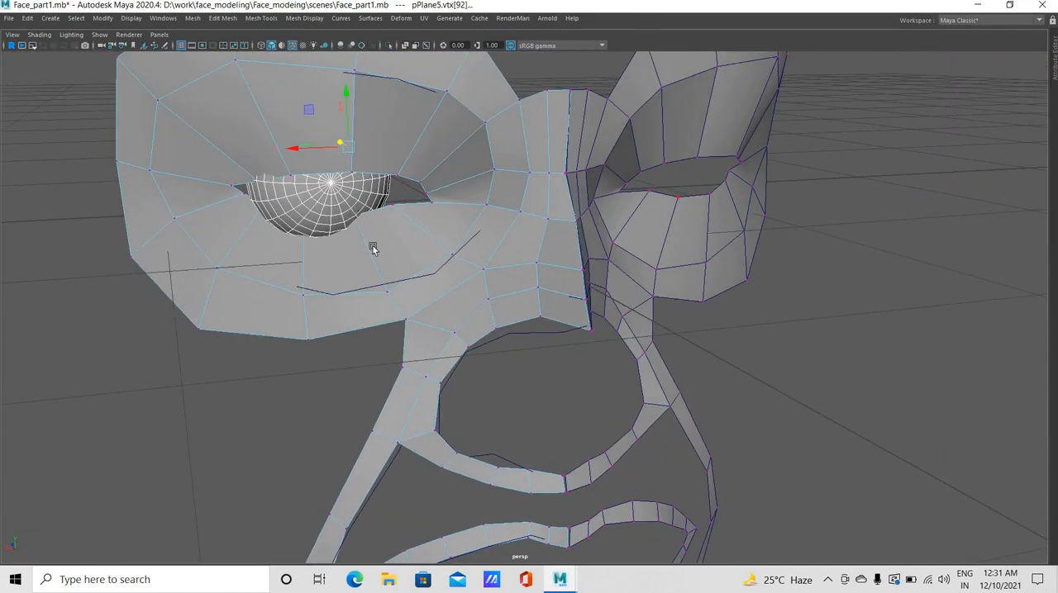
key(ctrl+z)
alt+drag(264, 210, 262, 215)
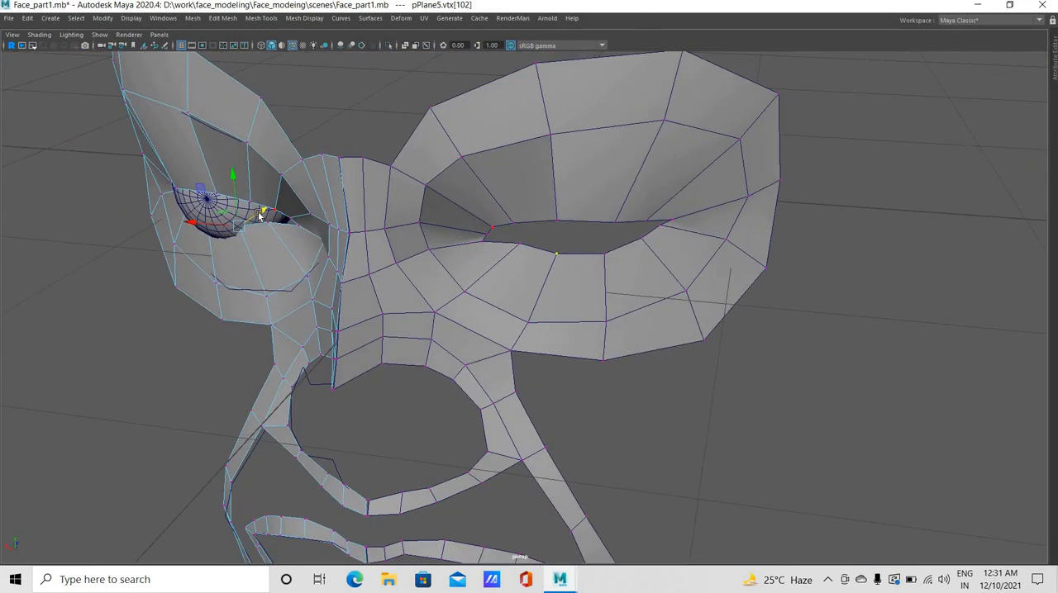
alt+drag(314, 245, 366, 257)
alt+drag(371, 252, 475, 262)
alt+drag(547, 233, 591, 254)
alt+drag(269, 244, 240, 228)
alt+drag(286, 259, 204, 218)
Adjust the lid vertices beside the outer eye corner so they wrap around the eyeball
click(210, 196)
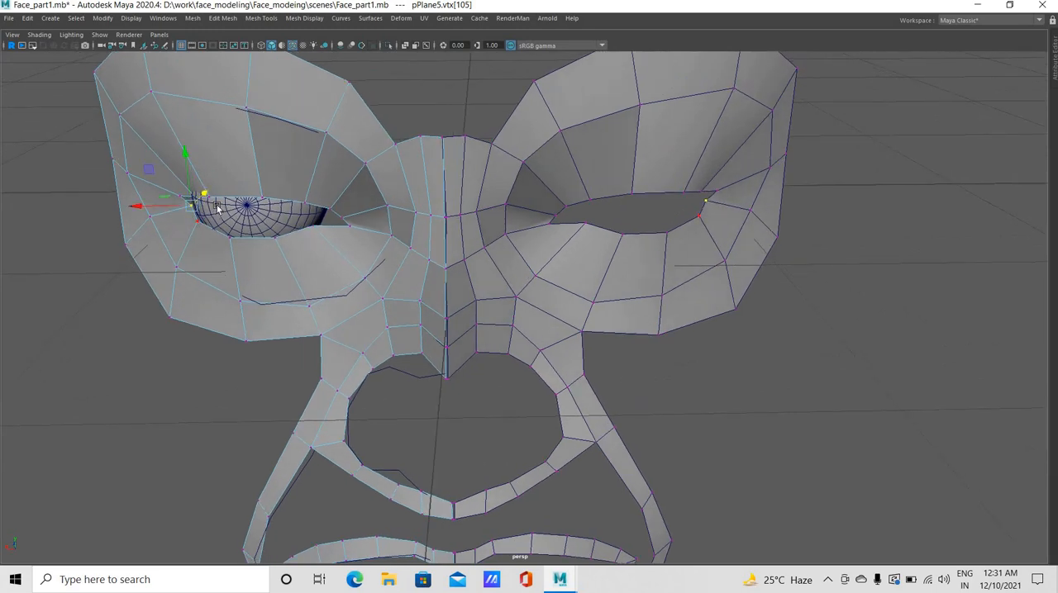
click(189, 206)
drag(189, 206, 224, 209)
click(205, 200)
alt+drag(70, 227, 235, 217)
click(217, 213)
click(204, 205)
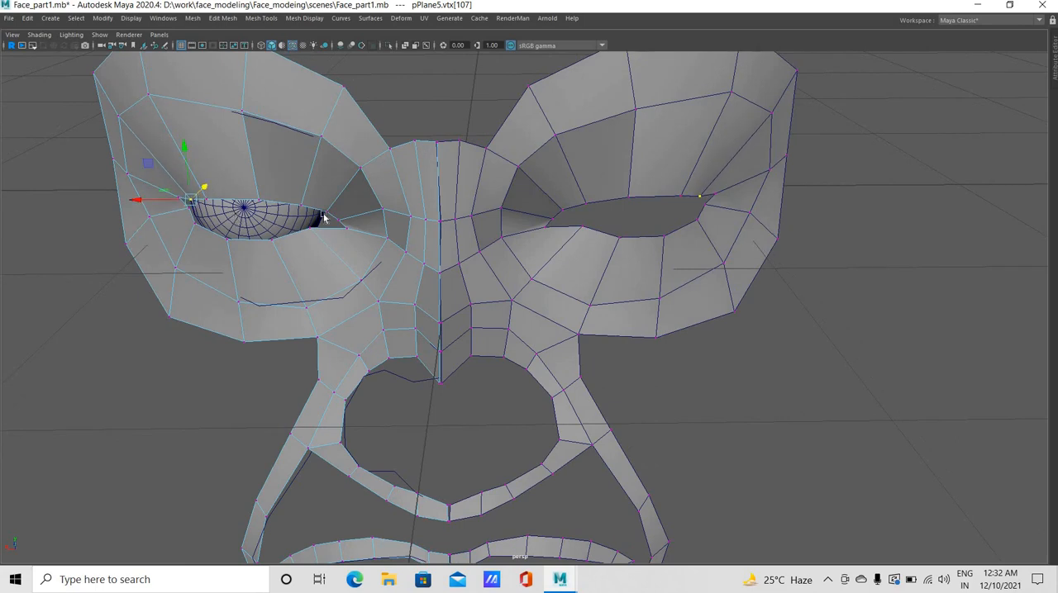
Move the inner lower-lid vertices in depth to sit closer to the eyeball surface
alt+drag(324, 217, 618, 232)
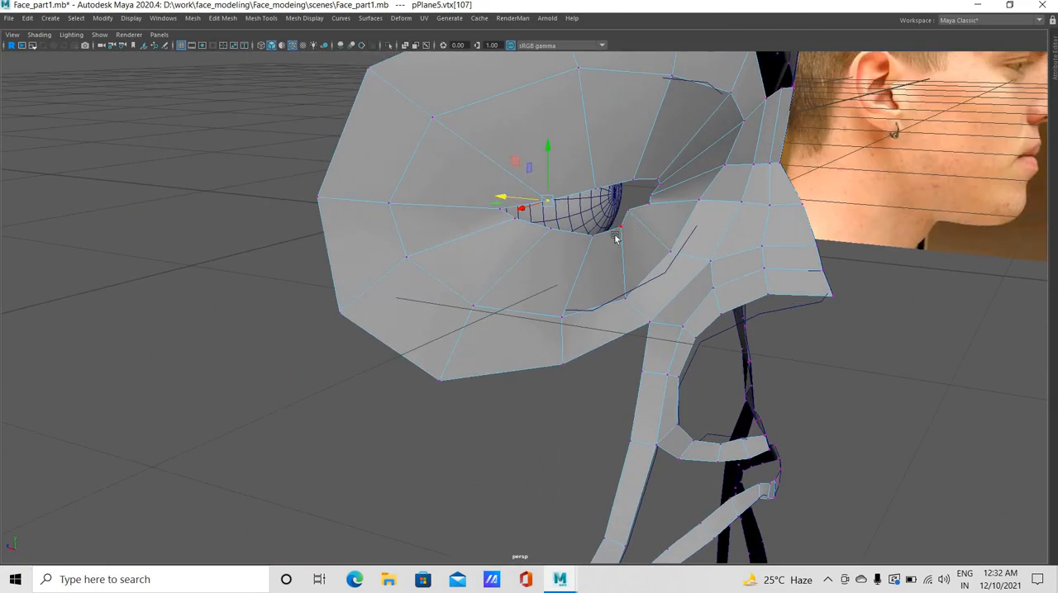
click(596, 231)
click(593, 228)
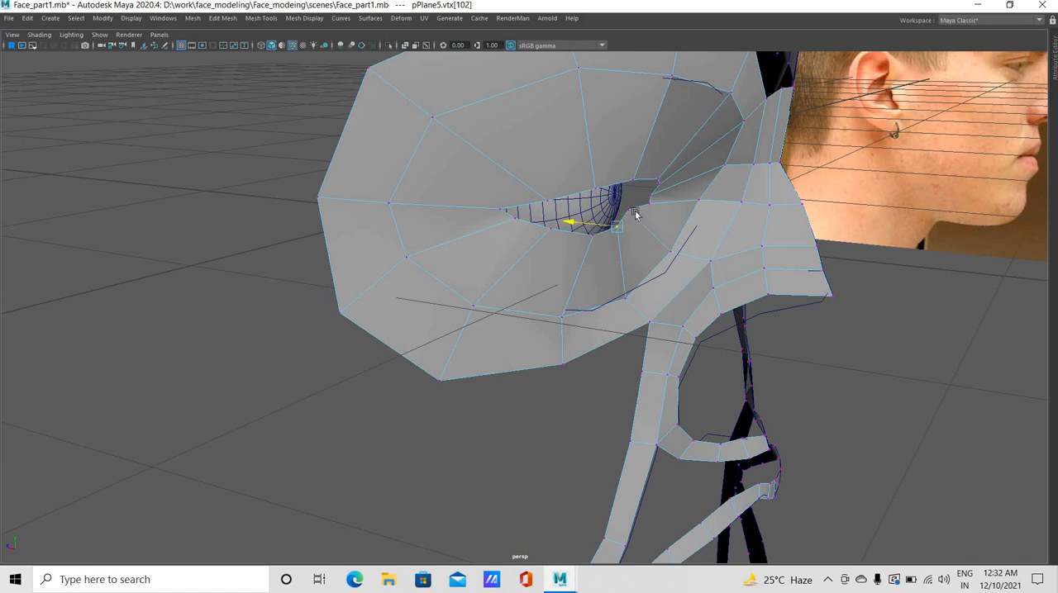
middle_drag(634, 212, 626, 213)
click(628, 211)
alt+drag(628, 211, 559, 163)
alt+drag(561, 207, 518, 156)
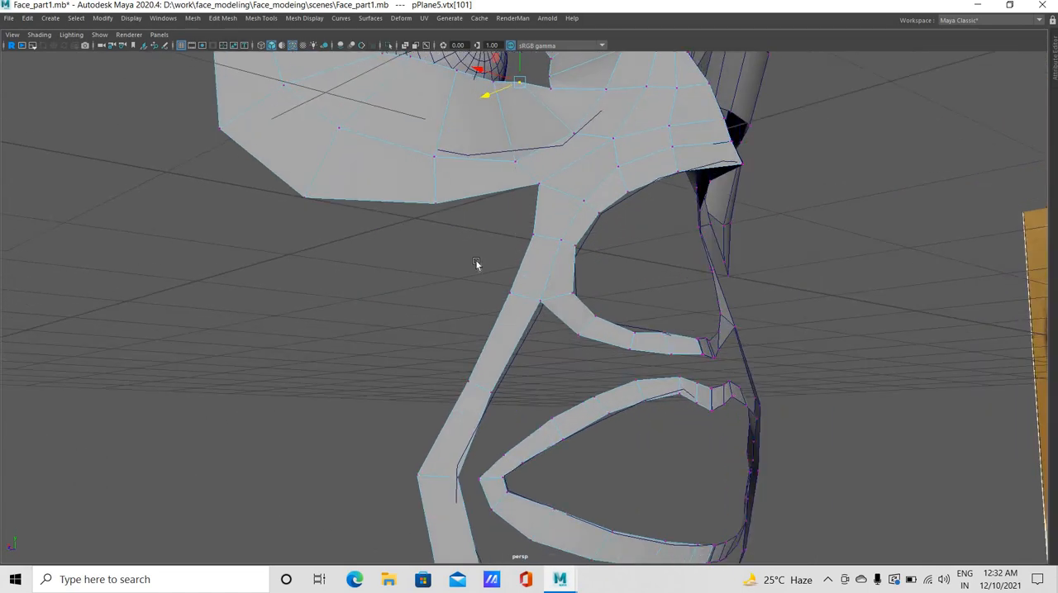
Check the lower lid from below and refine its vertex nearest the inner eye corner
alt+middle_drag(444, 358, 441, 394)
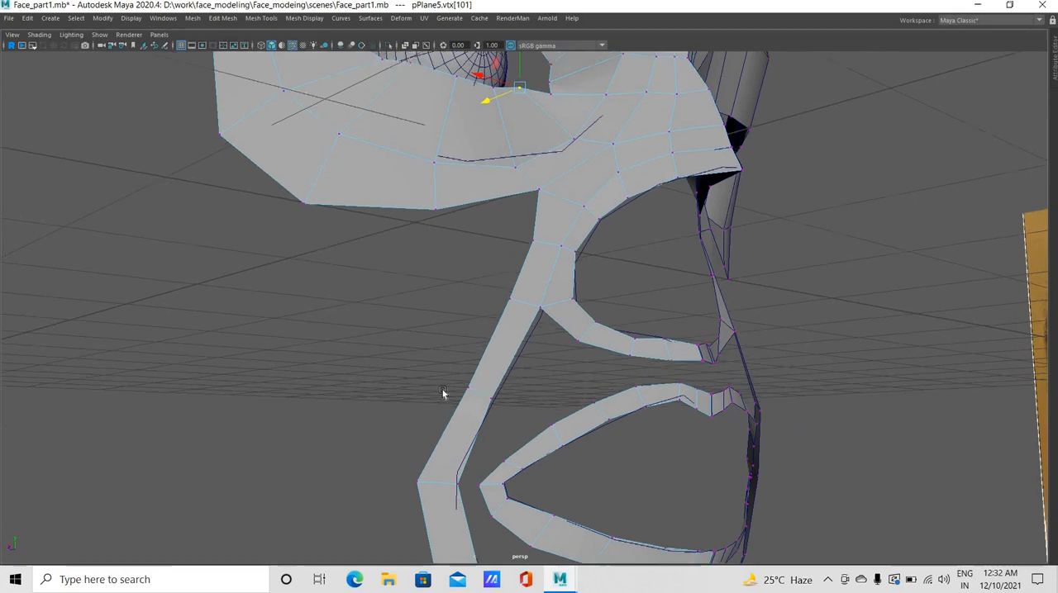
alt+middle_drag(460, 198, 463, 312)
alt+middle_drag(466, 244, 461, 336)
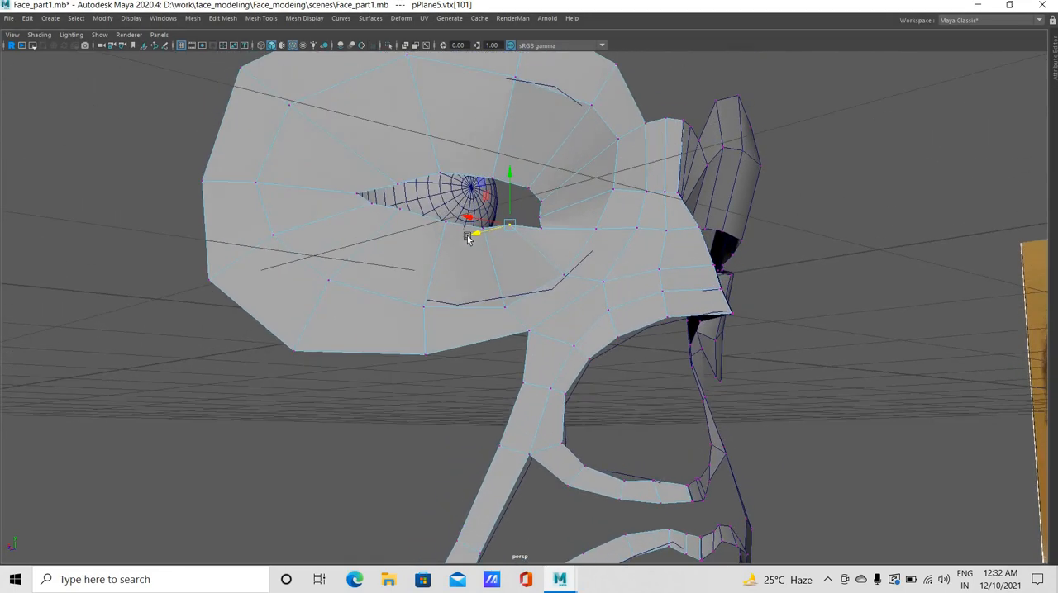
alt+drag(469, 142, 467, 217)
alt+drag(604, 349, 523, 322)
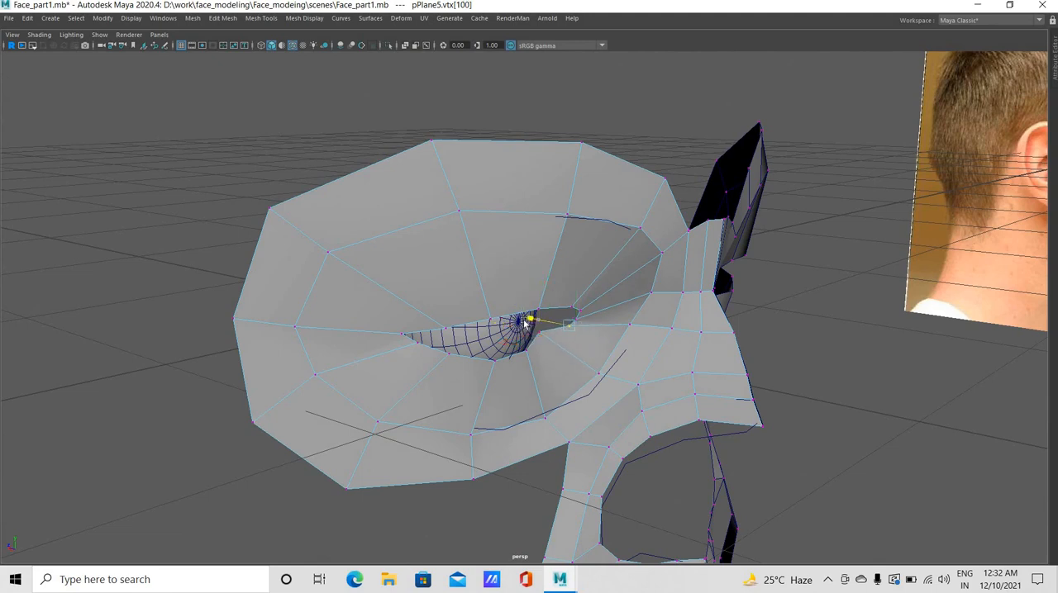
Push the inner-corner and adjoining upper-lid vertices back in depth toward the eyeball
click(577, 317)
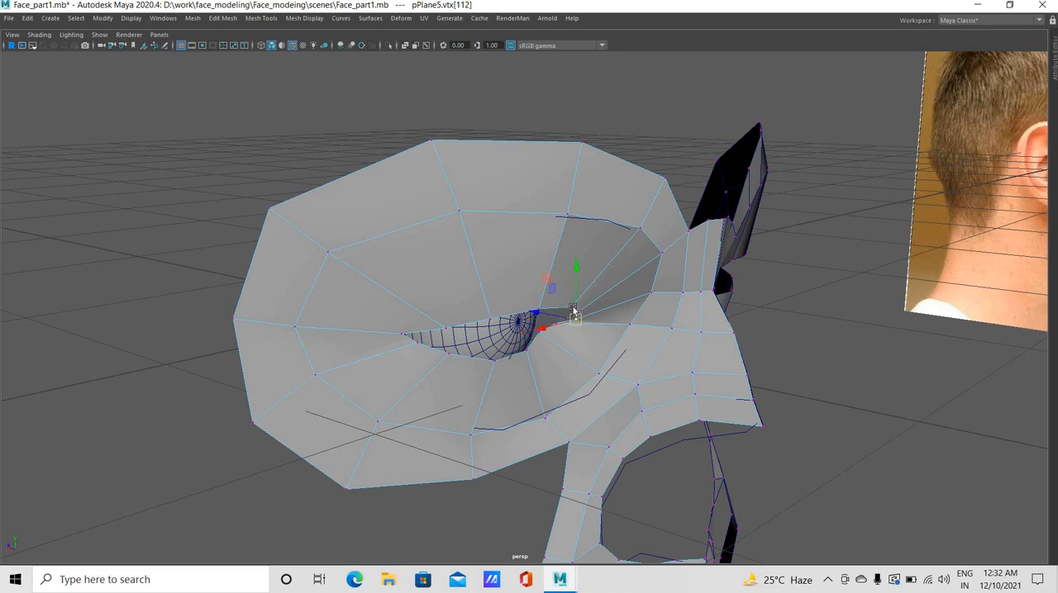
drag(563, 299, 611, 294)
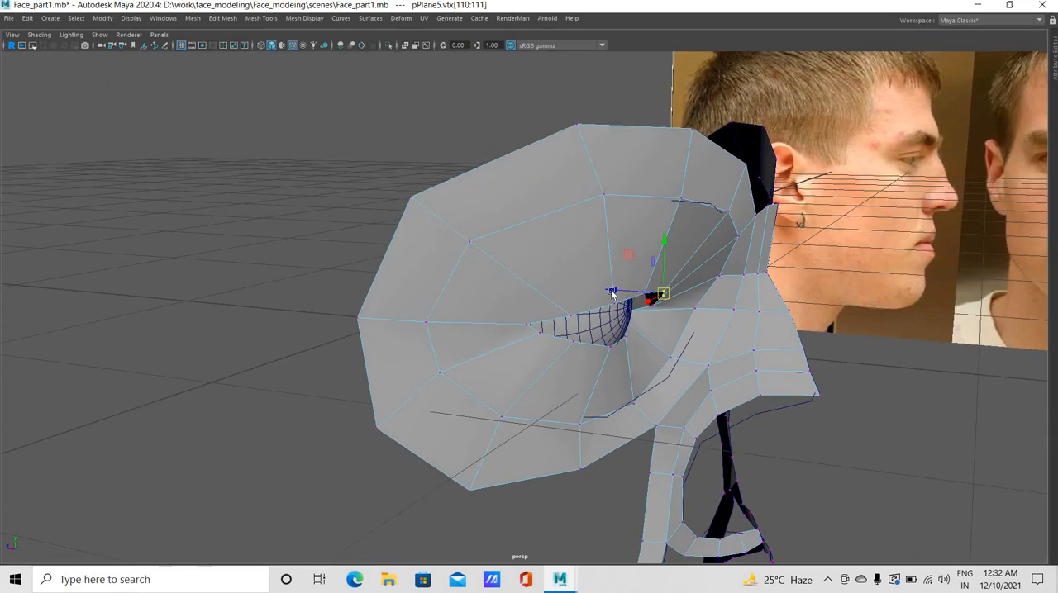
middle_drag(647, 311, 615, 308)
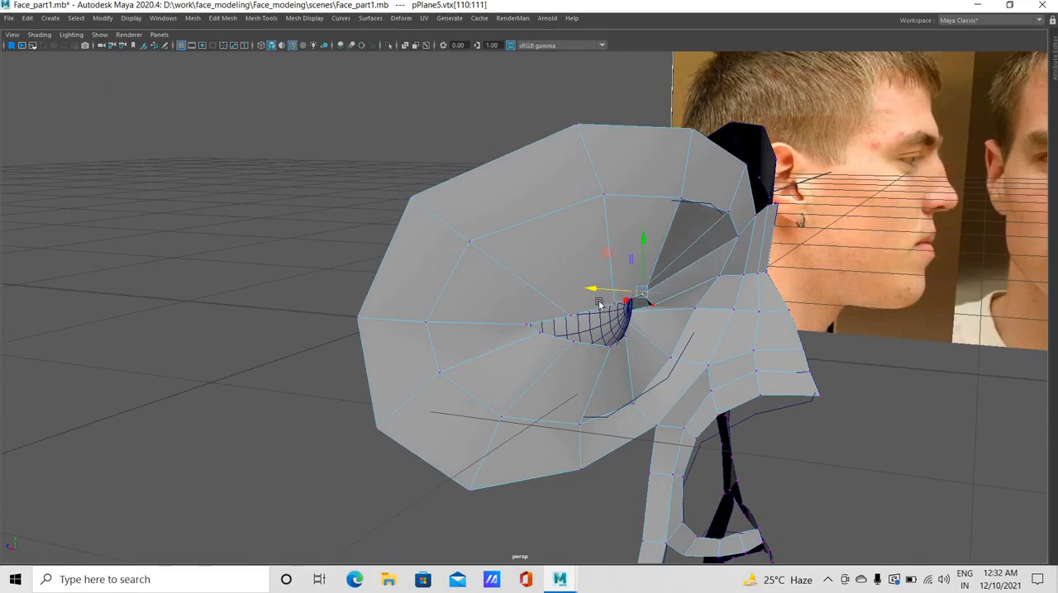
click(632, 304)
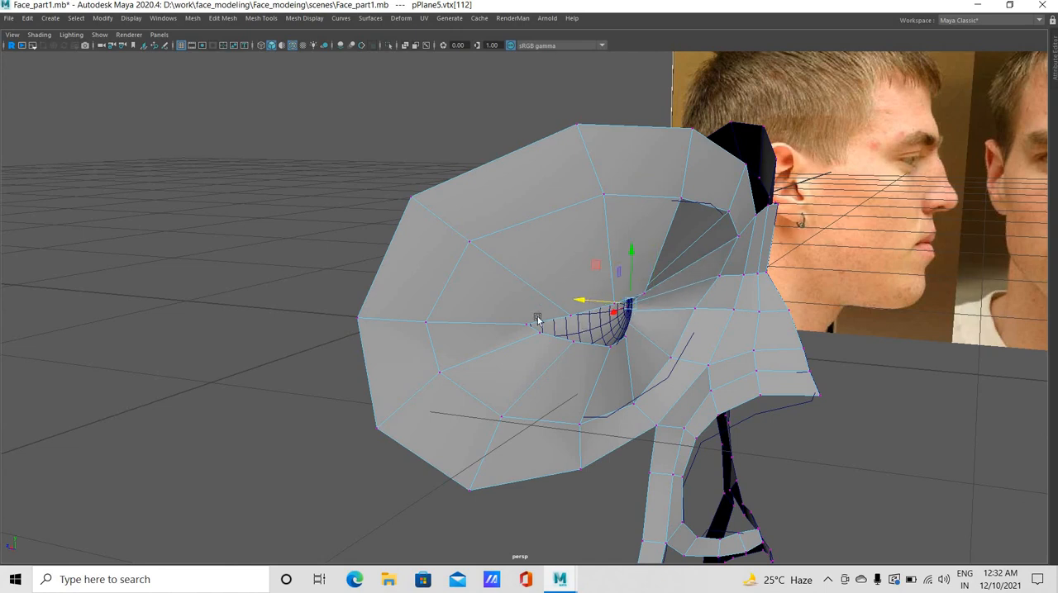
Move the upper-lid vertices on the inner half of the eye back in depth toward the eyeball surface
alt+drag(537, 321, 370, 155)
click(389, 136)
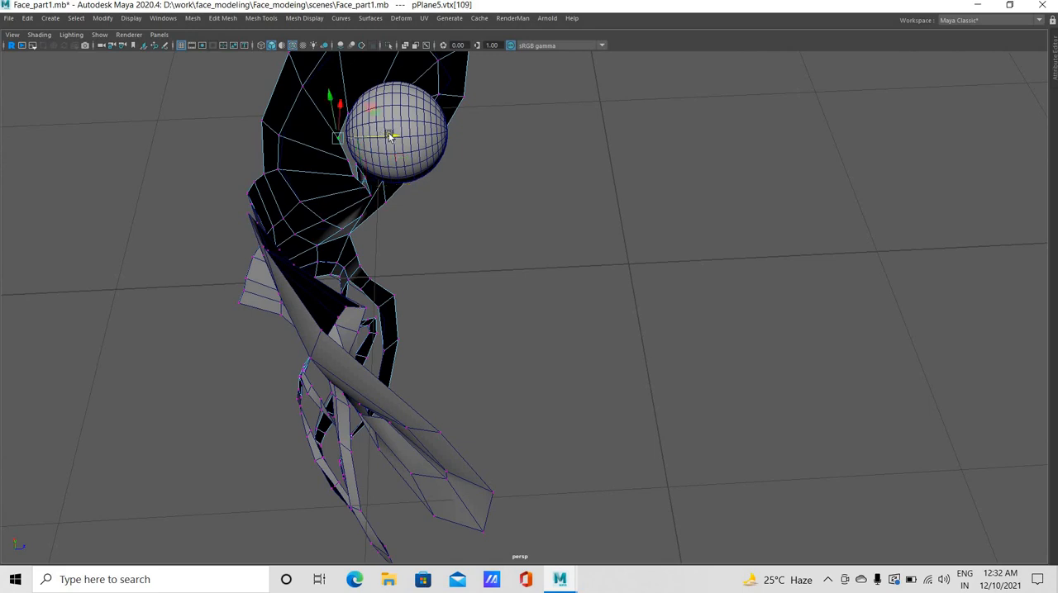
click(347, 159)
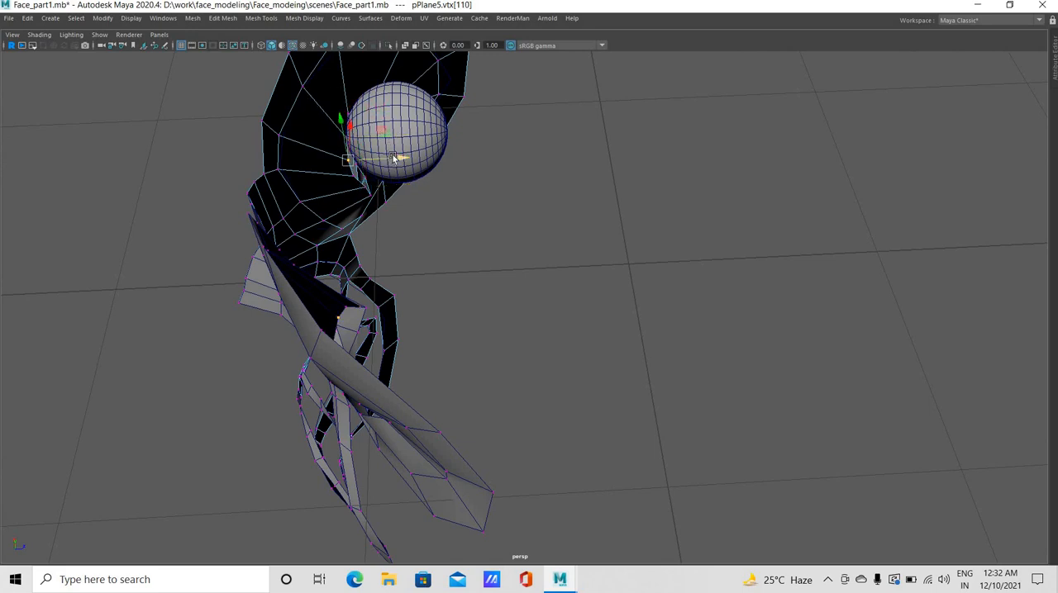
middle_drag(362, 175, 368, 176)
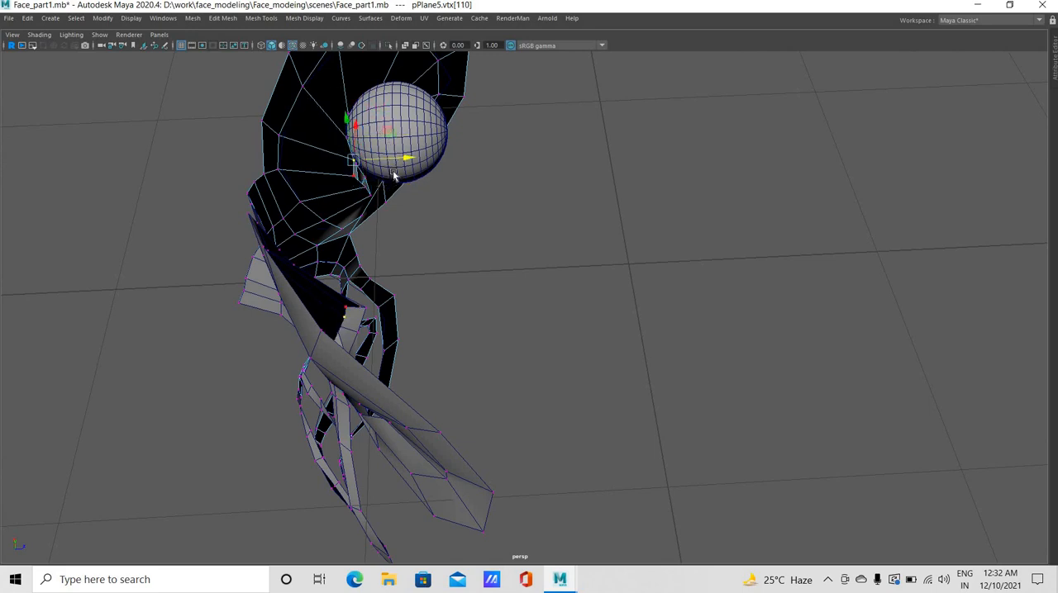
click(353, 177)
click(360, 171)
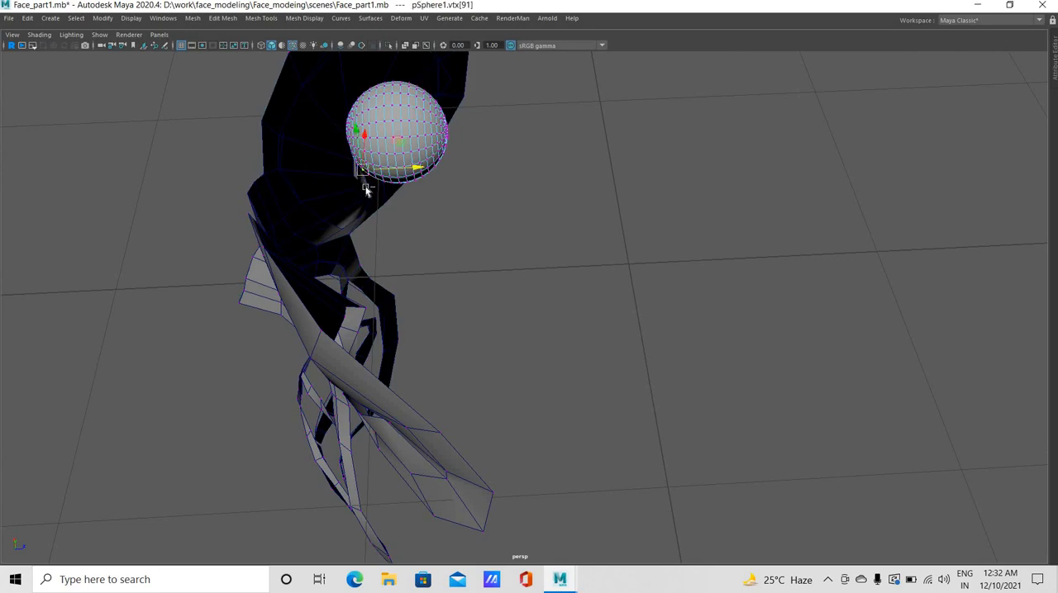
click(357, 174)
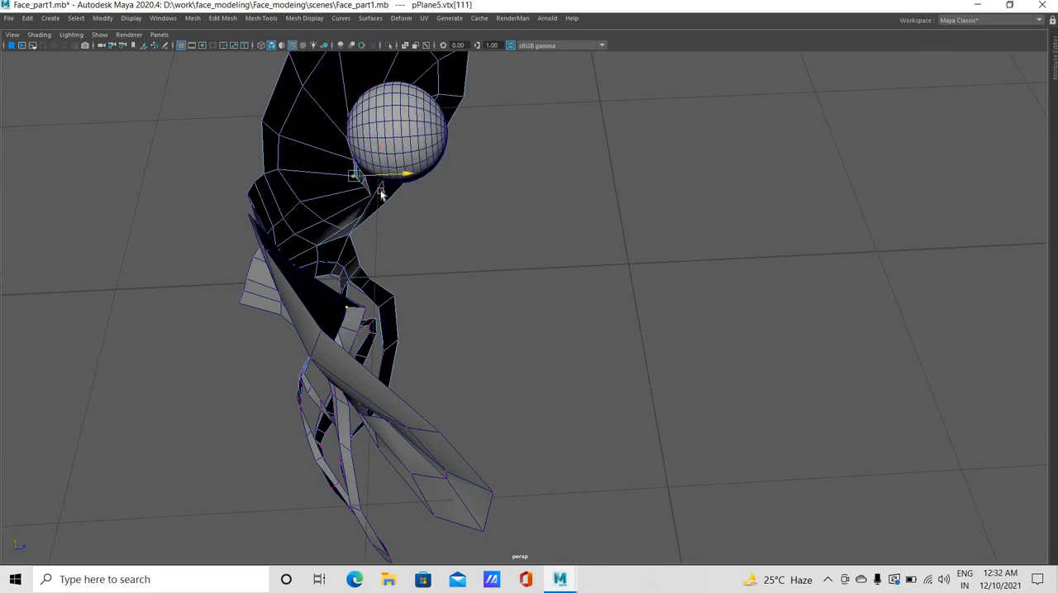
From a low side angle, refine the depth of the upper-lid and inner-corner vertices so they follow the eyeball
alt+drag(374, 166, 557, 175)
click(511, 148)
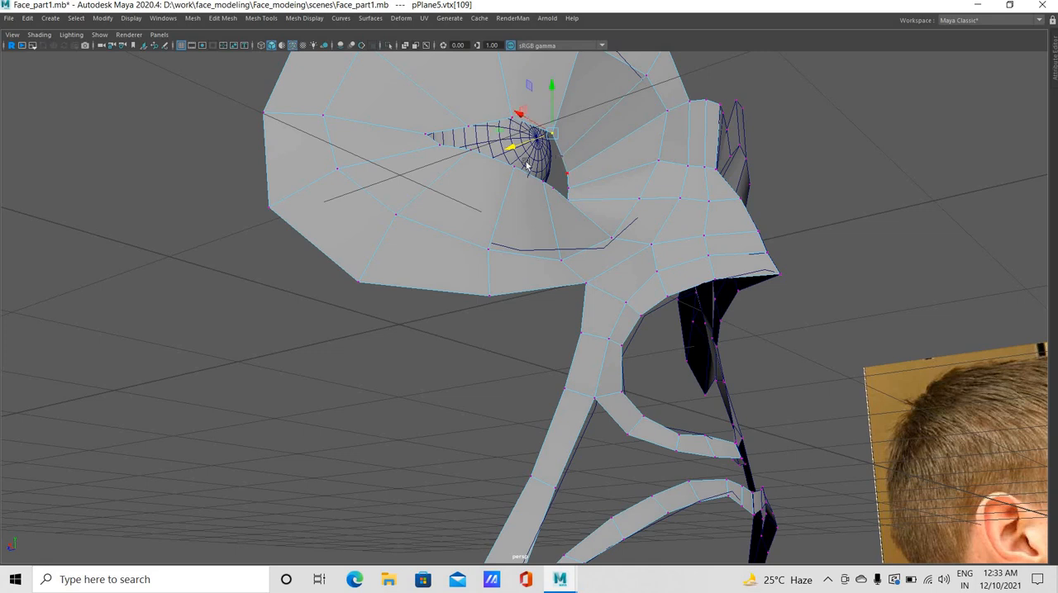
drag(573, 169, 539, 183)
middle_drag(577, 187, 572, 188)
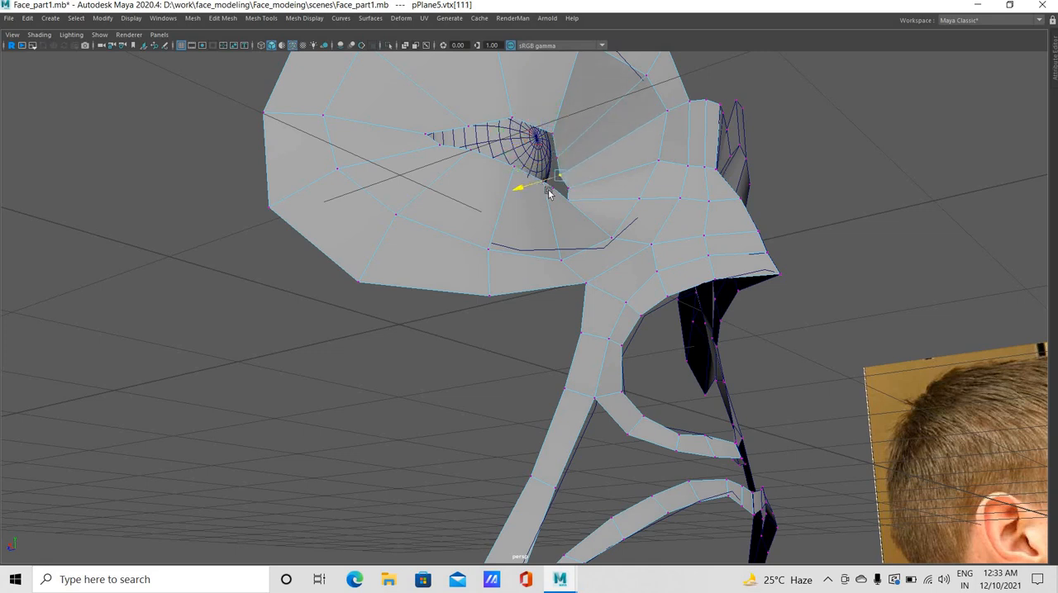
click(562, 191)
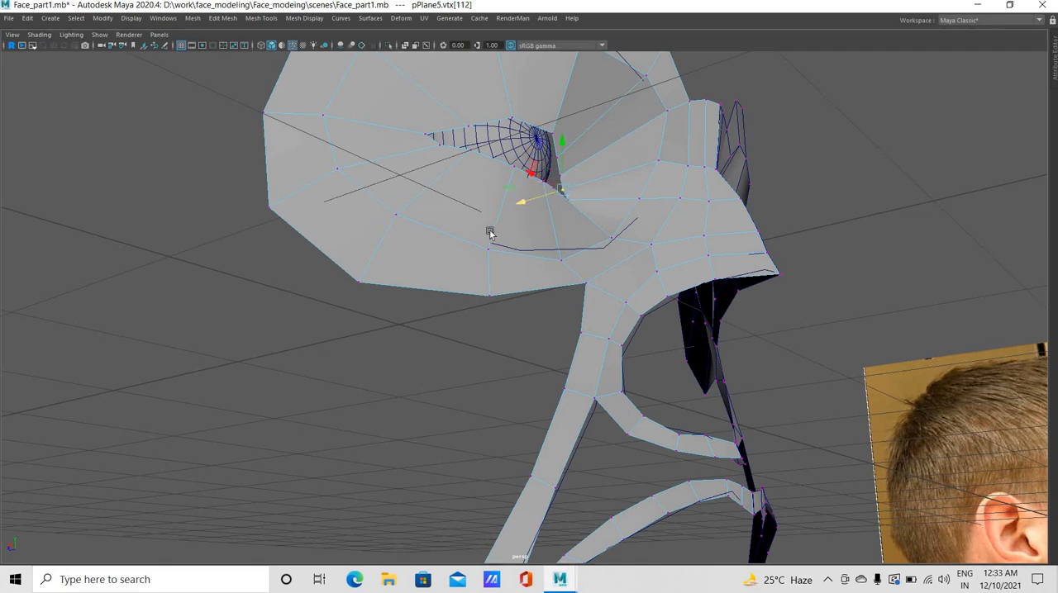
Adjust the two outer lower-lid vertices in depth so they sit against the eyeball
alt+drag(488, 232, 232, 299)
click(212, 298)
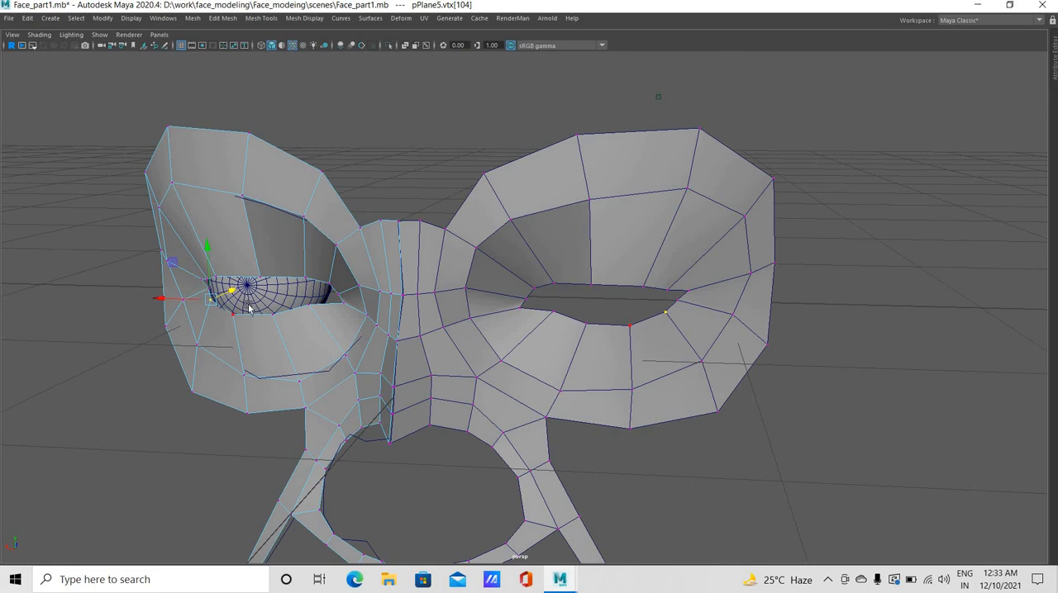
click(249, 308)
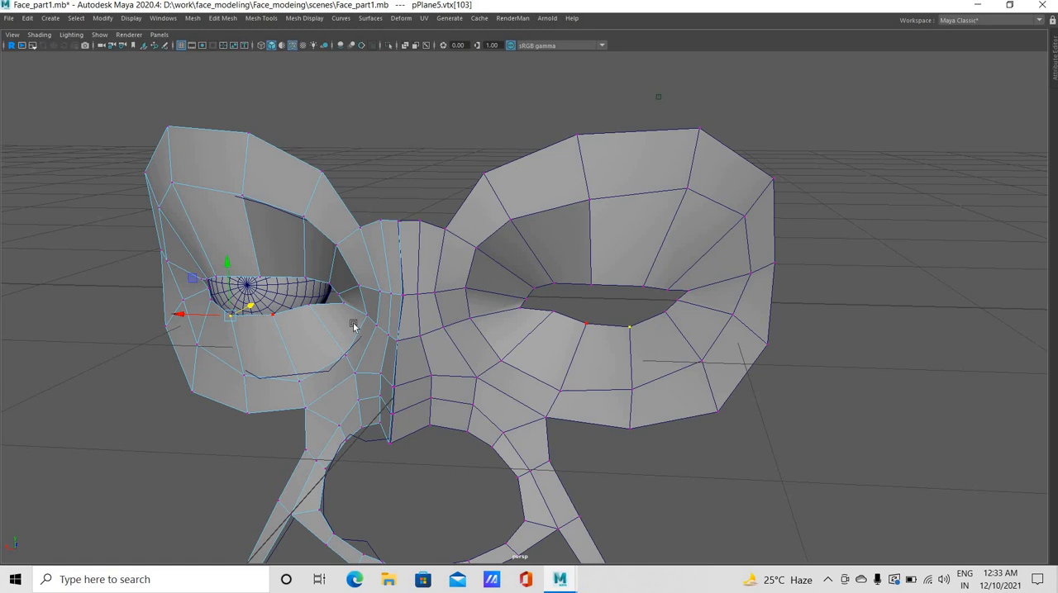
In the side view, adjust the depth of the two middle upper-lid vertices against the front of the eyeball
key(space)
key(space)
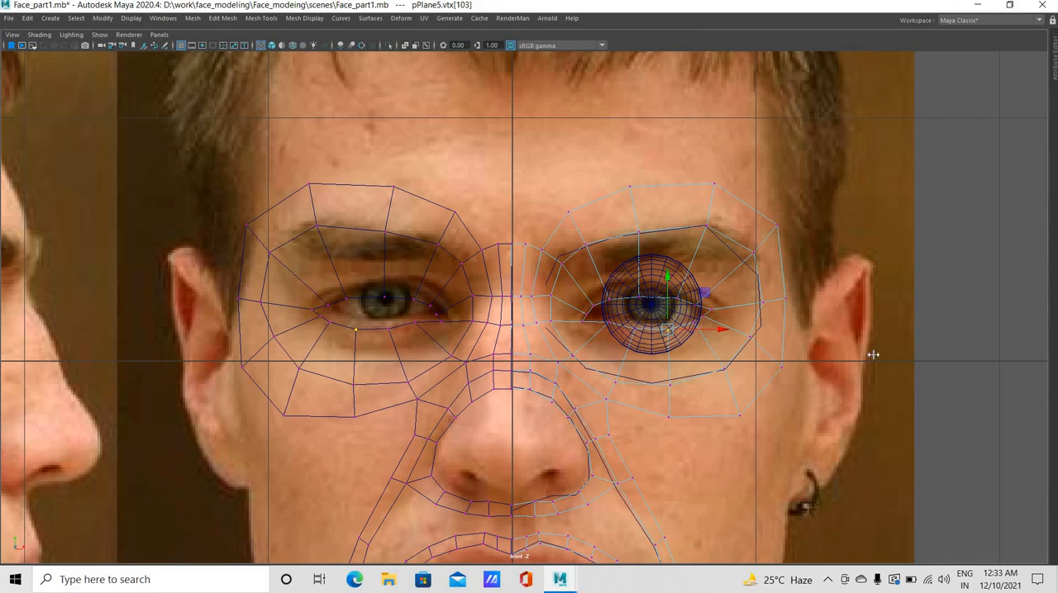
key(space)
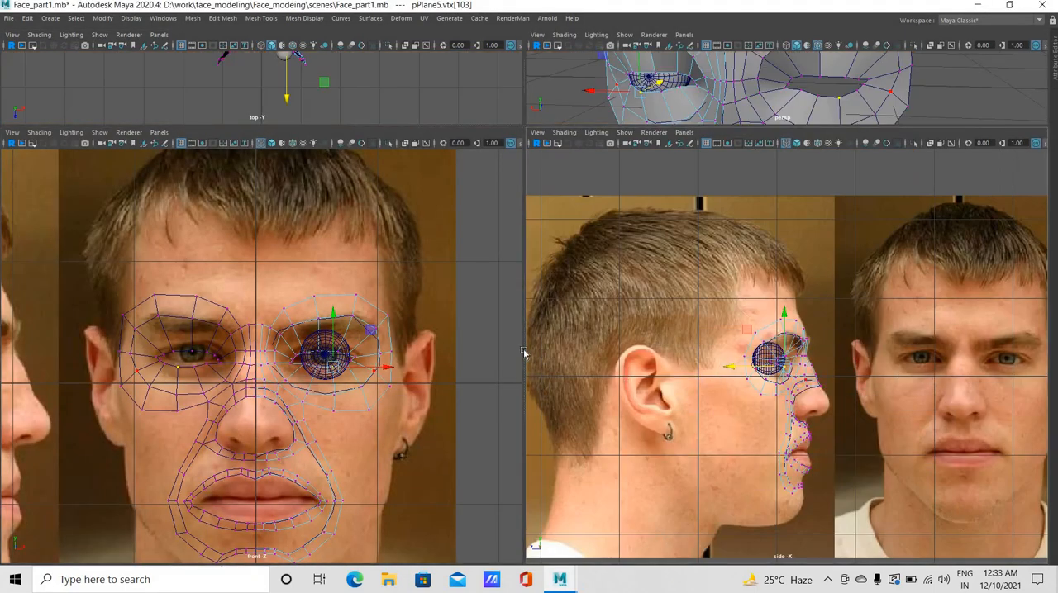
key(space)
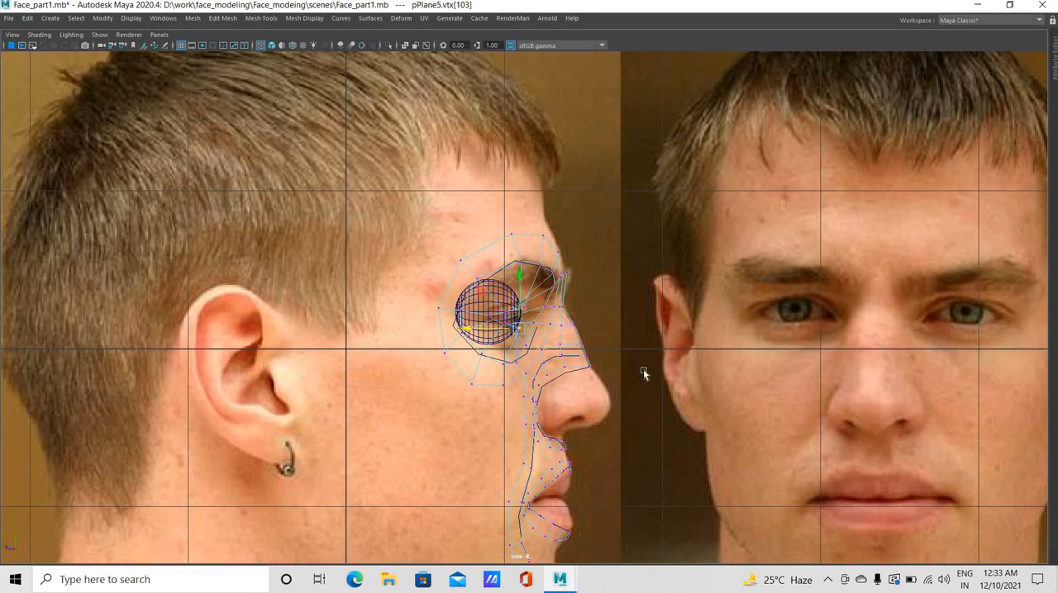
scroll(522, 309, up, 5)
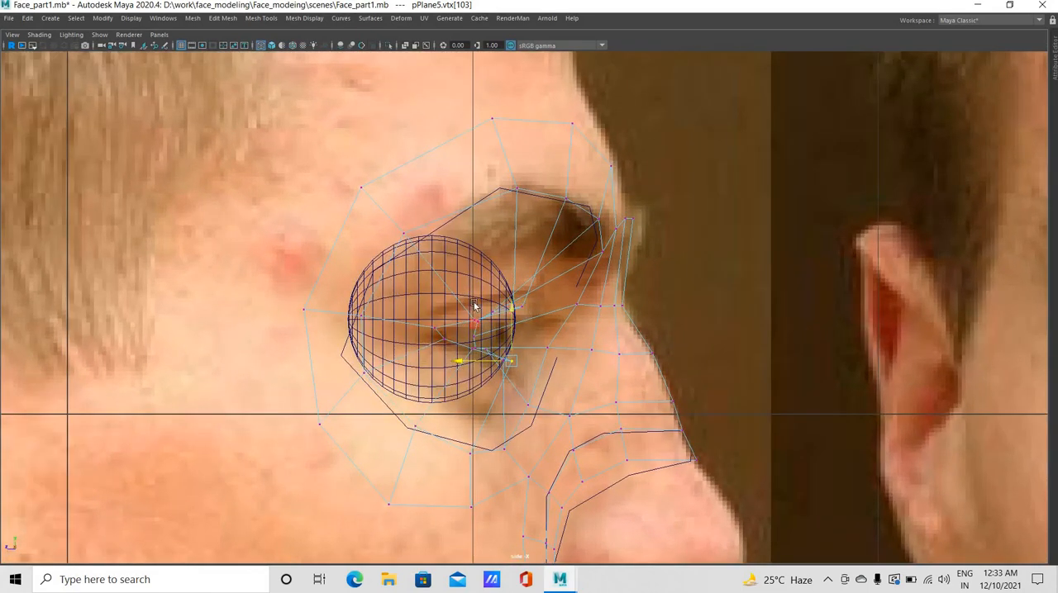
click(483, 309)
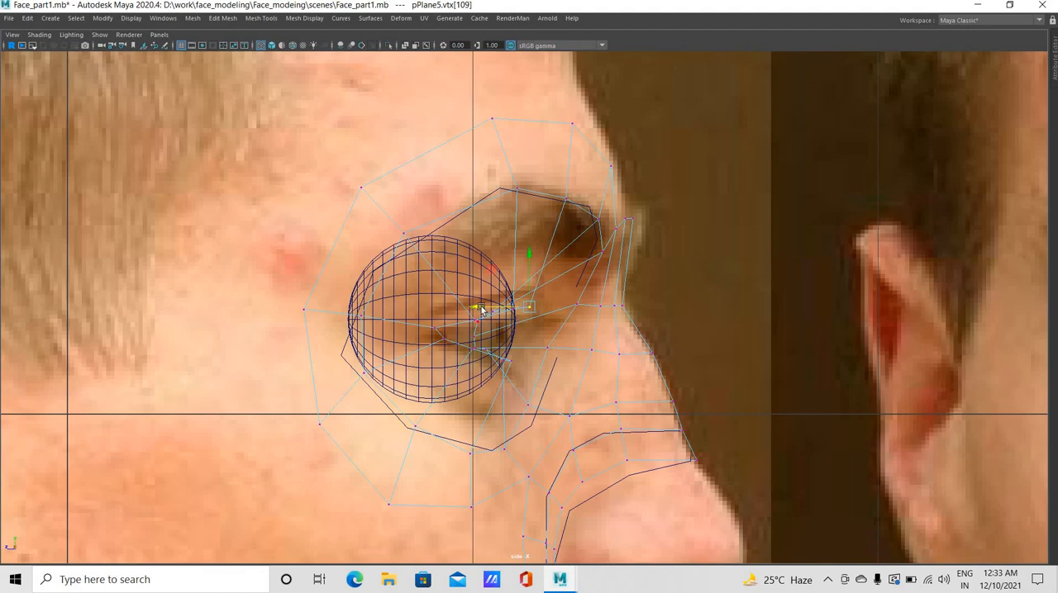
click(513, 309)
drag(475, 310, 482, 343)
In the front view, select the two middle upper-lid vertices and raise them slightly together
key(space)
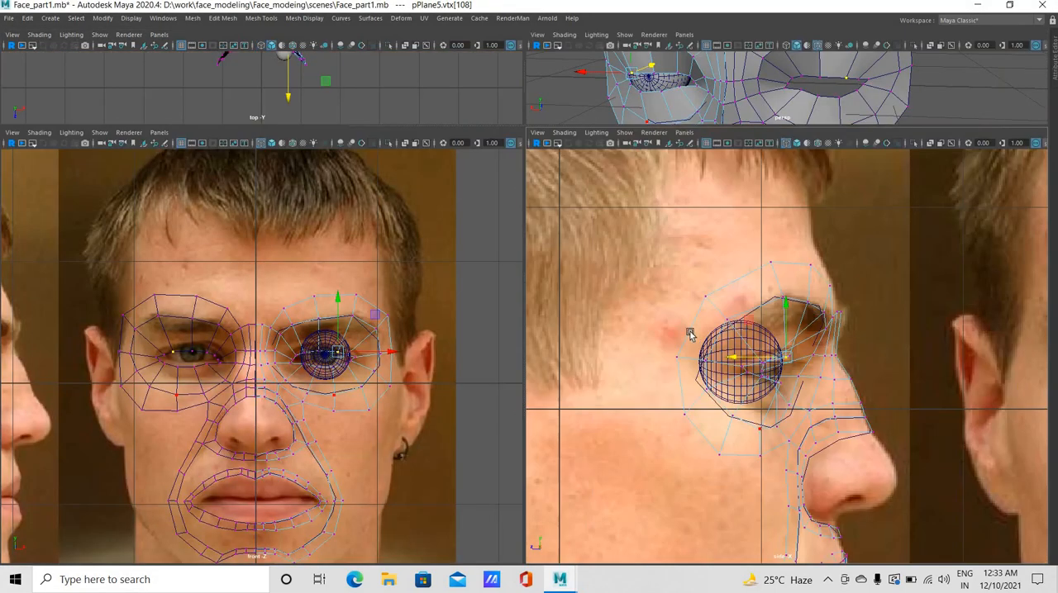
key(space)
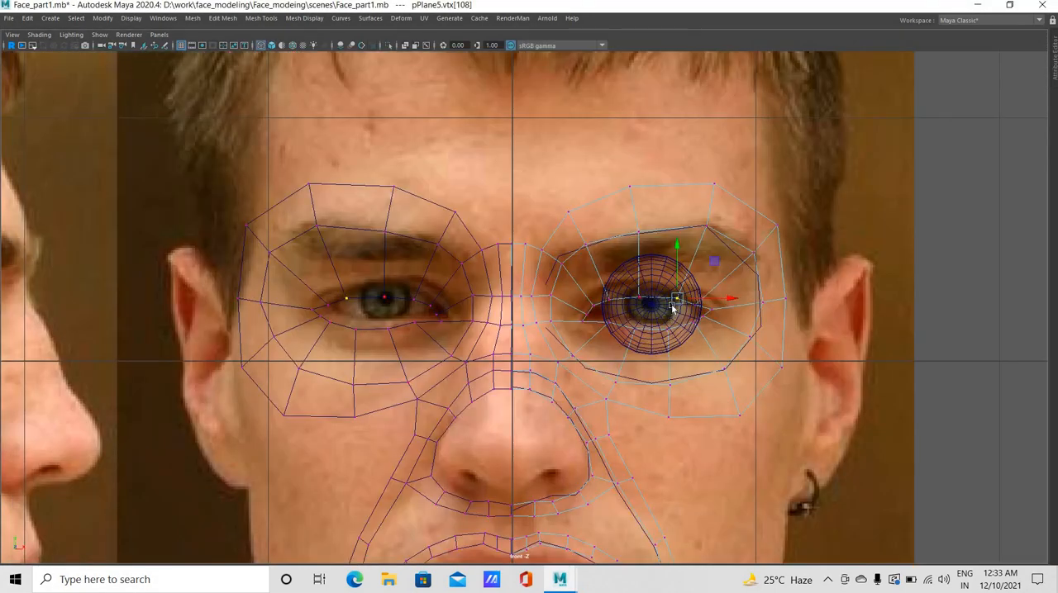
click(672, 307)
key(q)
shift+click(667, 321)
key(w)
drag(659, 246, 657, 241)
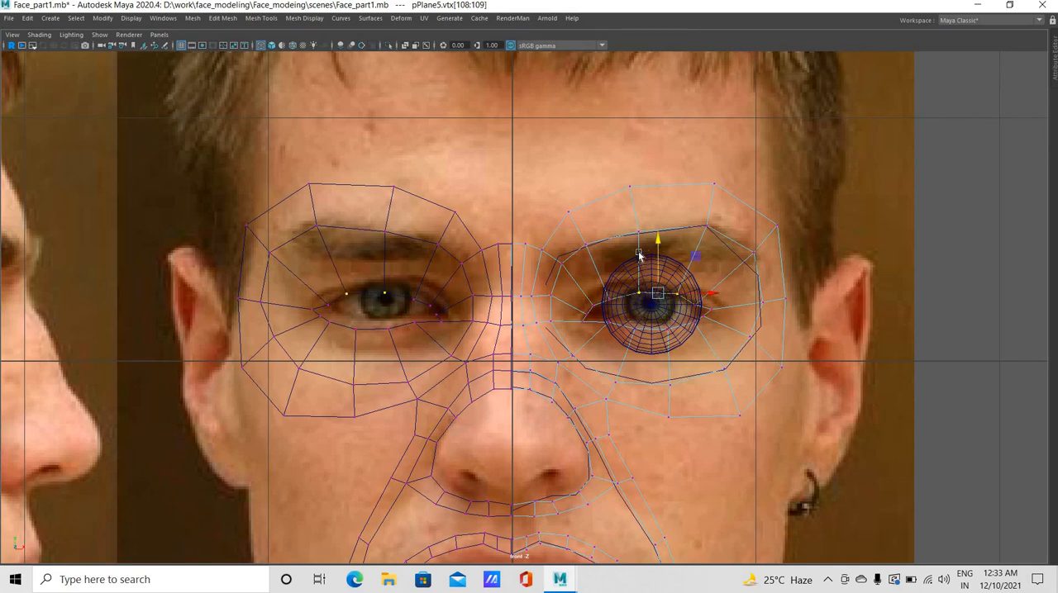
Raise the inner-middle, inner and outer upper-lid vertices individually to follow the lid line in the front photo
drag(639, 240, 639, 237)
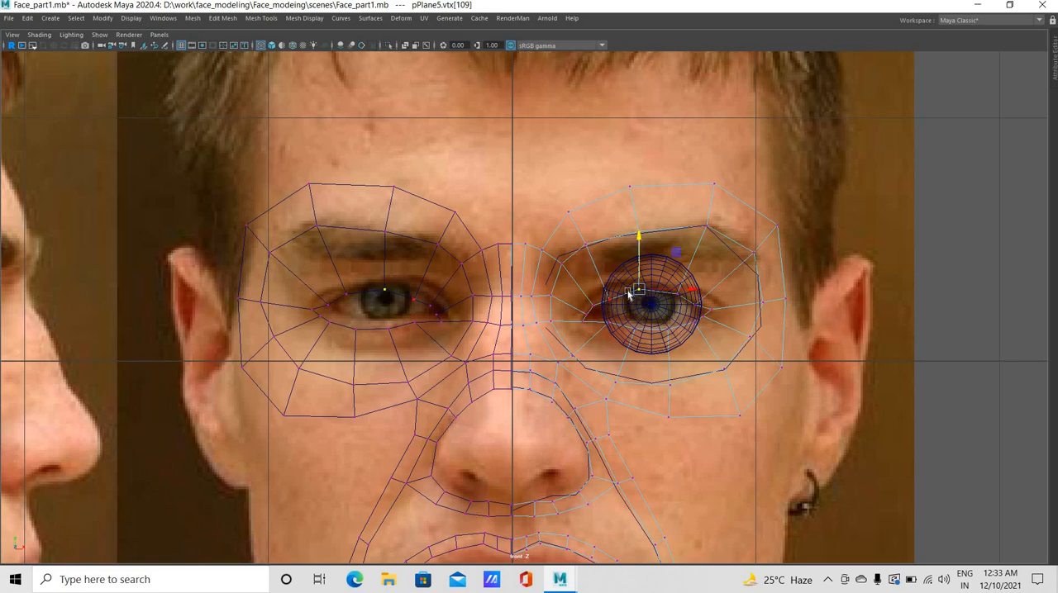
click(611, 297)
drag(609, 257, 612, 252)
shift+middle_drag(697, 313, 697, 310)
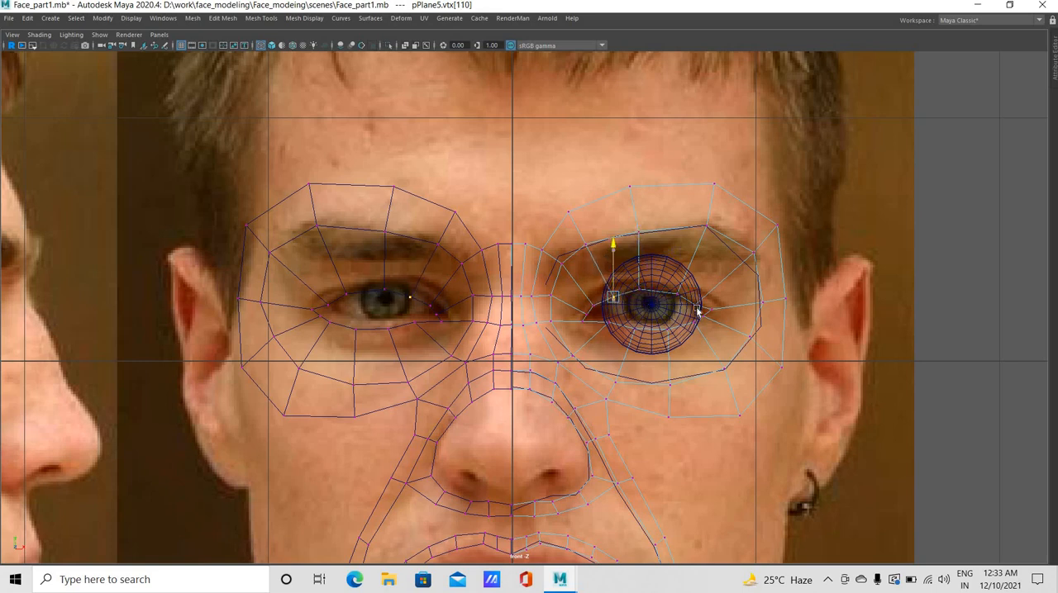
click(695, 307)
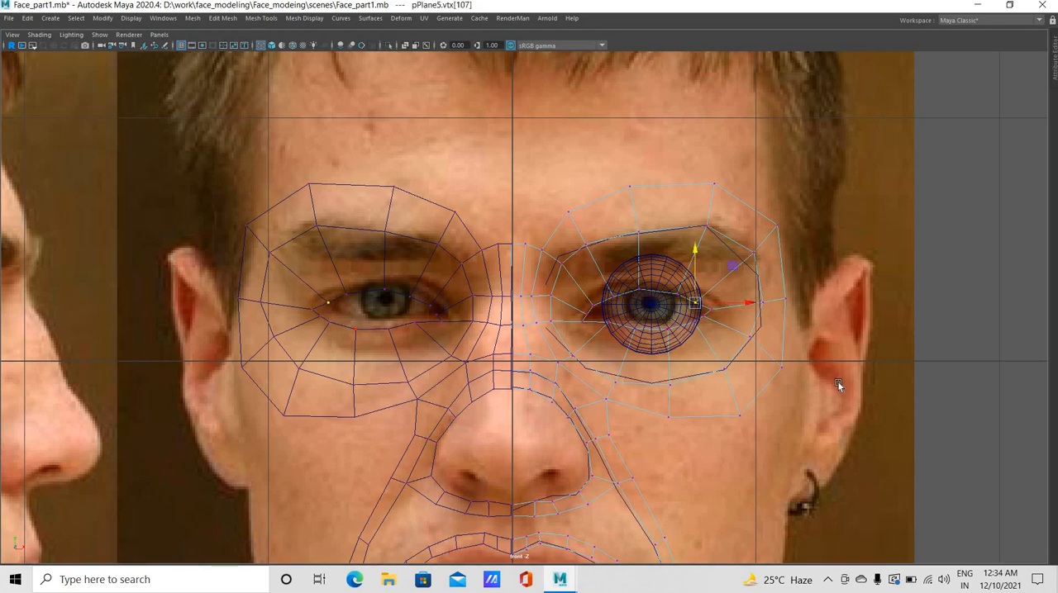
Return to the perspective view and adjust the inner-middle upper-lid vertex in depth against the eyeball
key(space)
key(space)
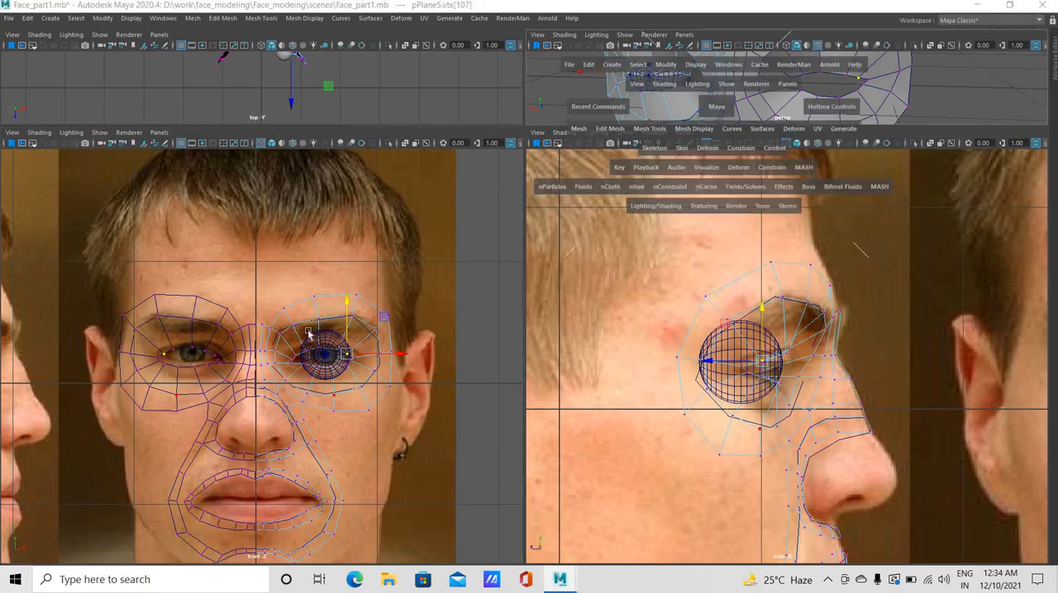
alt+drag(383, 313, 602, 118)
click(582, 101)
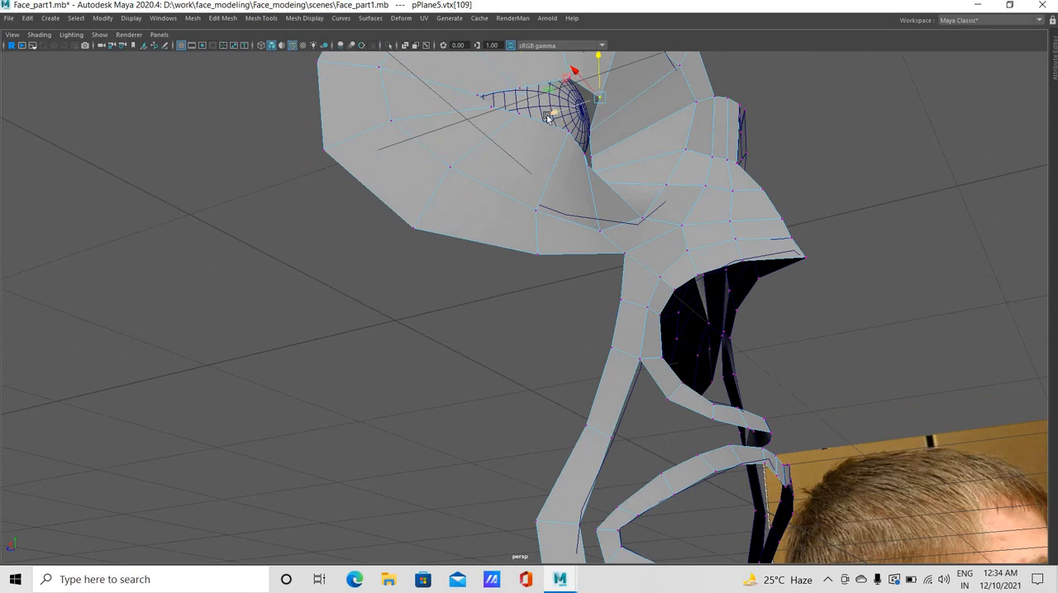
alt+drag(455, 179, 219, 238)
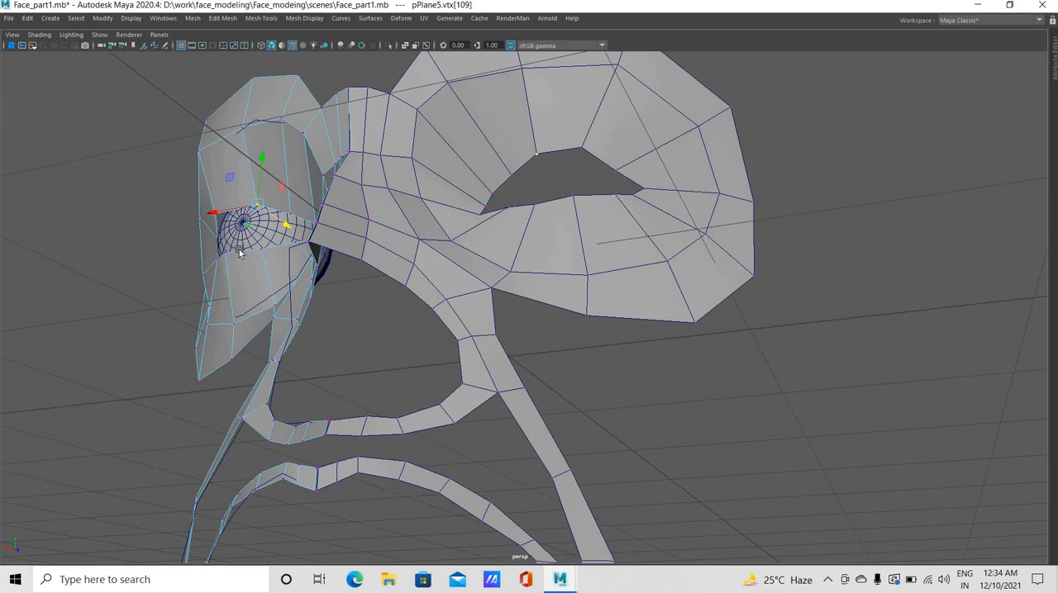
Try to move the outer upper-lid vertex in depth, and undo the change
click(234, 252)
mouse_move(149, 195)
middle_down()
mouse_move(137, 189)
mouse_move(155, 186)
middle_up()
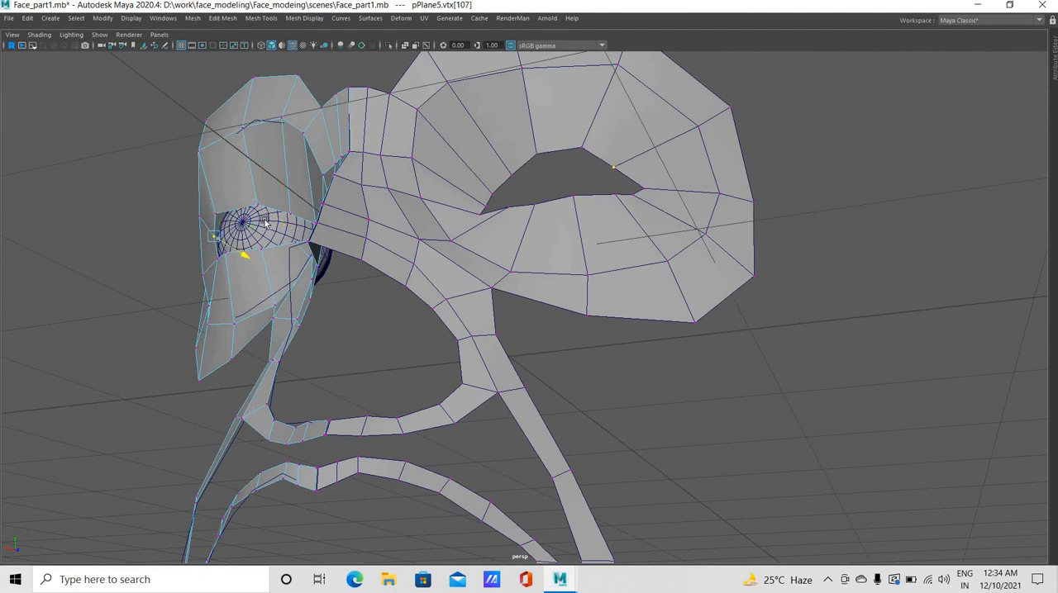
click(295, 247)
key(ctrl+z)
key(ctrl+z)
key(ctrl+z)
key(ctrl+z)
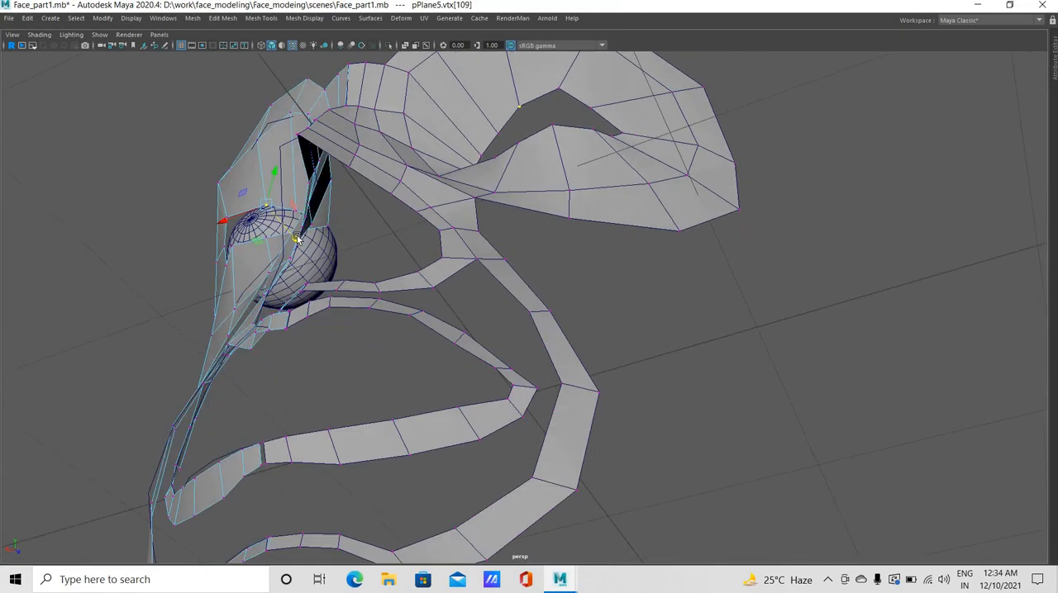
Viewing the eye from below, adjust the inner upper-lid vertices in depth to wrap around the eyeball
drag(294, 237, 323, 199)
alt+drag(329, 132, 437, 136)
click(354, 167)
drag(355, 206, 407, 248)
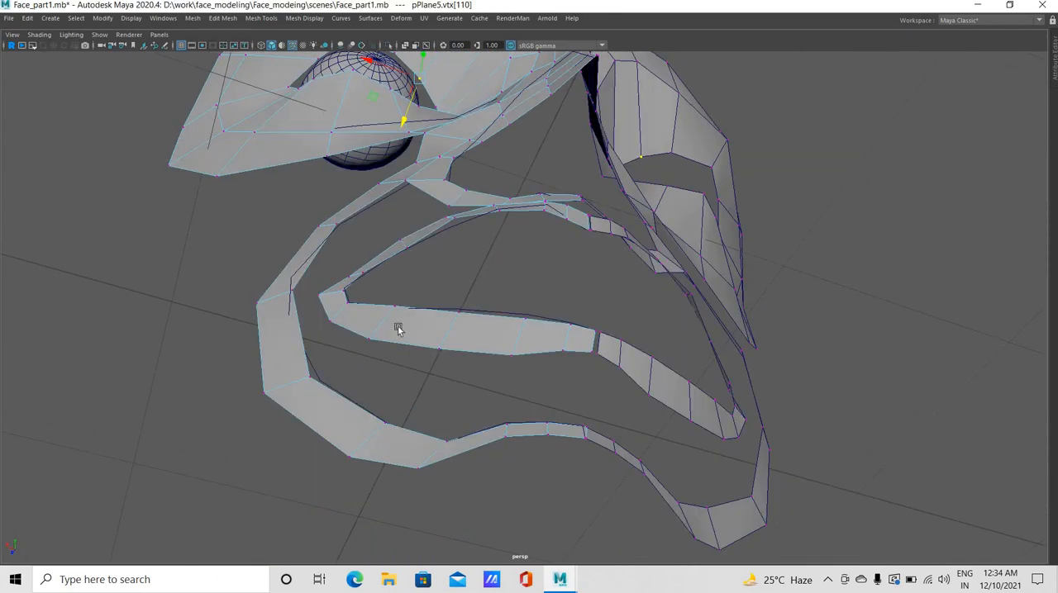
alt+drag(404, 385, 401, 292)
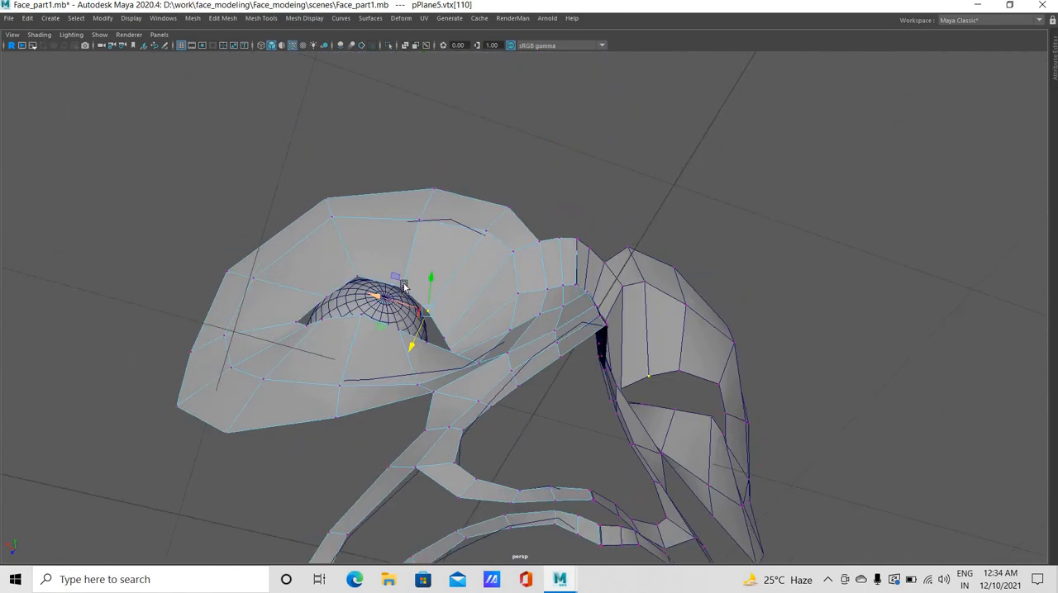
Pull the brow vertex above the inner upper lid forward and readjust the depth of the inner upper-lid vertex
click(420, 220)
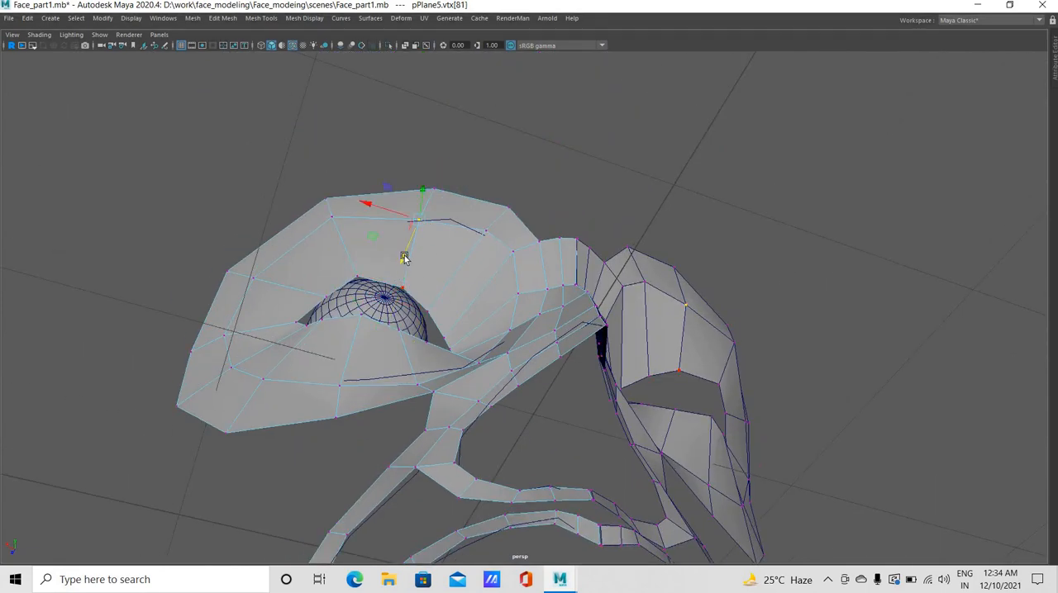
alt+drag(404, 259, 425, 369)
click(409, 355)
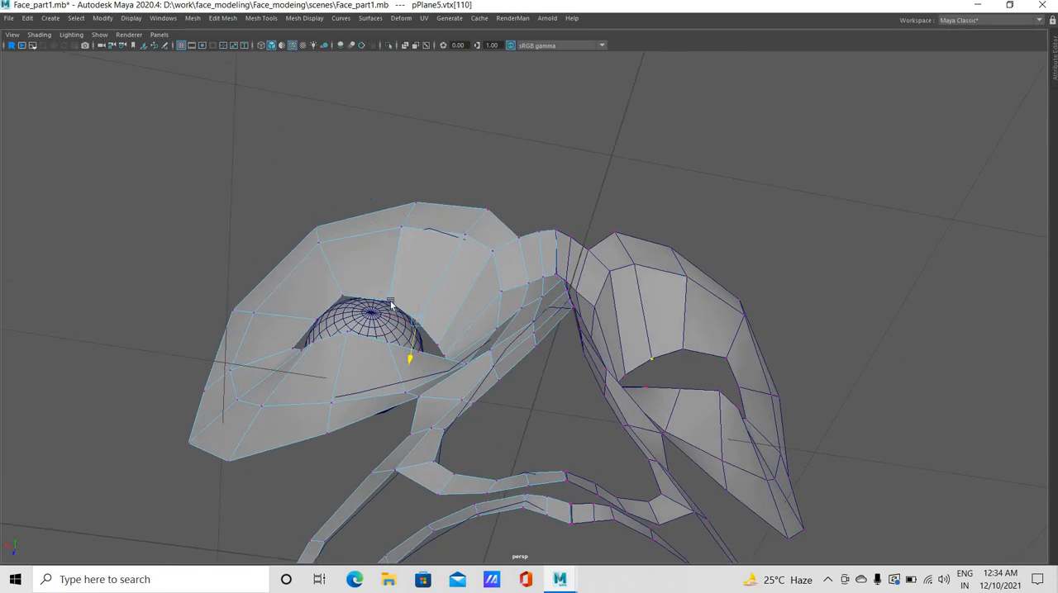
Shift the outer upper-lid vertex sideways along X to fit the side of the eyeball
click(379, 340)
middle_drag(356, 335, 288, 323)
click(297, 348)
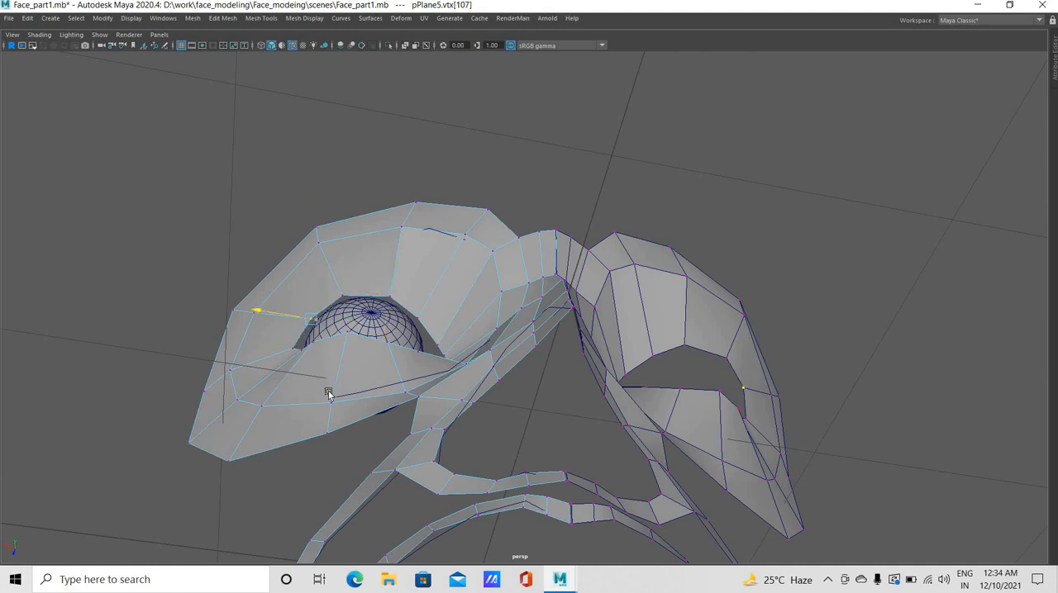
Select the three lower-lid vertices below the eyeball and move them together in depth to fit the sphere
alt+drag(323, 420, 403, 438)
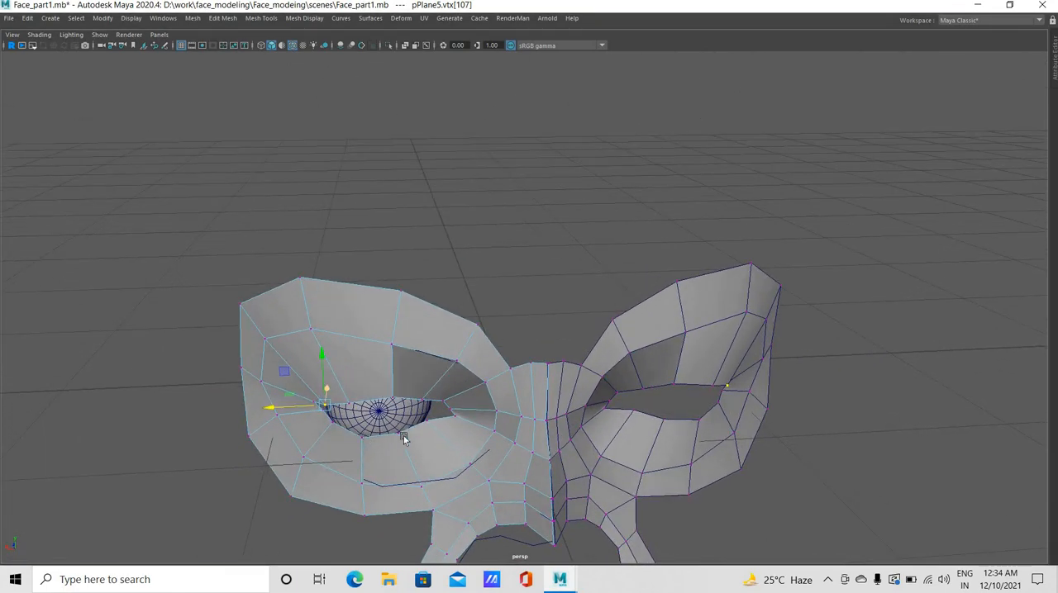
click(398, 436)
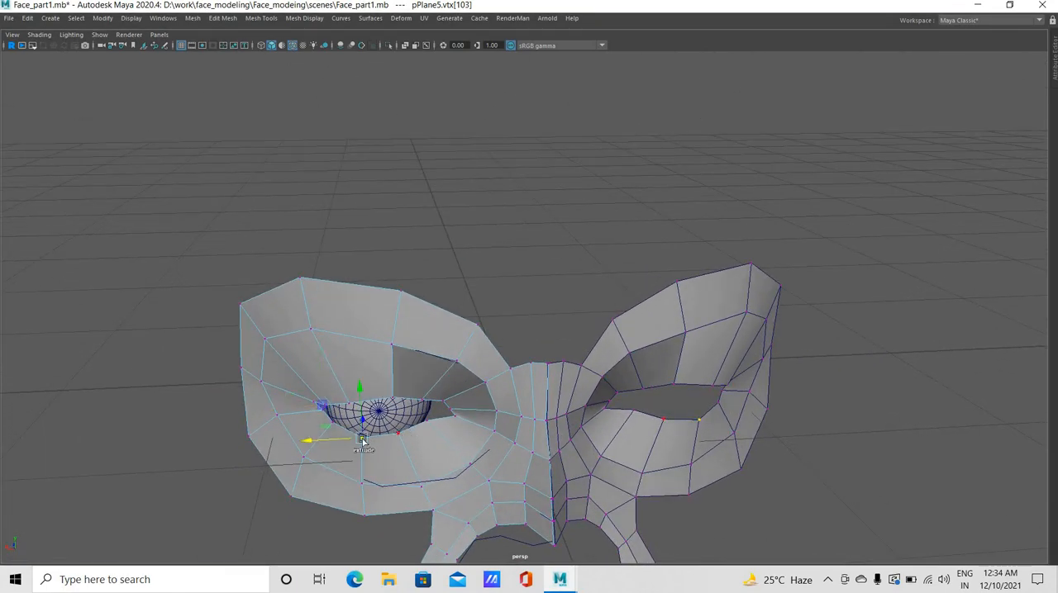
shift+click(333, 429)
shift+click(330, 424)
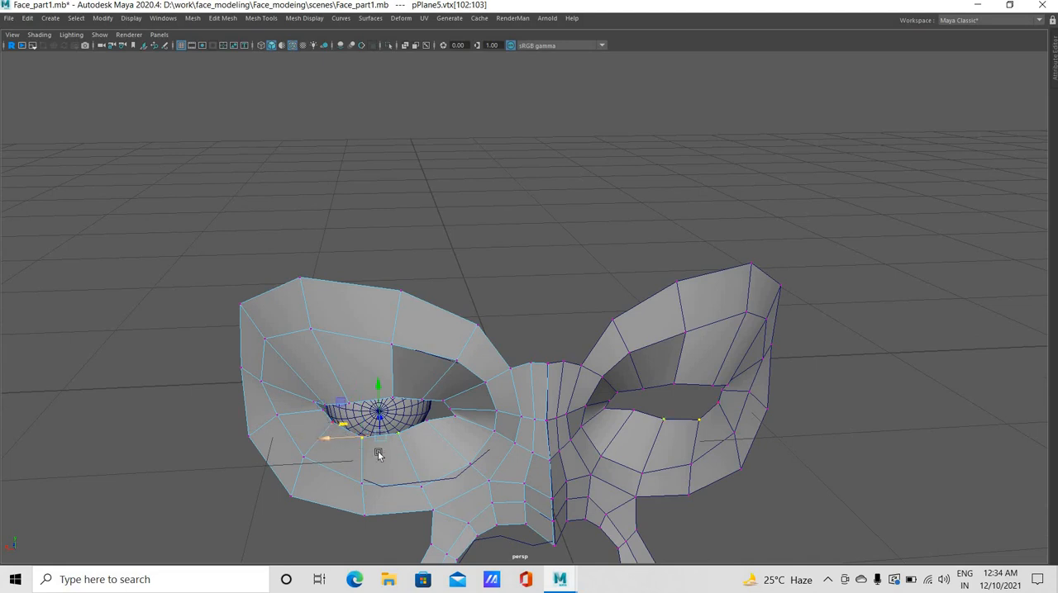
alt+drag(385, 394, 304, 382)
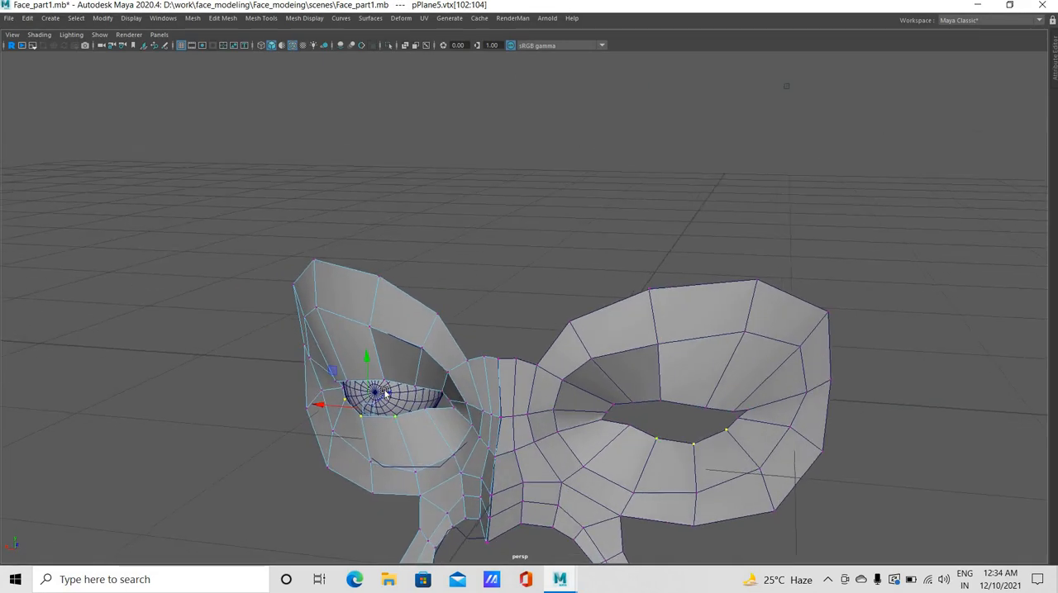
click(384, 397)
alt+drag(547, 189, 501, 361)
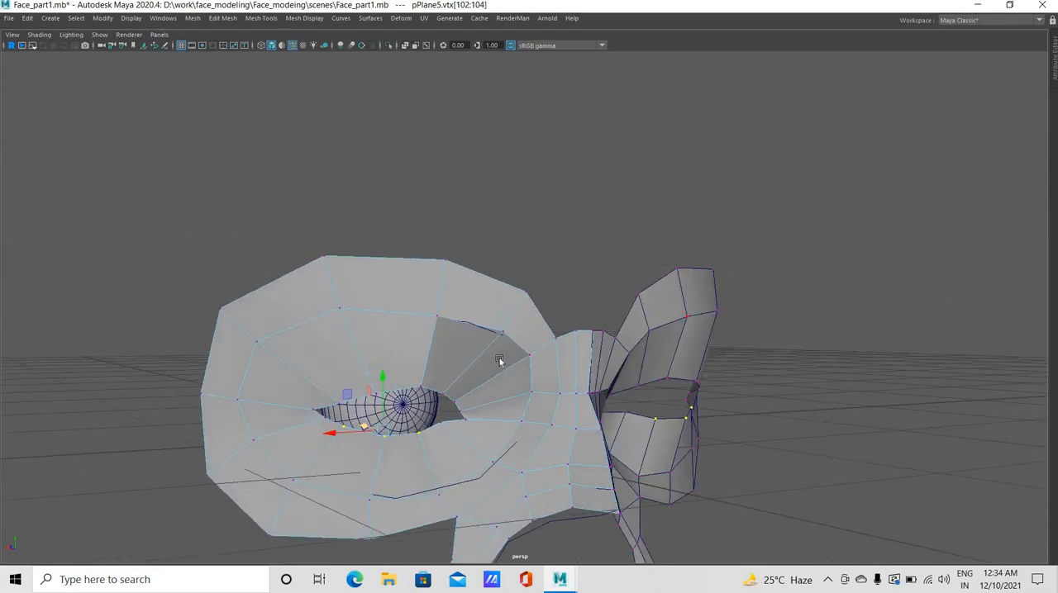
Select the eye opening's border edge loop, extrude it, and scale the new edges slightly inward in the front view
click(378, 333)
alt+drag(377, 333, 521, 424)
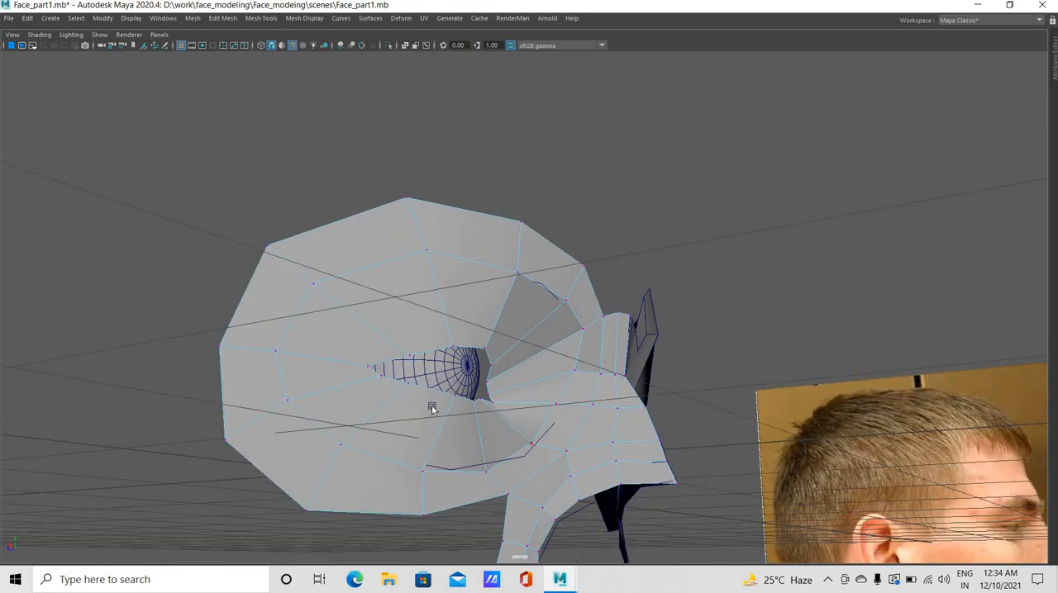
alt+drag(430, 407, 453, 282)
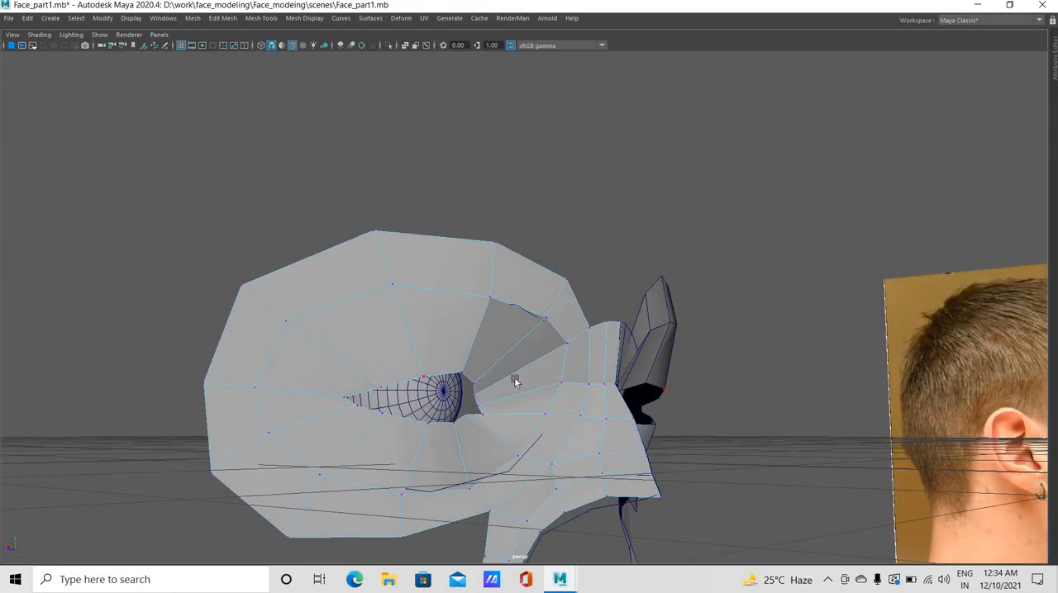
right_drag(441, 372, 443, 345)
alt+drag(443, 433, 432, 444)
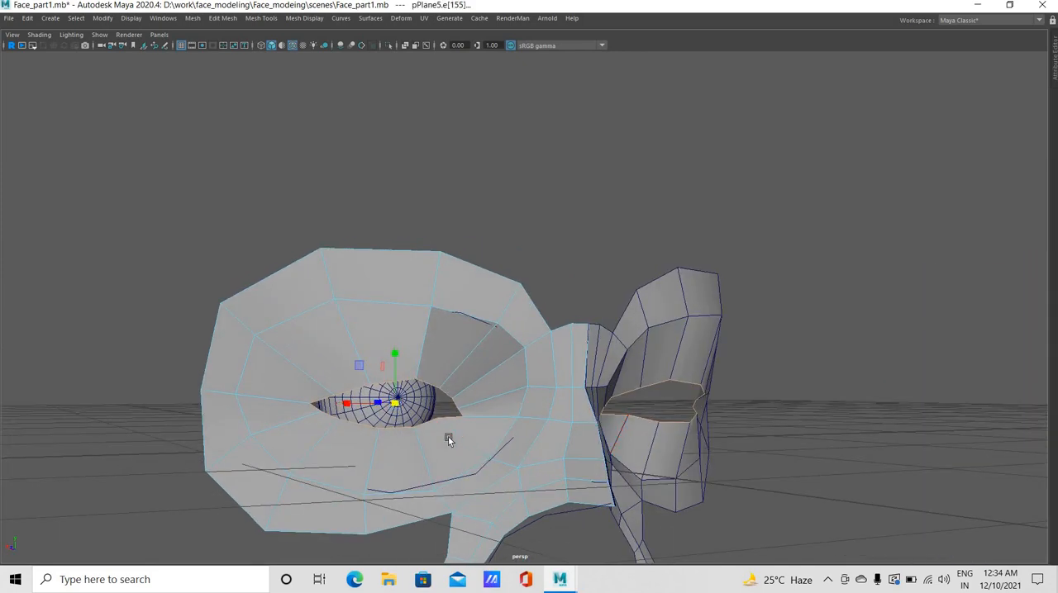
key(space)
key(space)
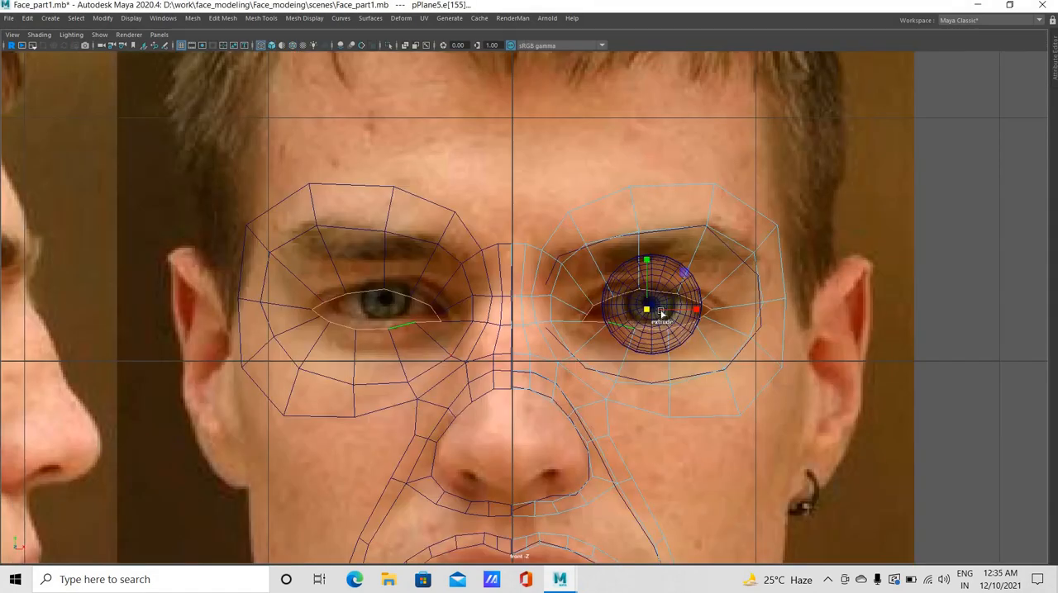
mouse_move(639, 311)
shift+mouse_down()
mouse_move(625, 318)
mouse_move(647, 314)
shift+mouse_up()
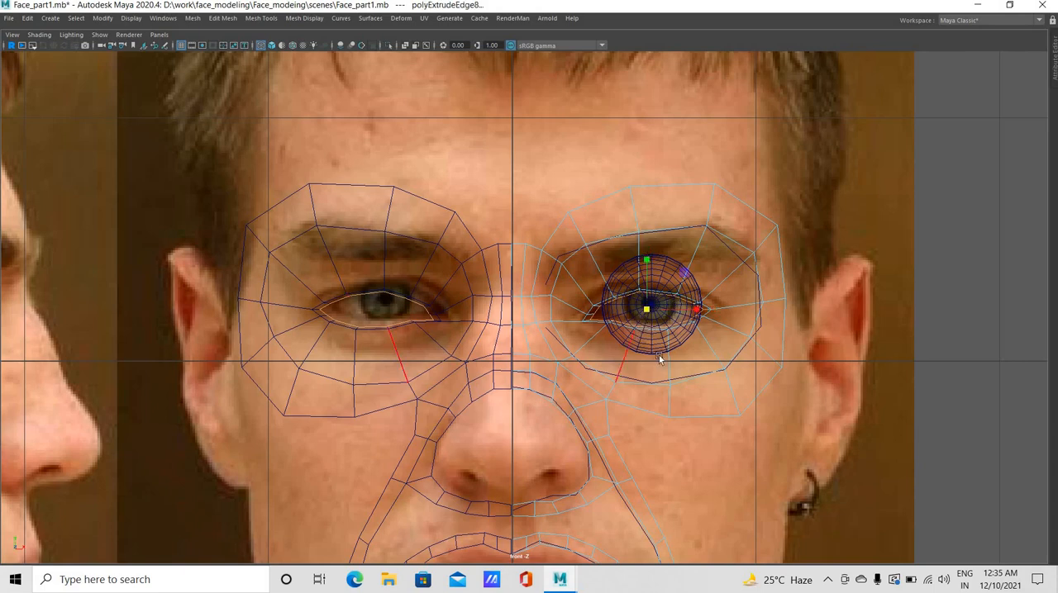
Switch to vertex editing and shift the two upper inner-corner vertices of the extruded rim along X toward the eyeball's edge
scroll(619, 386, up, 5)
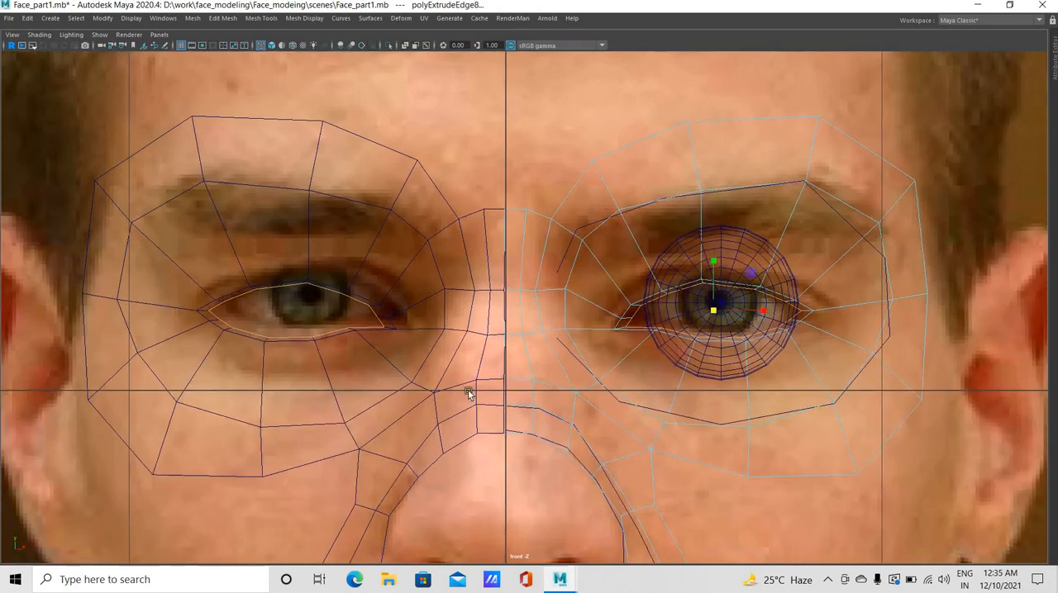
scroll(647, 337, up, 2)
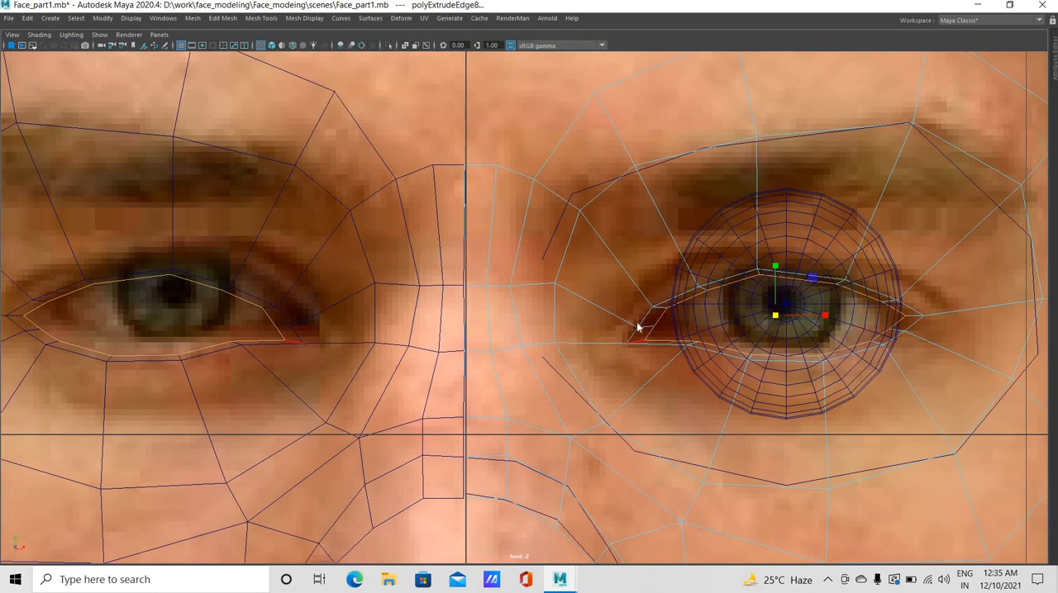
right_click(635, 327)
right_drag(641, 278, 616, 302)
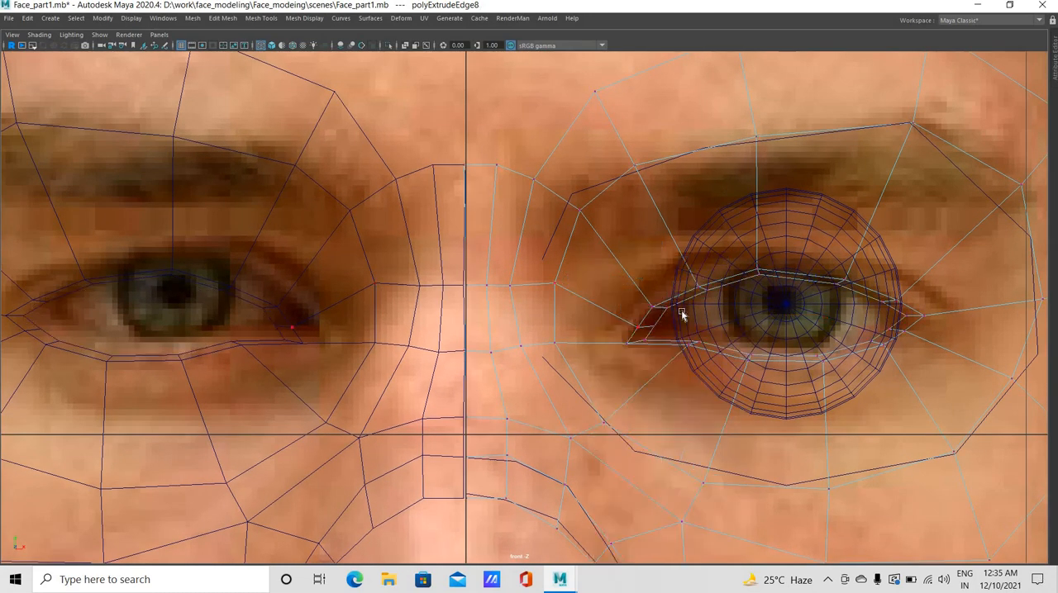
click(934, 321)
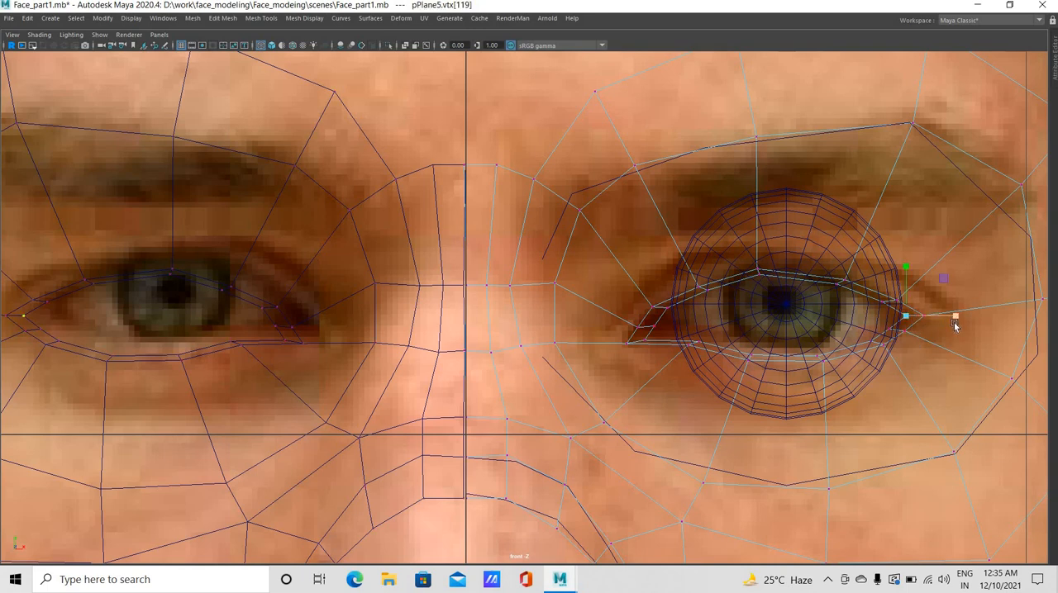
drag(951, 321, 947, 321)
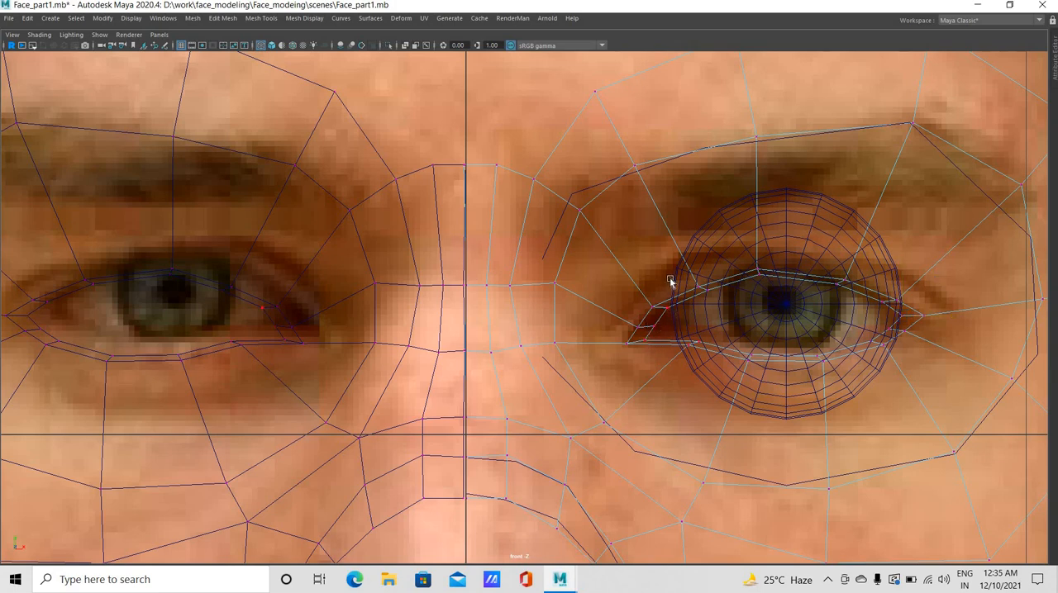
click(668, 313)
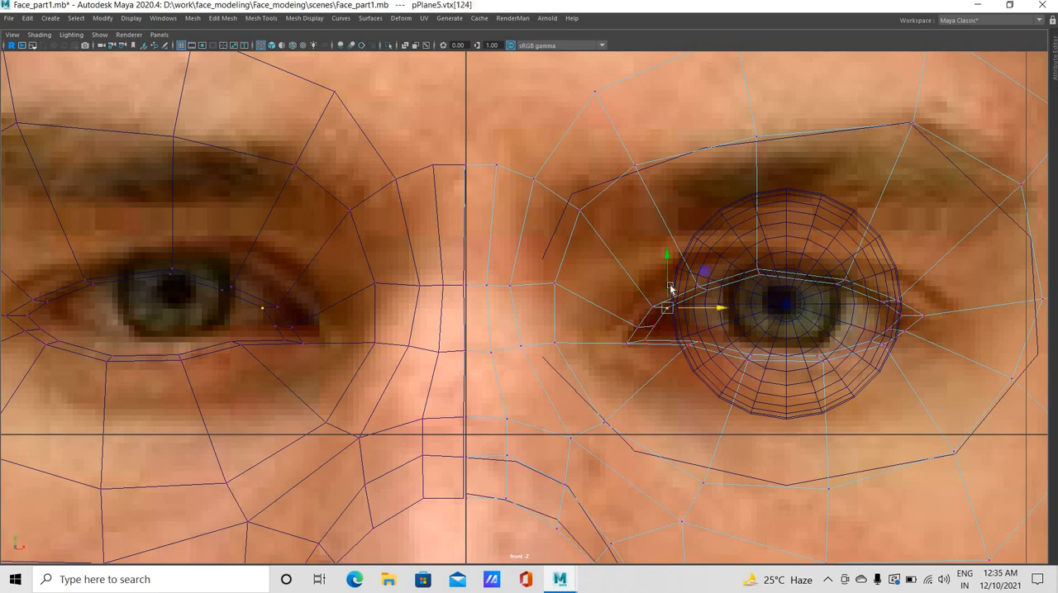
mouse_move(653, 331)
middle_down()
mouse_move(675, 329)
mouse_move(671, 340)
middle_up()
click(653, 328)
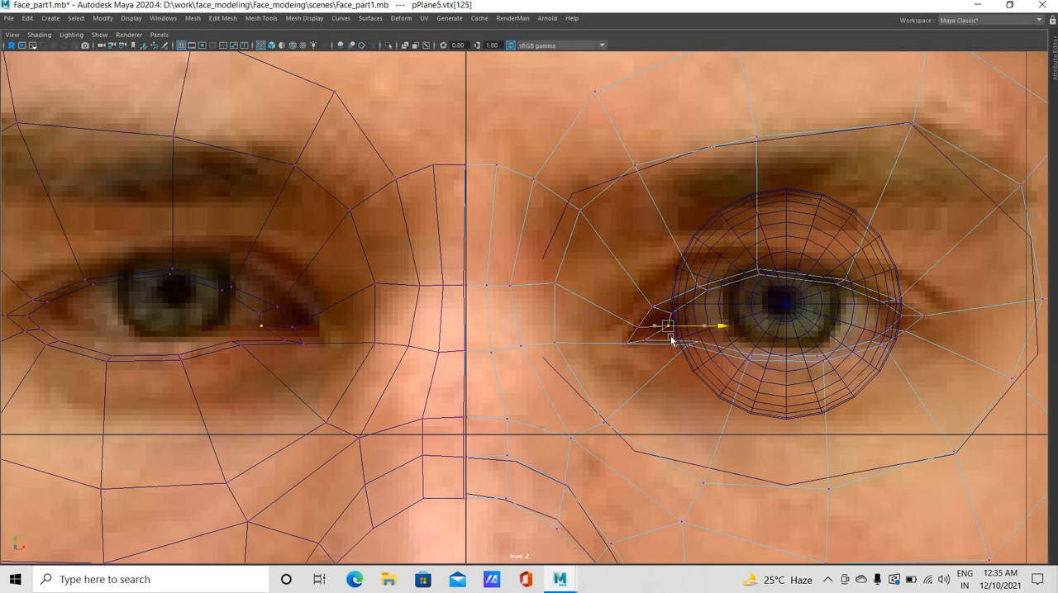
Align the rim vertex at the lower inner eye corner with the eyeball's edge, raise it slightly, and reposition the lower-lid vertices beside it
click(645, 341)
drag(700, 340, 726, 340)
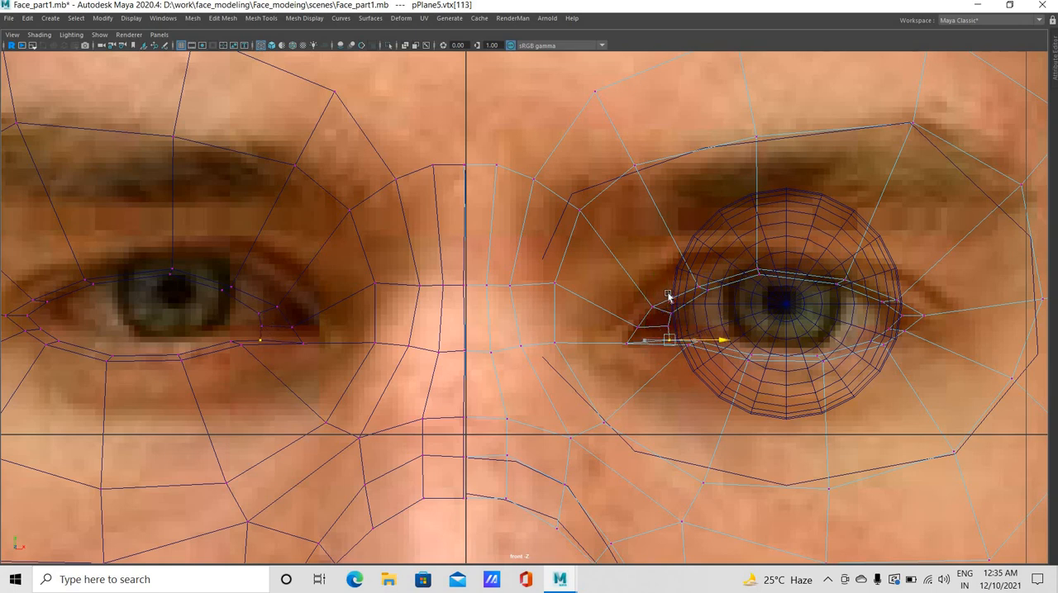
click(672, 288)
middle_drag(662, 358, 663, 354)
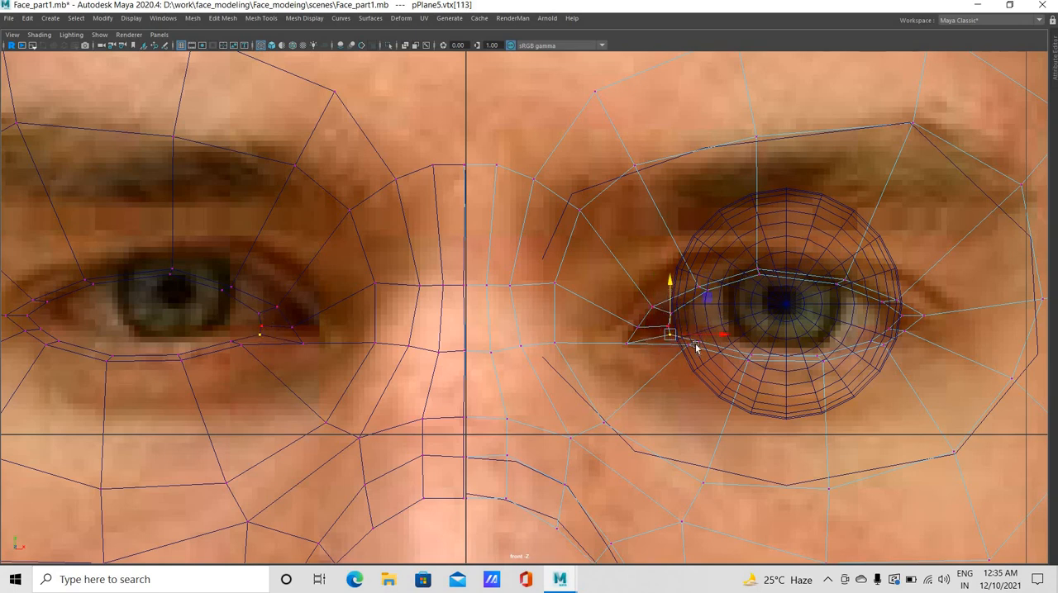
click(698, 338)
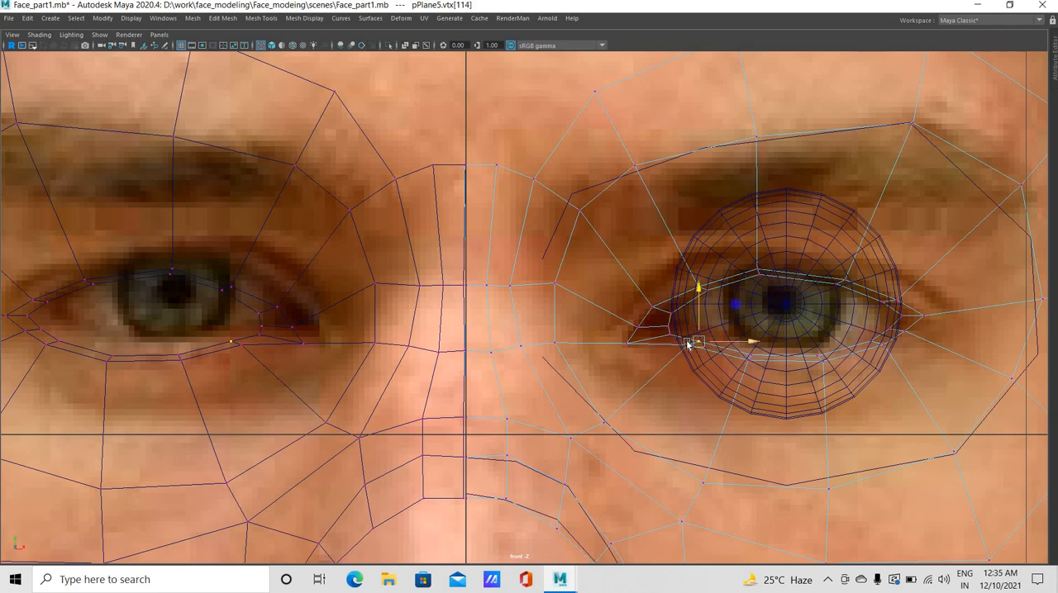
shift+middle_drag(702, 342, 666, 348)
click(689, 346)
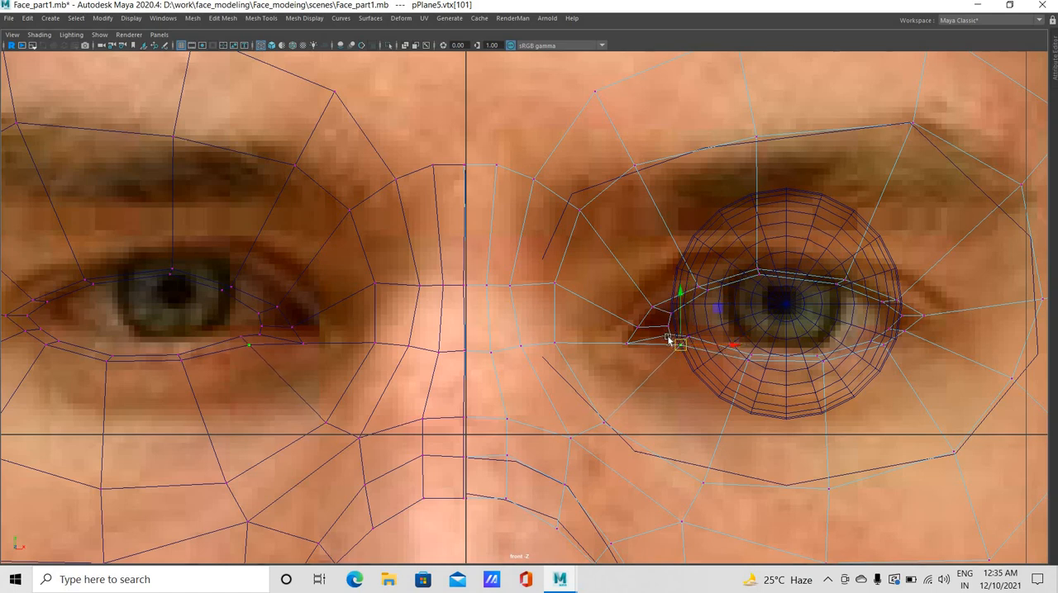
Raise the middle inner-corner rim vertex and nudge the rim vertex below it along X to even out their spacing
click(670, 319)
click(688, 330)
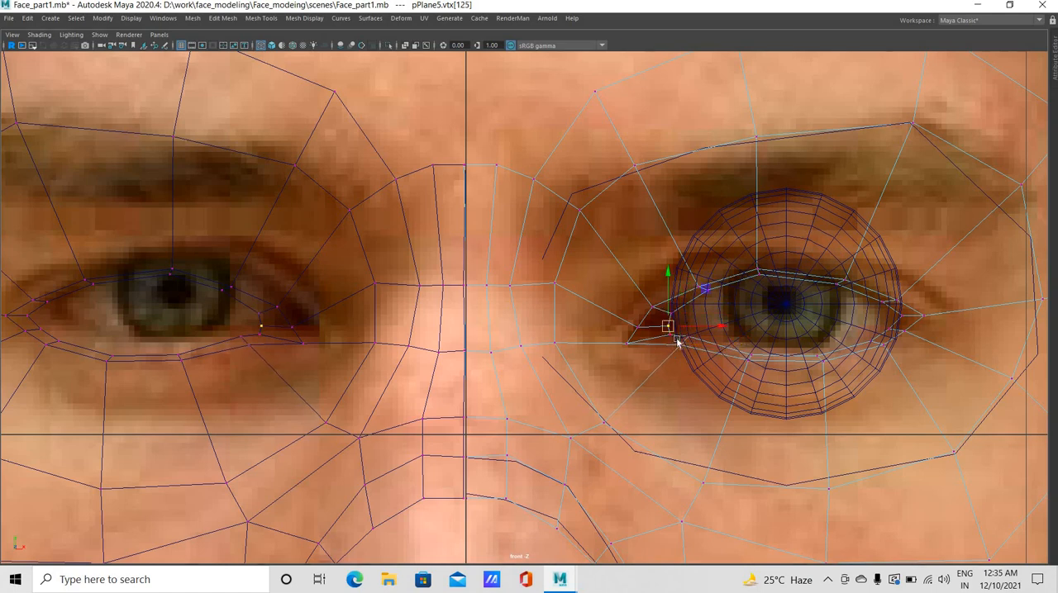
shift+middle_drag(673, 340, 670, 317)
click(699, 335)
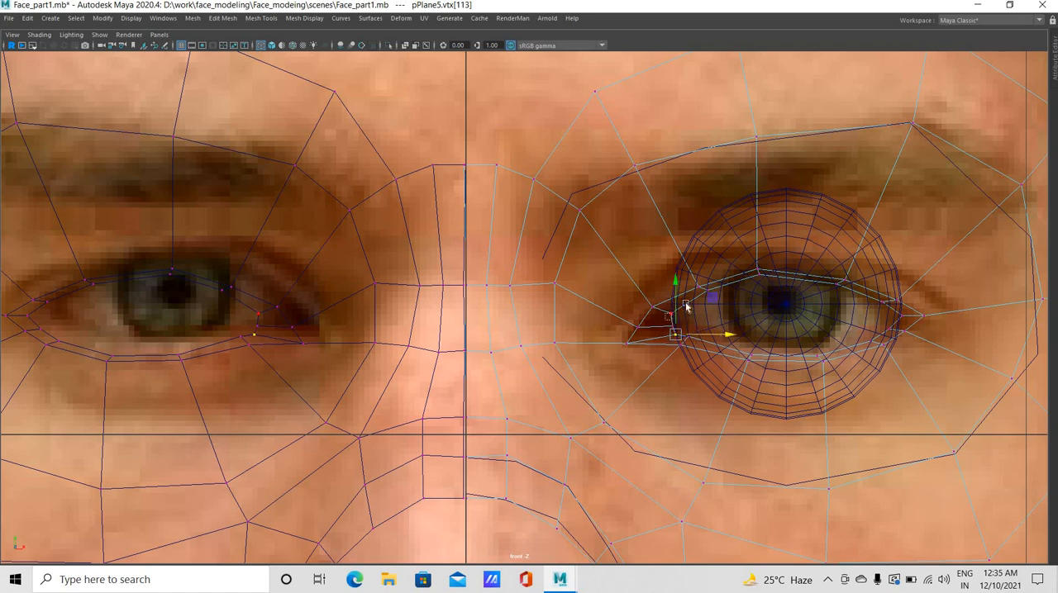
Move the two inner upper-lid vertices upward to follow the lid line in the photo
click(685, 307)
click(703, 285)
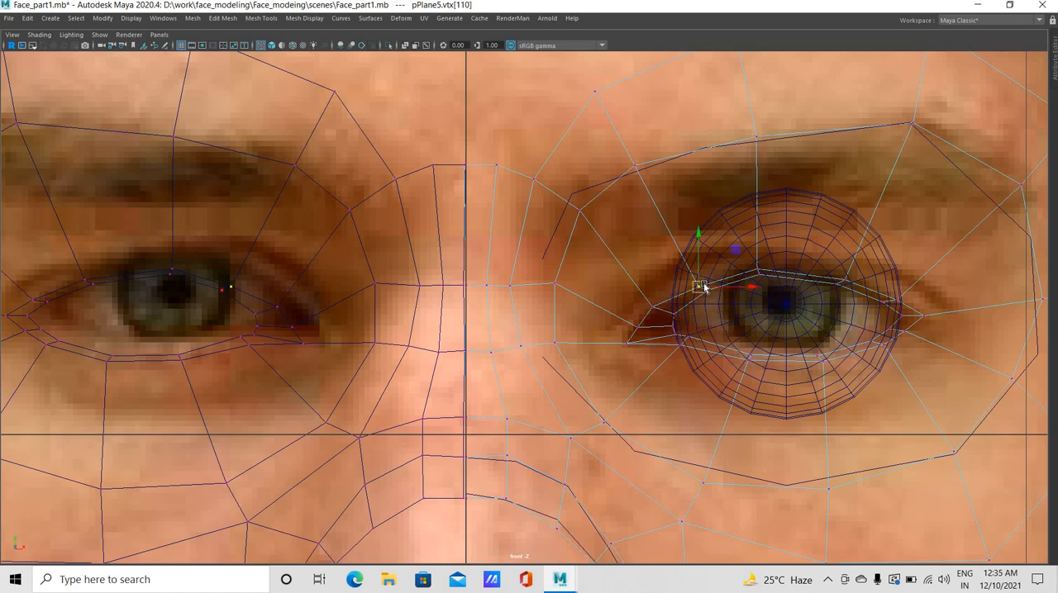
click(664, 301)
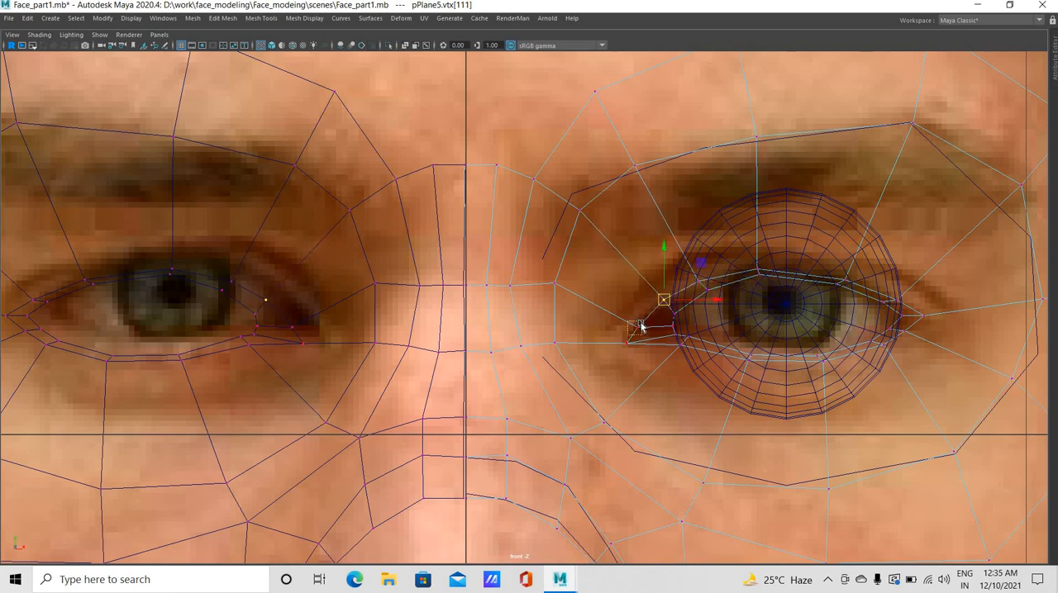
Reposition the outline vertices at the inner eye corner to match the tear-duct corner in the photo
drag(642, 324, 628, 335)
middle_drag(617, 353, 630, 345)
drag(617, 336, 633, 359)
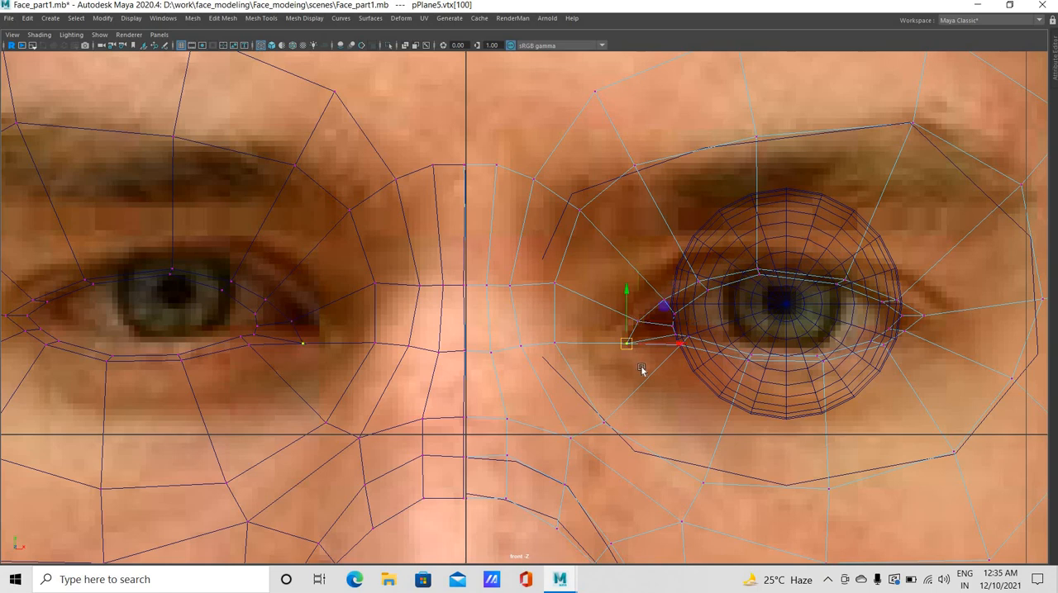
mouse_move(641, 370)
middle_down()
mouse_move(665, 352)
mouse_move(654, 355)
middle_up()
Separate the inner lower-lid outline vertex from the rim vertices, shifting it toward the nose and slightly down, and raise the adjacent rim vertex
click(667, 350)
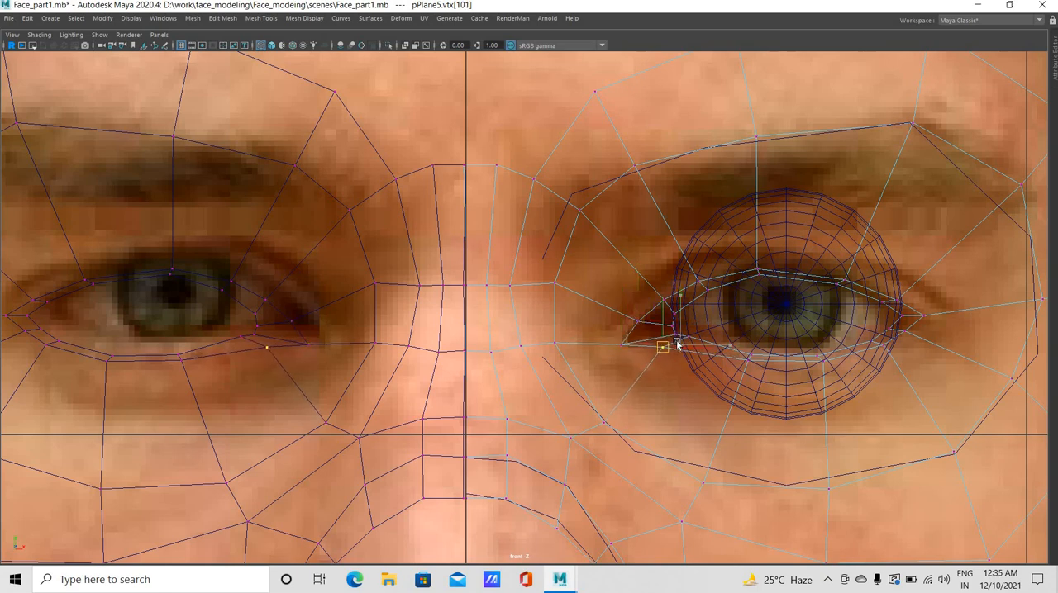
click(675, 334)
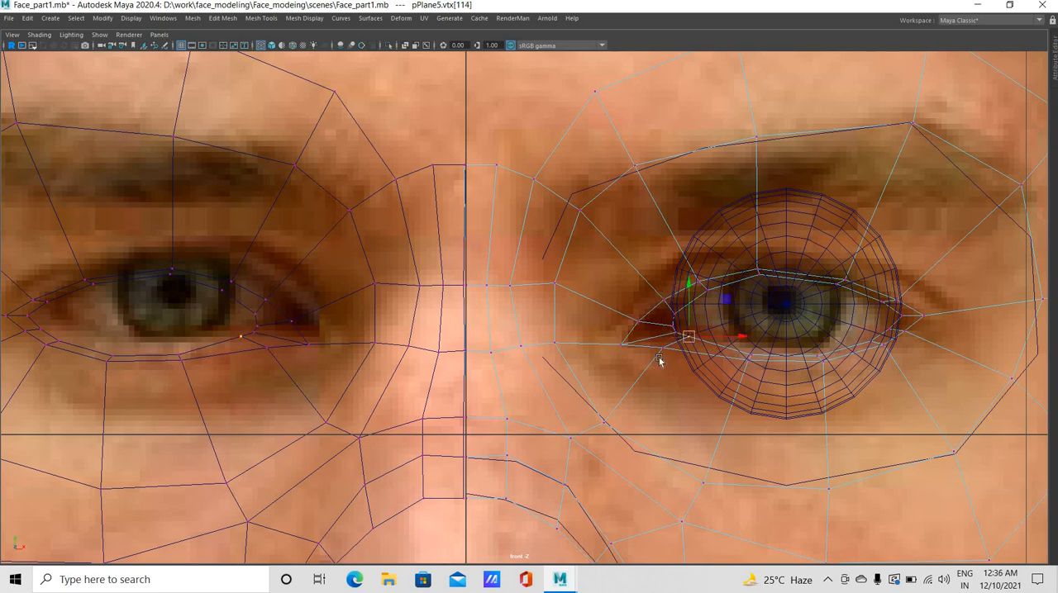
click(663, 349)
drag(663, 348, 663, 350)
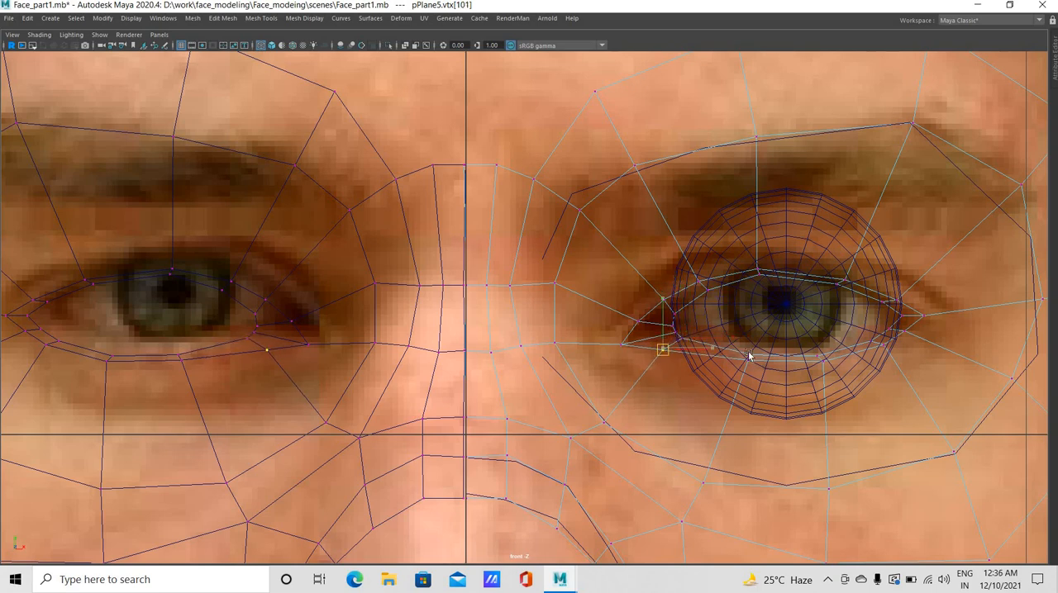
Raise the two middle lower-lid rim vertices slightly to thicken the lid edge below the iris
drag(753, 356, 753, 348)
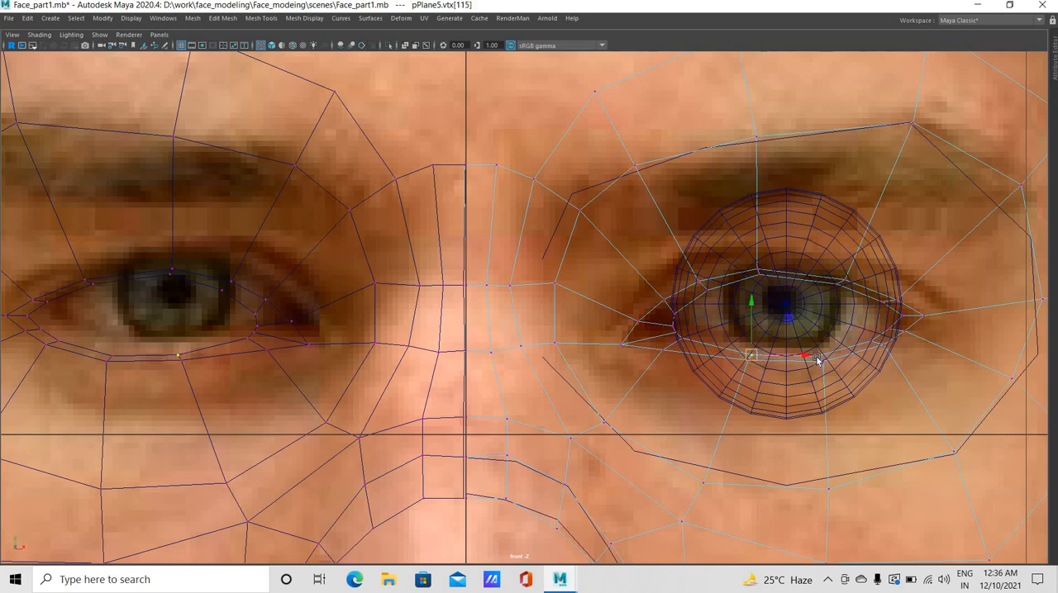
click(817, 356)
middle_drag(855, 350, 856, 345)
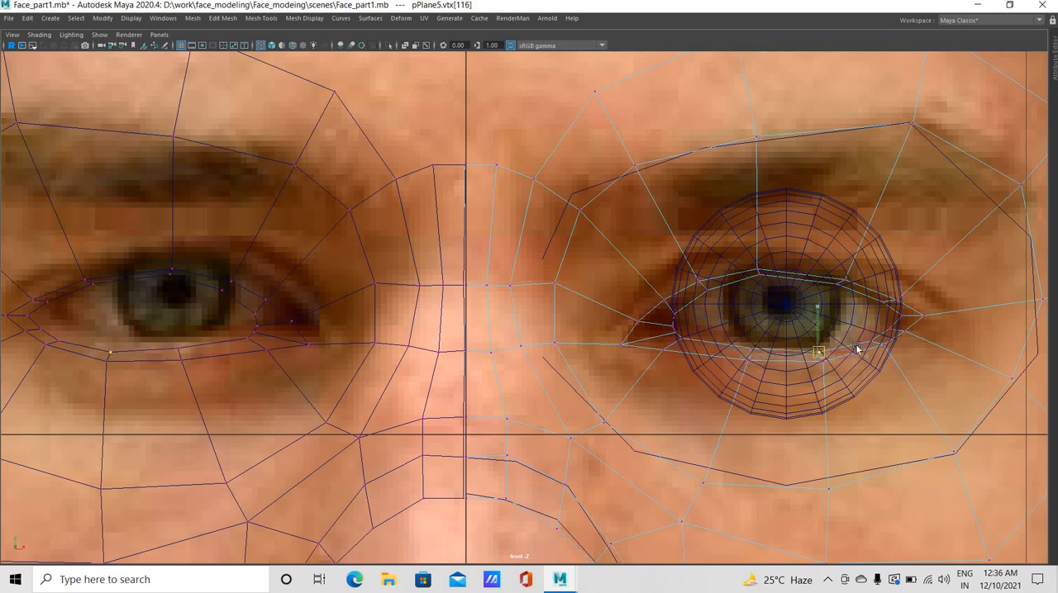
In the perspective view, adjust the depth of the extruded lower-lid rim vertex near the inner eye corner against the eyeball
key(space)
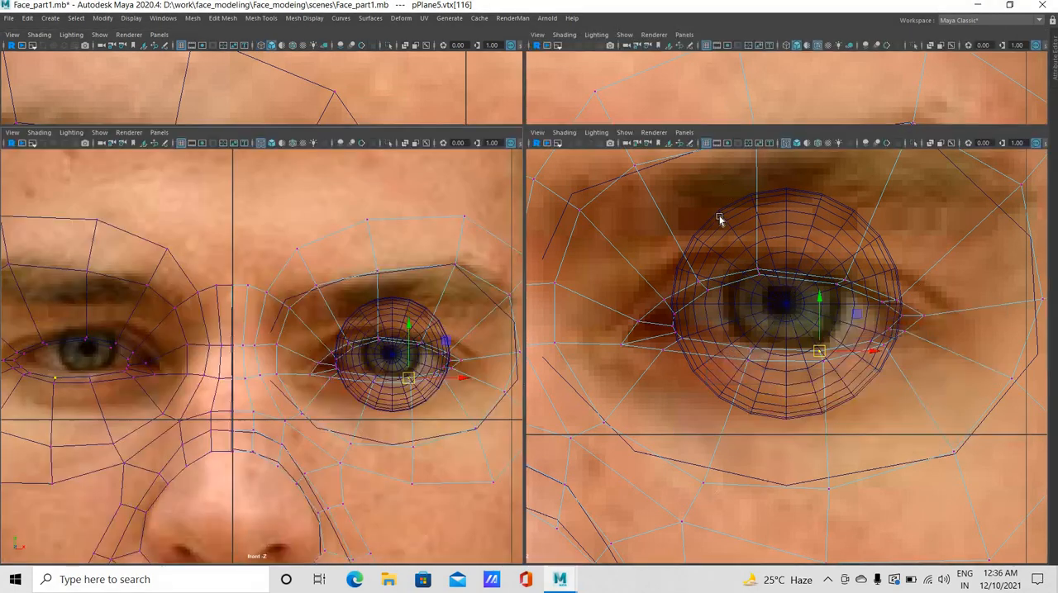
key(space)
alt+drag(581, 319, 541, 285)
scroll(493, 319, up, 5)
alt+drag(490, 321, 513, 289)
click(443, 304)
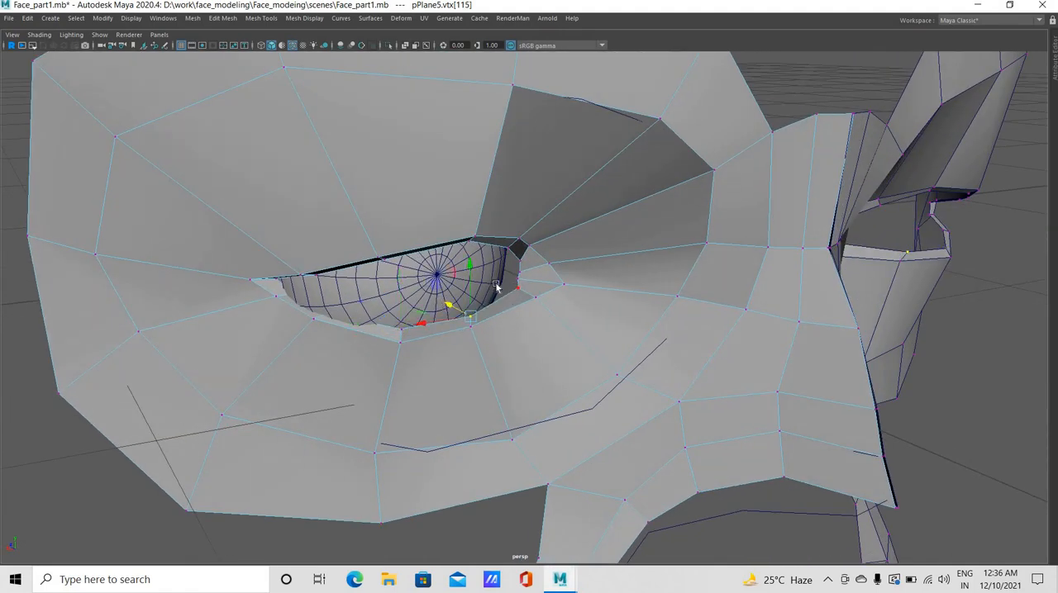
Pull the upper and middle inner-corner rim vertices forward in depth to meet the eyeball's surface
click(496, 285)
drag(460, 296, 498, 271)
click(491, 273)
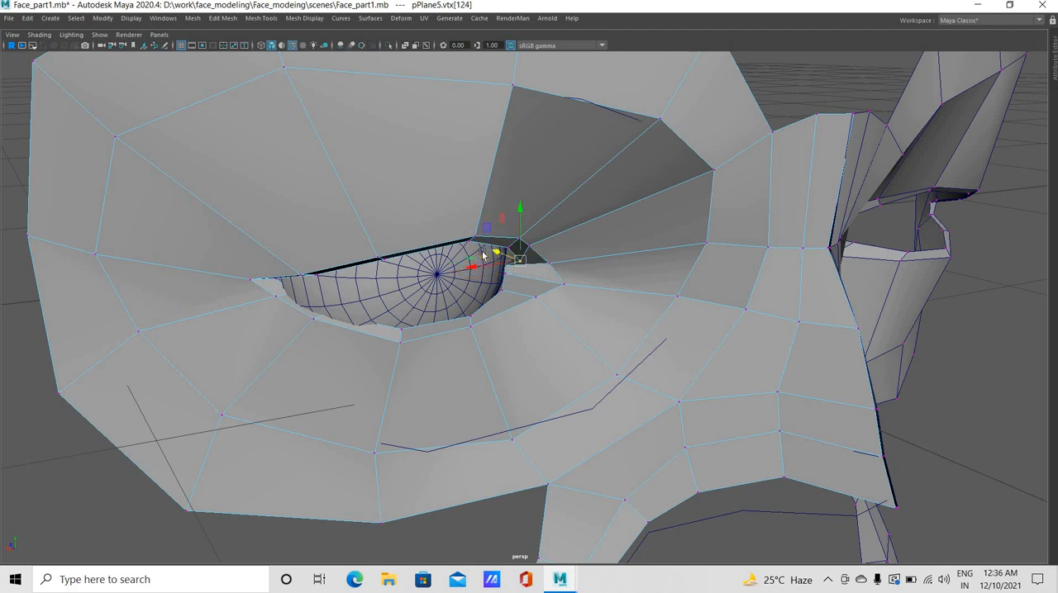
click(540, 316)
middle_drag(483, 317, 488, 315)
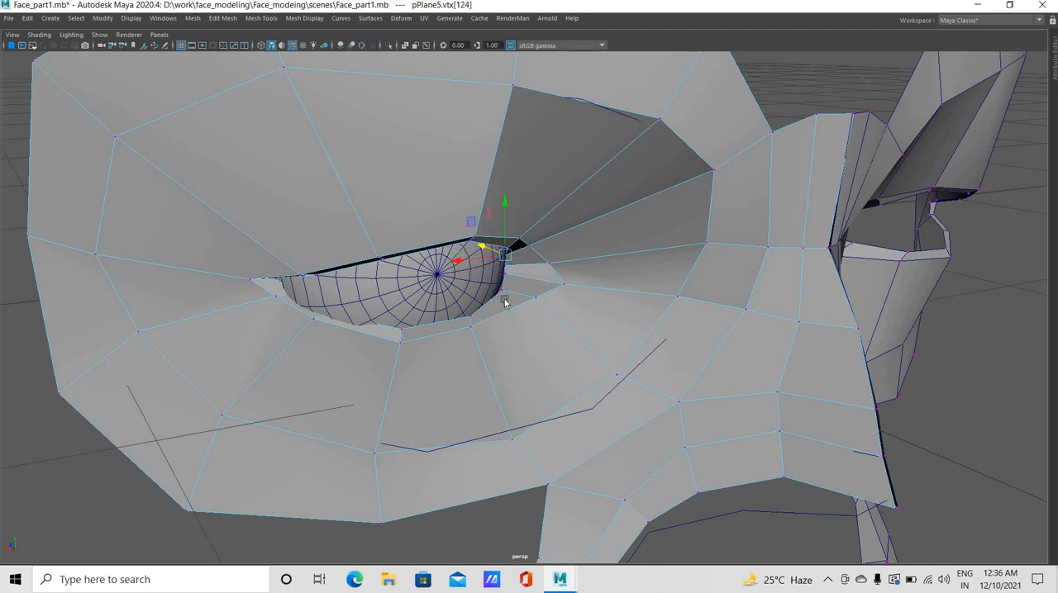
Adjust the depth of the lower-lid rim vertices near the inner eye corner so they follow the eyeball's surface
mouse_move(505, 303)
alt+mouse_down()
mouse_move(486, 297)
mouse_move(517, 305)
alt+mouse_up()
alt+drag(407, 332, 476, 319)
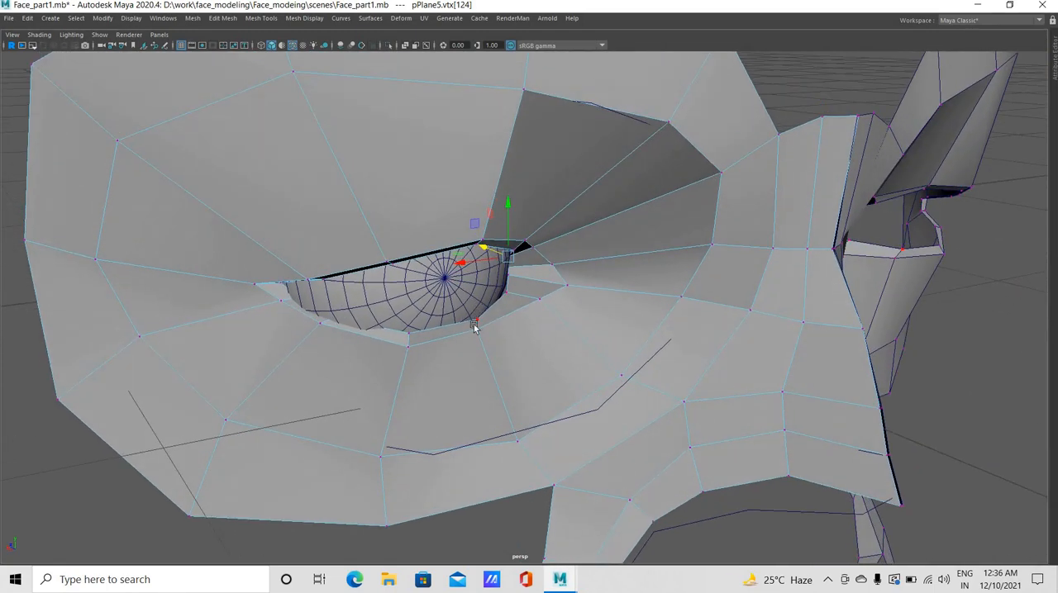
click(453, 311)
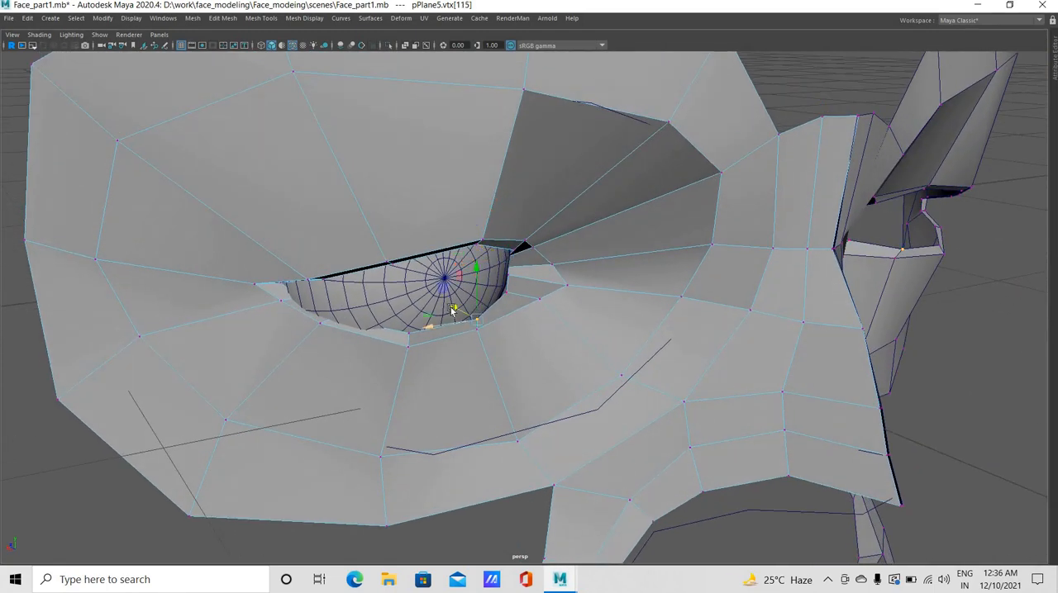
alt+drag(499, 287, 481, 285)
click(492, 277)
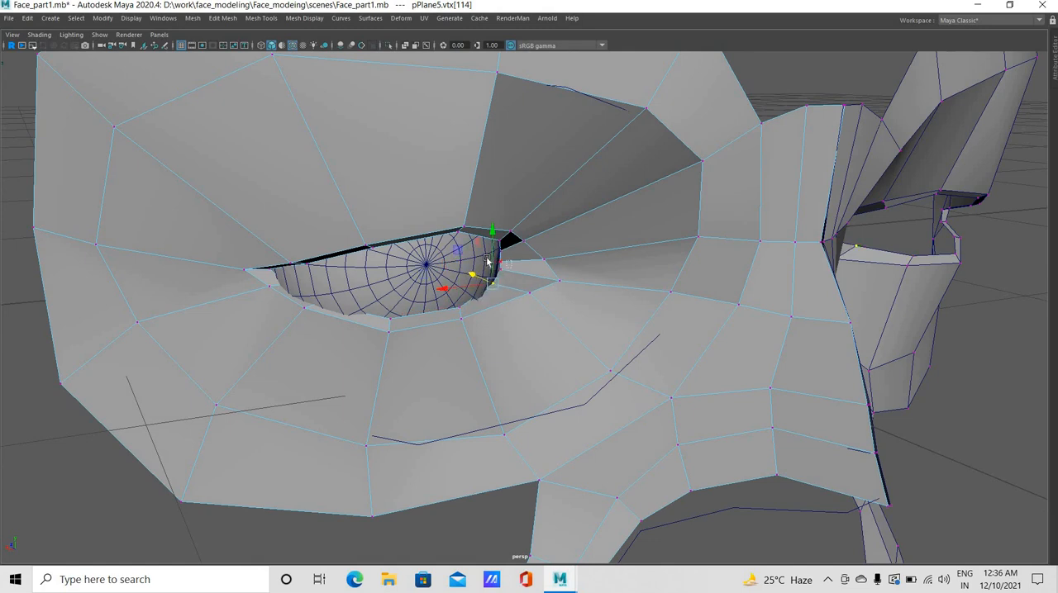
click(497, 260)
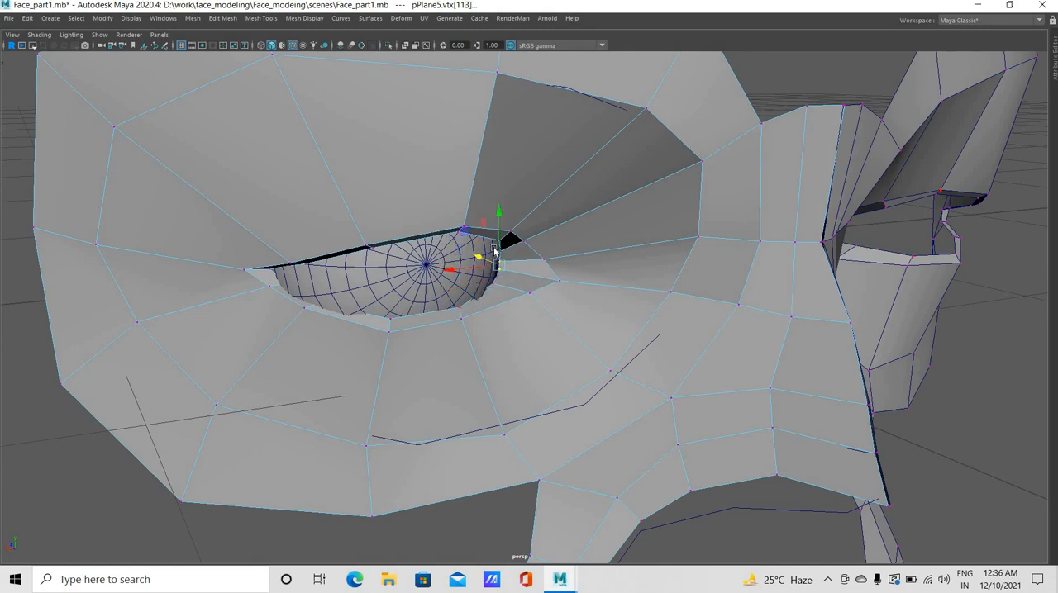
Extrude the inner edge loop of the eyelid rim and push the new edges back in depth into the eye socket
right_drag(507, 248, 509, 229)
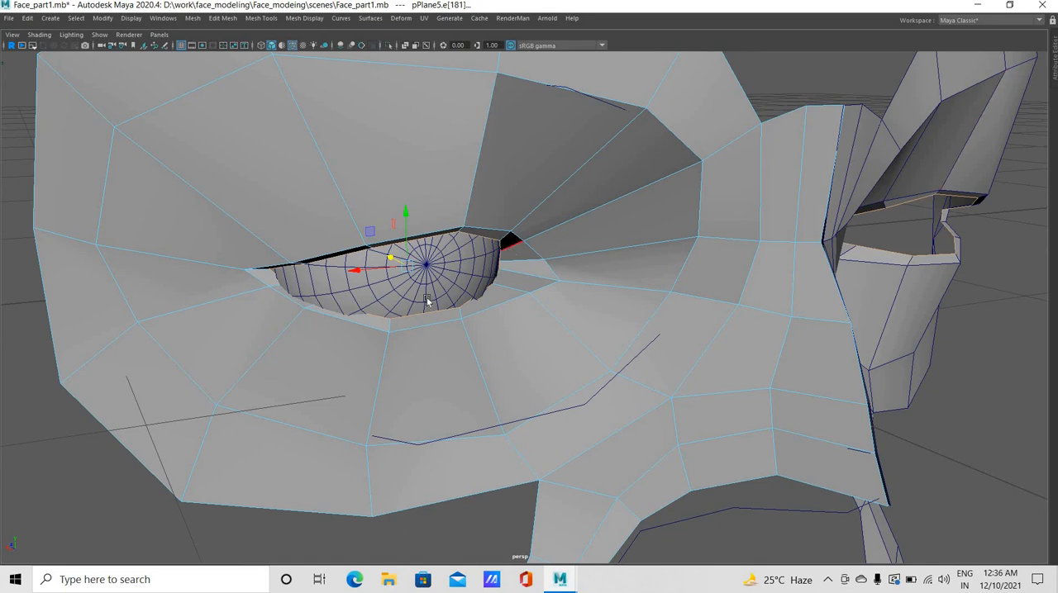
key(ctrl+e)
drag(405, 266, 369, 251)
key(w)
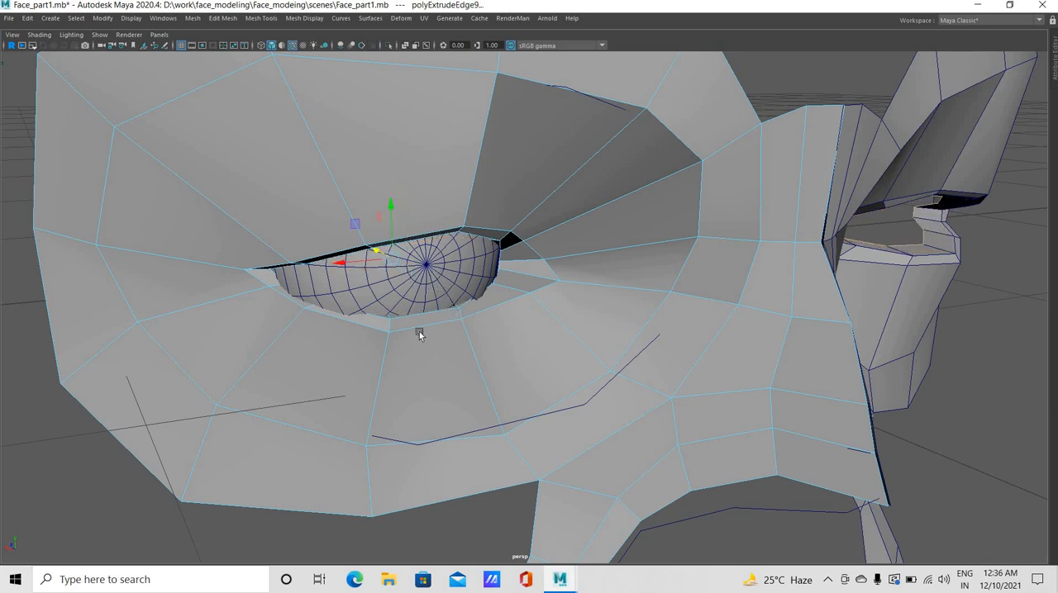
Adjust the short lower-lid rim edges at the outer eye corner, shifting them slightly outward, away from the nose
alt+drag(538, 328, 344, 293)
scroll(548, 347, up, 4)
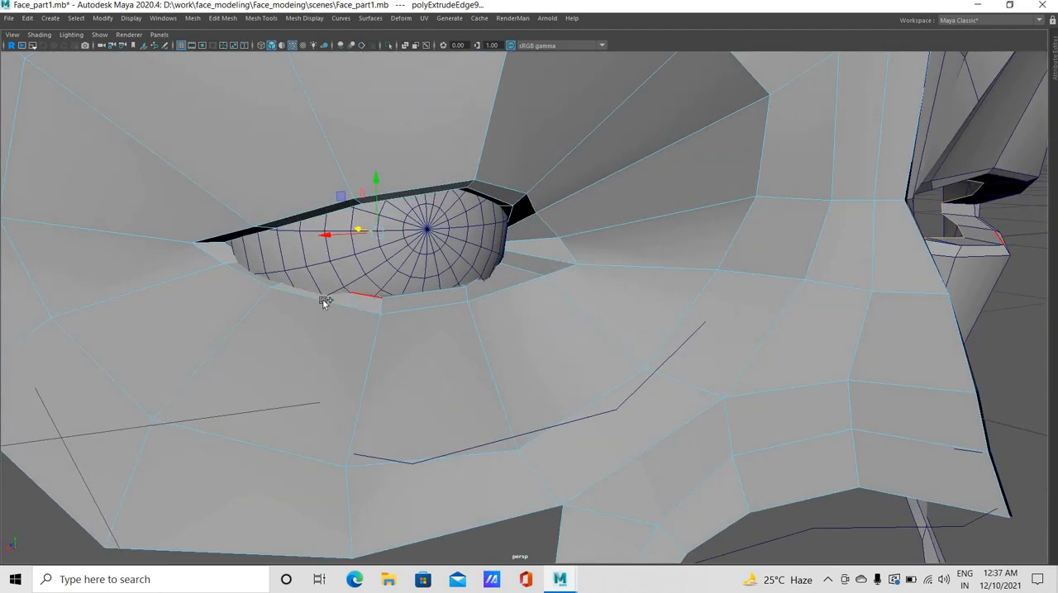
click(314, 302)
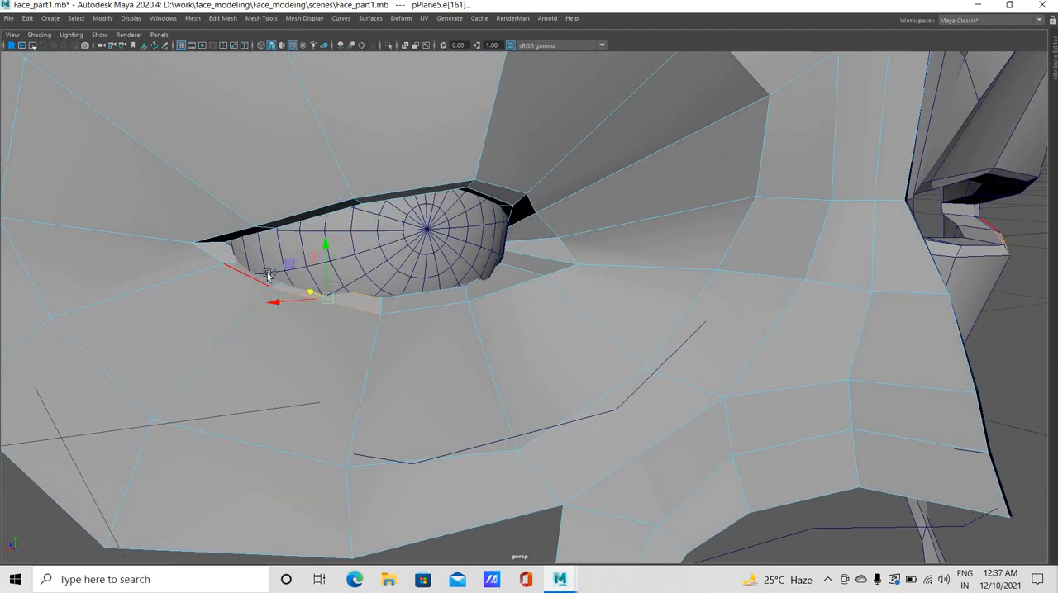
shift+click(265, 277)
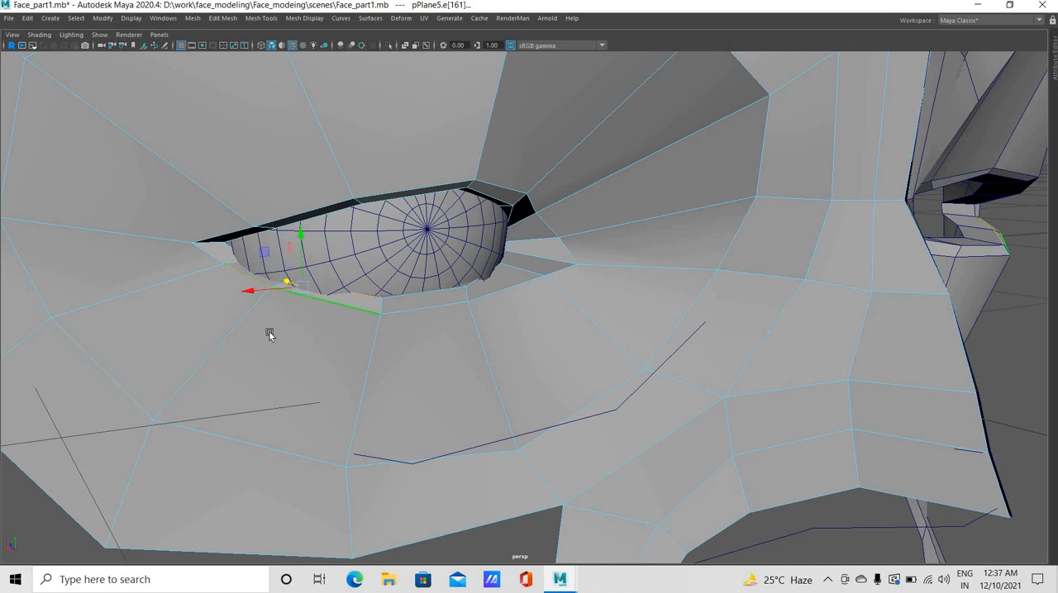
mouse_move(270, 333)
alt+mouse_down()
mouse_move(229, 286)
mouse_move(196, 315)
mouse_move(160, 309)
mouse_move(231, 328)
mouse_move(271, 318)
alt+mouse_up()
alt+drag(191, 238, 159, 253)
click(184, 232)
click(189, 252)
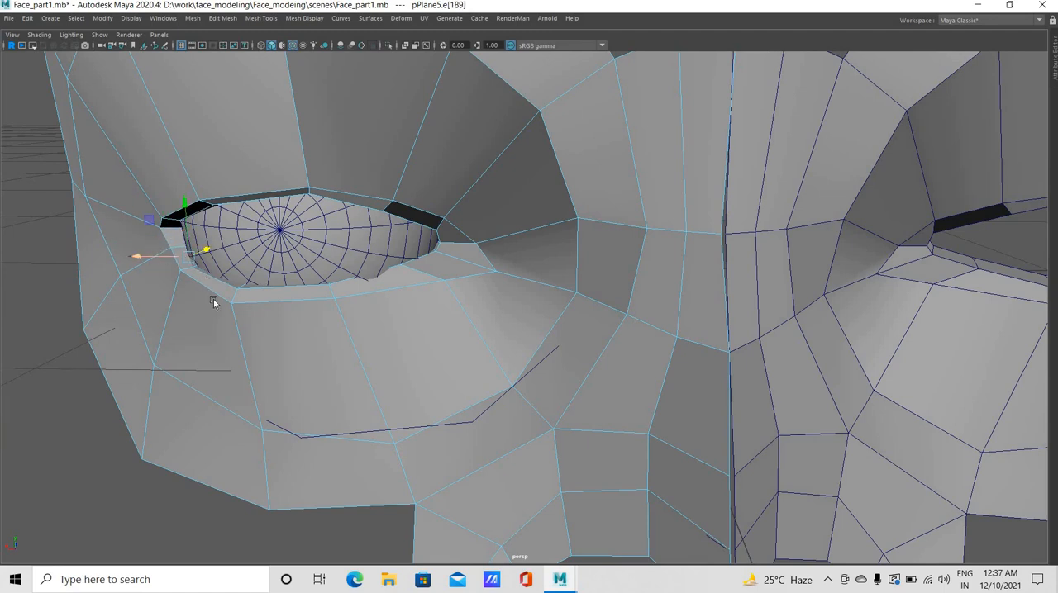
alt+drag(288, 319, 346, 319)
scroll(161, 245, up, 3)
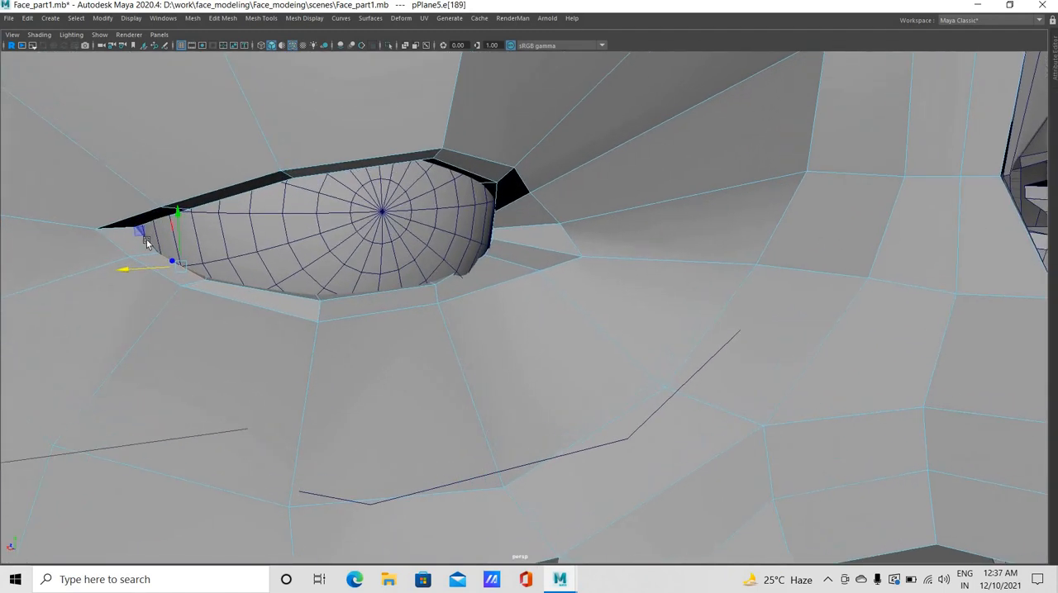
alt+drag(248, 306, 186, 308)
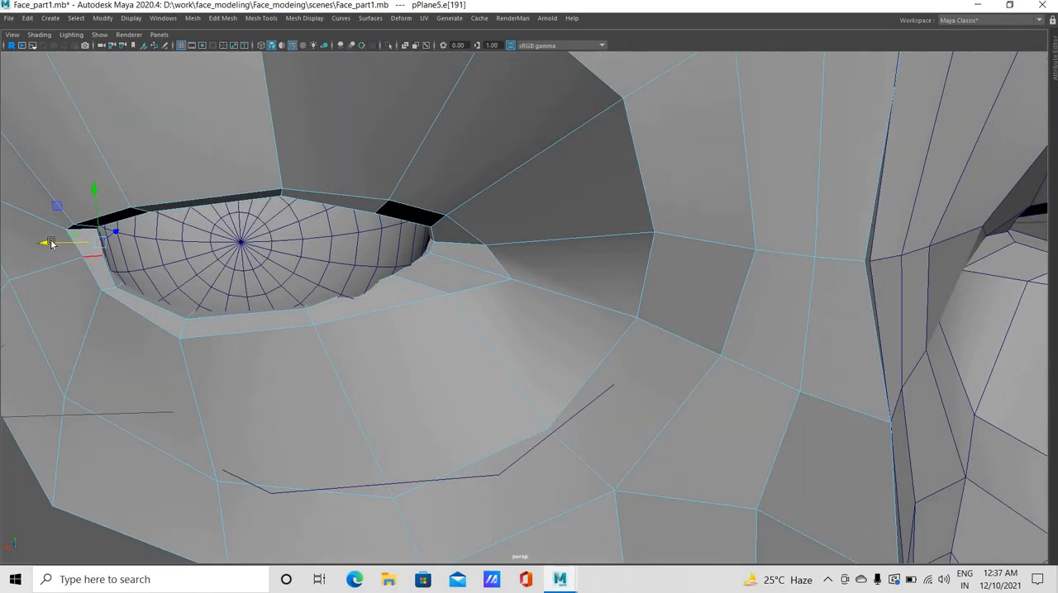
drag(49, 243, 45, 243)
Adjust the lower-lid rim vertices at the outer eye corner sideways against the eyeball, and return to the four-view layout
click(110, 307)
alt+drag(115, 277, 120, 163)
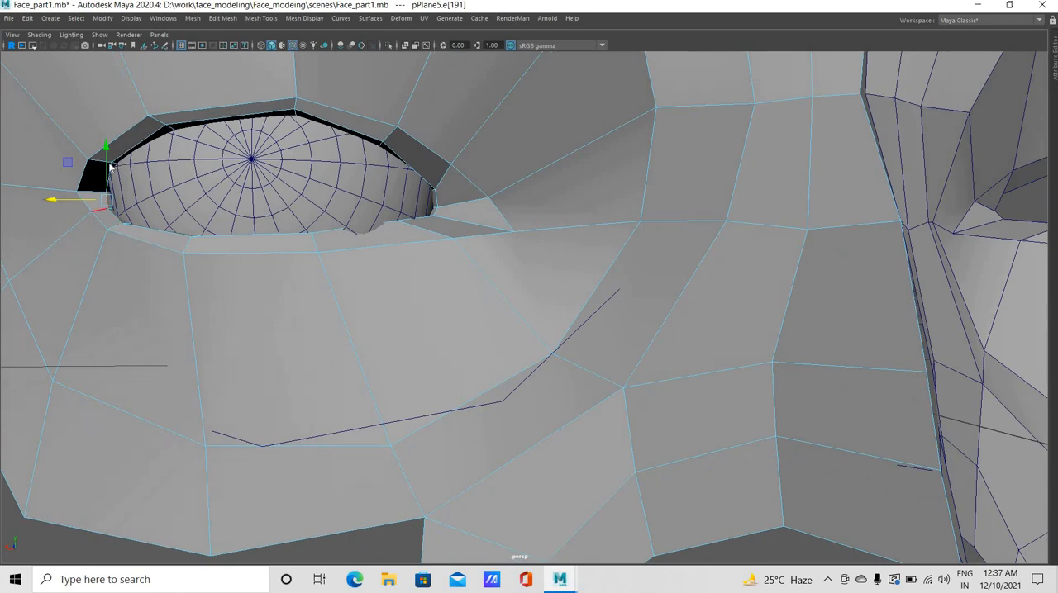
right_drag(113, 161, 65, 160)
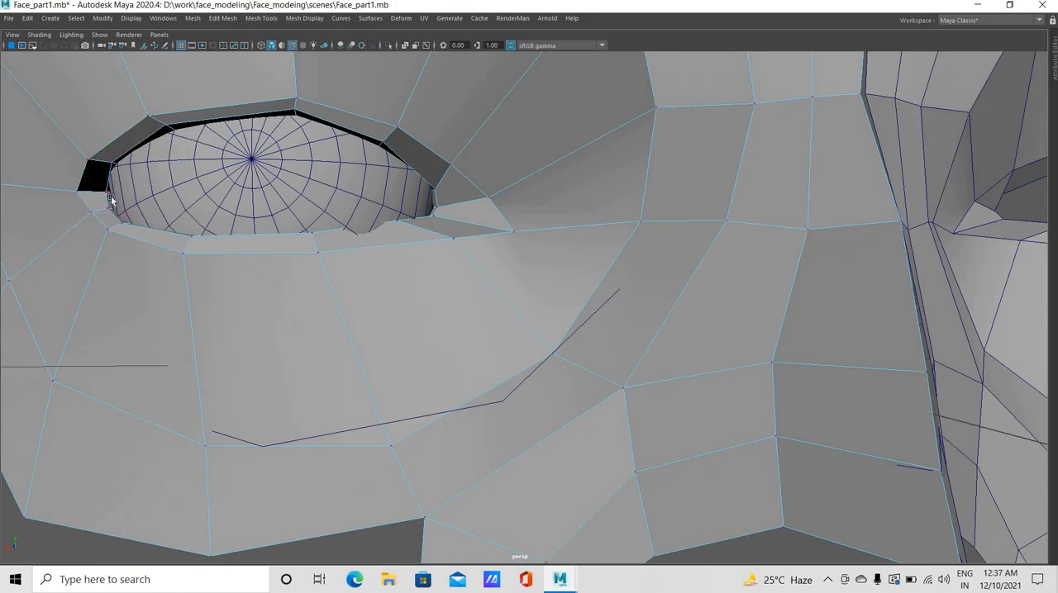
click(79, 190)
drag(54, 195, 96, 213)
click(107, 212)
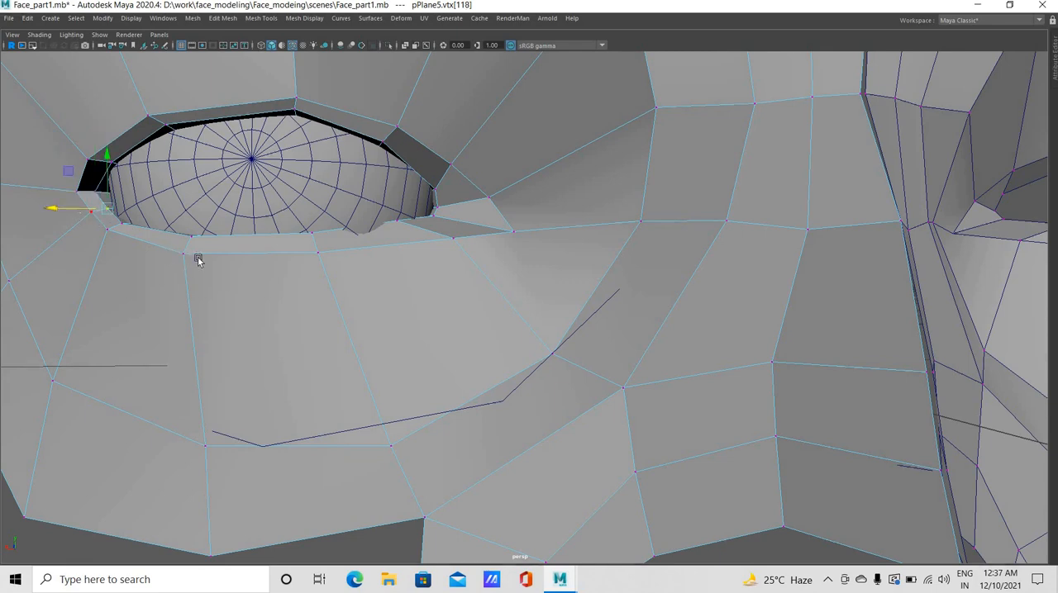
click(215, 278)
alt+drag(216, 278, 314, 171)
key(space)
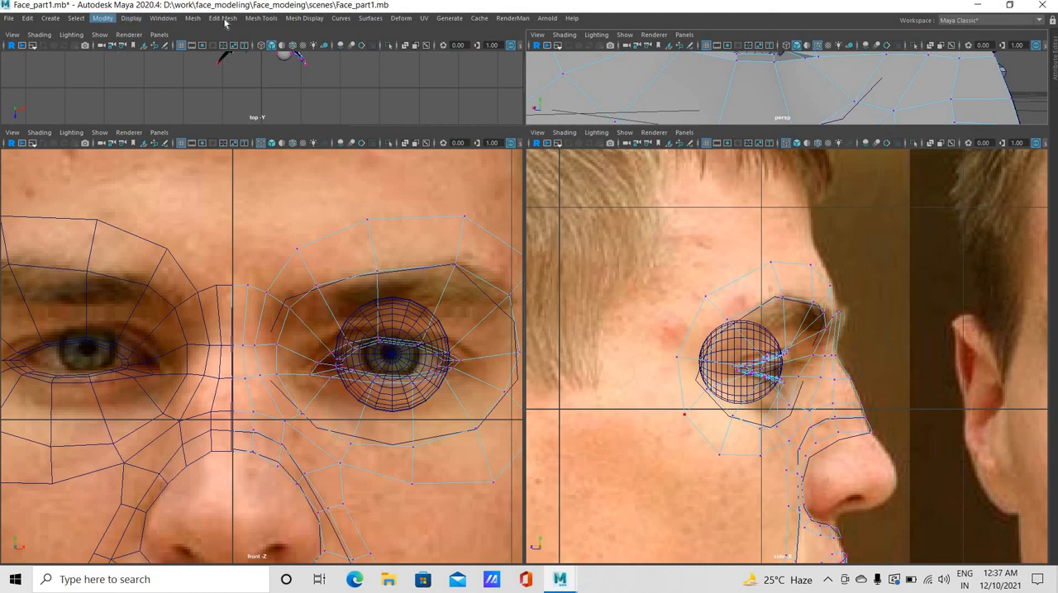
Insert an edge loop around the eye between the eyelid rim and the surrounding socket loop
click(260, 18)
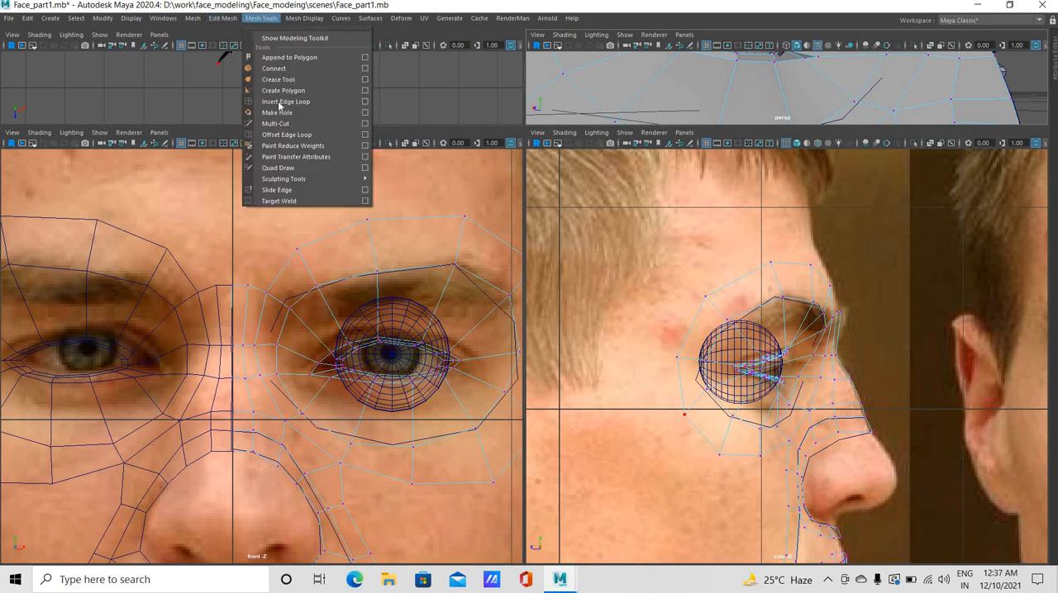
click(285, 101)
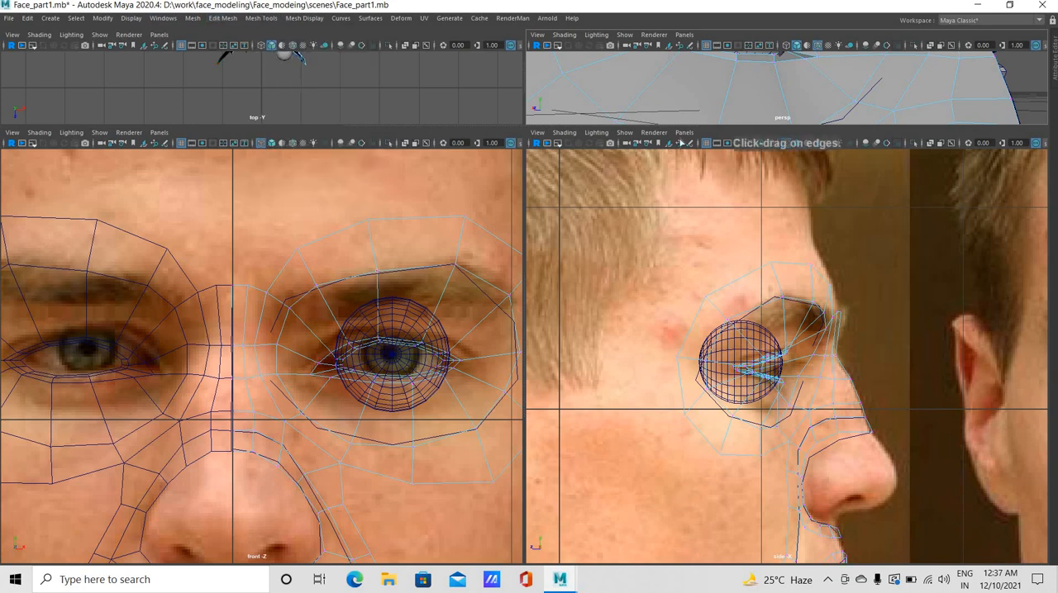
key(space)
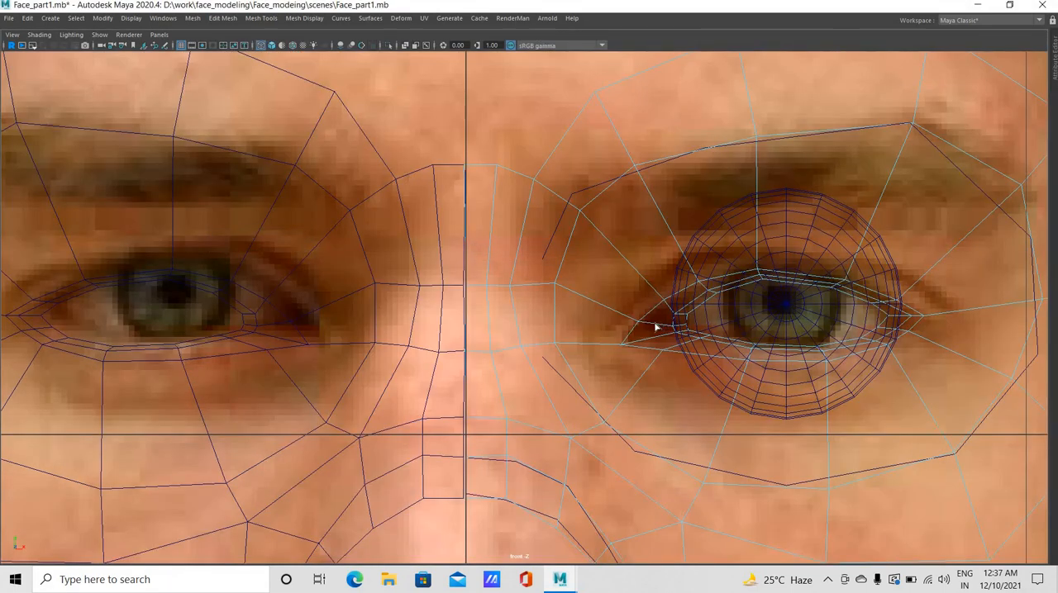
click(655, 328)
drag(655, 310, 621, 310)
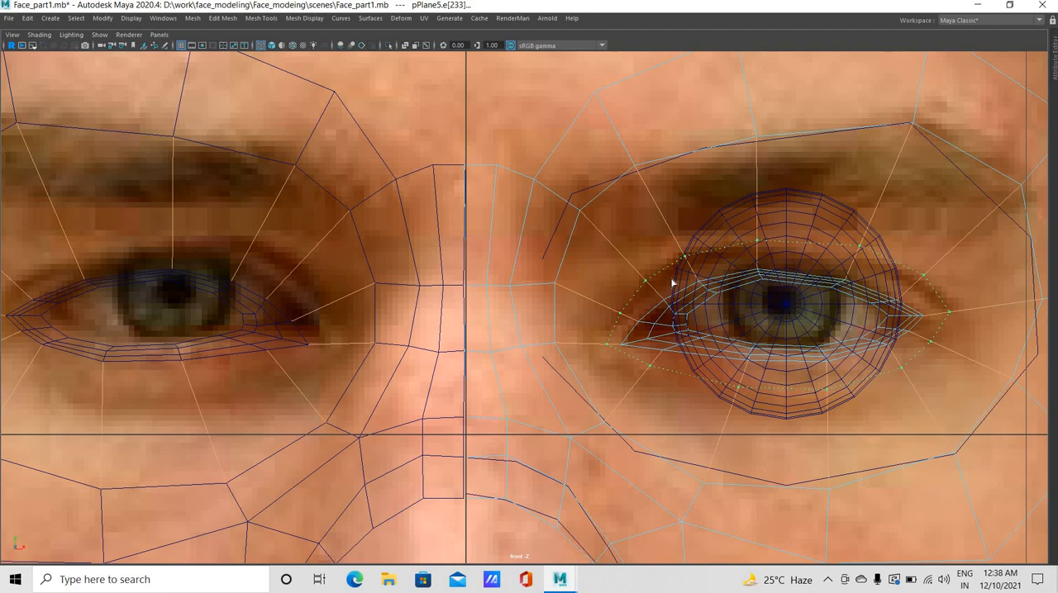
drag(671, 283, 672, 283)
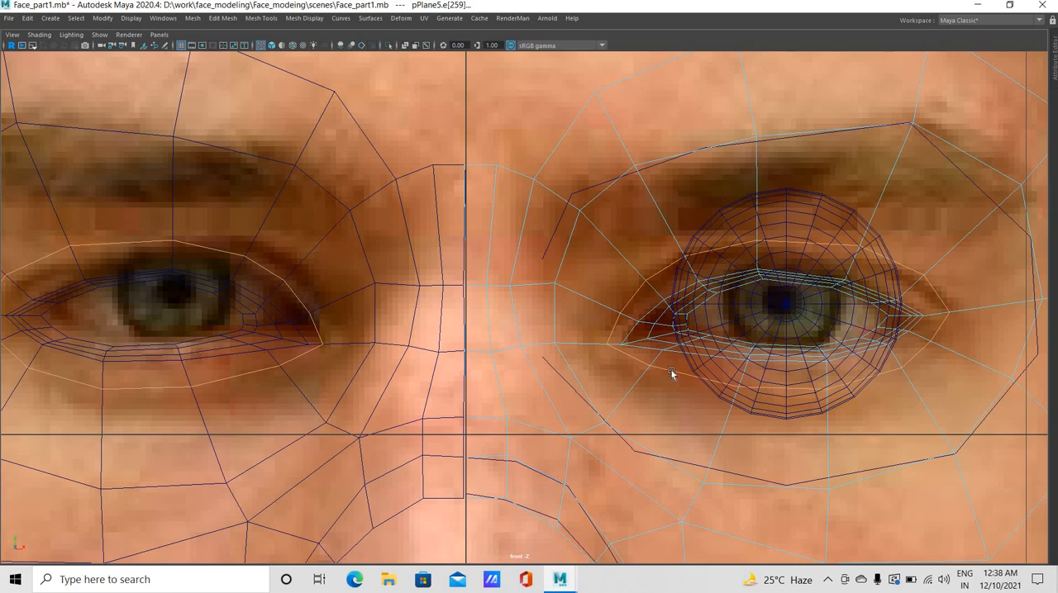
Move the new loop's inner-corner and inner lower-lid vertices outward and down to widen the loop around the eye in front view
key(w)
mouse_move(667, 368)
right_down()
mouse_move(644, 384)
mouse_move(655, 364)
right_up()
click(646, 369)
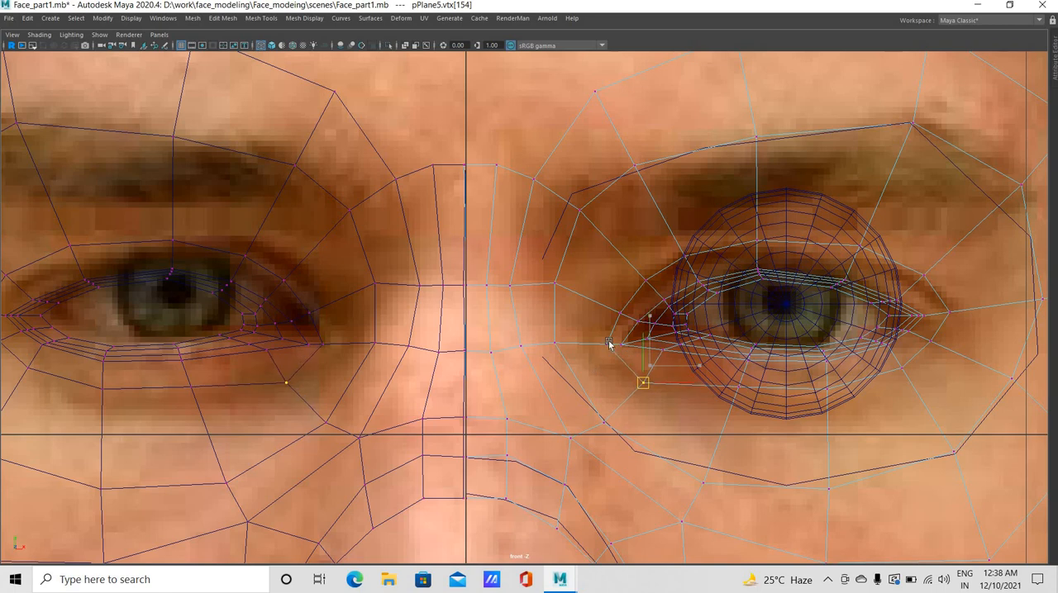
click(588, 354)
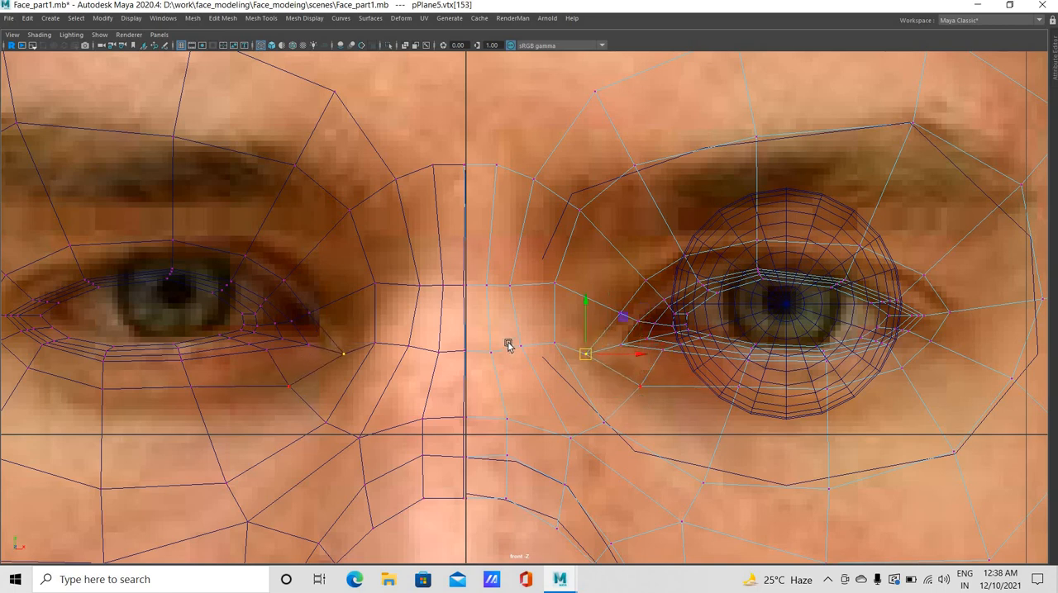
middle_drag(682, 402, 725, 406)
click(639, 386)
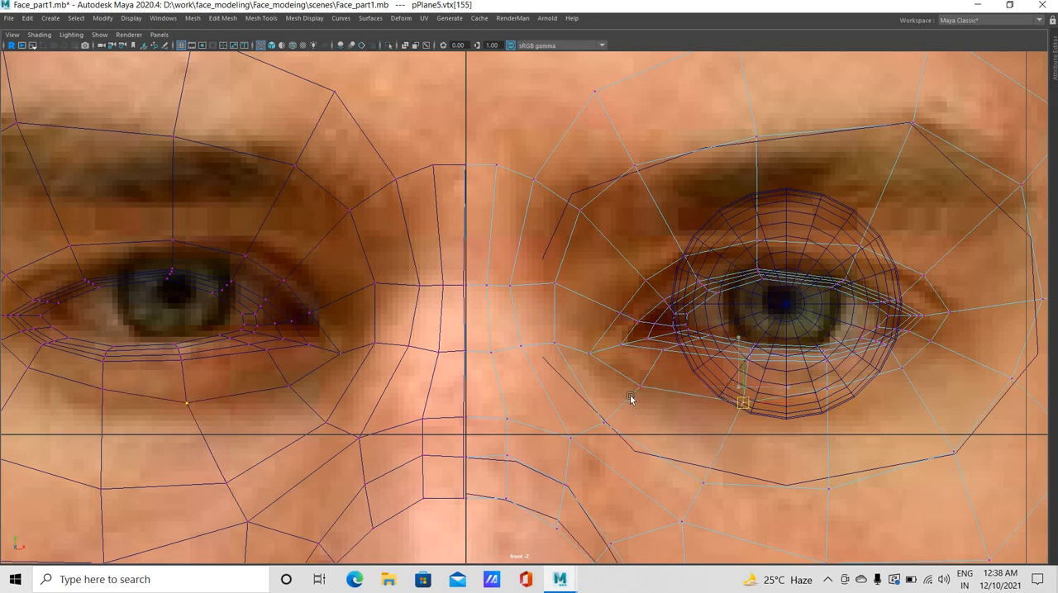
Spread the new loop's outer lower-lid and outer-corner vertices down and away from the nose in front view
click(829, 391)
middle_drag(895, 393, 896, 422)
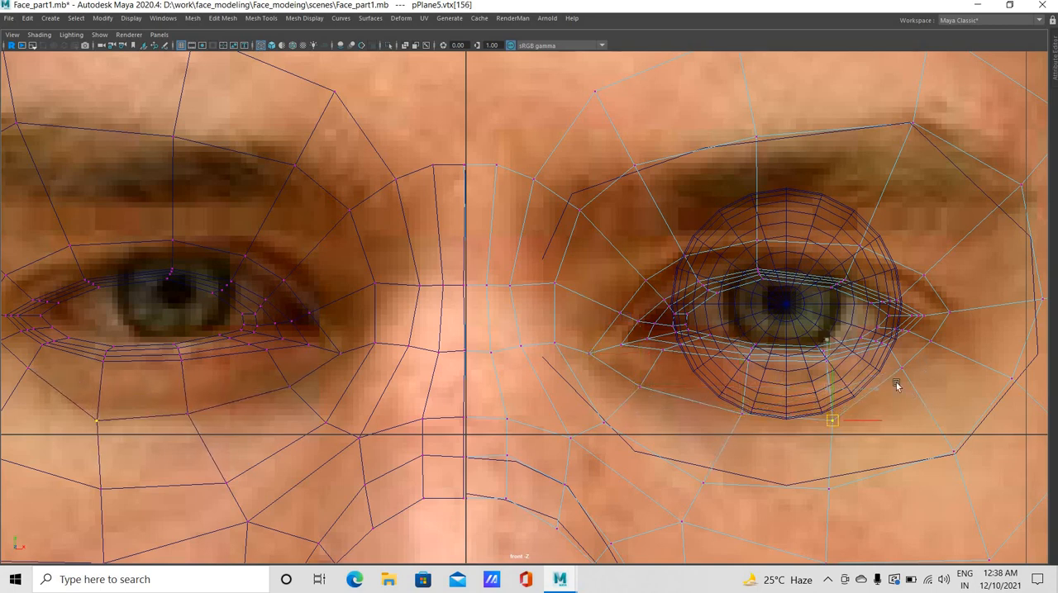
click(917, 378)
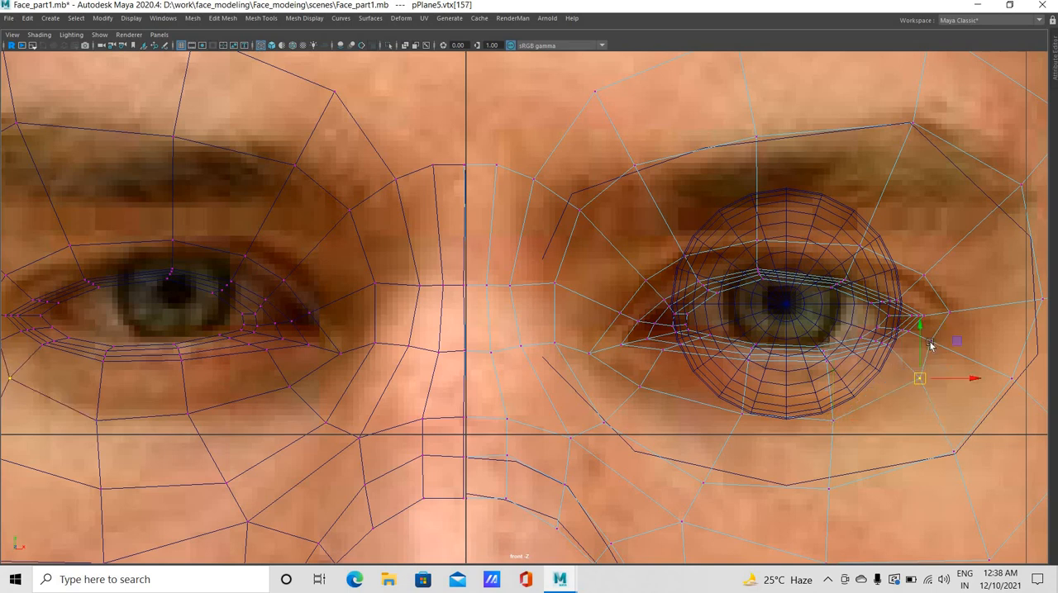
click(932, 341)
middle_drag(922, 308, 954, 320)
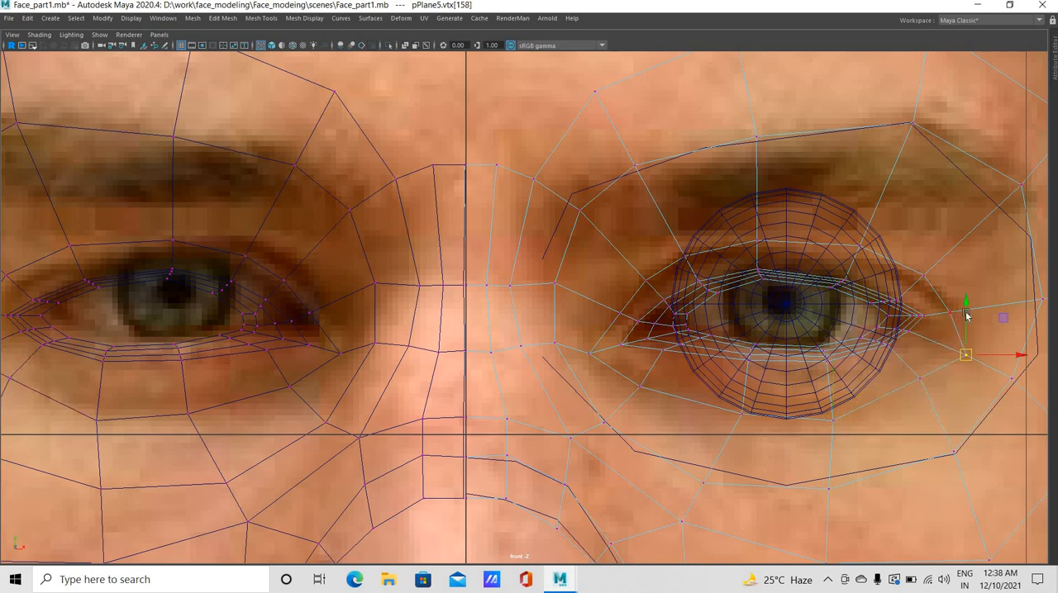
click(948, 314)
middle_drag(956, 389, 968, 384)
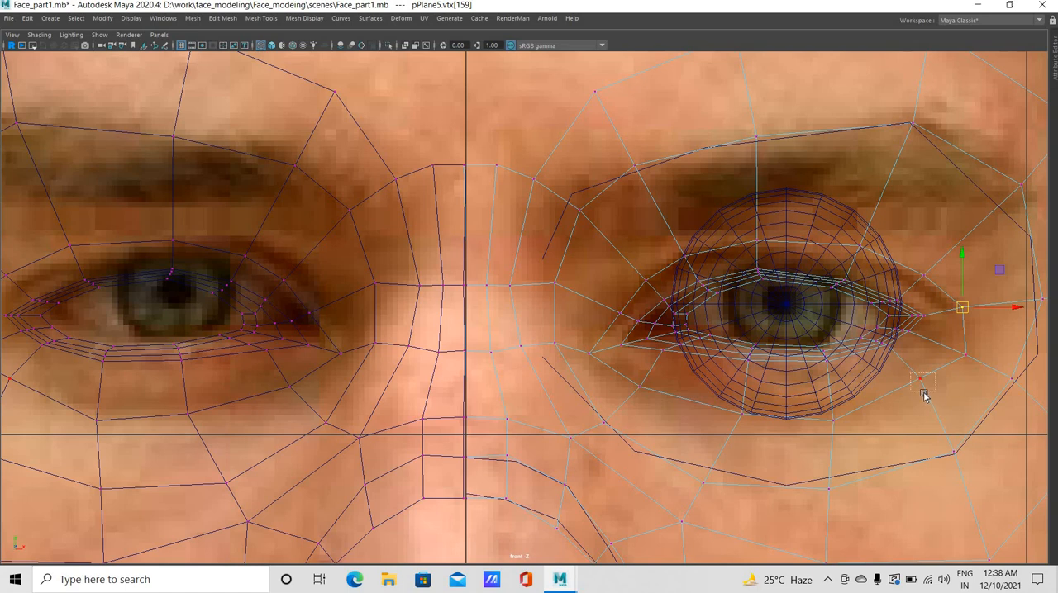
click(923, 394)
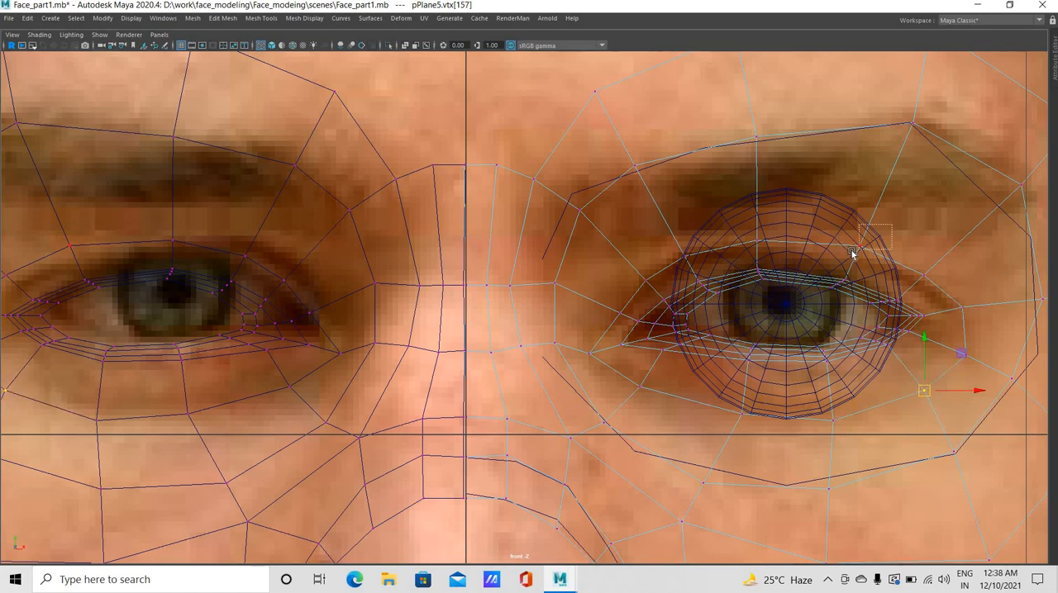
Adjust the new loop's two outer upper-lid vertices, lowering the inner one slightly to follow the lid crease
drag(852, 251, 845, 259)
middle_drag(852, 248, 851, 257)
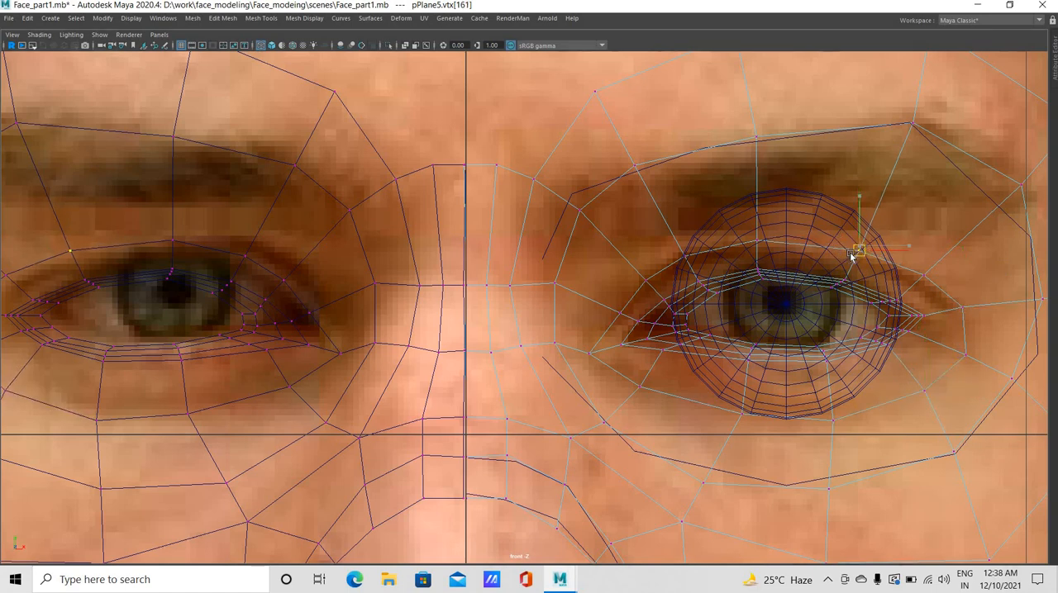
click(923, 276)
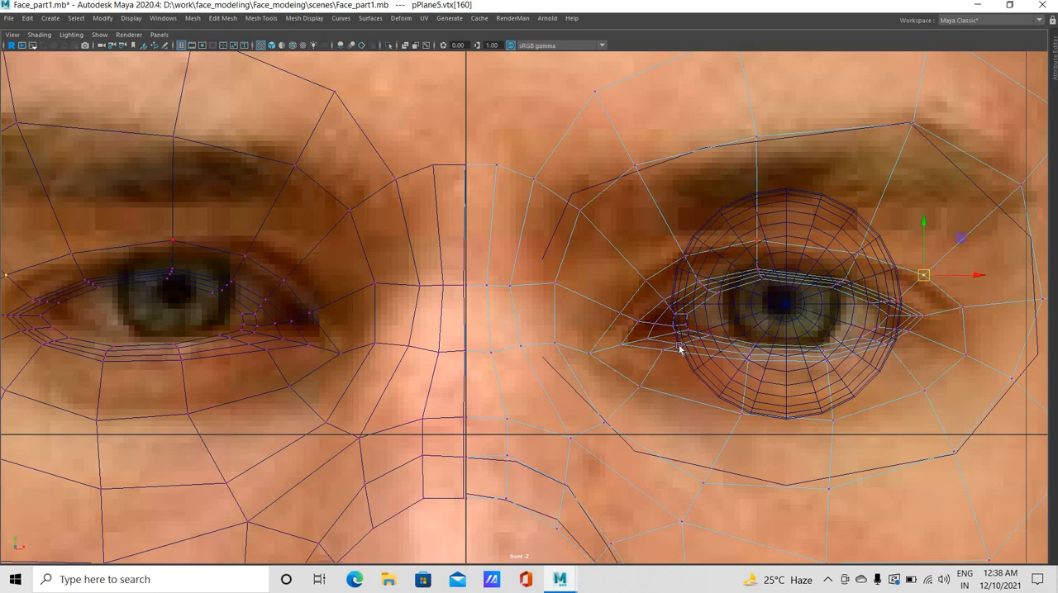
In the side view, pull the outermost socket ring's two rearmost vertices back toward the temple and slightly down
key(space)
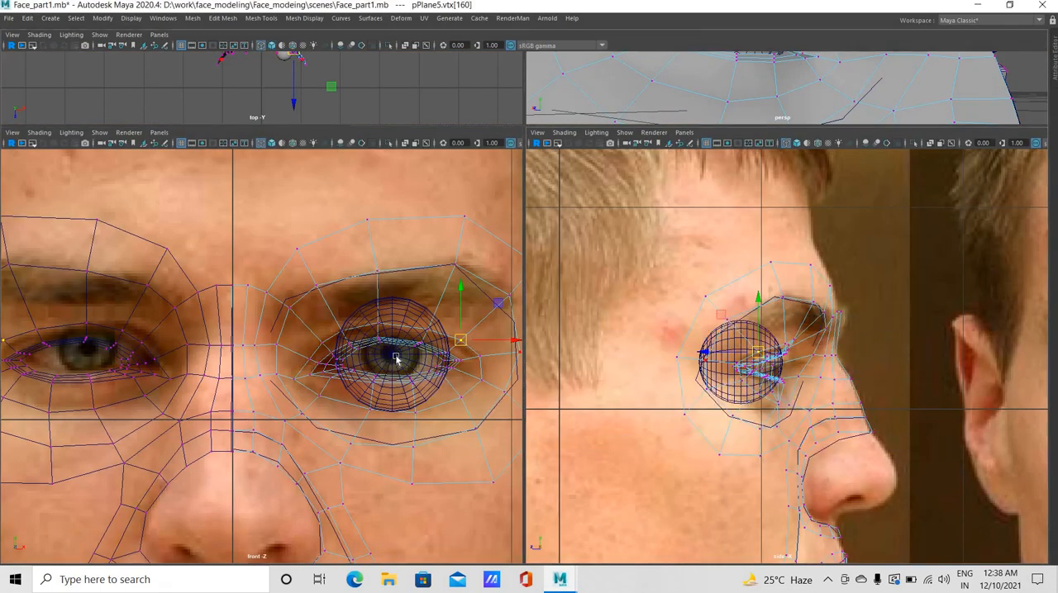
key(space)
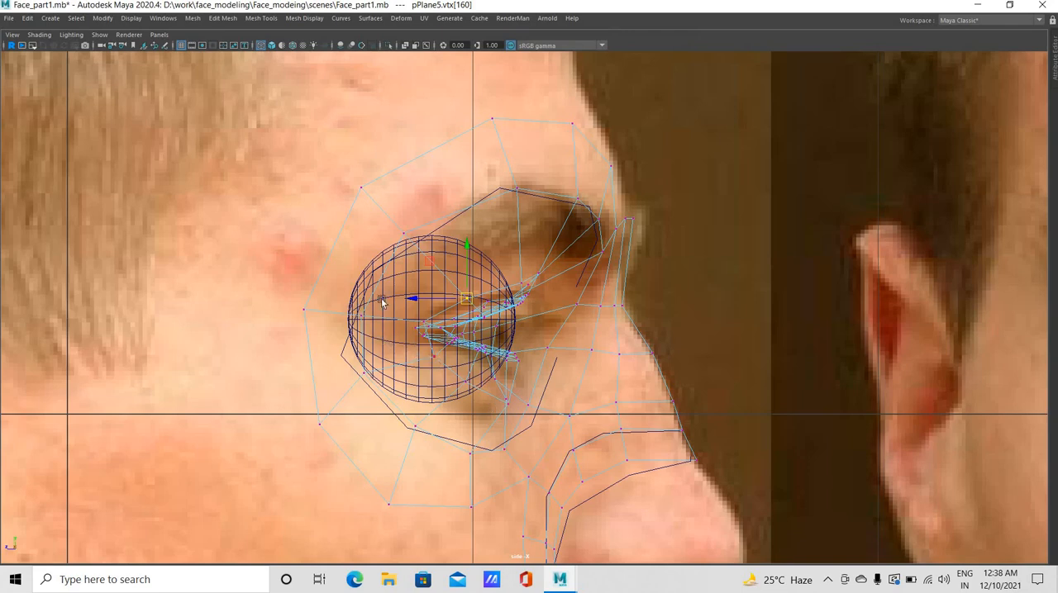
drag(267, 330, 372, 299)
drag(284, 314, 266, 315)
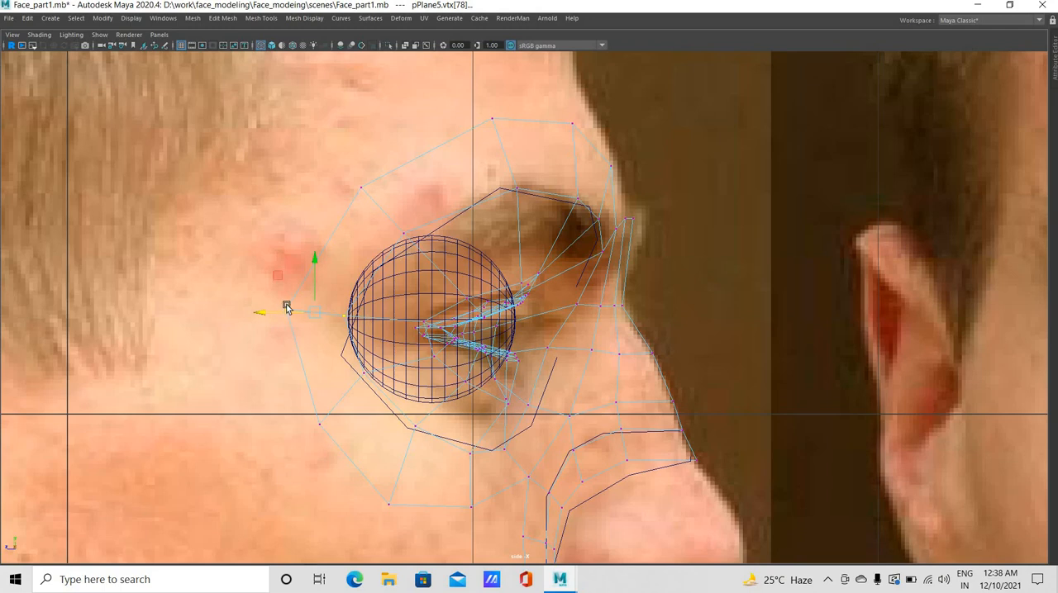
drag(270, 289, 265, 320)
mouse_move(295, 414)
mouse_down()
mouse_move(305, 449)
mouse_move(362, 496)
mouse_move(290, 433)
mouse_up()
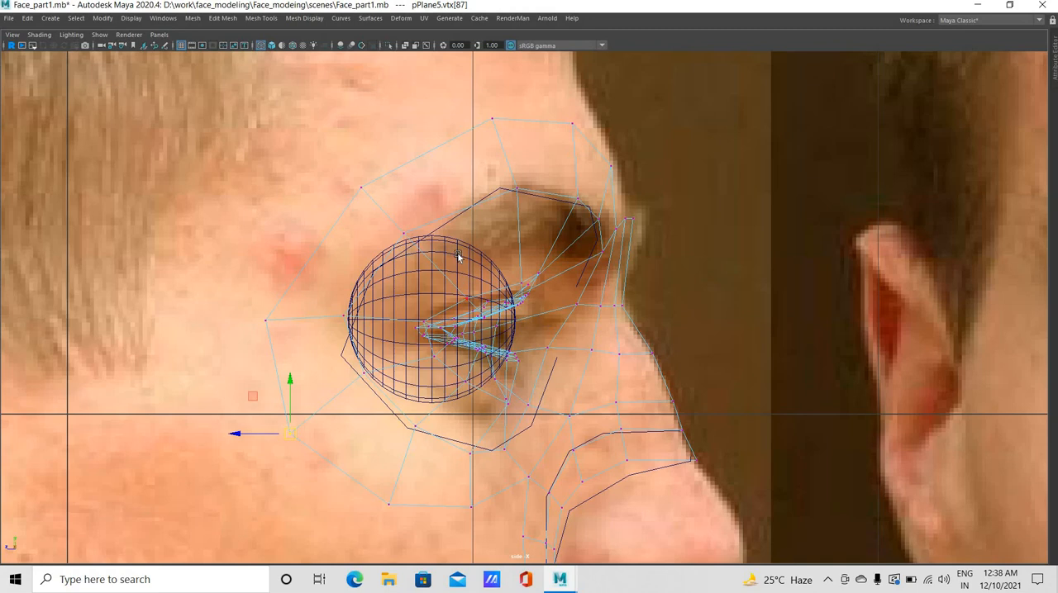
Hide the eyeball sphere to clear the side view of the eyelid mesh
drag(451, 273, 477, 308)
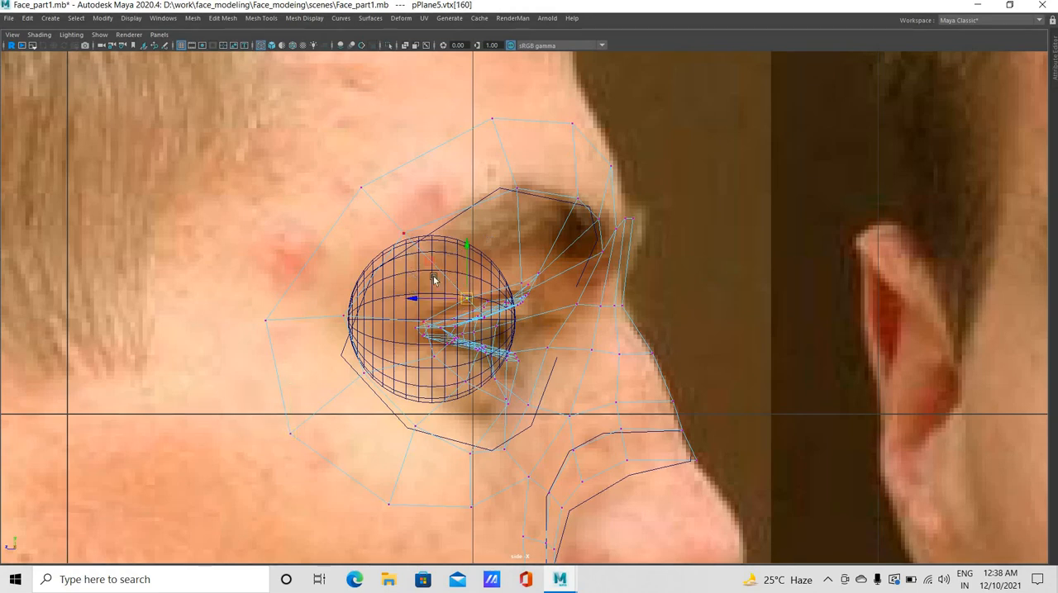
right_drag(434, 280, 363, 273)
click(405, 329)
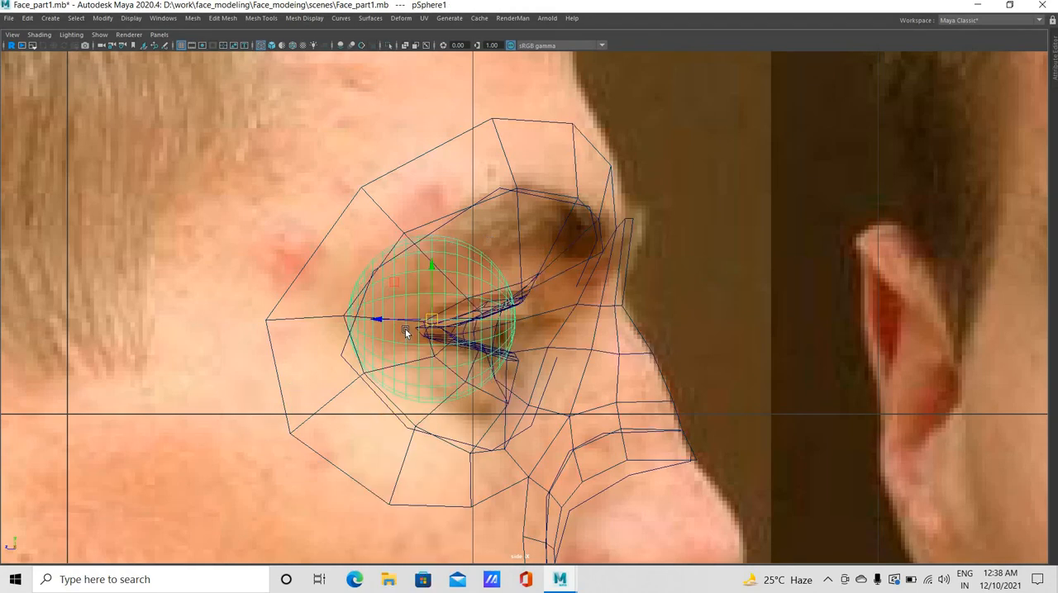
key(ctrl+h)
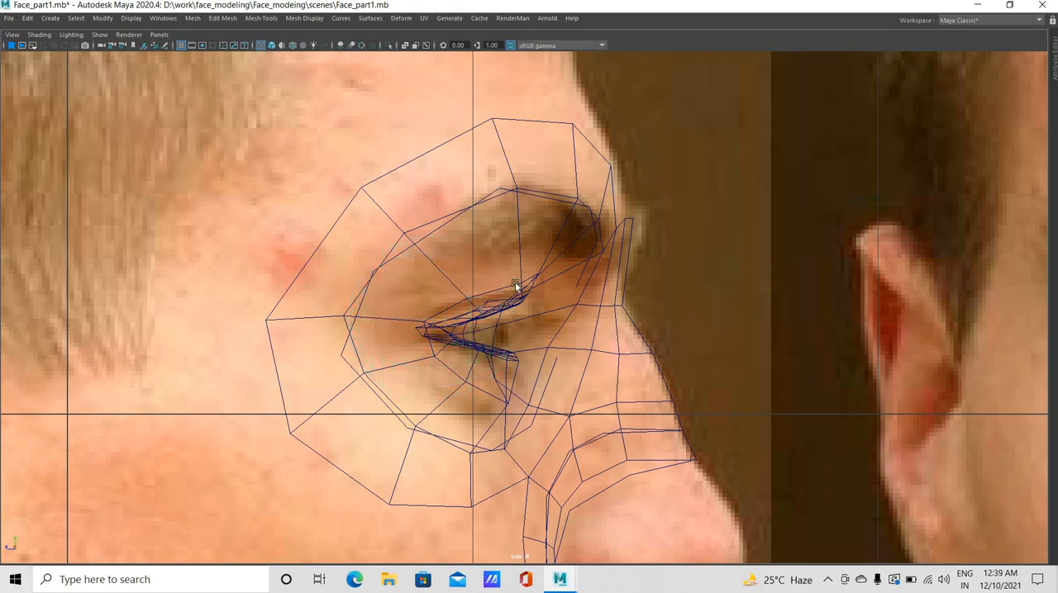
Lower the new loop's middle upper-lid vertex and nudge its outer upper-lid vertex slightly back in side view
right_drag(482, 299, 532, 291)
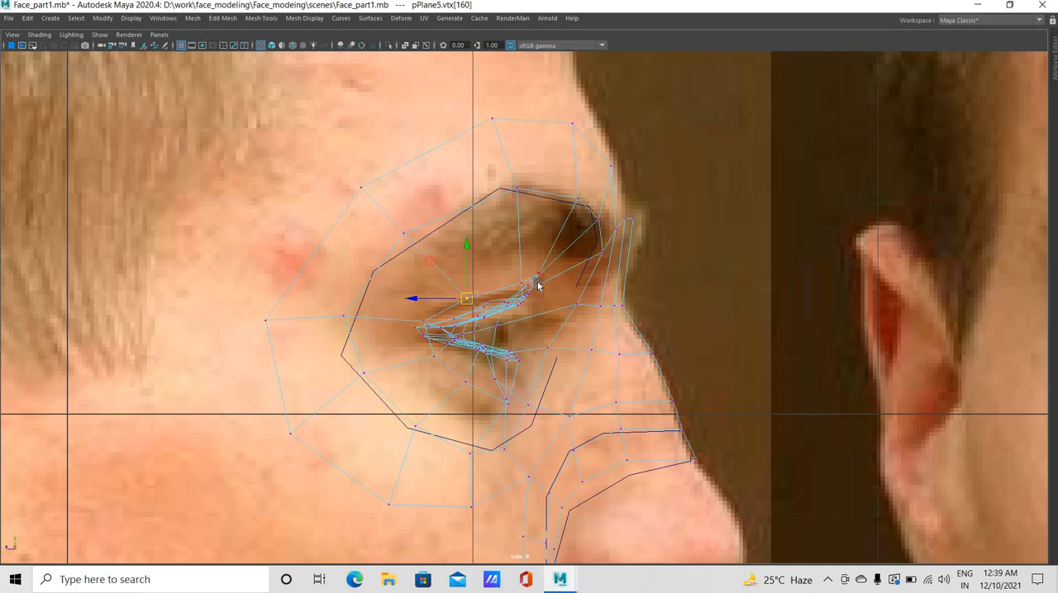
click(537, 285)
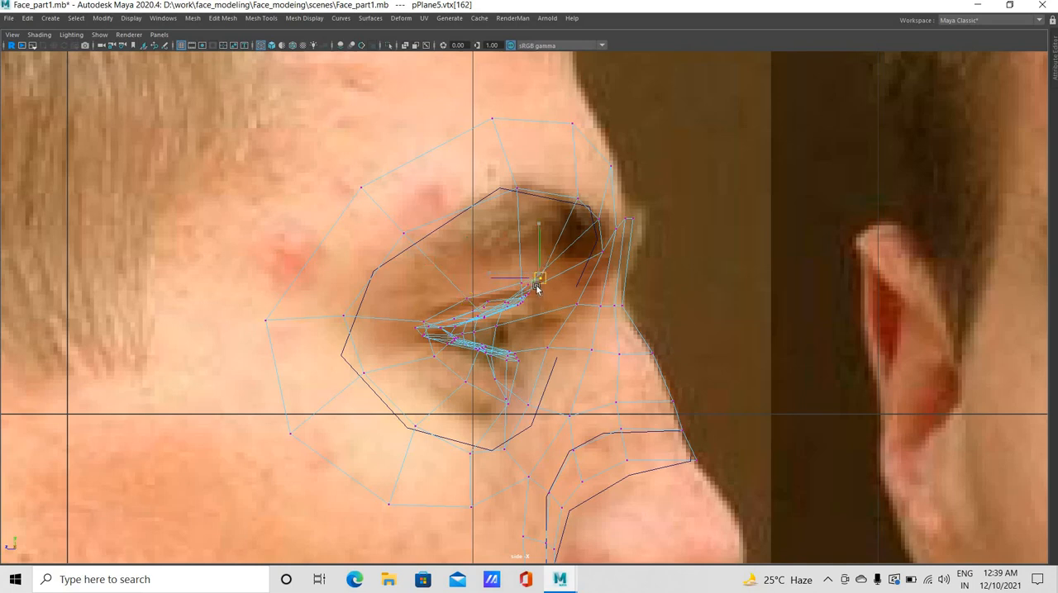
click(464, 301)
drag(466, 300, 463, 300)
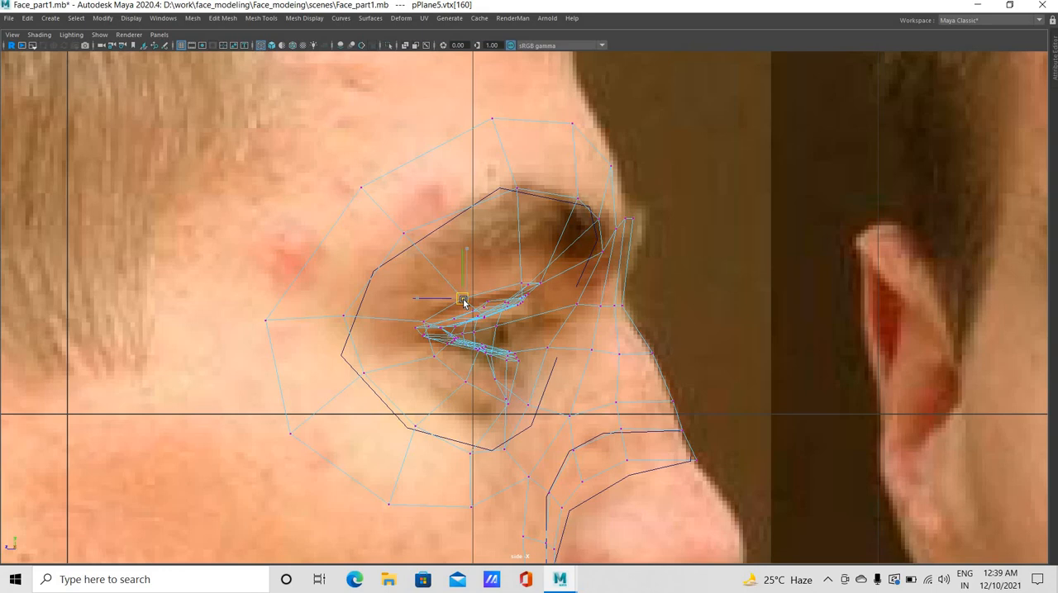
Move the new loop's vertex at the outer eye corner and the one below it back toward the temple
click(403, 335)
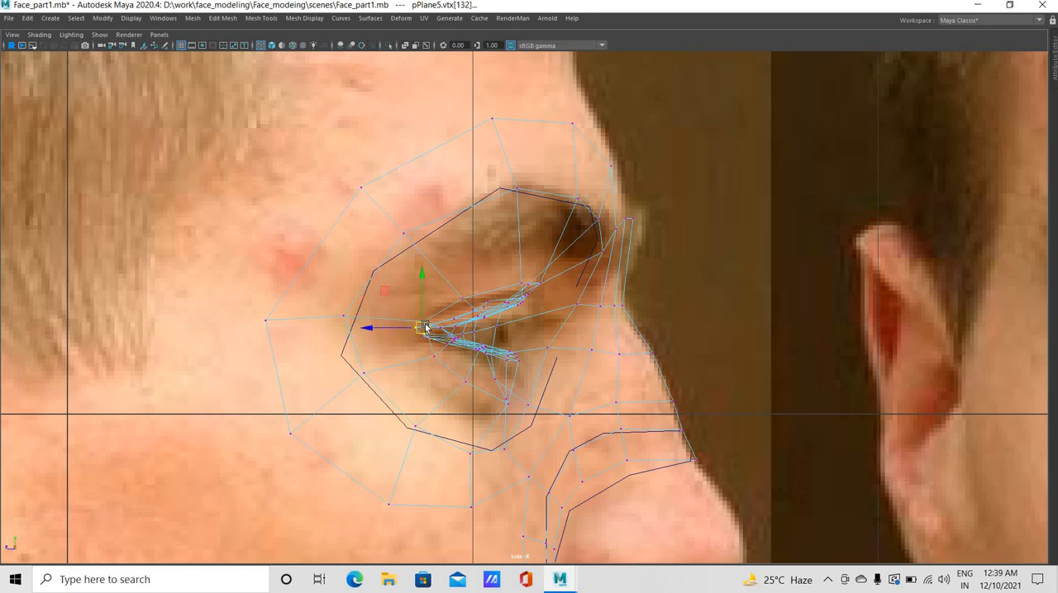
click(419, 322)
click(403, 332)
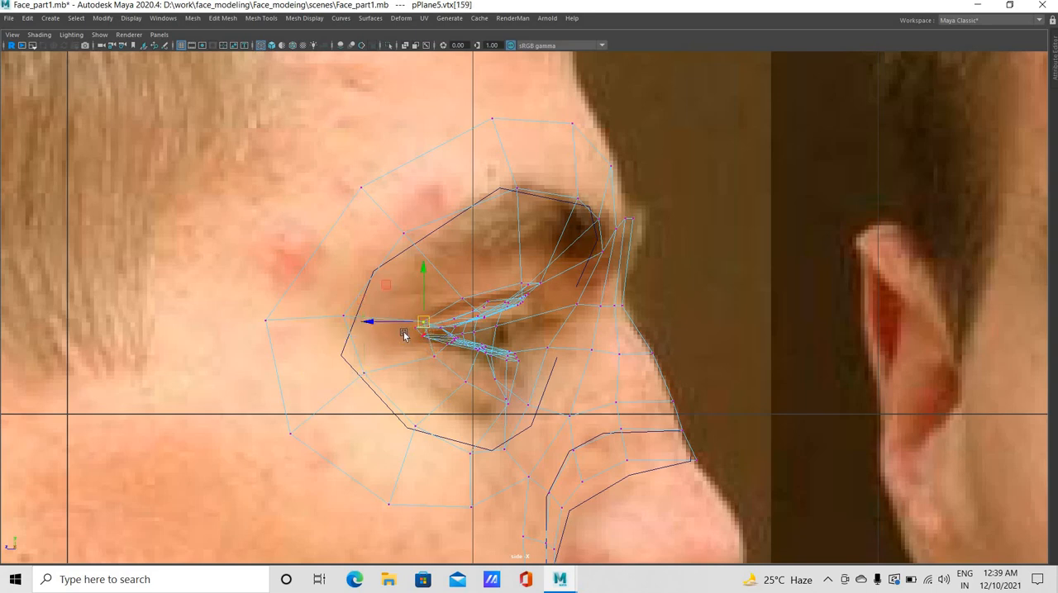
click(404, 371)
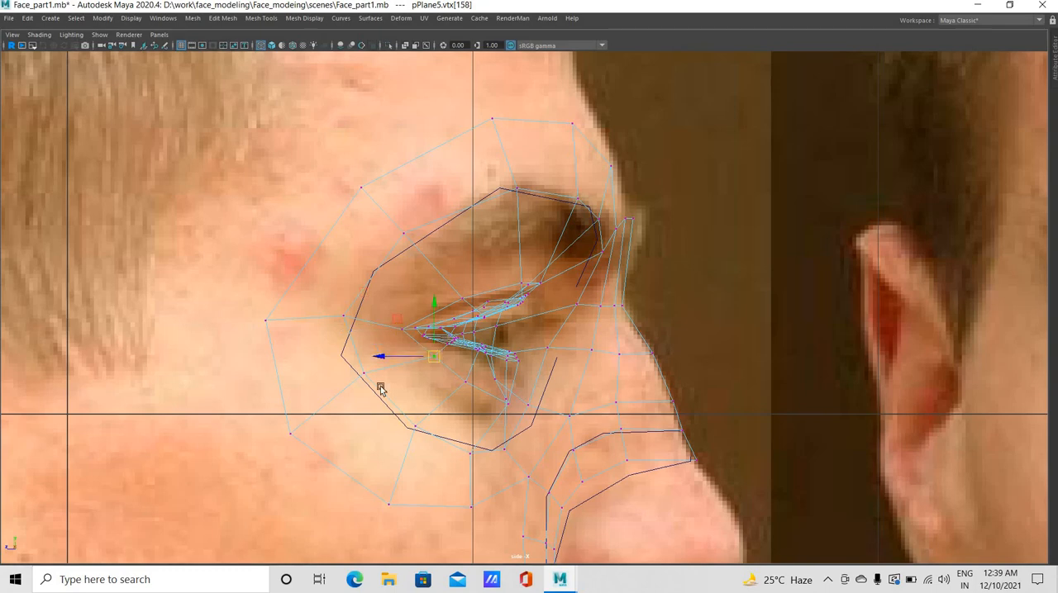
Lower the inner socket loop's two vertices below the outer eye corner, shifting the rear one back
drag(365, 374, 347, 394)
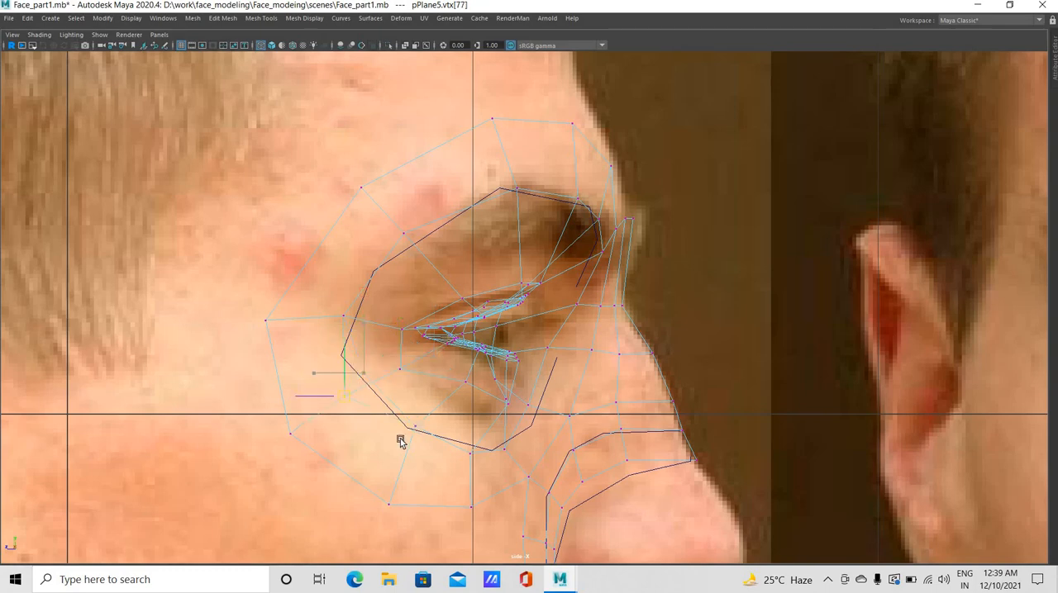
click(417, 431)
middle_drag(462, 428, 466, 441)
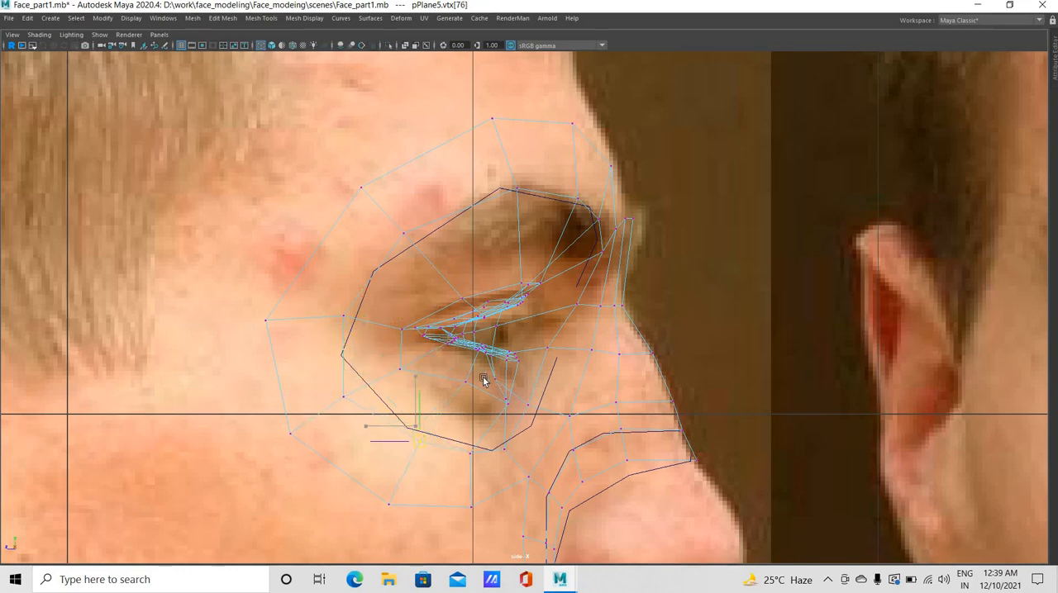
Reposition the new loop's lower-lid vertices in side view to form an even curve beneath the eye
drag(477, 377, 461, 397)
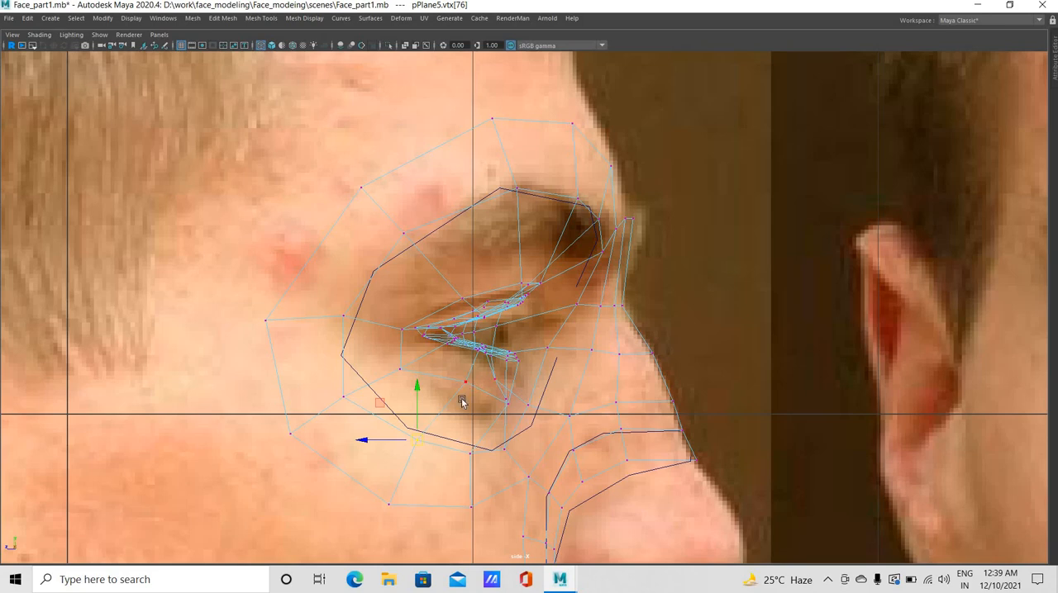
click(508, 405)
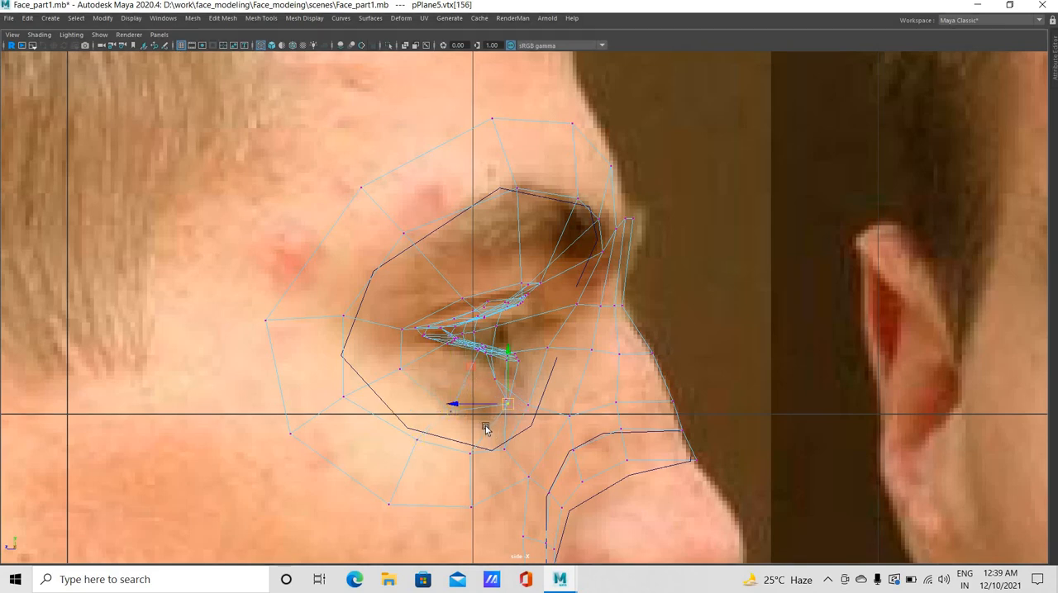
drag(507, 405, 484, 425)
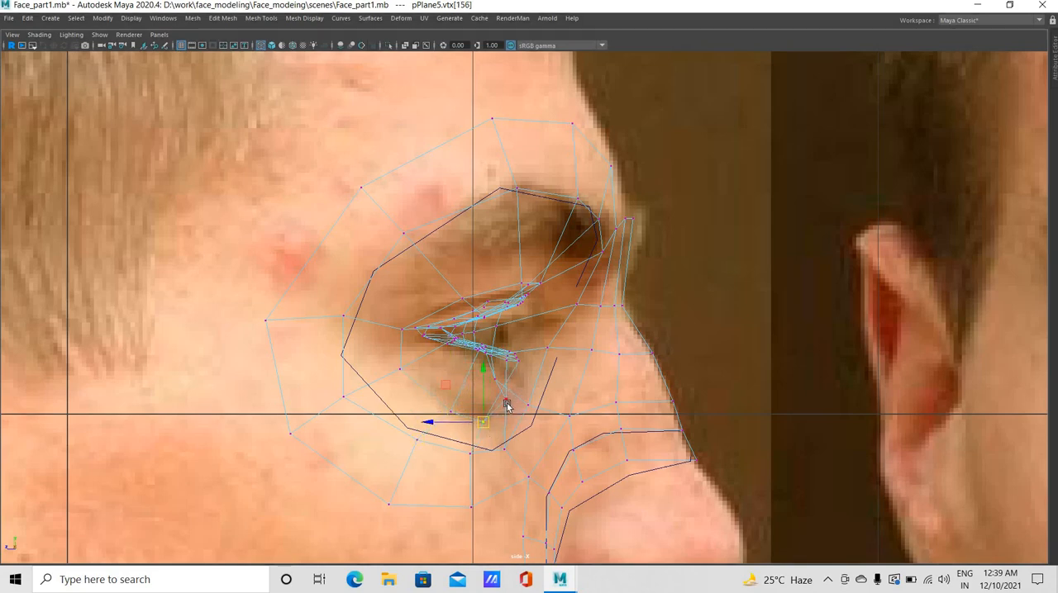
click(506, 406)
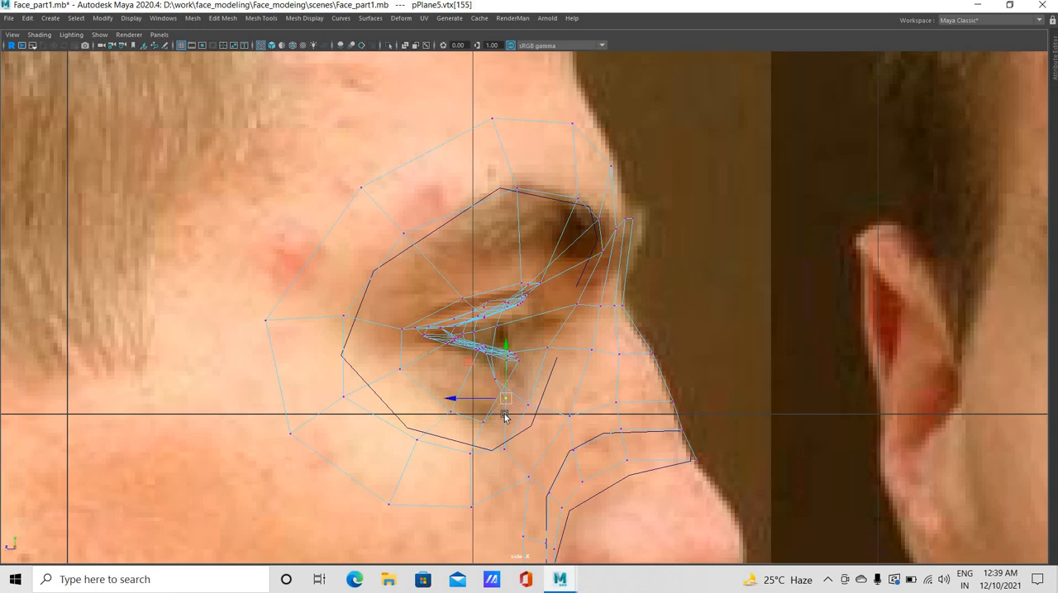
click(511, 384)
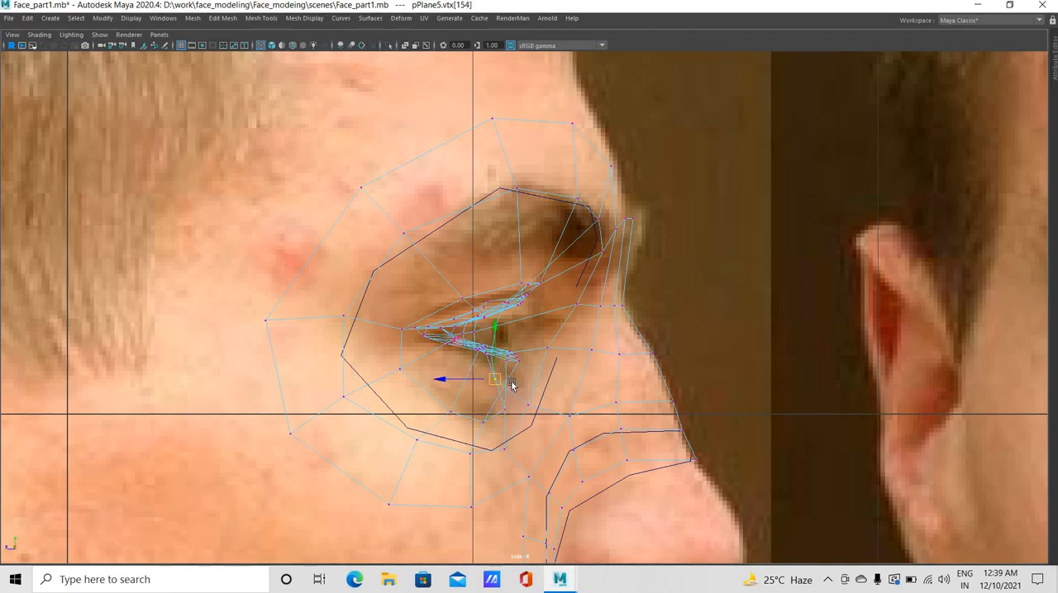
mouse_move(495, 382)
mouse_down()
mouse_move(518, 387)
mouse_move(510, 391)
mouse_up()
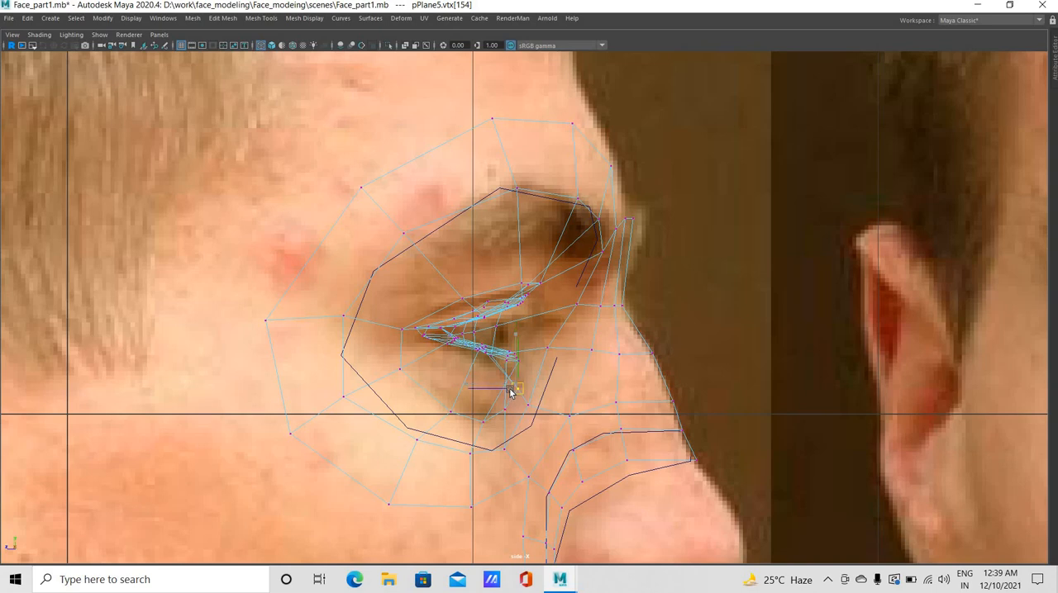
Nudge the new loop's upper-lid vertices in side view and spread the two vertices beyond the outer brow apart
click(535, 289)
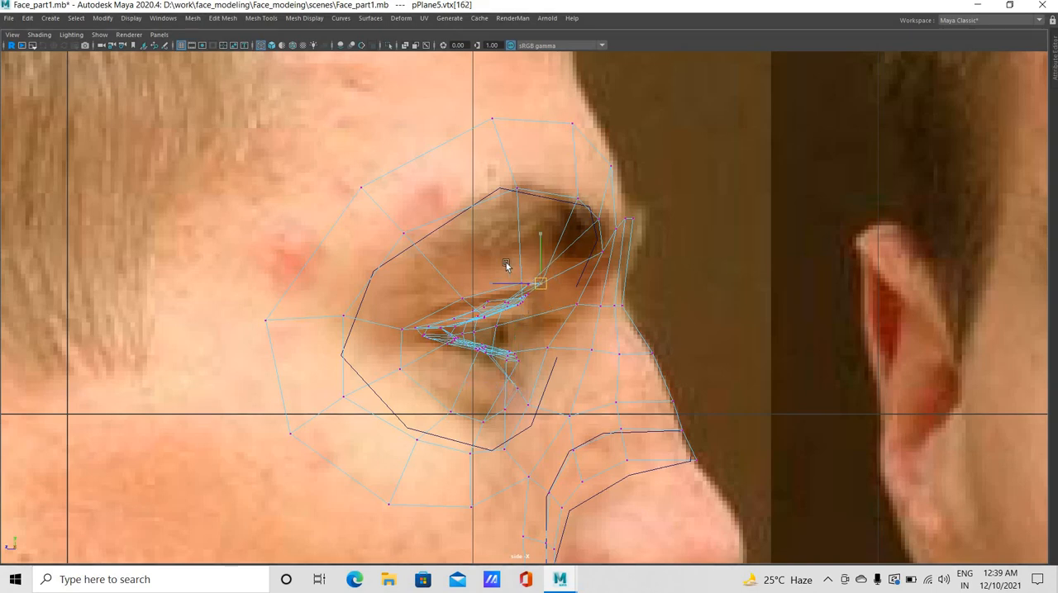
click(521, 290)
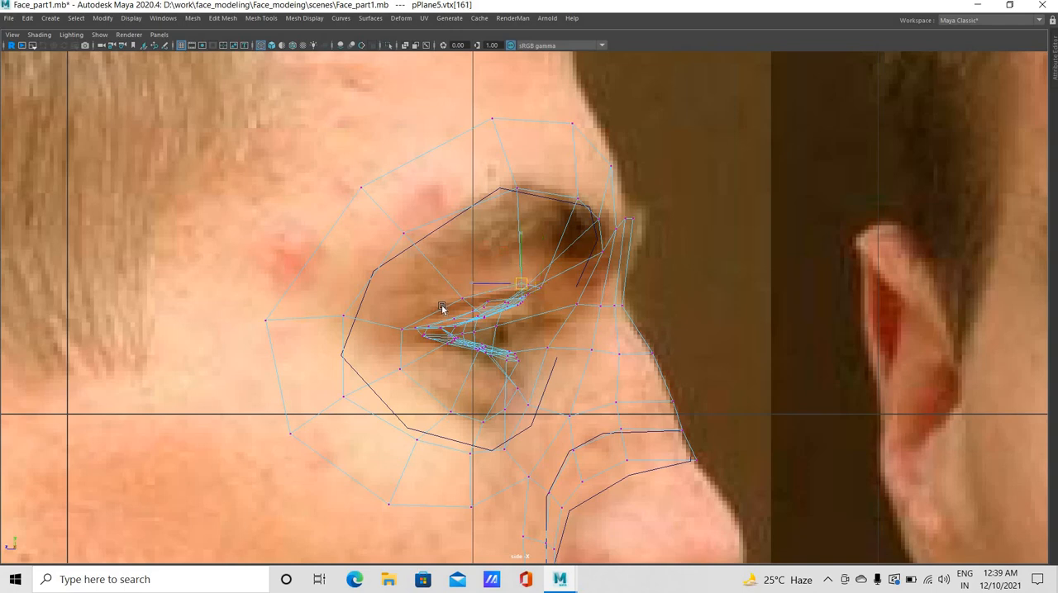
click(403, 233)
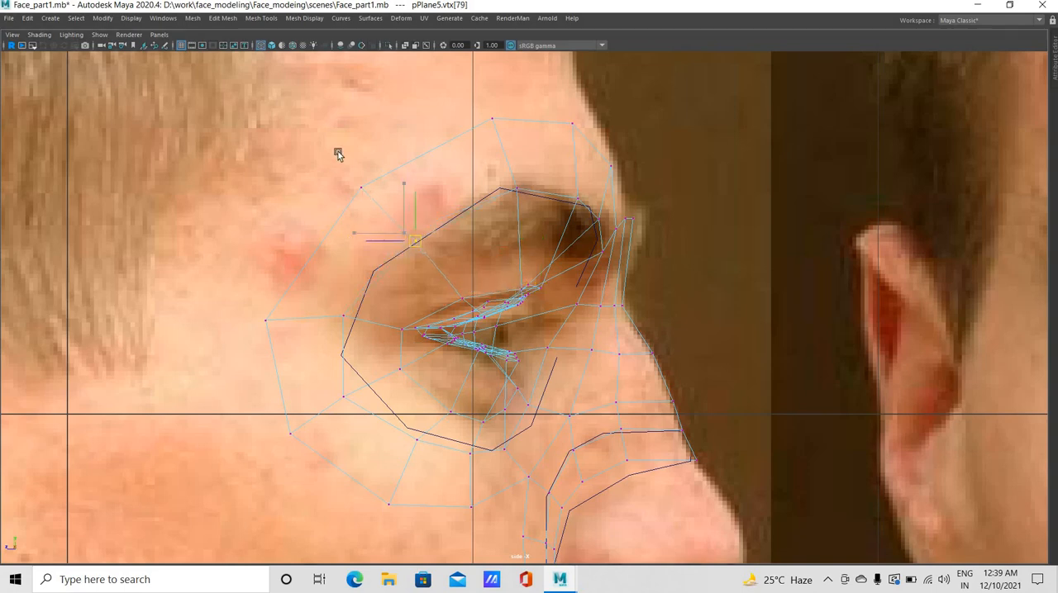
click(361, 187)
drag(361, 188, 351, 180)
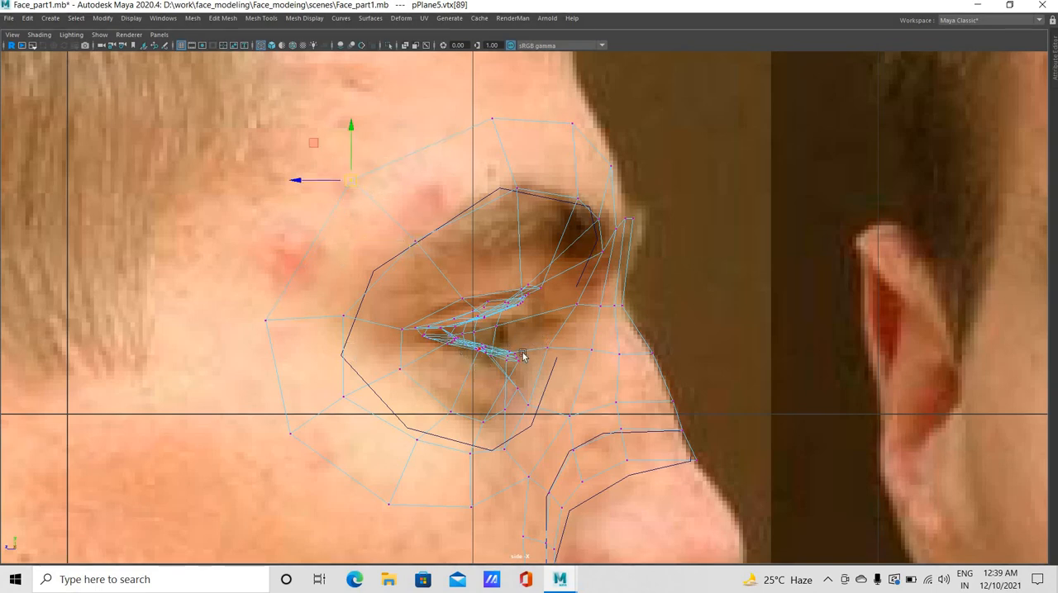
In perspective view, move the socket-loop vertex below the outer part of the eye outward and slightly down
key(space)
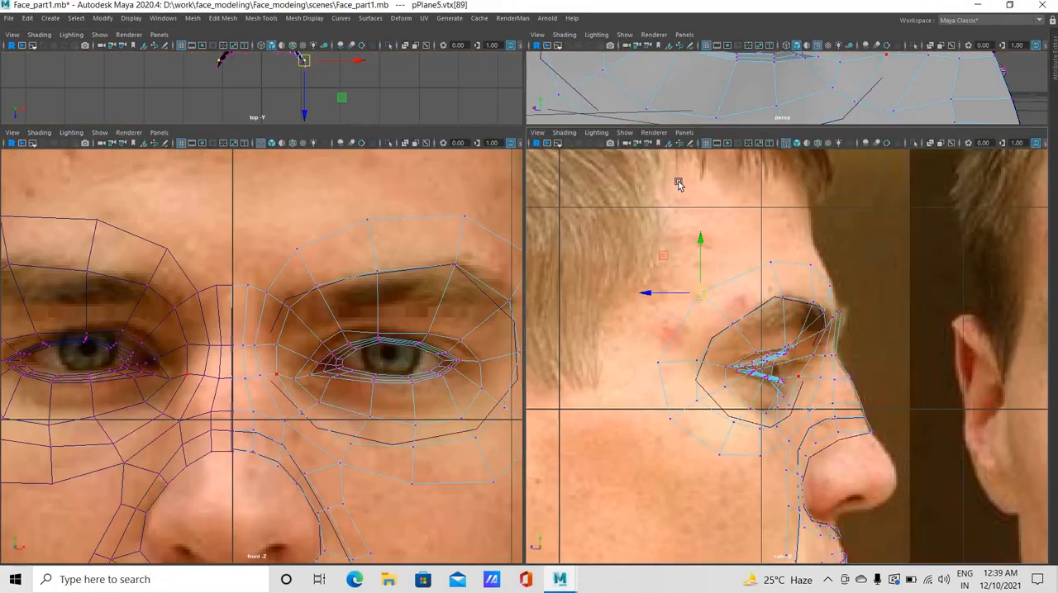
key(space)
alt+drag(608, 282, 302, 411)
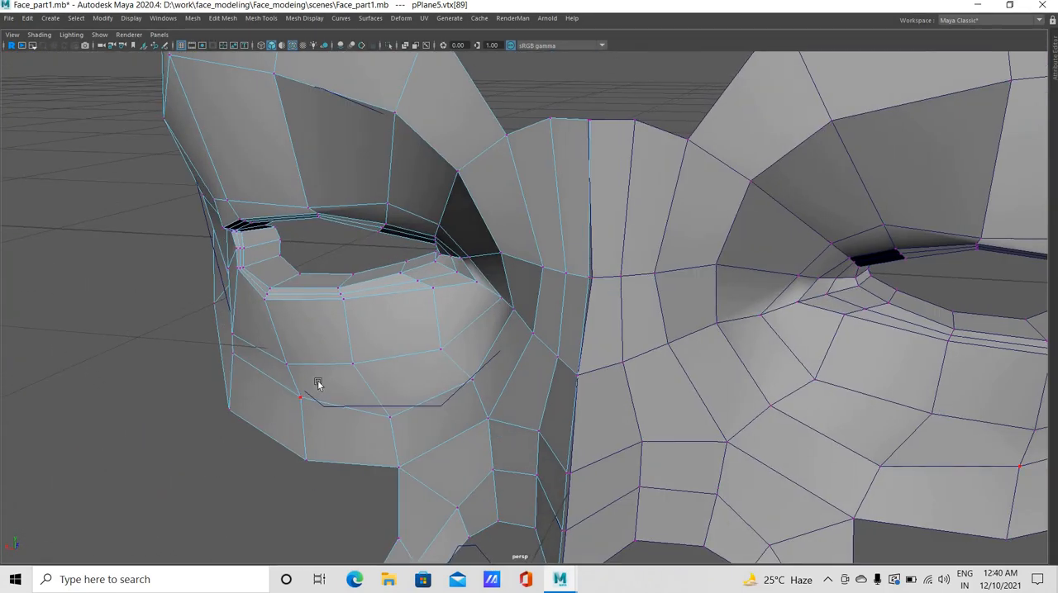
click(300, 395)
middle_drag(300, 394, 232, 355)
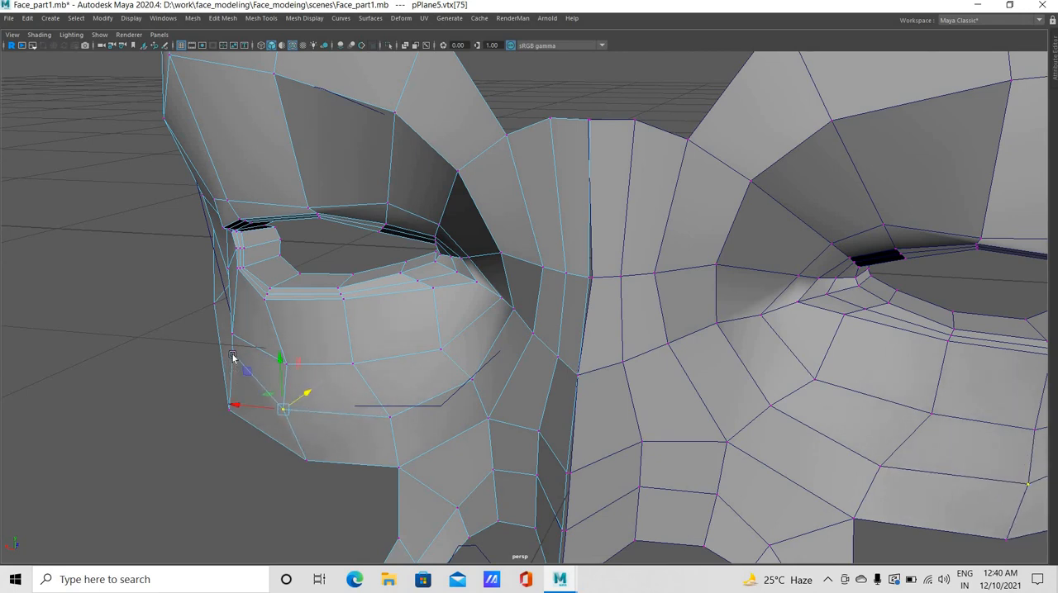
Pull the two mesh-border vertices below the outer part of the eye outward and down to round the cheek edge
click(232, 353)
drag(218, 444, 242, 396)
middle_drag(331, 441, 316, 451)
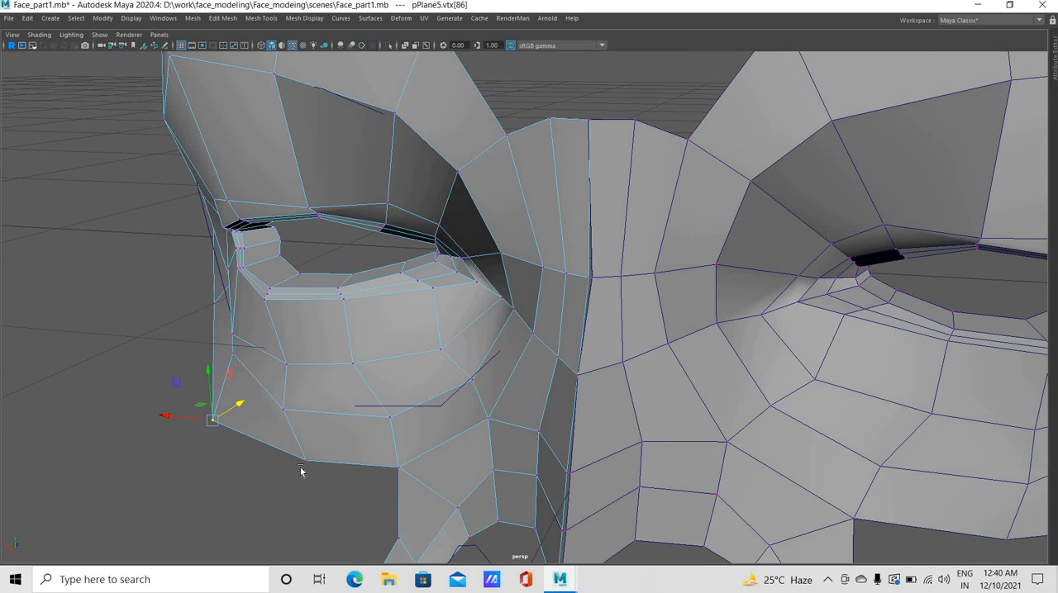
drag(299, 472, 322, 450)
middle_drag(322, 449, 291, 475)
middle_drag(441, 469, 454, 465)
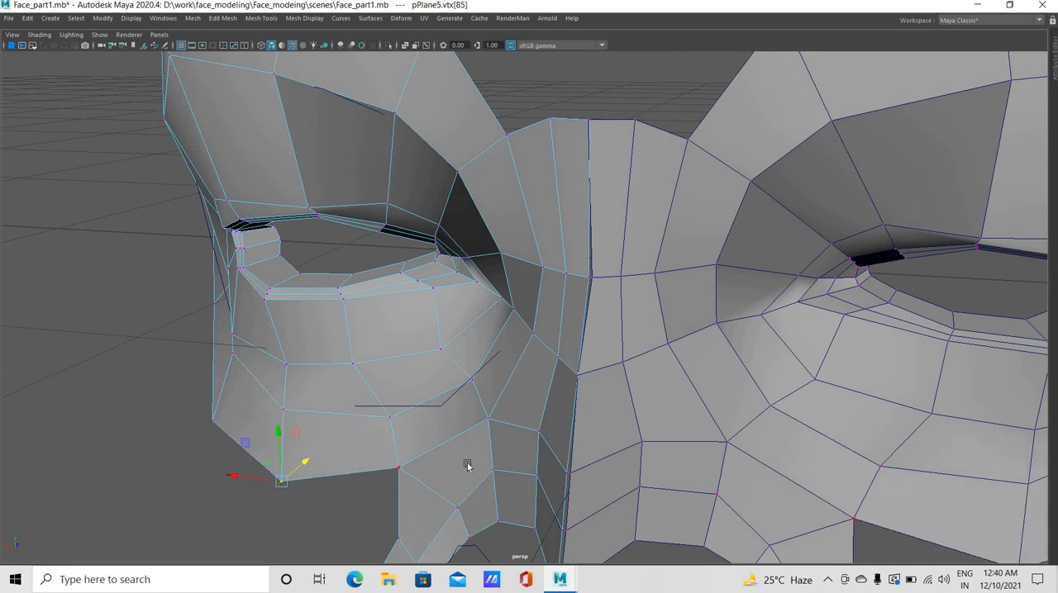
Adjust the new loop's vertex beneath the middle of the eye from a side angle in perspective view
alt+drag(470, 463, 599, 442)
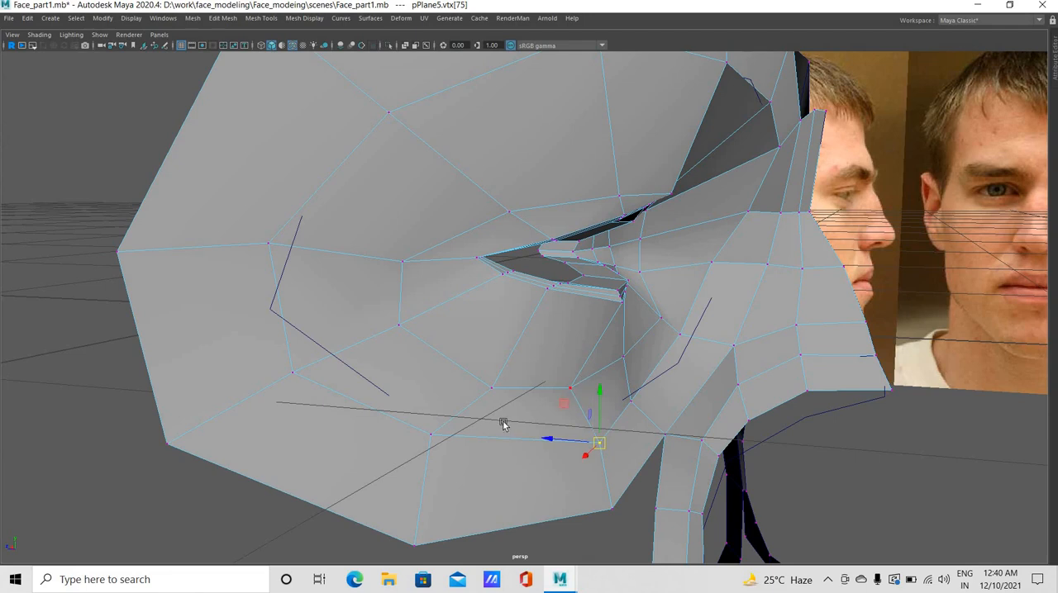
click(570, 388)
alt+drag(460, 397, 261, 426)
In front view, raise the new loop's middle upper-lid vertex to the eyelid crease
key(space)
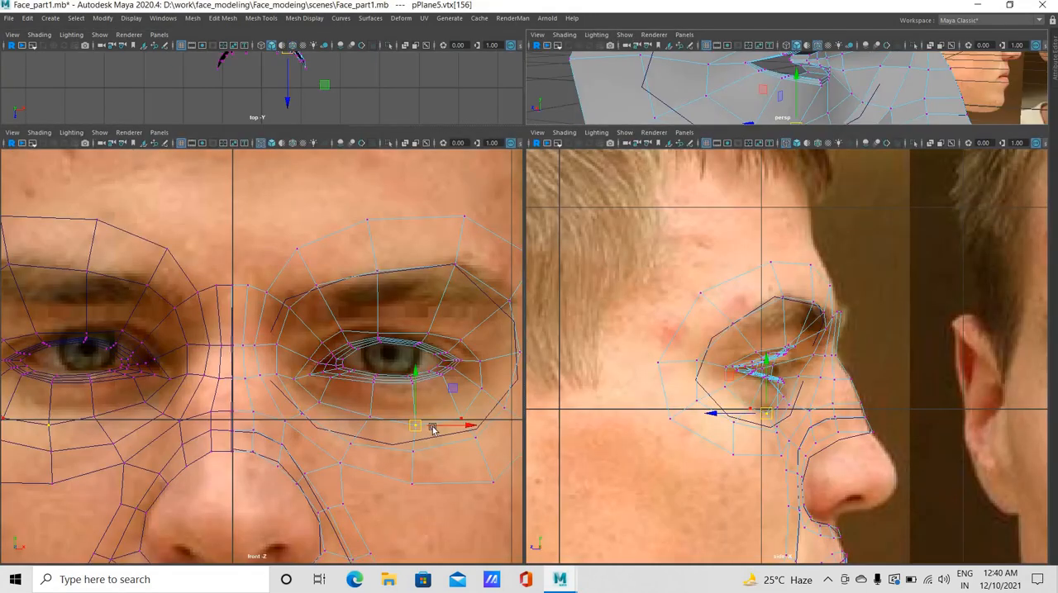
key(space)
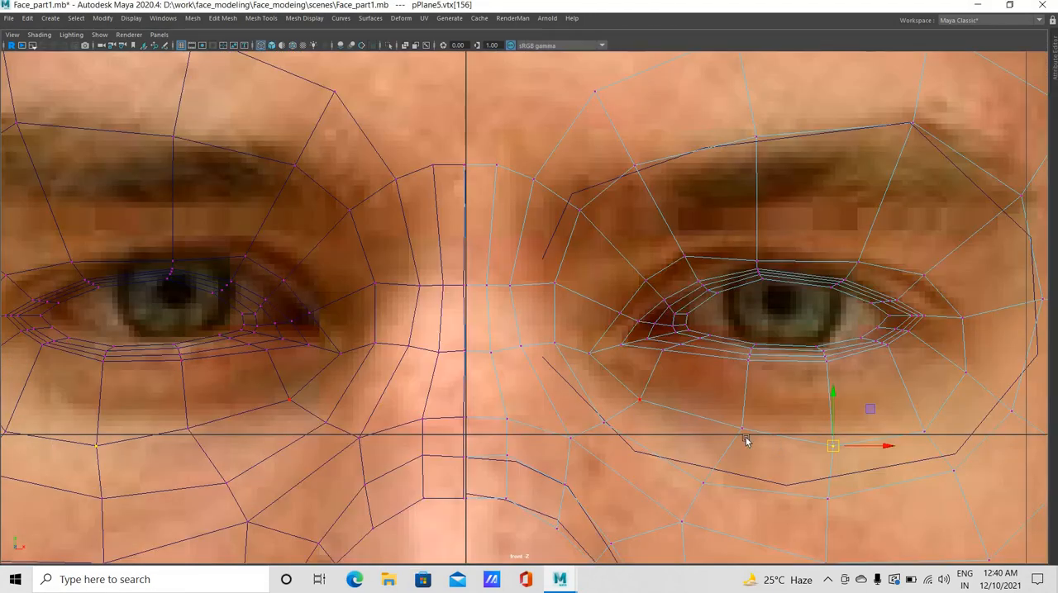
alt+right_drag(661, 419, 567, 385)
alt+middle_drag(559, 250, 431, 218)
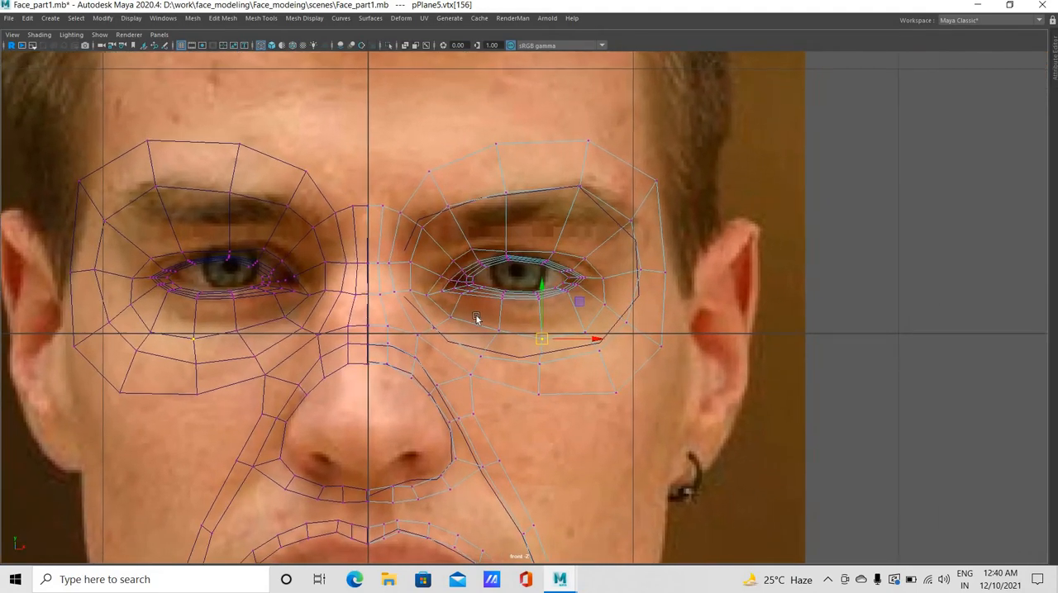
alt+right_drag(477, 319, 806, 373)
alt+right_drag(668, 378, 489, 213)
click(506, 200)
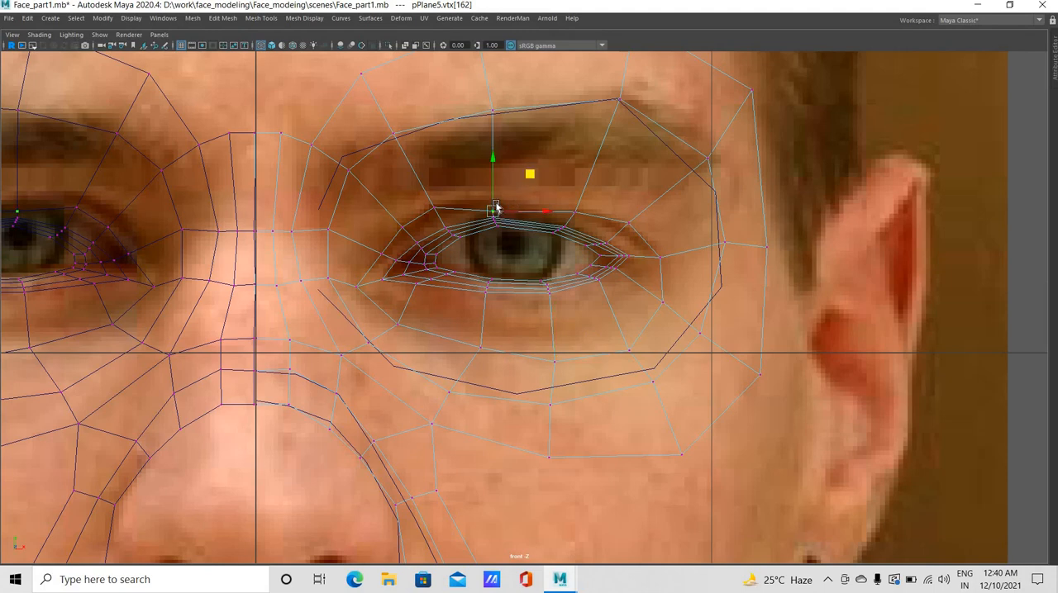
drag(495, 202, 495, 192)
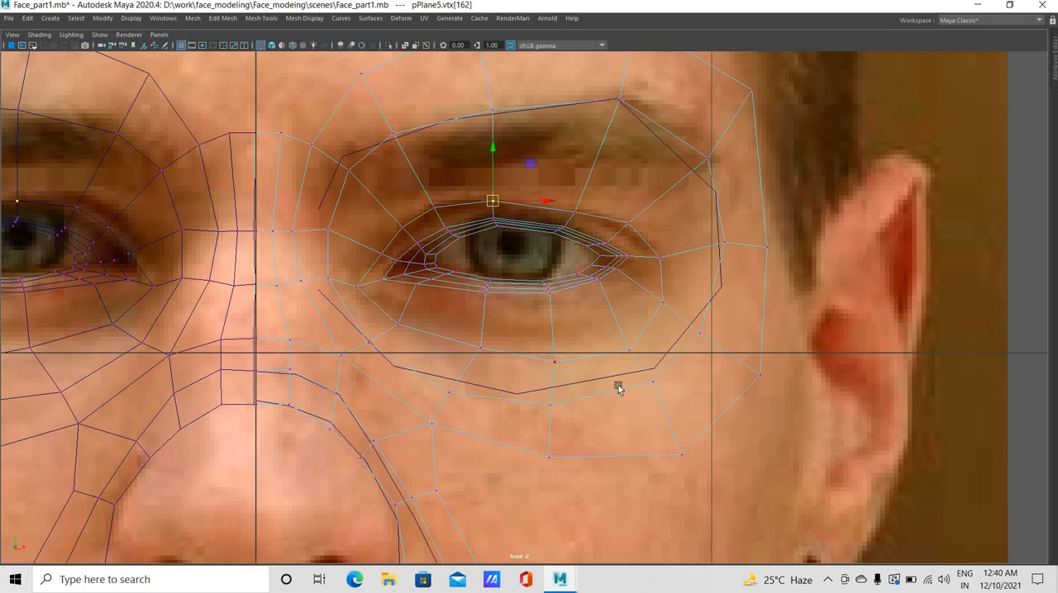
Adjust the new loop's two outer lower-lid vertices in front view, raising the outer one to even the curve
scroll(649, 338, up, 2)
scroll(661, 361, up, 2)
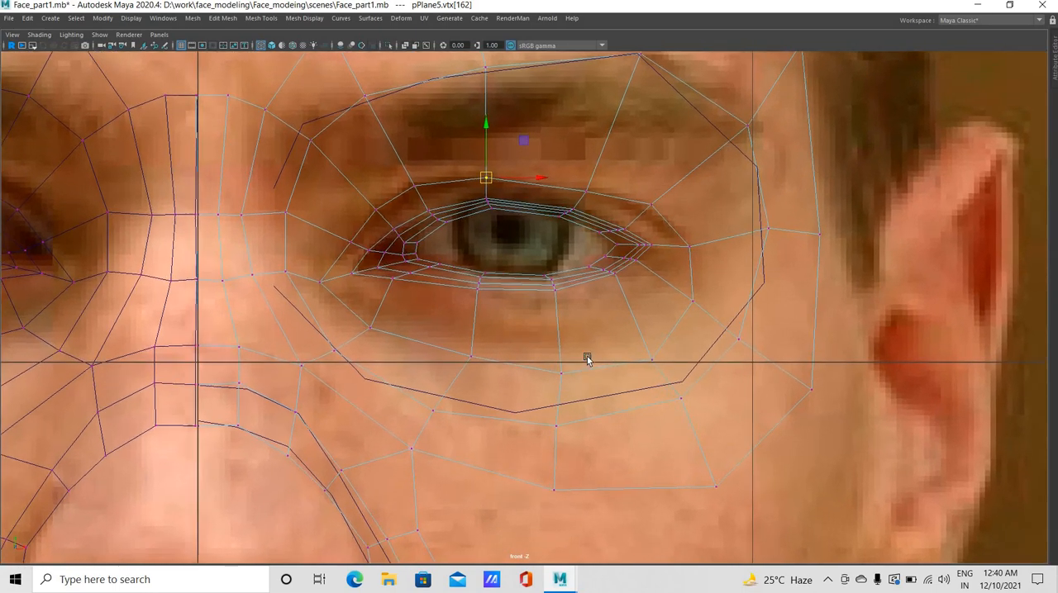
click(563, 372)
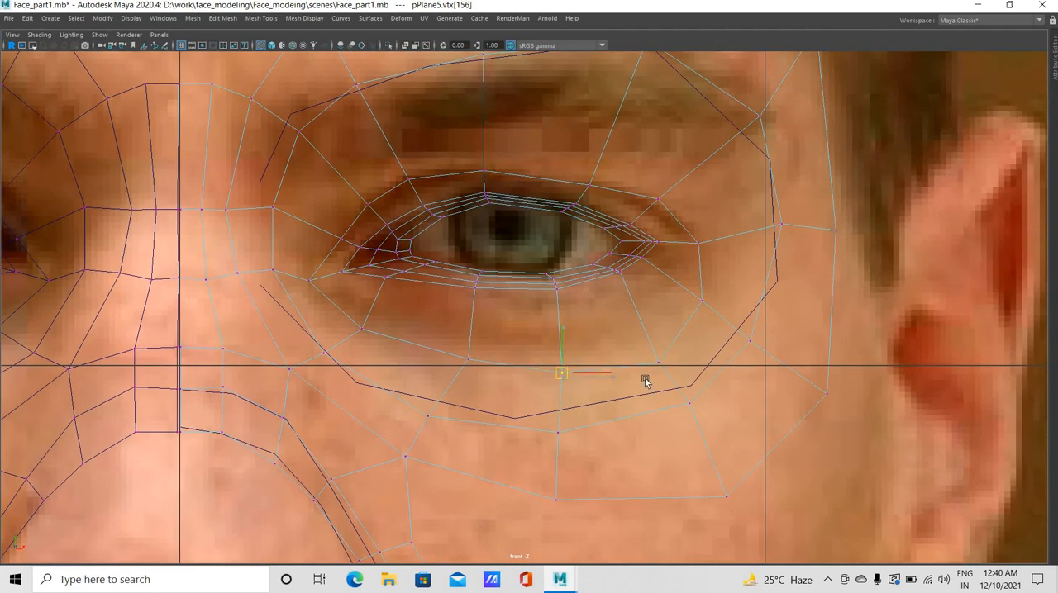
drag(653, 346, 672, 379)
middle_drag(672, 432, 668, 417)
Move the socket loop's two vertices below the outer eye corner outward to widen its lower curve
click(689, 404)
drag(689, 403, 699, 414)
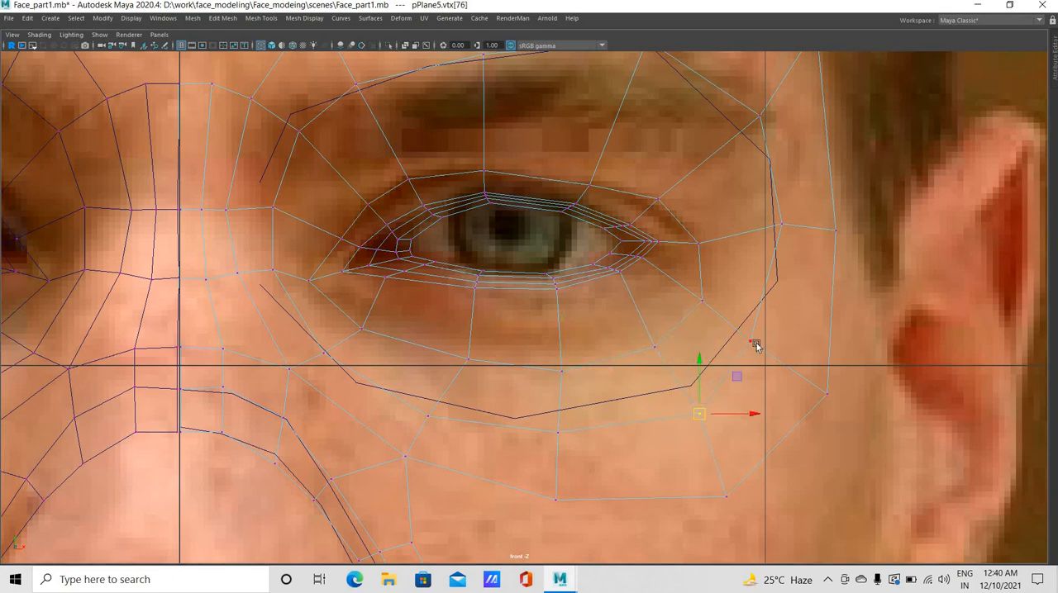
click(750, 341)
drag(751, 341, 764, 344)
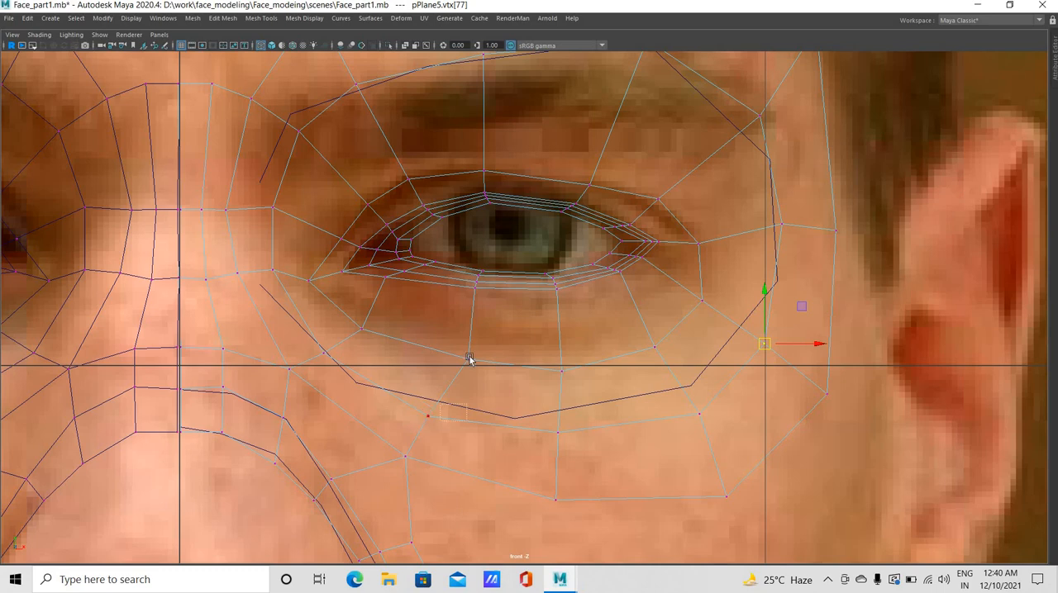
Nudge the socket loop's inner cheek vertex up and shift the new loop's vertex above it toward the nose
drag(467, 404, 421, 423)
middle_drag(441, 368, 444, 366)
drag(456, 351, 452, 345)
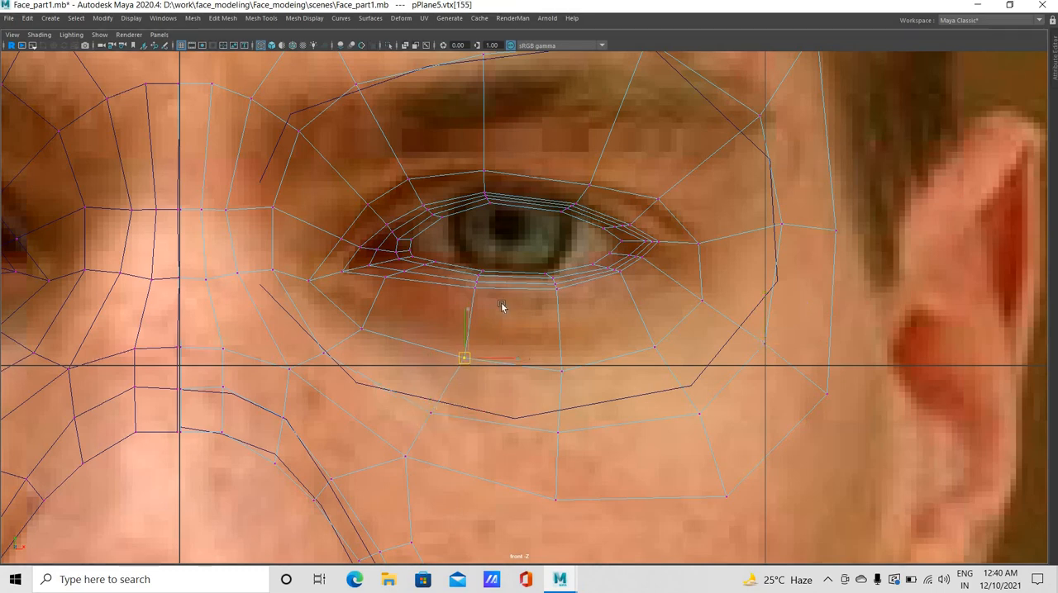
Lower the two middle vertices of the lower eyelid's outer rim and shift the inner one toward the nose
middle_drag(502, 305, 478, 313)
click(476, 306)
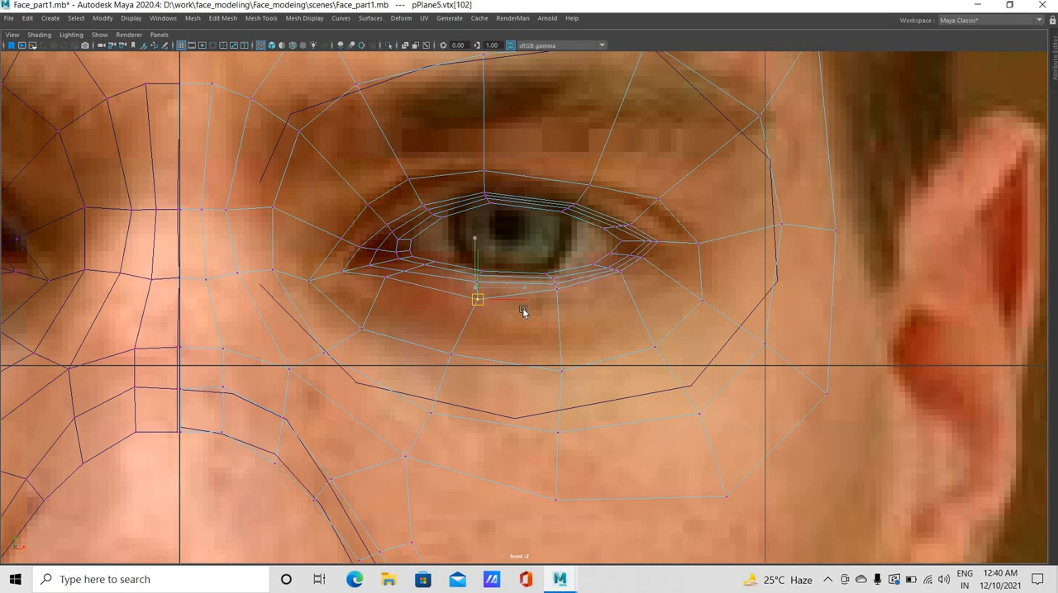
click(567, 302)
middle_drag(555, 295, 564, 302)
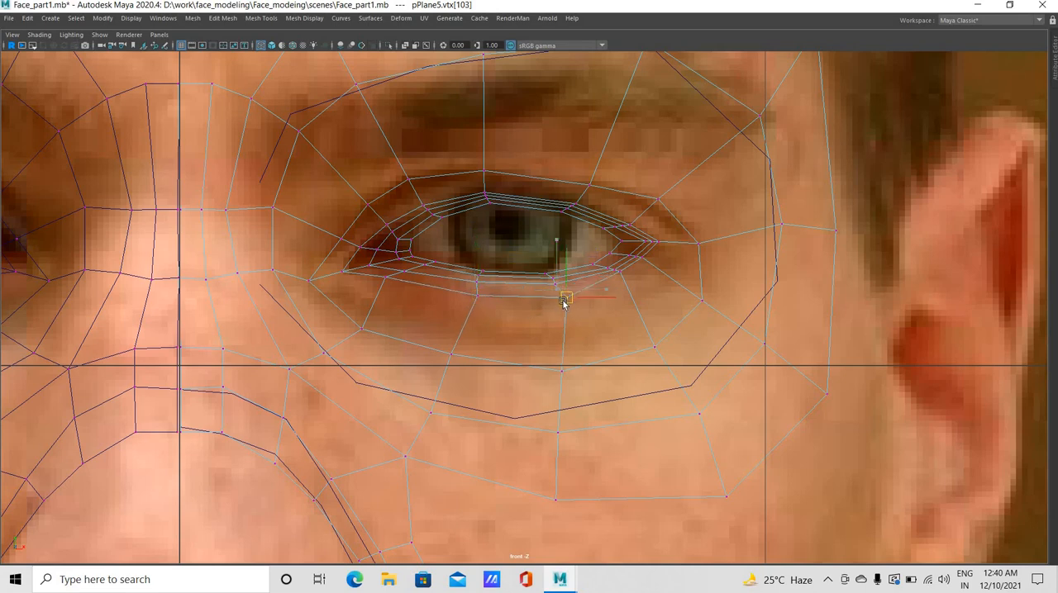
click(467, 303)
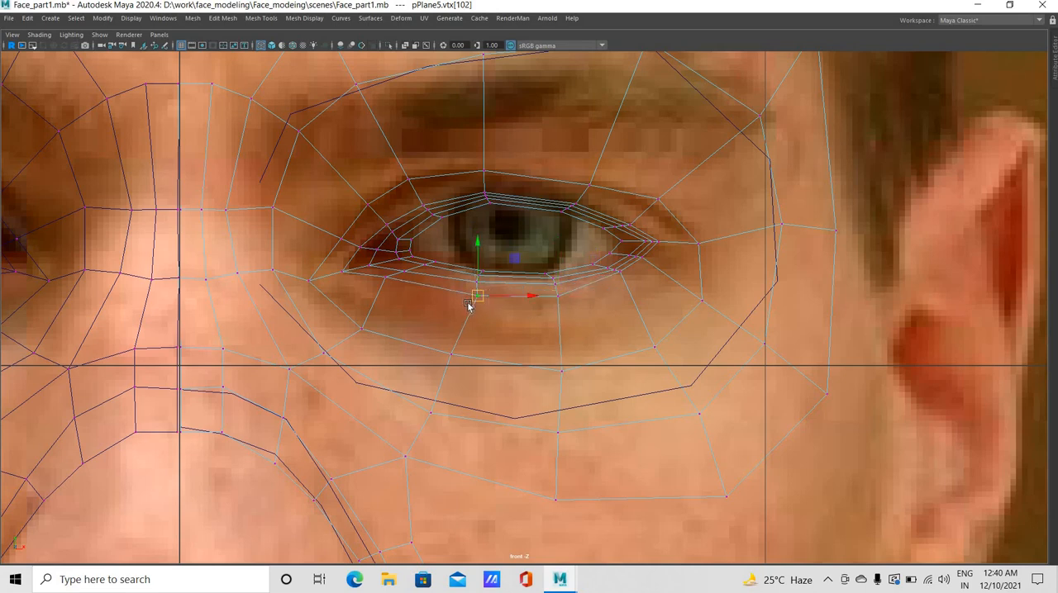
middle_drag(467, 303, 457, 303)
Move the lower eyelid rim's two vertices near the outer eye corner down and outward to continue the lid curve
scroll(581, 368, up, 3)
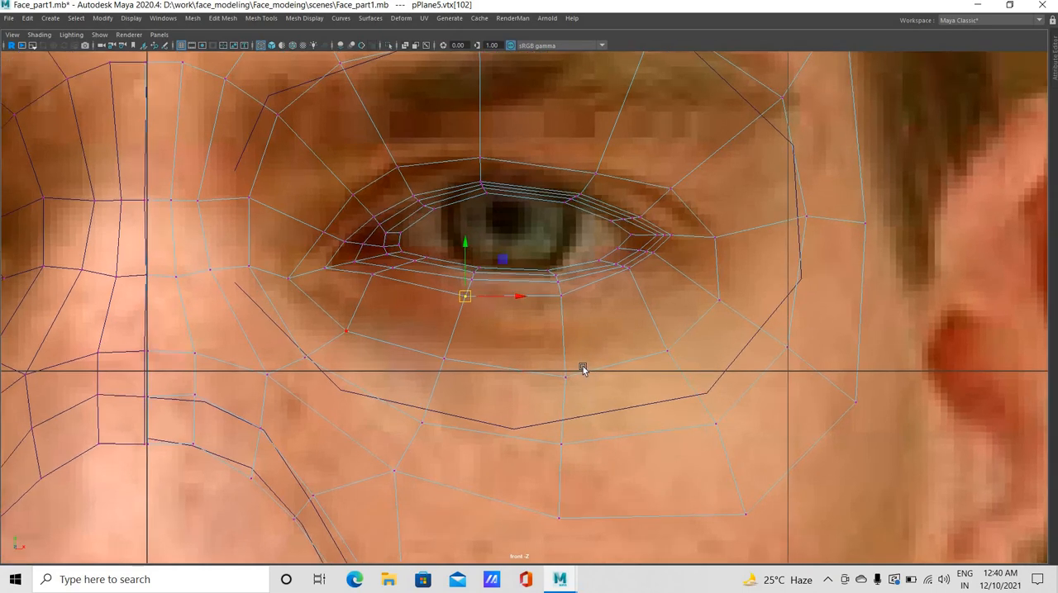
click(654, 260)
drag(654, 260, 666, 279)
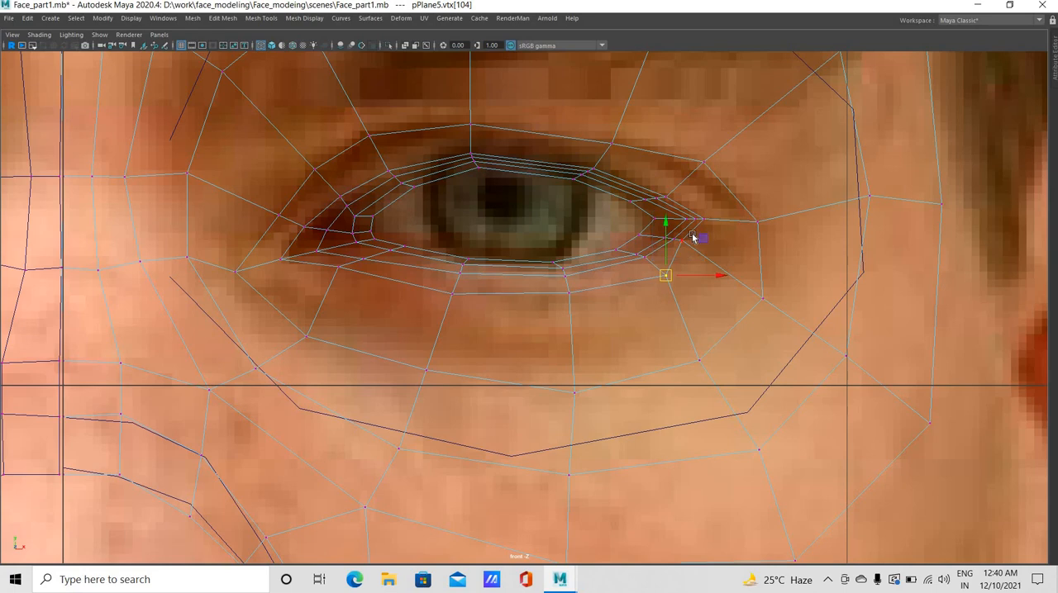
drag(697, 239, 692, 236)
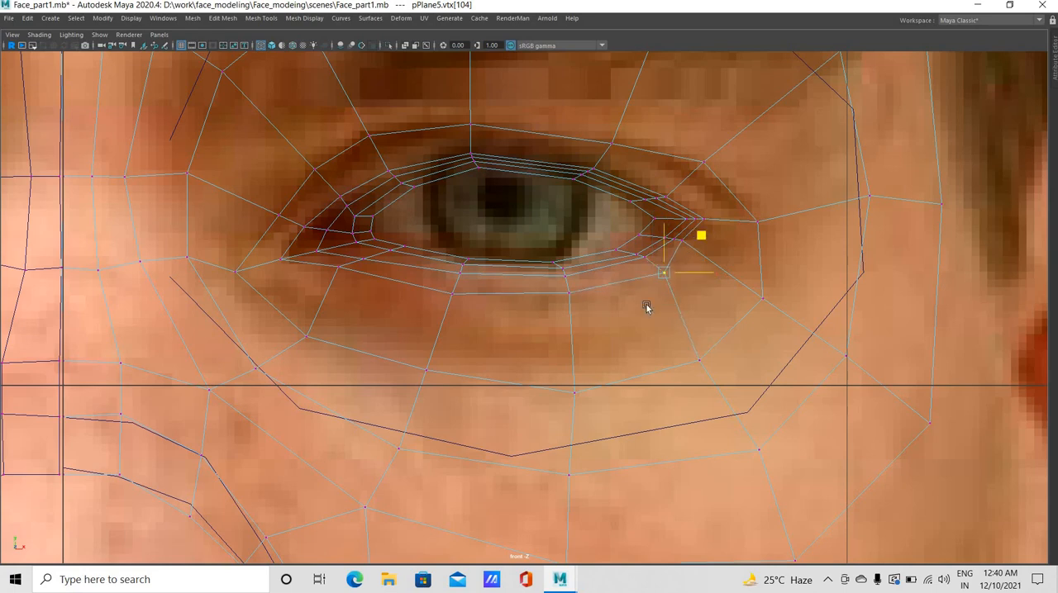
click(694, 252)
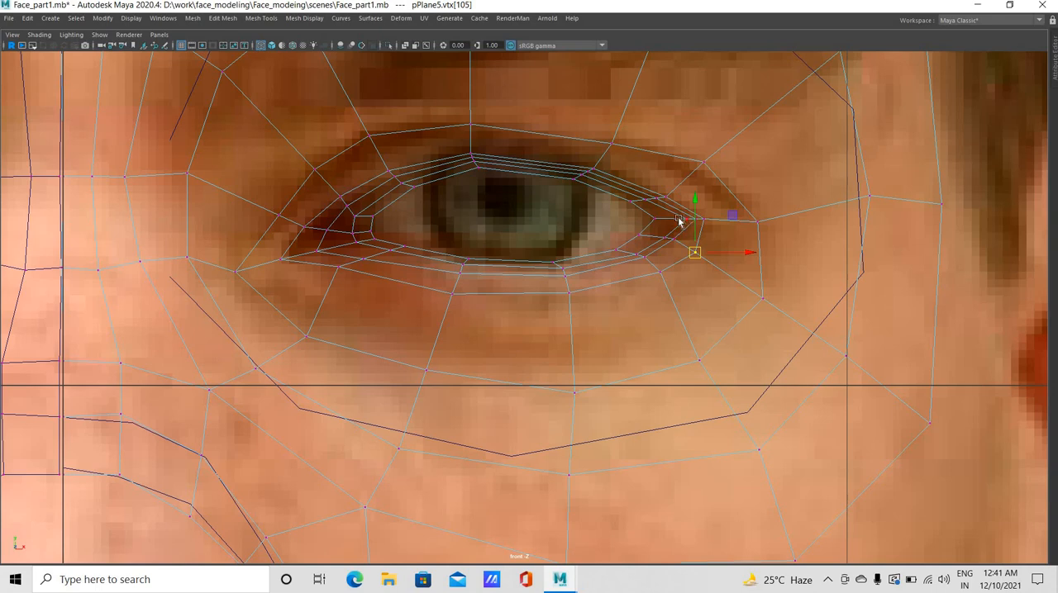
Space out the inner eyelid-loop vertices at the outer eye corner in front view
click(682, 220)
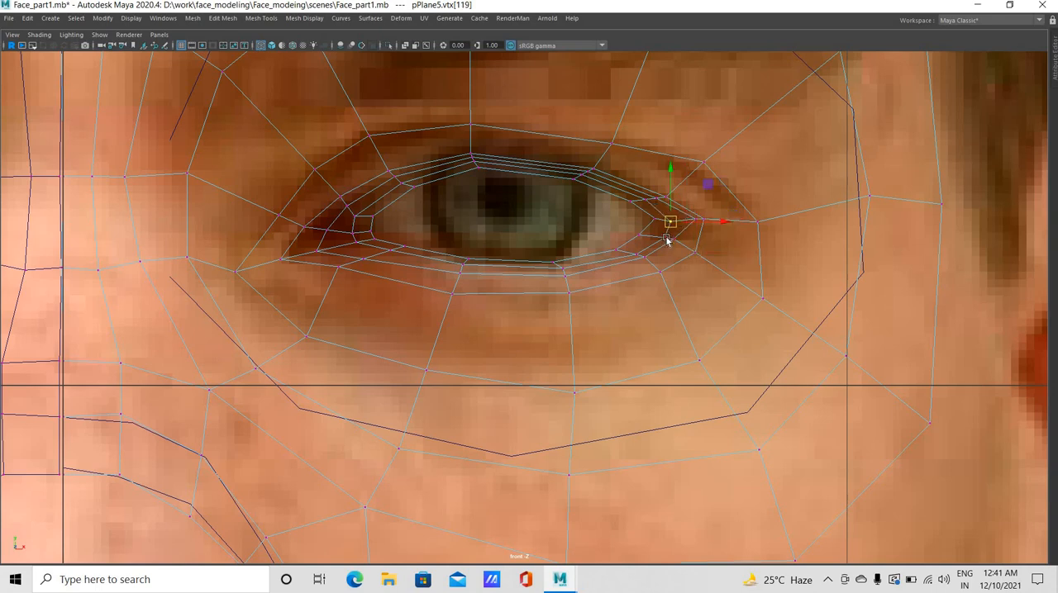
click(661, 238)
middle_drag(694, 222, 595, 169)
click(691, 228)
Move the upper eyelid rim's middle and outer-middle vertices together slightly forward in side view
shift+click(470, 156)
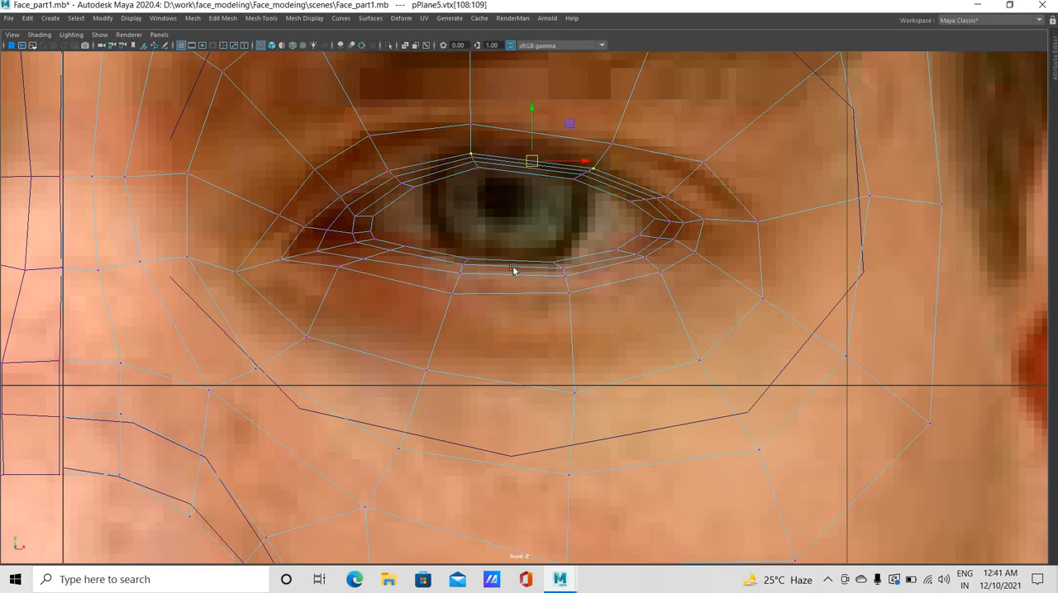
key(space)
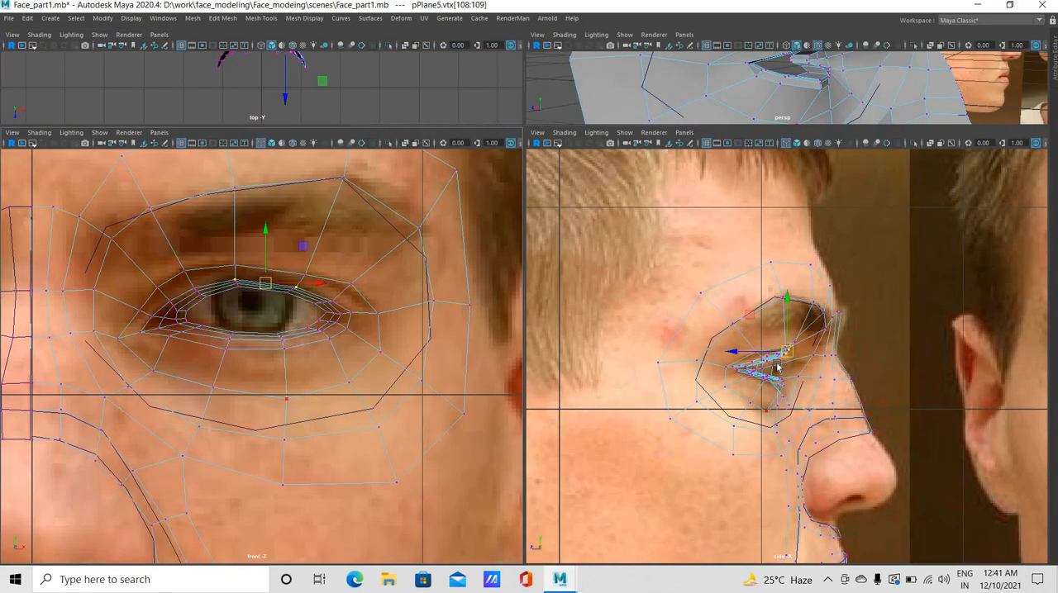
scroll(777, 365, up, 3)
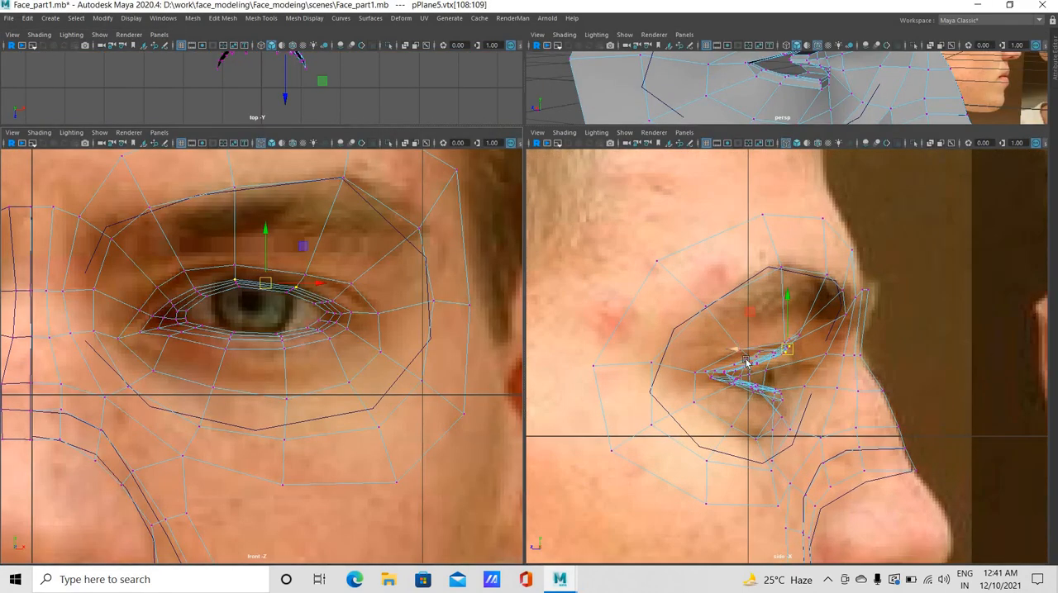
mouse_move(746, 362)
mouse_down()
mouse_move(768, 362)
mouse_move(748, 365)
mouse_up()
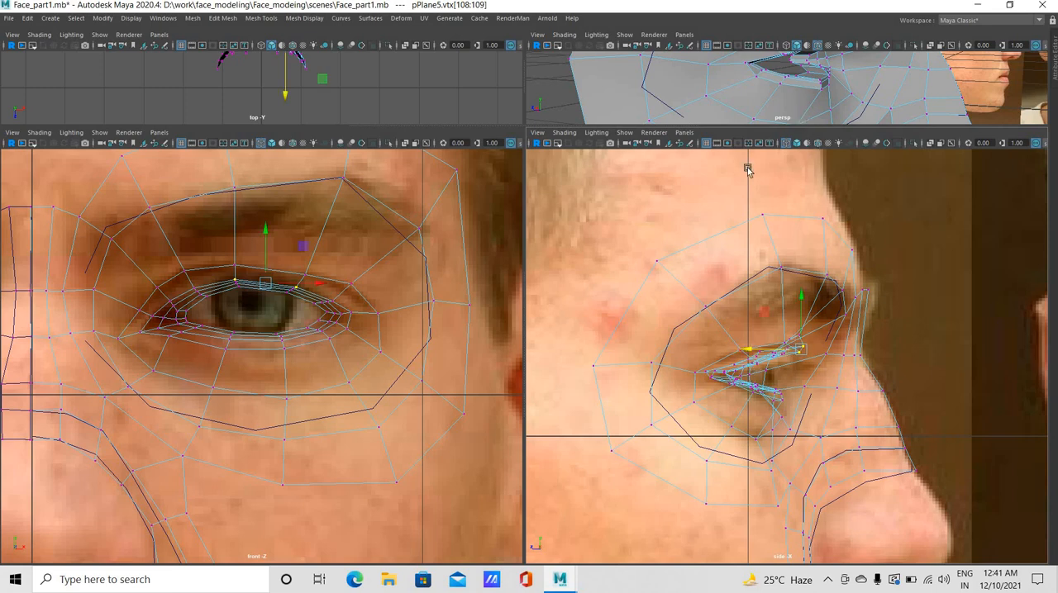
Adjust the depth of the upper eyelid rim's inner vertex in perspective view
key(space)
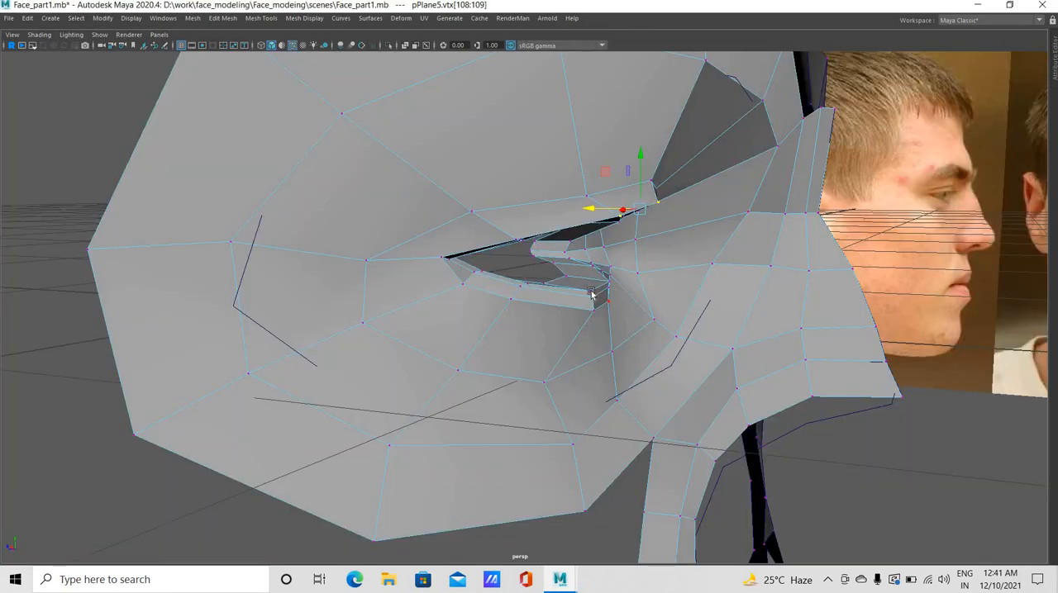
alt+drag(570, 293, 554, 155)
click(515, 176)
click(554, 160)
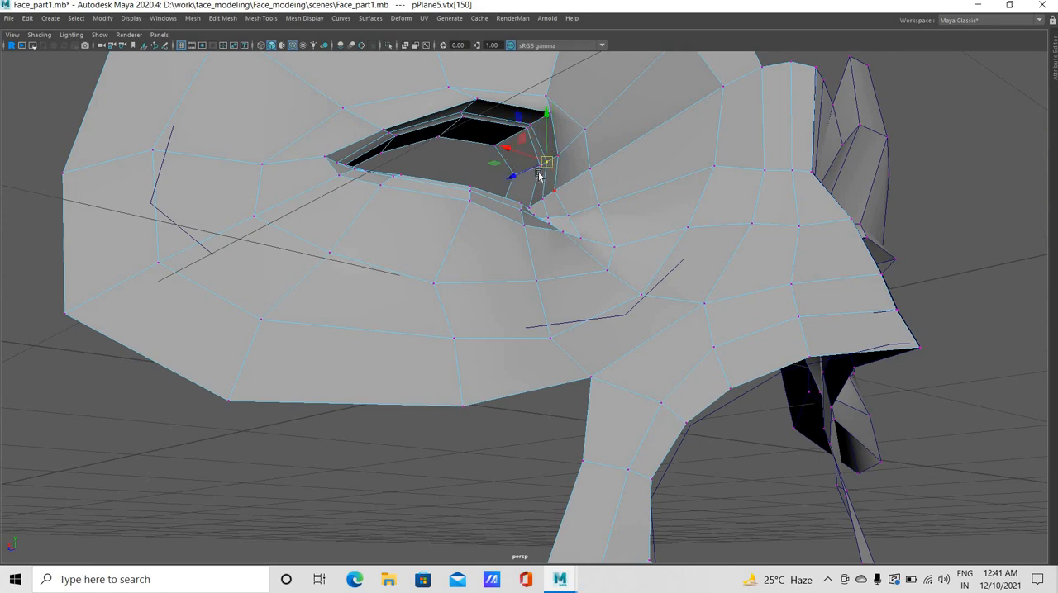
alt+drag(464, 217, 290, 211)
scroll(347, 215, up, 2)
click(288, 218)
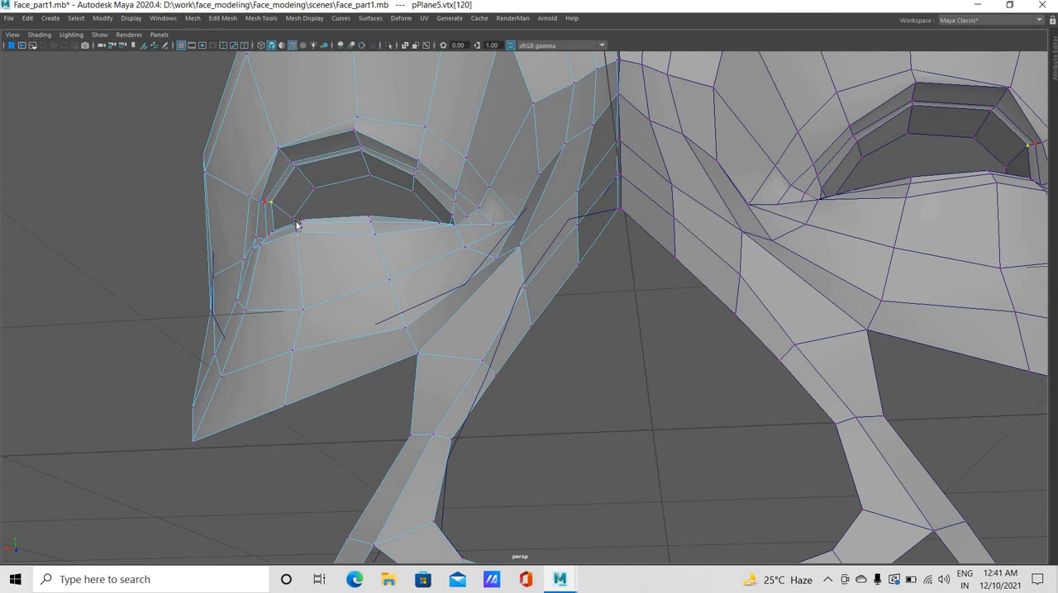
key(w)
drag(289, 224, 532, 237)
click(474, 172)
click(527, 228)
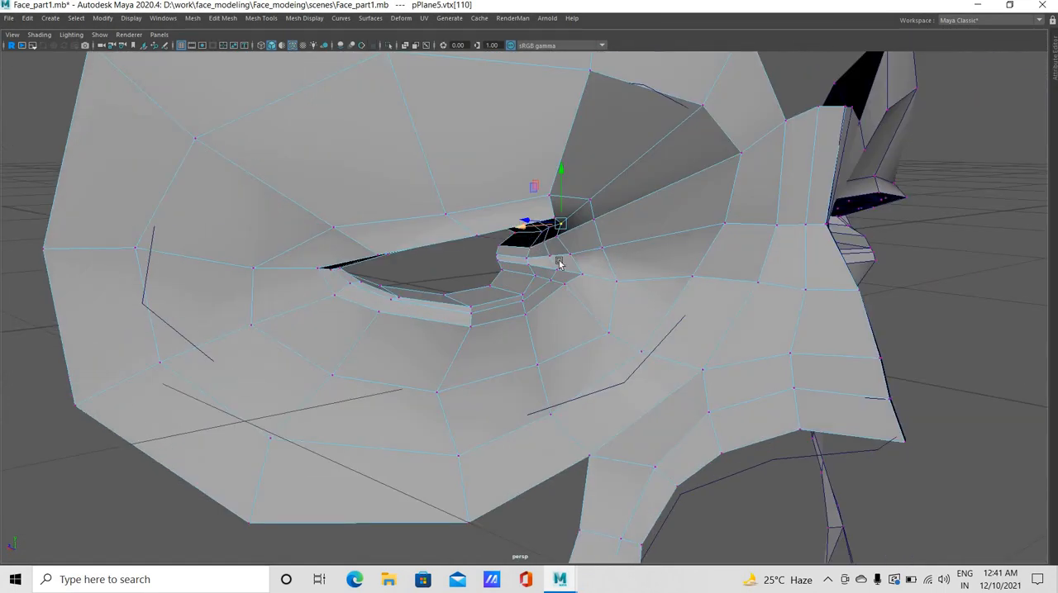
Pull the upper eyelid rim vertex nearest the inner eye corner forward in depth, refining it in side view
middle_drag(559, 261, 478, 279)
alt+drag(421, 247, 547, 198)
click(553, 189)
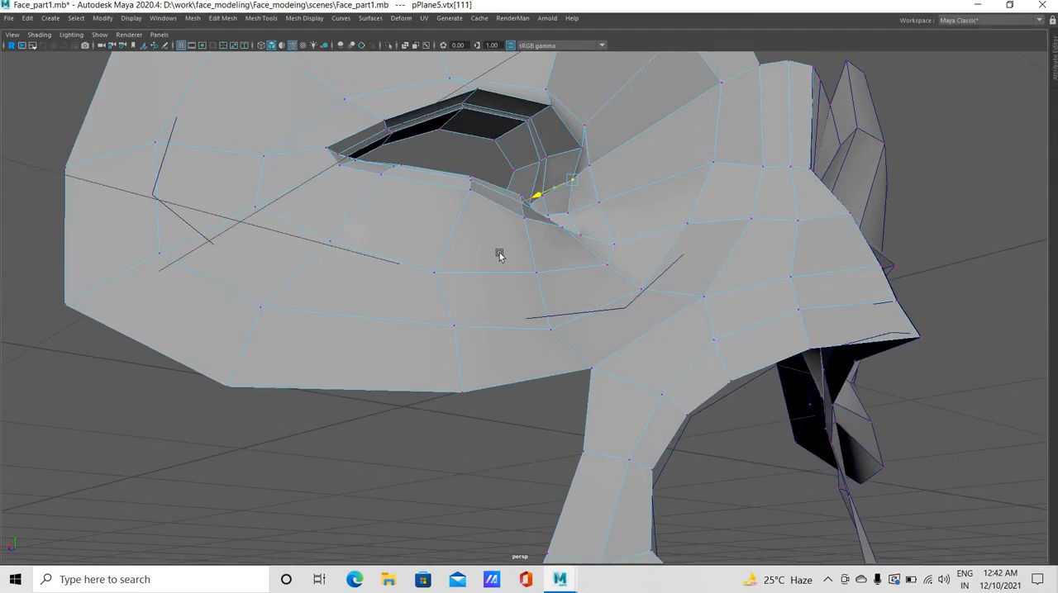
alt+drag(499, 252, 451, 215)
click(479, 278)
click(553, 210)
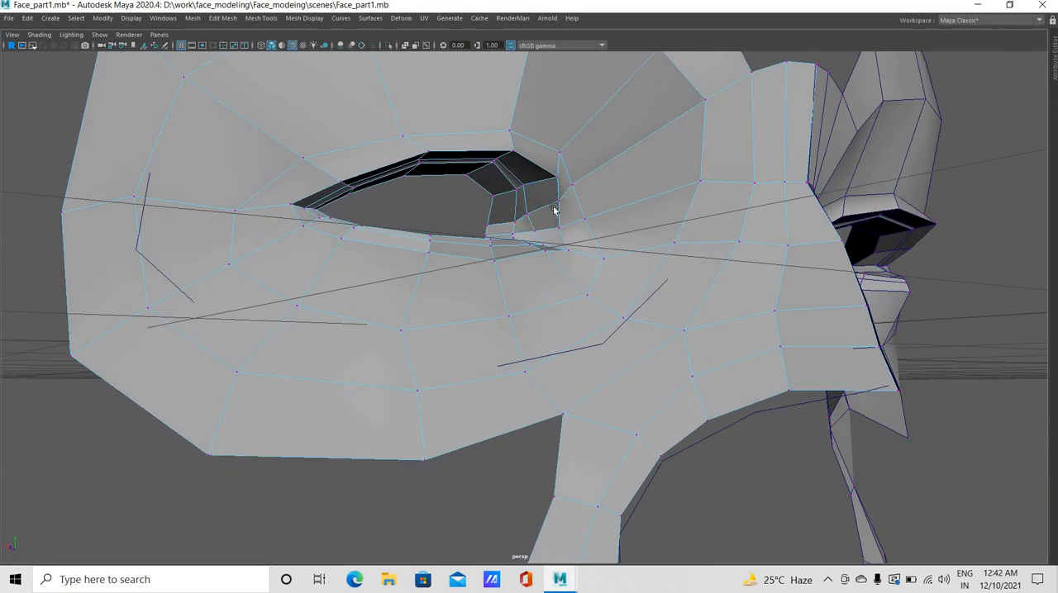
click(526, 207)
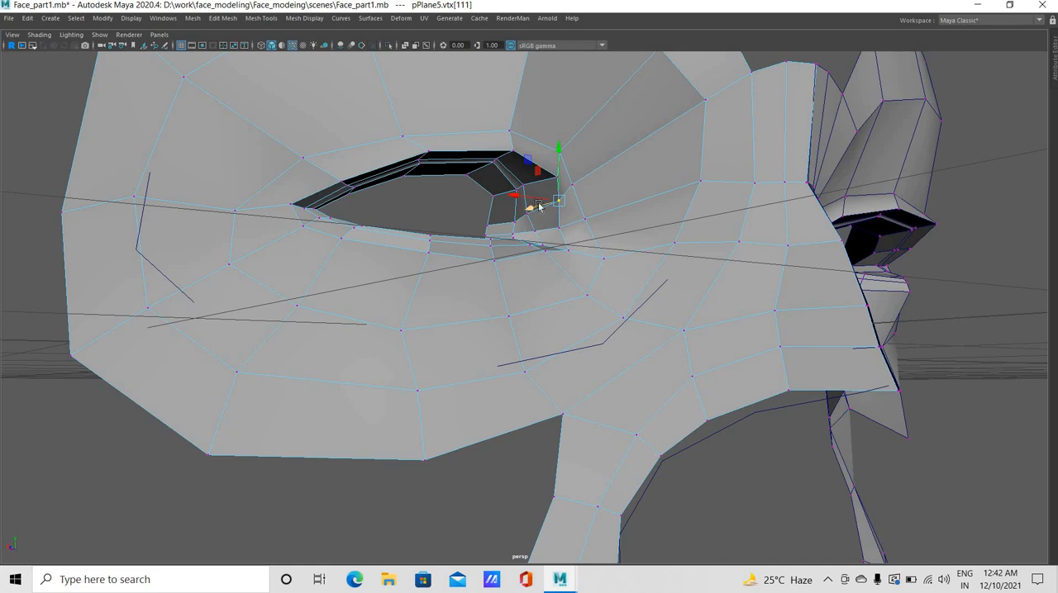
alt+drag(520, 177, 542, 214)
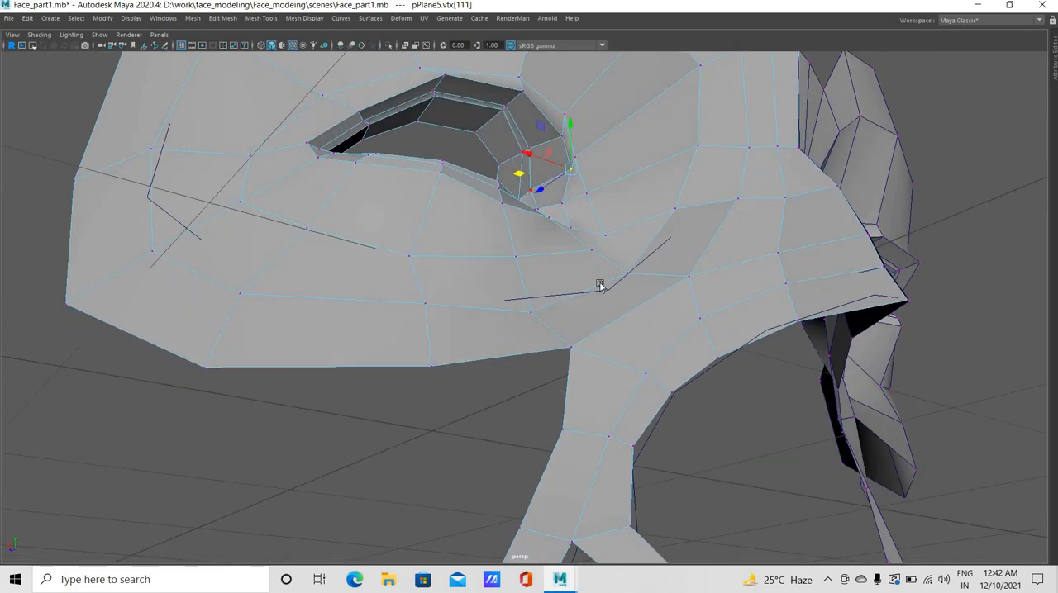
key(space)
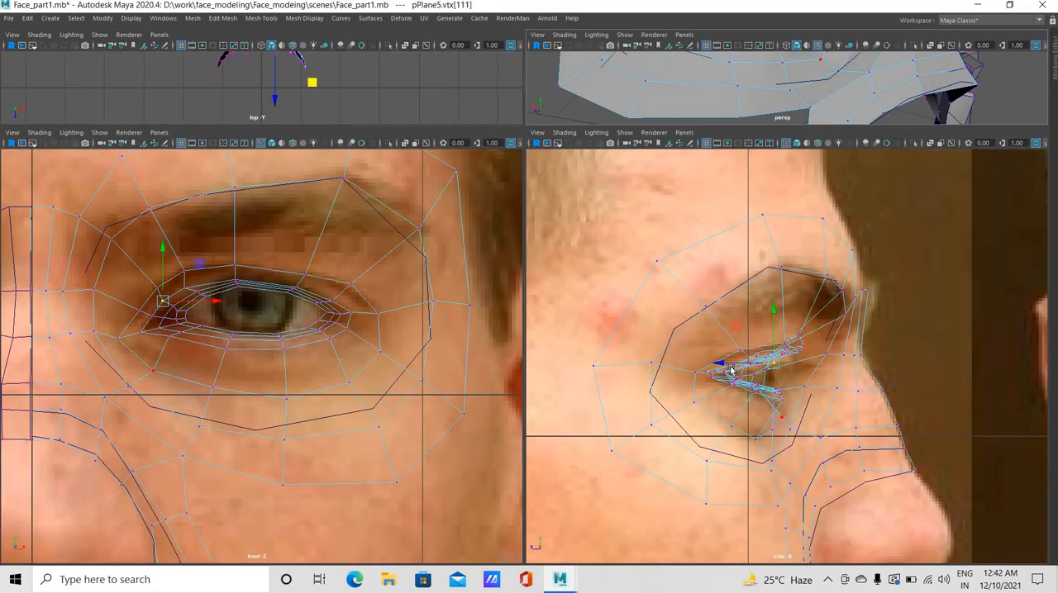
drag(728, 366, 733, 367)
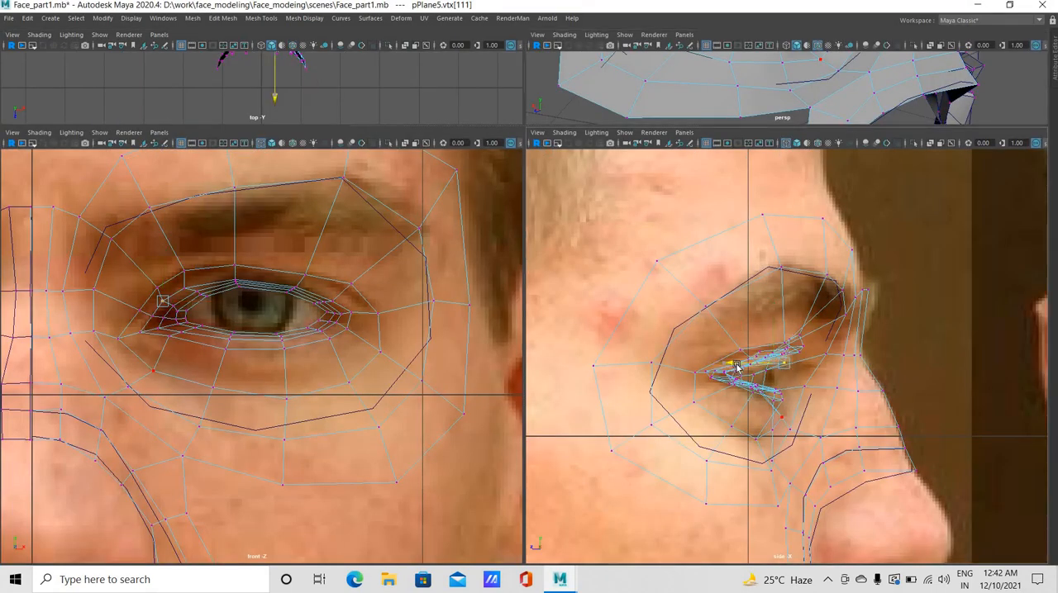
drag(741, 368, 746, 368)
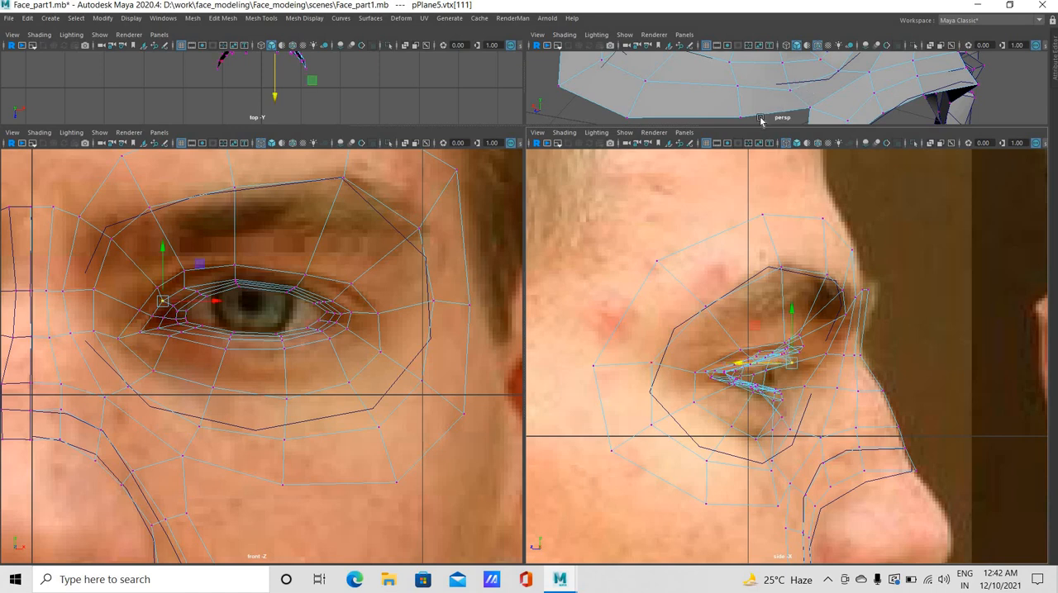
Move the upper rim's inner vertex and the two surrounding socket vertices beside the inner eye corner forward in side view
click(207, 299)
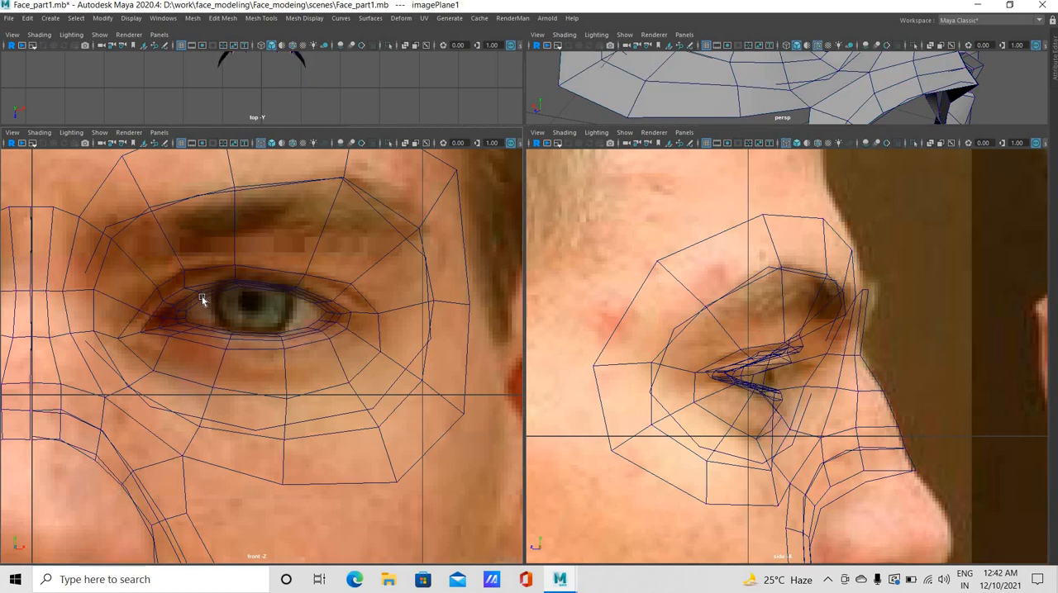
click(185, 289)
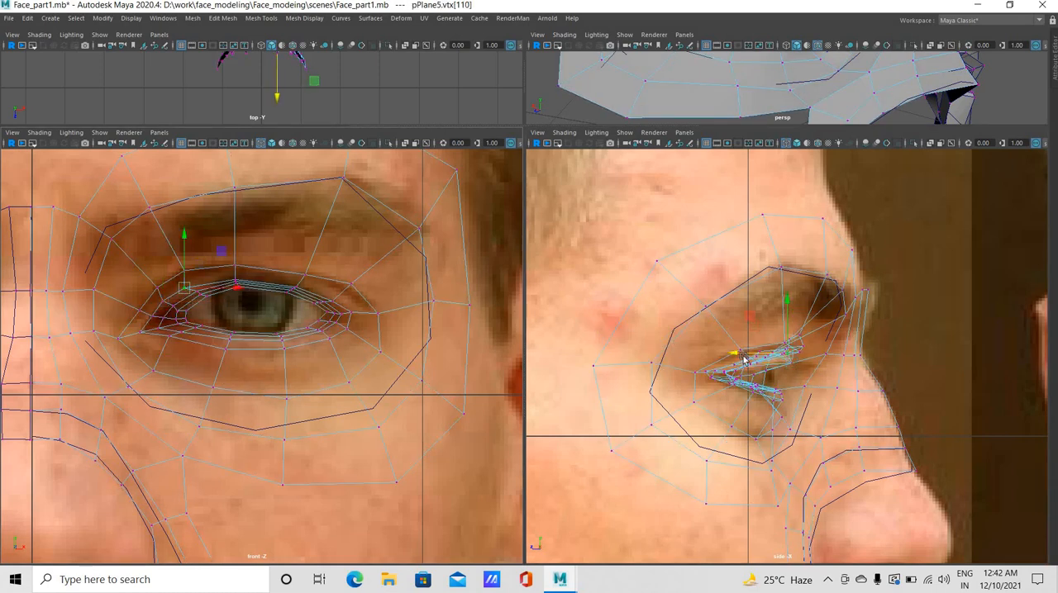
drag(745, 355, 746, 356)
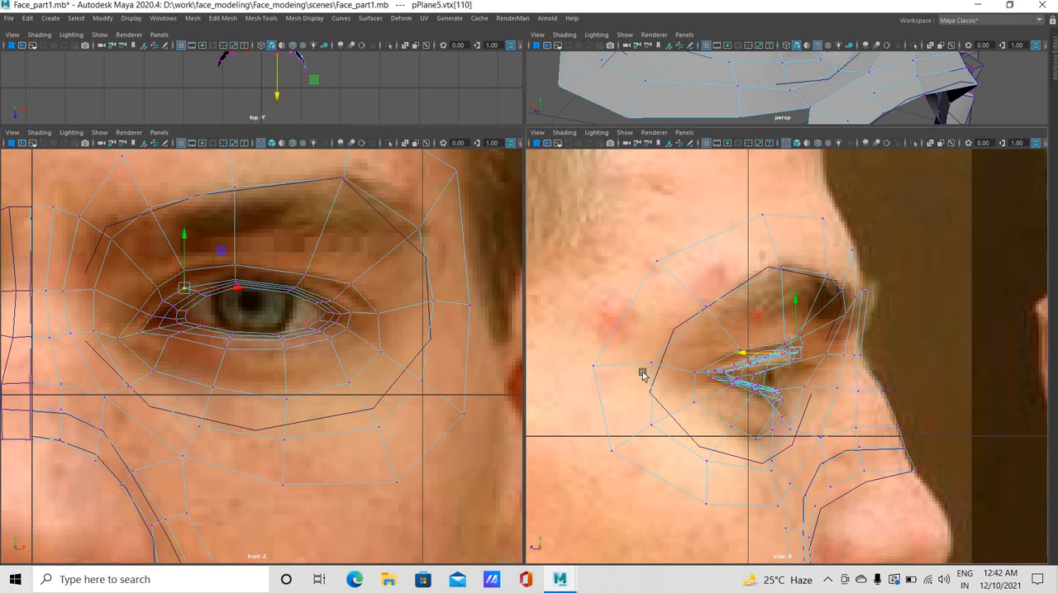
click(155, 291)
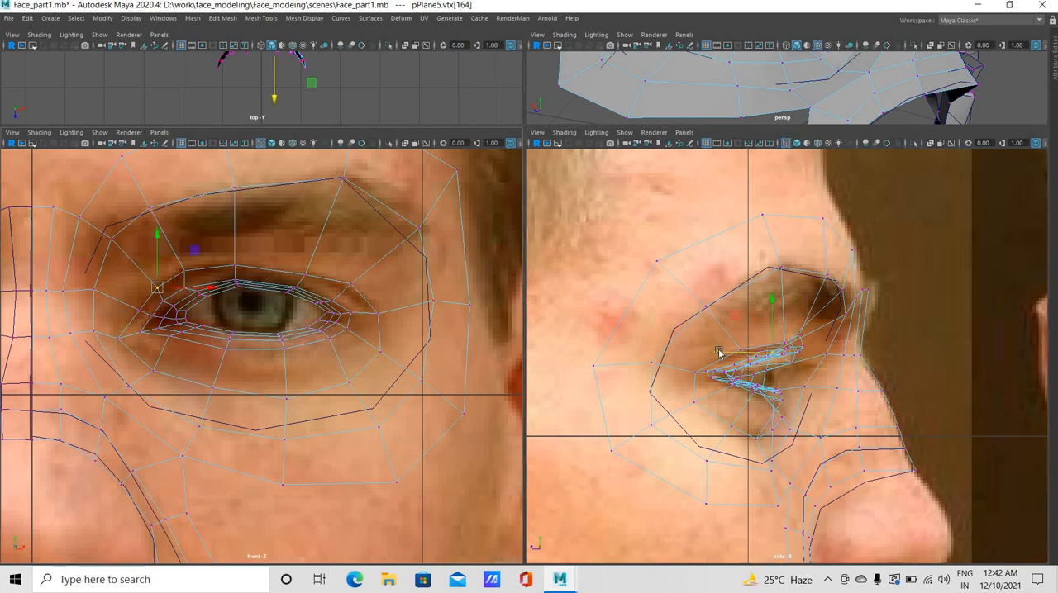
drag(737, 357, 746, 354)
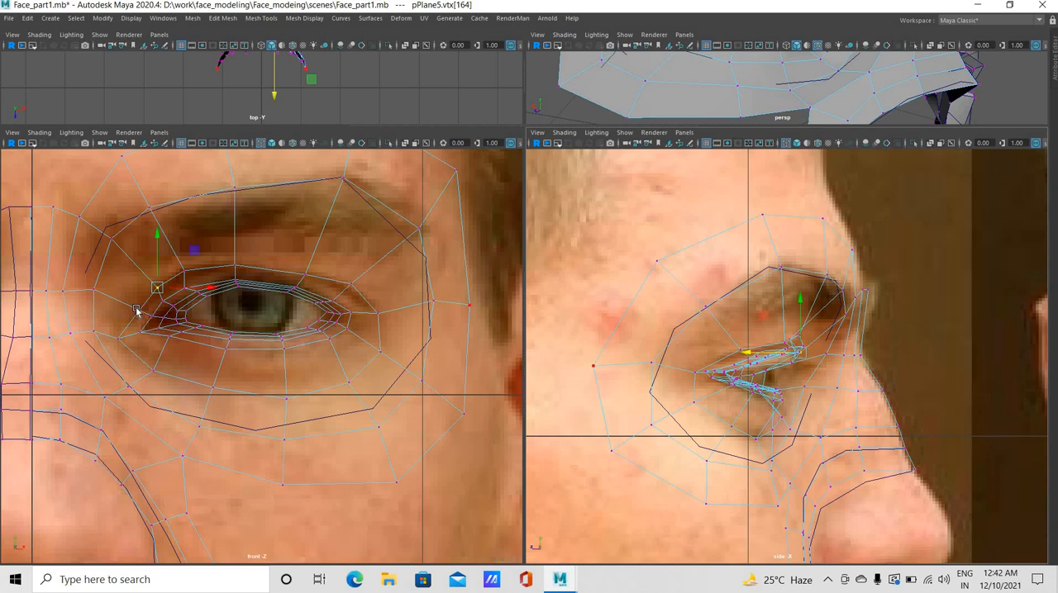
click(714, 373)
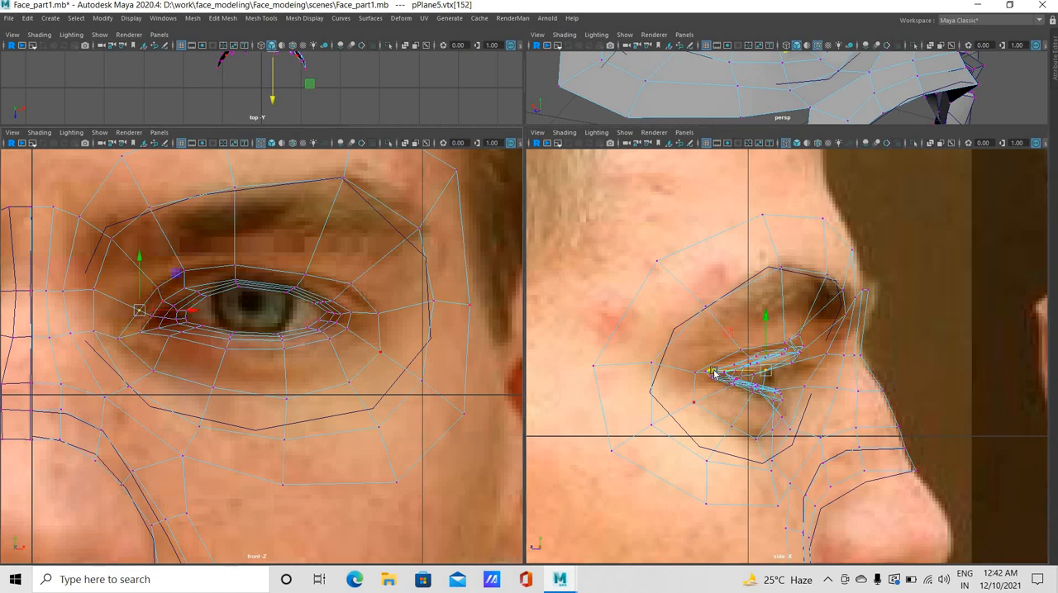
drag(731, 380, 745, 379)
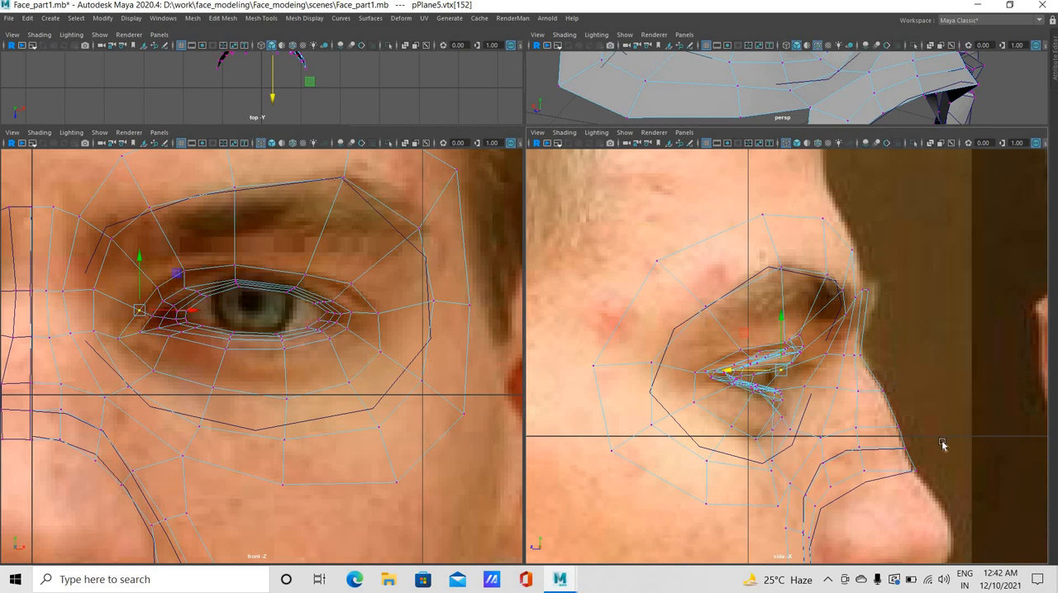
Move the inner, middle and outer-middle vertices of the crease loop above the upper eyelid forward in side view
click(184, 271)
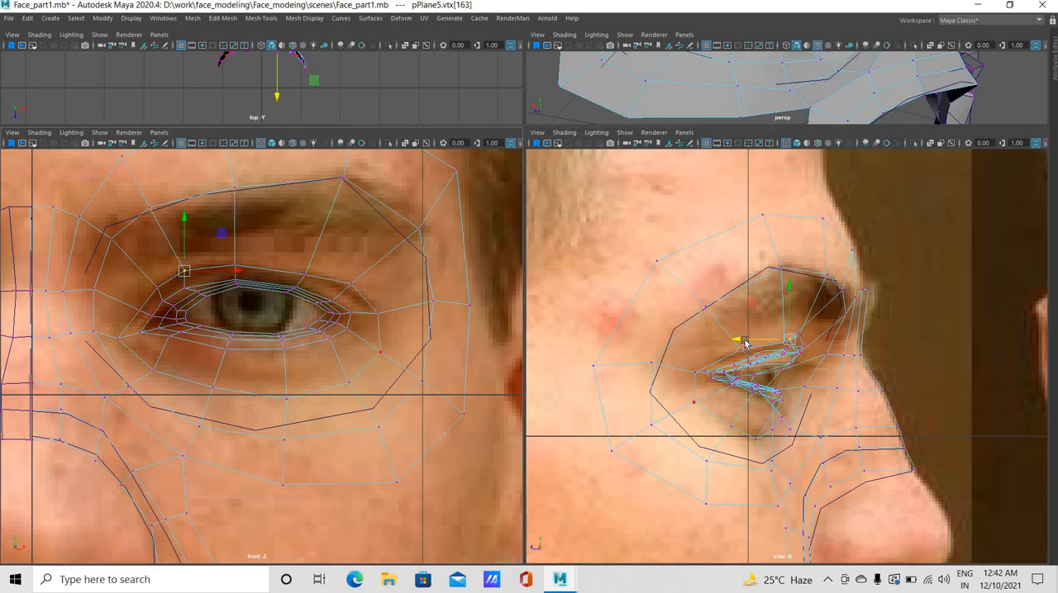
drag(743, 343, 753, 343)
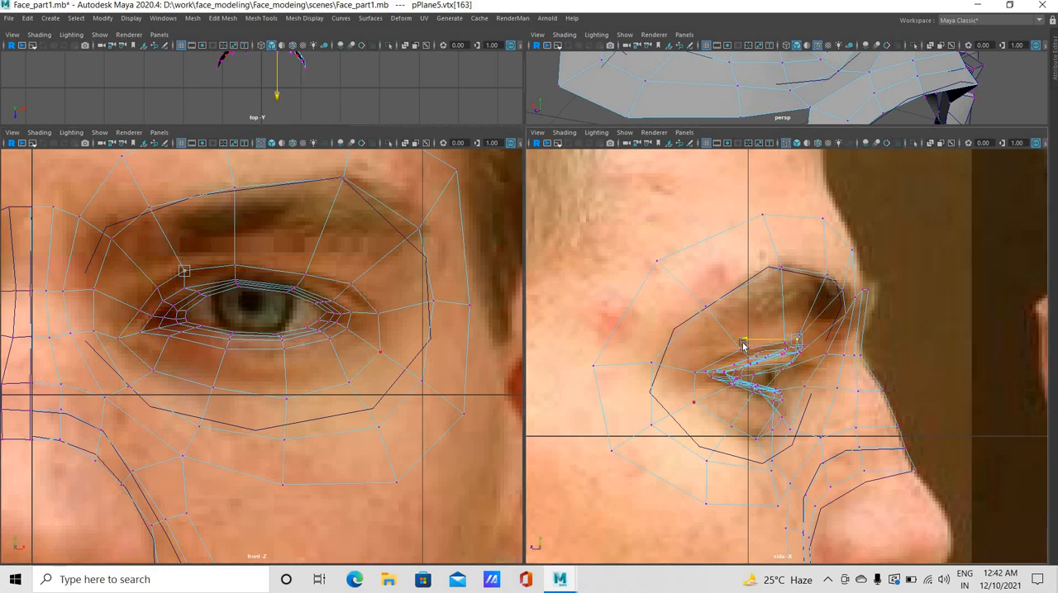
click(236, 268)
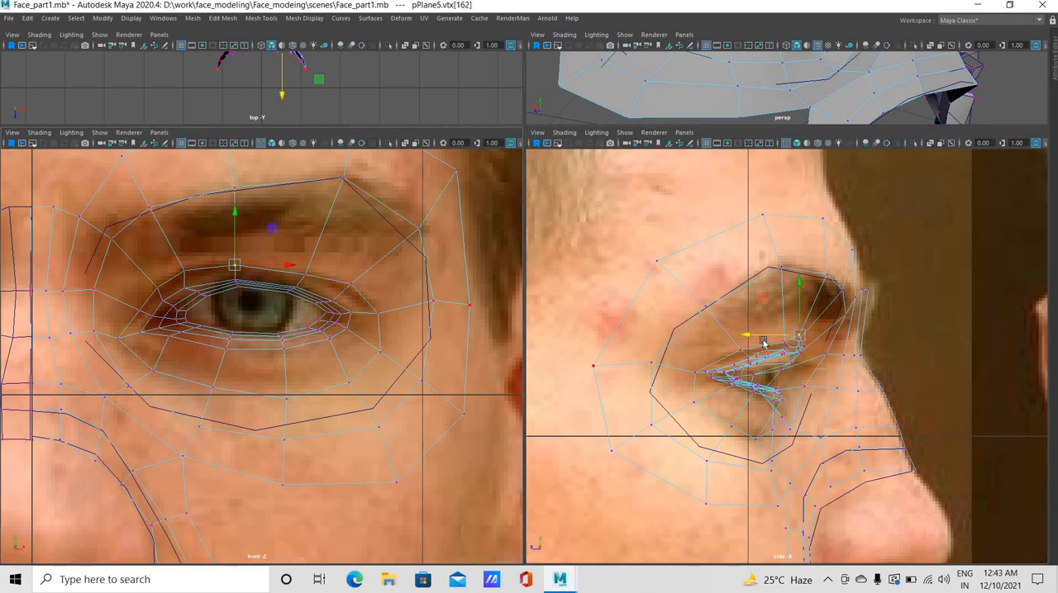
drag(753, 343, 757, 343)
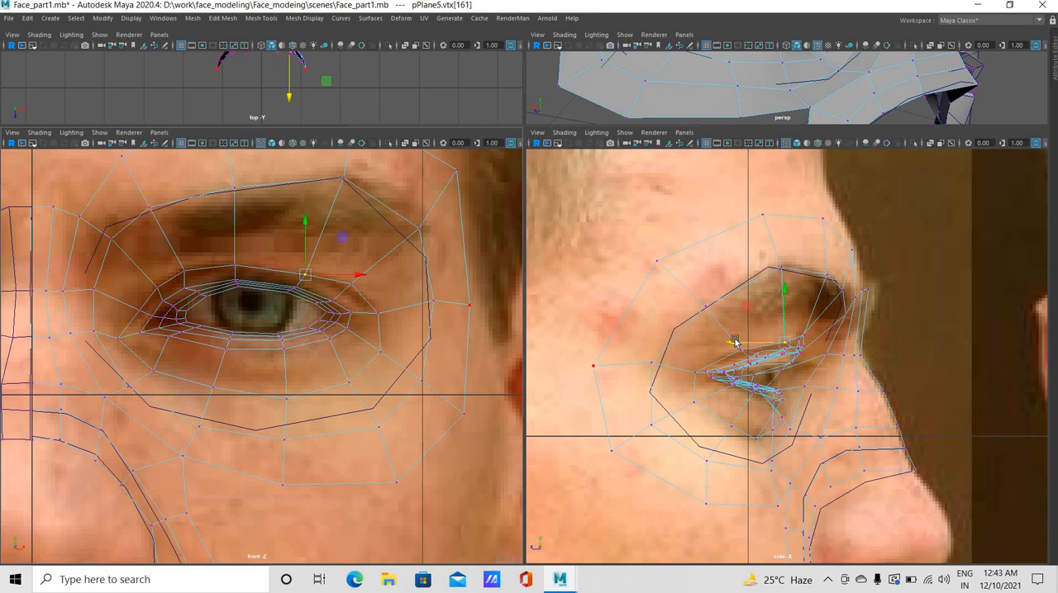
drag(745, 343, 754, 366)
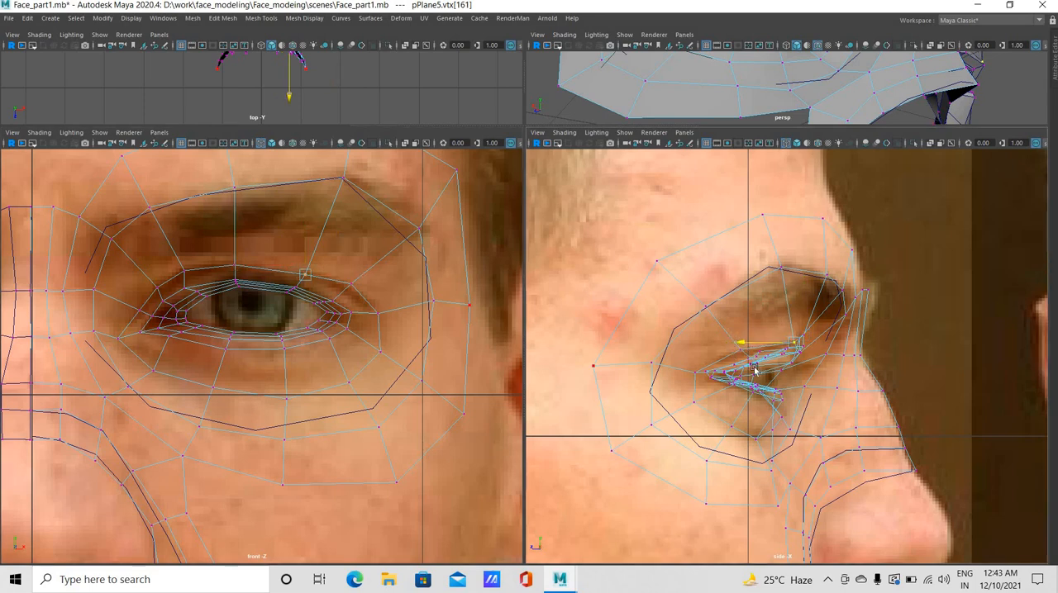
Nudge the upper eyelid rim's middle vertex slightly forward in side view
click(235, 279)
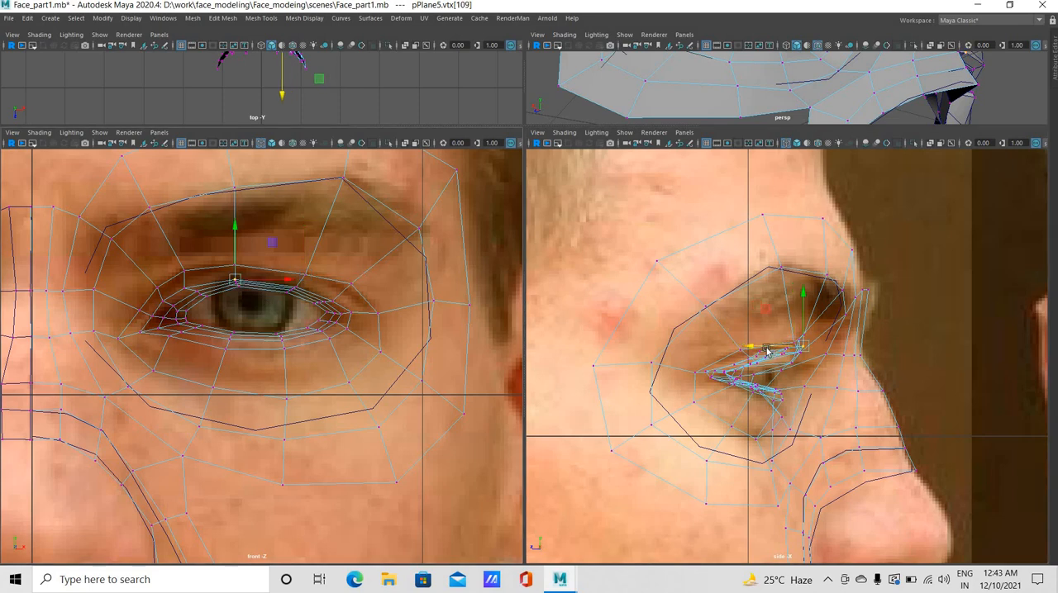
drag(746, 347, 748, 348)
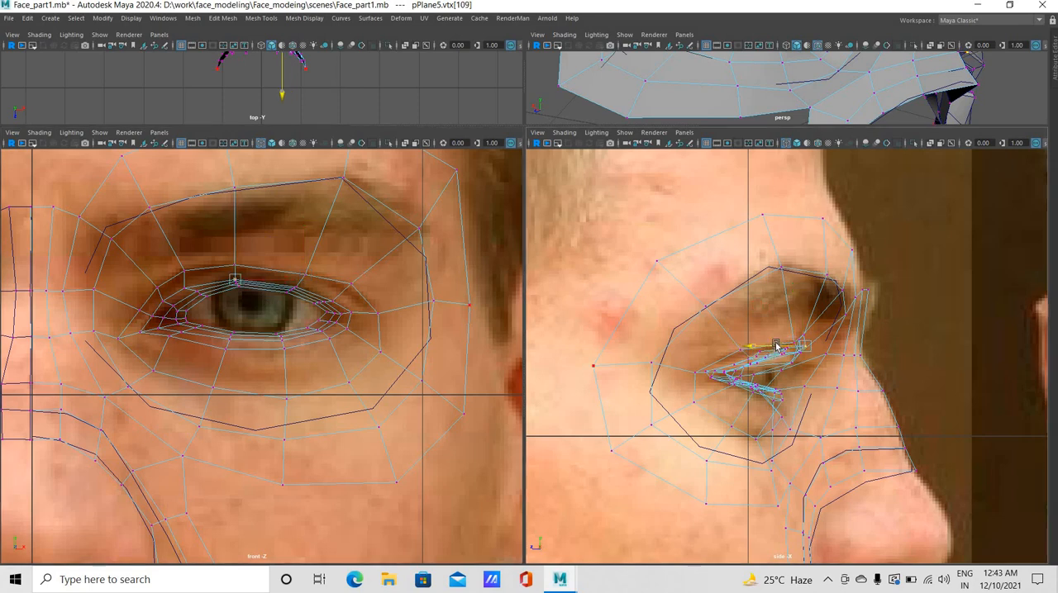
click(293, 288)
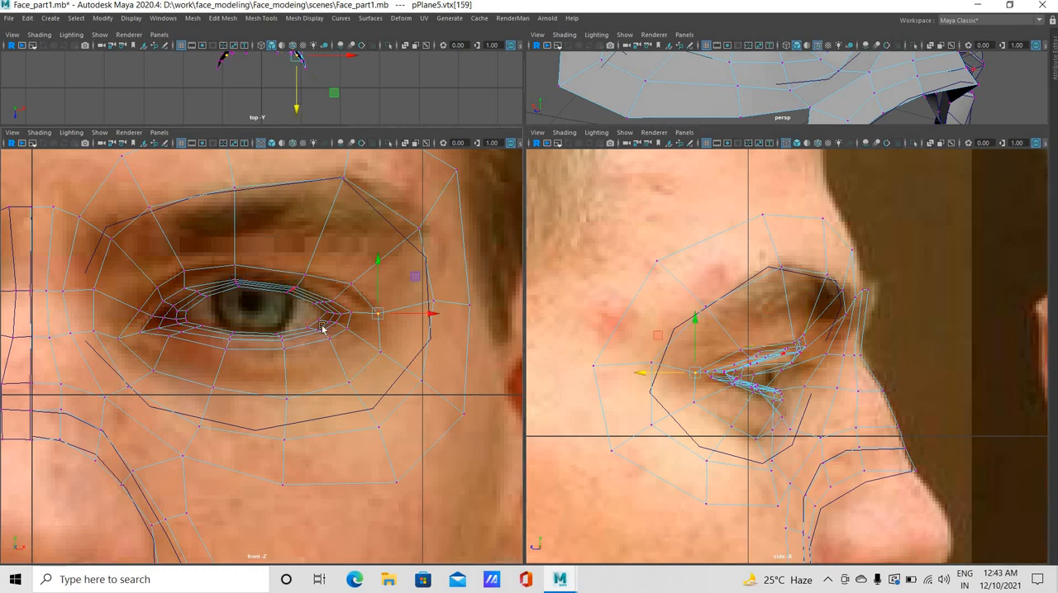
click(302, 288)
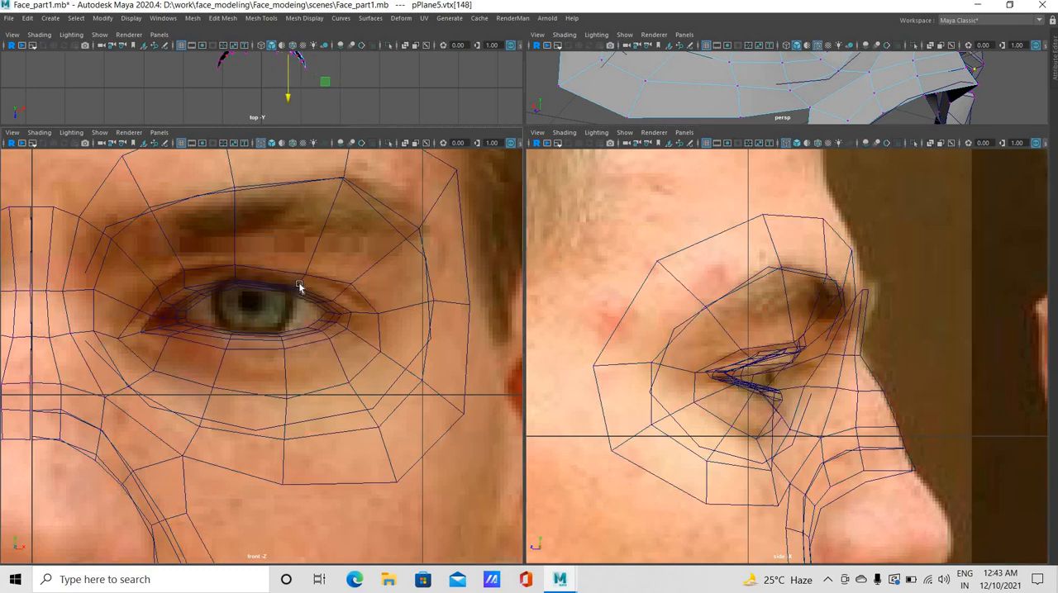
Return the face mesh to object mode and examine both eye areas from the front in perspective view
click(667, 71)
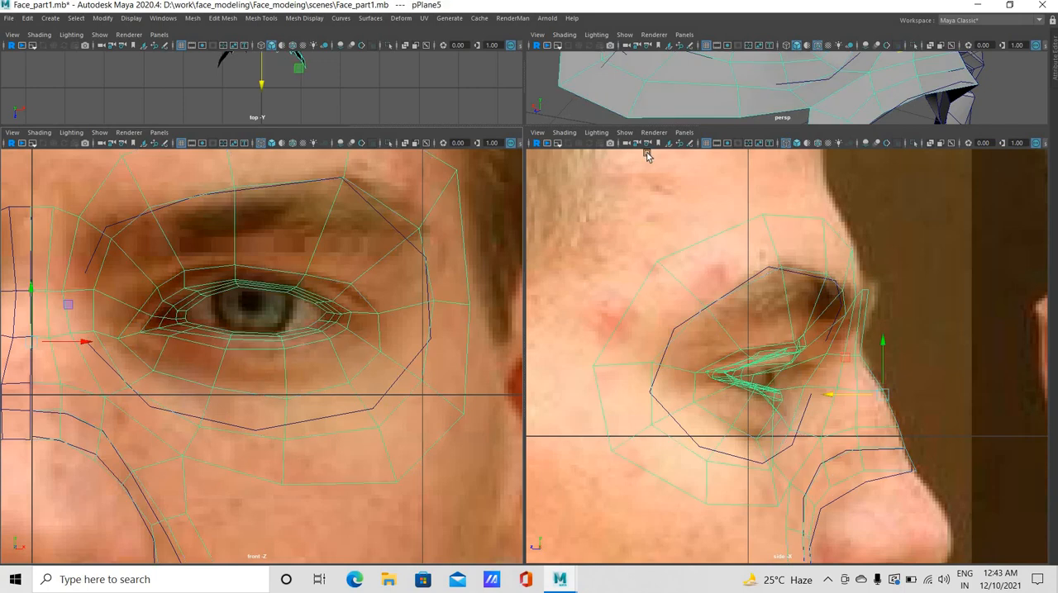
key(space)
alt+drag(472, 239, 306, 427)
key(space)
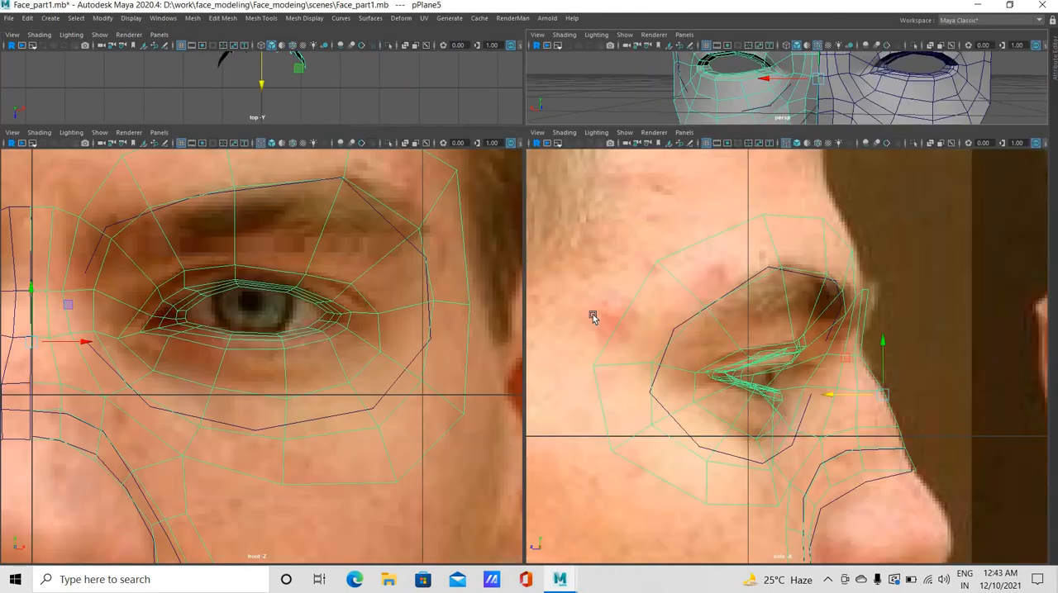
In front view, move the inner lower vertex of the outermost eye ring toward the nose
key(space)
scroll(533, 355, down, 6)
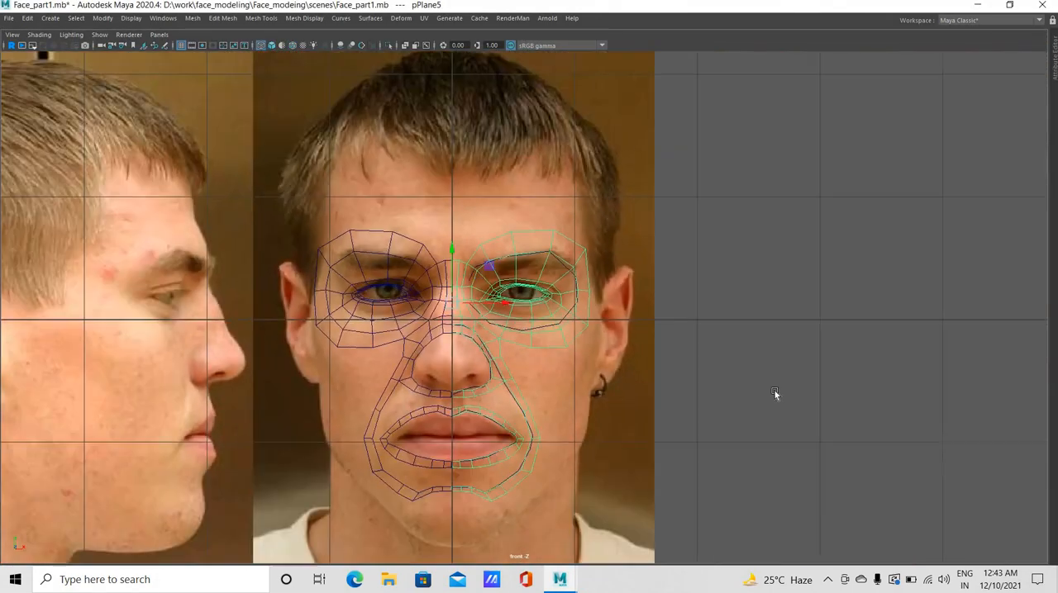
scroll(455, 384, up, 3)
scroll(455, 384, up, 3)
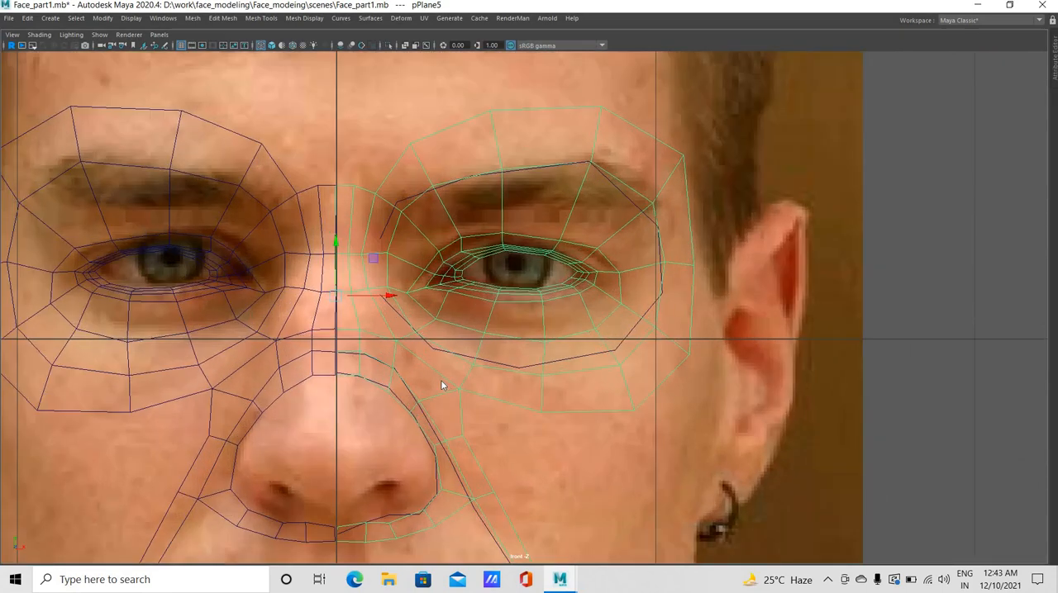
right_drag(444, 380, 471, 391)
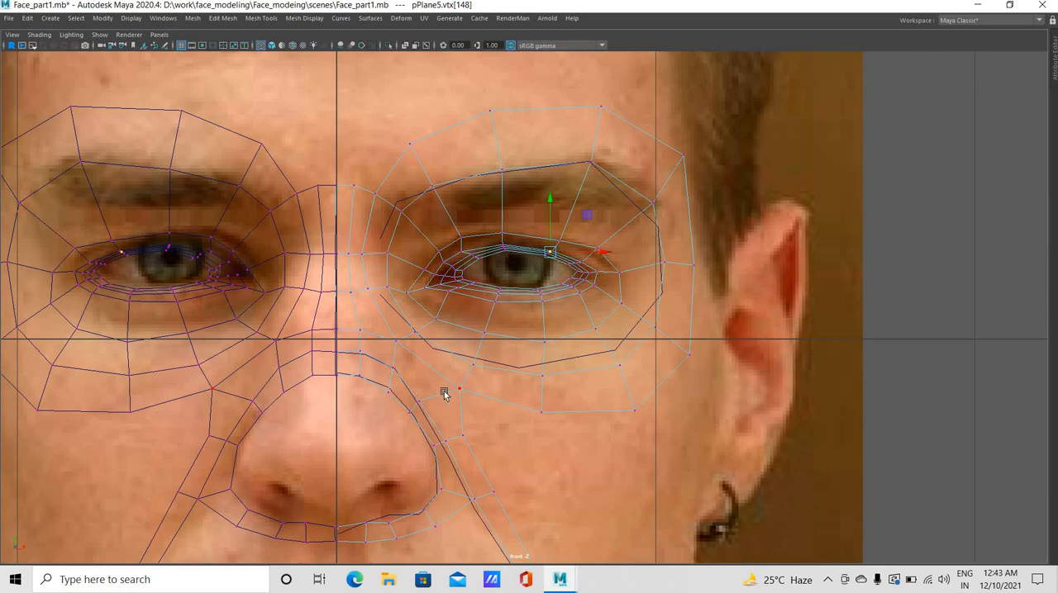
click(444, 393)
drag(443, 394, 441, 385)
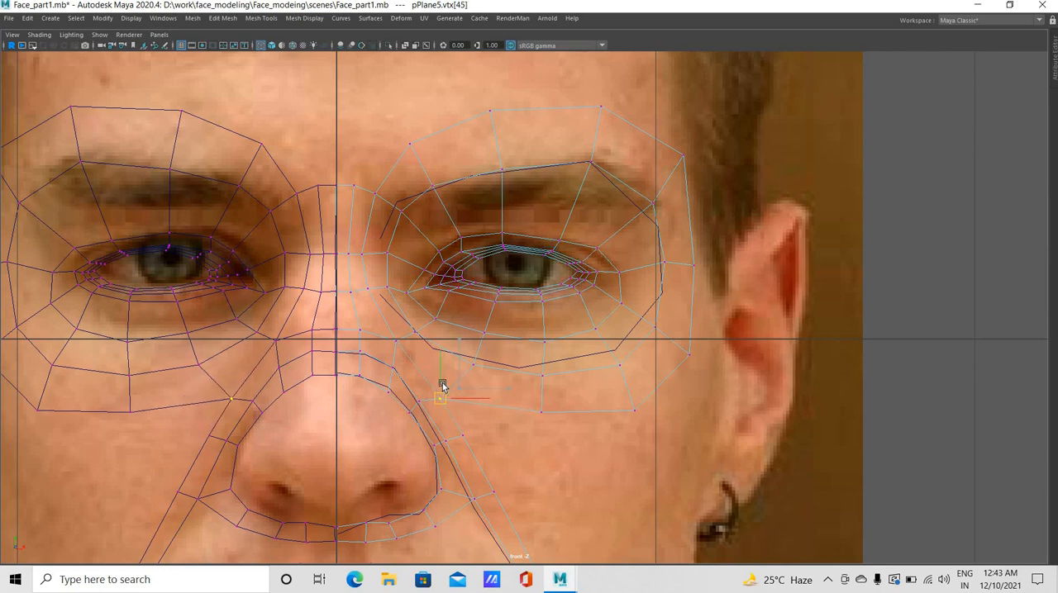
Lower the outermost eye ring's bottom middle vertex and shift its outer lower neighbour down and outward on the cheek
click(541, 412)
drag(542, 412, 543, 439)
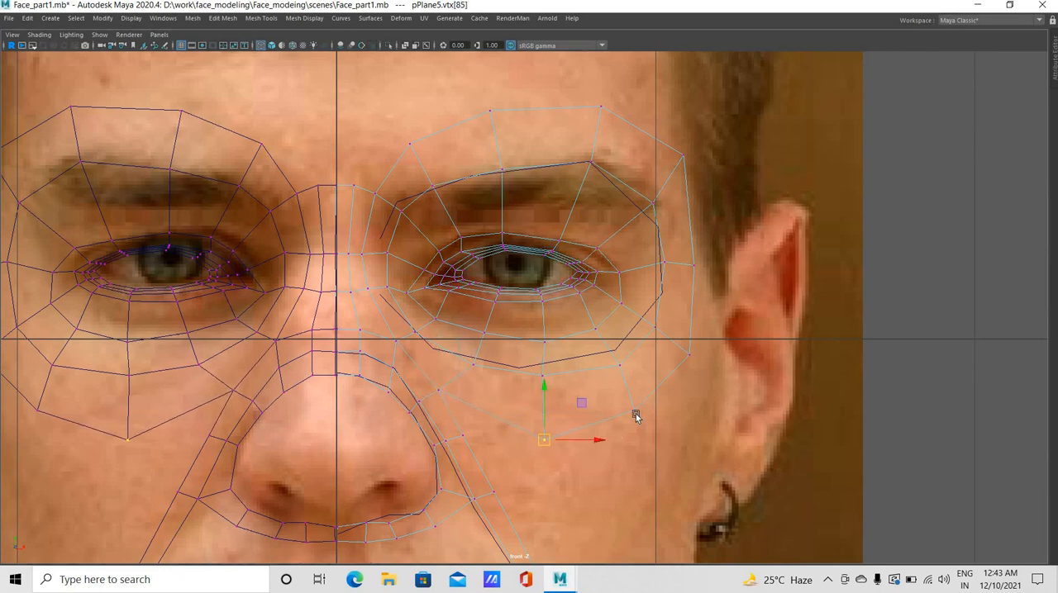
click(635, 412)
drag(634, 412, 647, 426)
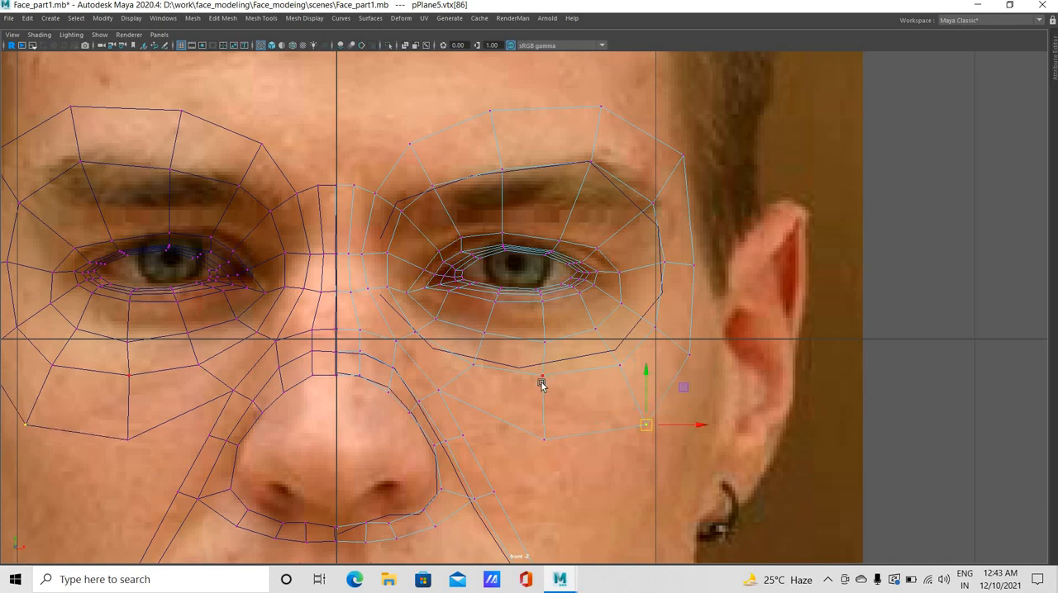
In front view, lower the second-outermost eye ring's bottom vertices, shift its outer lower vertices outward, and nudge the inner lower one toward the nose
click(543, 391)
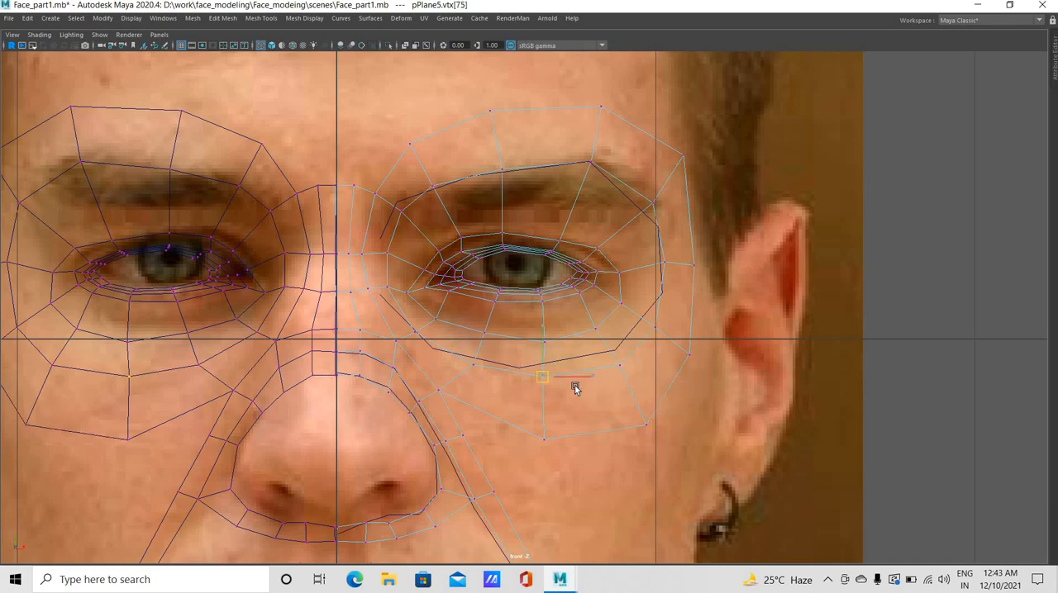
click(621, 370)
drag(620, 366, 631, 382)
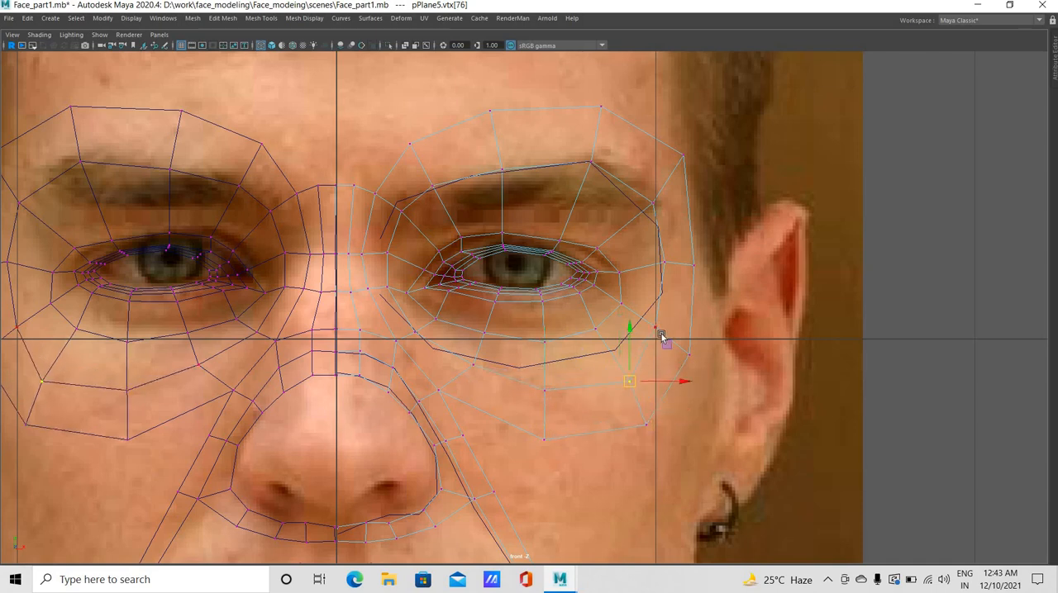
click(657, 330)
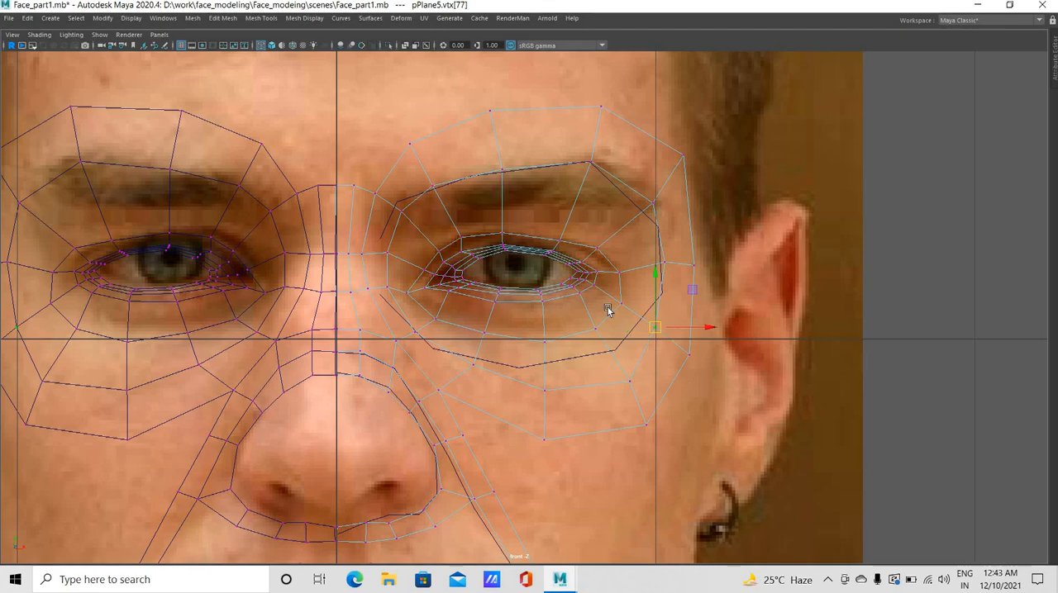
click(408, 339)
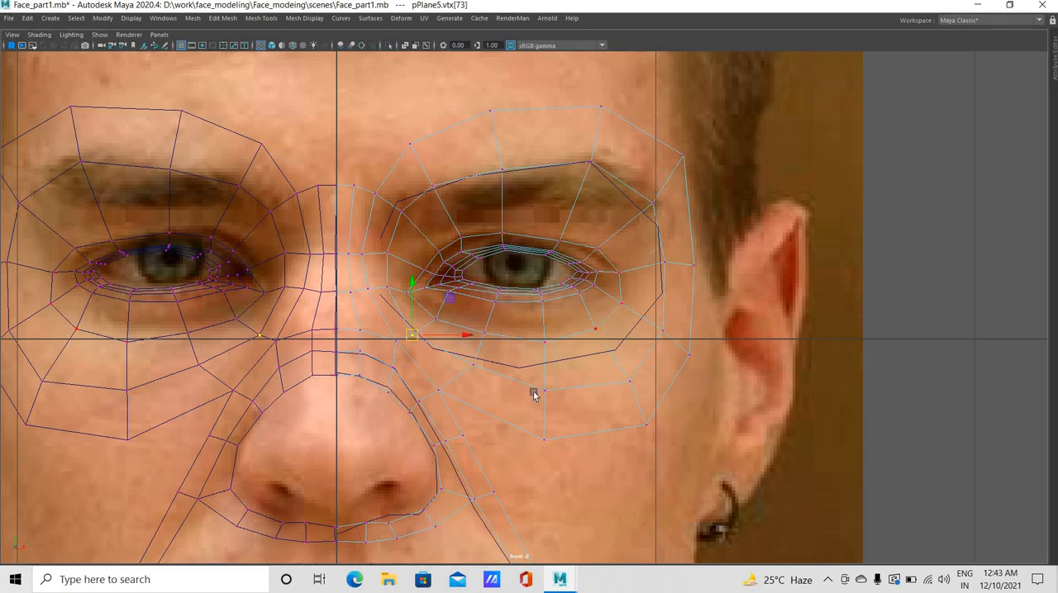
drag(550, 401, 550, 400)
middle_drag(549, 400, 552, 444)
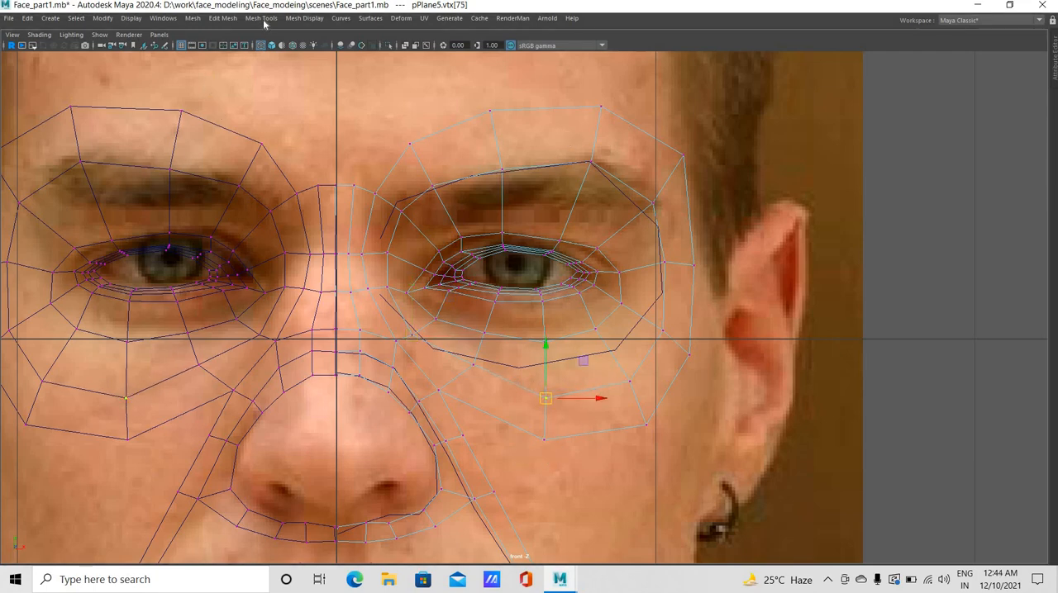
Insert an edge loop around the eye between the eyelid crease ring and the brow ring
click(261, 18)
click(308, 102)
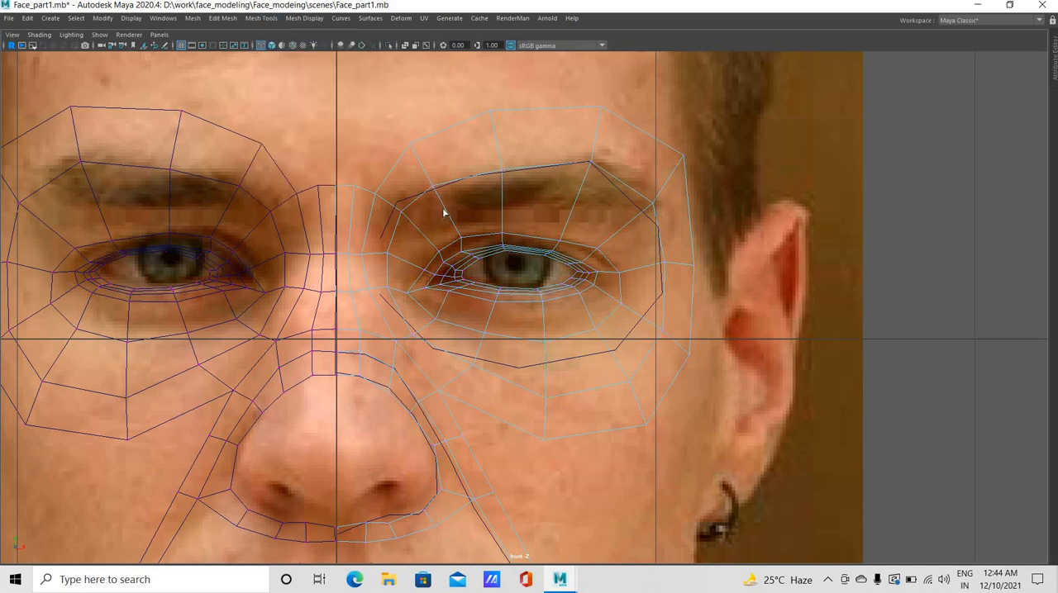
click(443, 213)
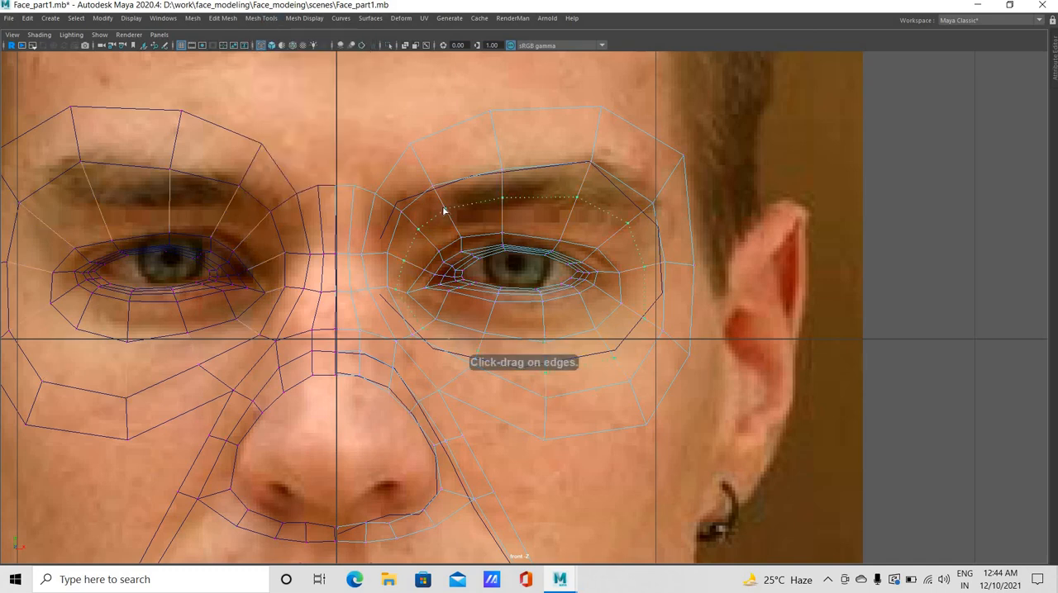
In side view, move the eye ring's lower inner vertex below the inner eye corner forward toward the nose
key(space)
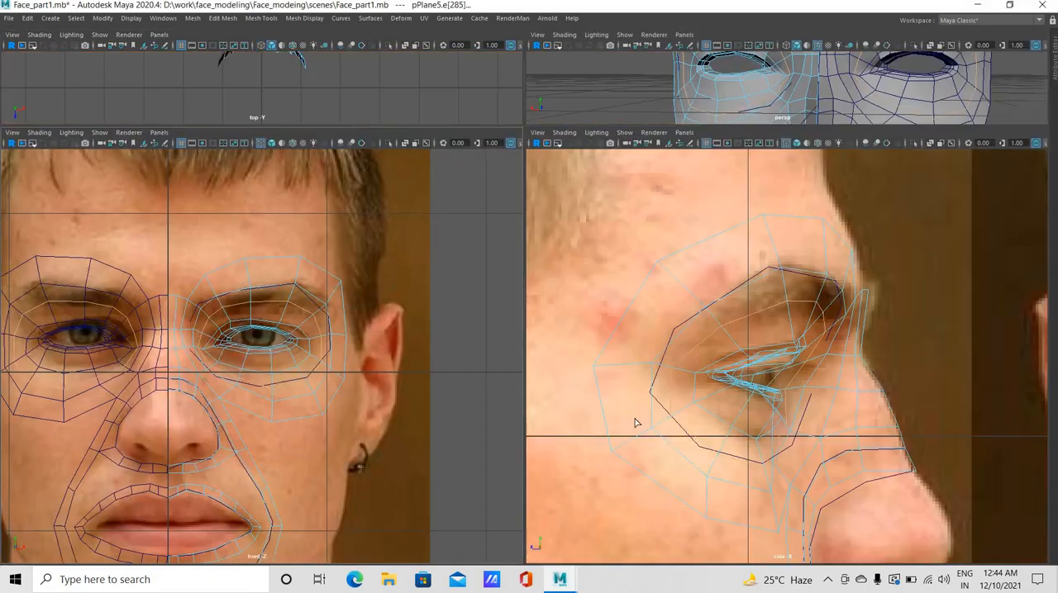
key(space)
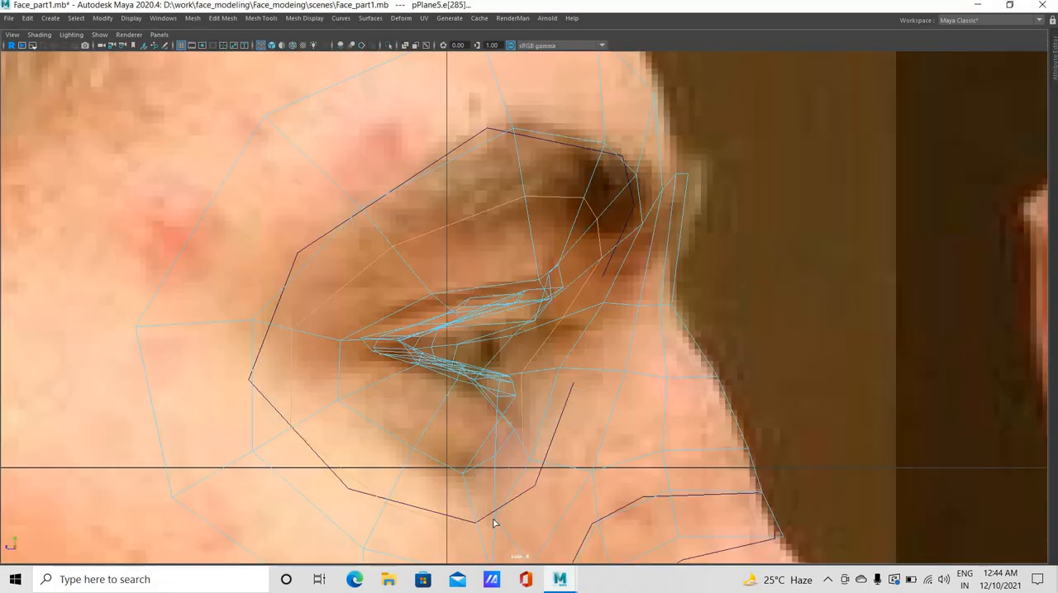
scroll(529, 303, down, 5)
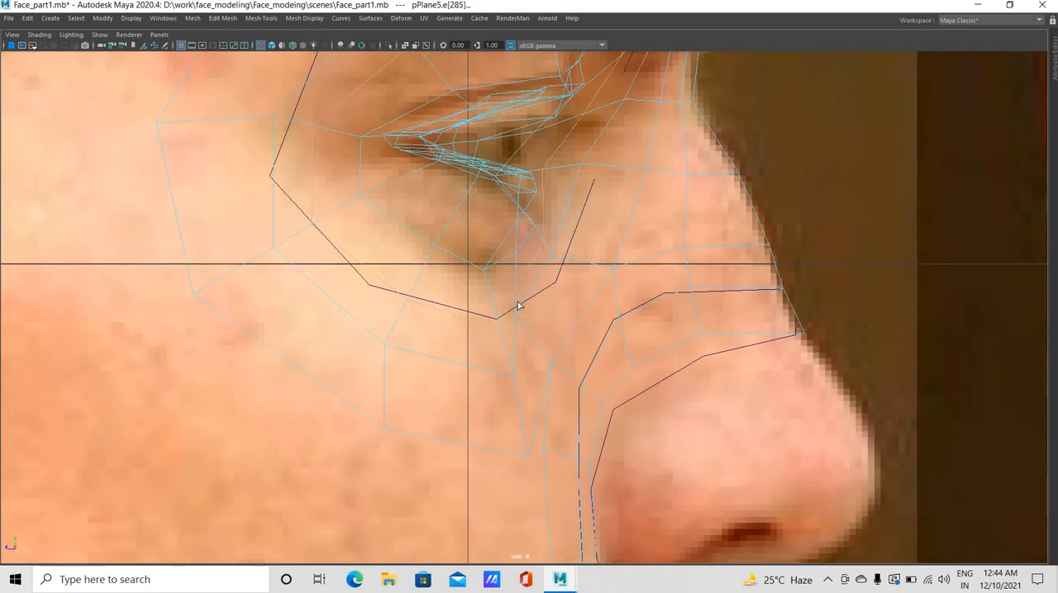
scroll(518, 306, up, 5)
key(w)
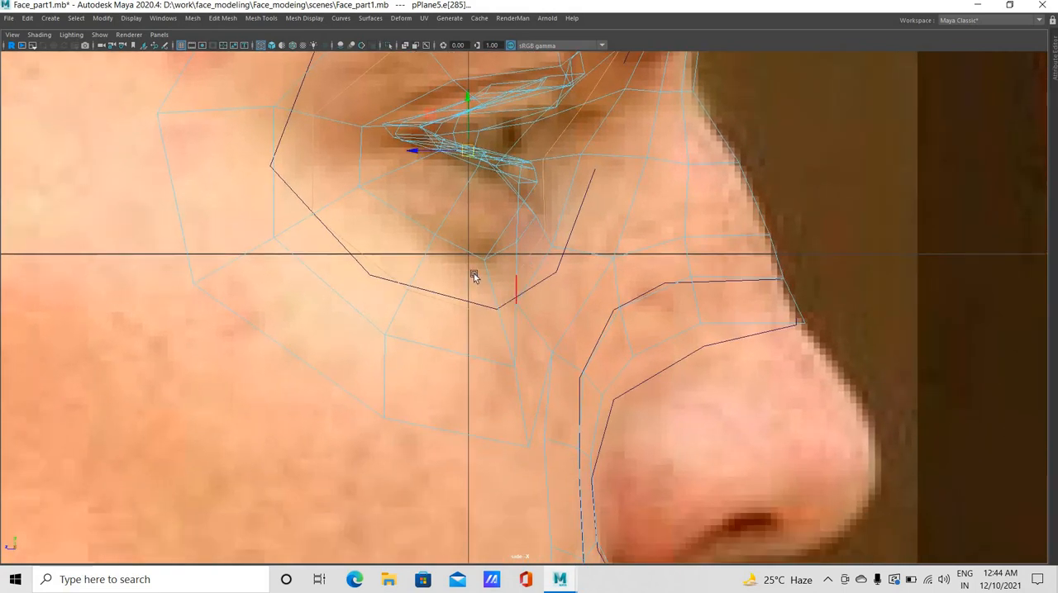
right_drag(517, 279, 478, 280)
click(520, 304)
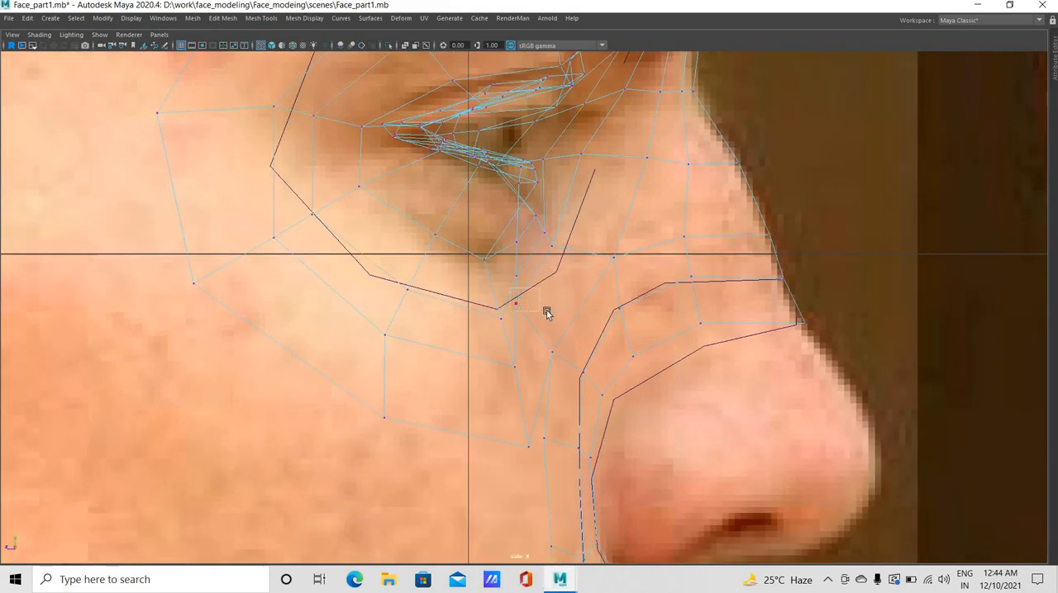
drag(516, 303, 541, 306)
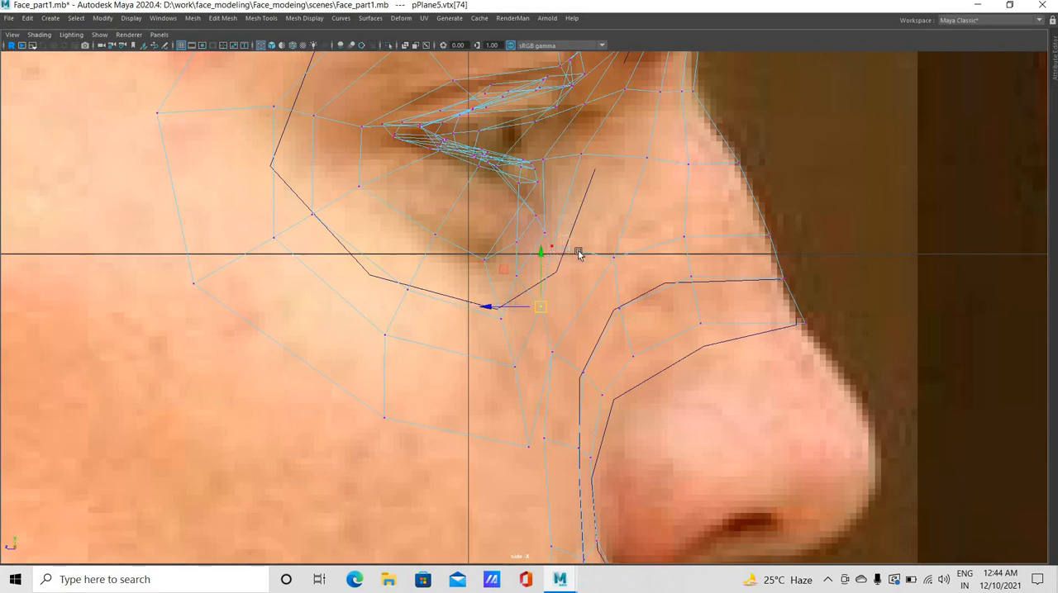
Shift the ring's next vertex toward the nose forward, along with the new edge loop's adjacent lower vertex
click(552, 246)
drag(552, 246, 578, 250)
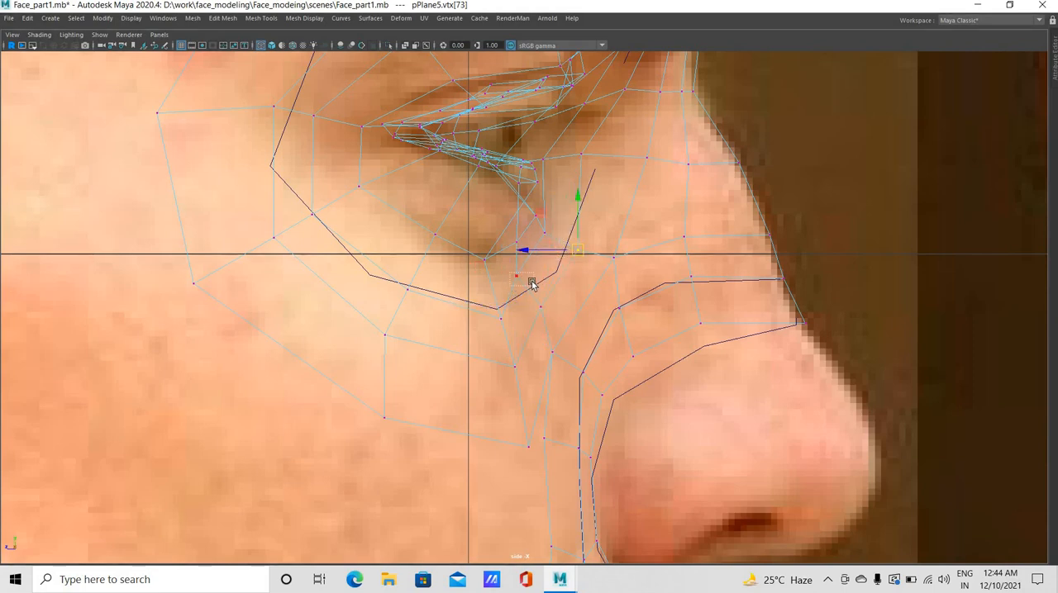
click(532, 283)
drag(531, 283, 547, 291)
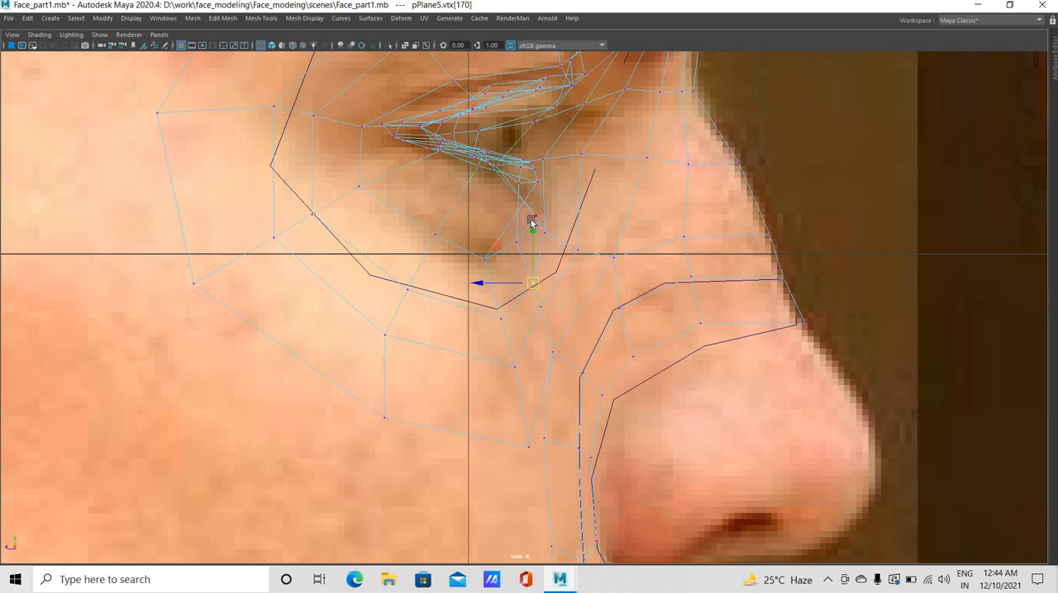
Move the ring vertex level with the inner eye corner toward the nose bridge and nudge the one below it forward
click(532, 220)
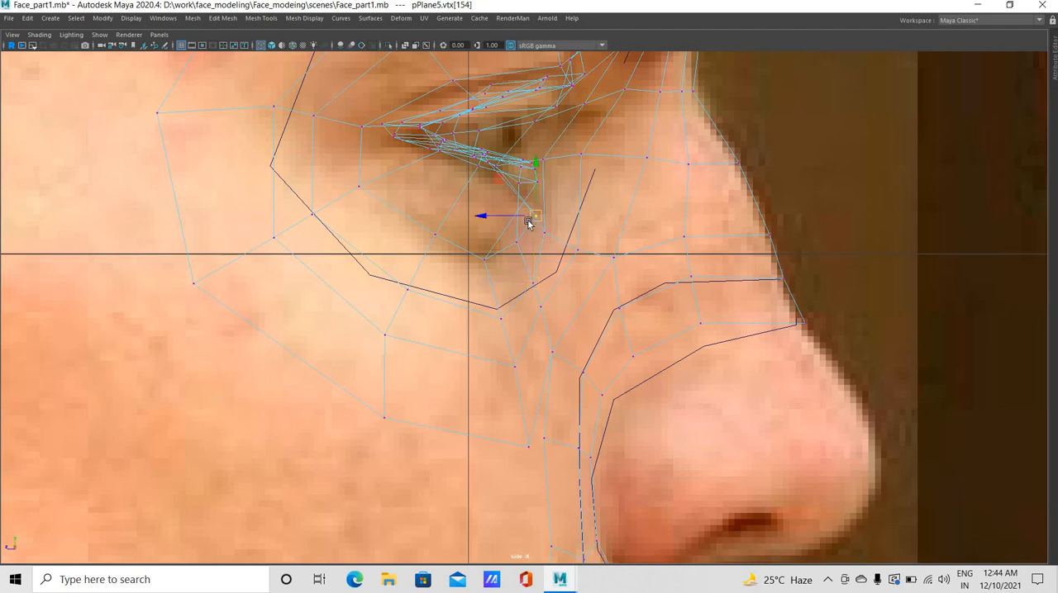
click(560, 165)
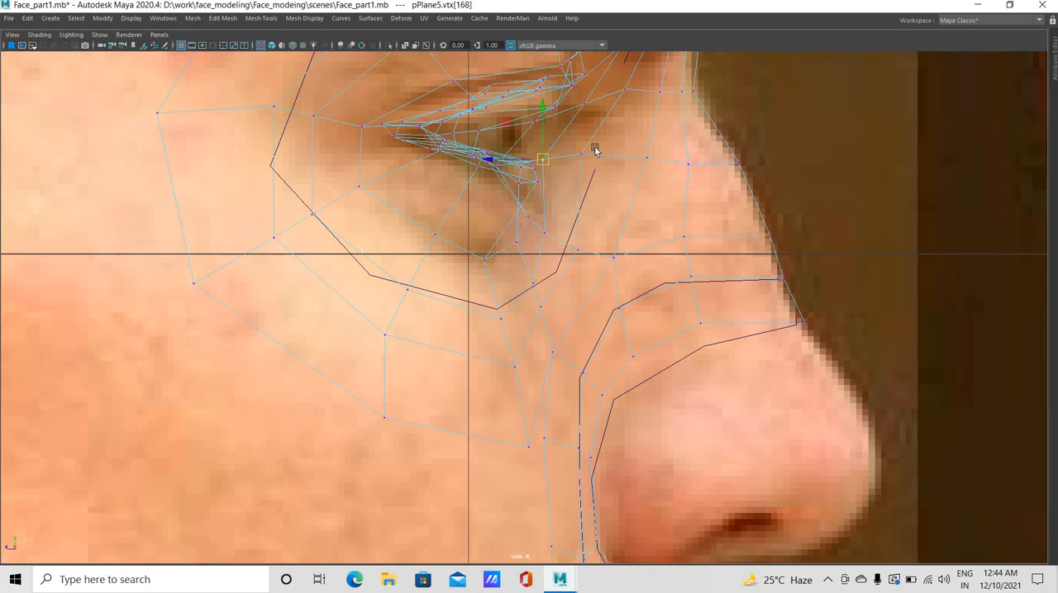
click(582, 156)
drag(581, 155, 612, 158)
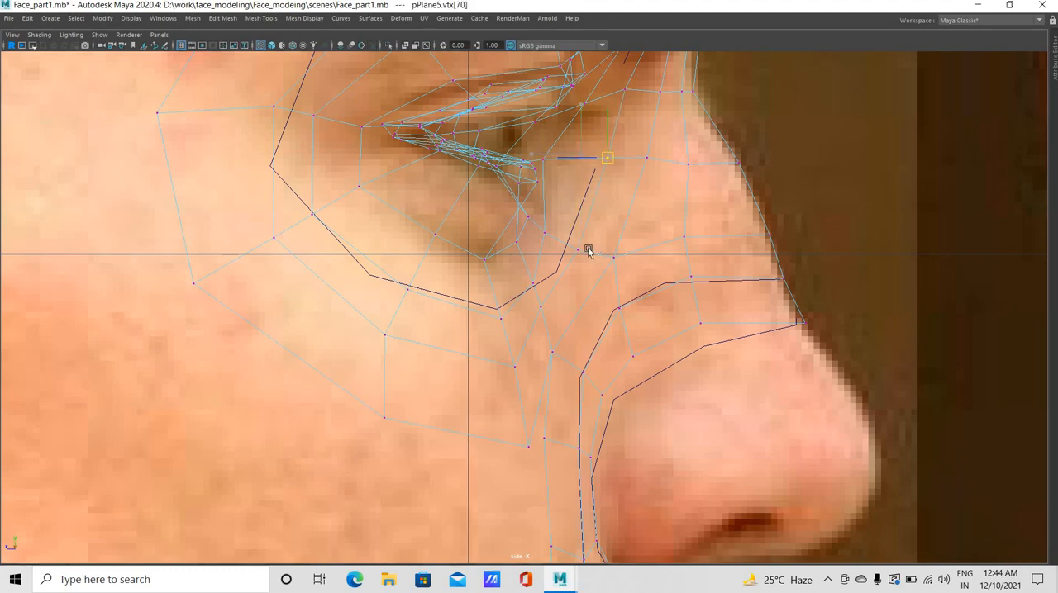
click(580, 251)
Pull the new edge loop's three vertices around the inner eye corner forward toward the nose in side view
middle_drag(545, 141, 548, 158)
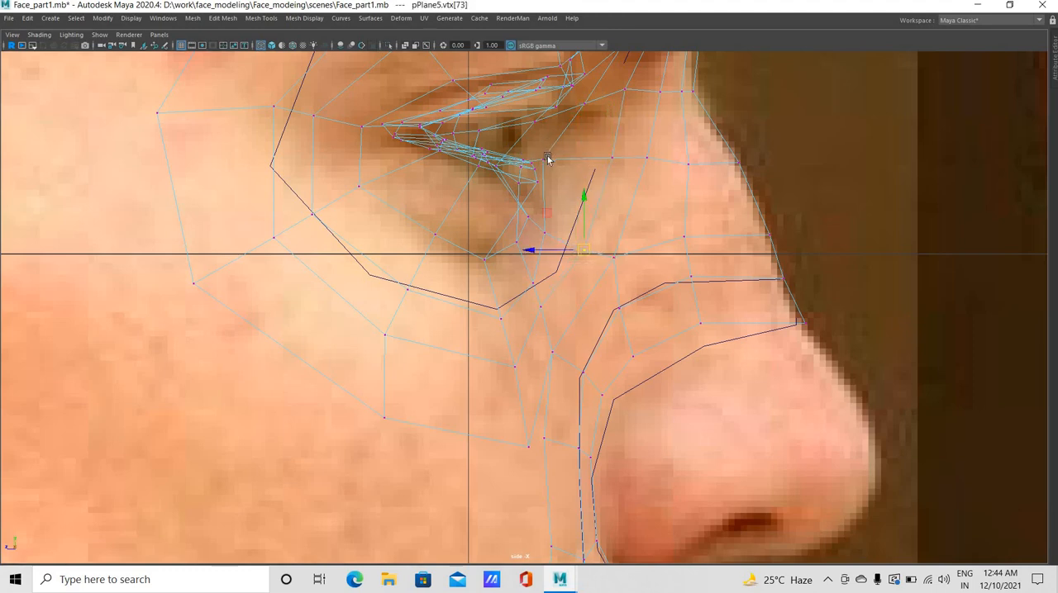
click(545, 171)
click(573, 166)
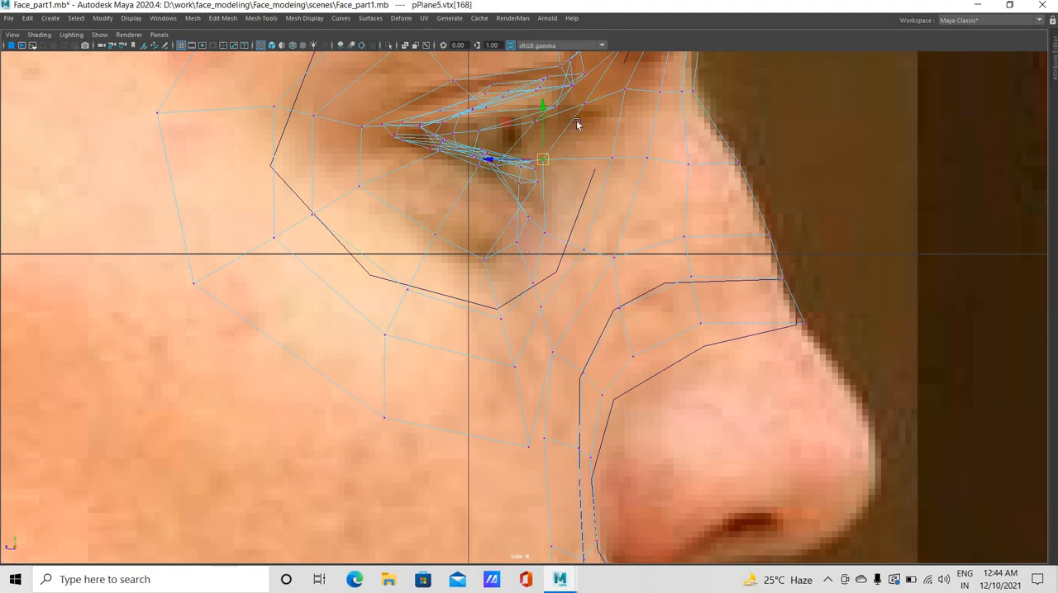
click(584, 103)
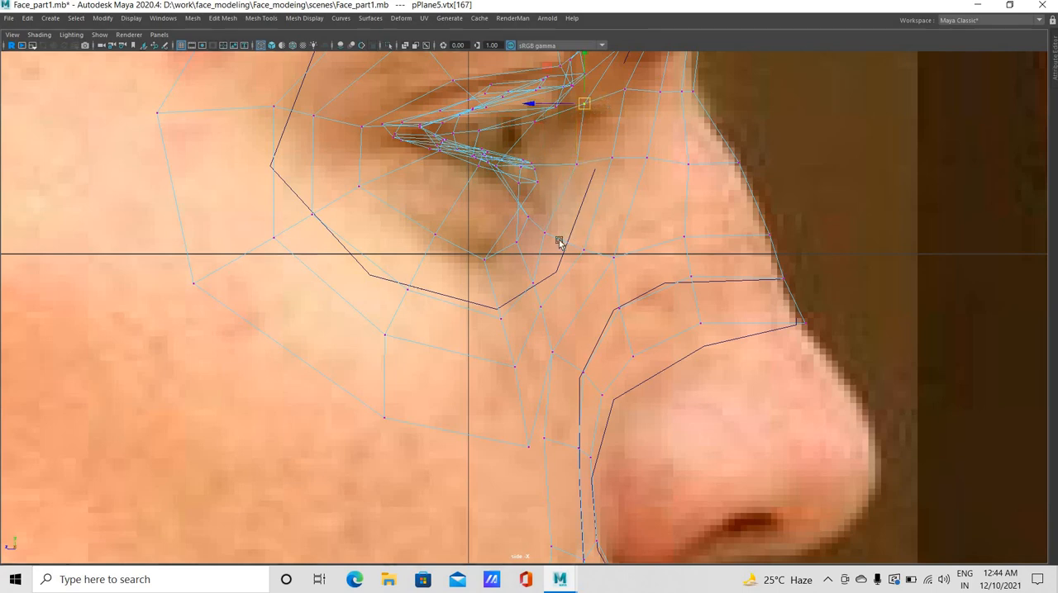
drag(585, 104, 604, 97)
mouse_move(554, 220)
mouse_down()
mouse_move(546, 245)
mouse_move(562, 238)
mouse_up()
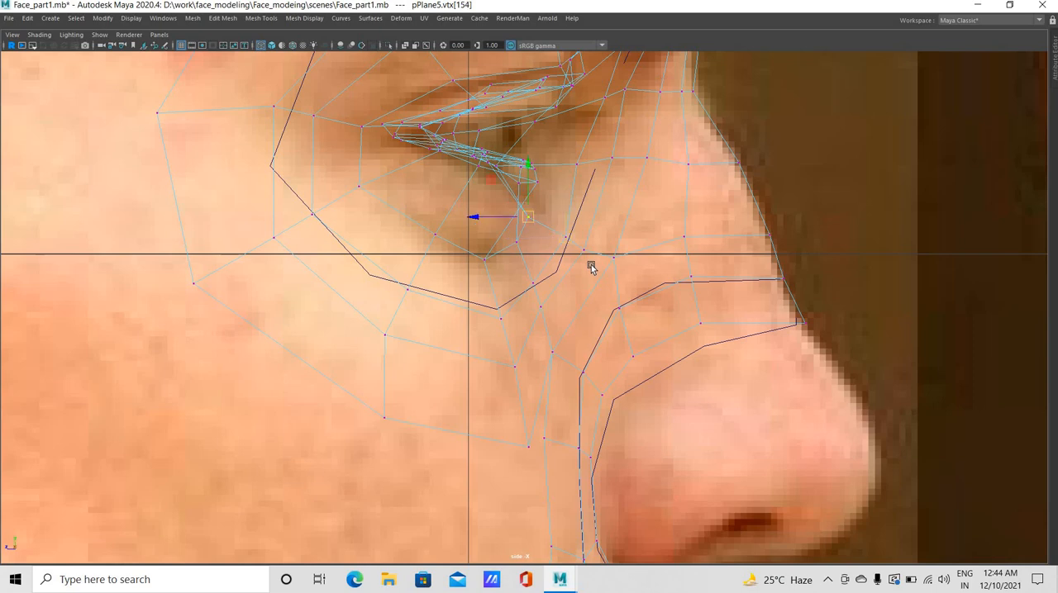
Nudge the inner-corner vertex of the lower eyelid surround forward in side view and check the inner eye corner in perspective view
click(495, 167)
drag(467, 169, 519, 147)
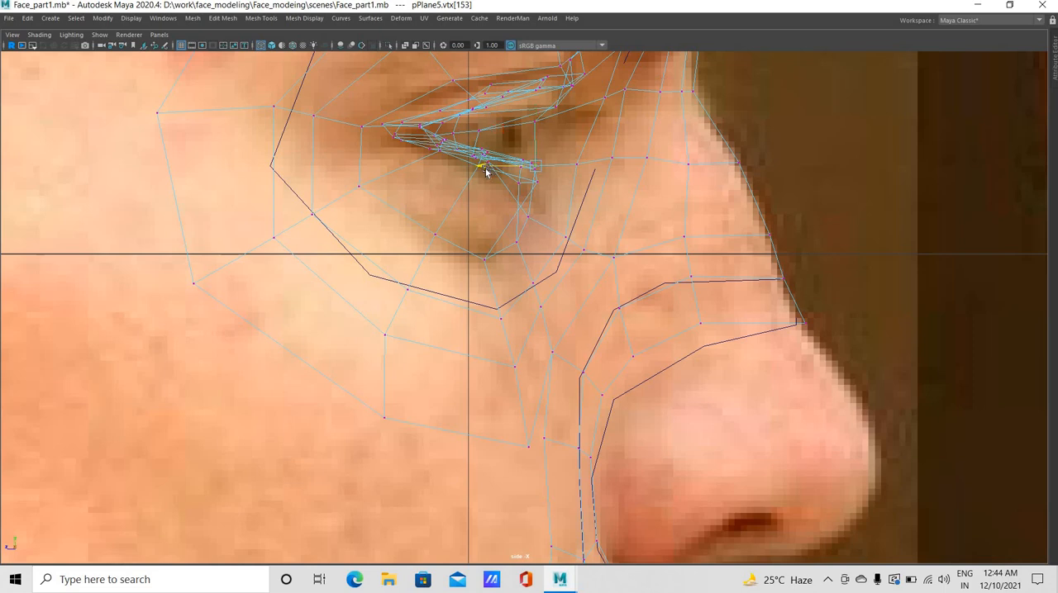
key(space)
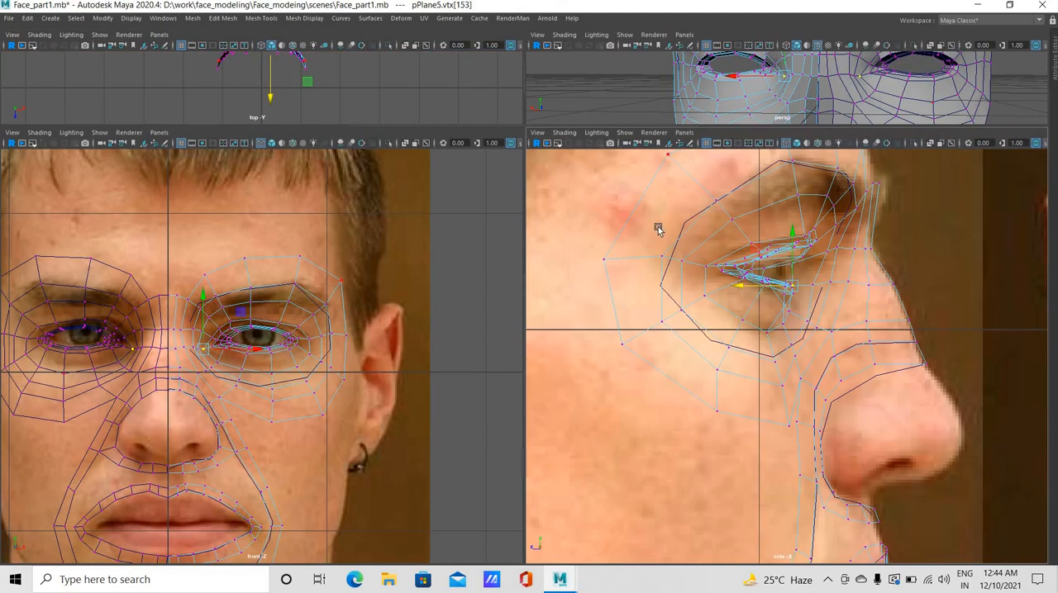
key(space)
alt+drag(770, 270, 581, 282)
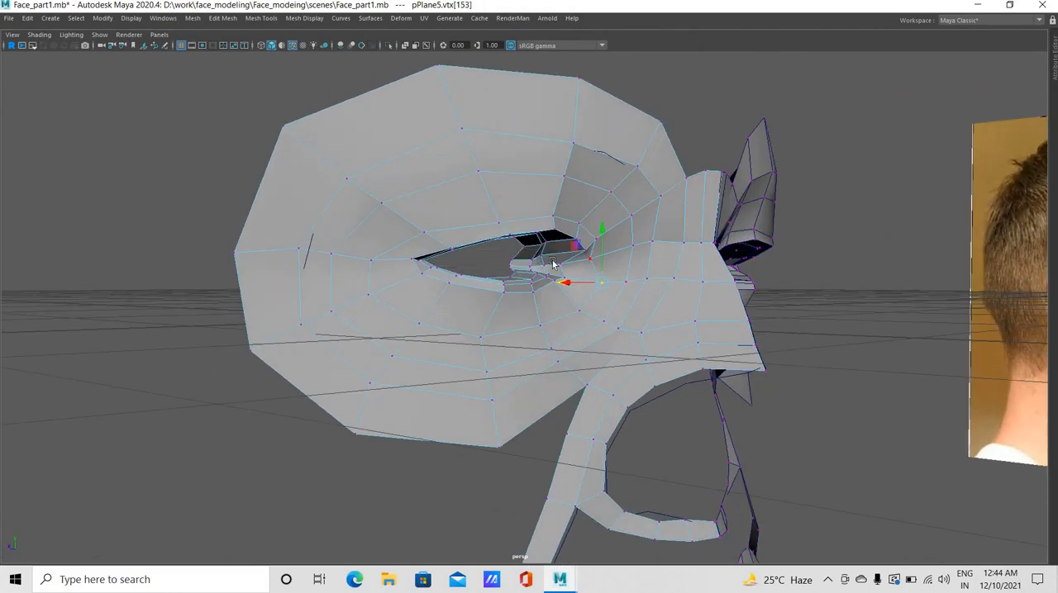
click(560, 262)
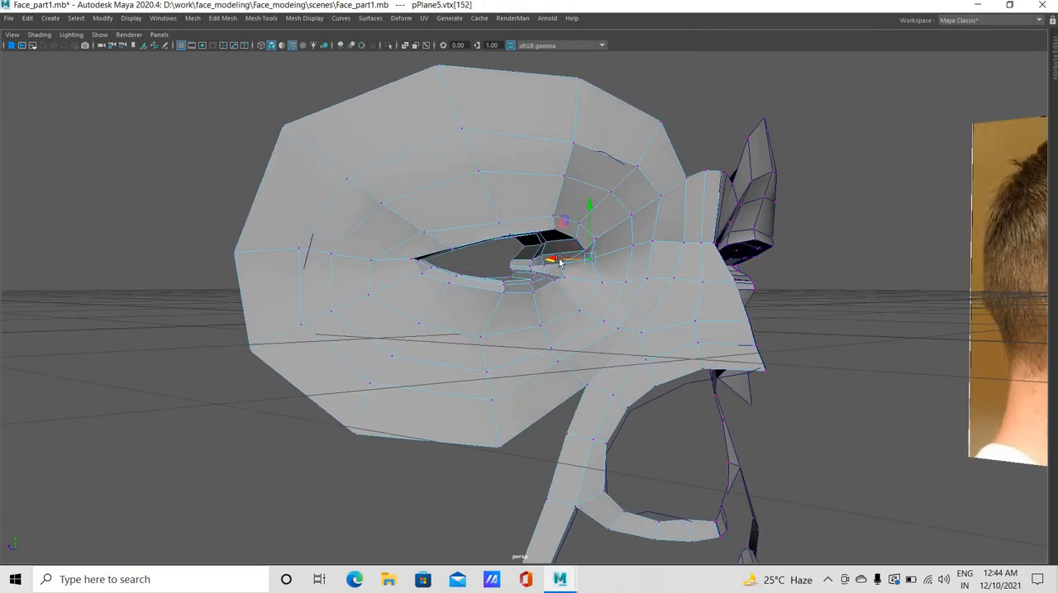
click(586, 290)
click(600, 283)
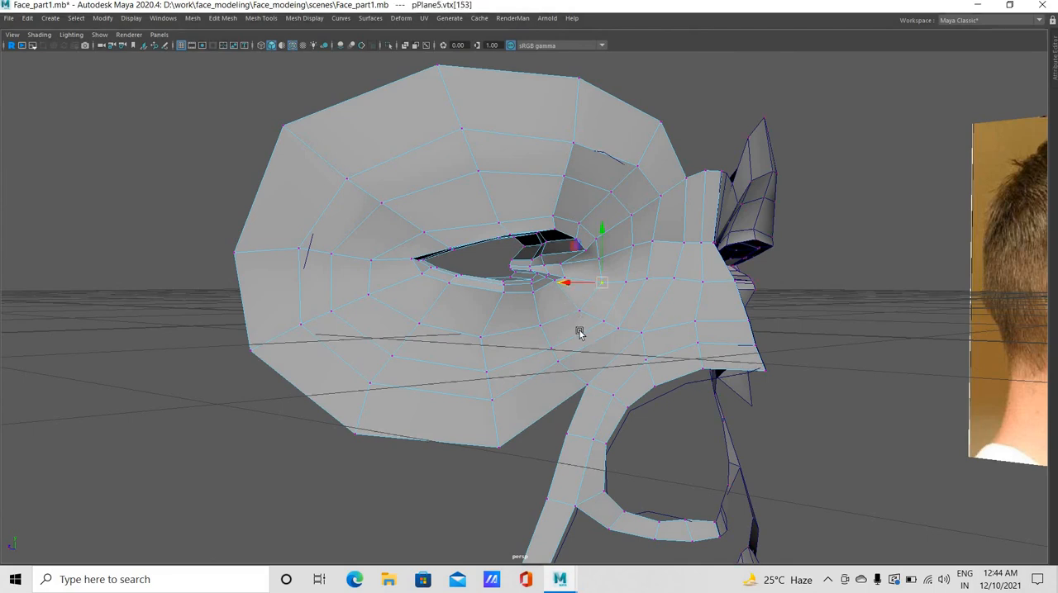
alt+drag(572, 291, 557, 303)
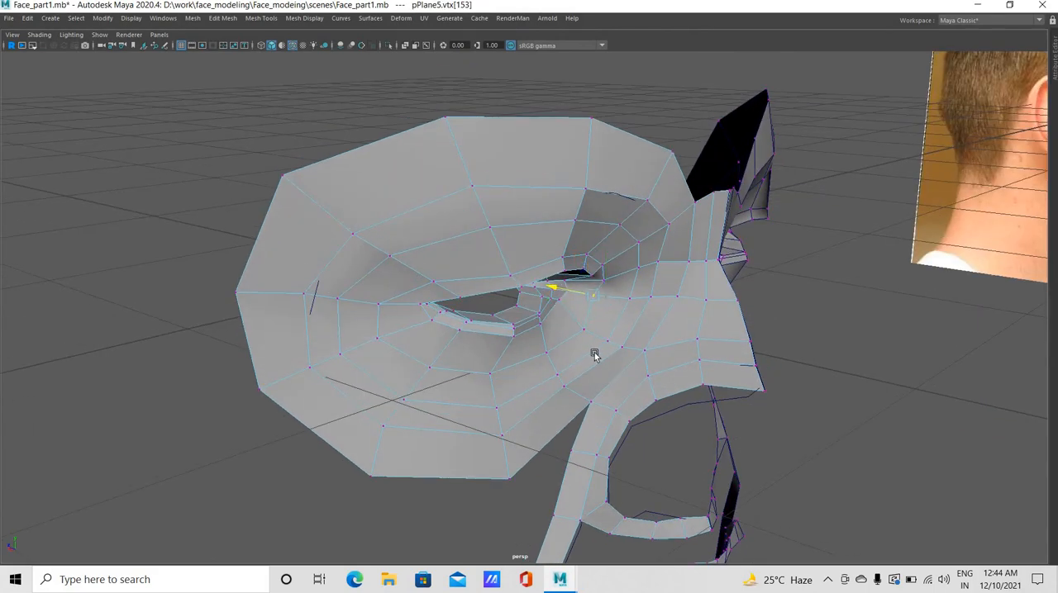
alt+drag(574, 352, 525, 217)
Raise the two vertices of the ring just above the upper eyelid toward the brow in perspective view
click(529, 189)
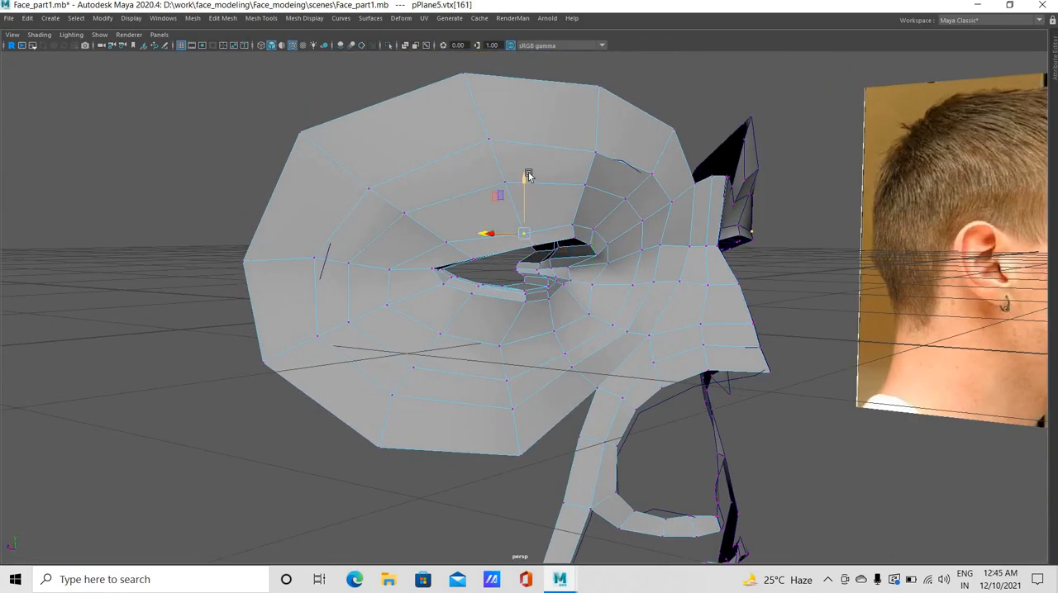
drag(529, 176, 528, 176)
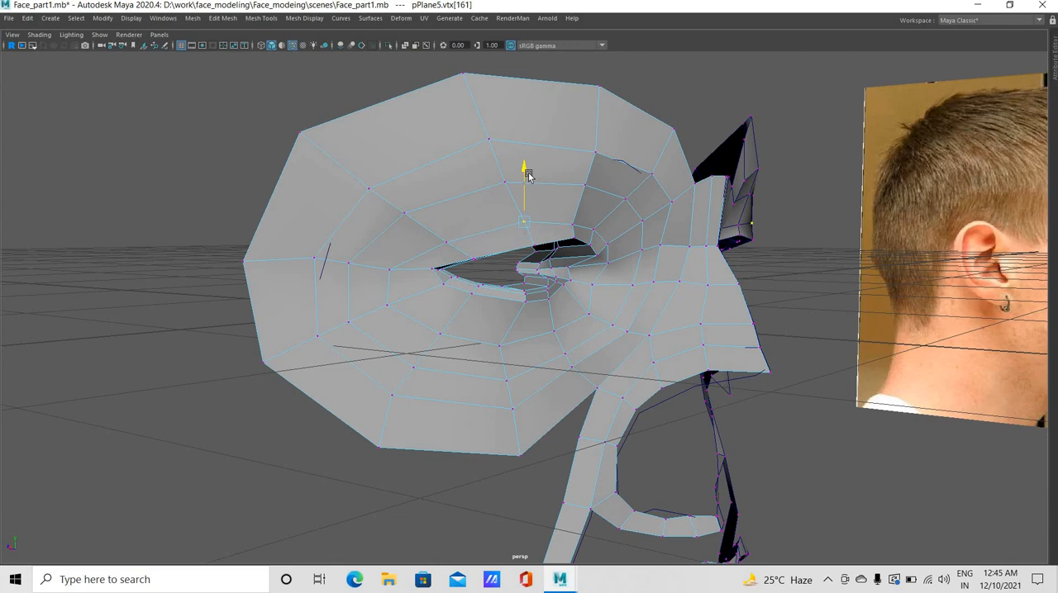
click(571, 211)
Adjust the vertices along the lower edge of the outer eye ring on the cheek, shifting their depth in perspective and side views
alt+drag(337, 322, 400, 424)
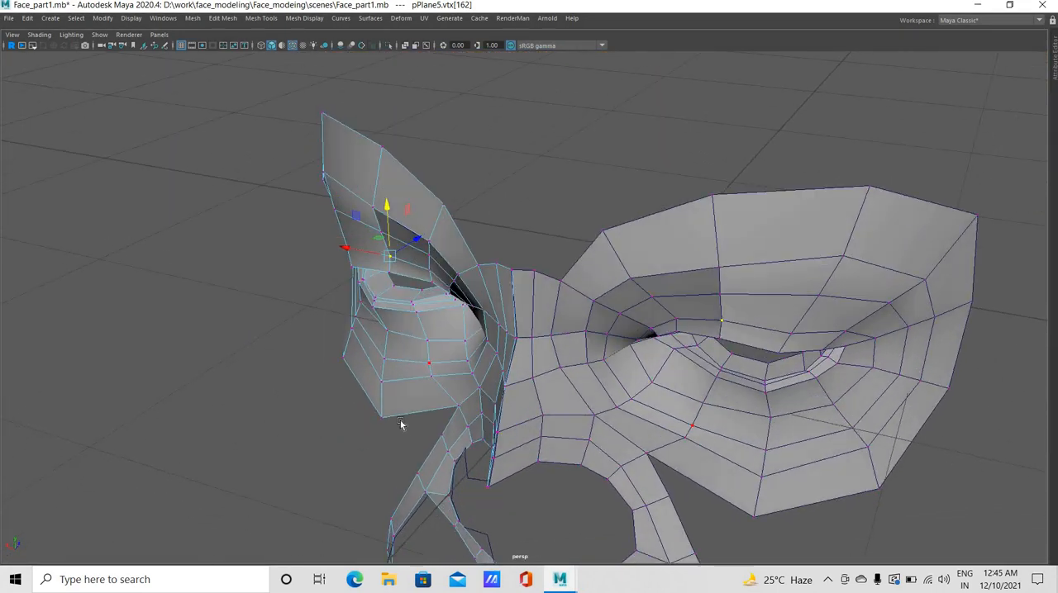
click(410, 401)
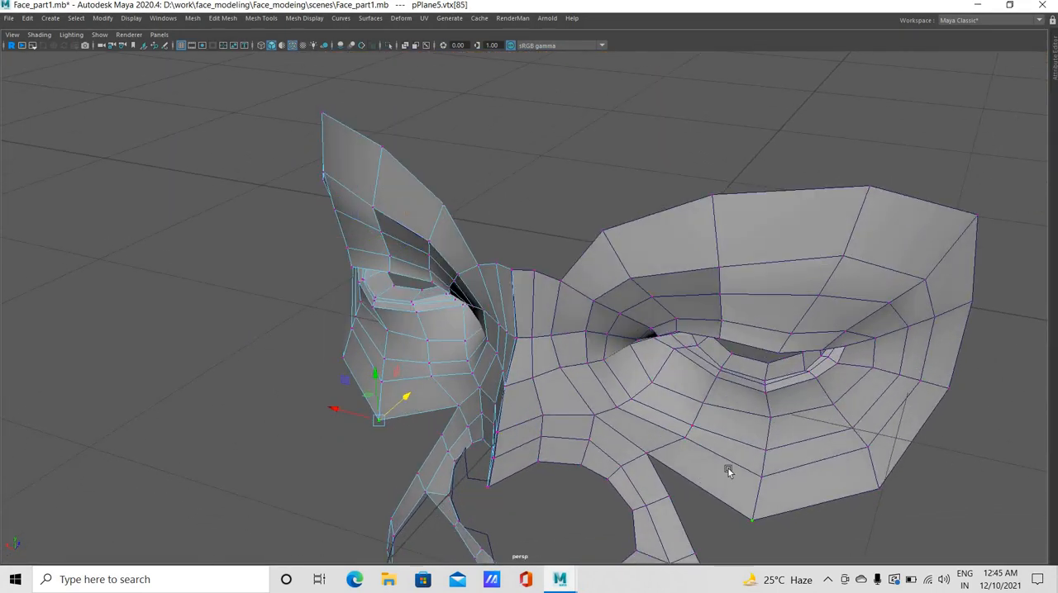
key(space)
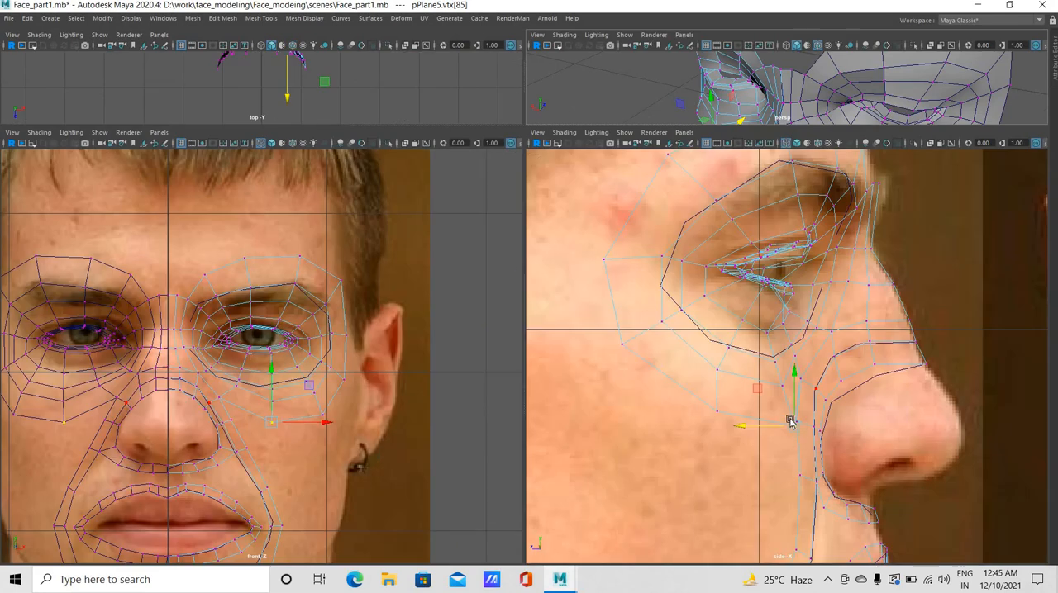
drag(787, 412, 702, 416)
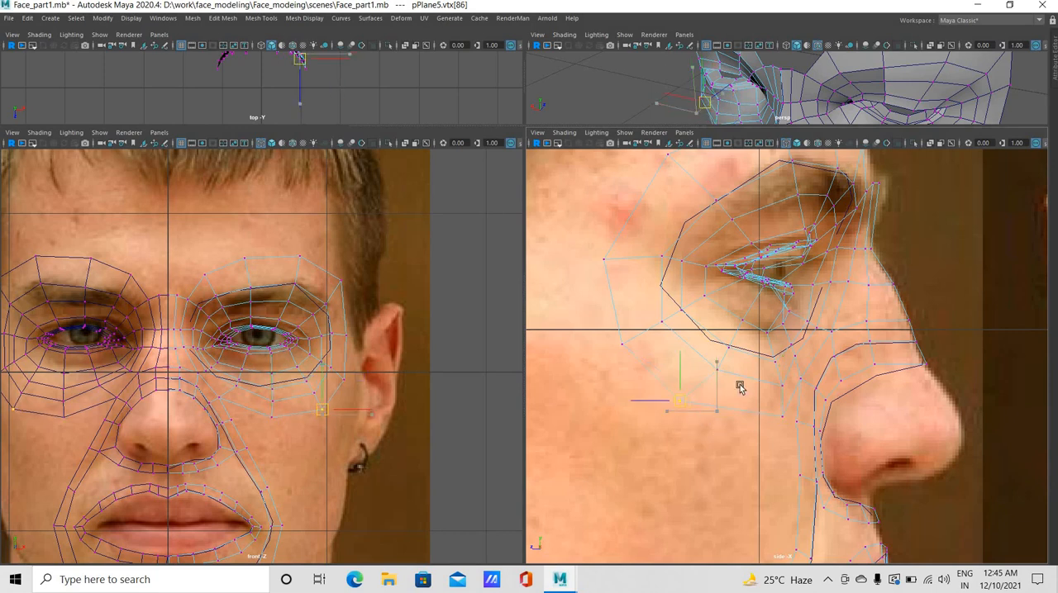
click(730, 379)
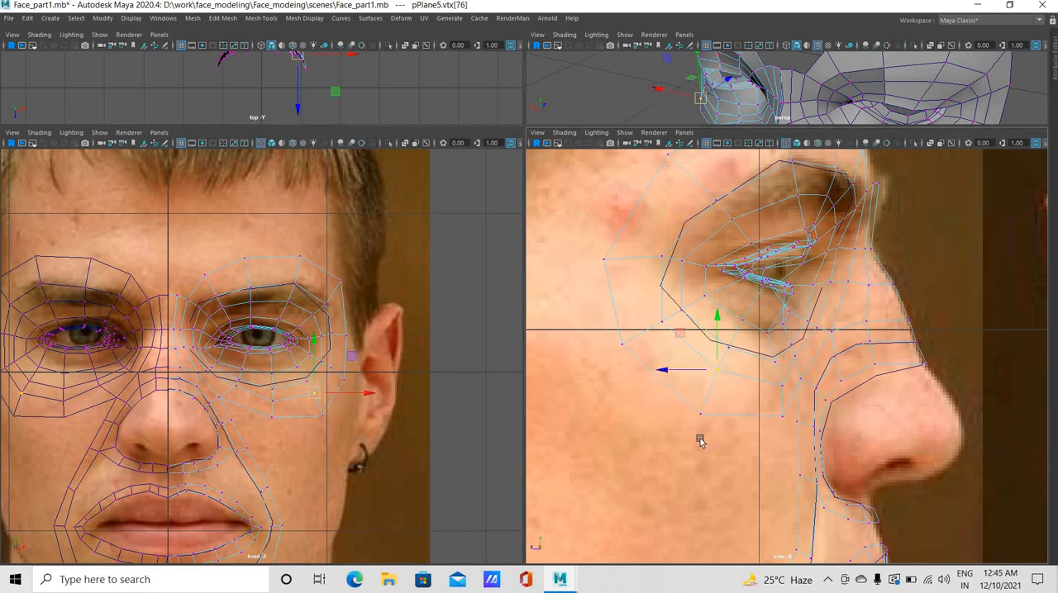
click(710, 416)
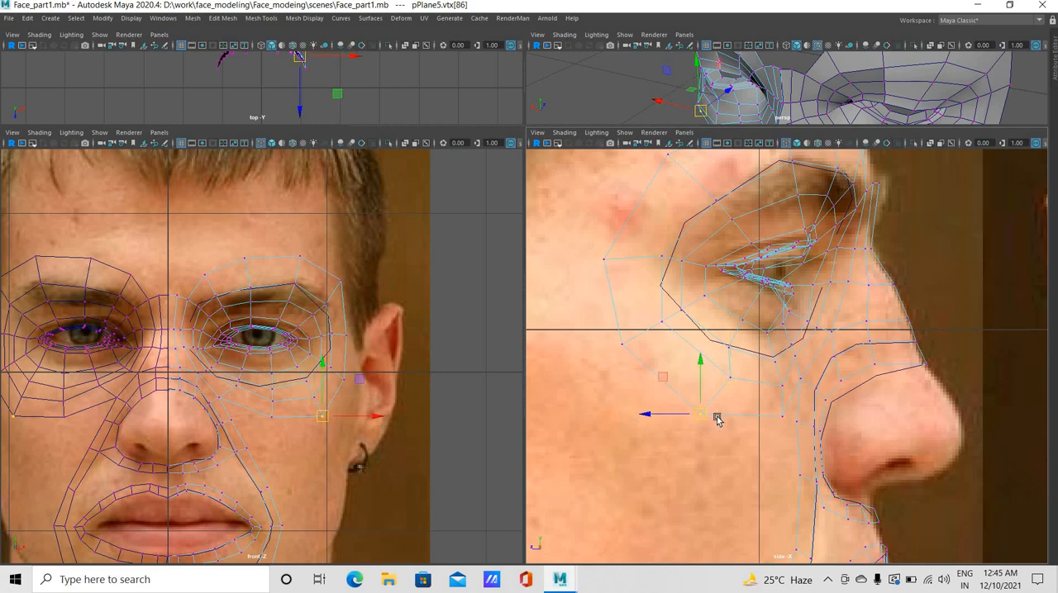
Nudge the inner cheek vertices beside the nose and down the fold toward the mouth slightly forward in side view
click(608, 354)
click(782, 404)
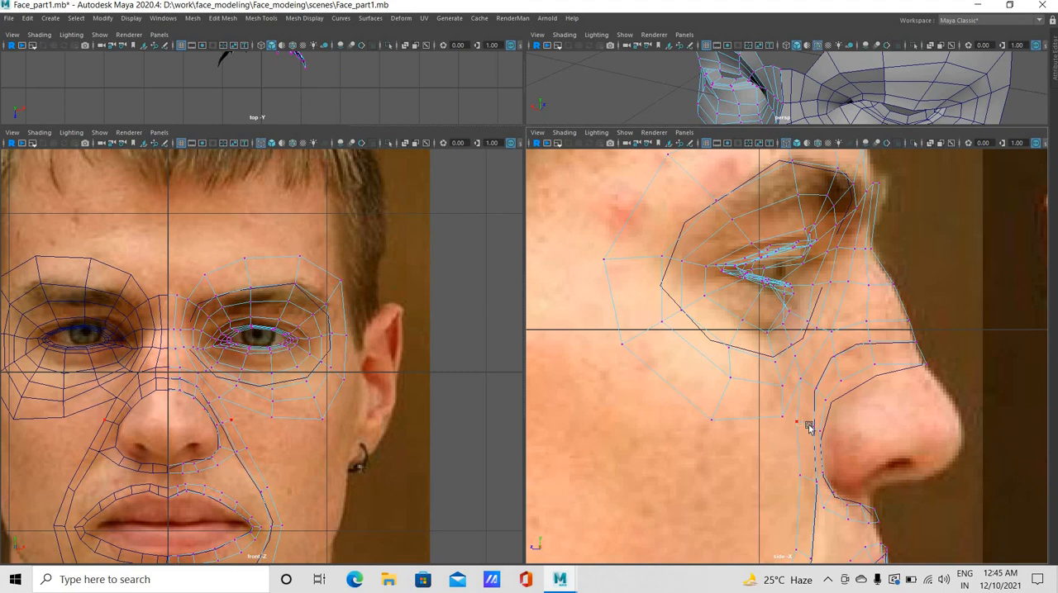
click(803, 423)
middle_drag(797, 392, 800, 382)
click(801, 382)
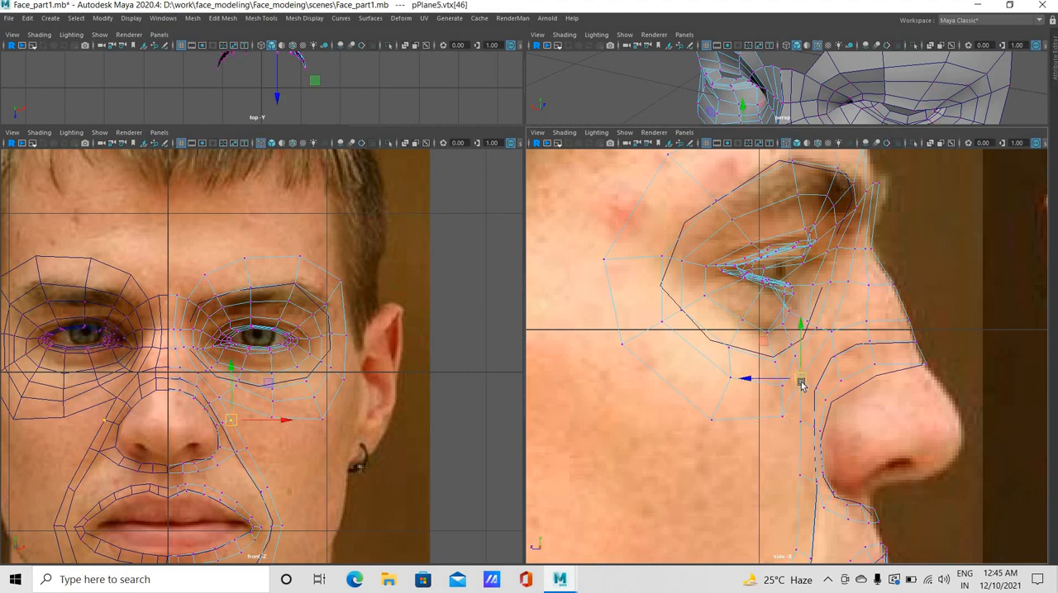
click(802, 424)
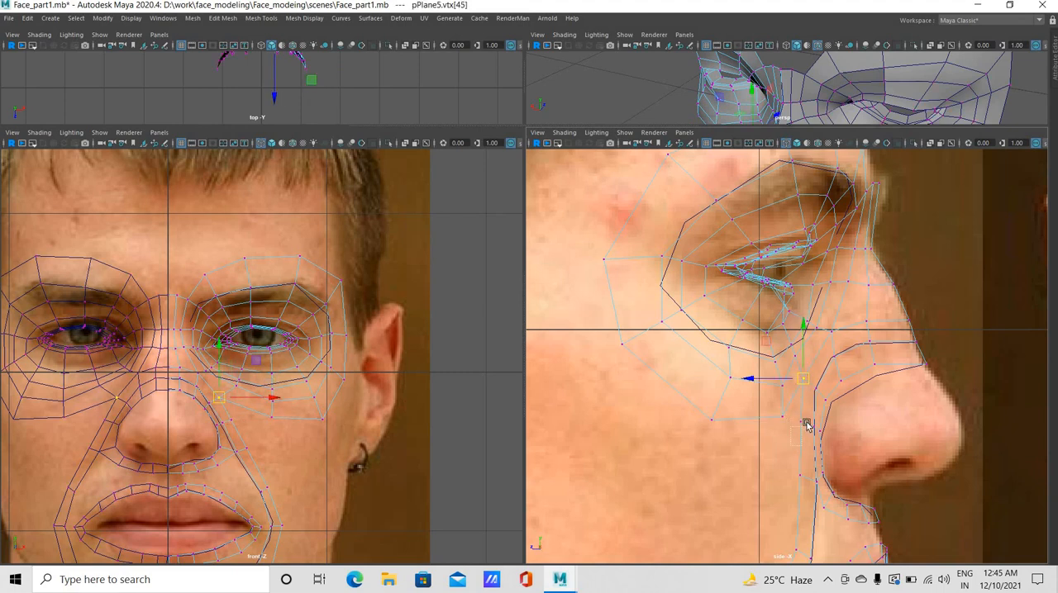
click(805, 424)
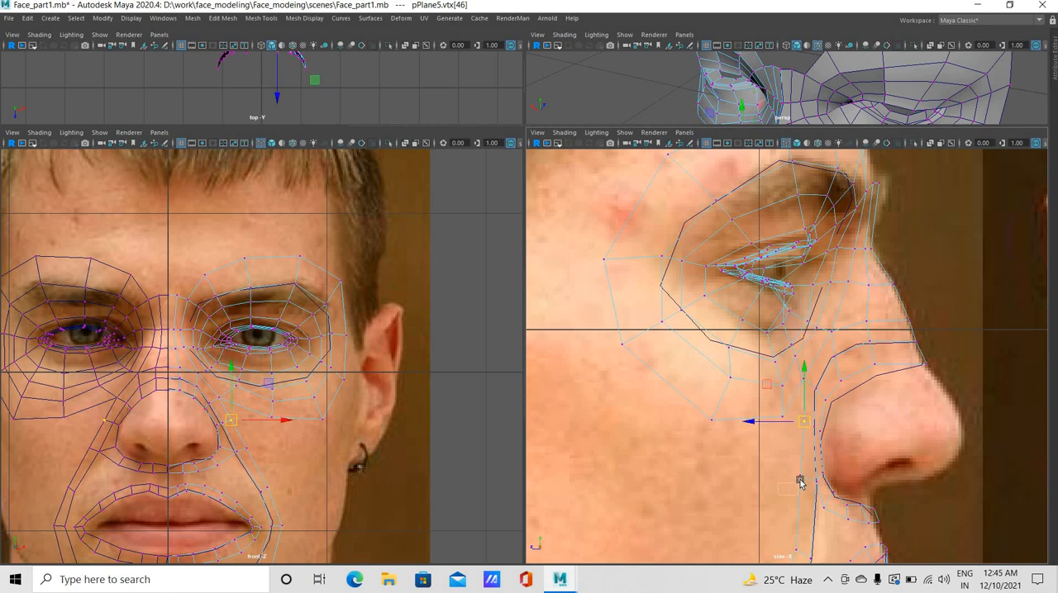
click(800, 481)
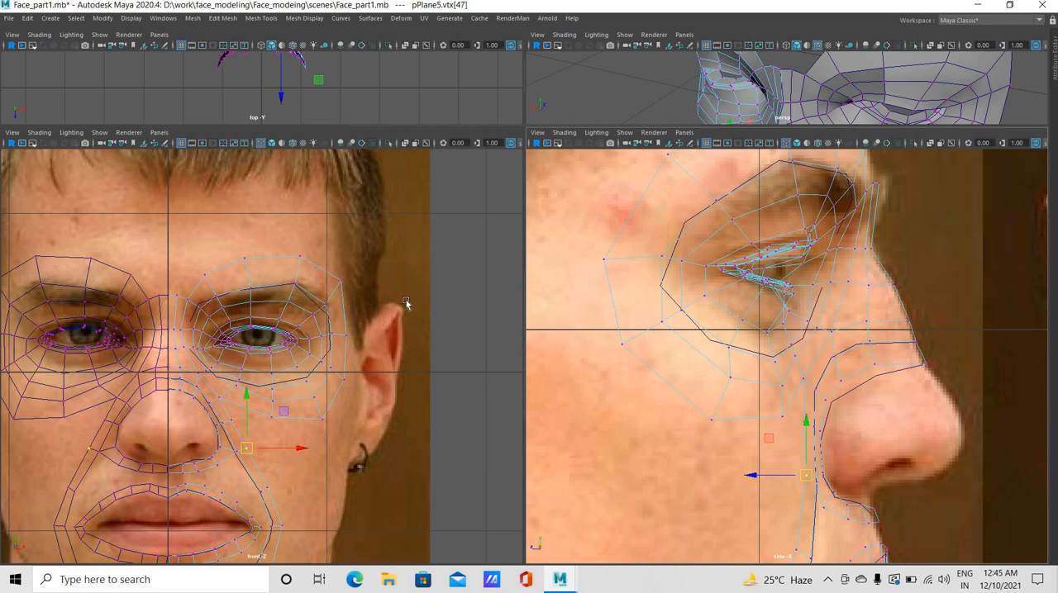
Insert an edge loop across the strip beneath the nose, close to the face's centre line, in front view
scroll(405, 304, down, 8)
alt+middle_drag(230, 472, 339, 388)
scroll(272, 444, up, 8)
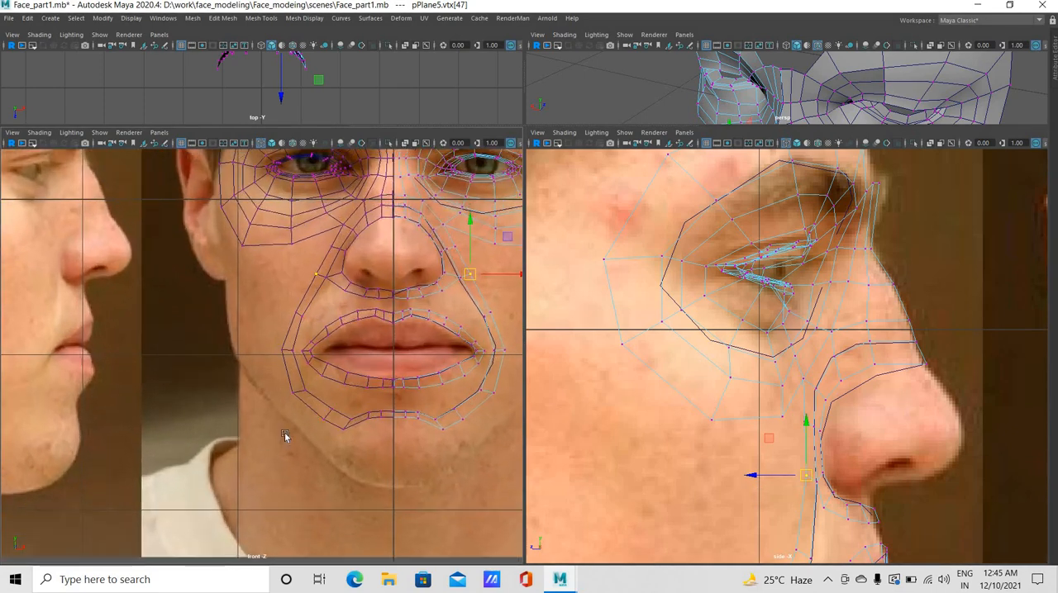
alt+middle_drag(260, 440, 143, 525)
scroll(226, 446, up, 1)
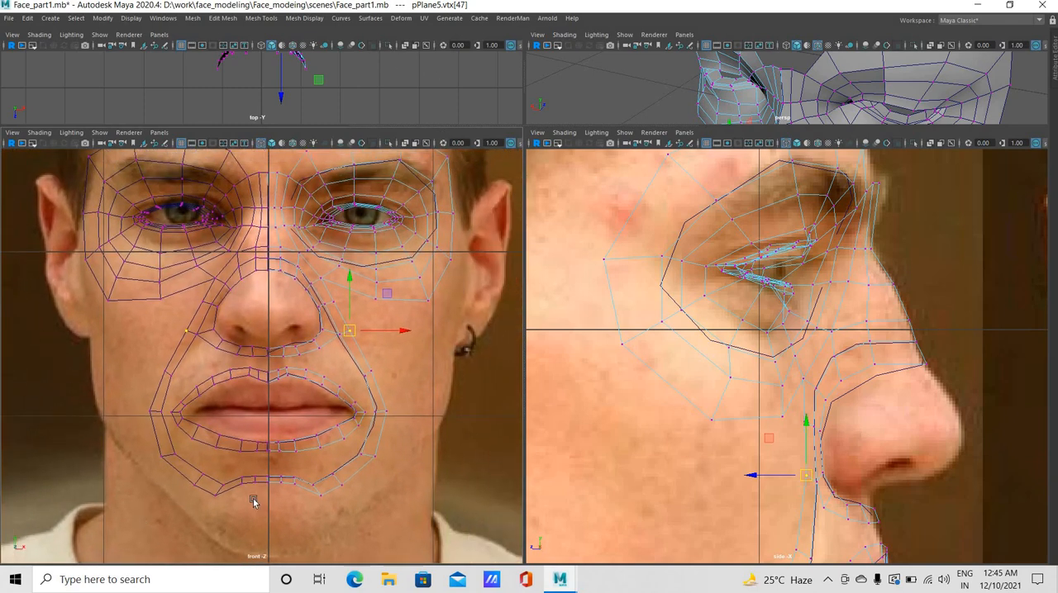
scroll(285, 462, up, 2)
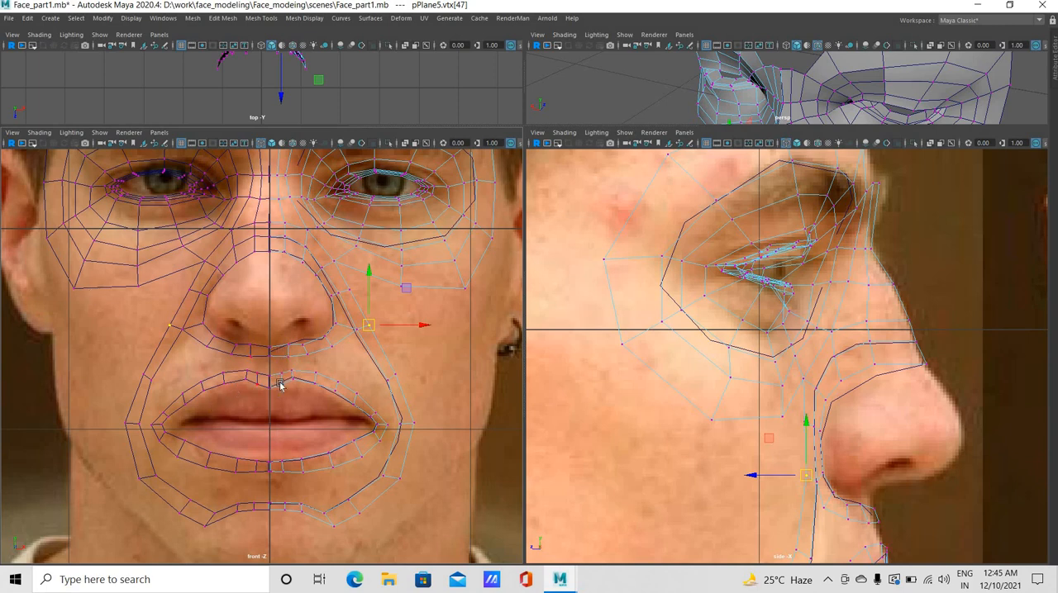
click(261, 18)
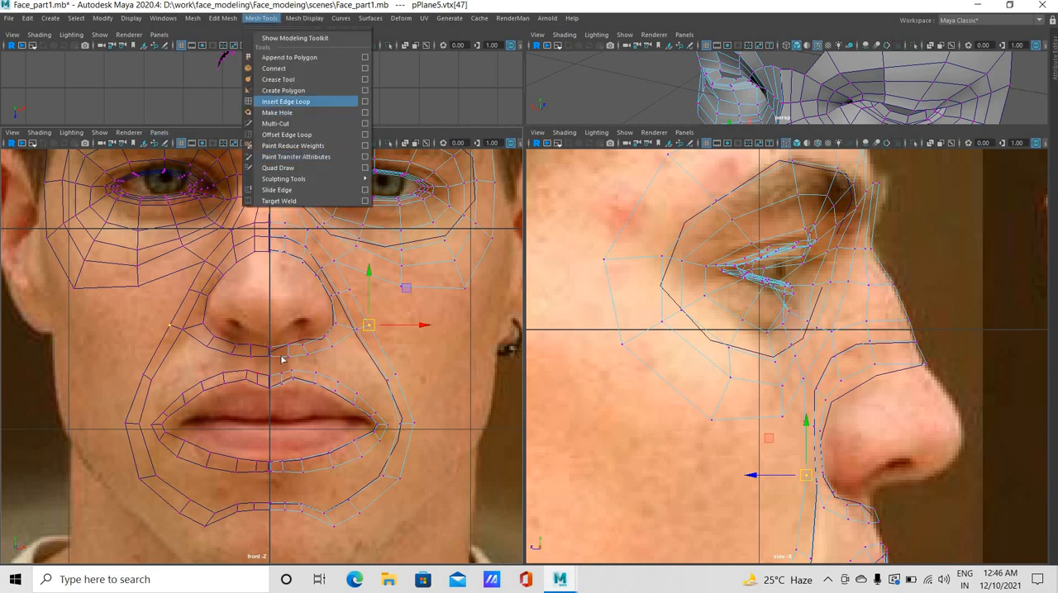
click(277, 102)
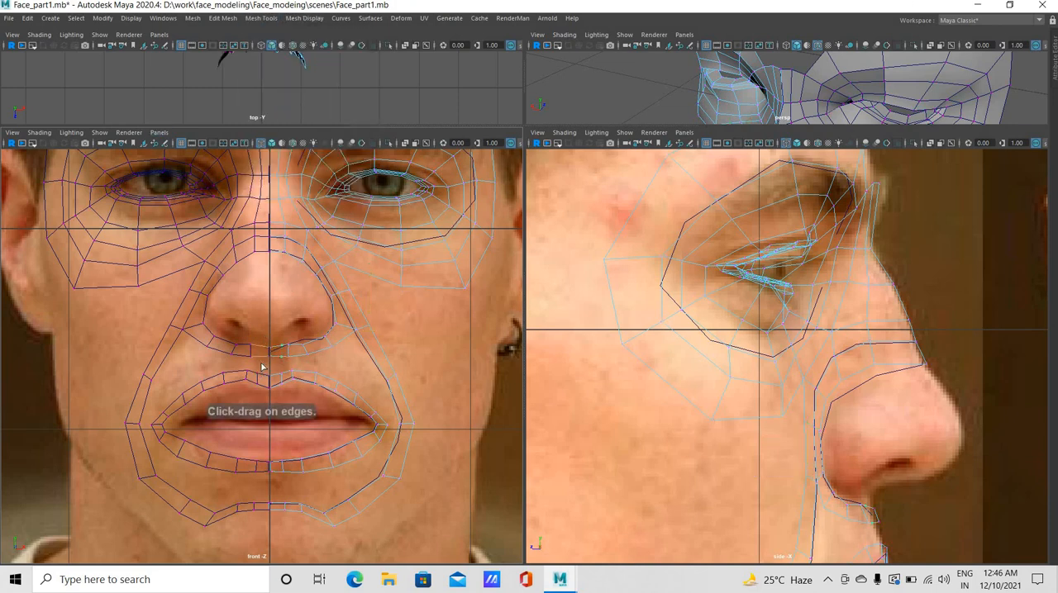
click(261, 363)
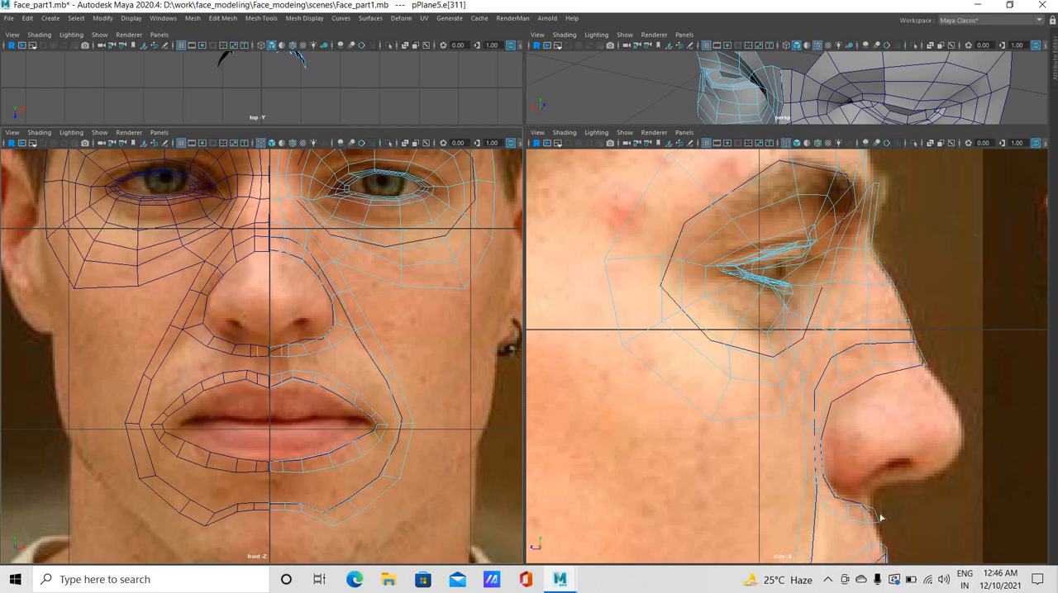
Push the centre top edge of the upper lip strip slightly back in side view to follow the lip profile
scroll(765, 263, down, 2)
alt+middle_drag(755, 547, 777, 411)
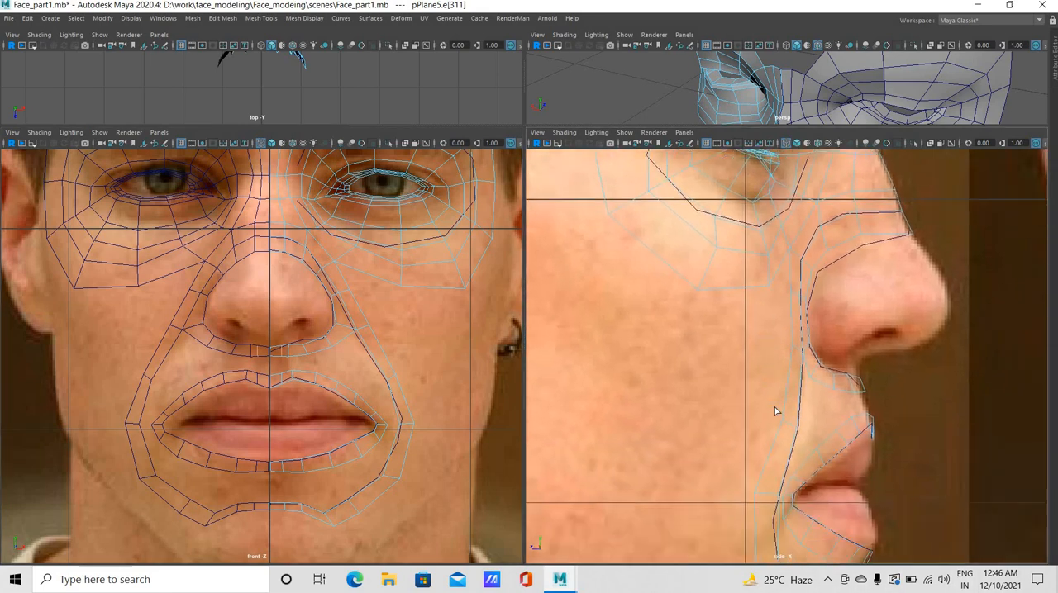
scroll(776, 411, up, 3)
alt+middle_drag(800, 482, 724, 498)
scroll(622, 525, up, 1)
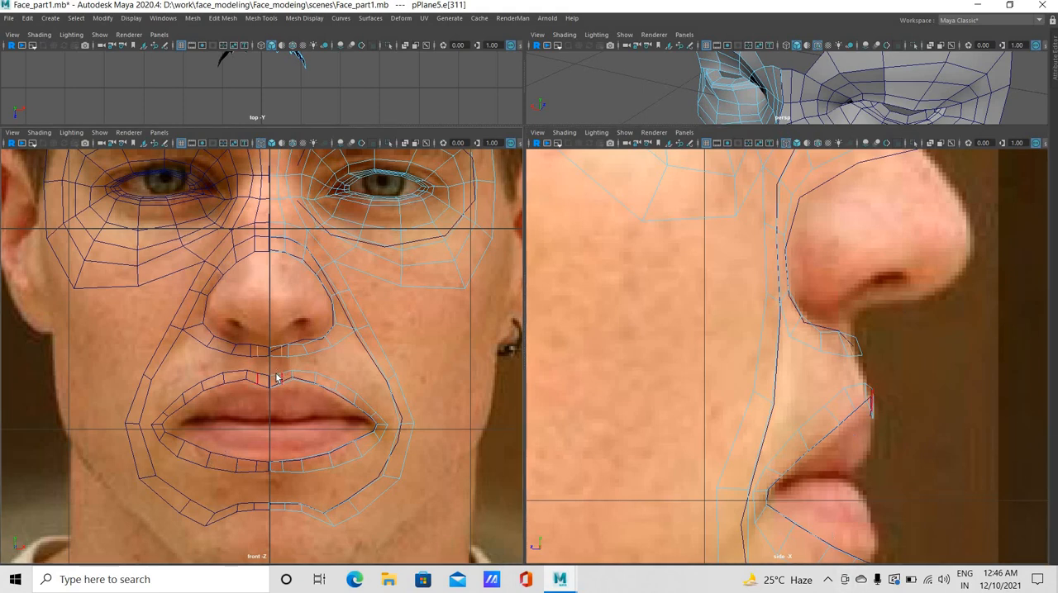
key(ctrl+z)
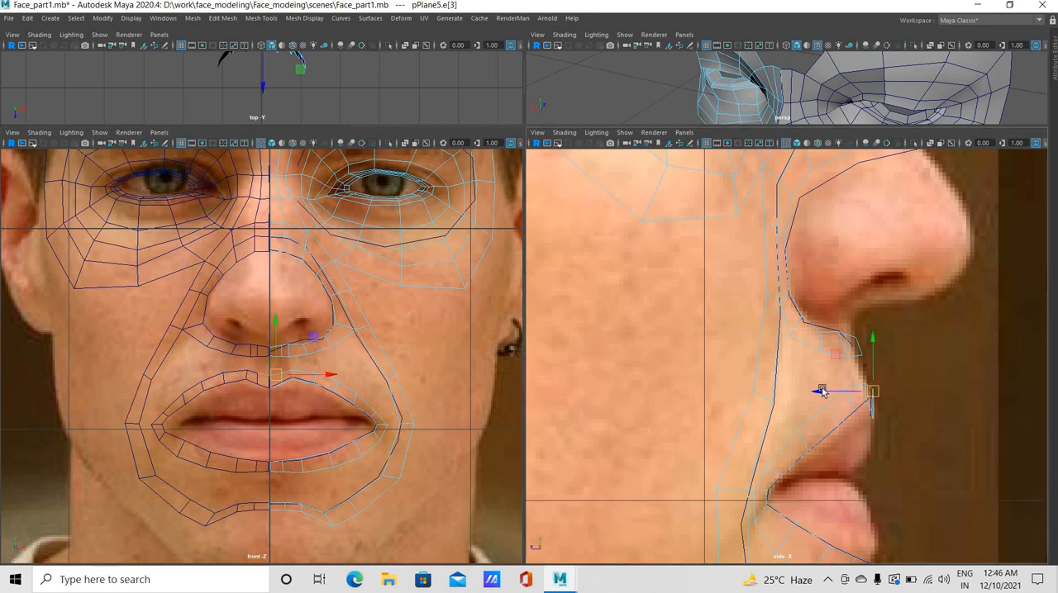
drag(821, 391, 815, 391)
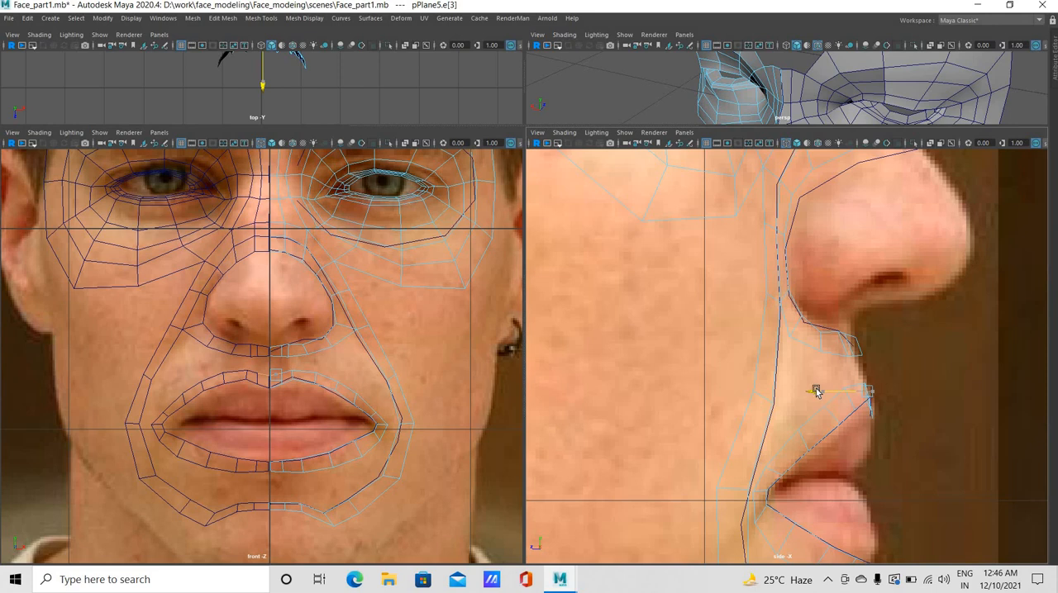
drag(822, 393, 822, 392)
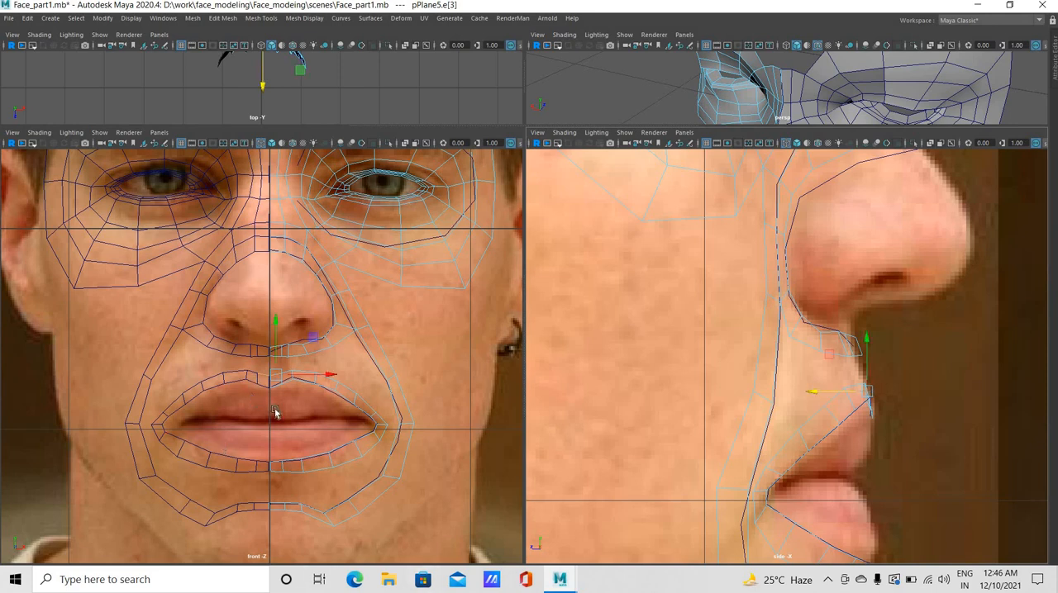
Push the bottom centre edge and the centre-line edge of the strip beneath the nose slightly back in side view
click(275, 375)
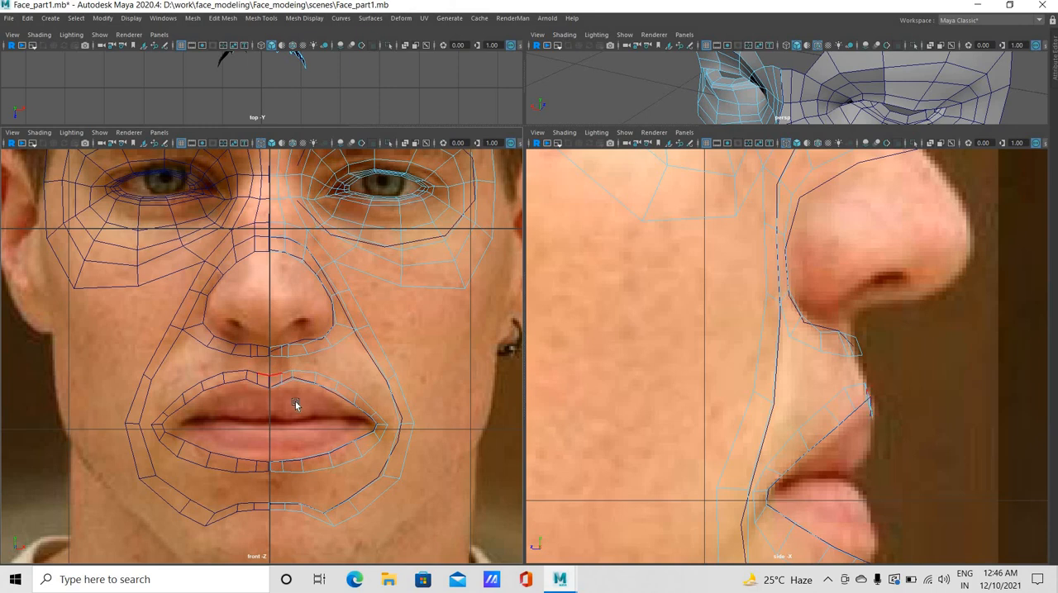
key(ctrl+z)
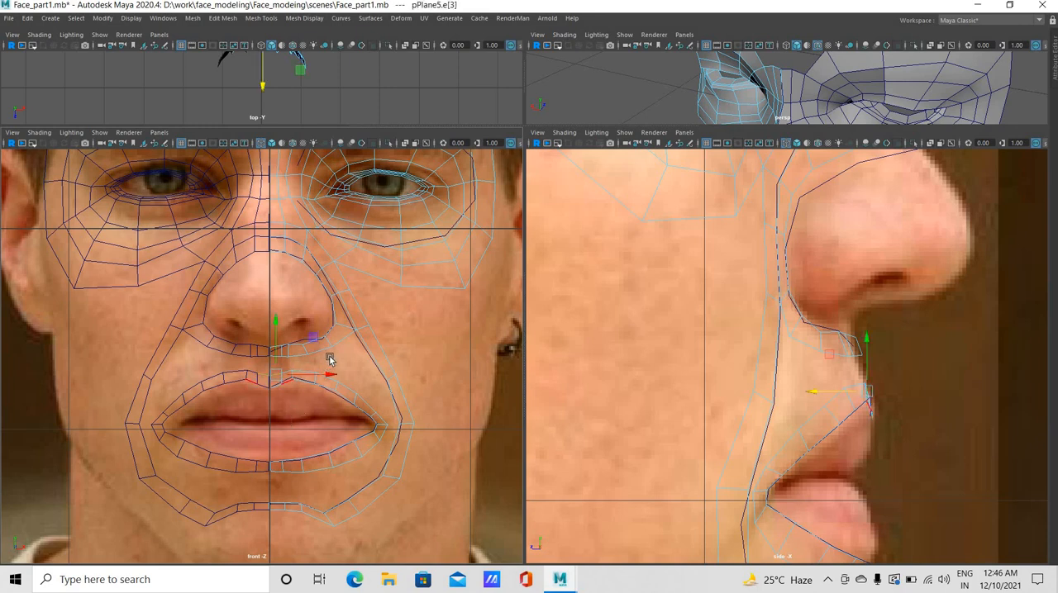
click(282, 356)
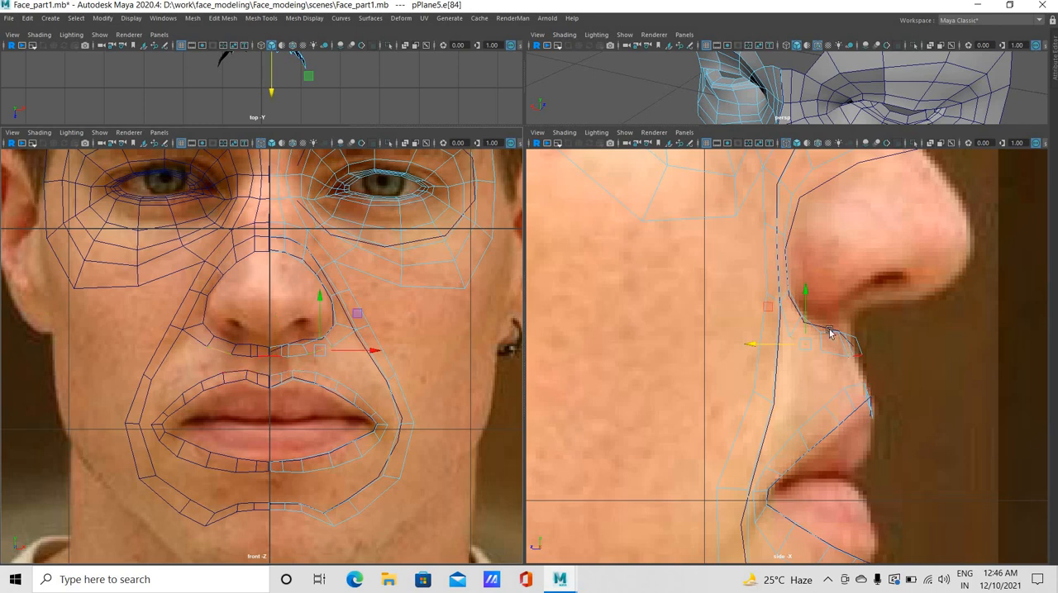
click(824, 356)
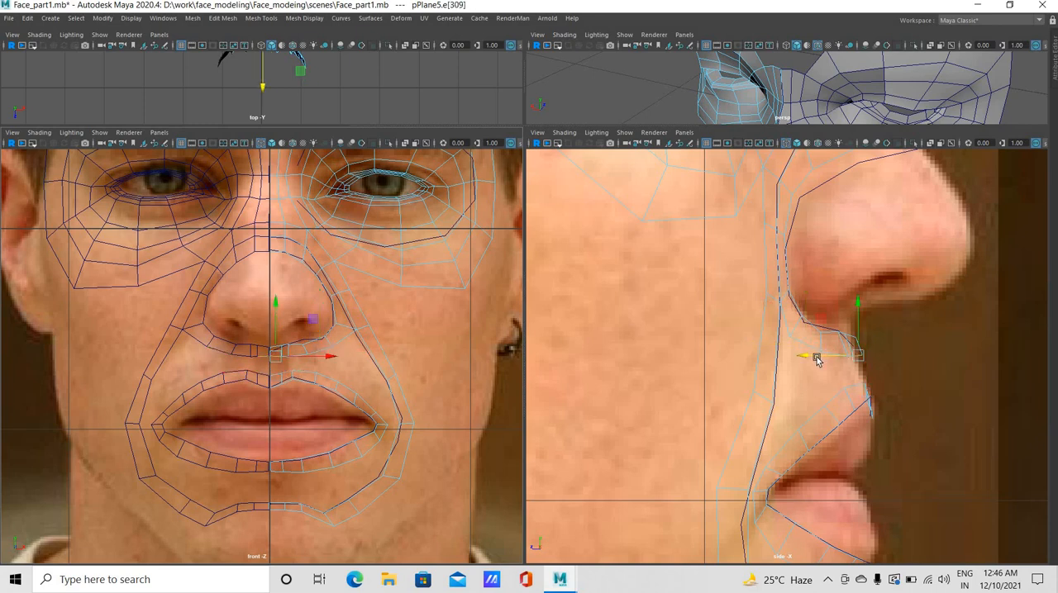
drag(817, 358, 813, 357)
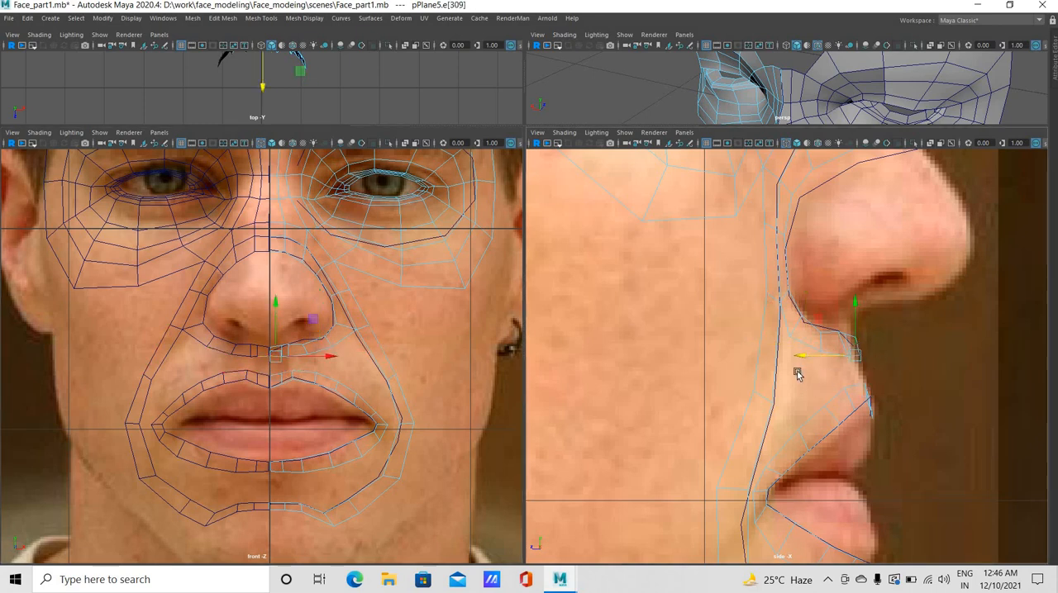
key(ctrl+z)
key(ctrl+z)
drag(797, 361, 795, 364)
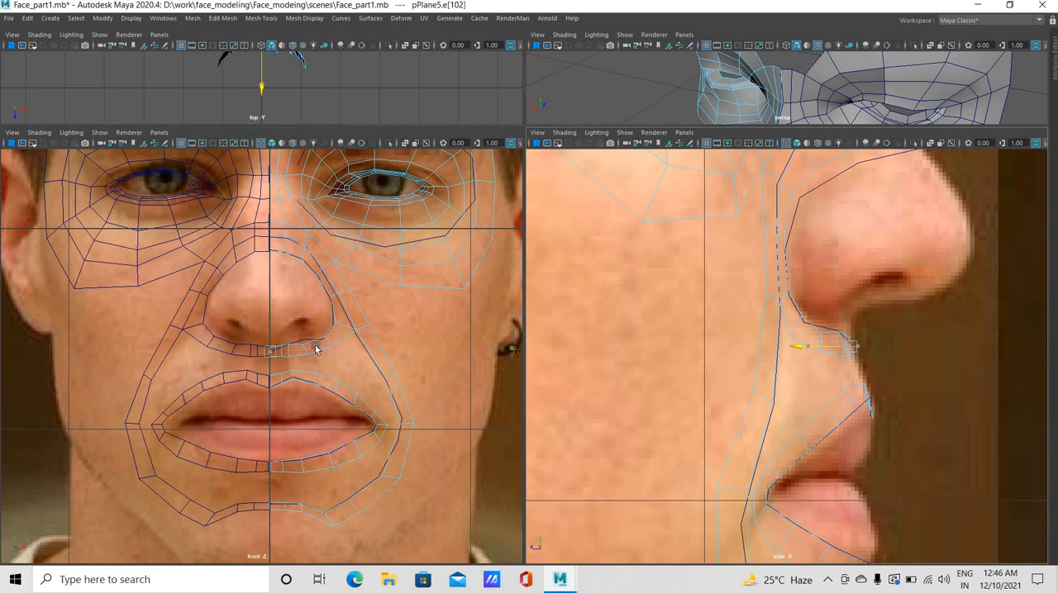
Adjust the depth of the vertical edges beside the centre line under the nose, moving the new loop's edge forward in side view
scroll(284, 368, up, 5)
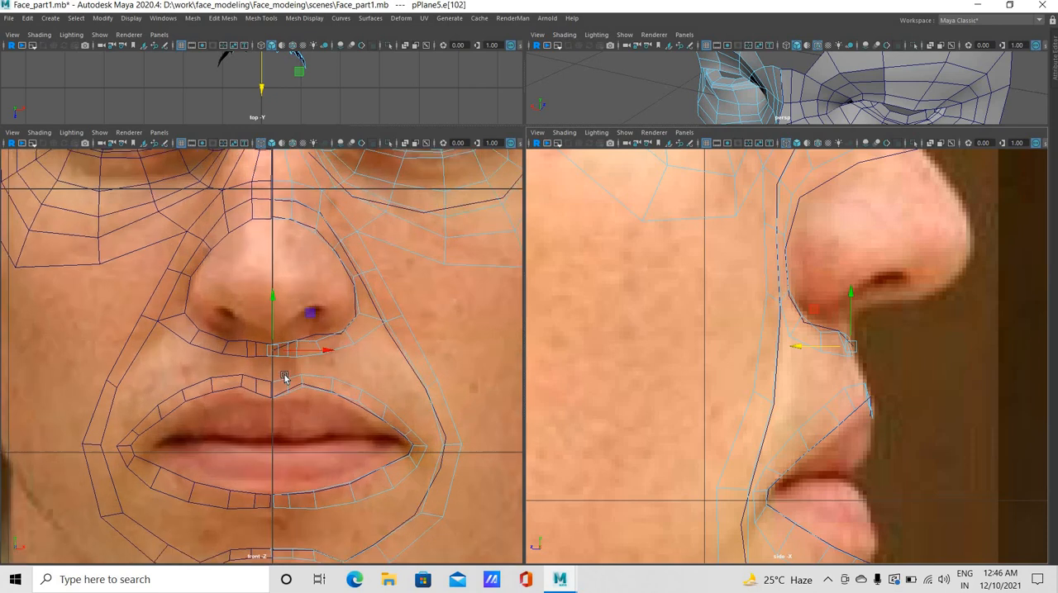
click(802, 370)
click(798, 351)
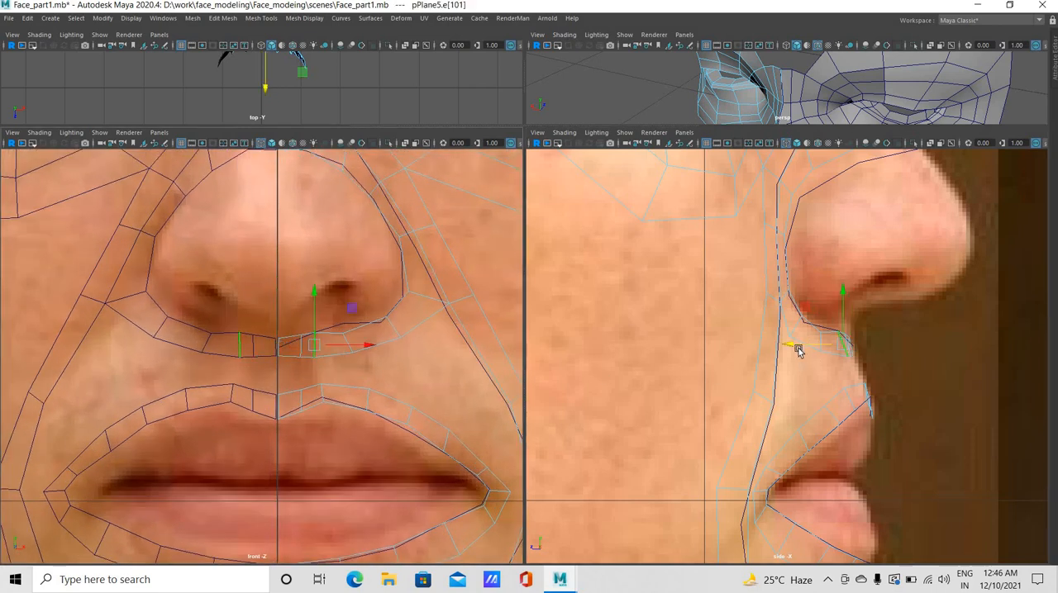
click(809, 357)
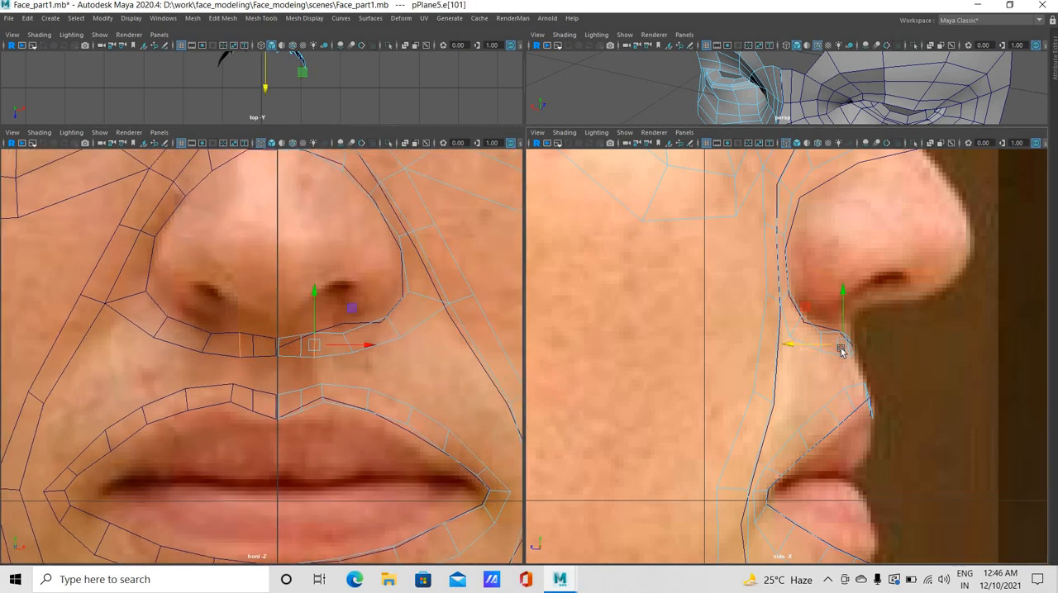
click(841, 350)
click(791, 345)
click(800, 344)
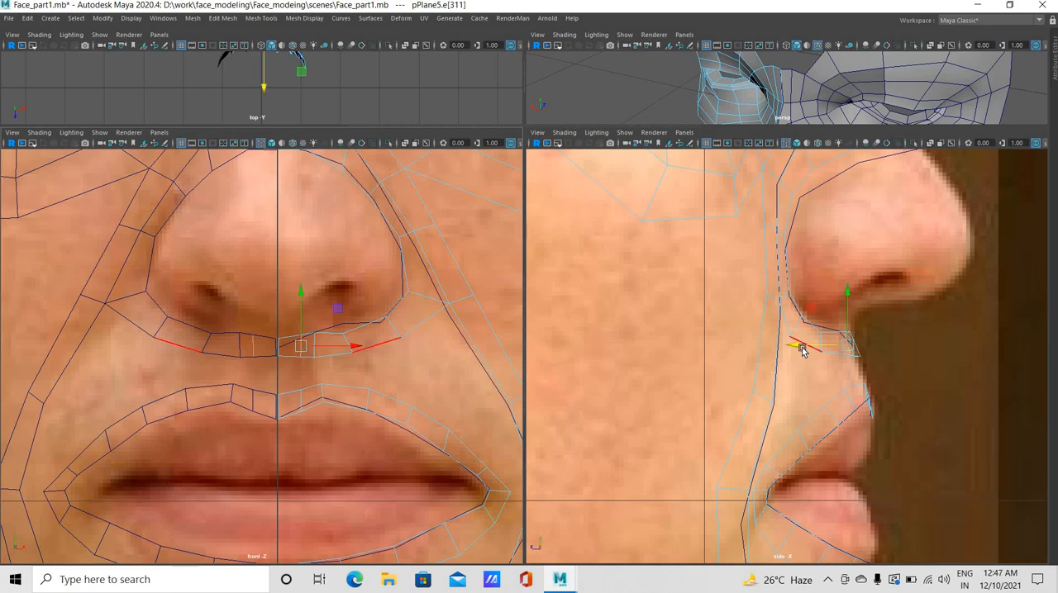
drag(801, 348, 810, 366)
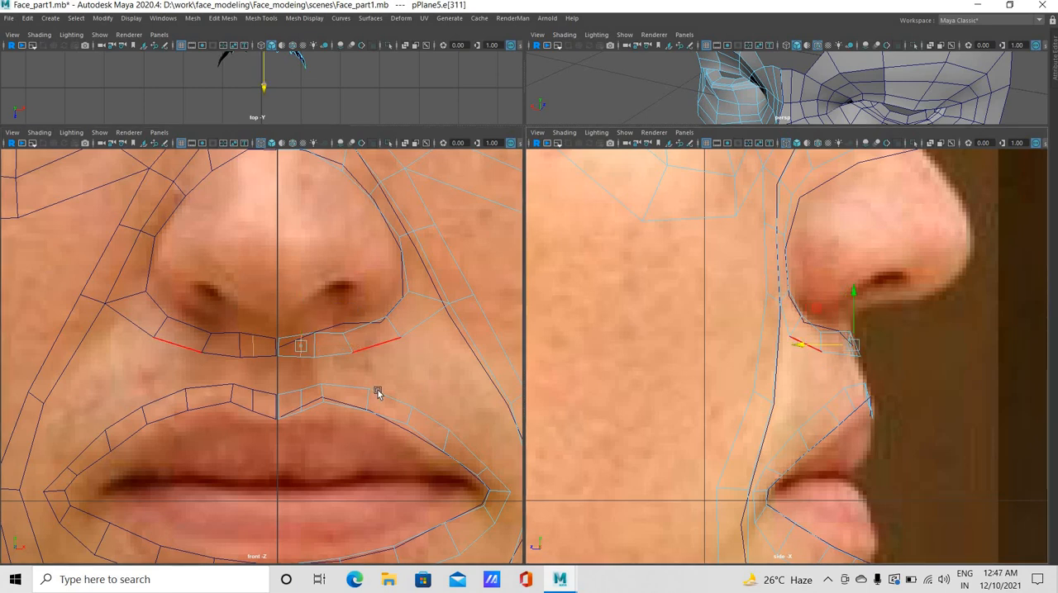
Bridge the bottom edges of the strip beneath the nose to the matching top edges of the upper lip strip
click(283, 390)
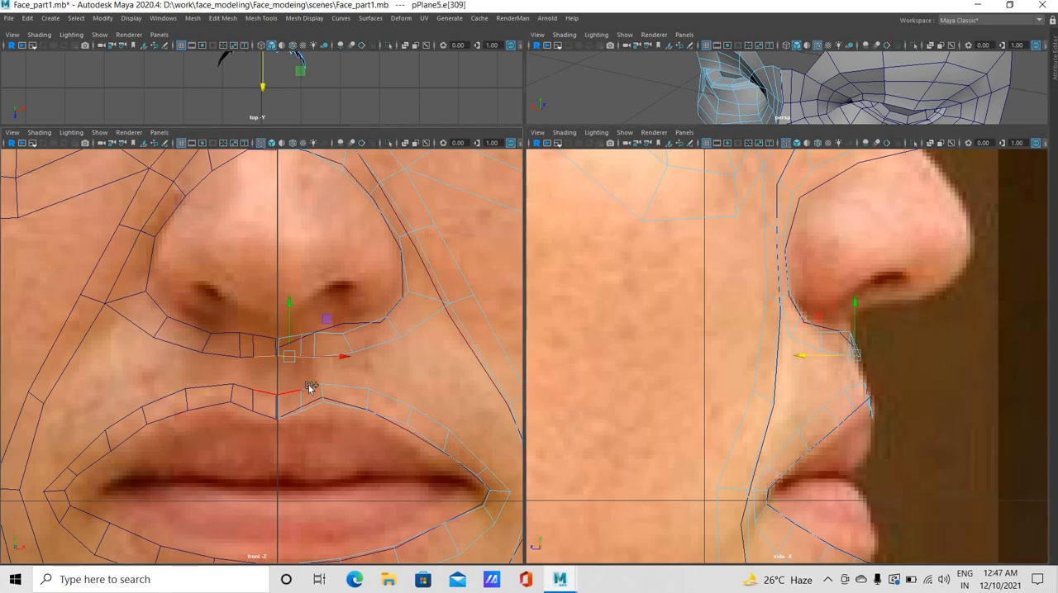
shift+click(309, 388)
click(310, 364)
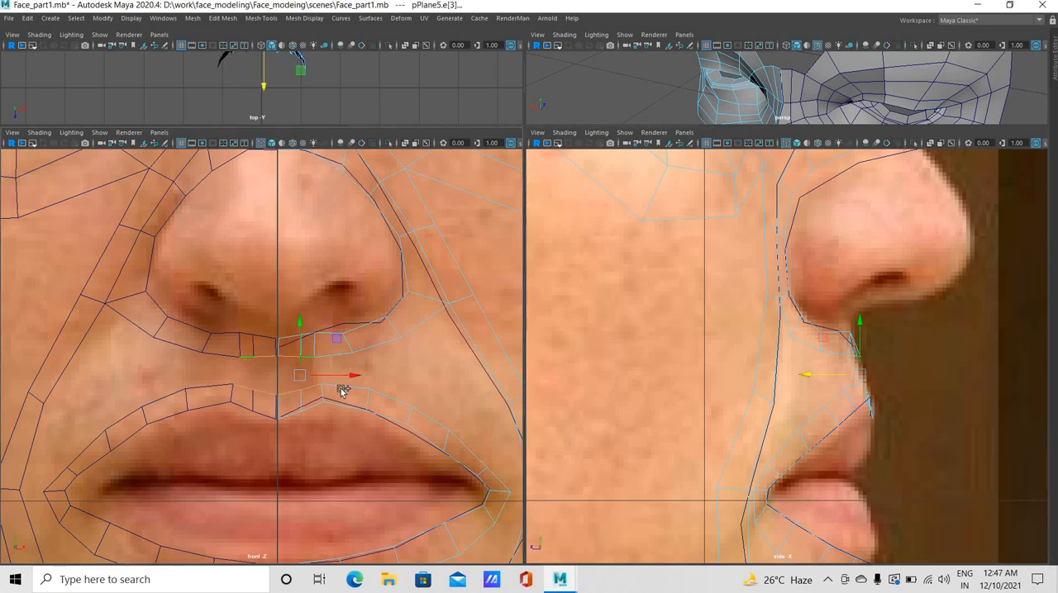
shift+click(372, 351)
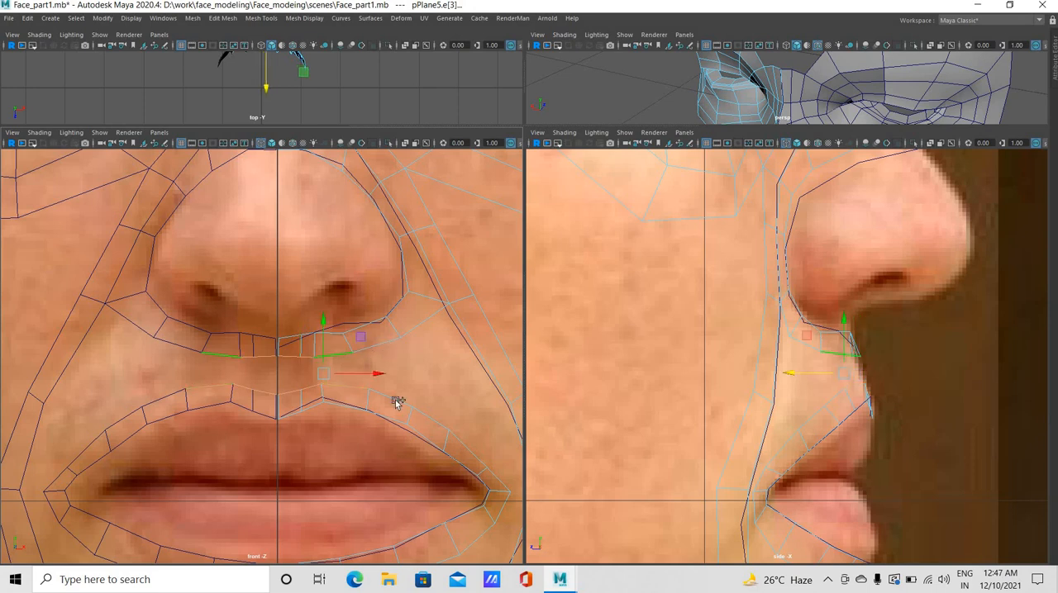
shift+click(427, 418)
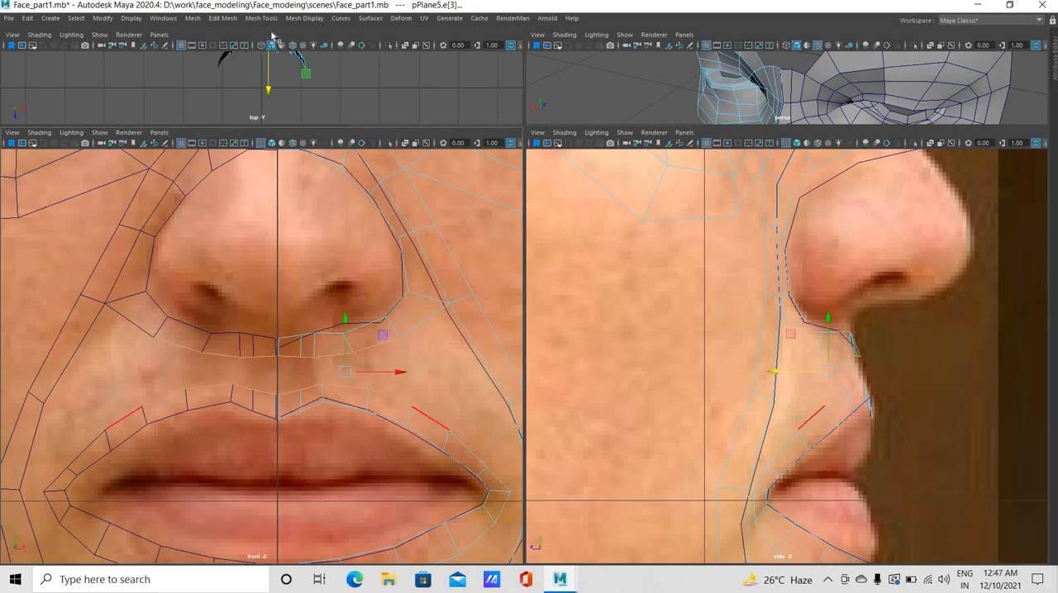
click(223, 18)
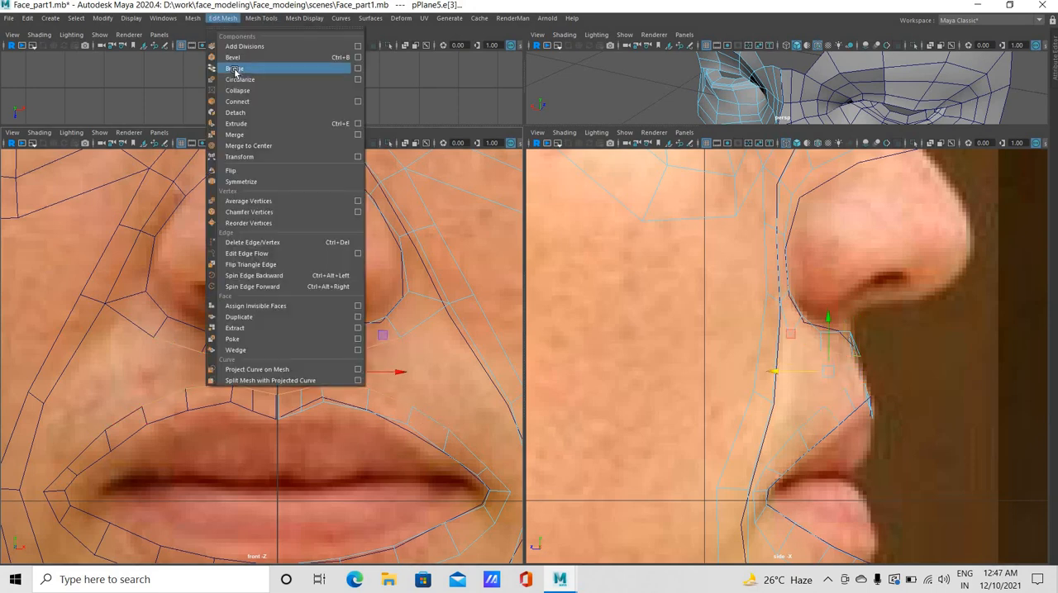
click(235, 79)
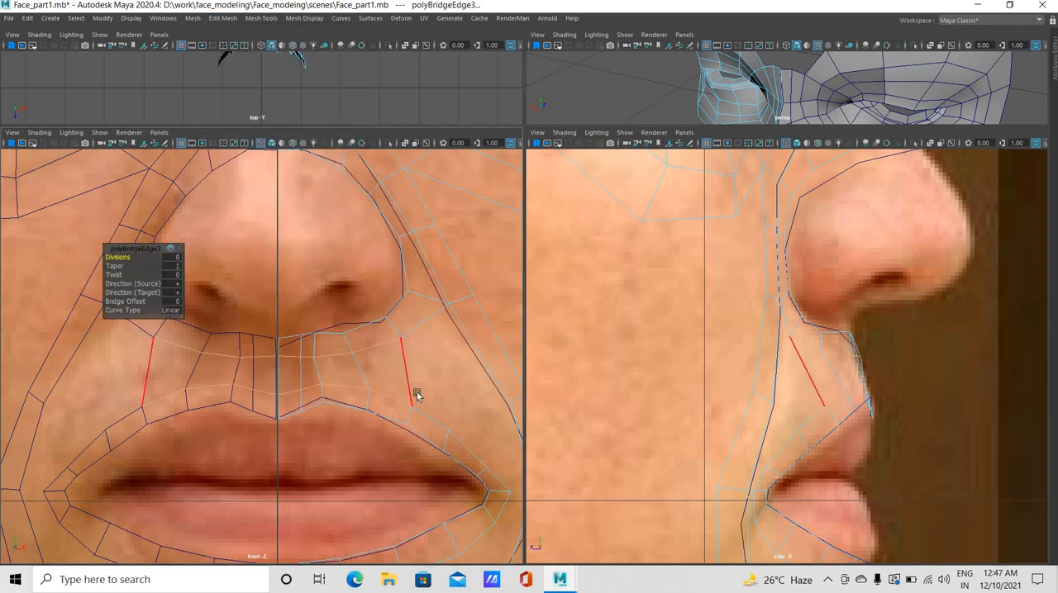
Move the two vertices on the nose strip's edge below the nostril slightly outward in front view
right_drag(342, 354, 289, 294)
click(347, 337)
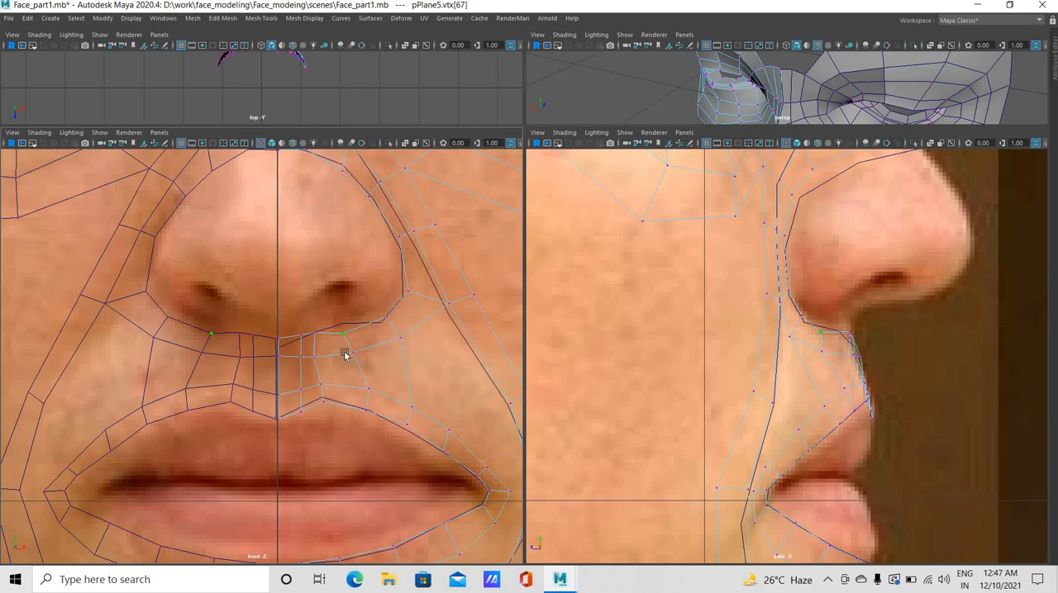
key(w)
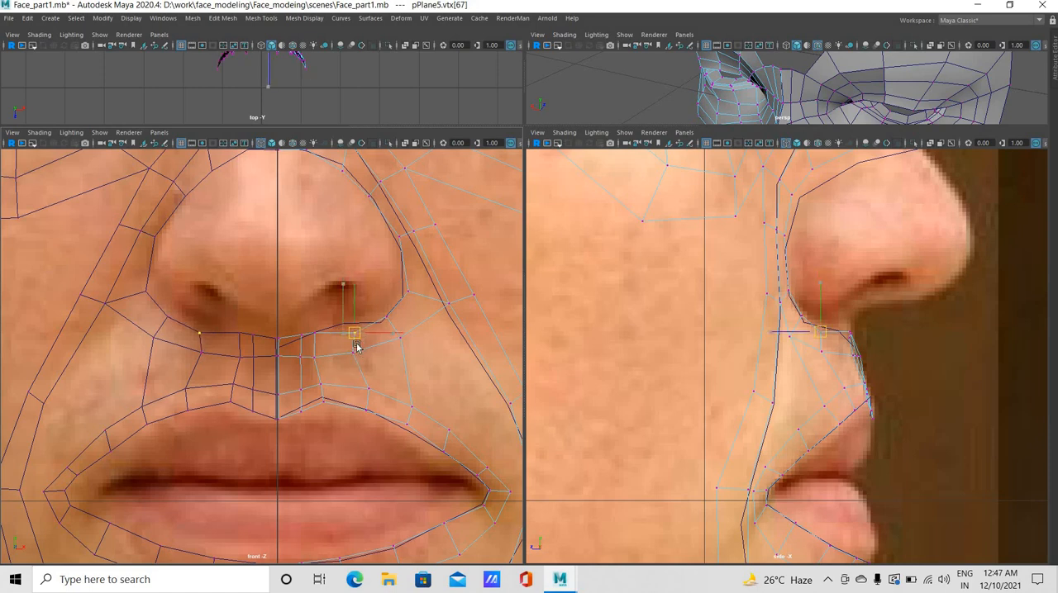
click(355, 351)
middle_drag(435, 361, 438, 358)
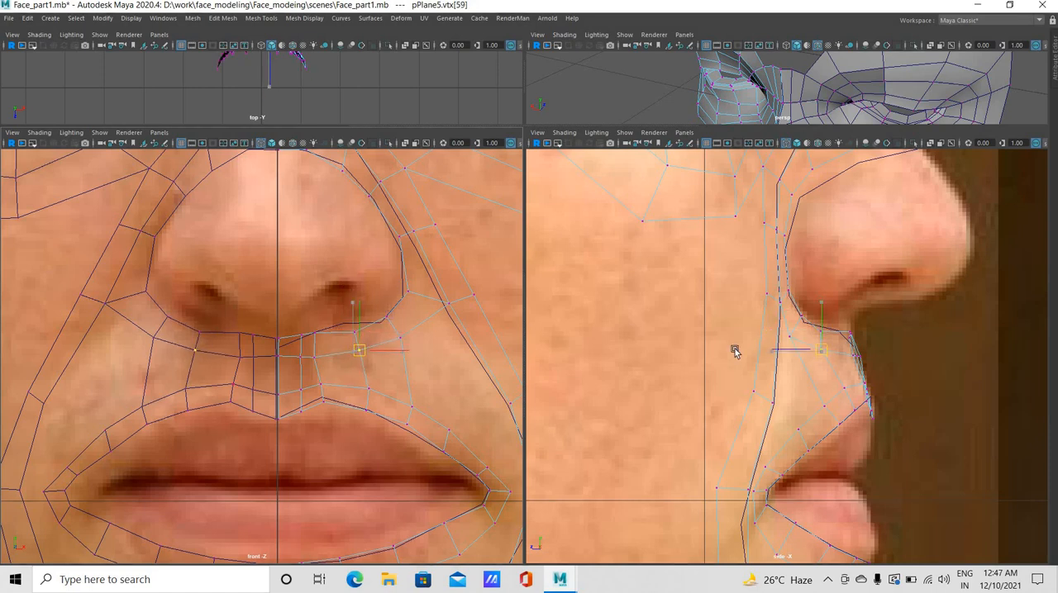
Push the outer vertices of the strip beneath the nostril forward in side view to follow the profile, and save the scene
drag(786, 351, 803, 323)
click(781, 332)
click(777, 339)
click(786, 323)
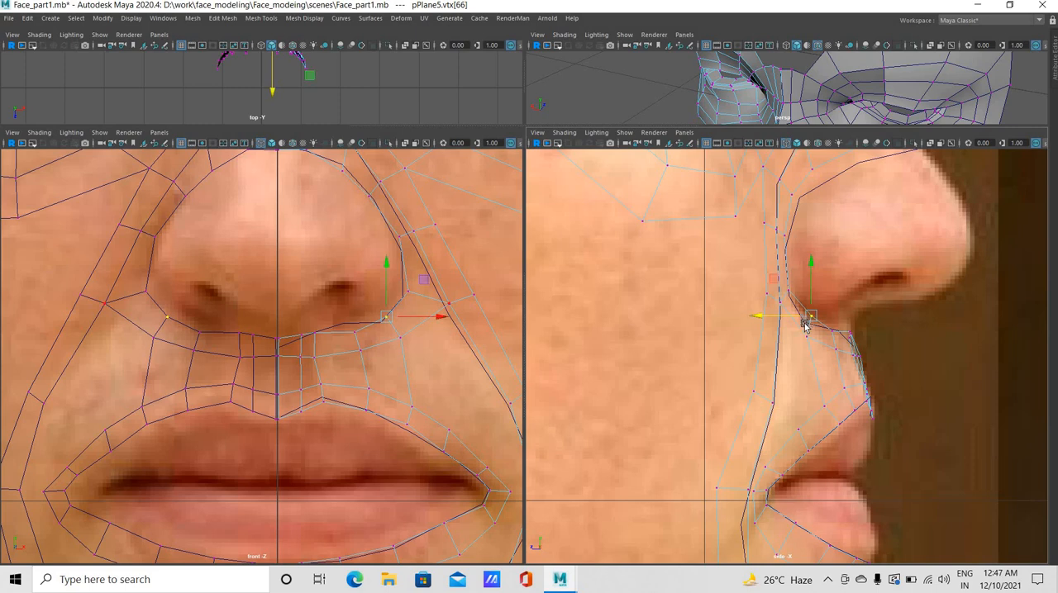
key(ctrl+s)
click(811, 336)
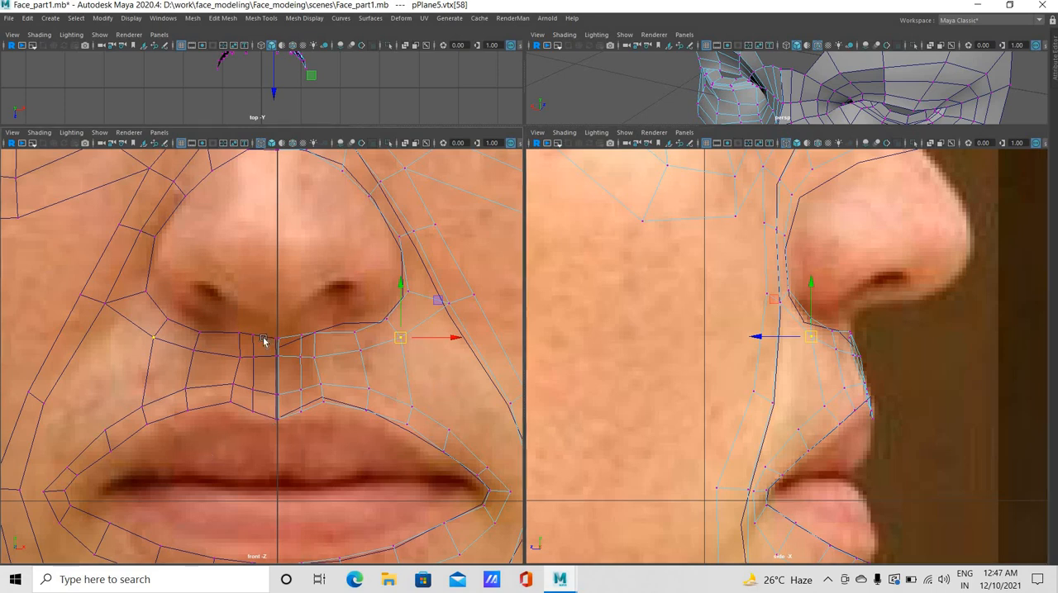
Fine-tune the depth of the vertices beside the centre line, on the nose strip's lower edge, in side view
scroll(454, 391, down, 5)
scroll(420, 420, up, 6)
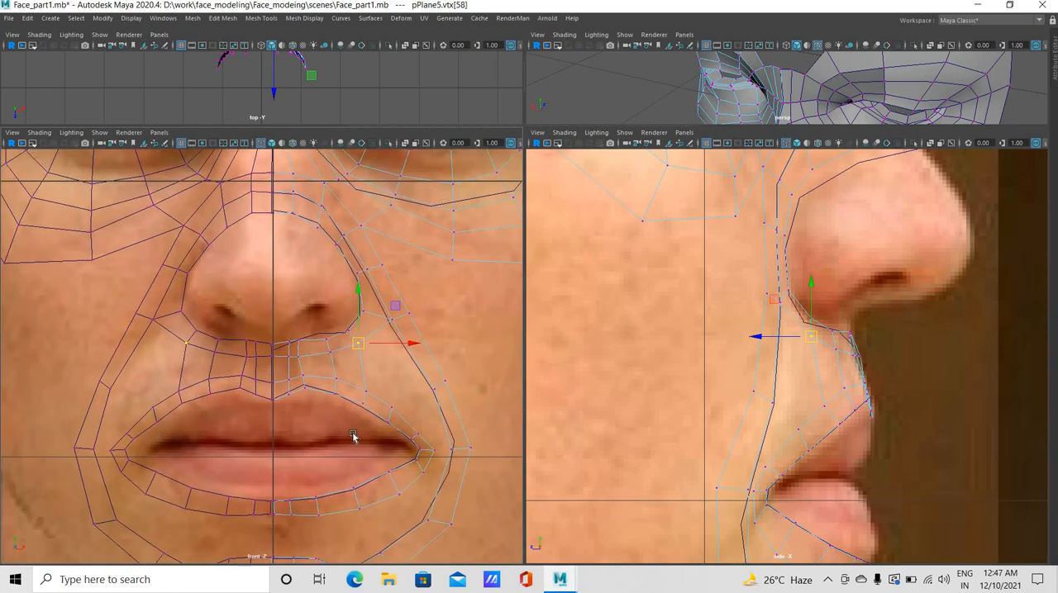
alt+middle_drag(246, 354, 222, 325)
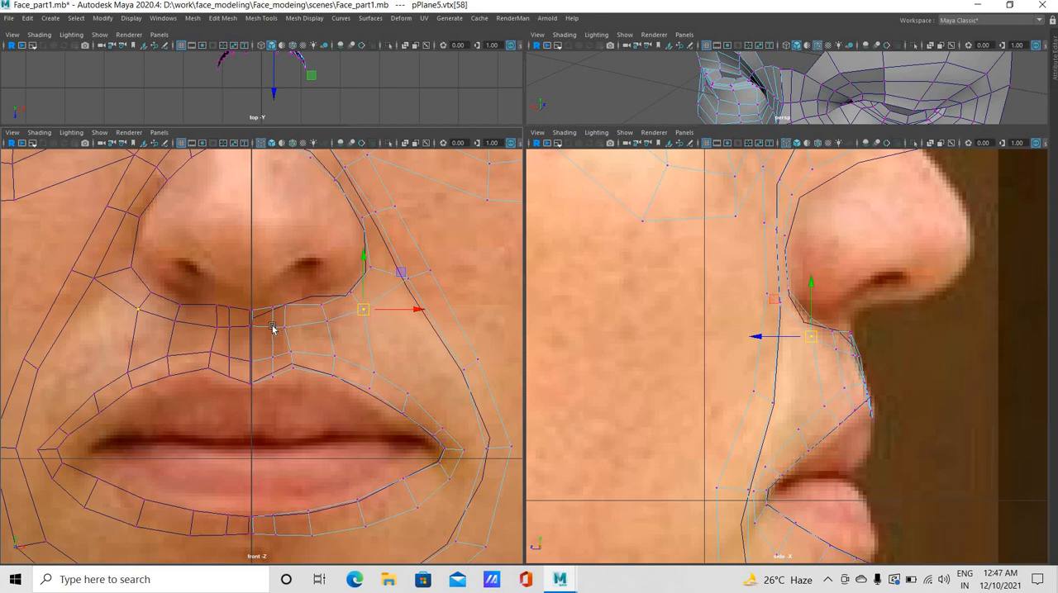
click(854, 357)
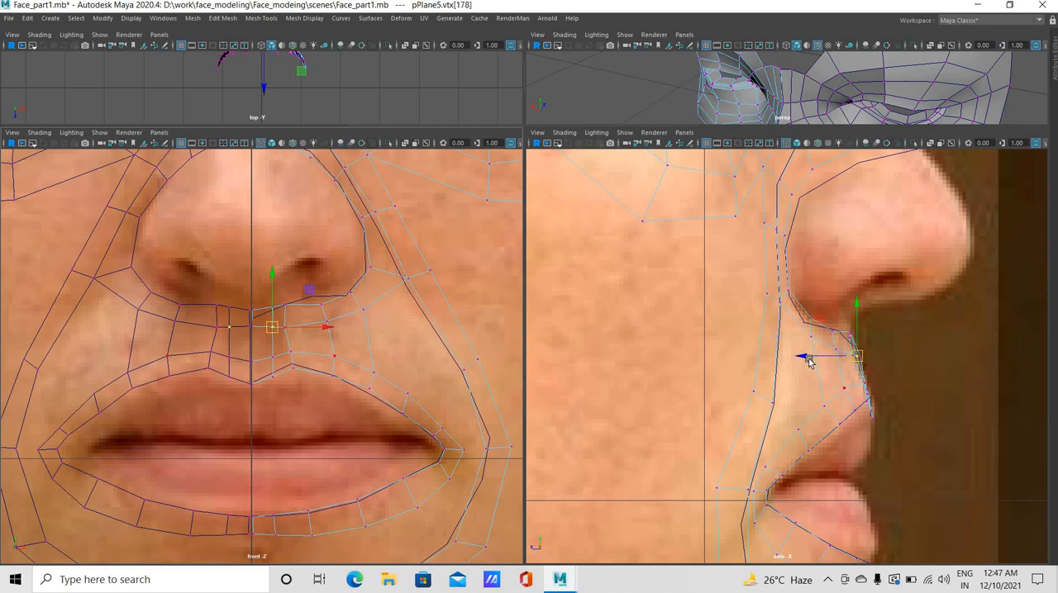
drag(806, 361, 809, 362)
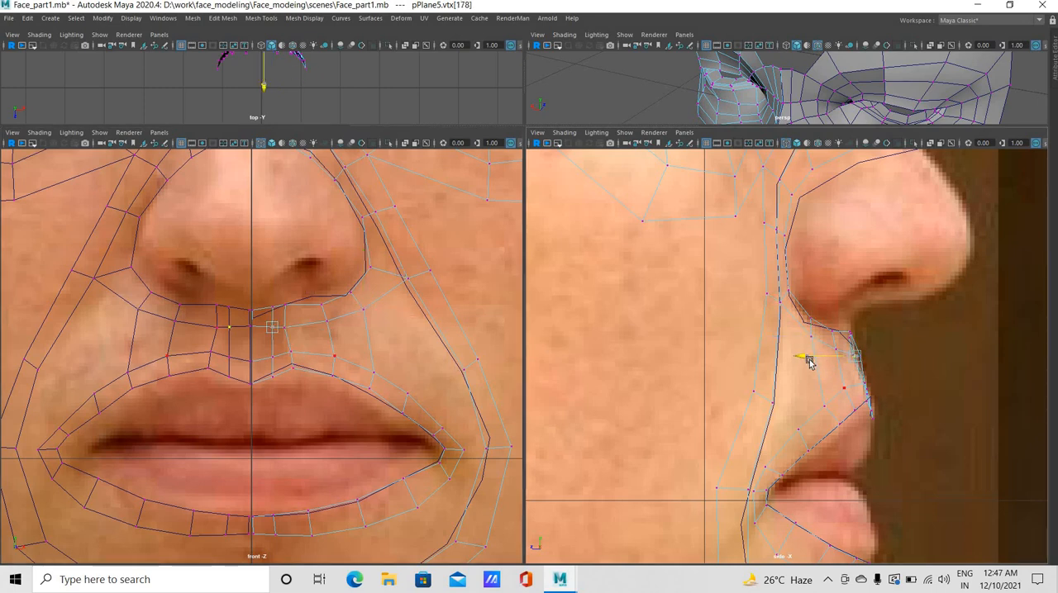
click(843, 366)
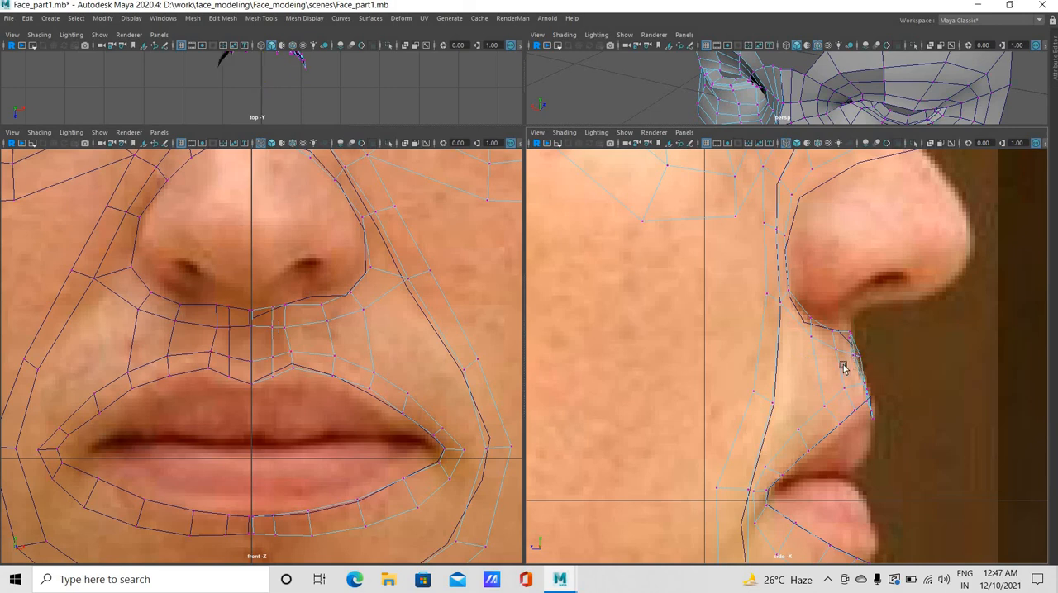
drag(810, 357, 808, 357)
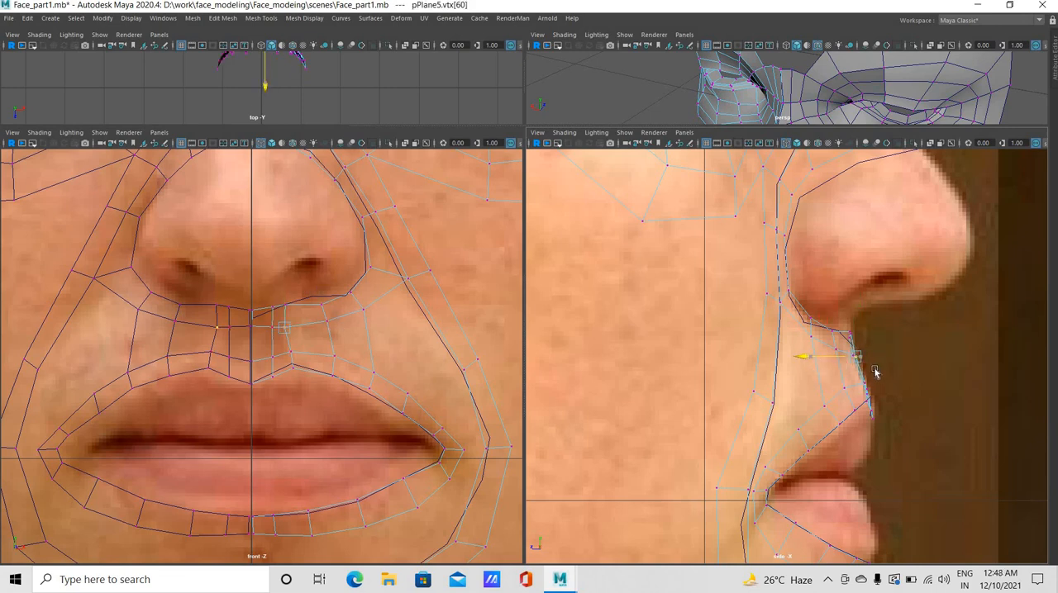
click(901, 407)
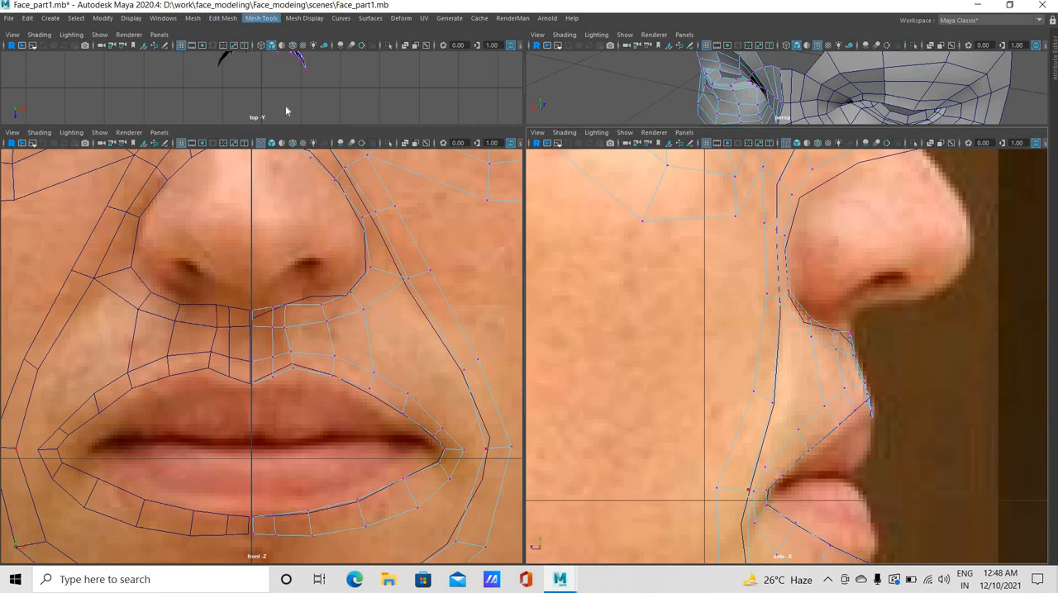
Insert a horizontal edge loop across the new upper lip patch and another across the cheek ring beside the nose
click(260, 17)
click(285, 100)
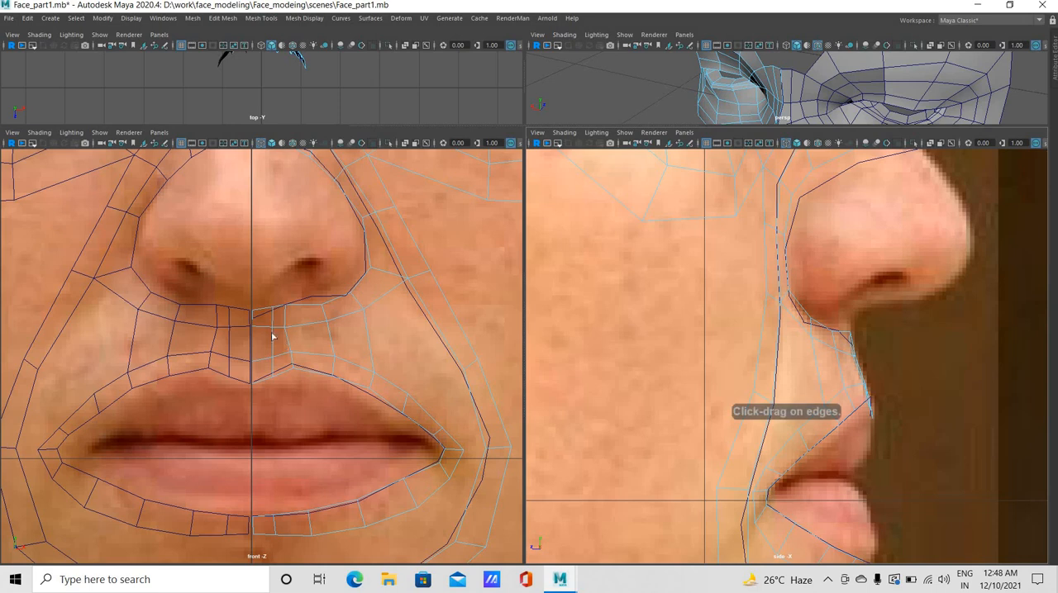
click(273, 337)
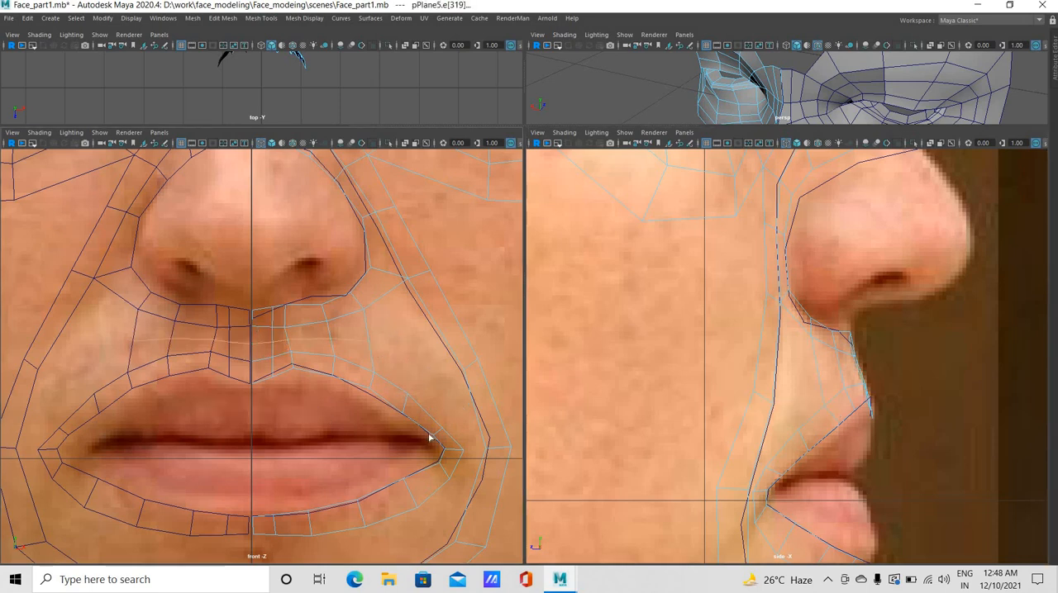
click(435, 327)
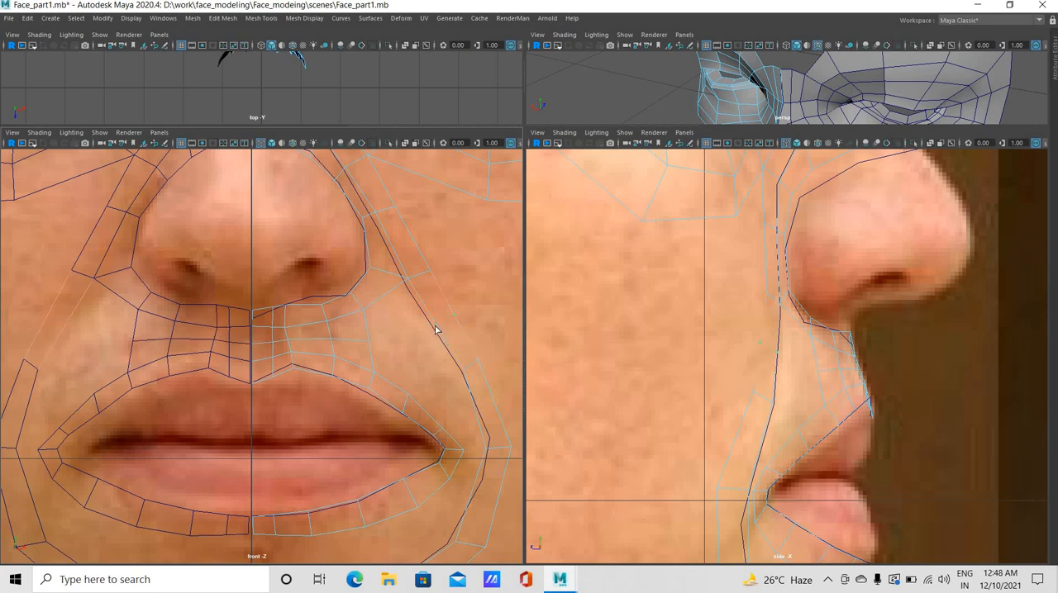
click(382, 330)
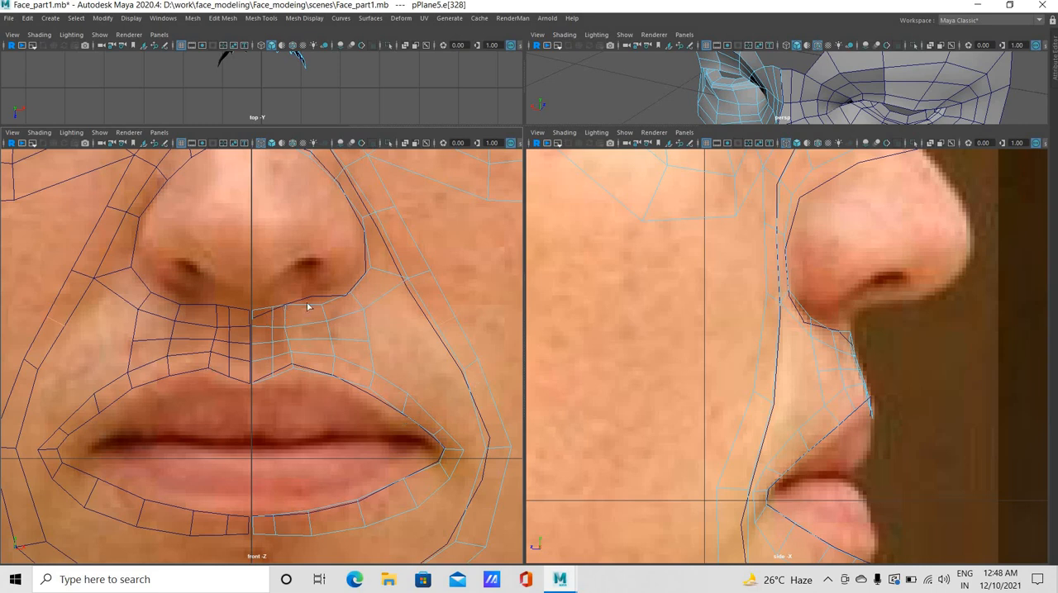
Bridge the outer edges of the nose strip and upper lip patch to the facing inner edges of the cheek ring
click(363, 326)
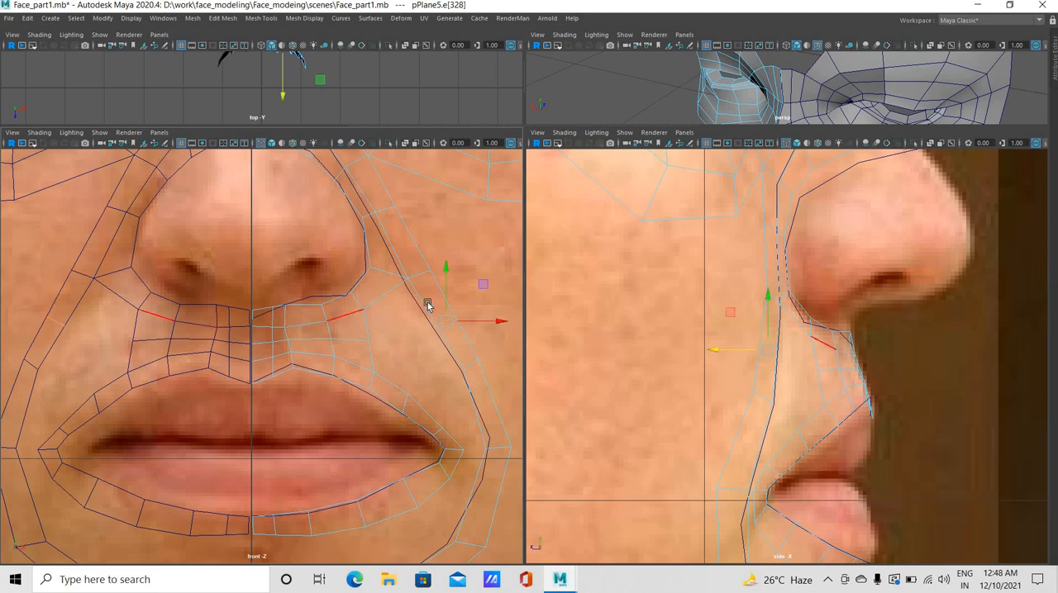
click(339, 315)
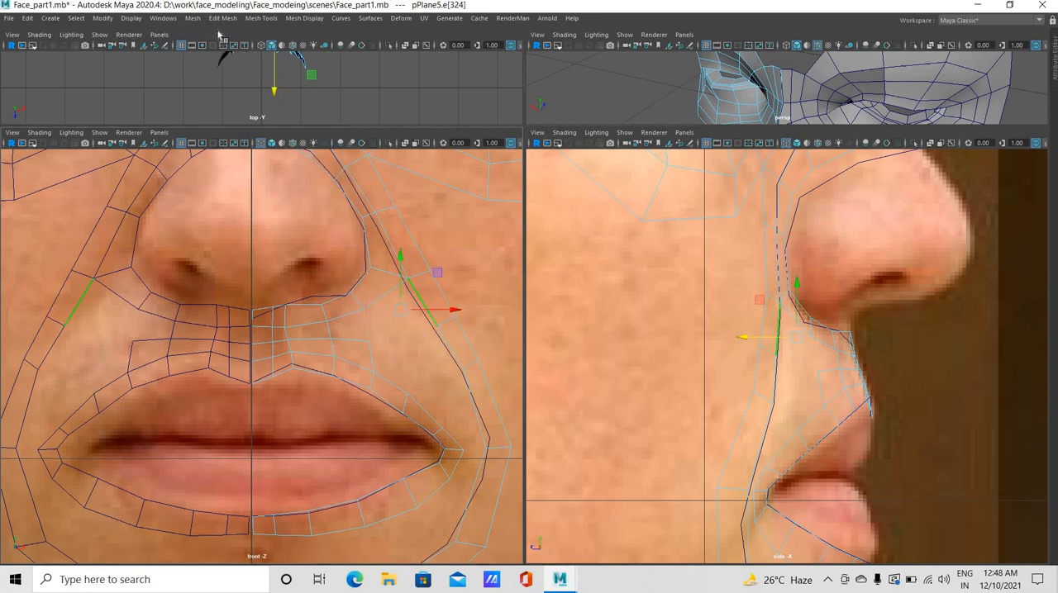
click(222, 18)
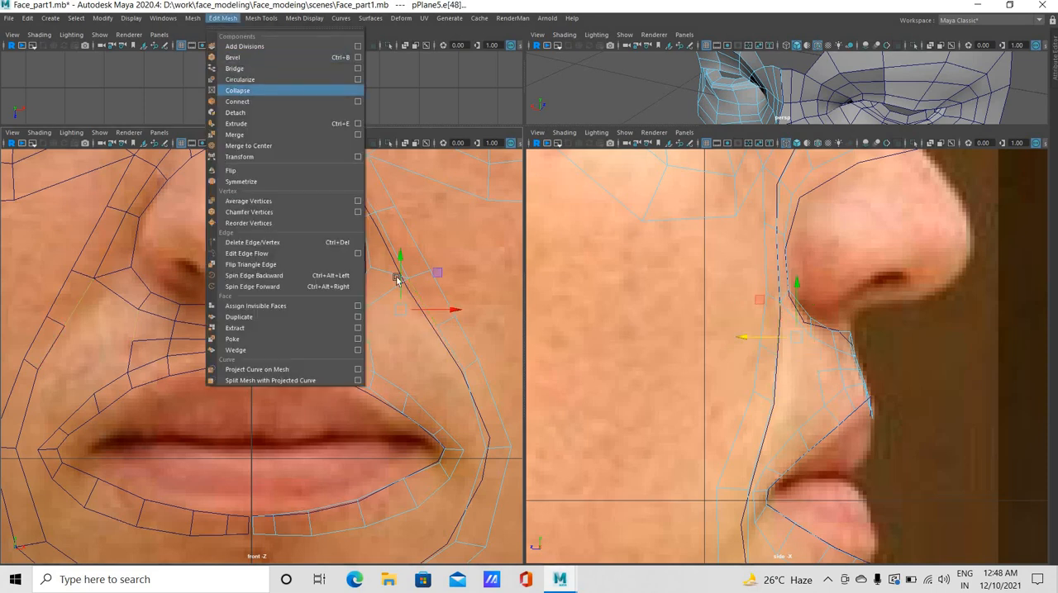
click(235, 69)
click(378, 361)
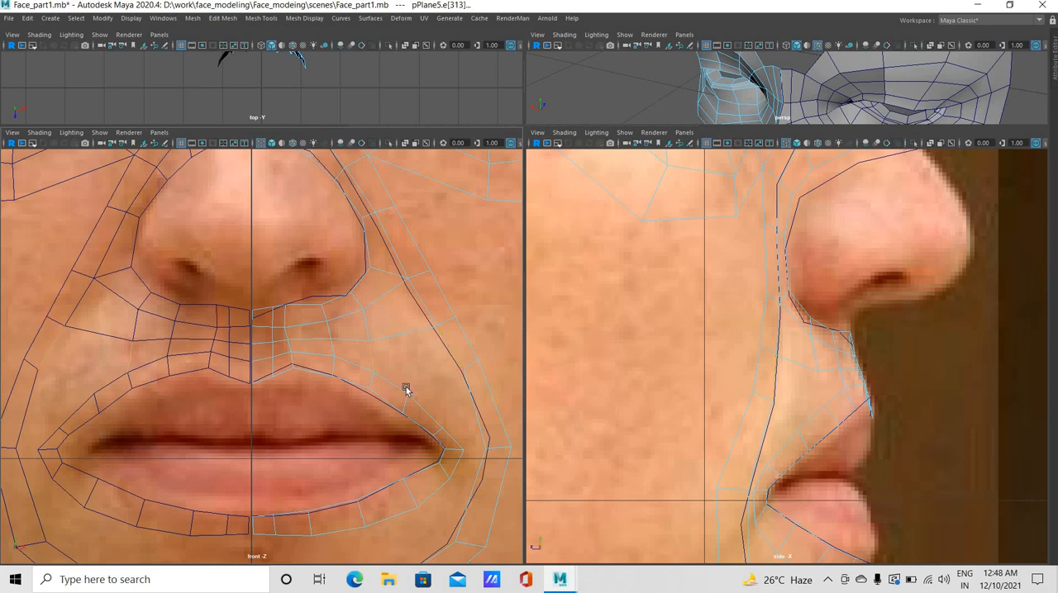
key(g)
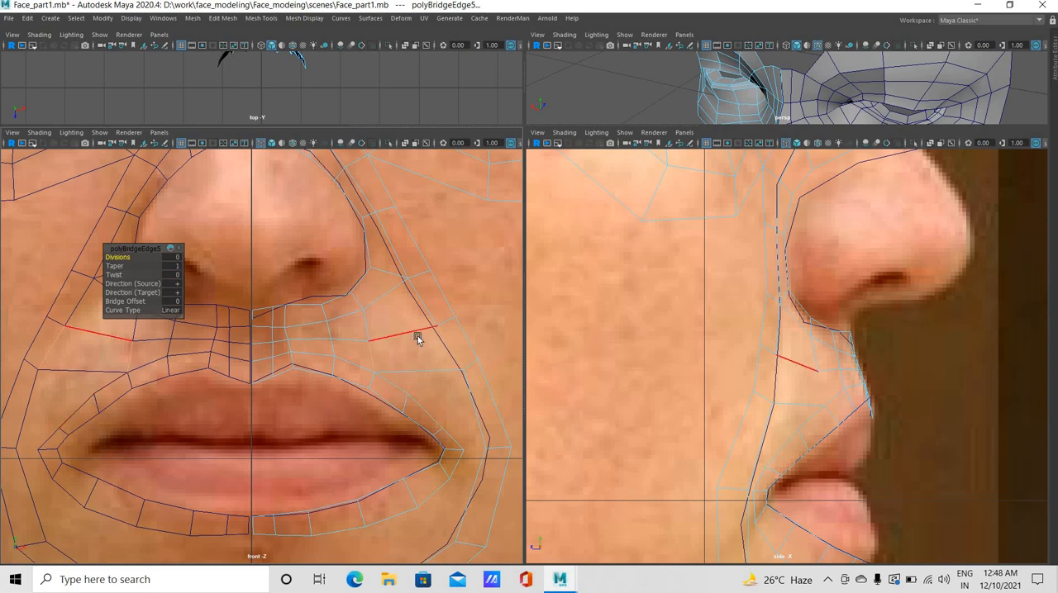
Move the vertex at the outer corner of the nostril wing slightly up and inward in front view
right_drag(368, 269, 371, 238)
click(368, 265)
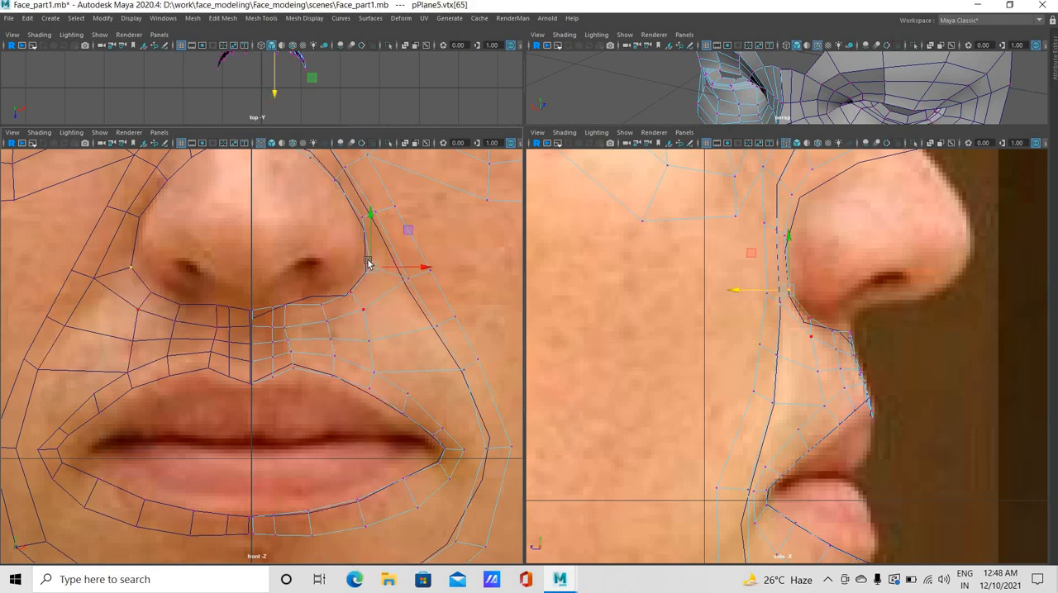
drag(370, 265, 367, 262)
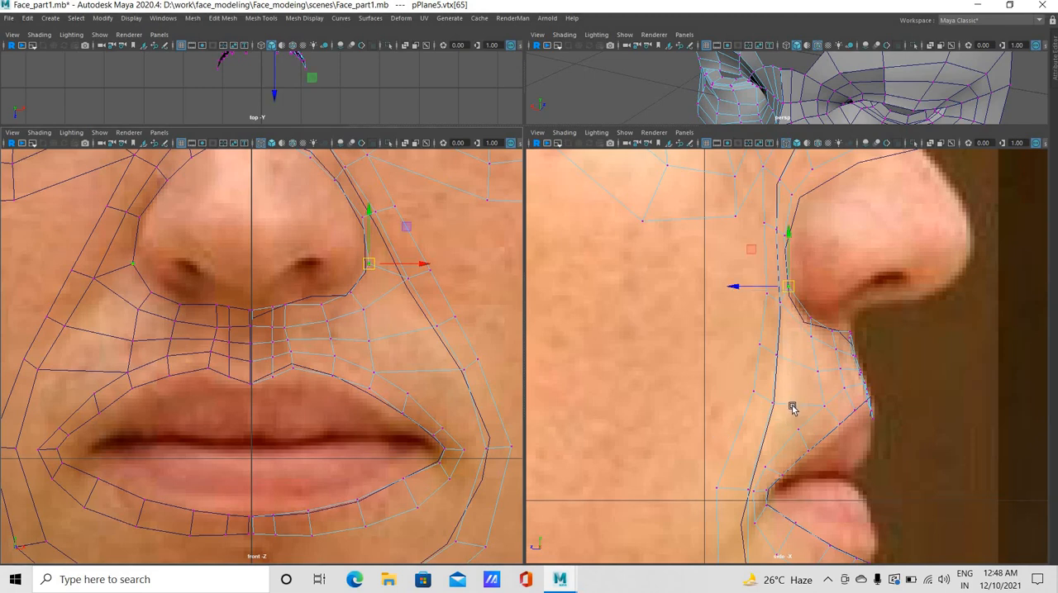
Insert a vertical edge loop through the bridged patch between the upper lip and the cheek ring, and return to vertex selection
click(261, 18)
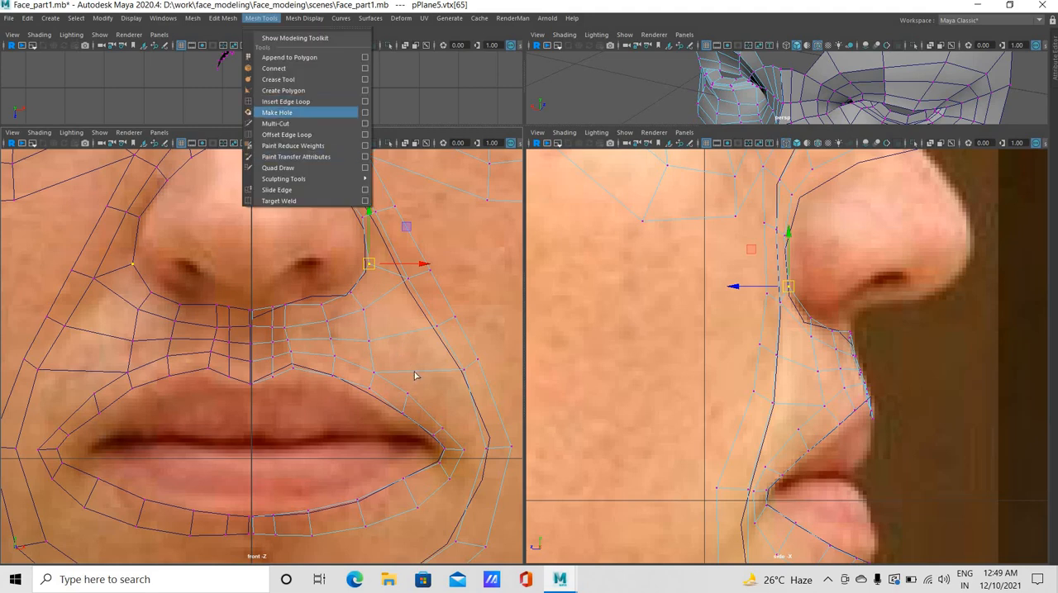
click(289, 110)
drag(416, 372, 372, 276)
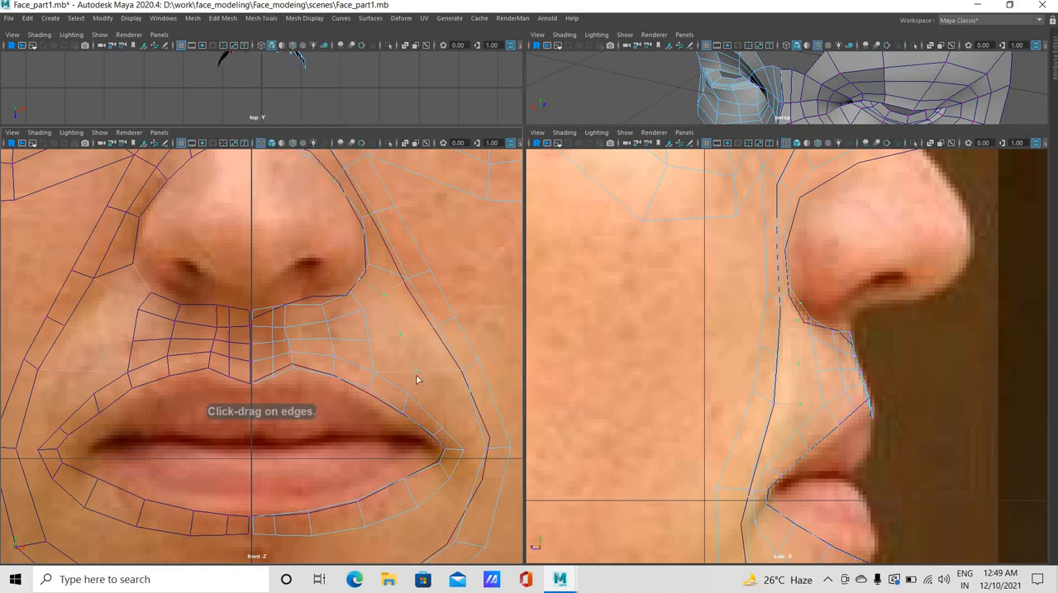
drag(416, 379, 384, 328)
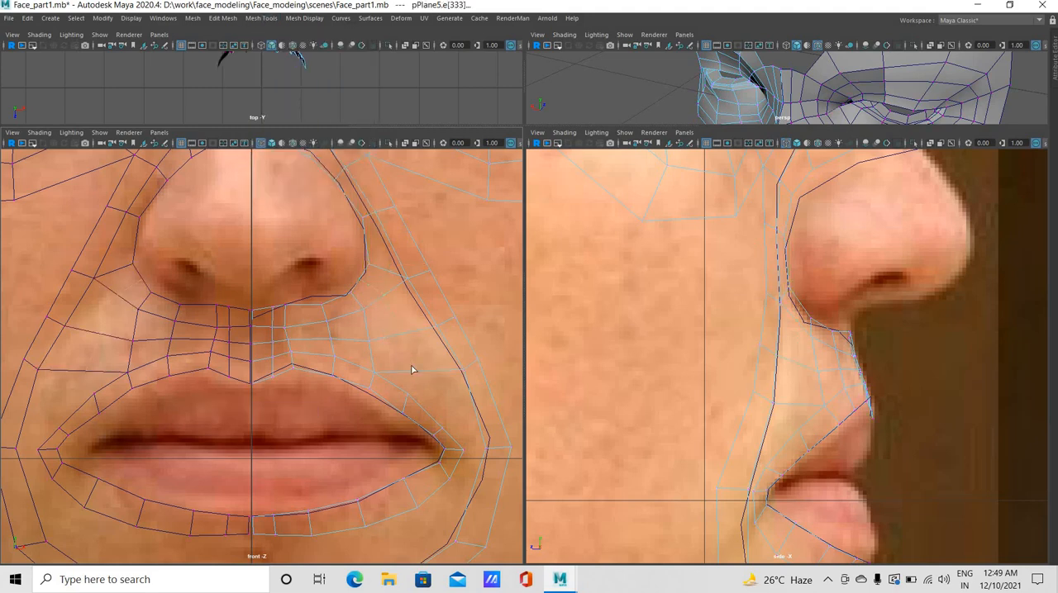
key(e)
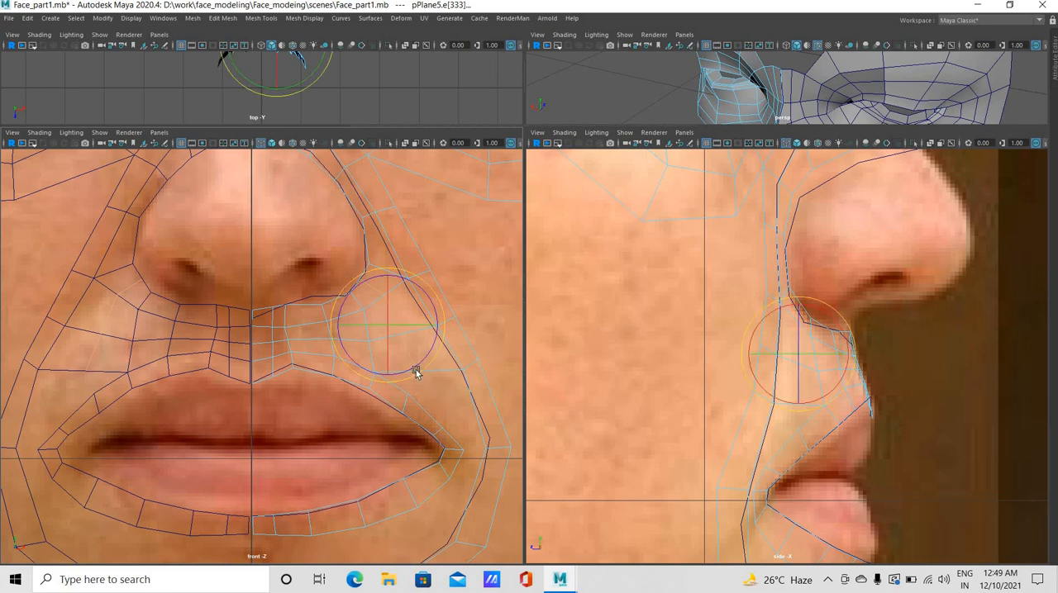
key(ctrl+z)
key(ctrl+z)
click(246, 18)
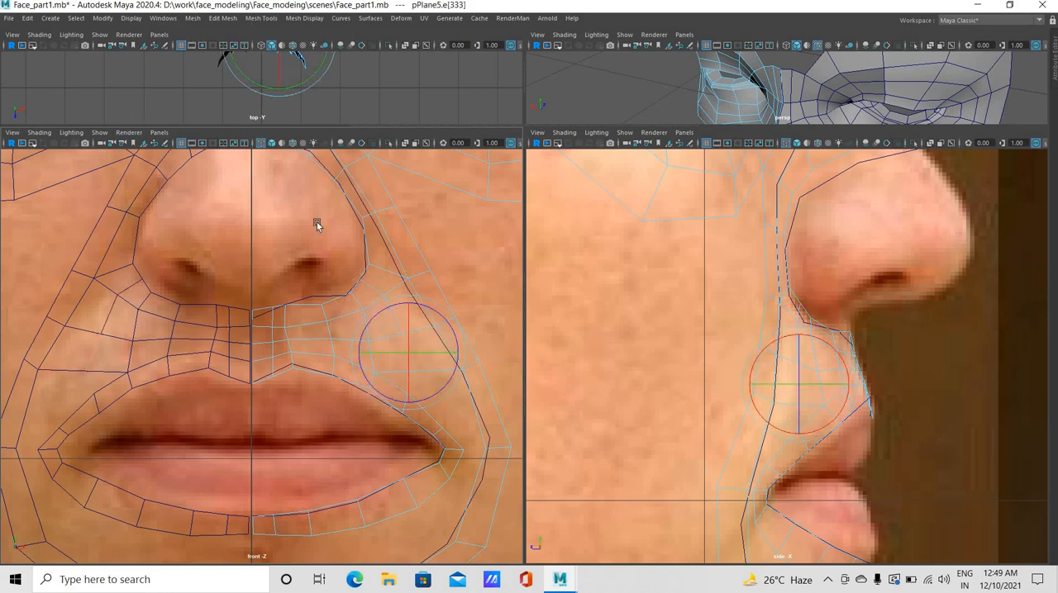
right_drag(397, 304, 279, 278)
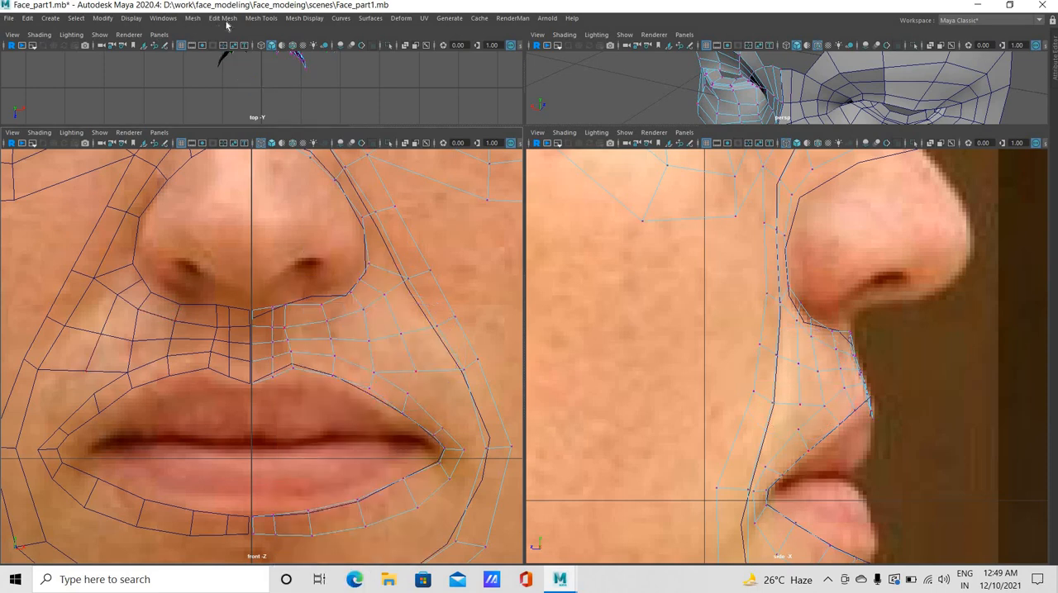
Weld the loose end vertex of the new loop onto the vertex below it, beside the upper lip ring
click(260, 18)
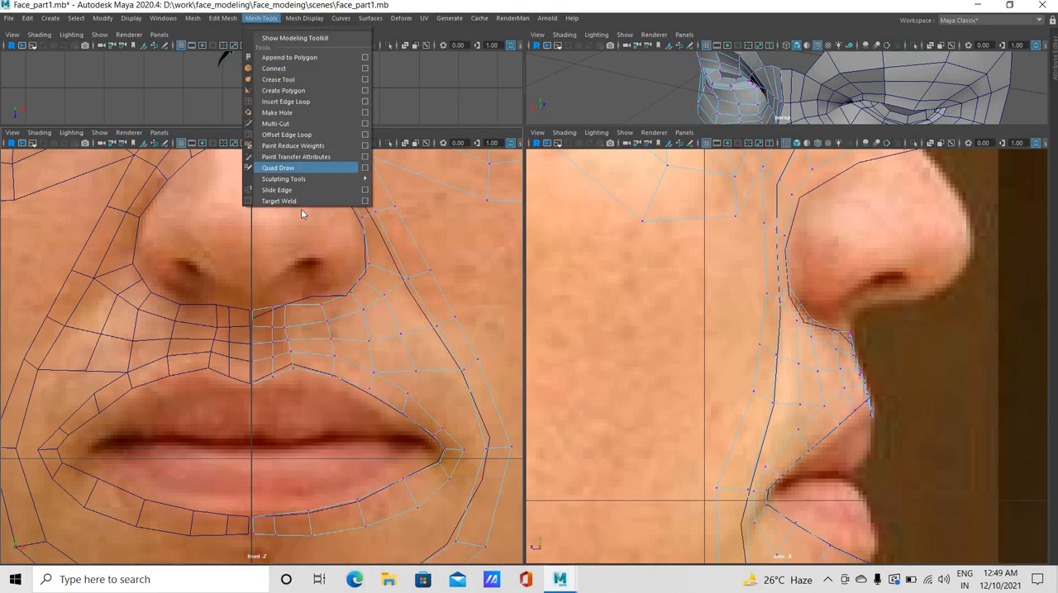
click(291, 204)
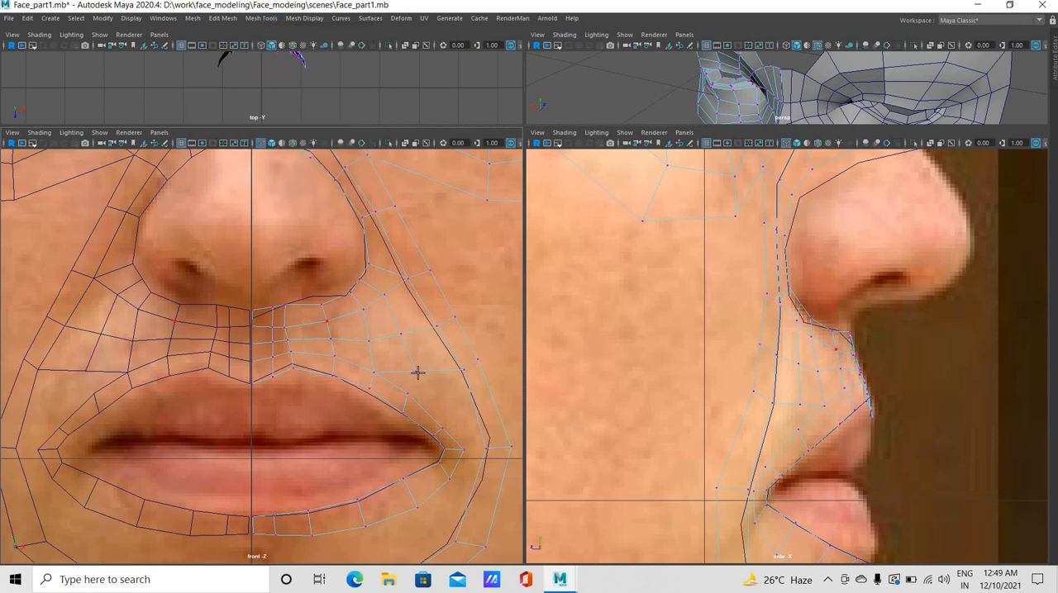
drag(416, 372, 409, 395)
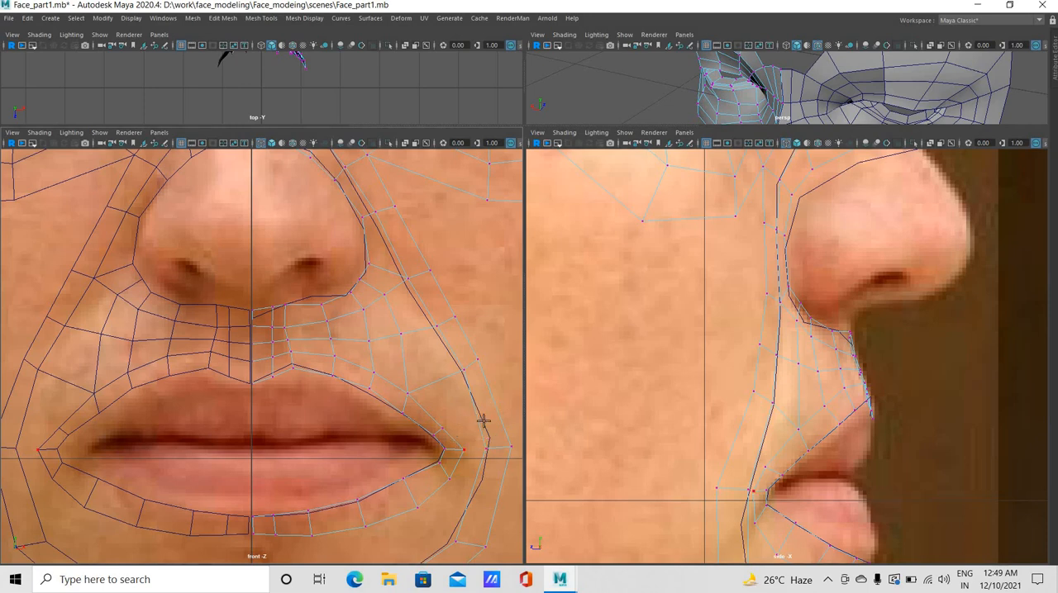
Reposition the inner and outer cheek ring vertices level with the upper lip so the ring follows the cheek in front view
click(459, 366)
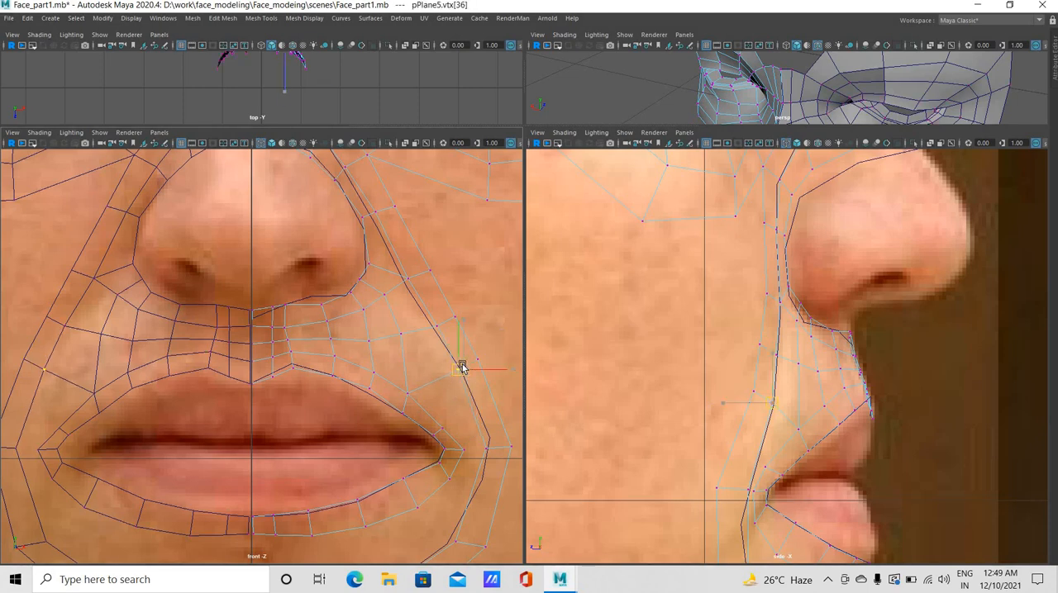
key(w)
click(485, 377)
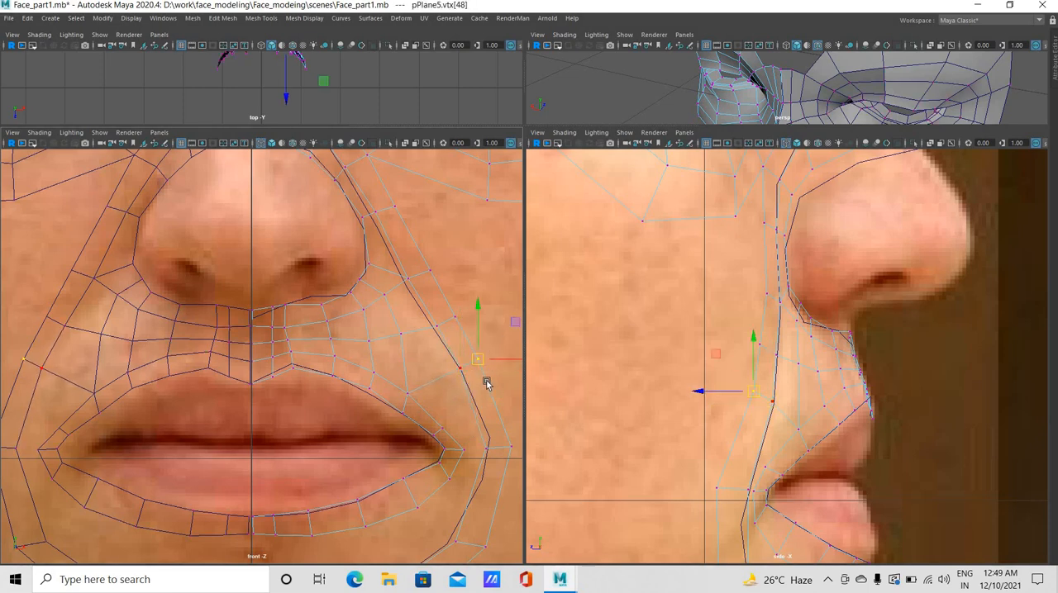
click(460, 370)
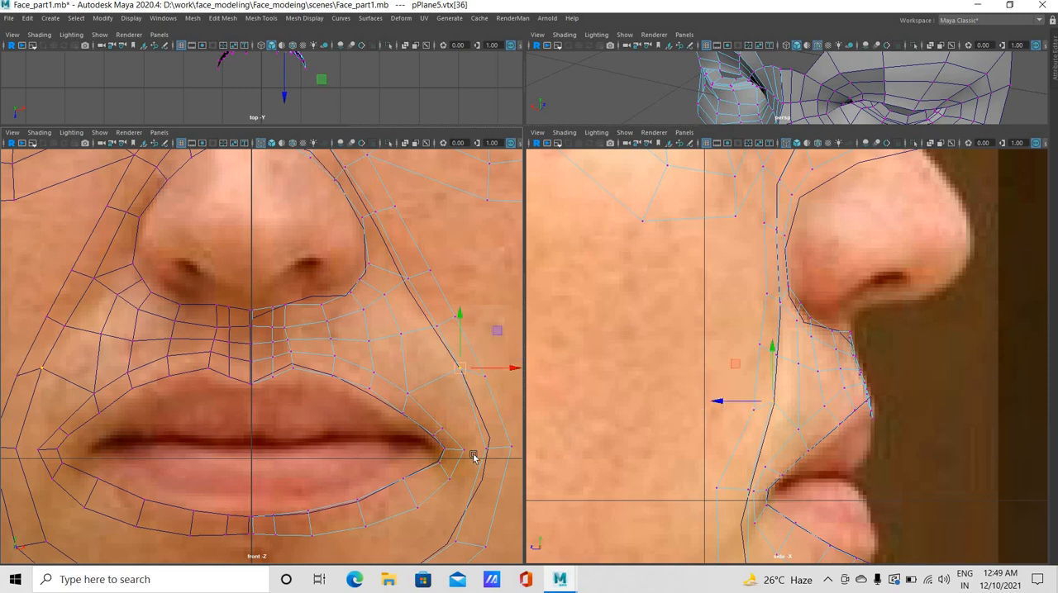
middle_drag(441, 425, 444, 437)
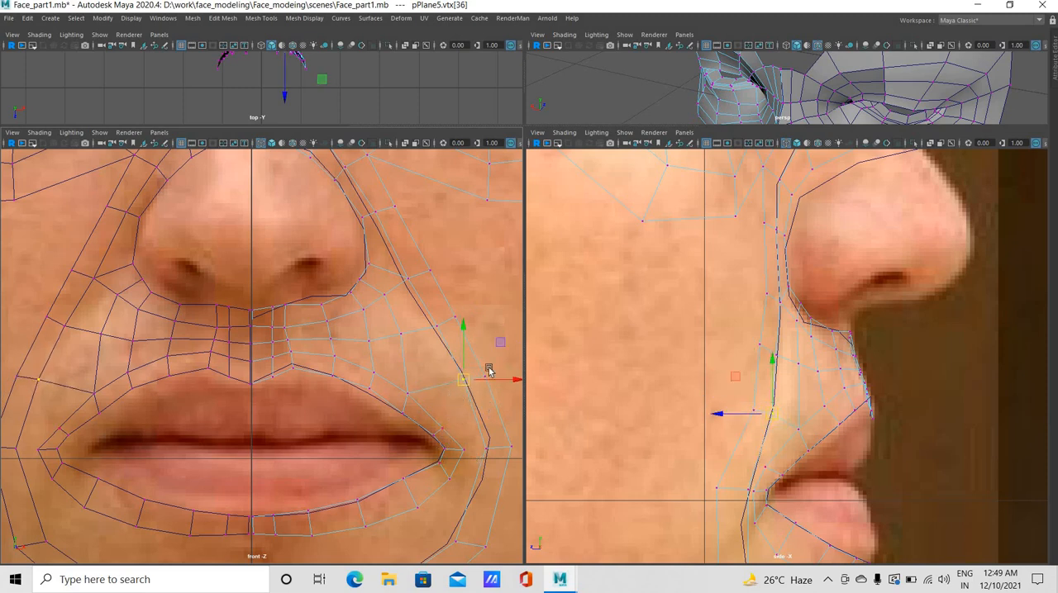
middle_drag(463, 377, 465, 369)
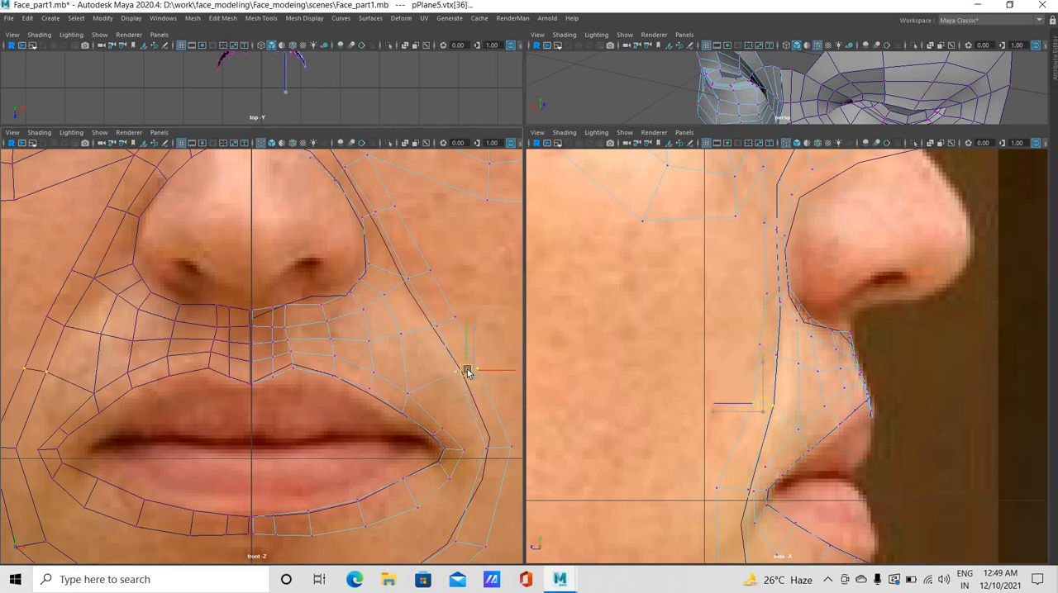
Move the welded vertex above the mouth corner slightly outward and up in front view
click(411, 398)
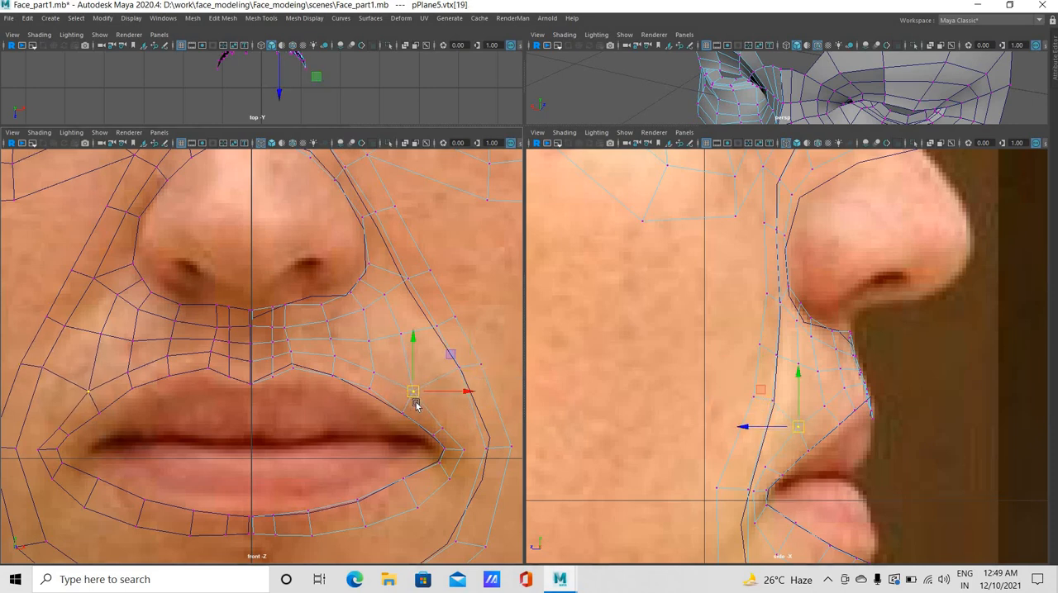
middle_drag(414, 401, 507, 473)
middle_drag(464, 428, 463, 429)
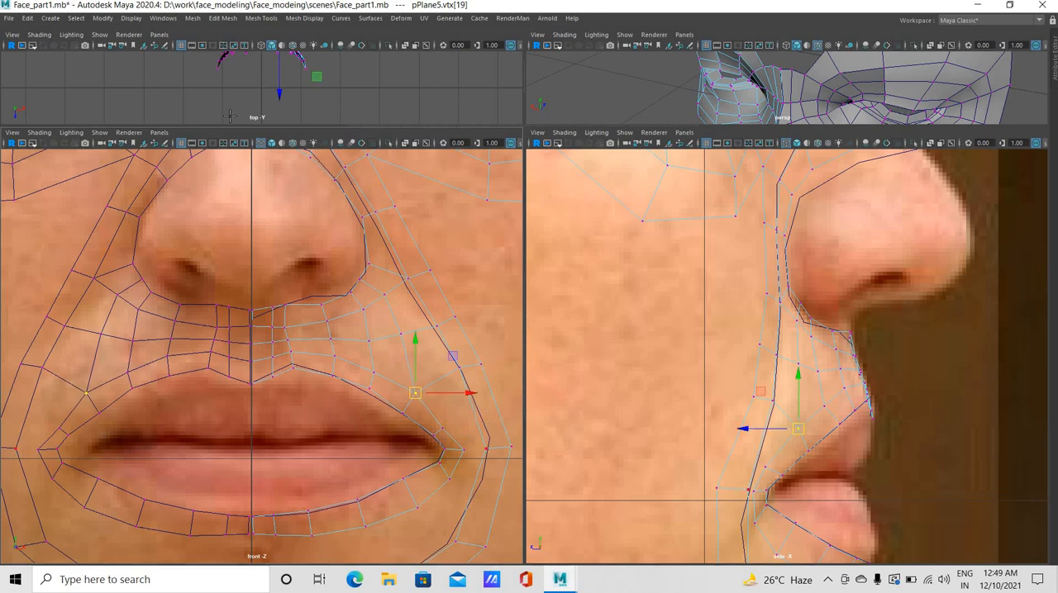
Insert two edge loops across the cheek ring, one just above and one just below the mouth corner
key(q)
click(272, 23)
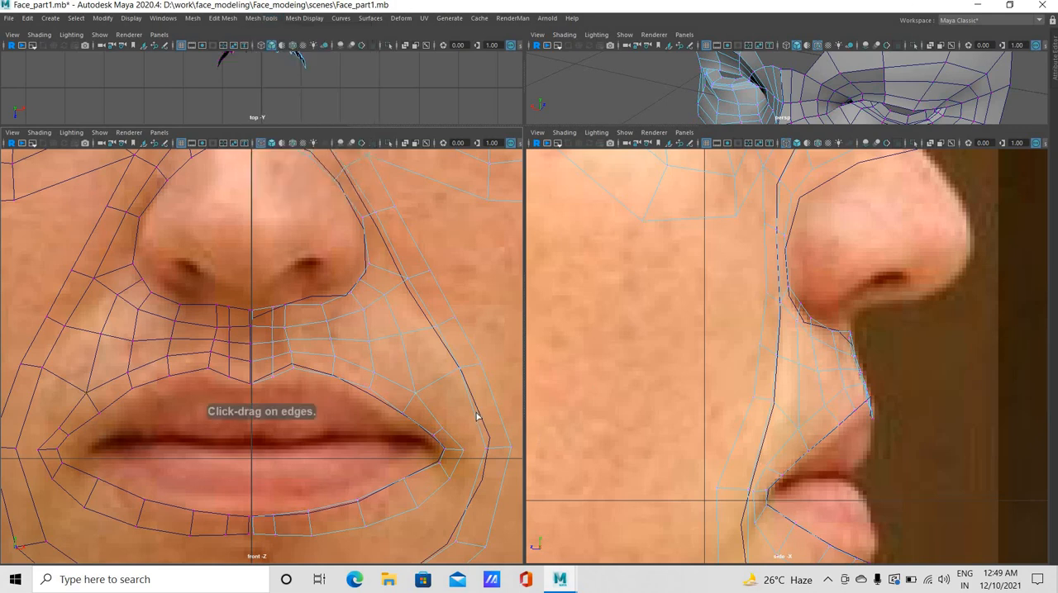
click(766, 471)
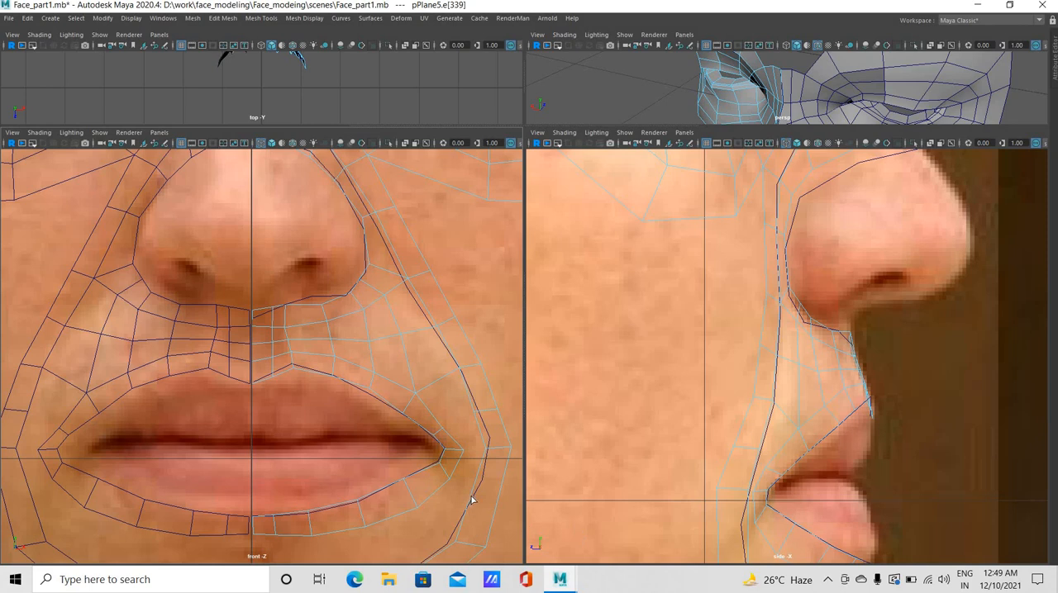
drag(477, 526, 477, 523)
key(w)
right_click(474, 310)
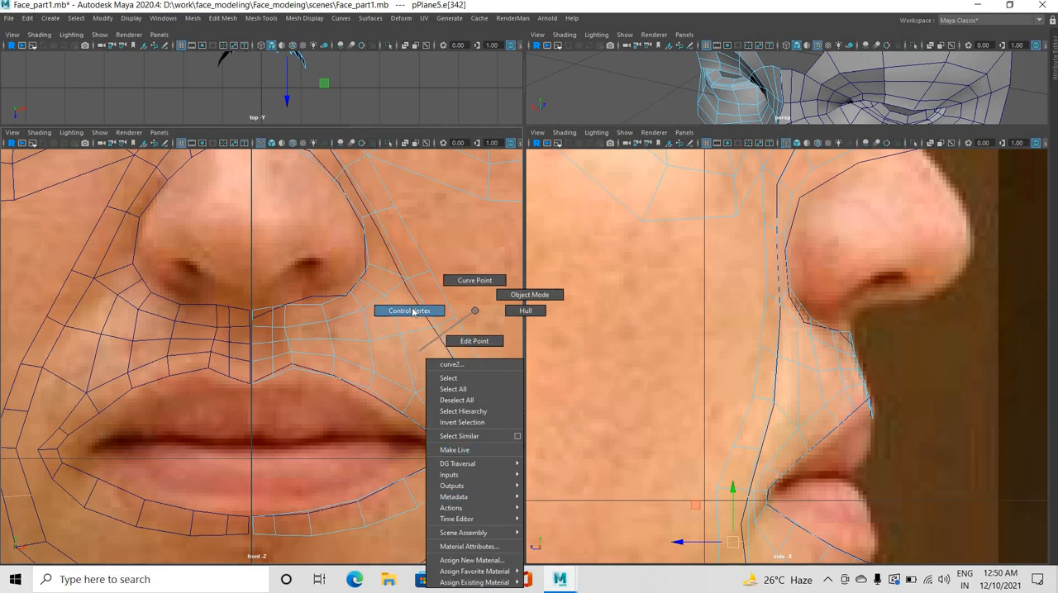
right_drag(488, 506, 488, 508)
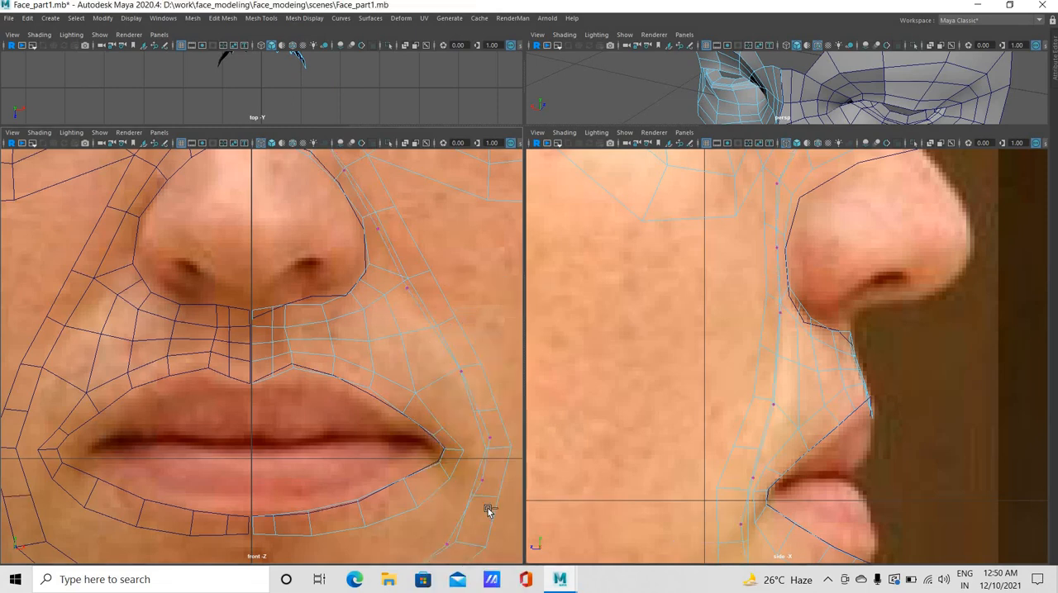
key(ctrl+z)
click(468, 480)
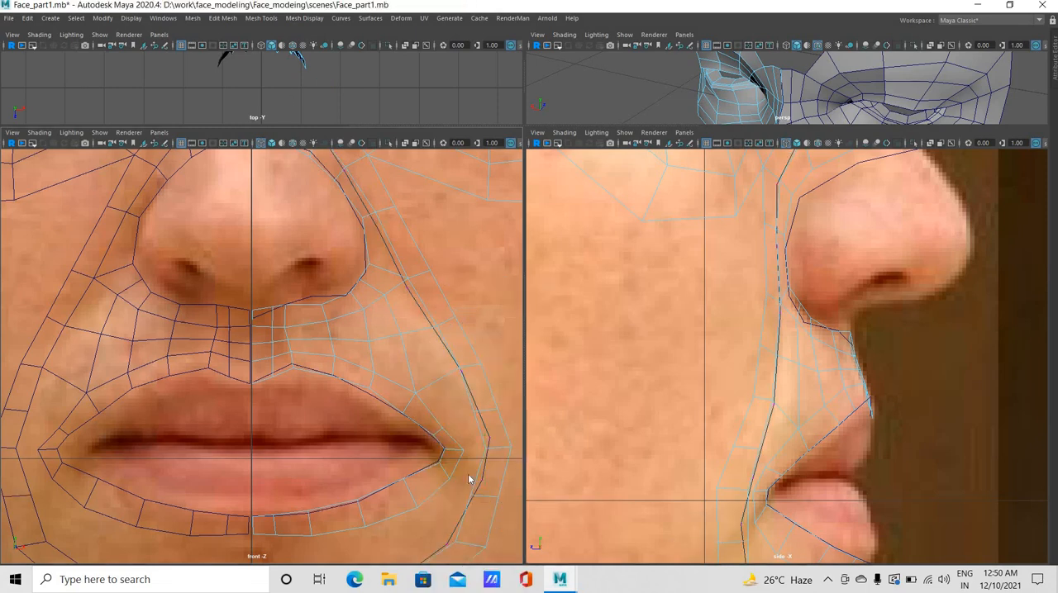
Adjust the new cheek ring vertices below the mouth corner and the outer ring vertex beside it in front view
right_drag(493, 276, 469, 496)
click(473, 489)
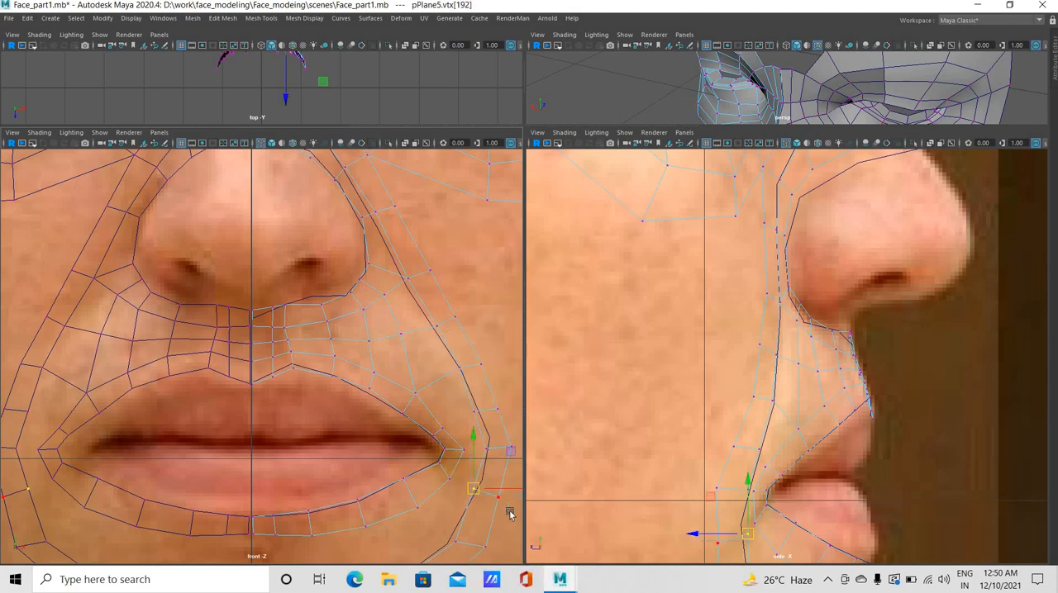
click(497, 410)
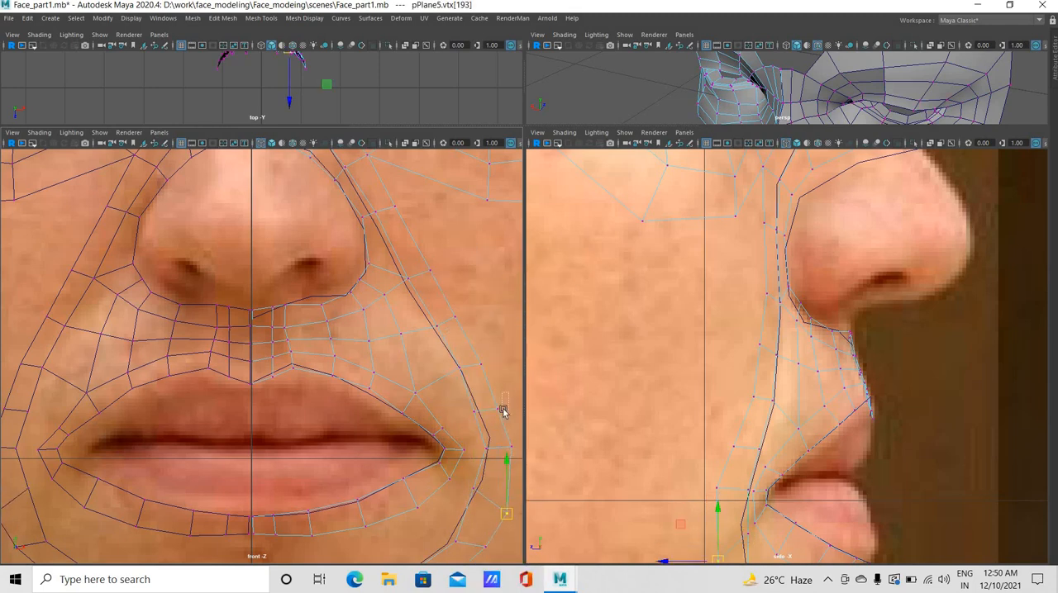
click(511, 449)
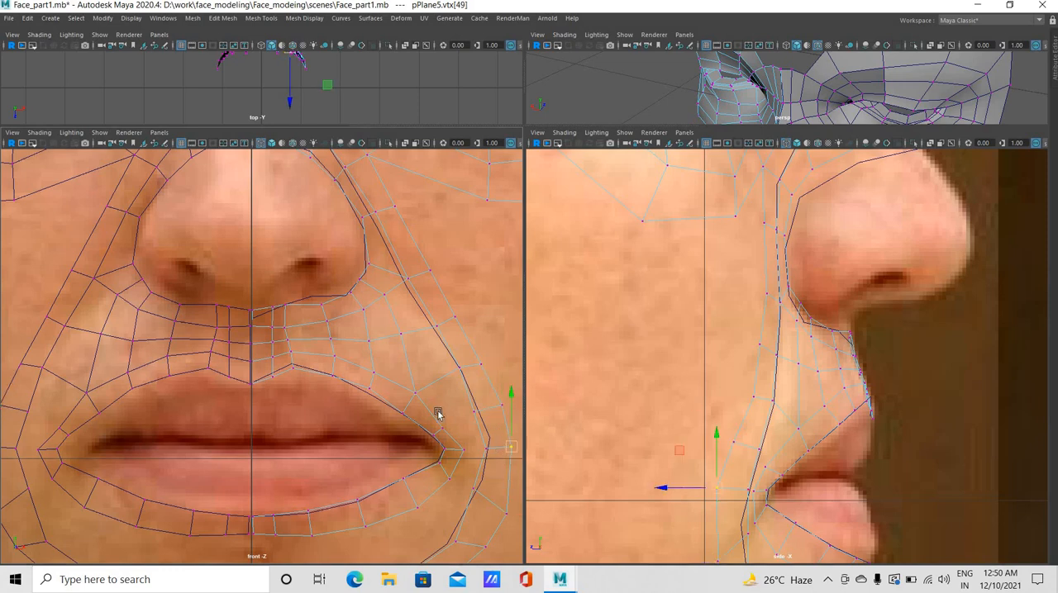
Bridge the outer edges around the mouth corner to the facing inner edges of the cheek ring
right_drag(437, 276, 437, 242)
click(469, 392)
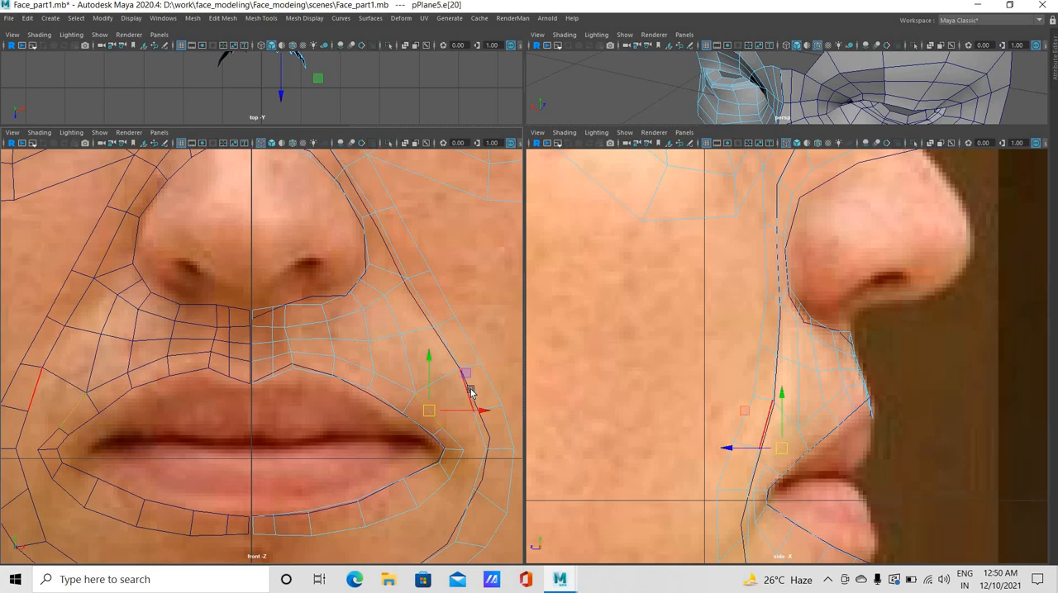
shift+click(470, 393)
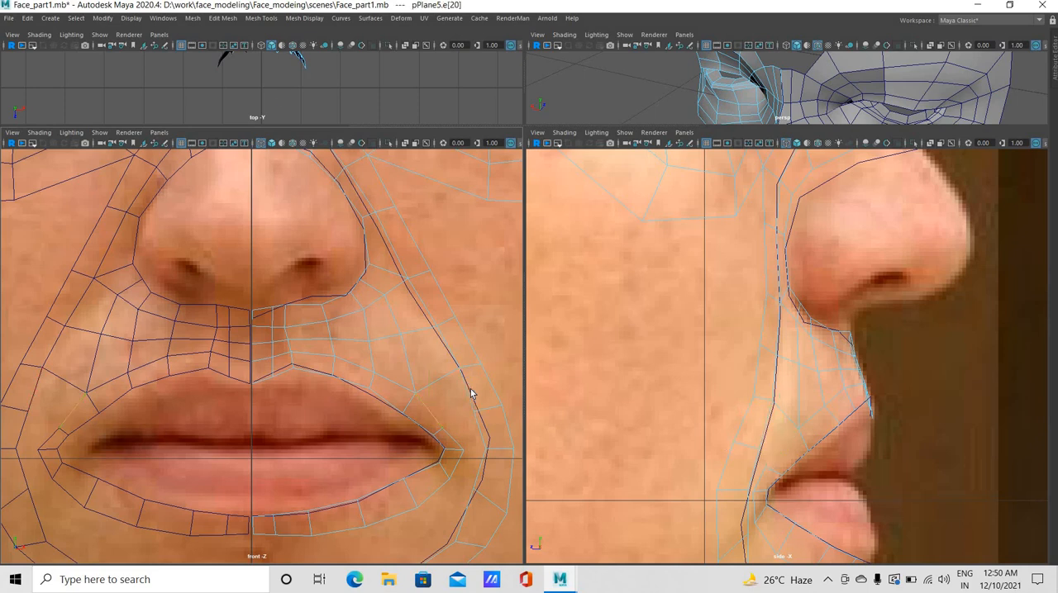
shift+click(460, 437)
shift+click(476, 491)
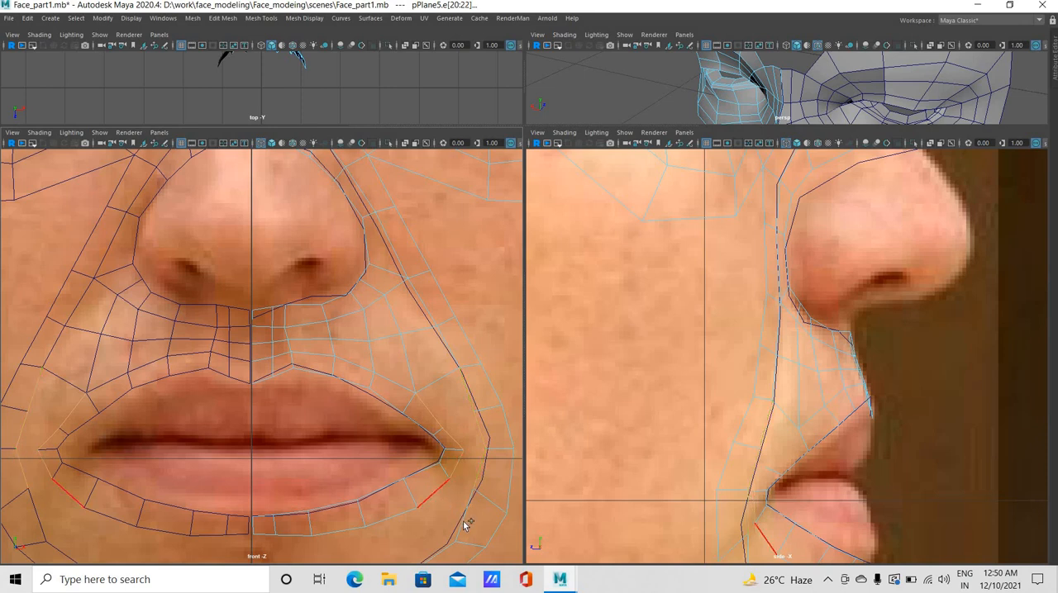
shift+click(463, 521)
click(222, 17)
click(234, 67)
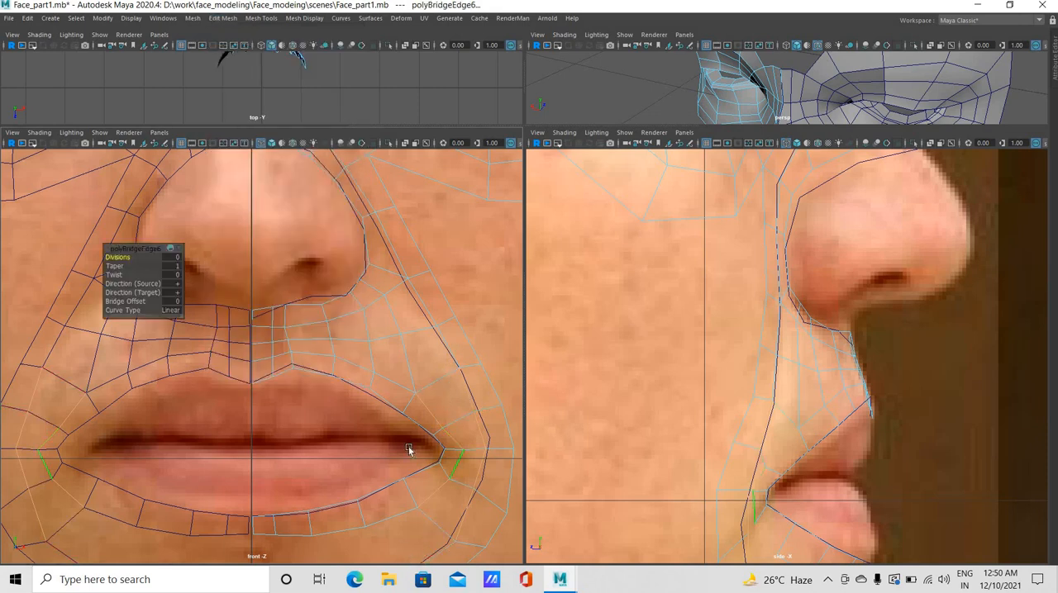
Bridge the outer lower edges of the lower lip ring to the facing inner edges of the cheek and chin ring
alt+middle_drag(394, 317, 382, 361)
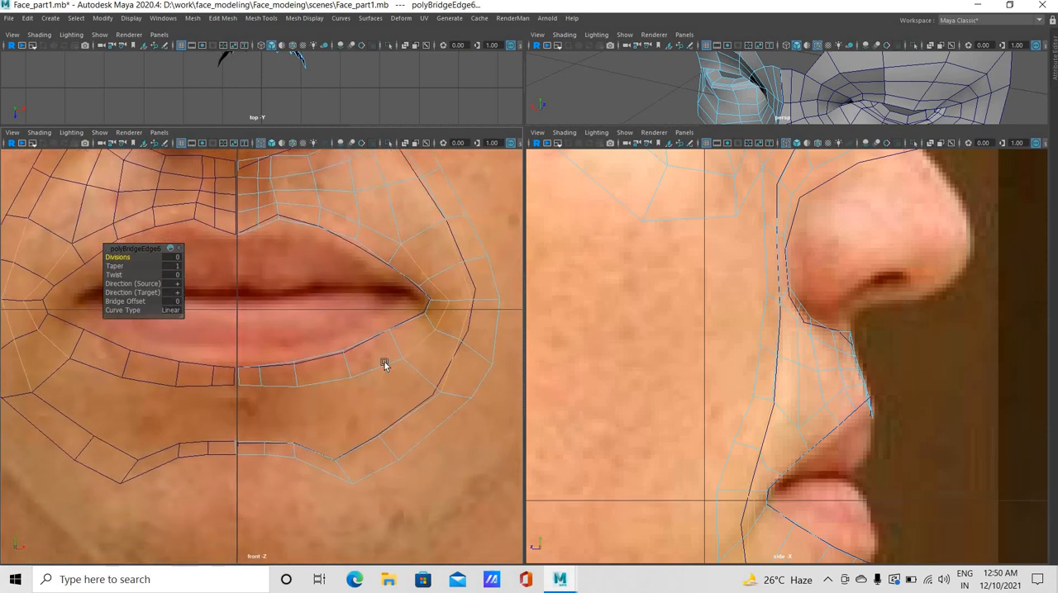
click(405, 414)
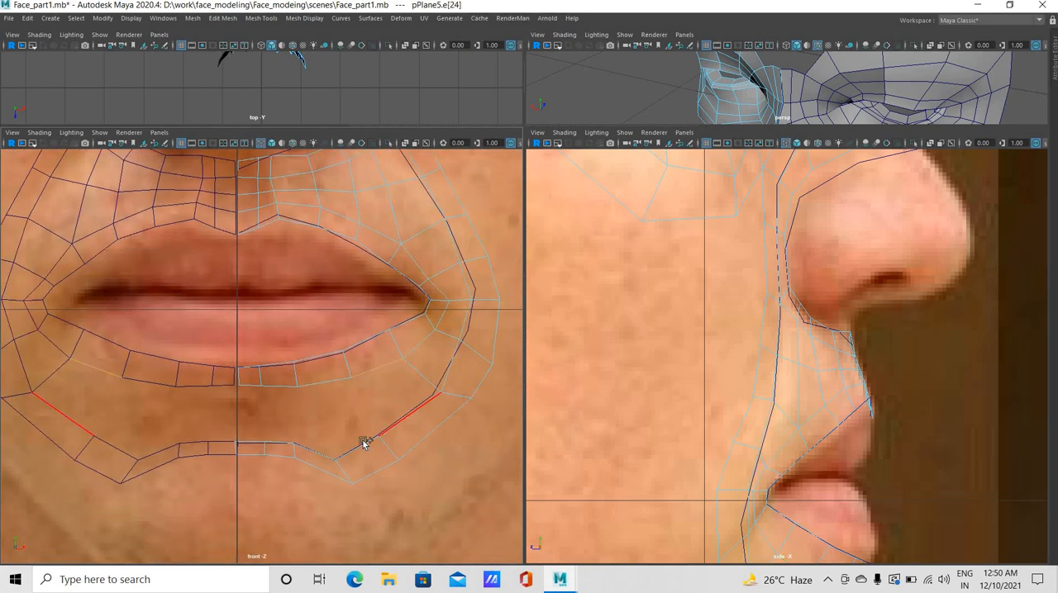
click(278, 385)
shift+click(248, 445)
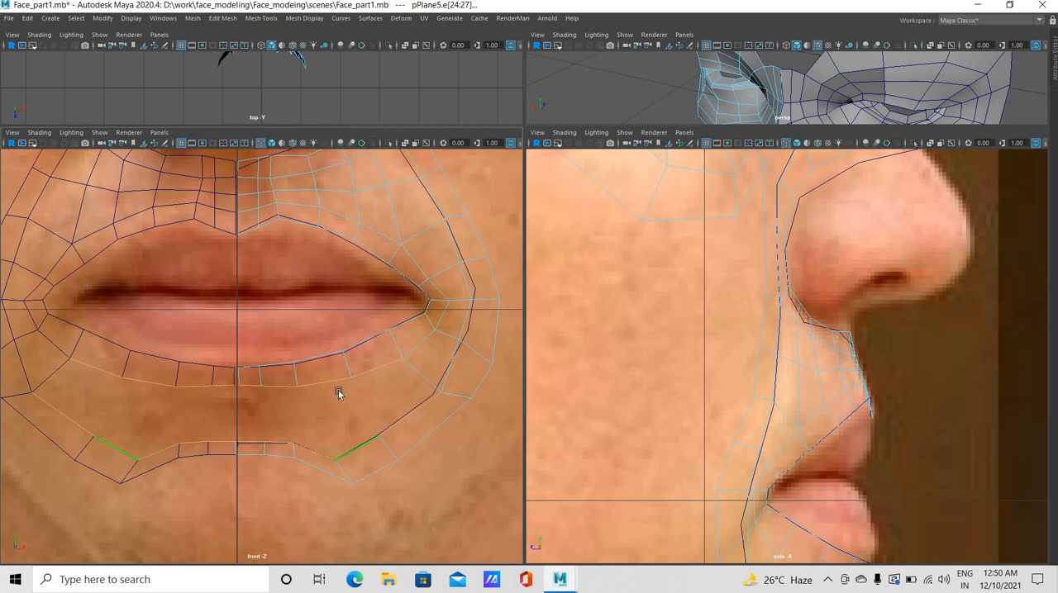
click(361, 449)
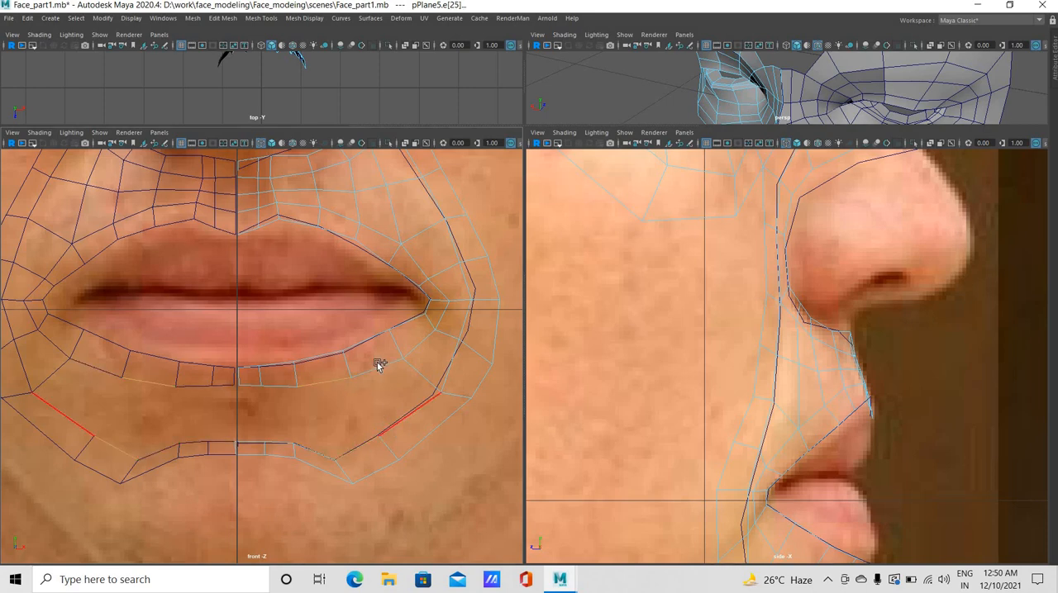
shift+click(385, 392)
key(g)
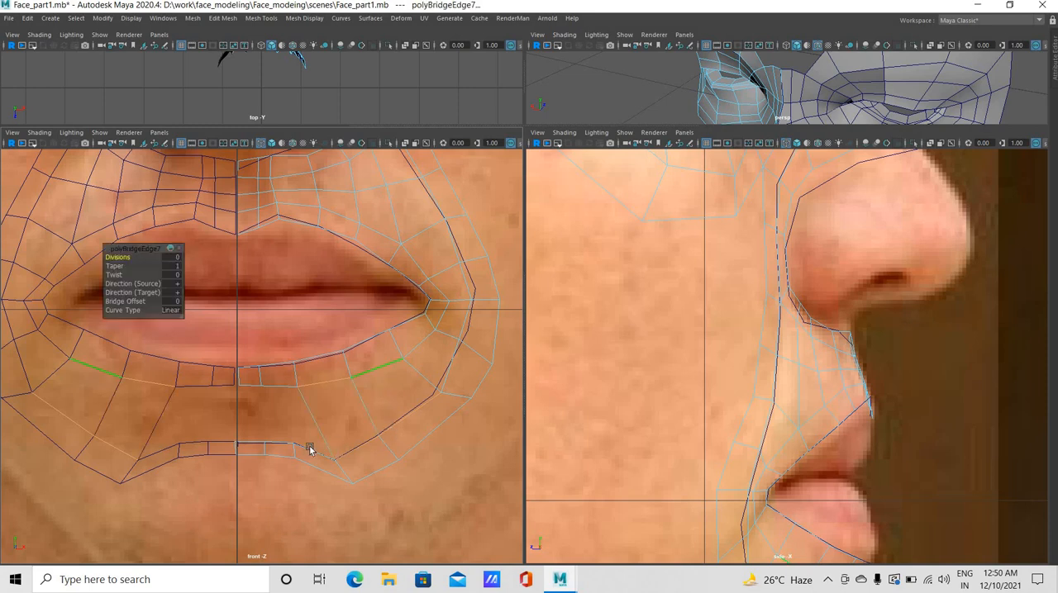
Move the two cross edges in the outer half of the lower lip strip outward to spread its faces evenly
click(287, 467)
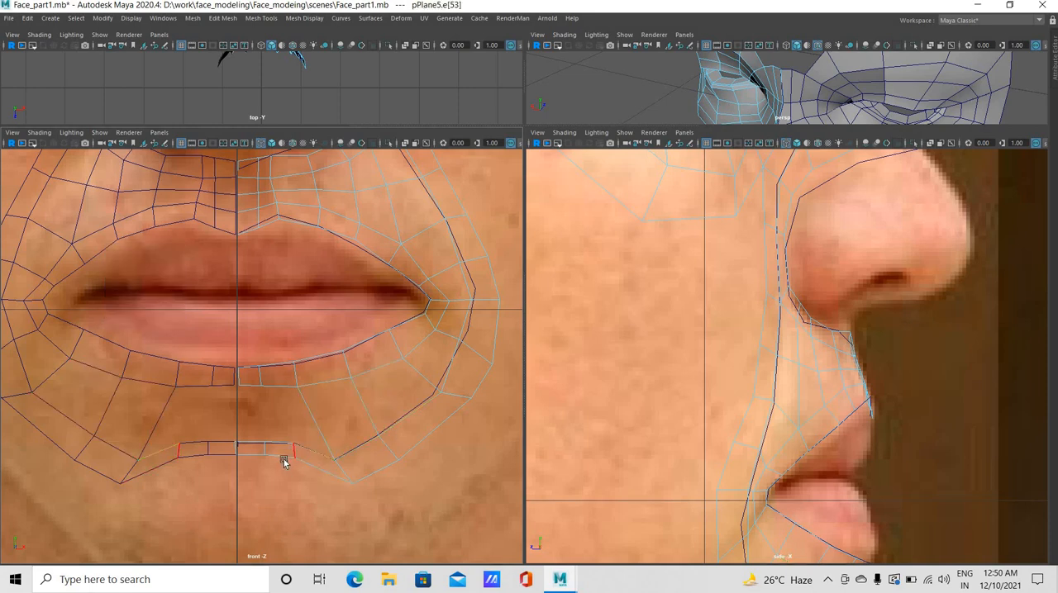
click(332, 381)
key(w)
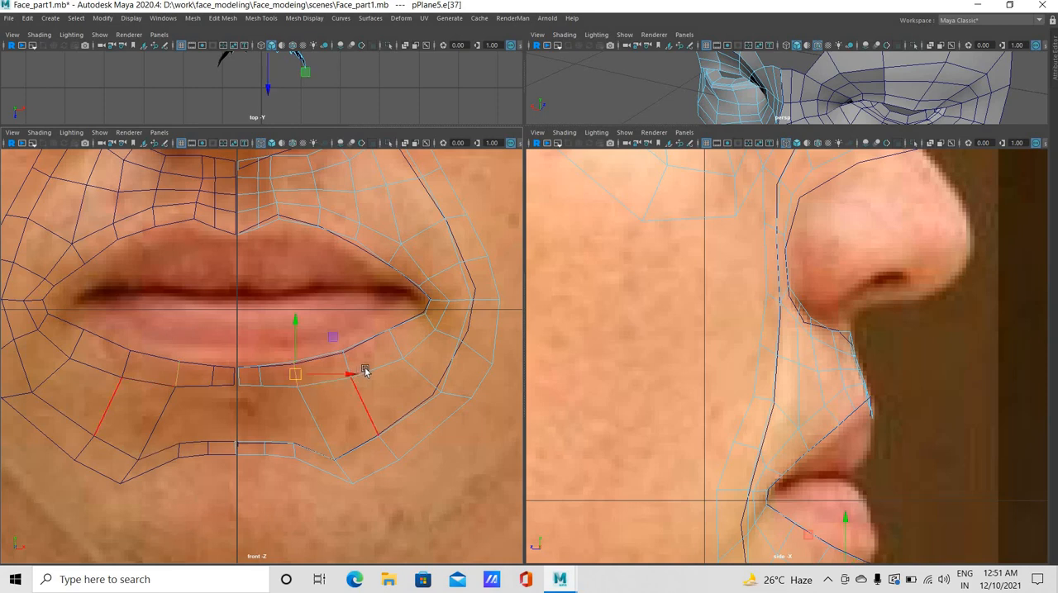
mouse_move(366, 371)
mouse_down()
mouse_move(347, 361)
mouse_move(379, 370)
mouse_move(365, 361)
mouse_up()
click(401, 364)
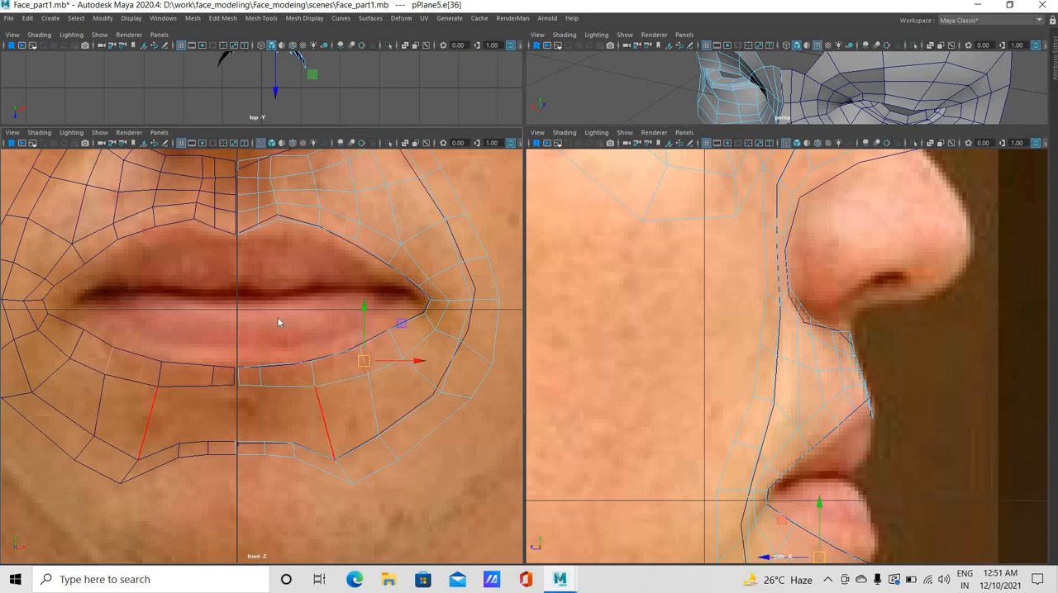
Move the upper and lower vertices of the lower lip strip's shifted cross edge to follow the lip contour
right_drag(273, 283, 261, 292)
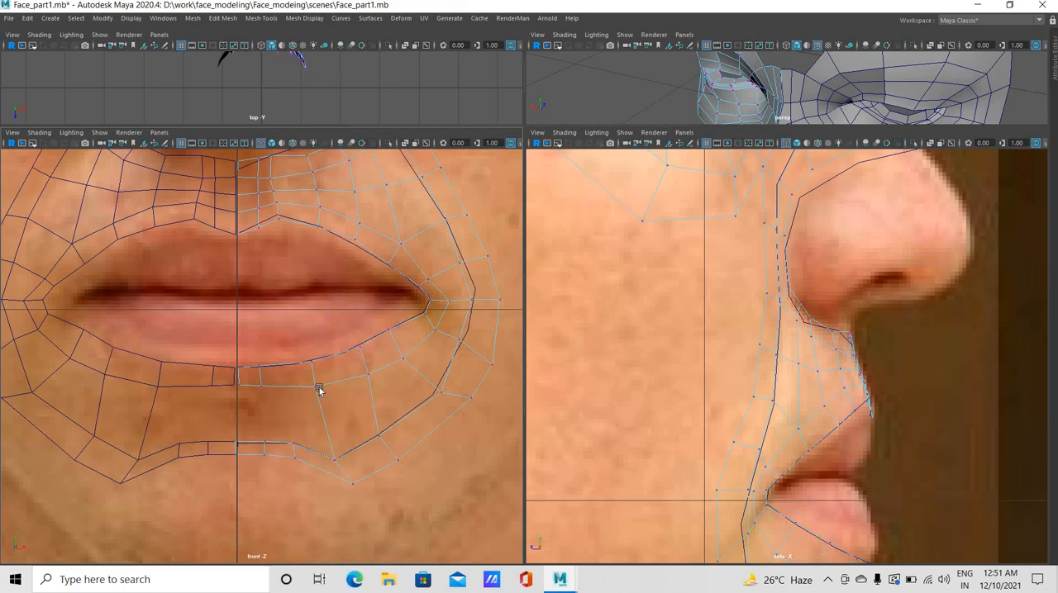
click(317, 386)
drag(317, 388, 314, 363)
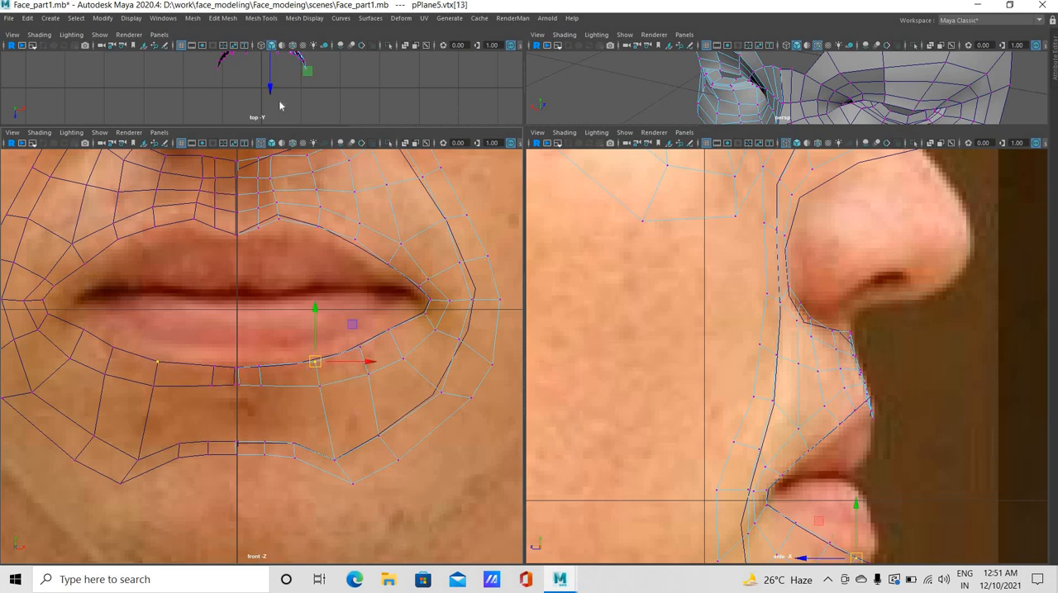
Insert an edge loop across the inner part of the lower lip strip and shift it slightly outward
click(260, 17)
click(281, 100)
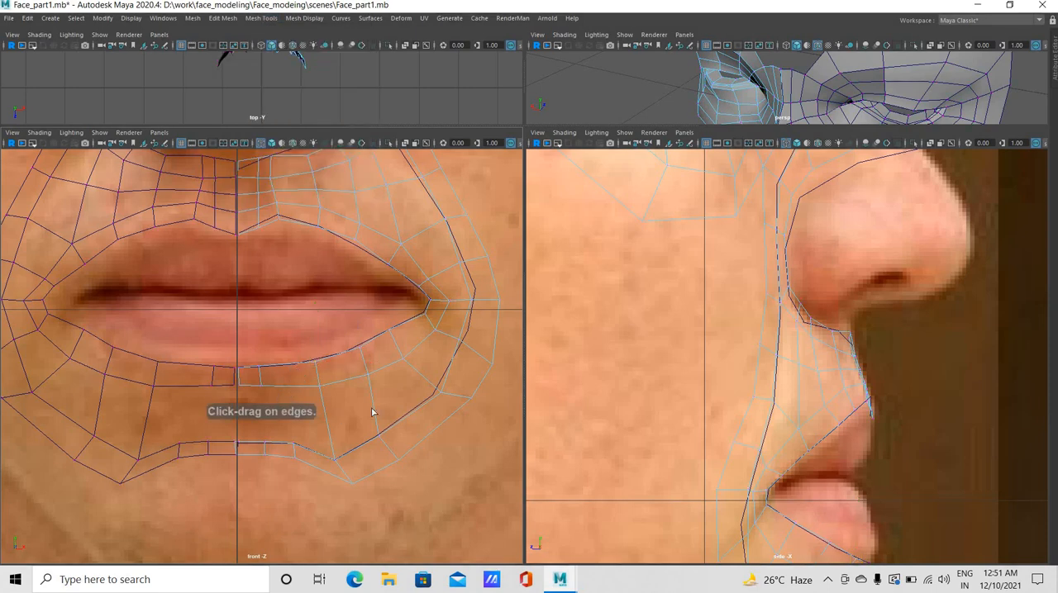
click(286, 386)
key(w)
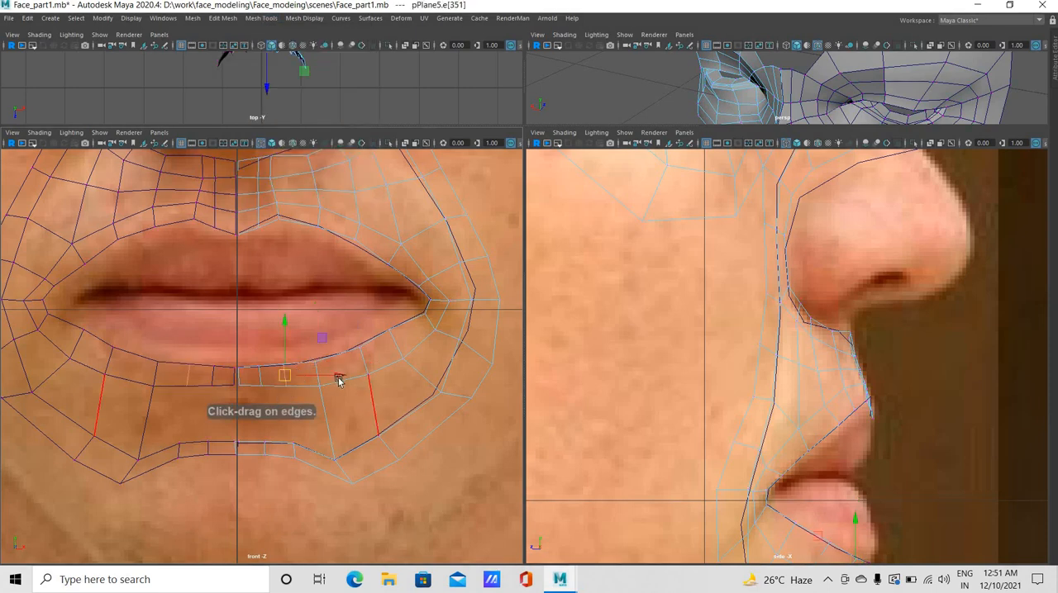
drag(336, 379, 342, 379)
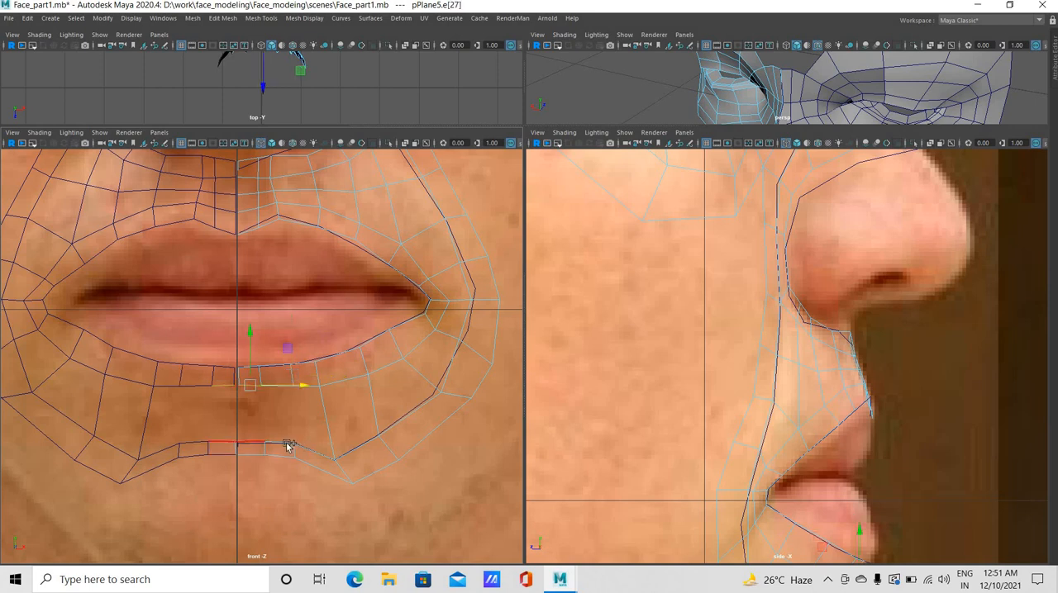
Bridge the remaining lower edges of the lower lip strip to the facing upper edges of the chin ring
shift+click(293, 446)
click(273, 385)
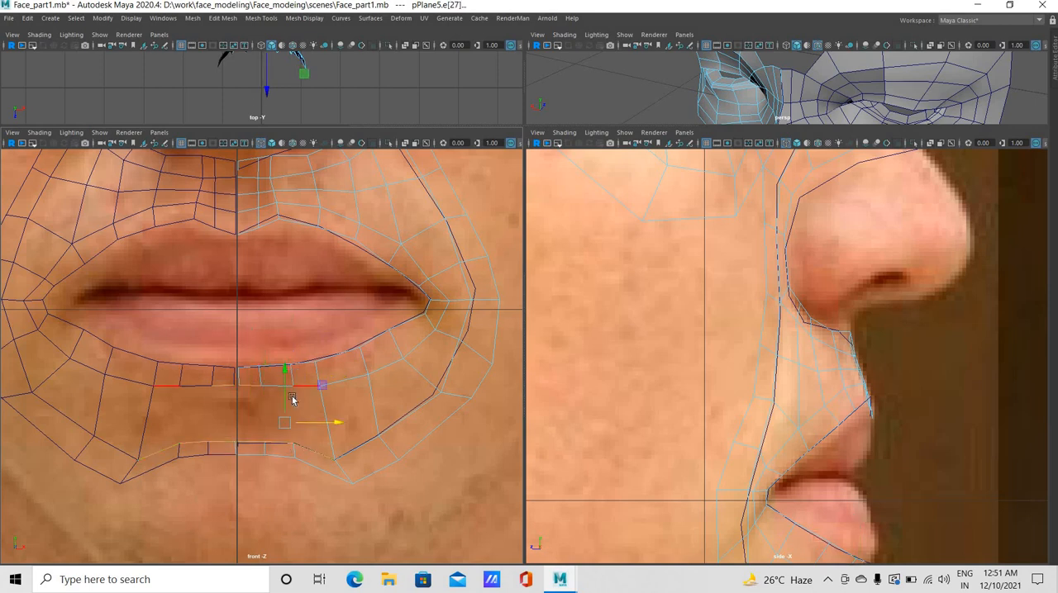
click(222, 17)
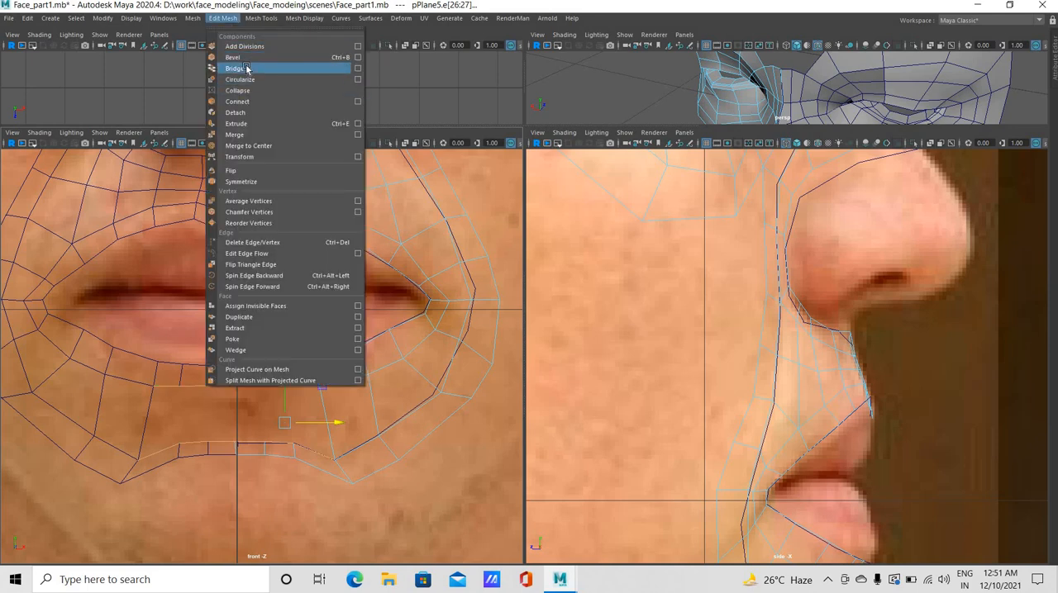
click(238, 68)
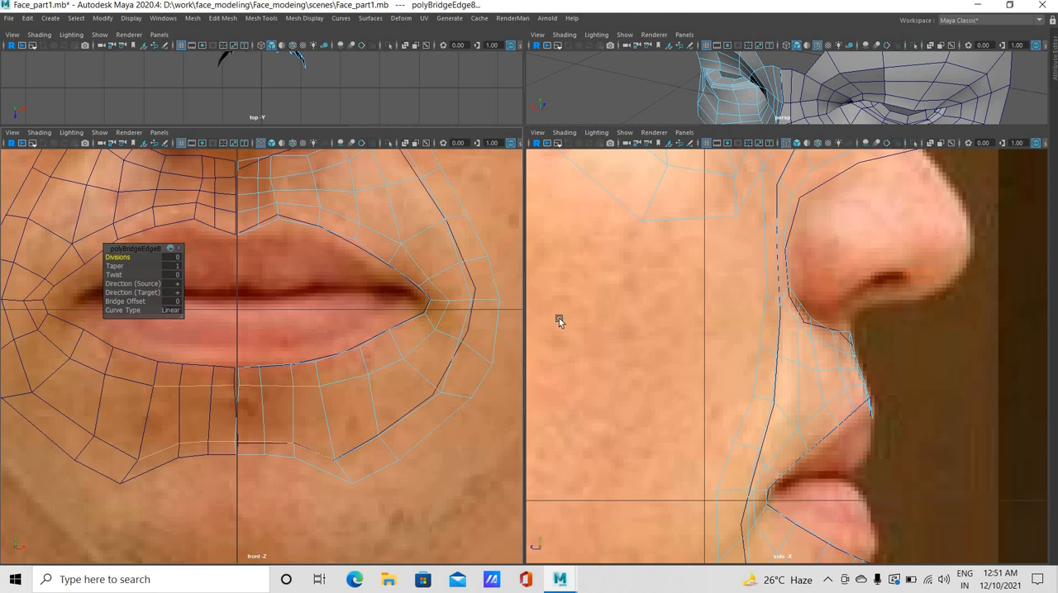
scroll(442, 307, down, 5)
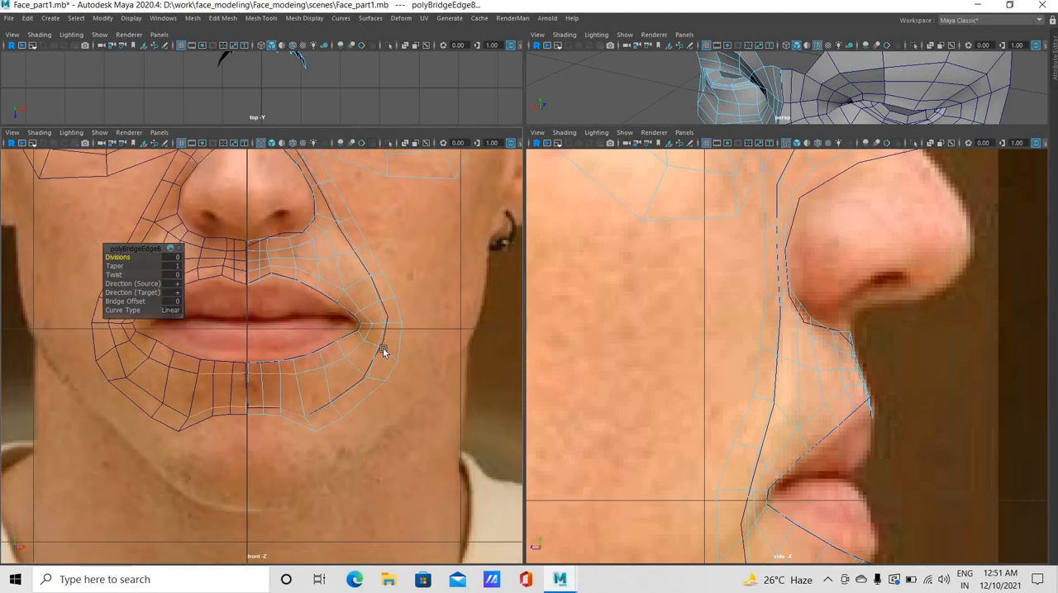
scroll(802, 390, up, 3)
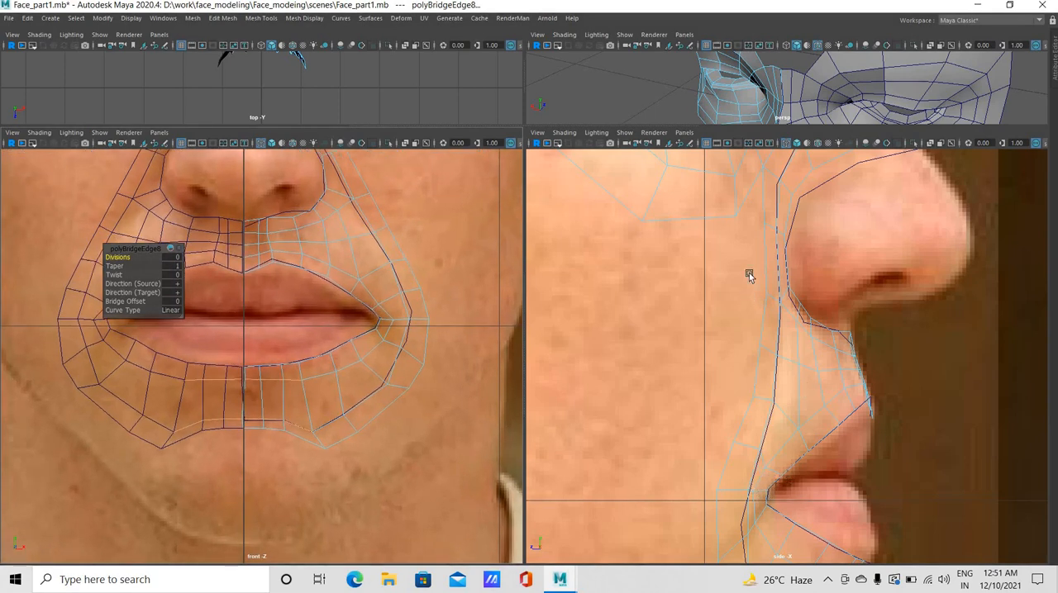
Move the cheek ring's inner vertices beside the mouth corner backward in the side view
scroll(751, 279, up, 1)
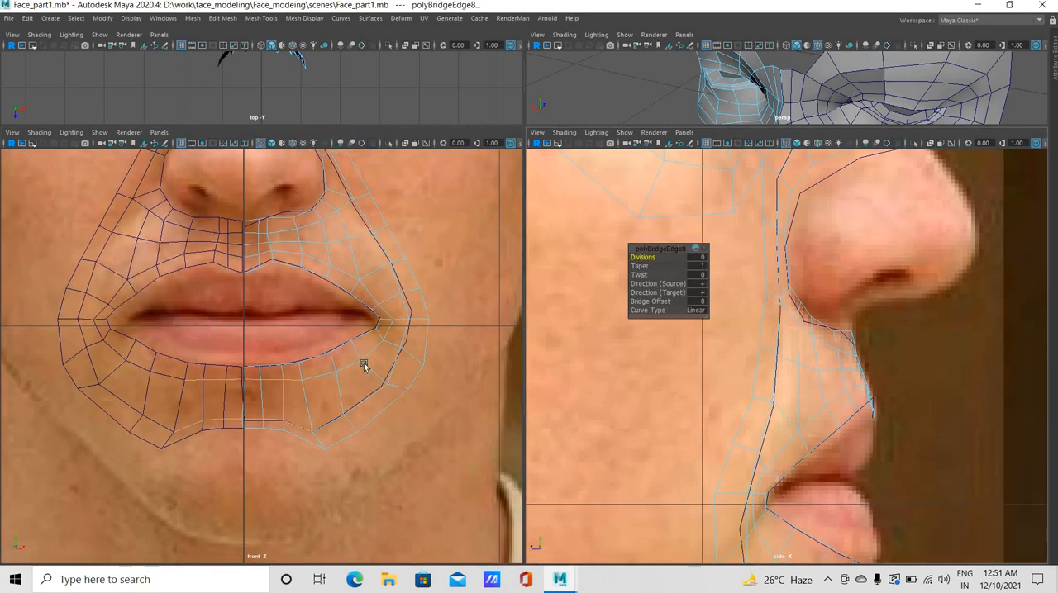
right_drag(396, 344, 339, 279)
click(383, 332)
click(397, 350)
key(w)
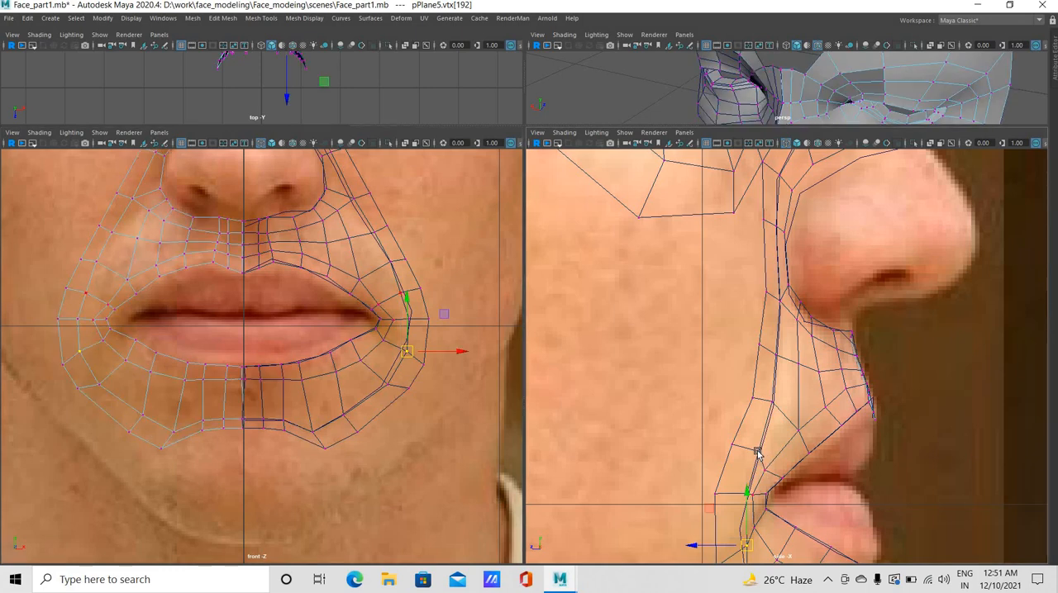
click(704, 463)
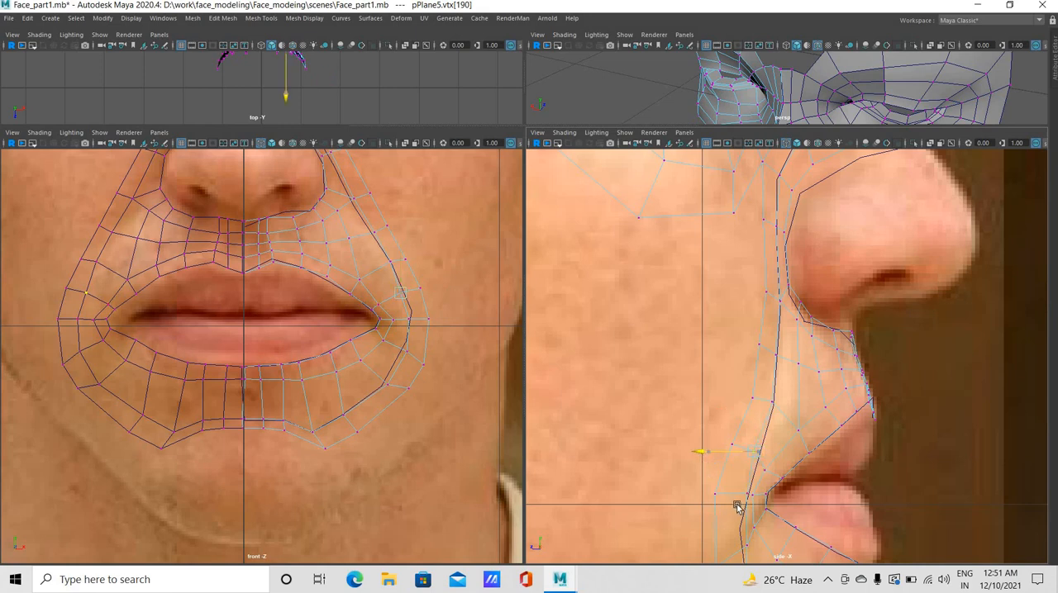
click(699, 494)
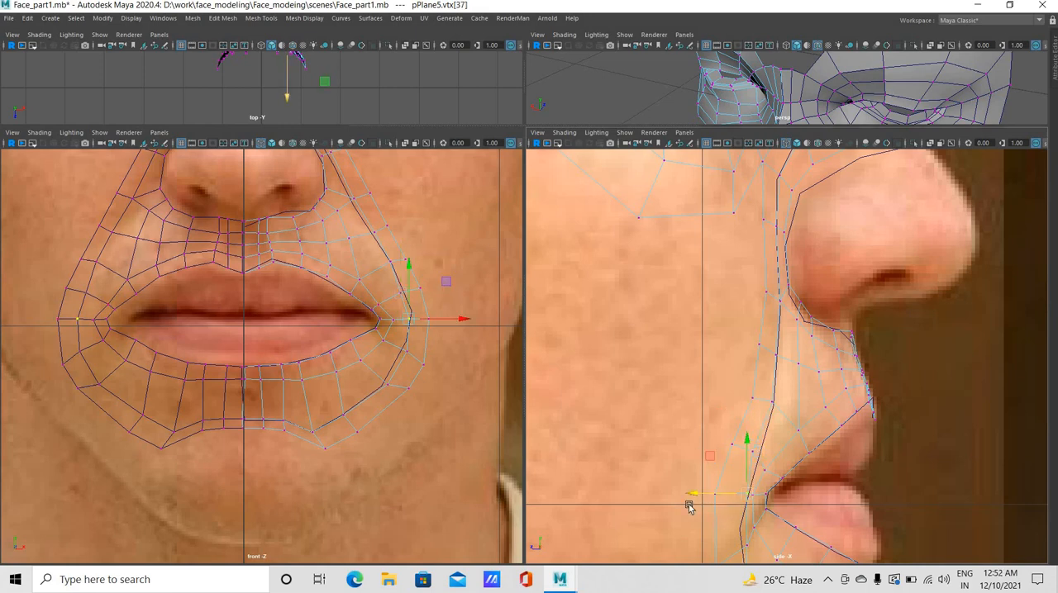
drag(687, 508, 677, 512)
drag(735, 554, 684, 550)
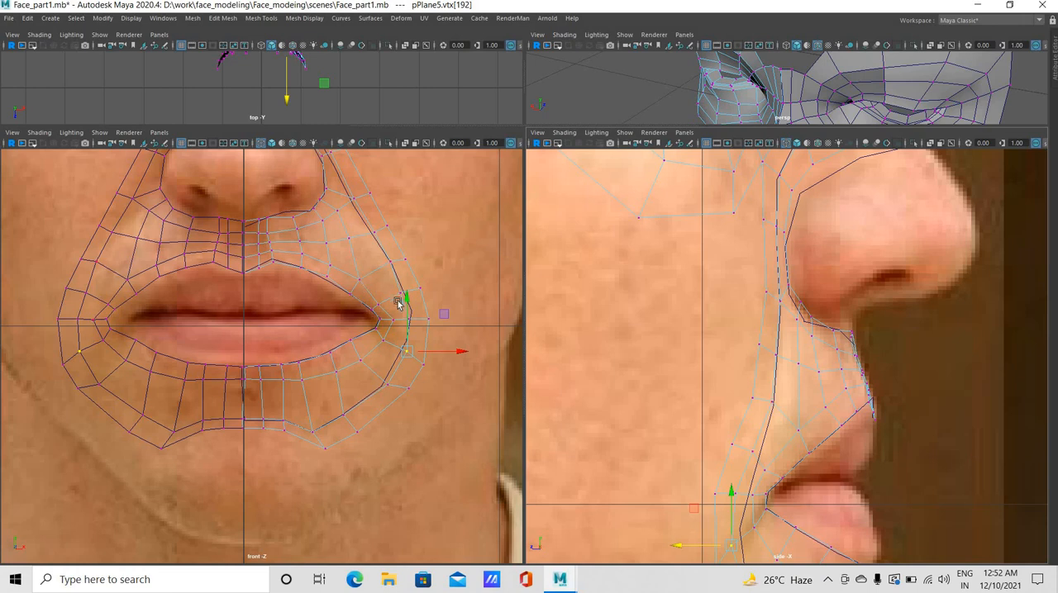
Shift the ring vertex above the mouth corner and the inner vertex beside the corner slightly outward in the front view
click(433, 292)
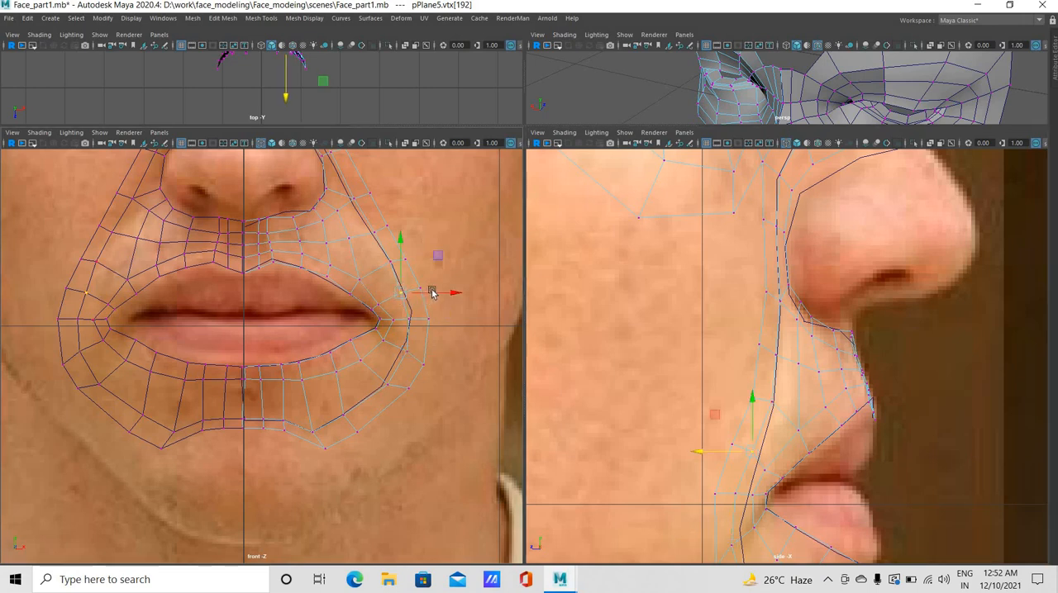
click(433, 291)
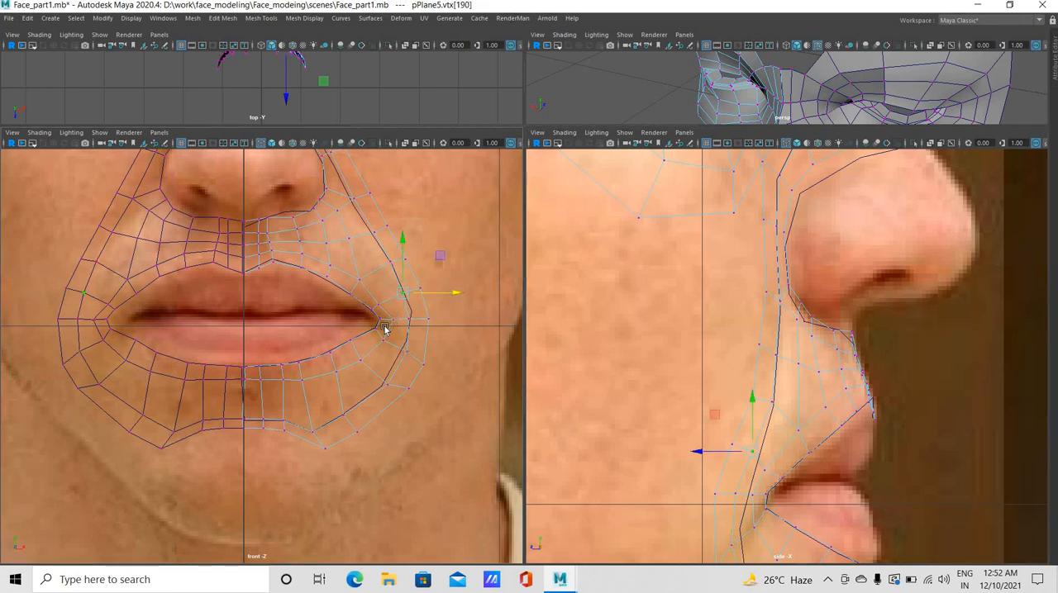
click(393, 317)
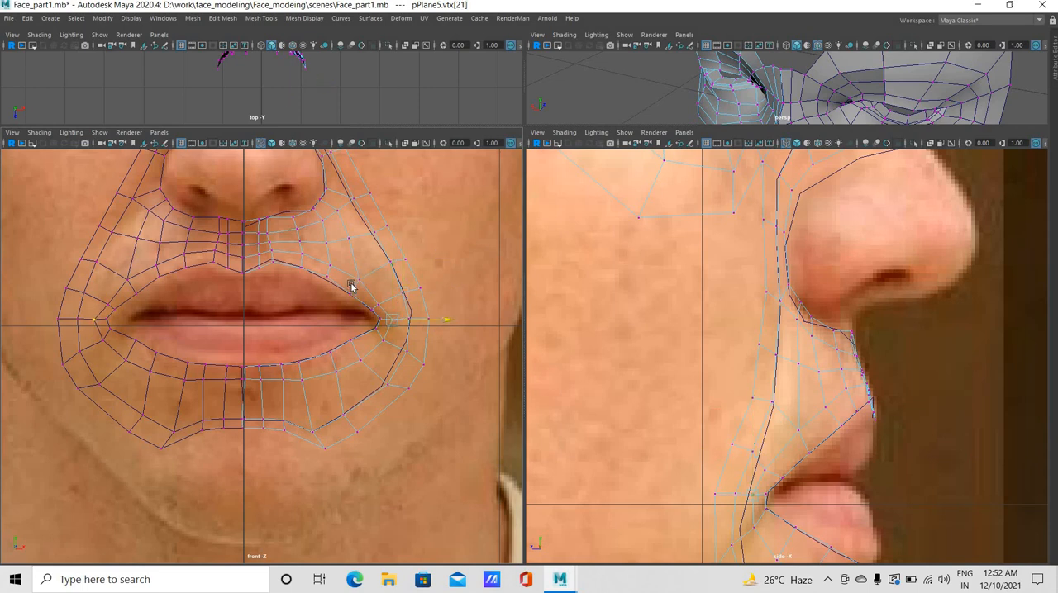
Nudge the vertex above the outer upper lip outward and raise the row of vertices beside the nostril in the front view
click(358, 281)
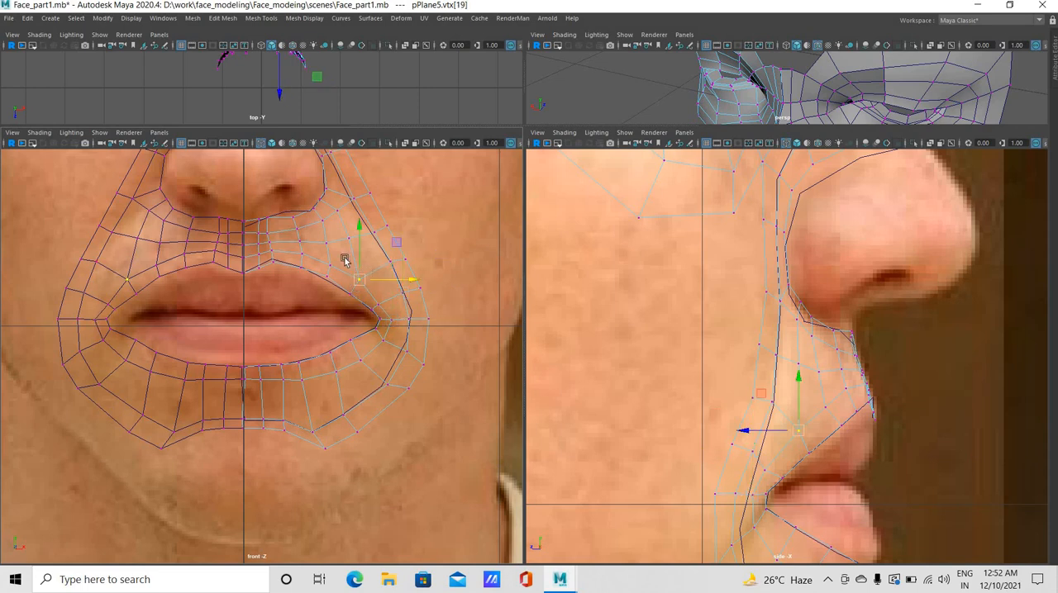
click(366, 194)
shift+click(339, 188)
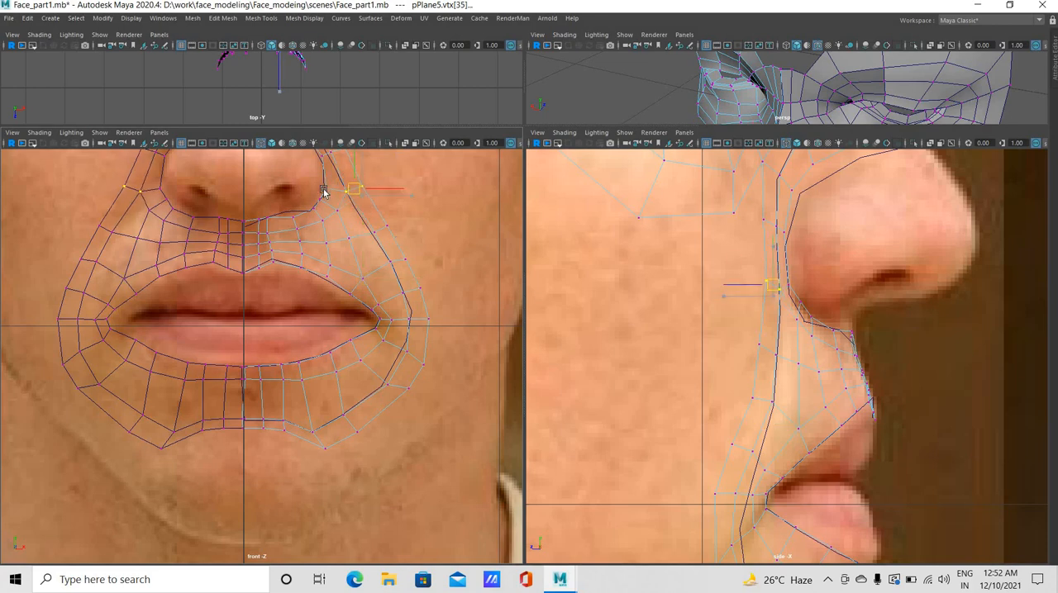
click(326, 185)
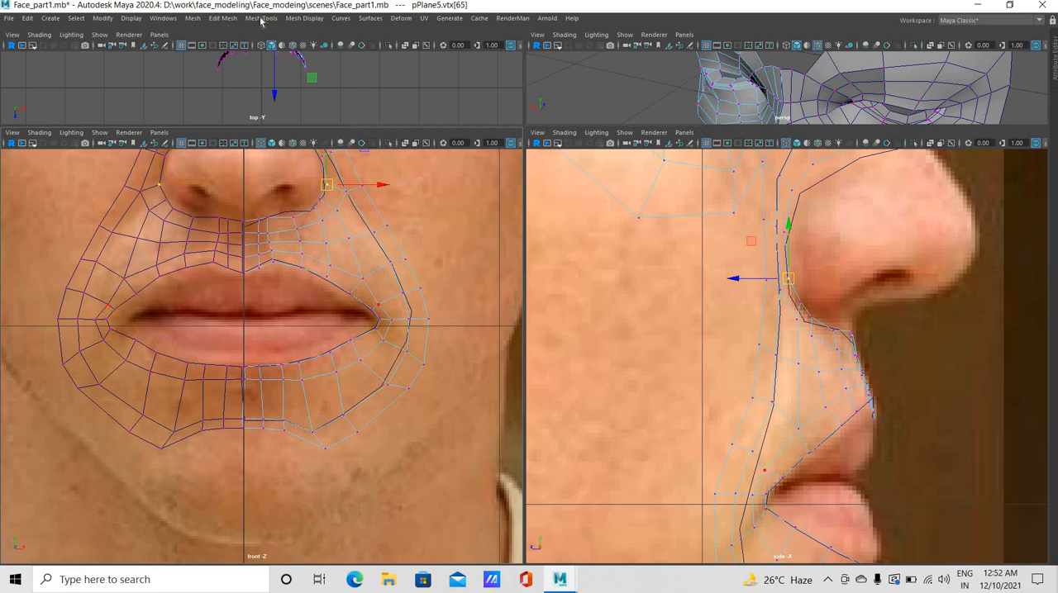
Insert an edge loop running around the mouth midway between the lip strip and the cheek and chin ring
click(260, 18)
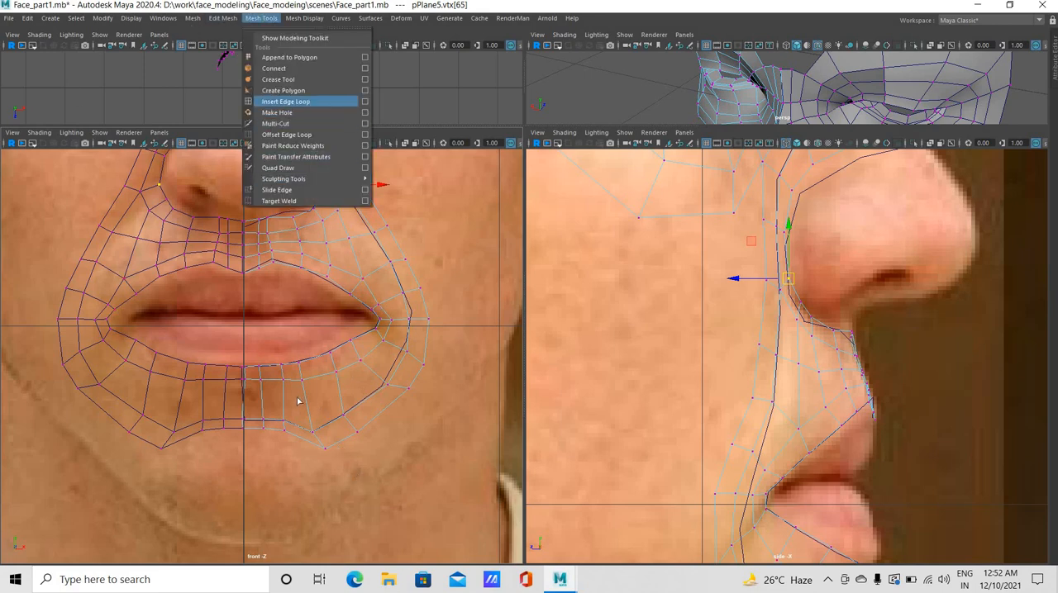
click(297, 101)
drag(307, 410, 307, 411)
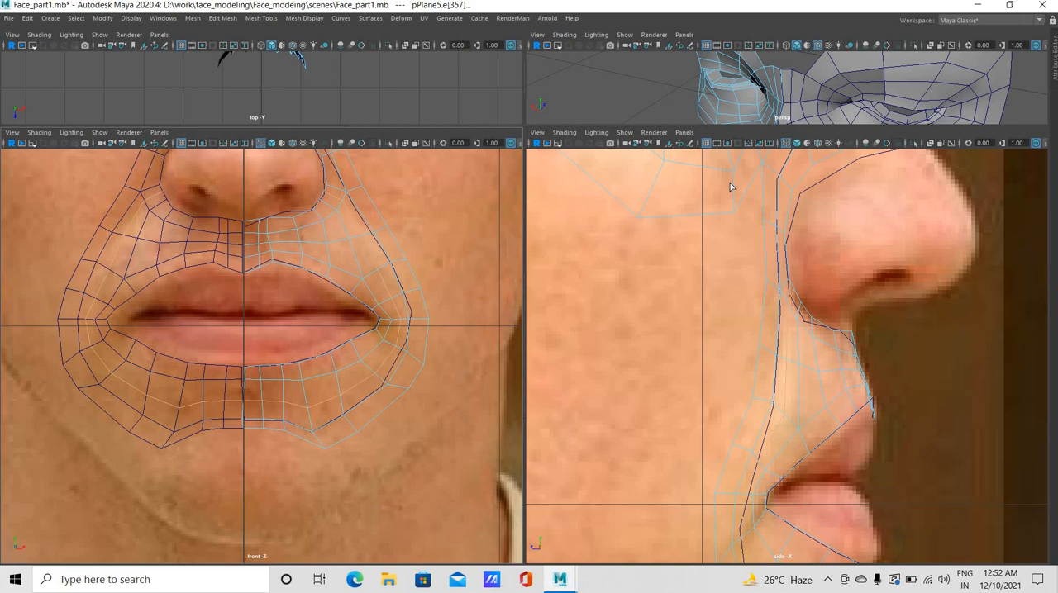
Move the ring and new loop vertices just below the mouth corner backward in the side view
alt+middle_drag(732, 286, 725, 160)
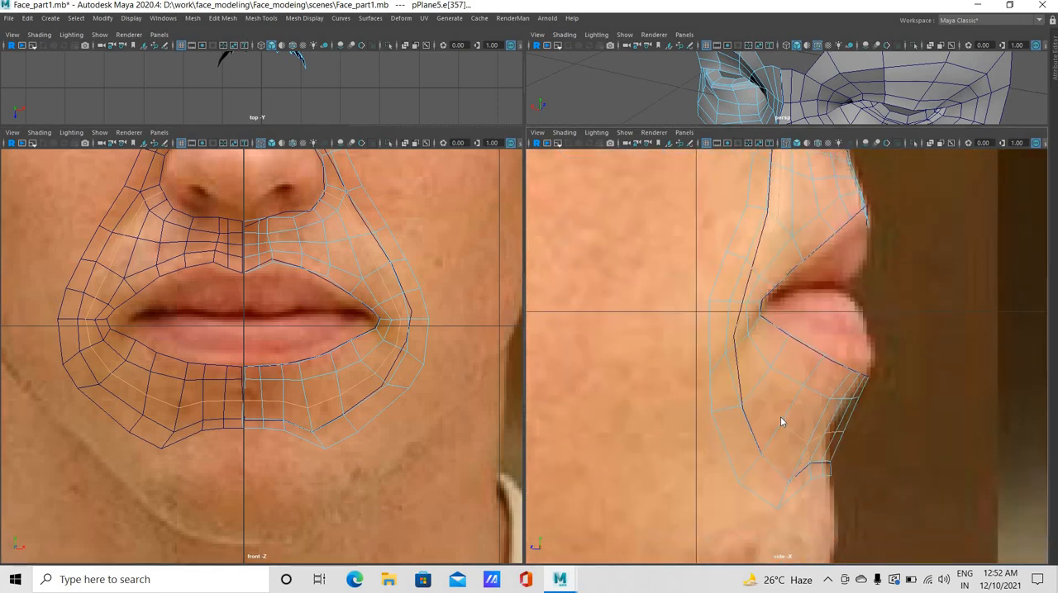
key(w)
right_drag(781, 336, 730, 422)
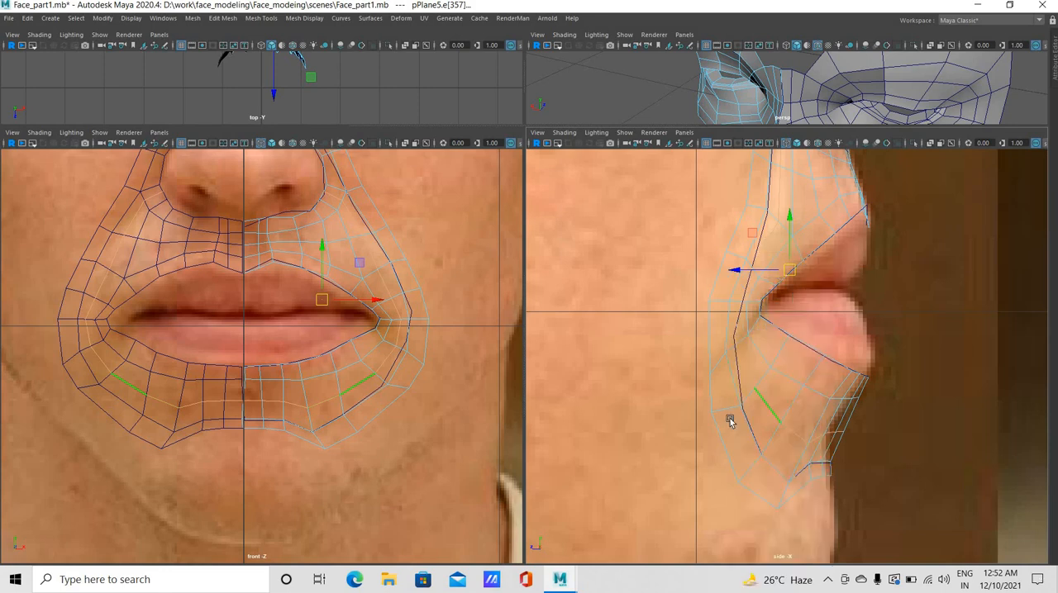
click(730, 411)
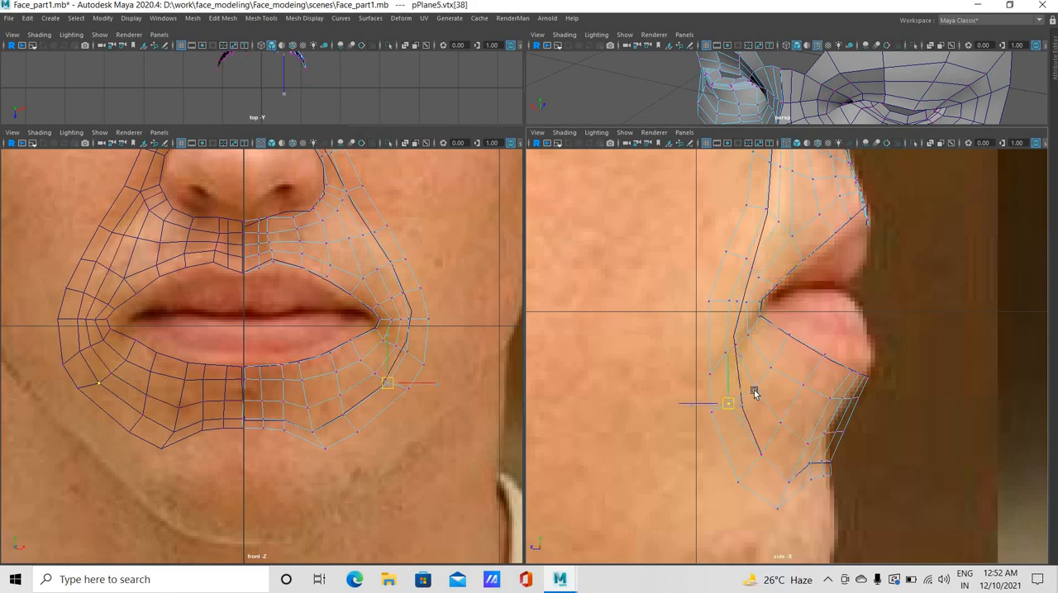
click(750, 390)
click(749, 389)
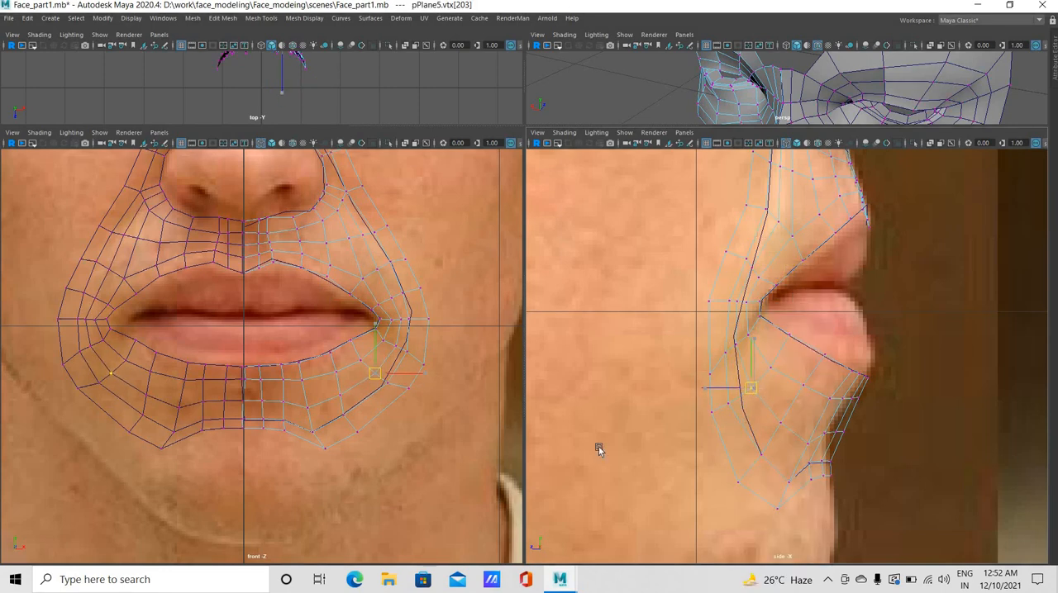
Pull the loop and chin ring vertices below the outer lower lip backward in the side view
click(771, 438)
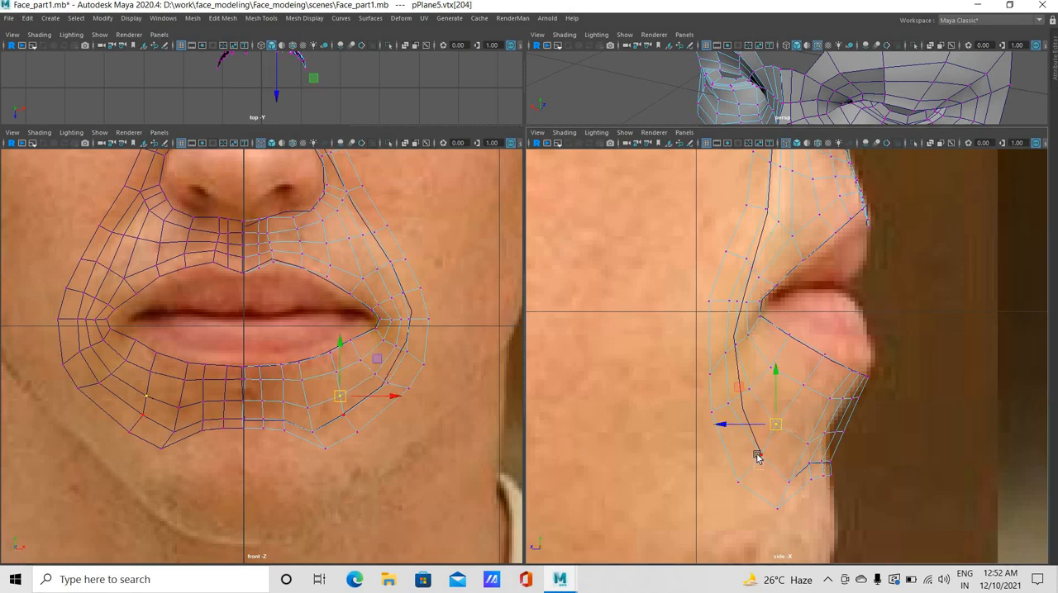
click(759, 456)
key(g)
click(795, 444)
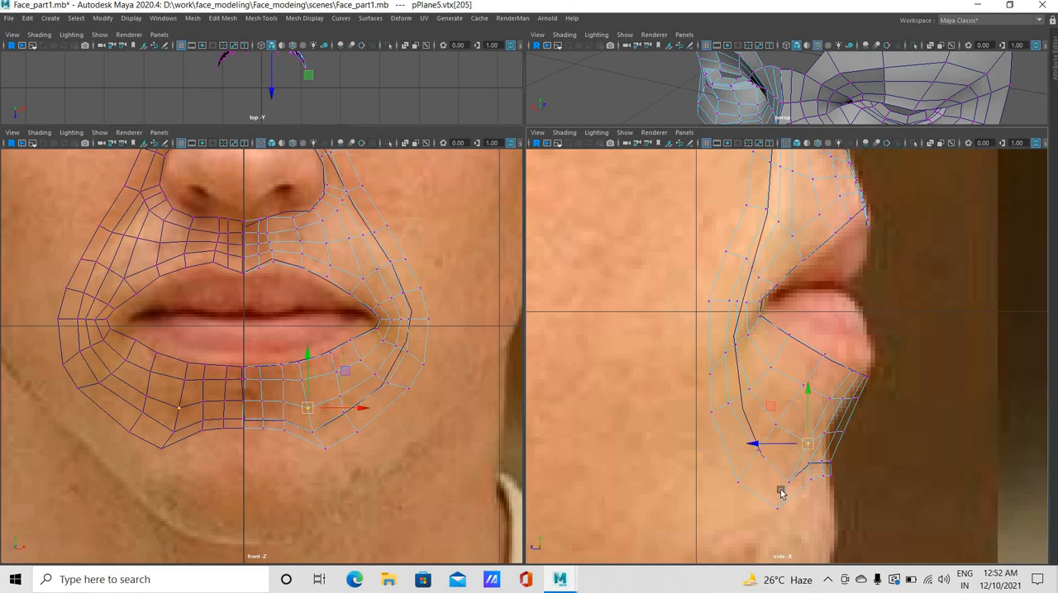
click(782, 489)
click(784, 474)
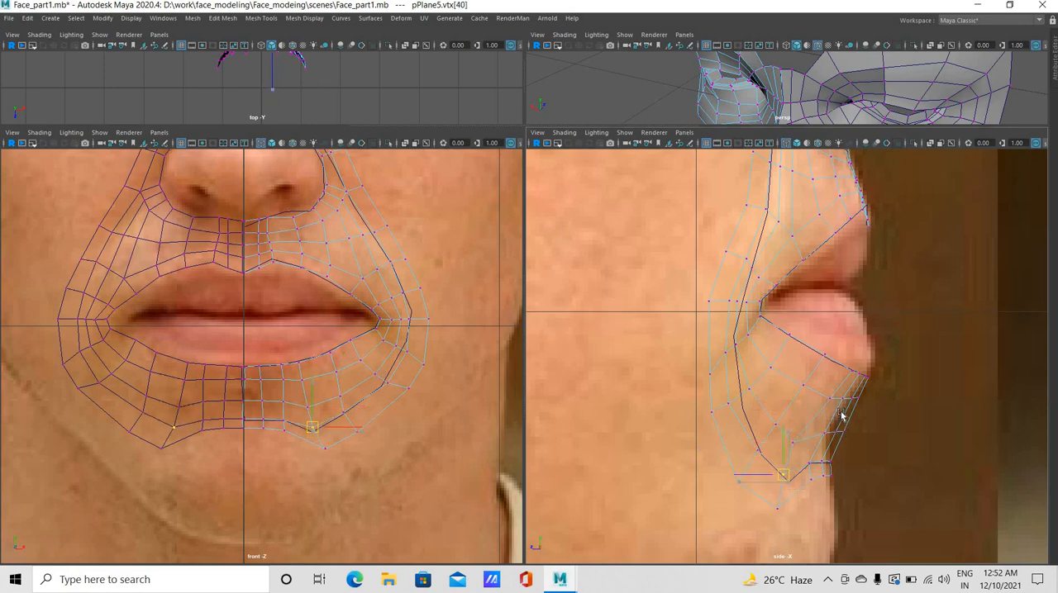
Fine-tune the two new loop vertices below the outer lower lip slightly forward in the side view
key(w)
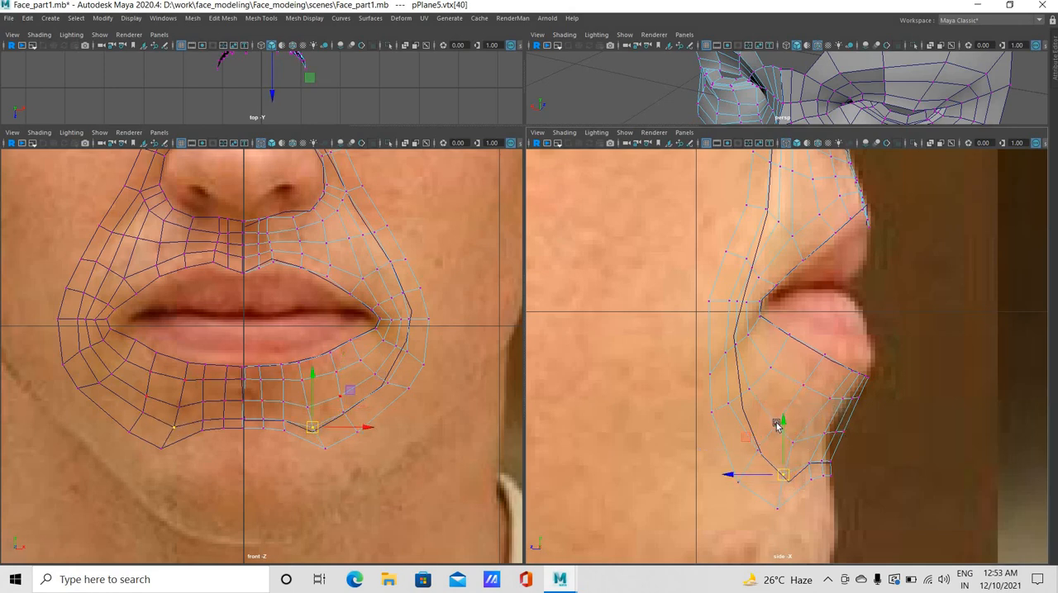
drag(777, 425, 784, 434)
click(793, 443)
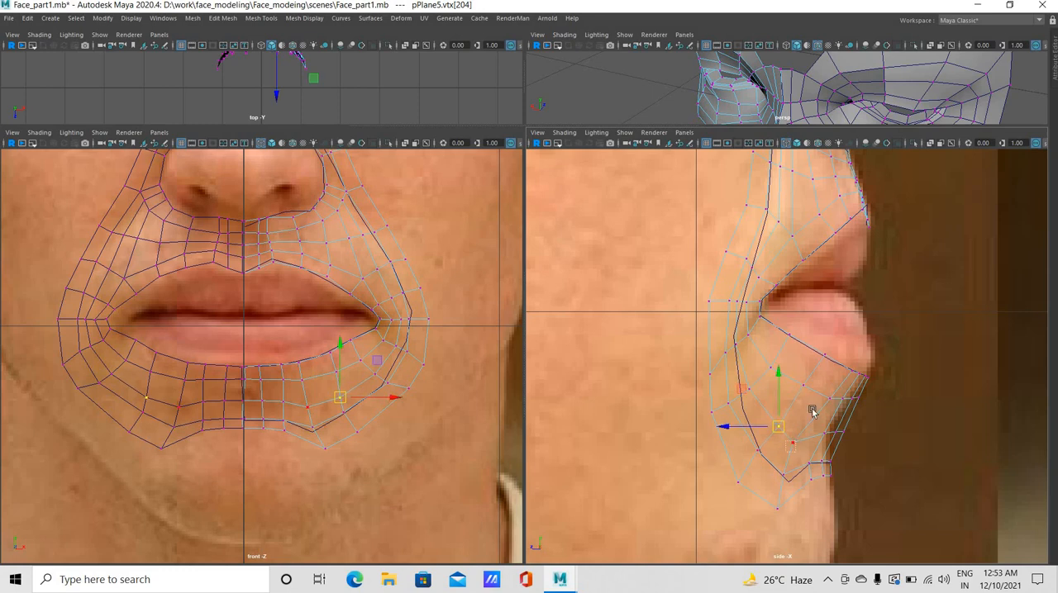
Move the outer lower lip edge vertices and the strip vertices beneath them slightly backward in the side view
middle_drag(851, 372, 858, 371)
click(844, 371)
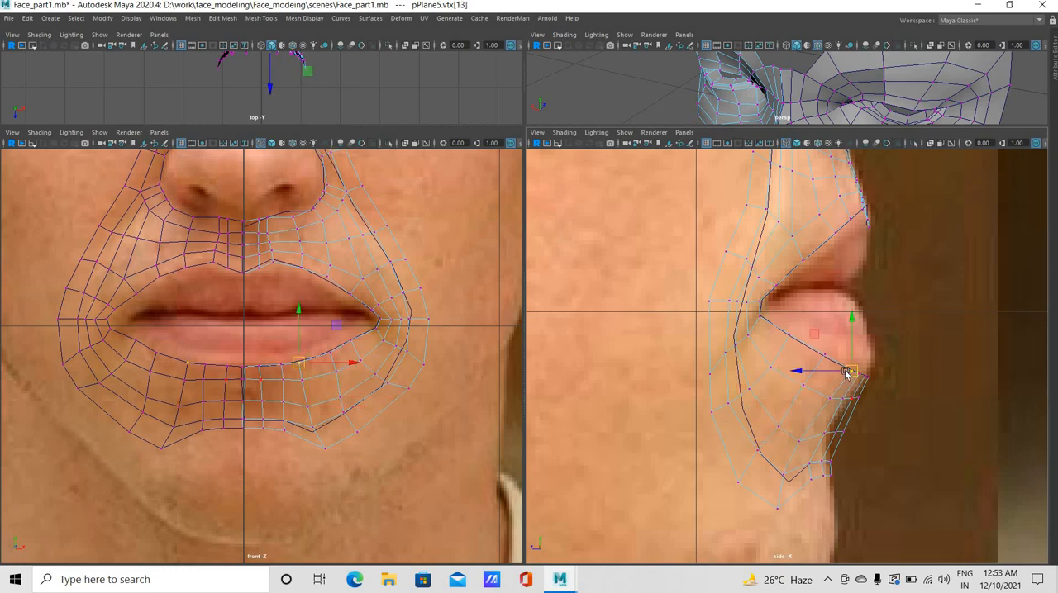
click(830, 399)
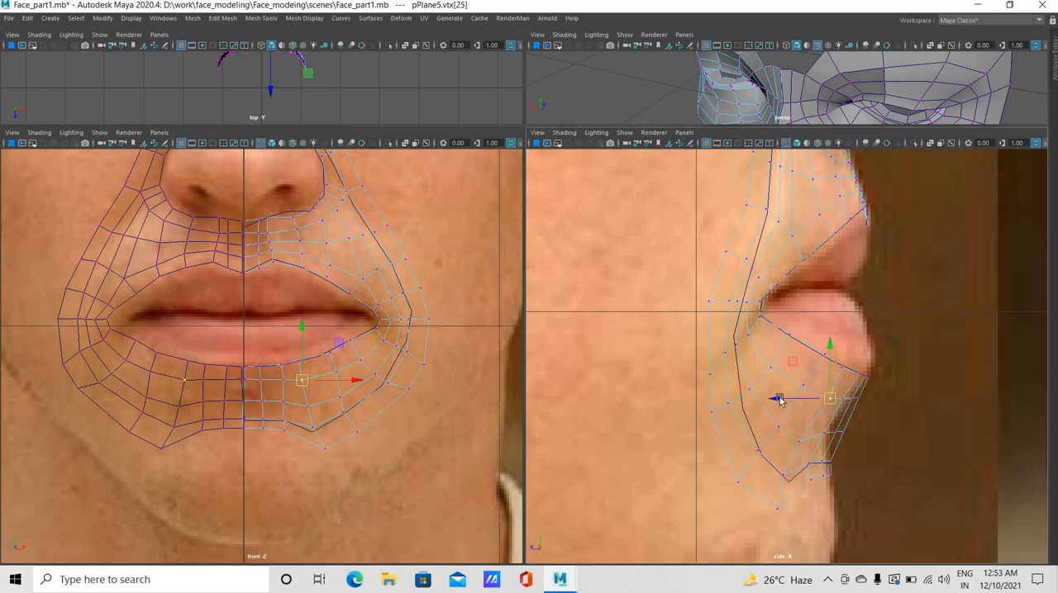
drag(784, 398, 779, 404)
click(800, 385)
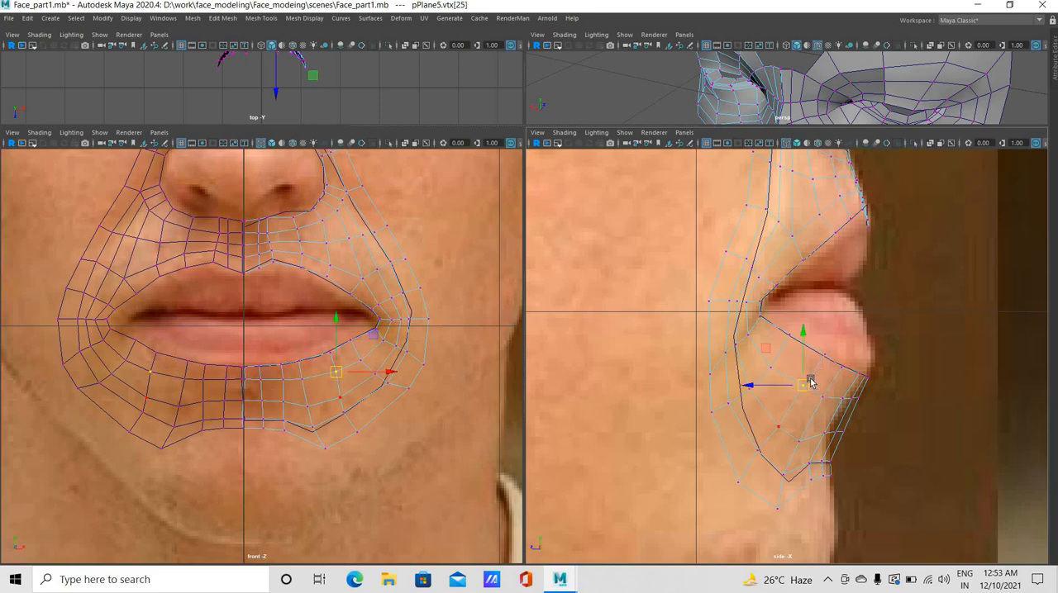
click(817, 357)
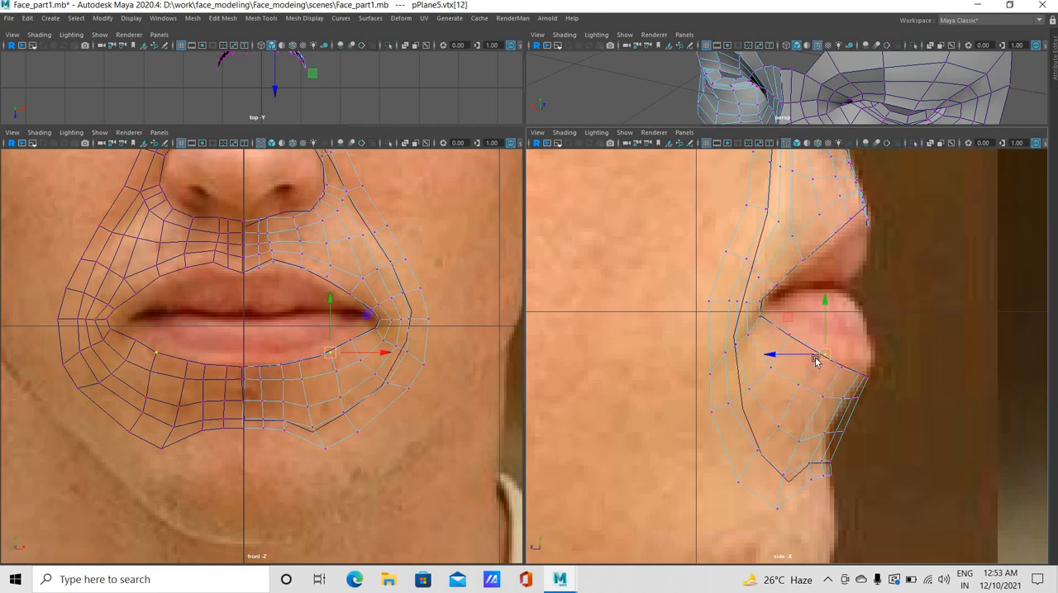
Raise the loop vertex above the chin ring's corner and move the central loop vertices back to the chin profile
click(772, 427)
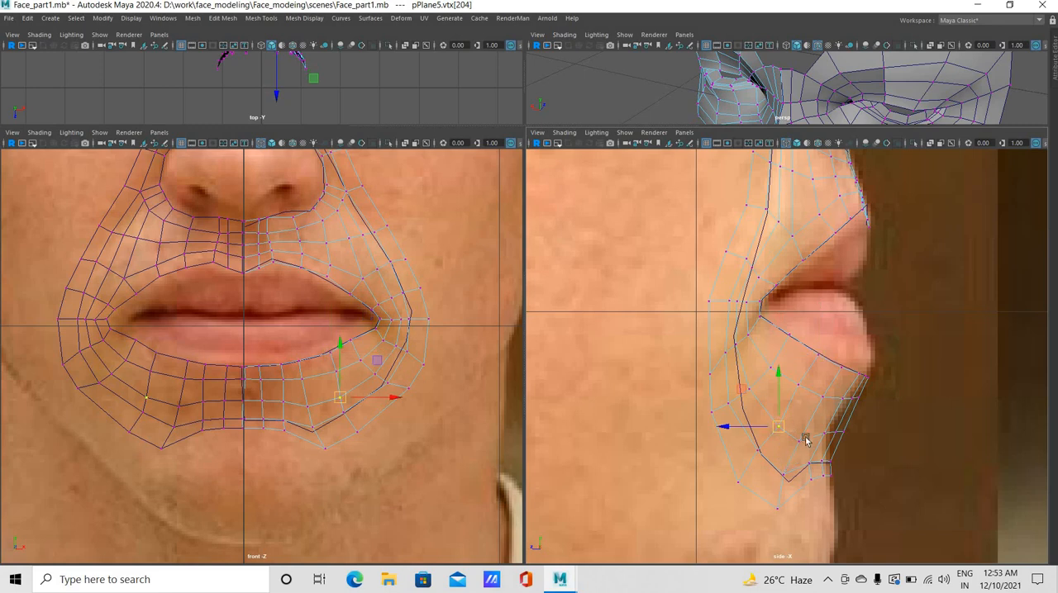
click(807, 438)
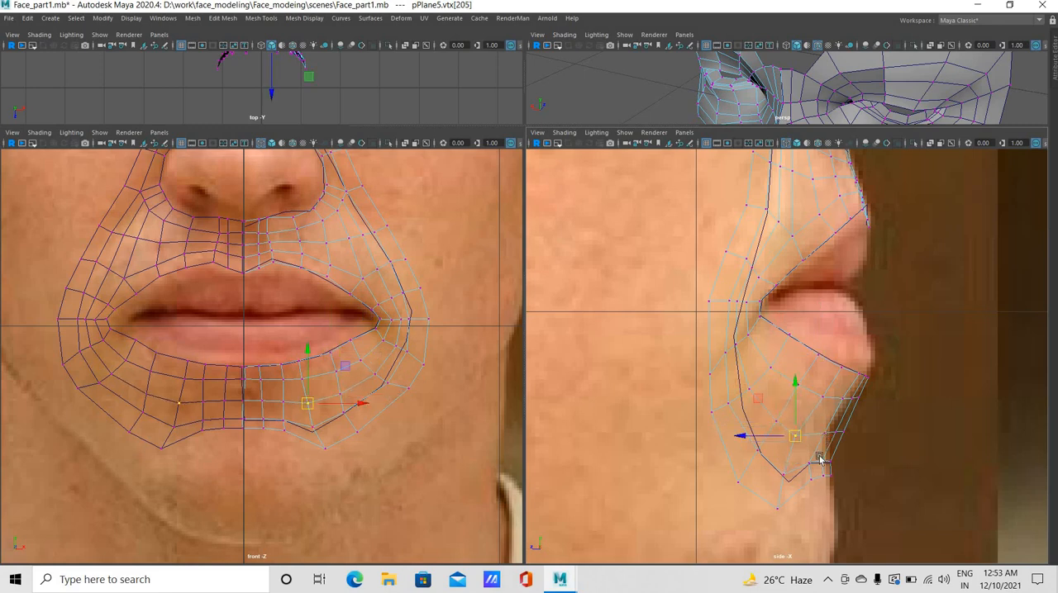
click(822, 433)
middle_drag(858, 430, 835, 432)
drag(856, 439, 824, 429)
middle_drag(824, 429, 796, 470)
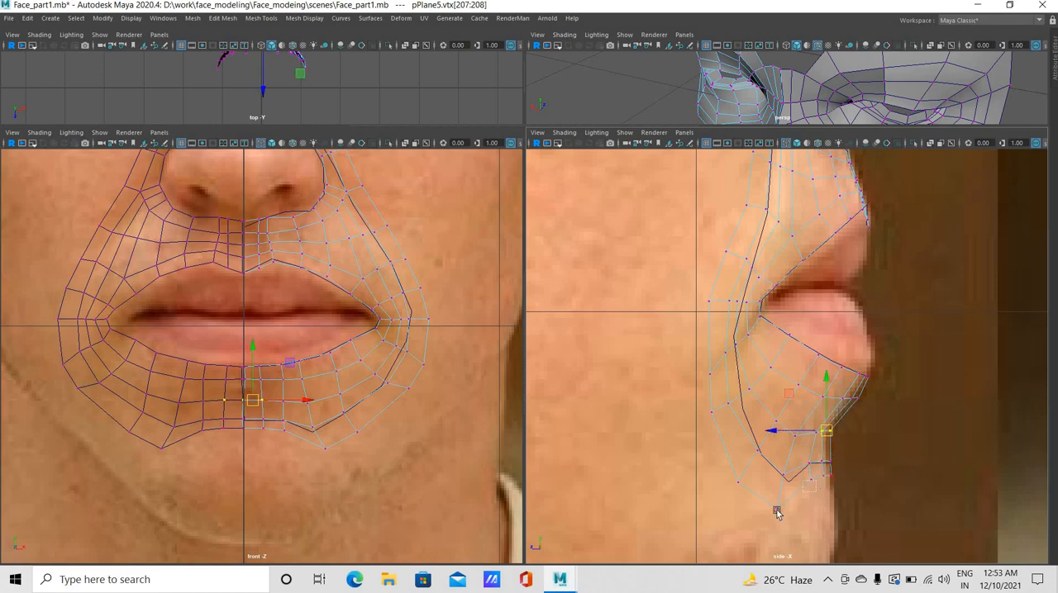
Move the chin ring's lowest corner vertex up and forward and its inner corner vertex slightly forward in the side view
click(811, 481)
drag(788, 523, 760, 482)
middle_drag(777, 482, 783, 475)
click(786, 474)
middle_drag(818, 398, 825, 395)
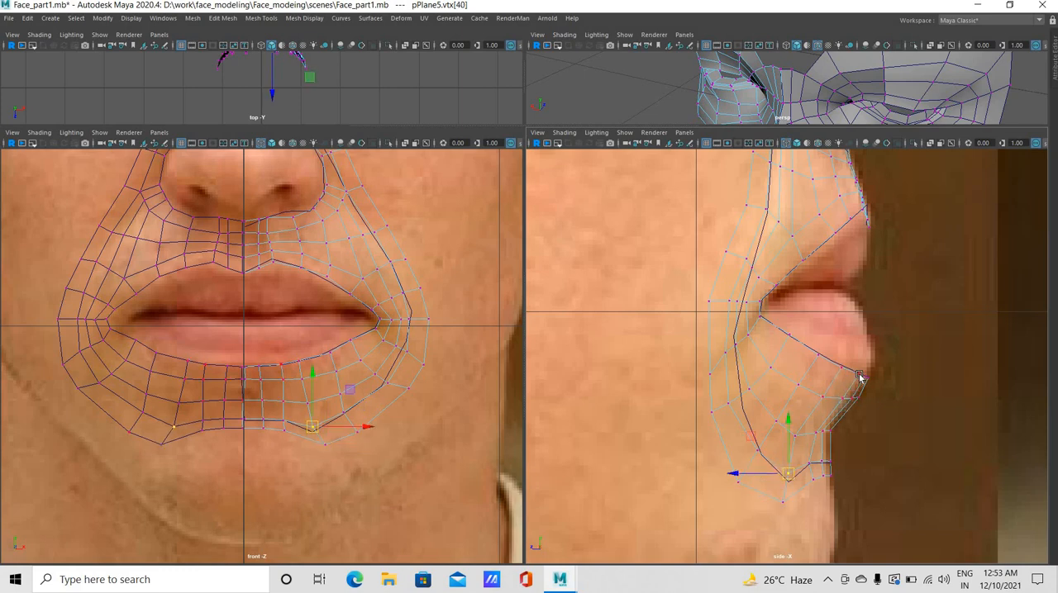
Shift the lower lip edge vertex near the centre and the loop vertices beneath it slightly to smooth the side profile
click(856, 374)
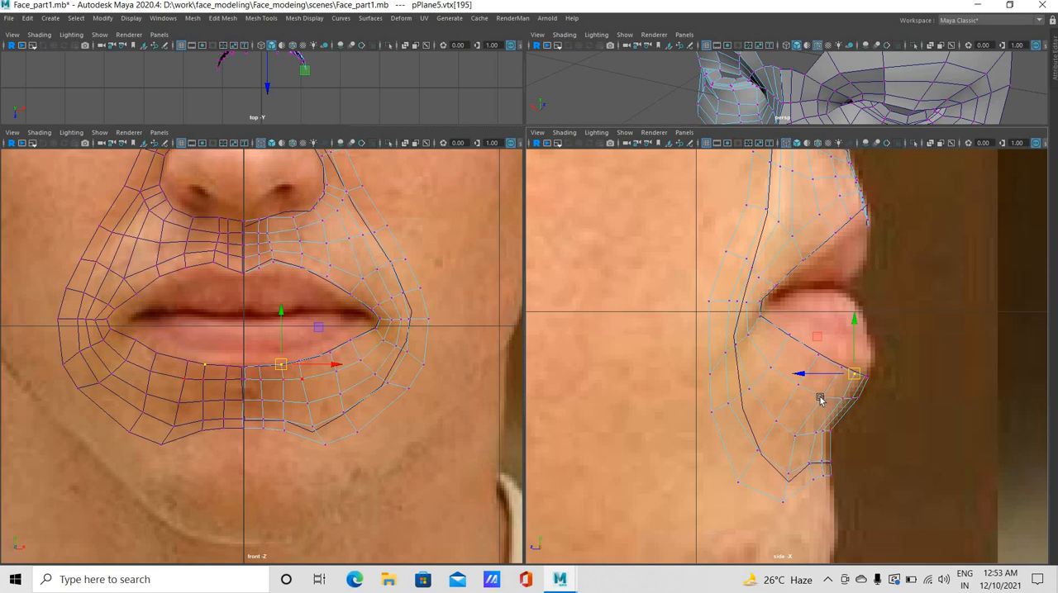
click(820, 397)
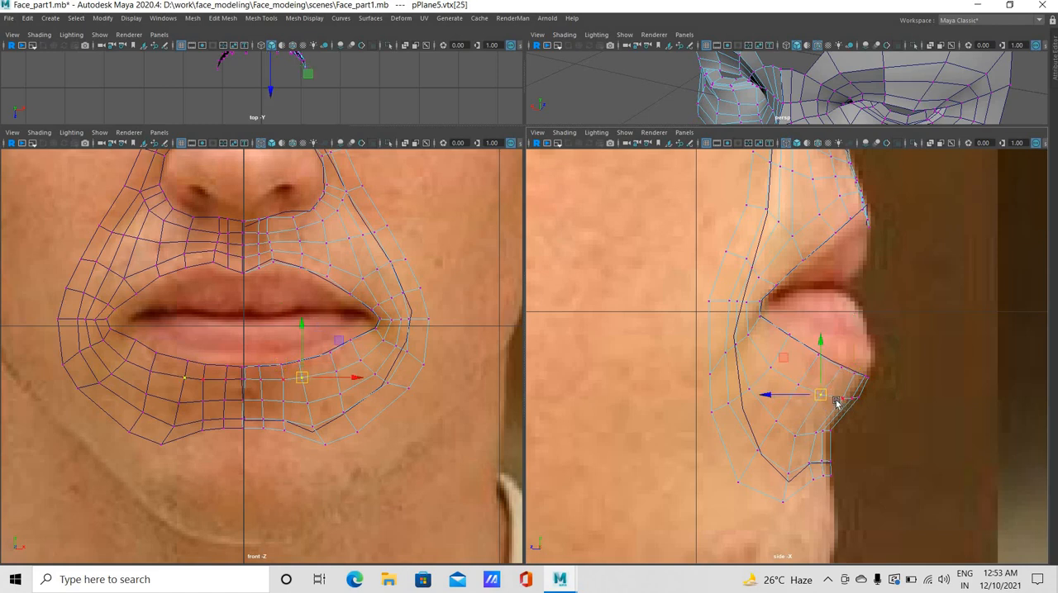
click(837, 401)
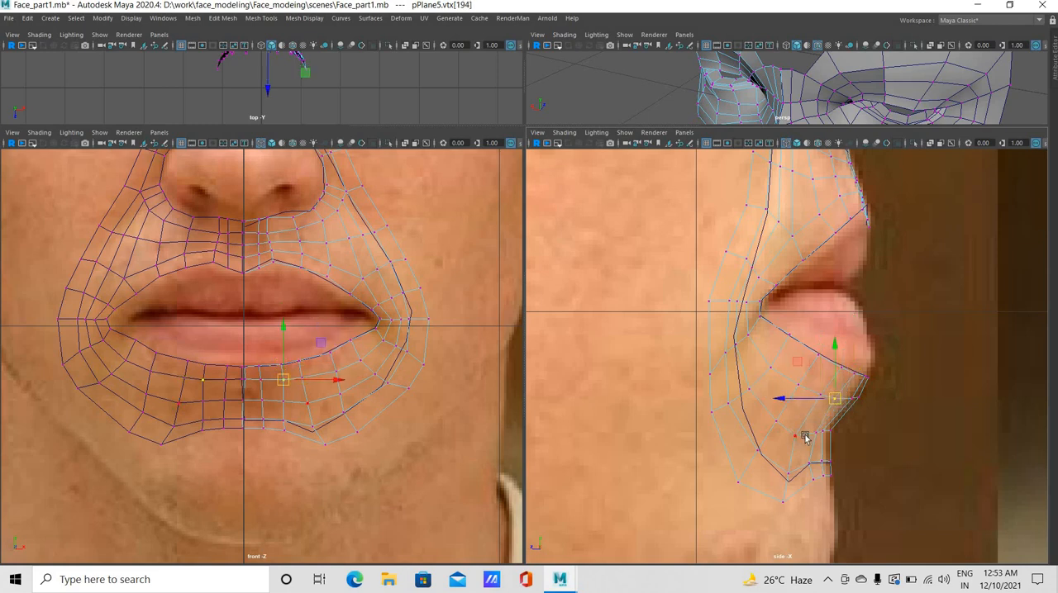
click(798, 431)
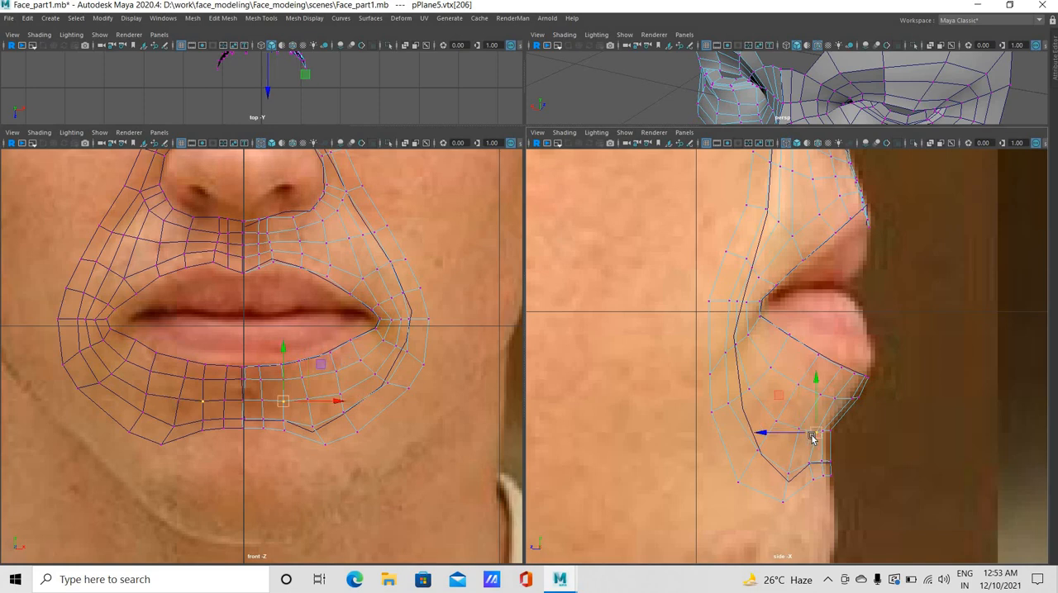
click(811, 433)
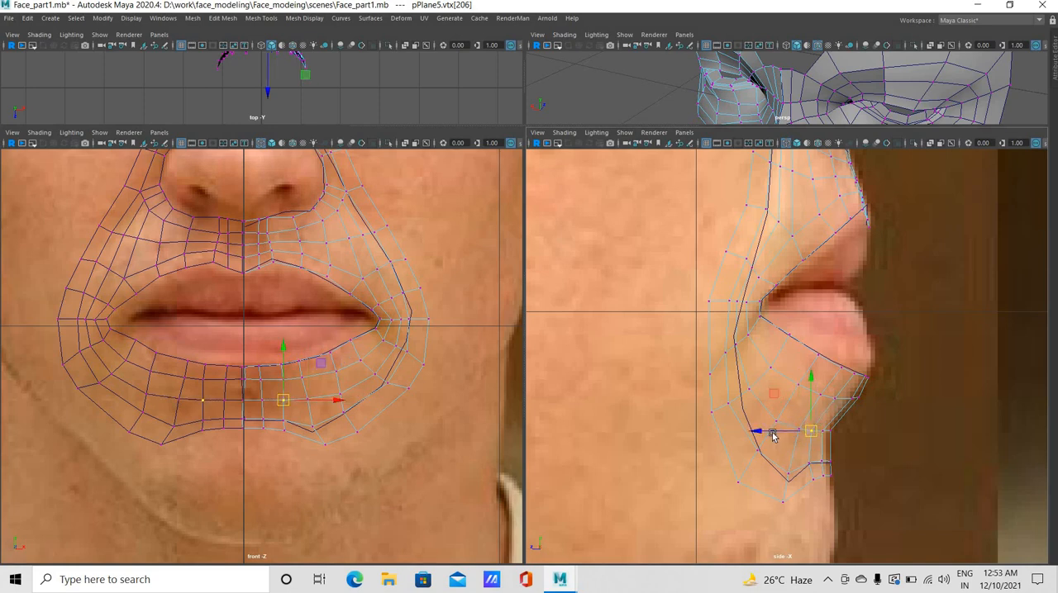
key(ctrl+z)
mouse_move(765, 426)
mouse_down()
mouse_move(771, 448)
mouse_move(759, 436)
mouse_up()
click(759, 448)
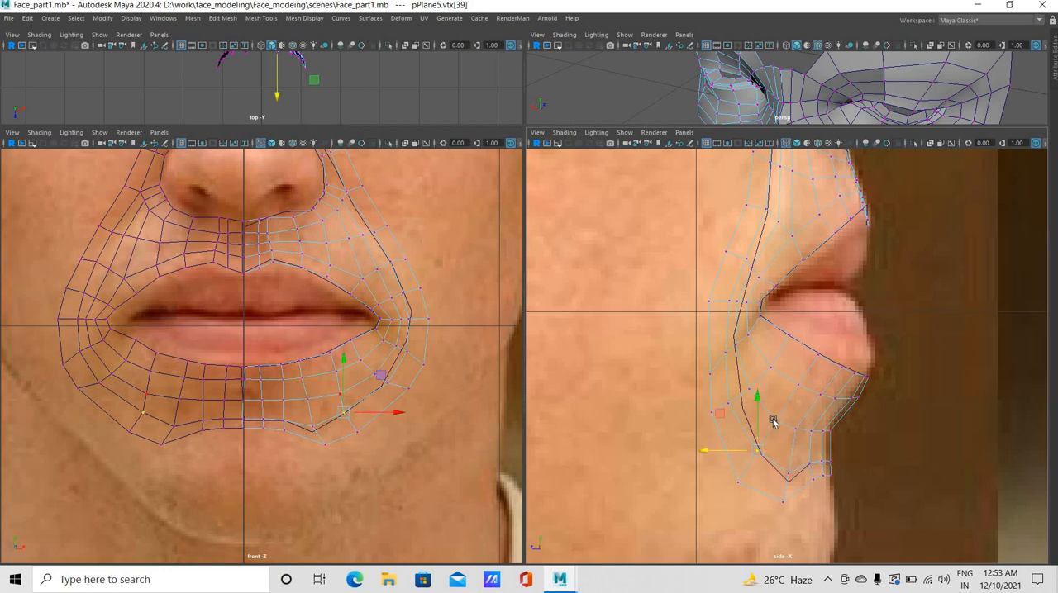
key(ctrl+z)
key(ctrl+z)
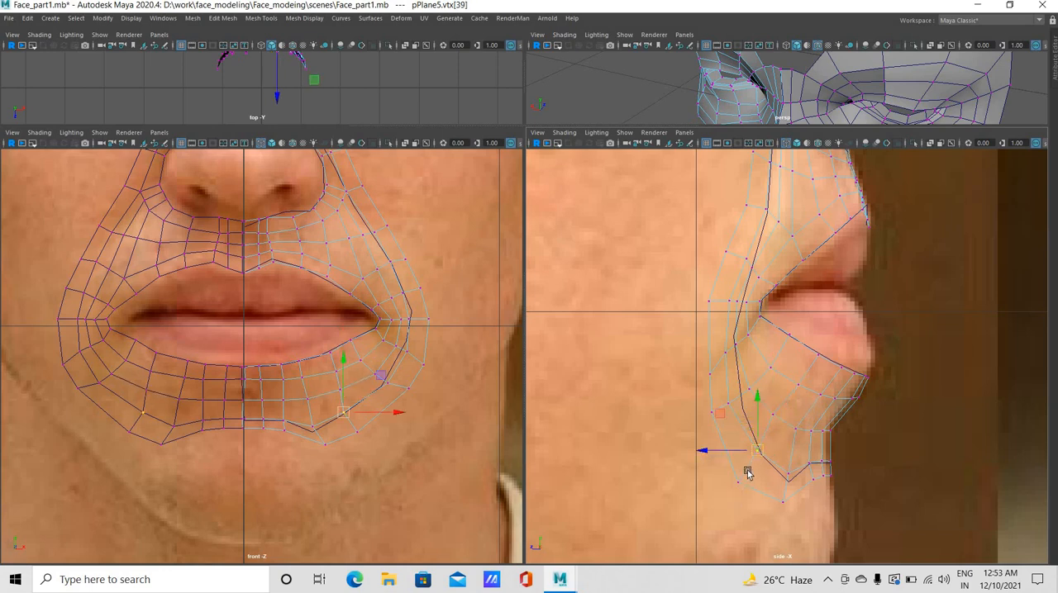
Move the chin ring's outer vertex beside its lowest corner and the two neighbouring inner ring vertices up and backward in the side view
drag(738, 482, 726, 471)
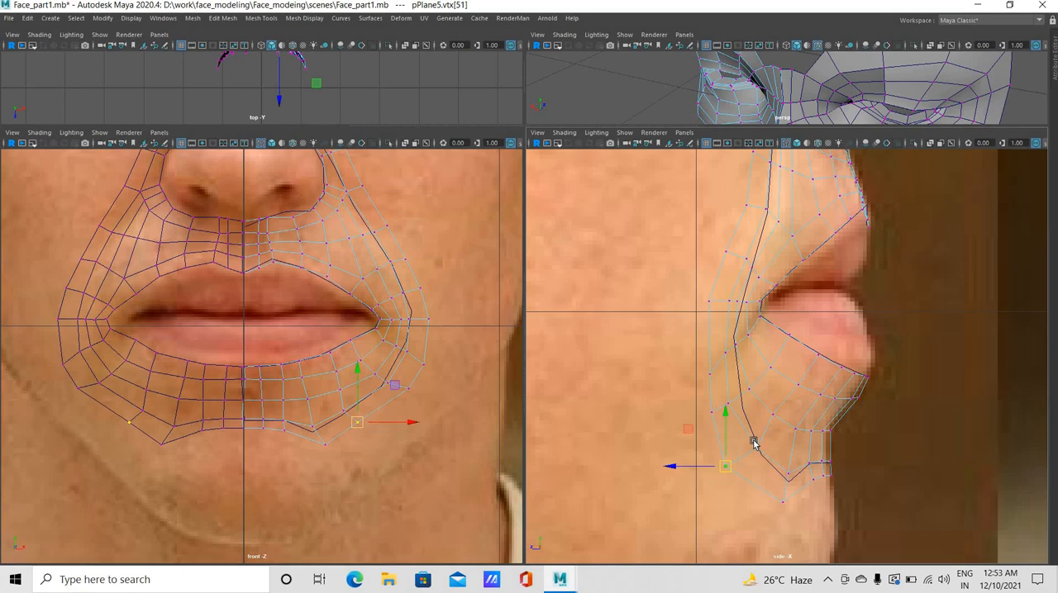
click(750, 444)
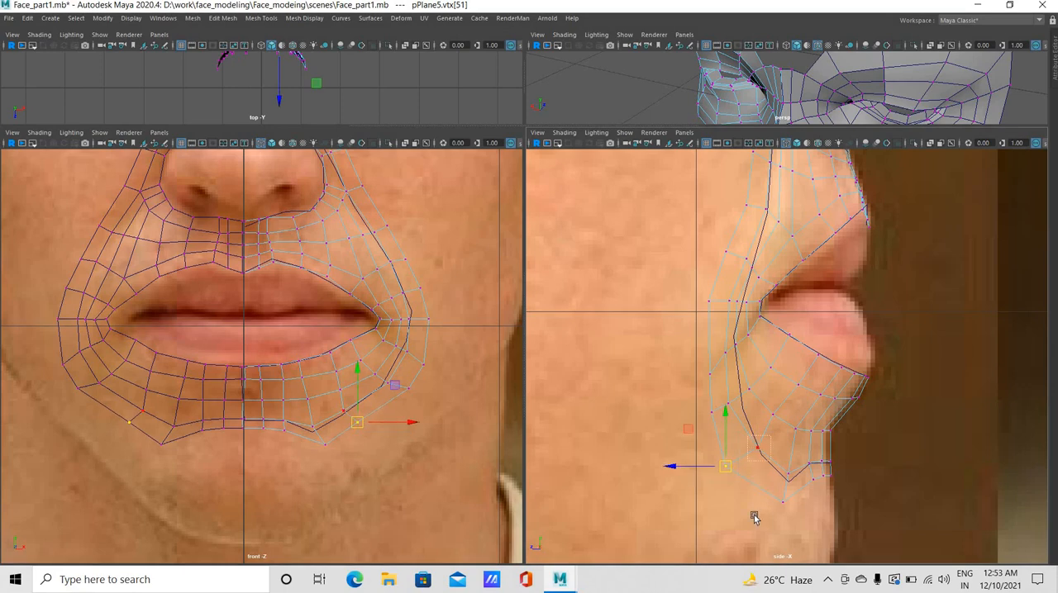
click(780, 473)
click(780, 468)
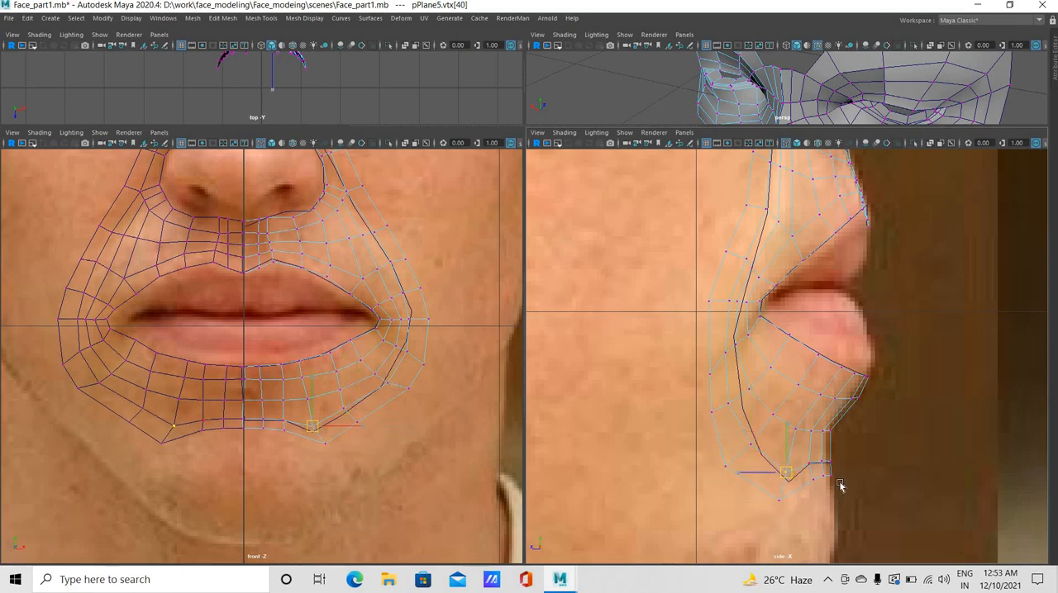
Lower the chin ring's central bottom-edge vertices, raise its lowest corner vertex, and fit the off-centre bottom vertices slightly backward in the side view
mouse_move(820, 458)
mouse_down()
mouse_move(805, 466)
mouse_move(816, 453)
mouse_move(816, 471)
mouse_up()
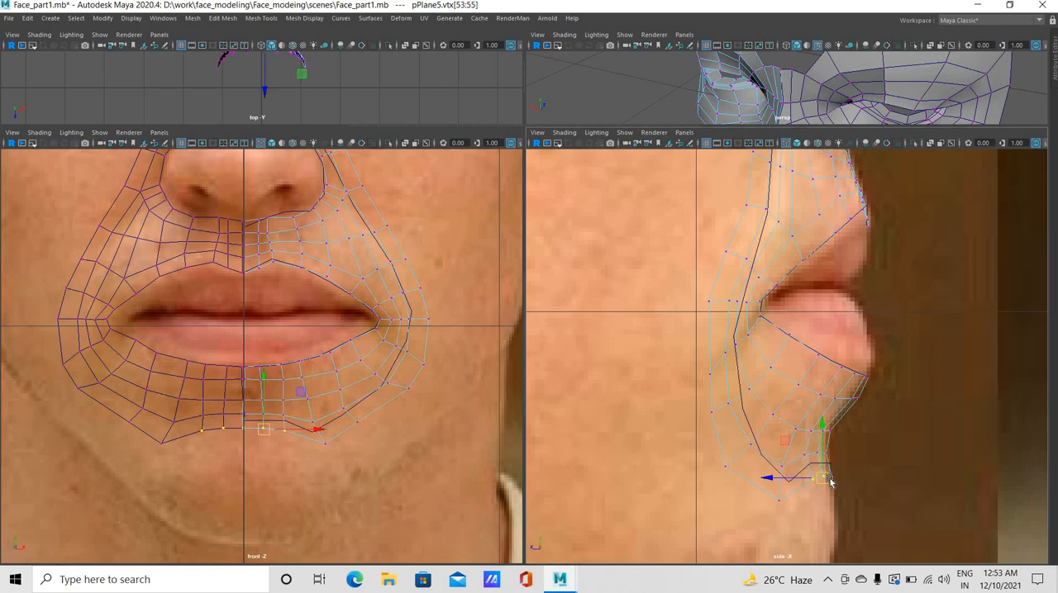
click(781, 503)
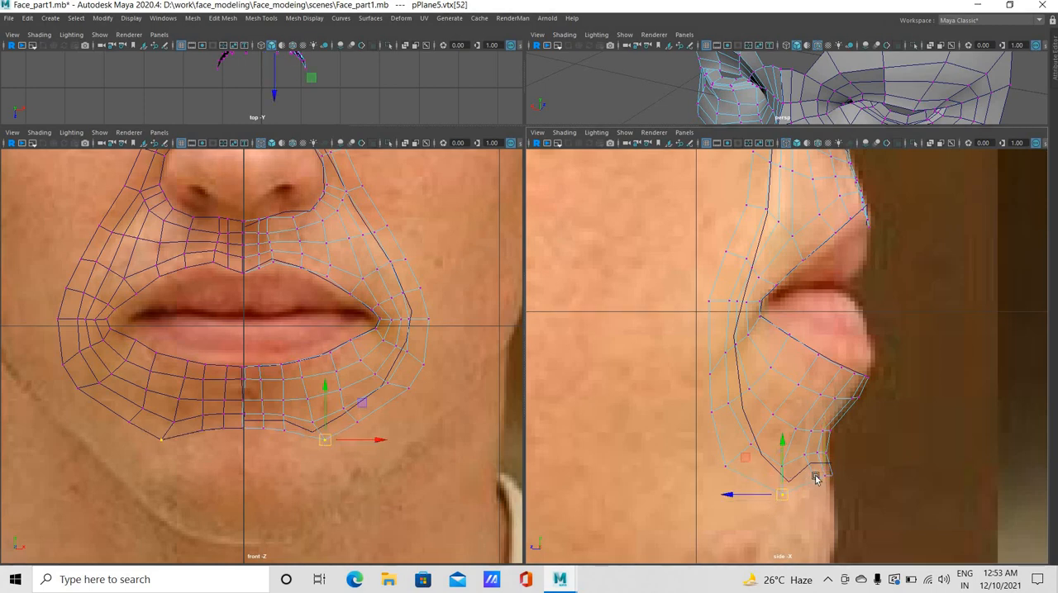
click(814, 483)
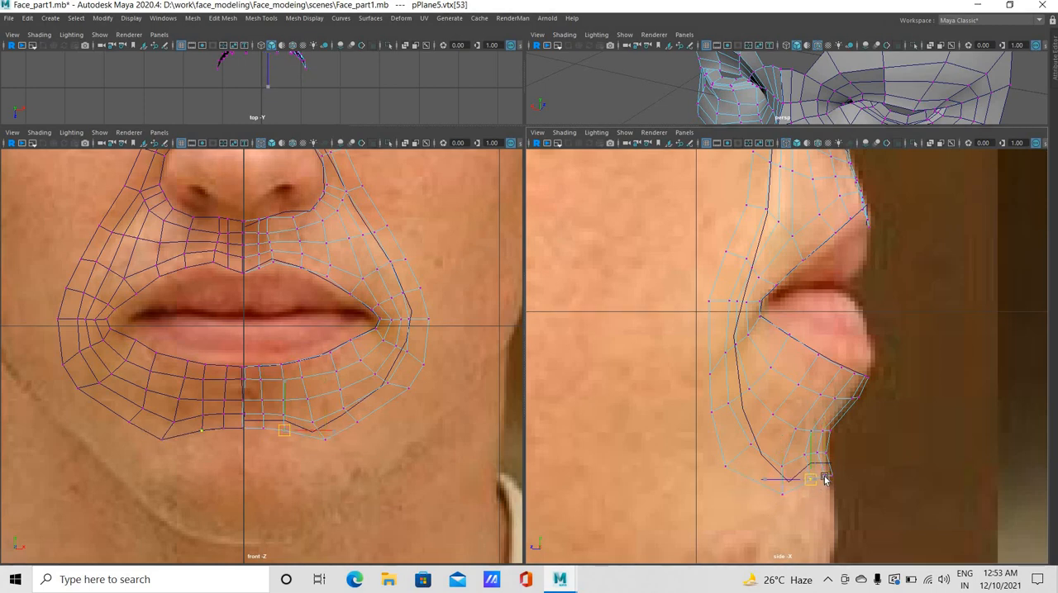
click(821, 473)
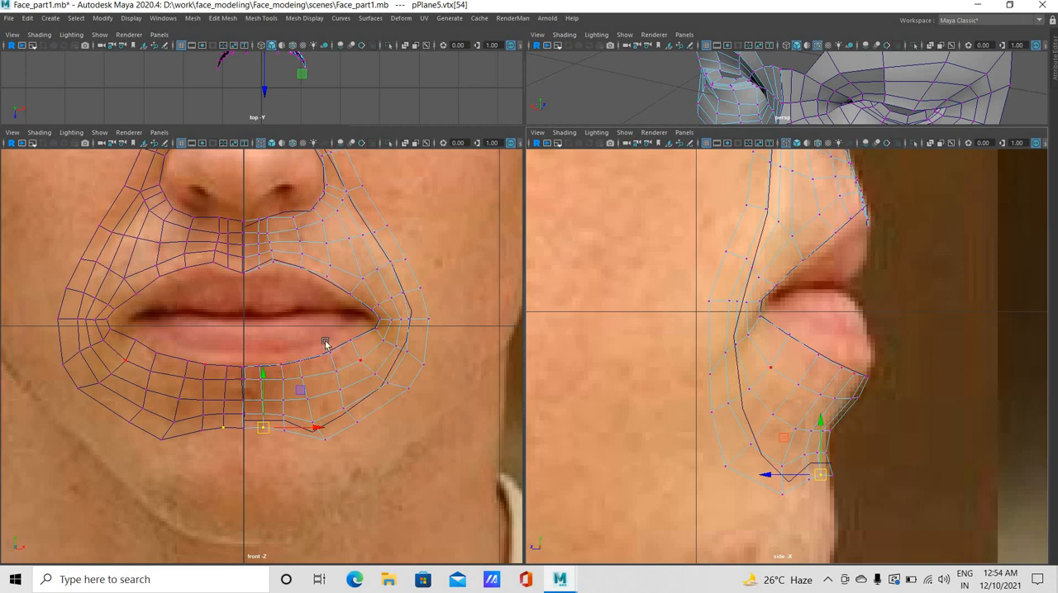
scroll(272, 366, down, 5)
scroll(380, 342, up, 2)
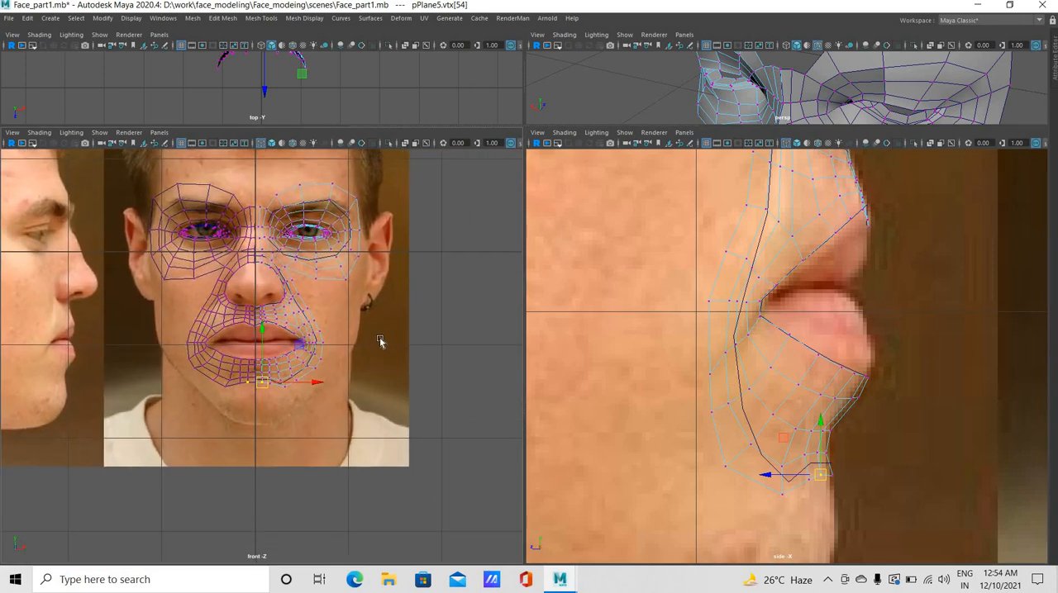
scroll(385, 352, up, 1)
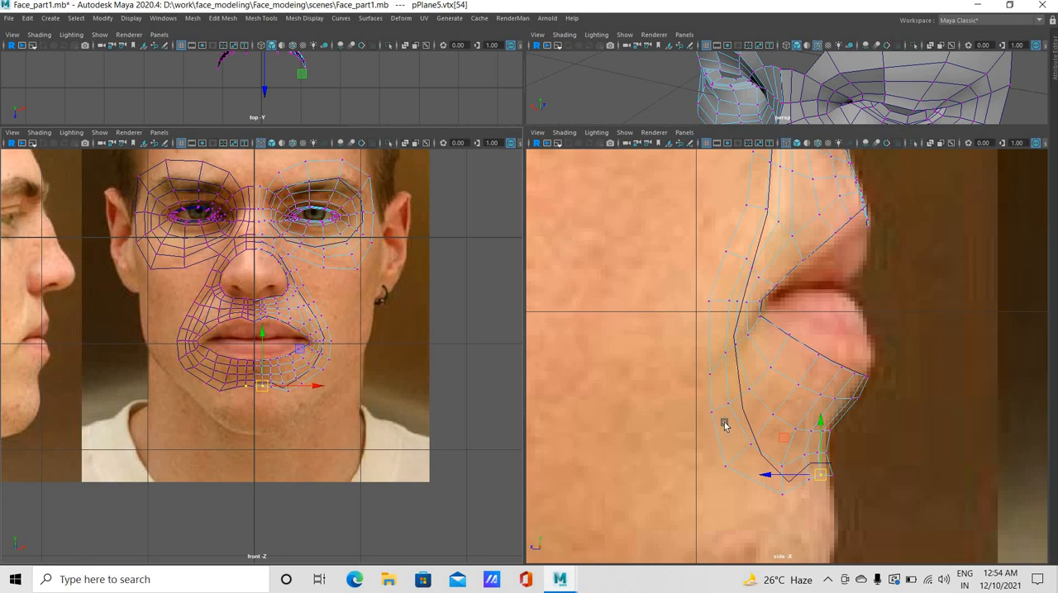
Nudge the mesh border vertices beside the nostril wing and at its lower corner to follow the nose outline in the front view
alt+middle_drag(745, 352, 746, 405)
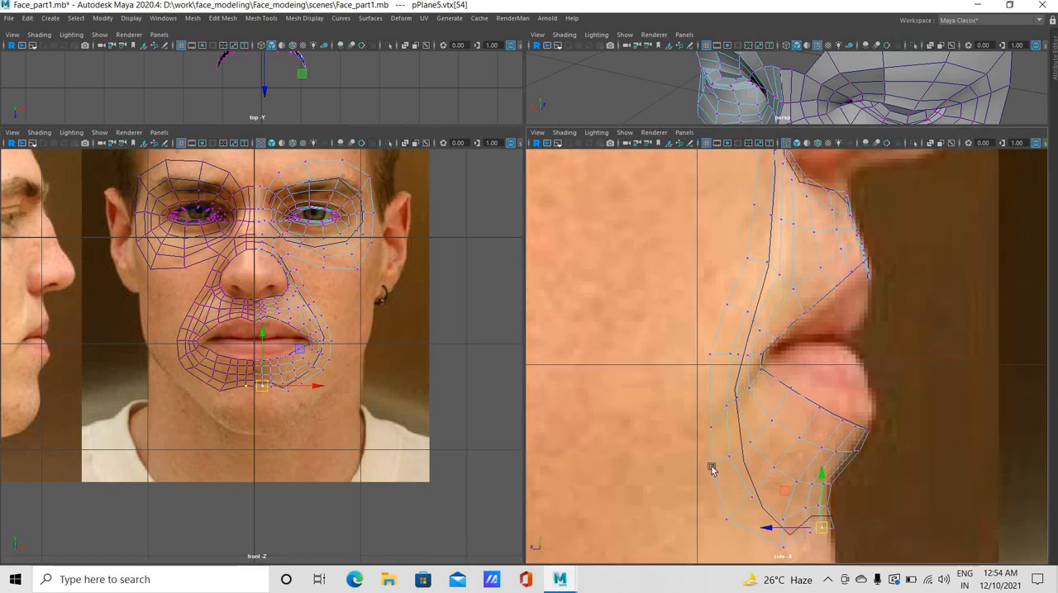
alt+middle_drag(810, 182, 798, 414)
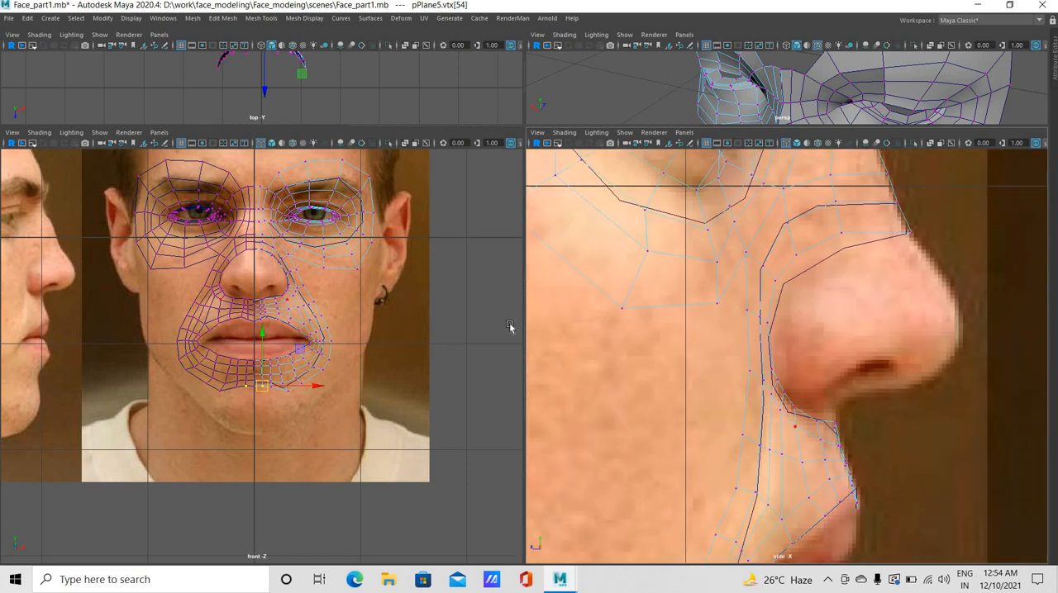
scroll(263, 327, up, 3)
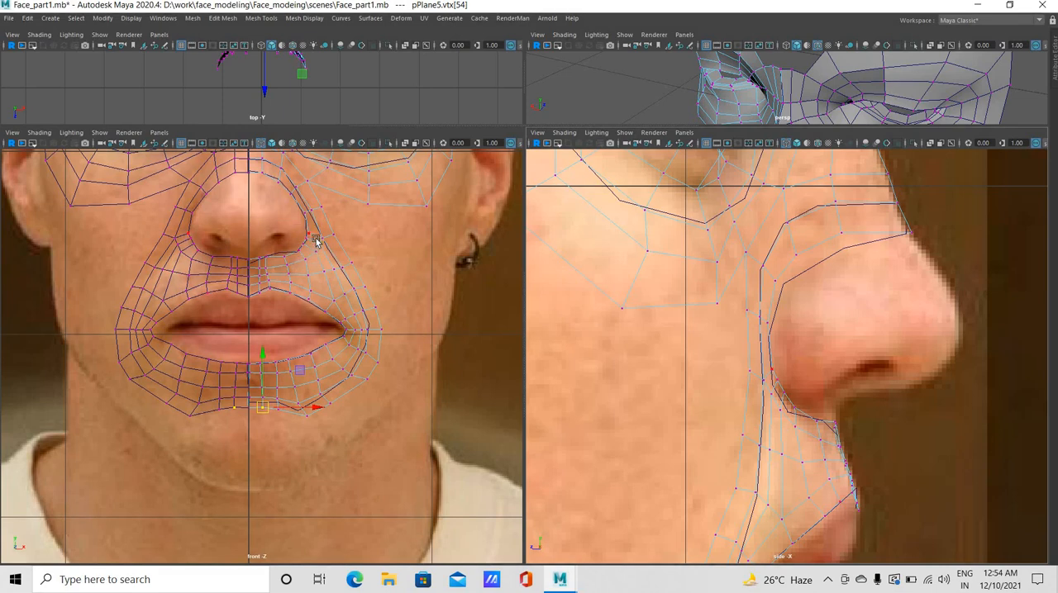
click(308, 235)
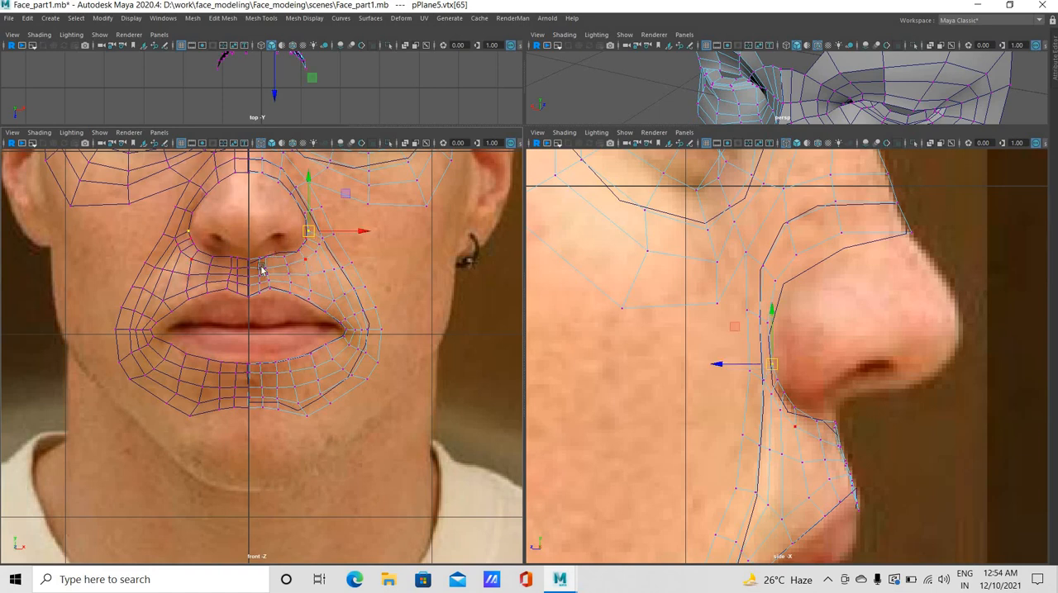
scroll(266, 380, up, 4)
alt+middle_drag(352, 192, 371, 399)
scroll(386, 377, up, 2)
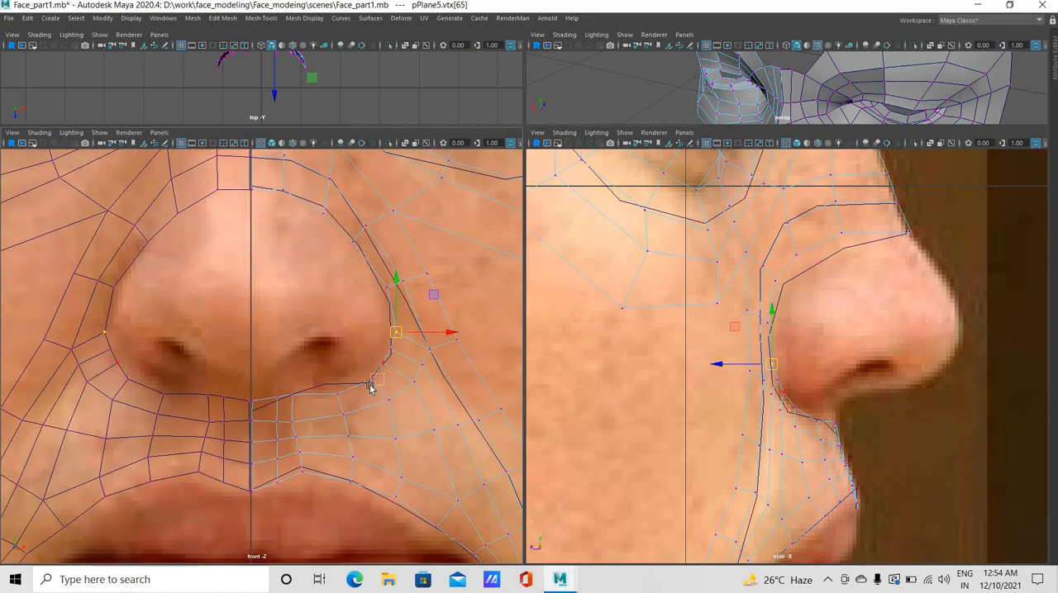
click(366, 384)
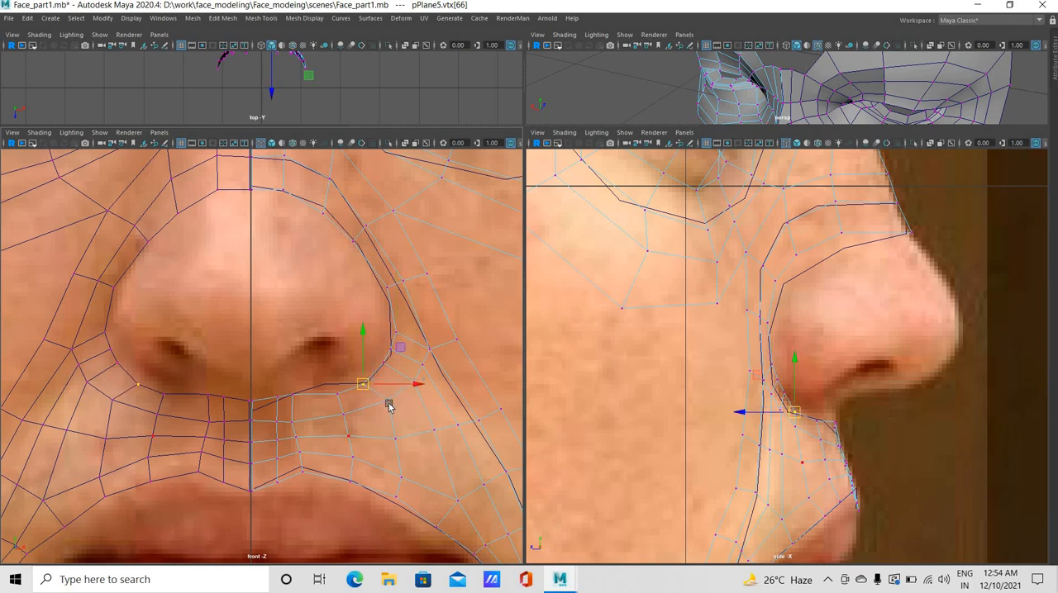
Reposition the border vertices along the nostril wing's lower side and the neighbouring cheek loop vertices to even out the spacing in the front view
click(388, 401)
middle_drag(421, 378, 414, 384)
click(406, 388)
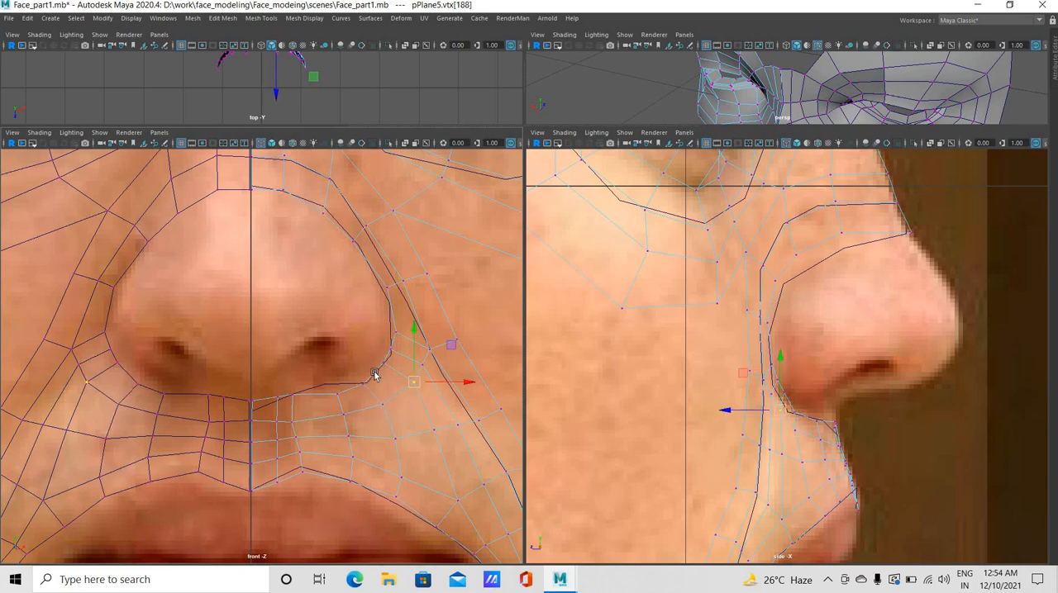
click(381, 369)
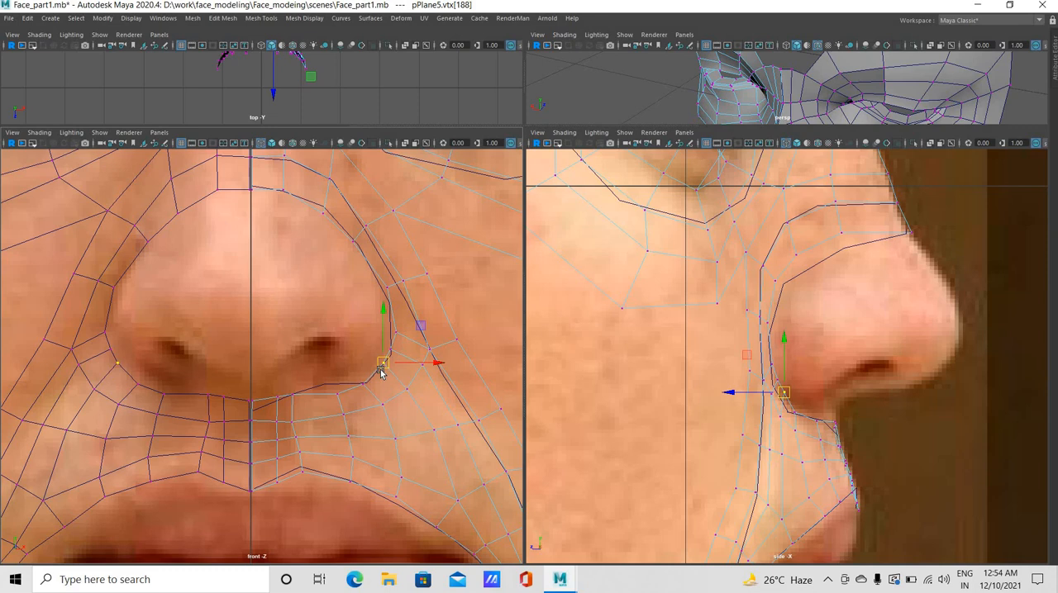
click(428, 344)
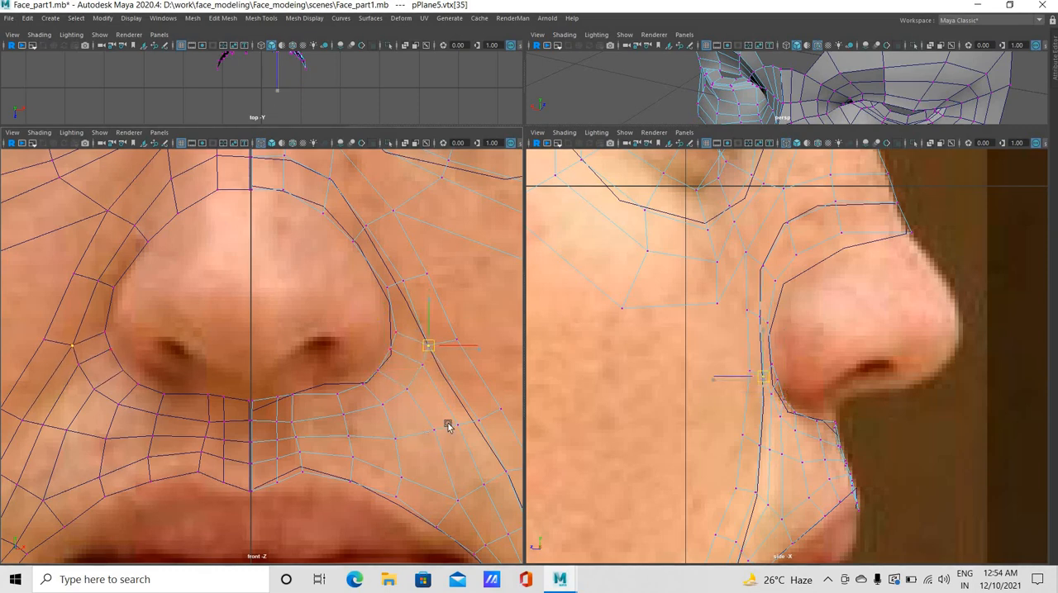
click(430, 435)
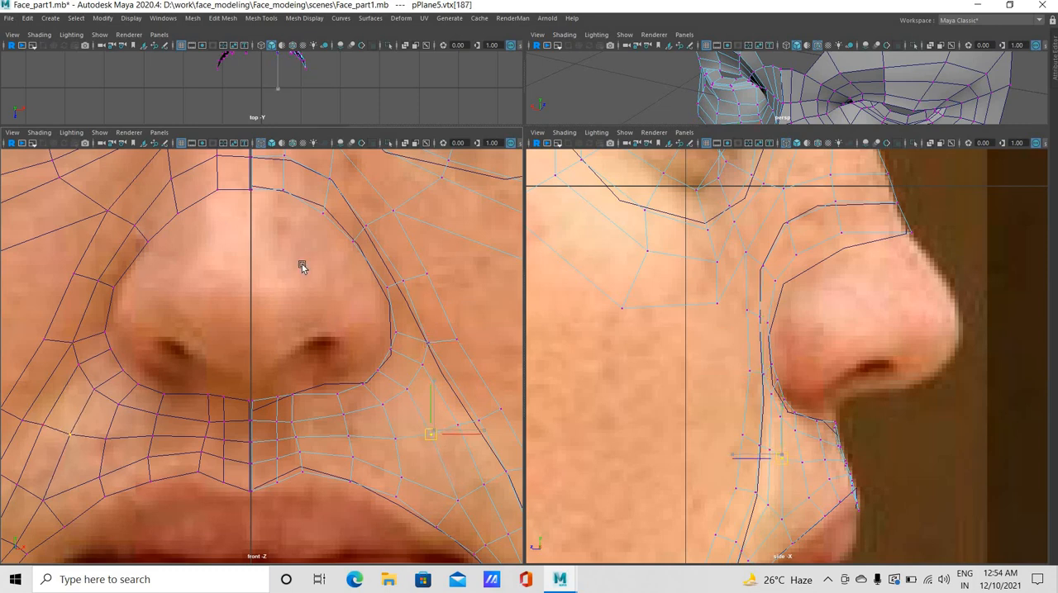
click(397, 328)
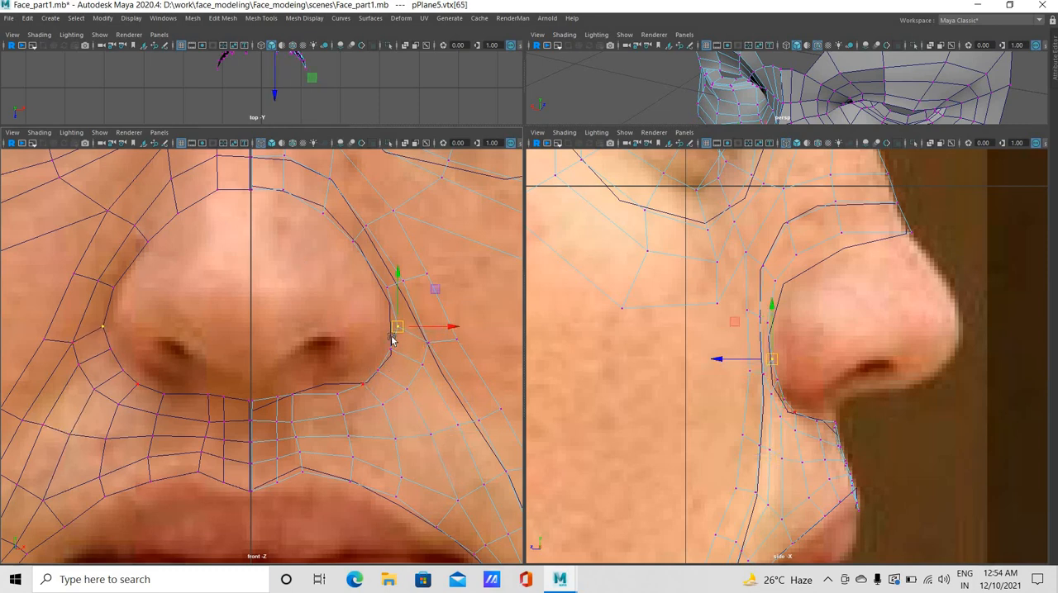
Hide the NURBS curves in the front view so the guide curve around the nose no longer gets selected
right_drag(368, 386, 374, 374)
click(367, 398)
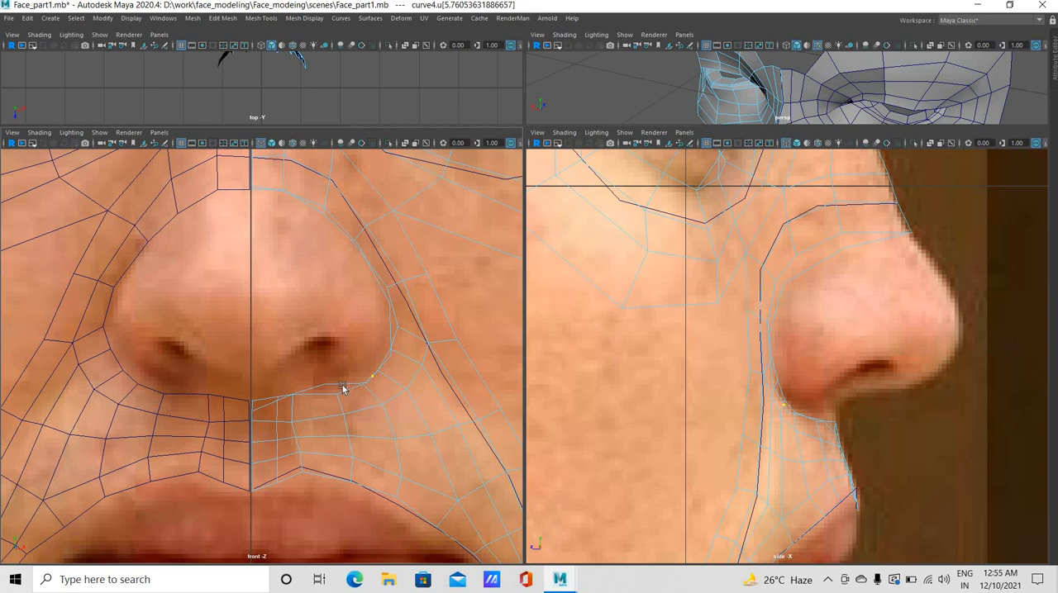
right_drag(390, 342, 388, 334)
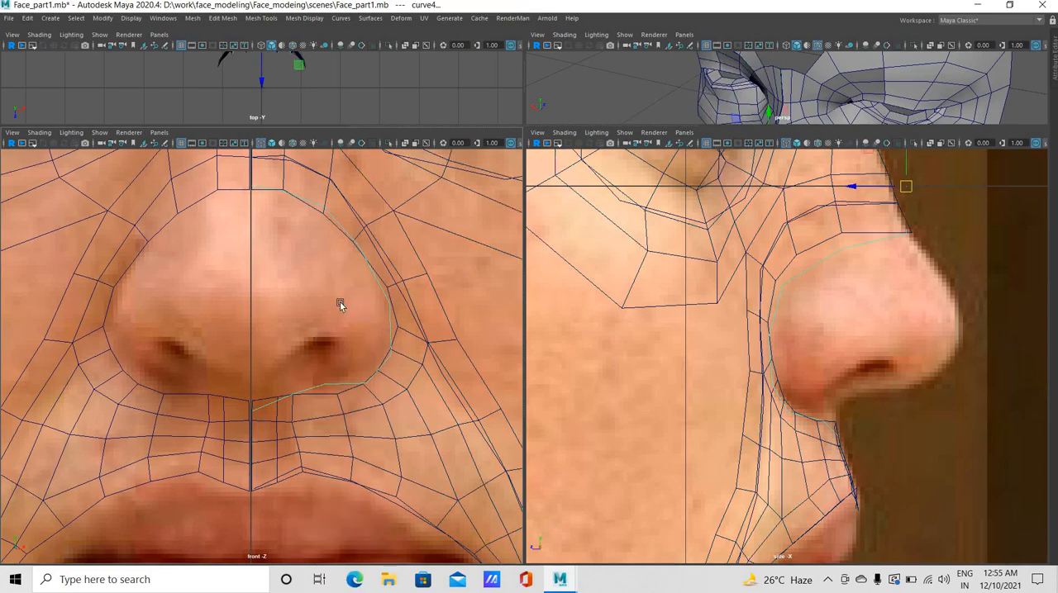
click(105, 135)
click(112, 151)
click(105, 135)
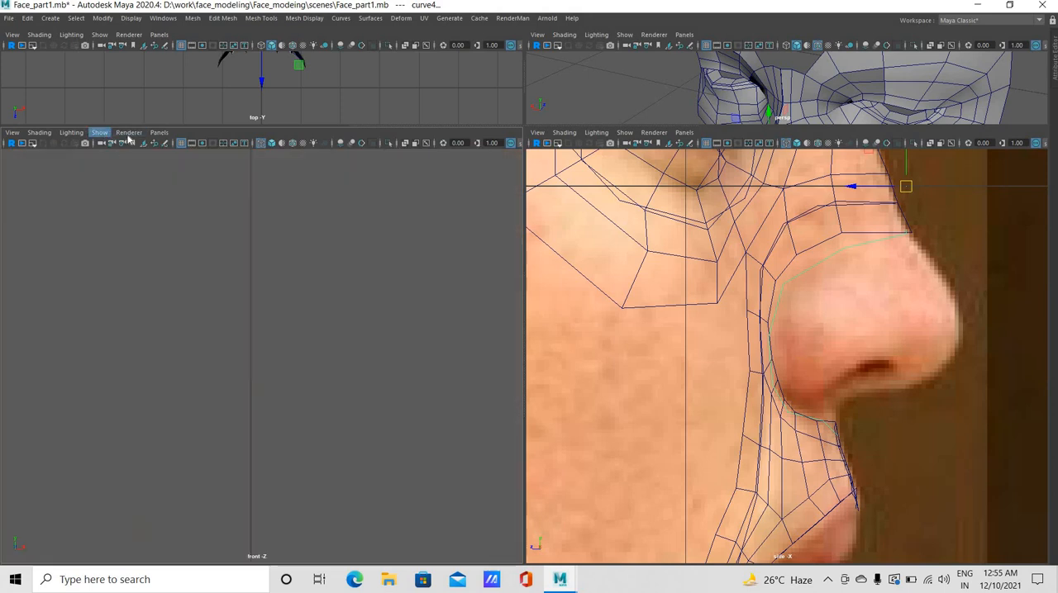
click(115, 136)
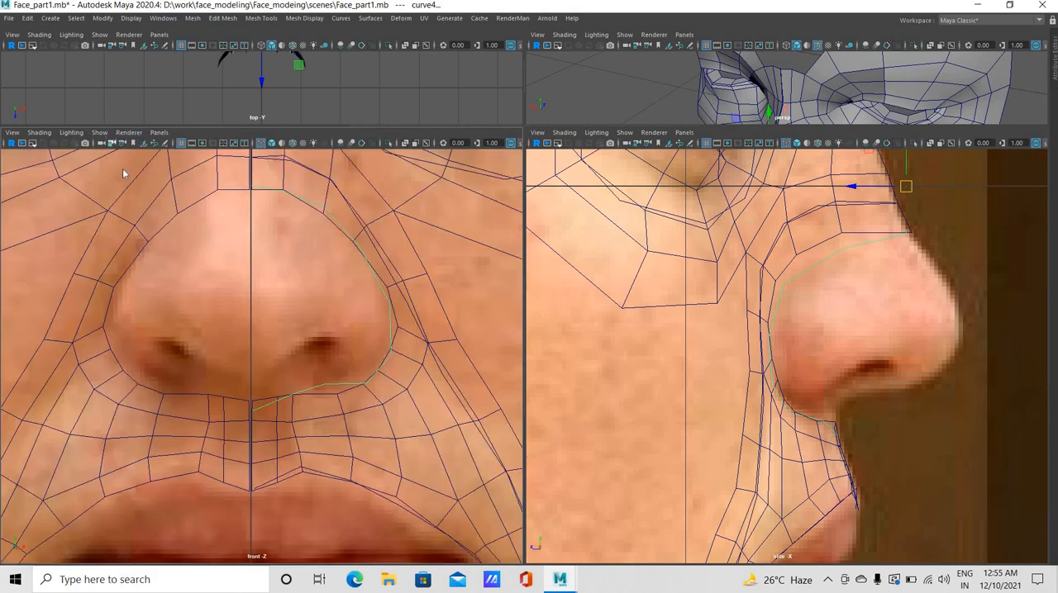
click(99, 132)
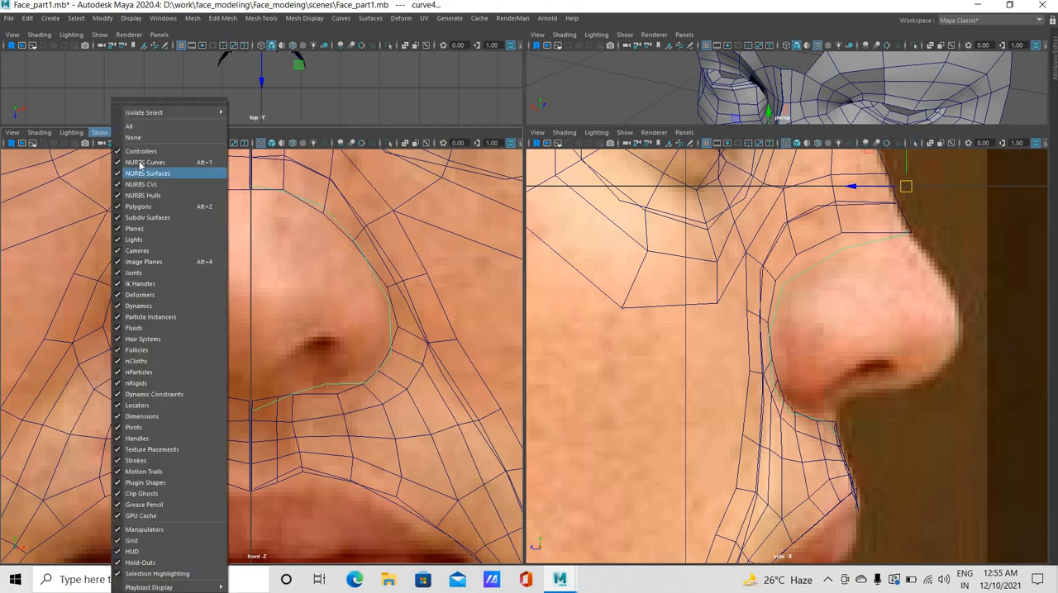
click(387, 344)
Extrude the face mesh's border edges around the nostril wing and under the nose, moving them inward in the front view and forward to the nose tip
right_click(396, 277)
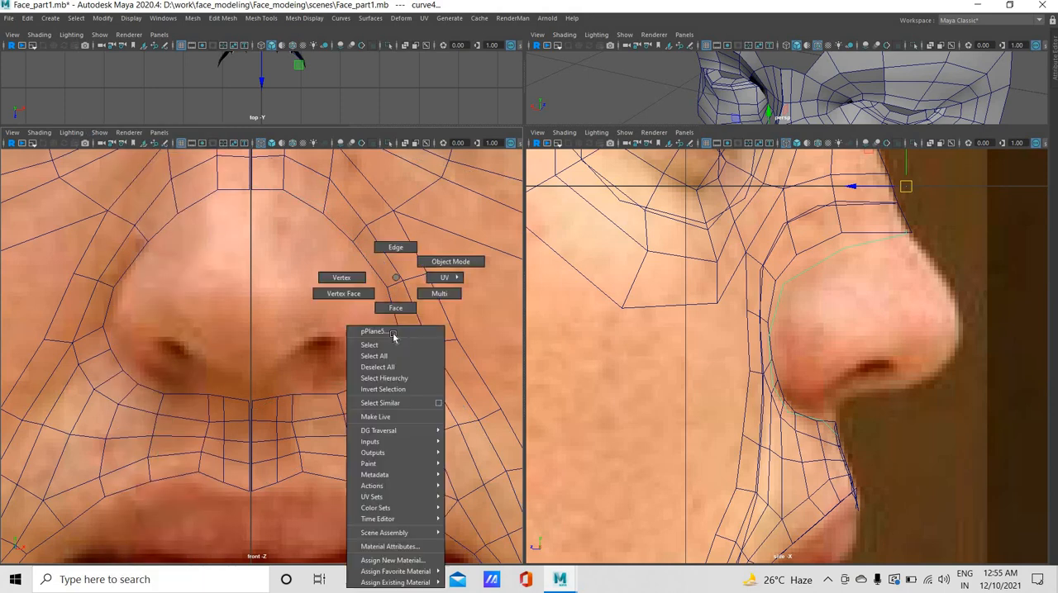
right_drag(393, 334, 393, 342)
click(391, 356)
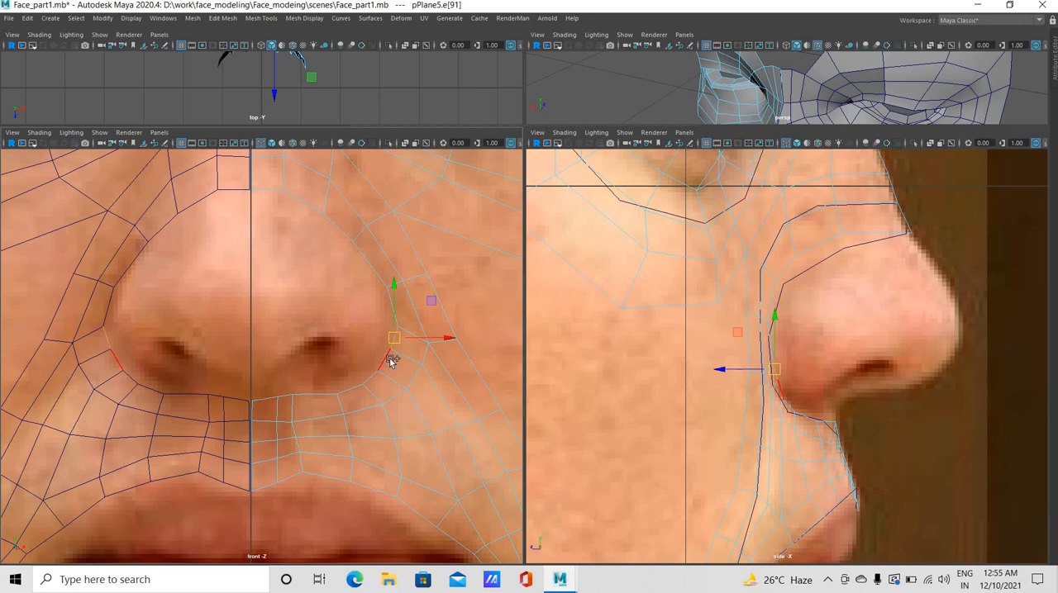
click(372, 375)
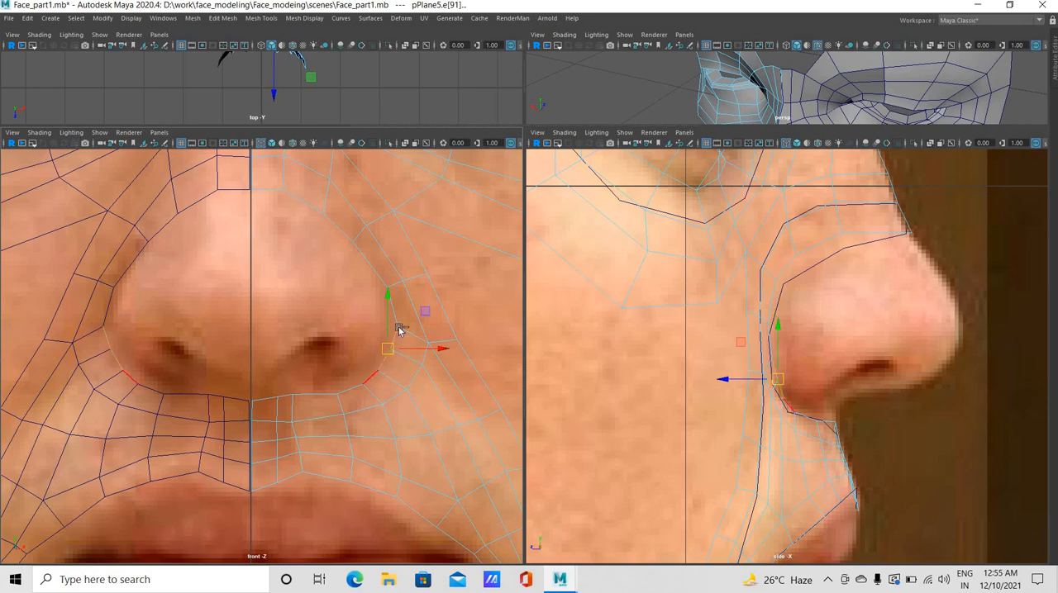
shift+click(409, 360)
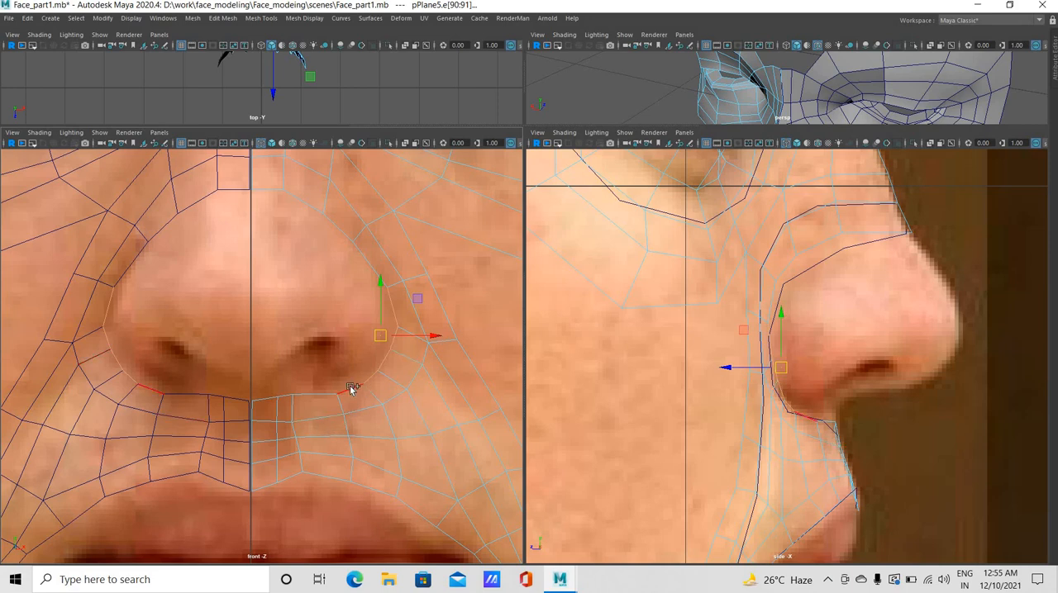
shift+click(802, 430)
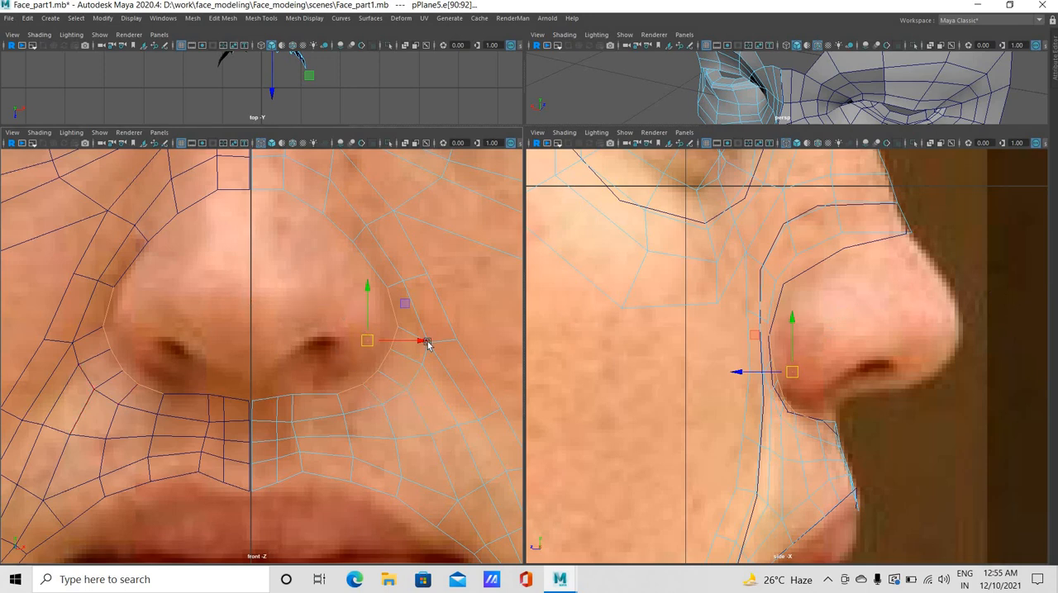
drag(423, 339, 337, 341)
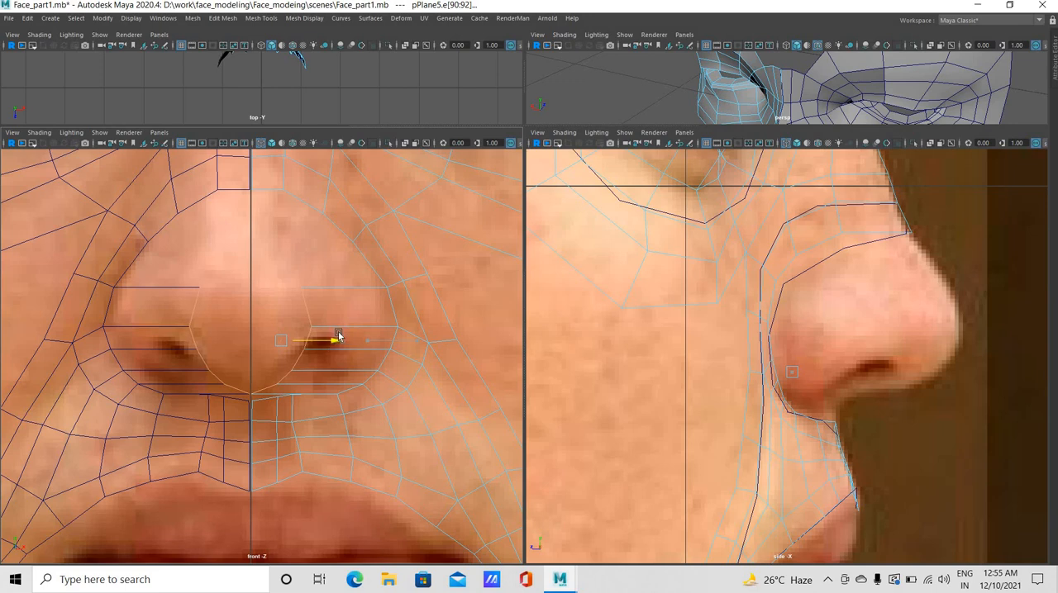
key(ctrl+e)
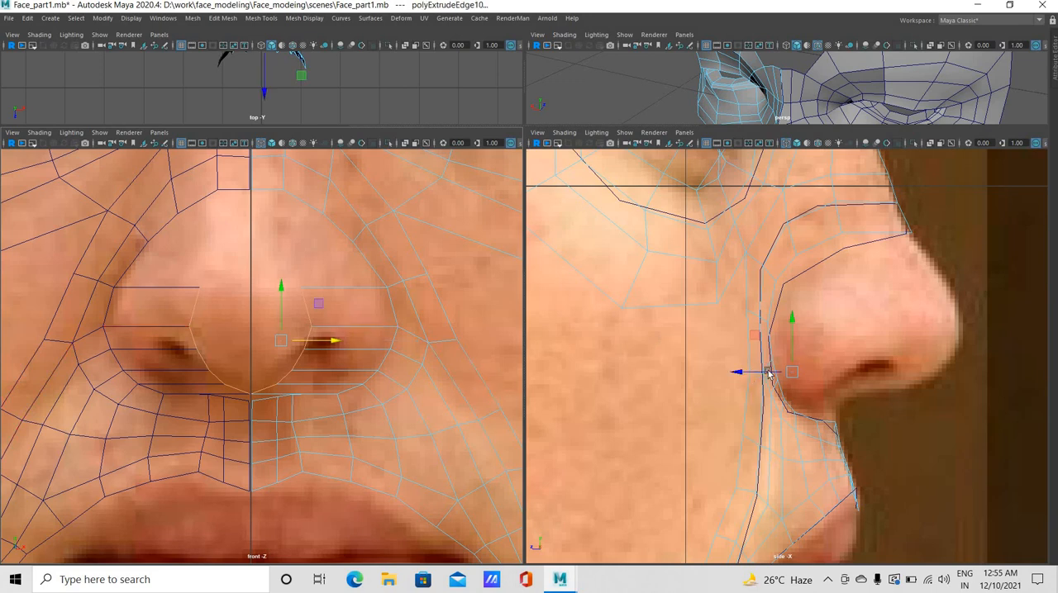
middle_drag(847, 357, 1007, 345)
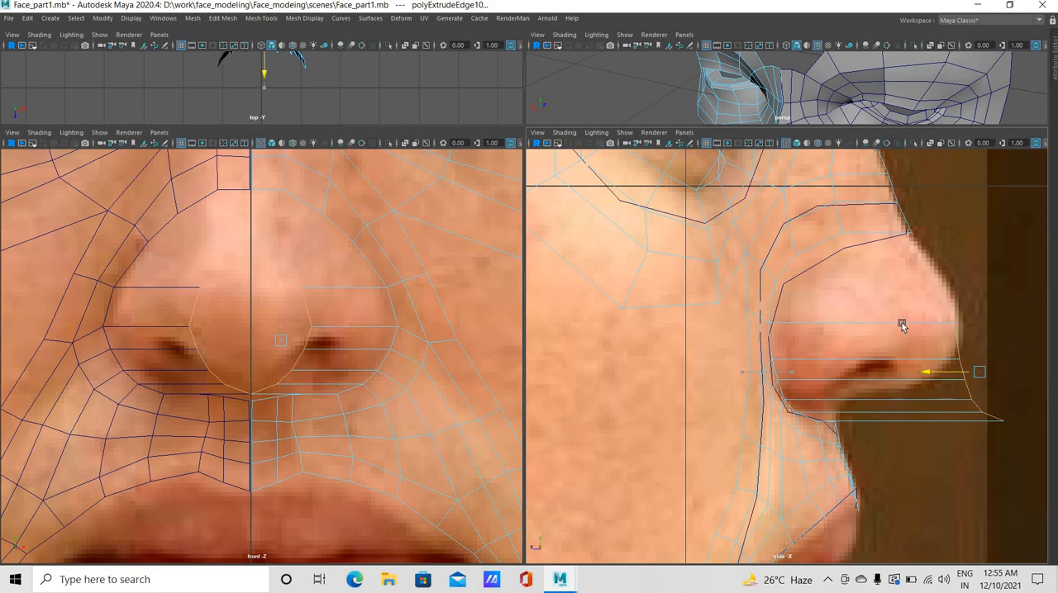
Raise the extruded strip's upper three vertices onto the nose profile just above the tip in the side view
right_drag(901, 285, 907, 310)
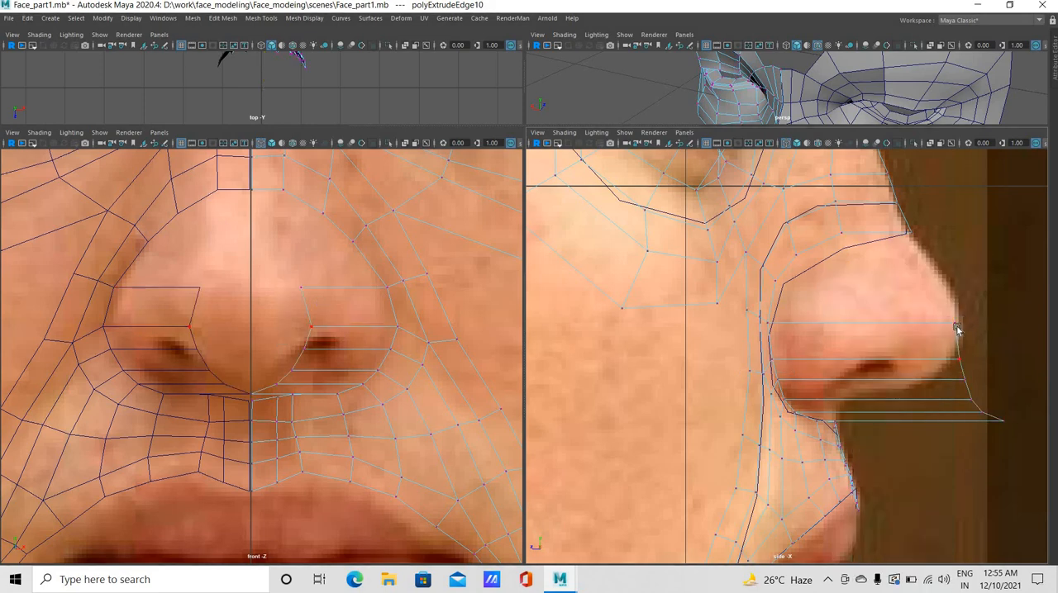
drag(948, 307, 940, 273)
drag(973, 338, 950, 366)
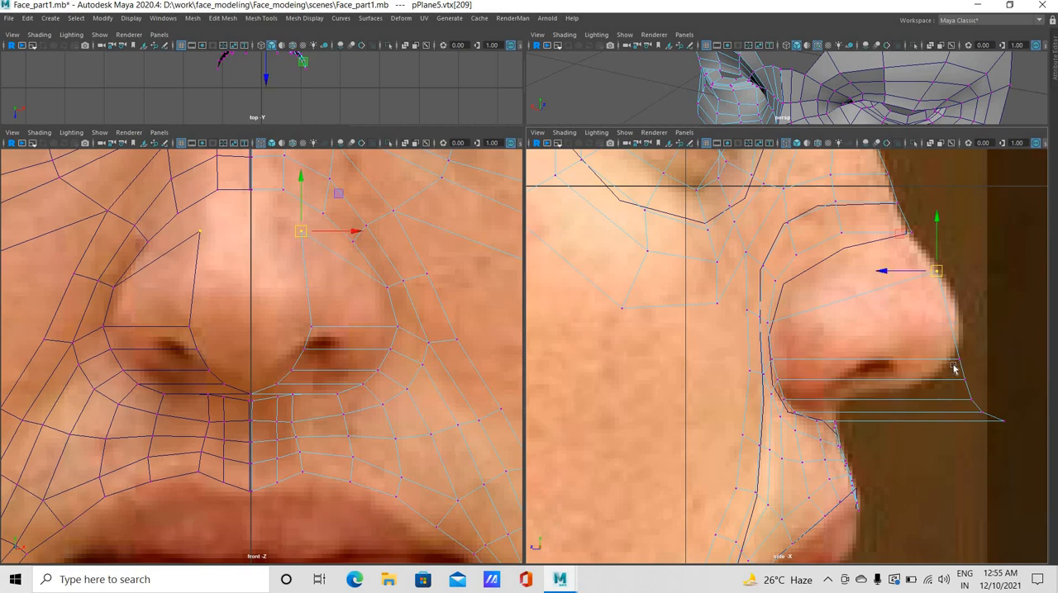
click(945, 293)
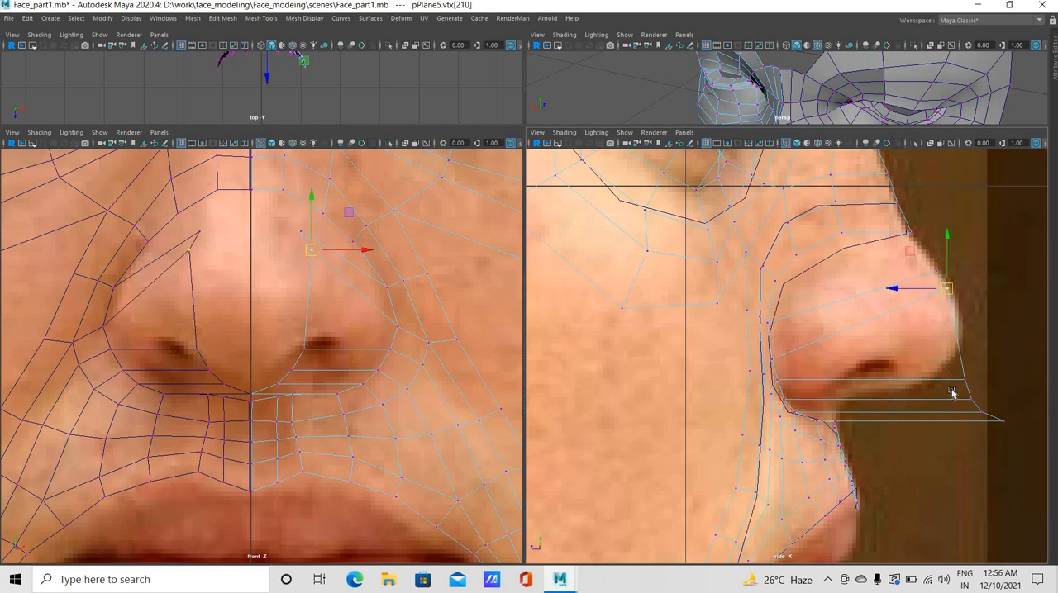
drag(961, 361, 950, 315)
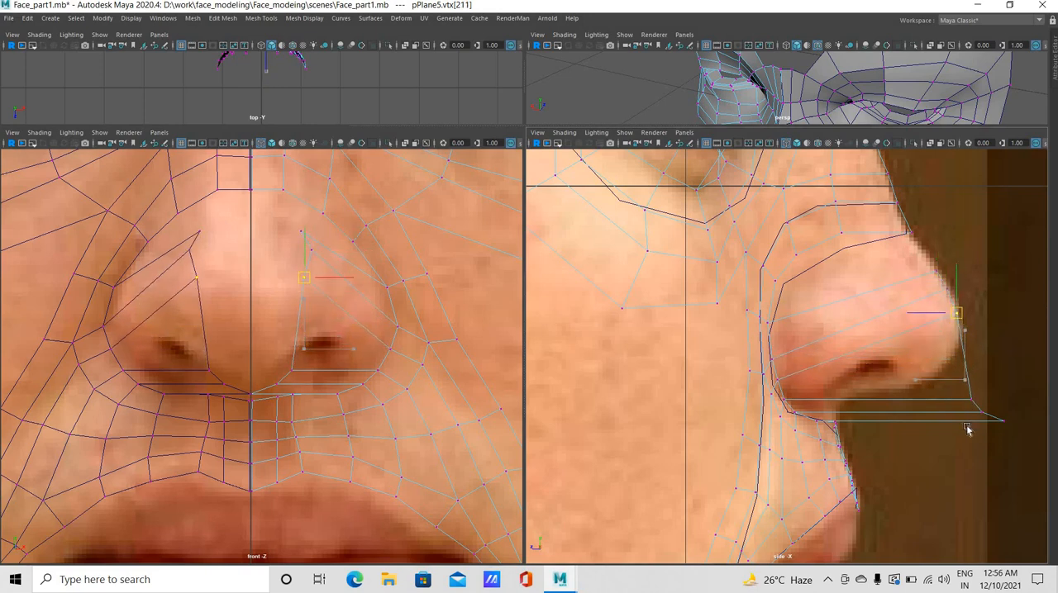
Fit the extruded strip's remaining lower vertices to the nose profile at the tip and just beneath it in the side view
drag(965, 370, 954, 327)
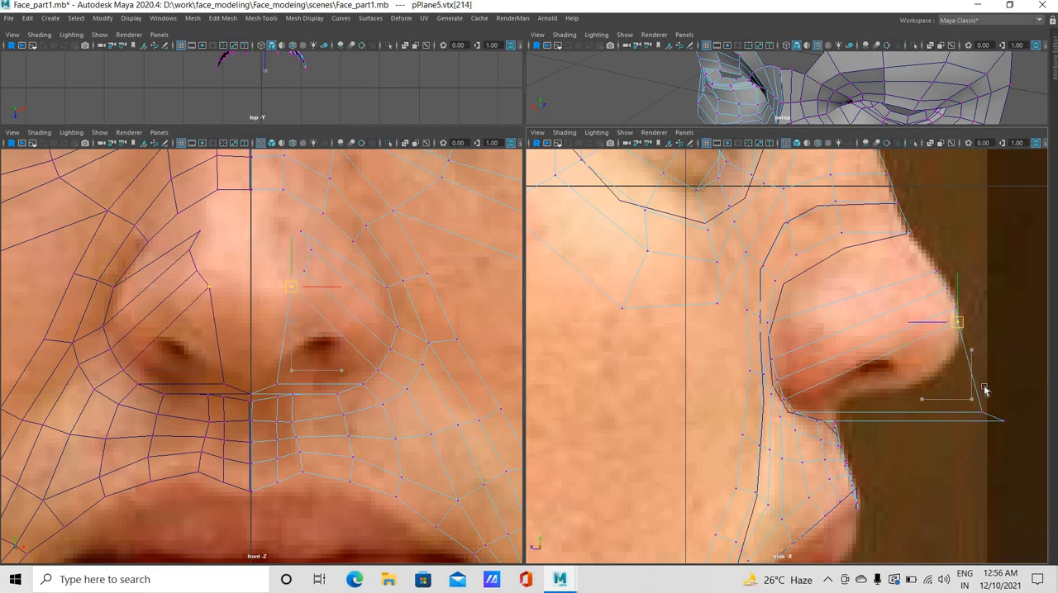
drag(992, 398, 979, 420)
drag(968, 370, 955, 355)
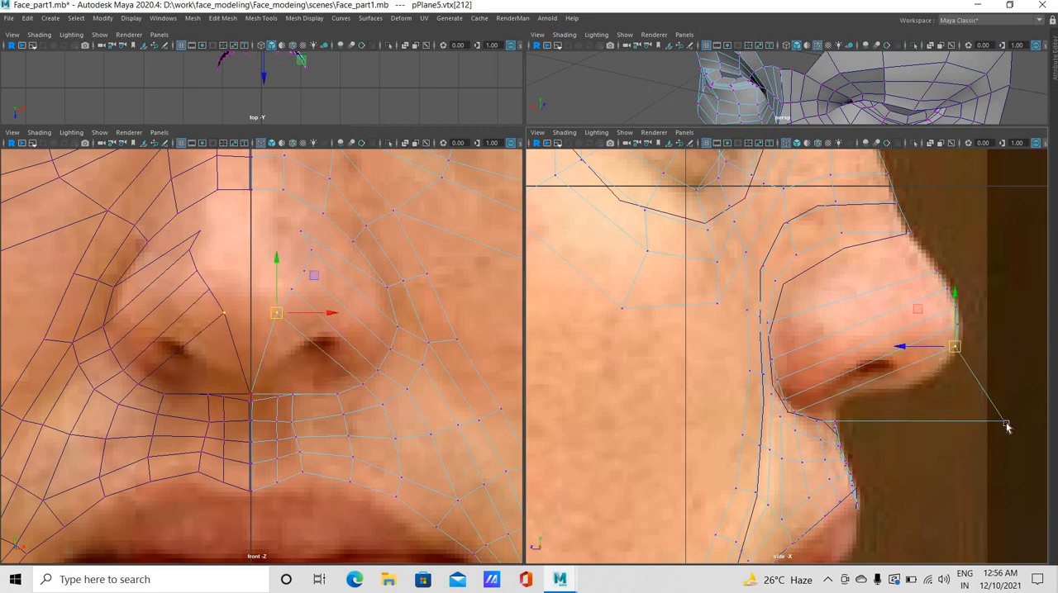
drag(1001, 422, 945, 369)
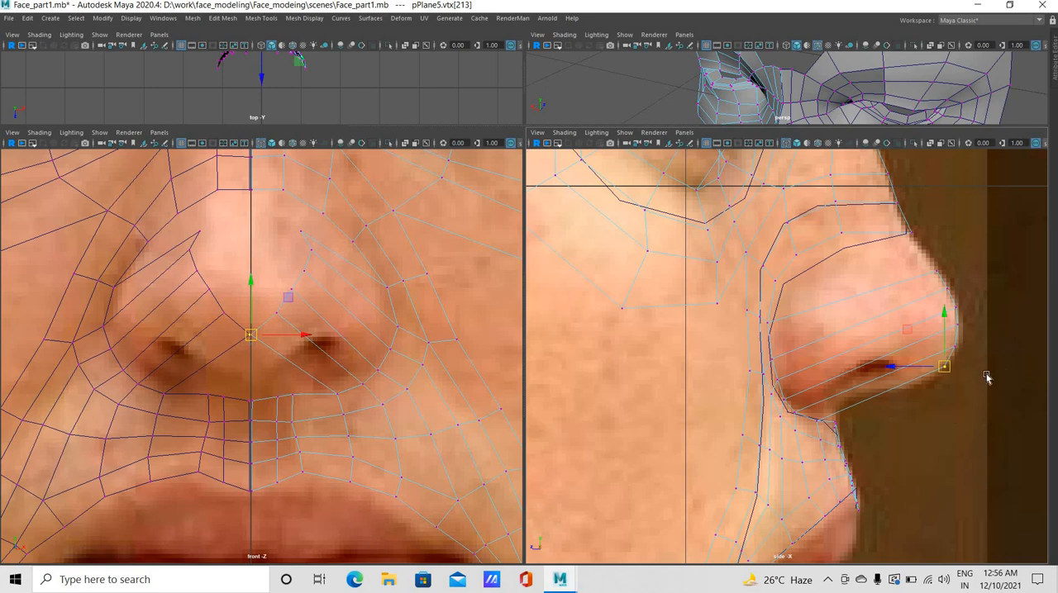
click(1013, 385)
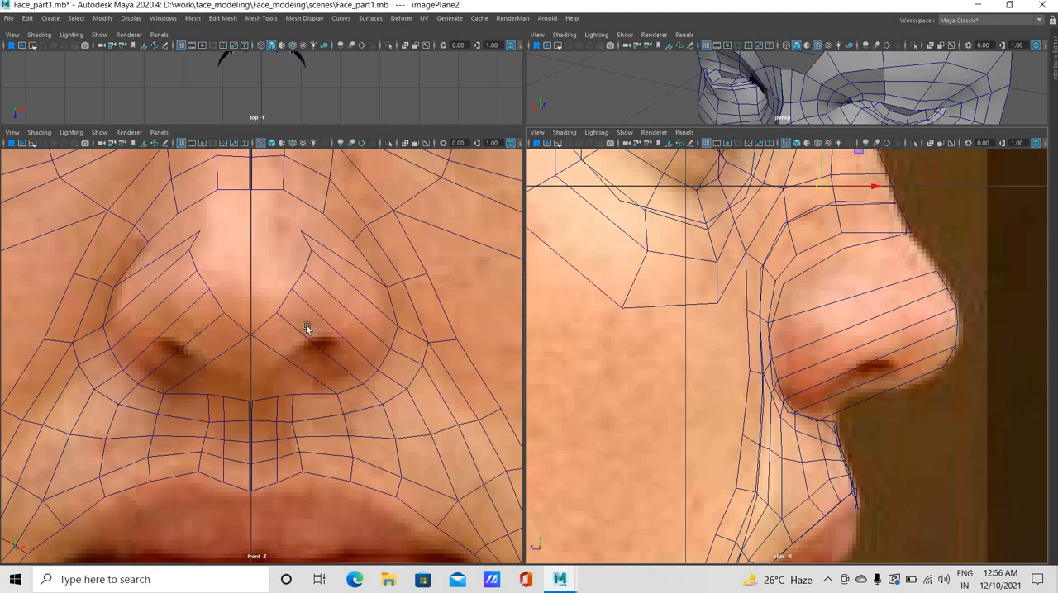
Move the extruded nose strip's lower and middle inner vertices onto the face's centre line in the front view
click(257, 316)
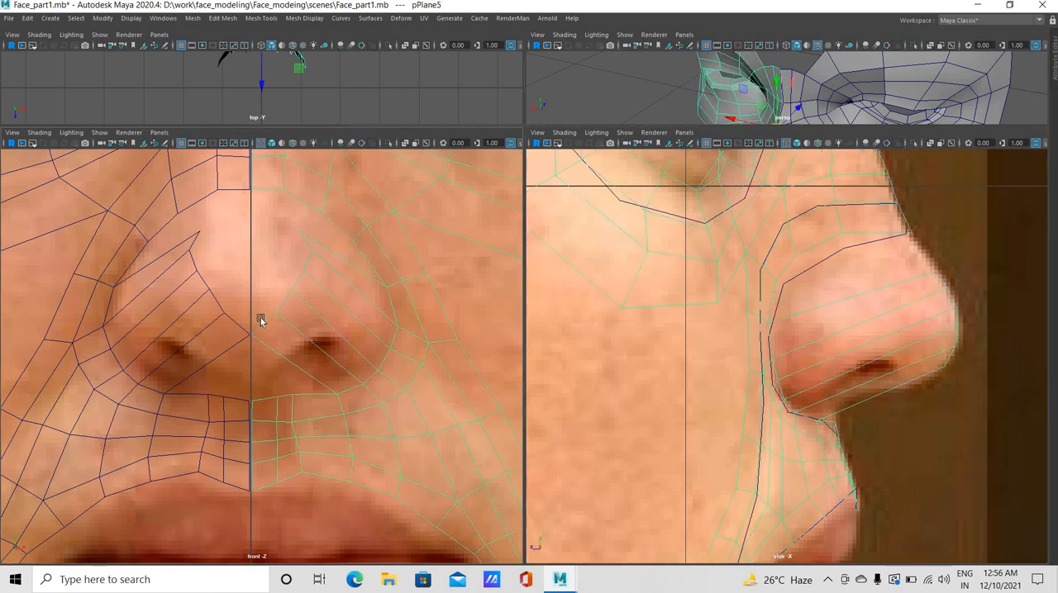
right_drag(278, 303, 253, 284)
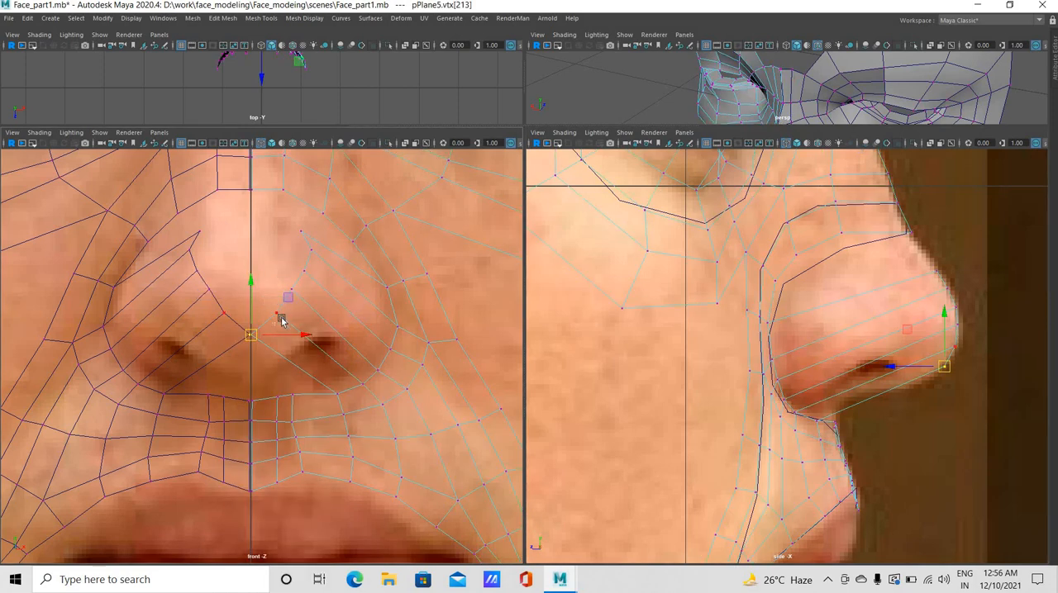
click(278, 314)
drag(299, 313, 347, 276)
click(307, 293)
click(313, 250)
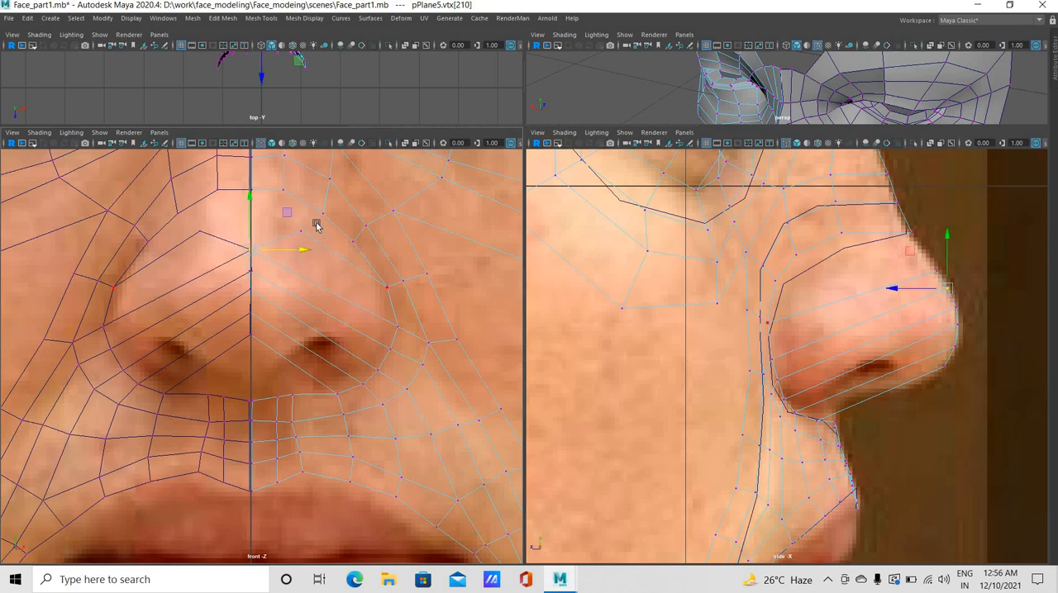
Align the strip's uppermost inner vertices with the centre line in the front view, closing the gap above the nose tip
click(306, 239)
click(264, 237)
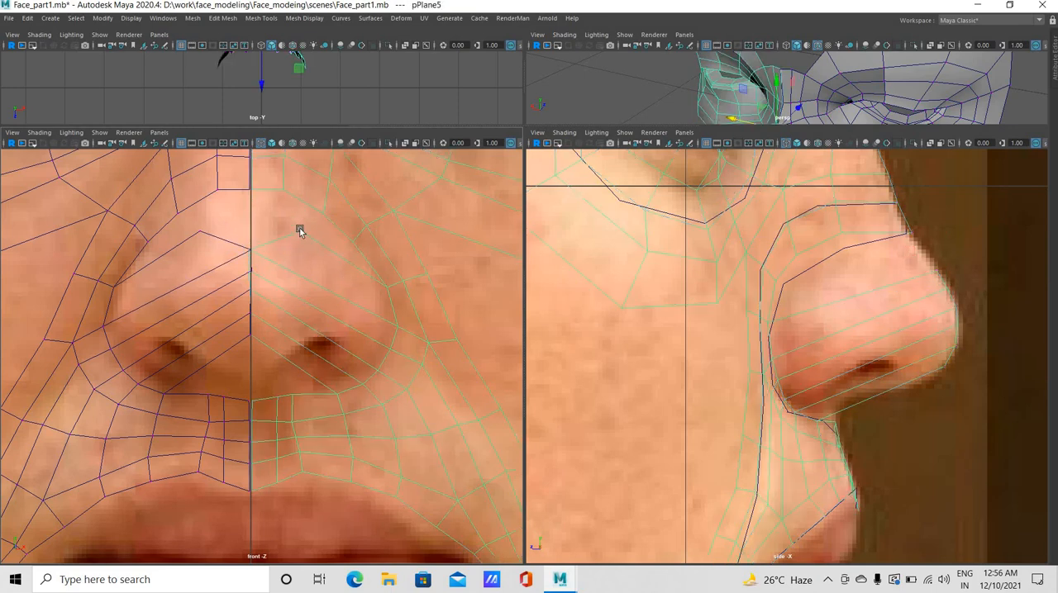
right_drag(300, 236, 253, 236)
click(312, 250)
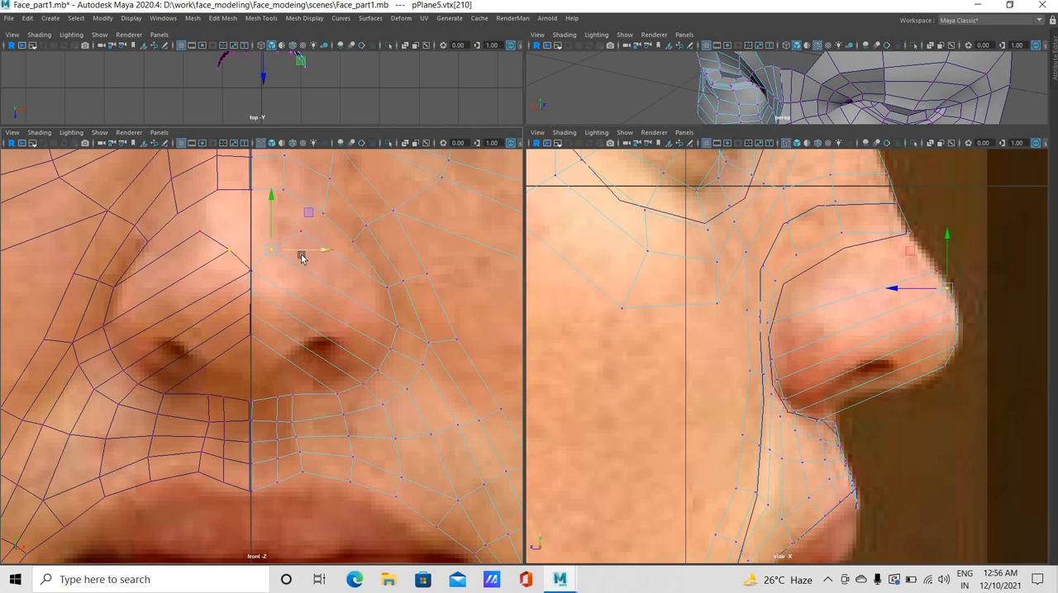
drag(301, 257, 312, 231)
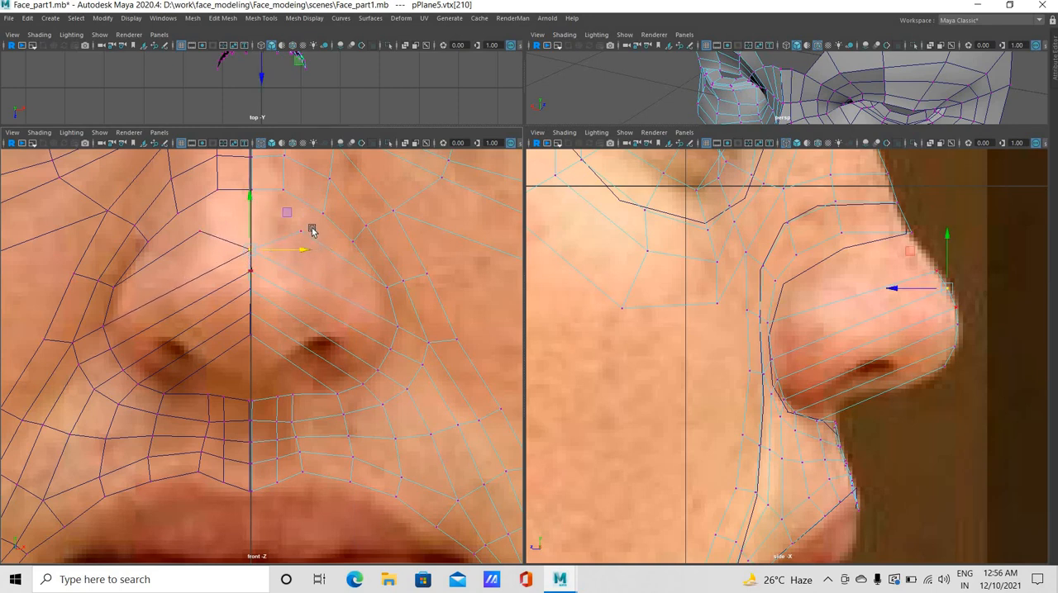
click(312, 229)
click(311, 241)
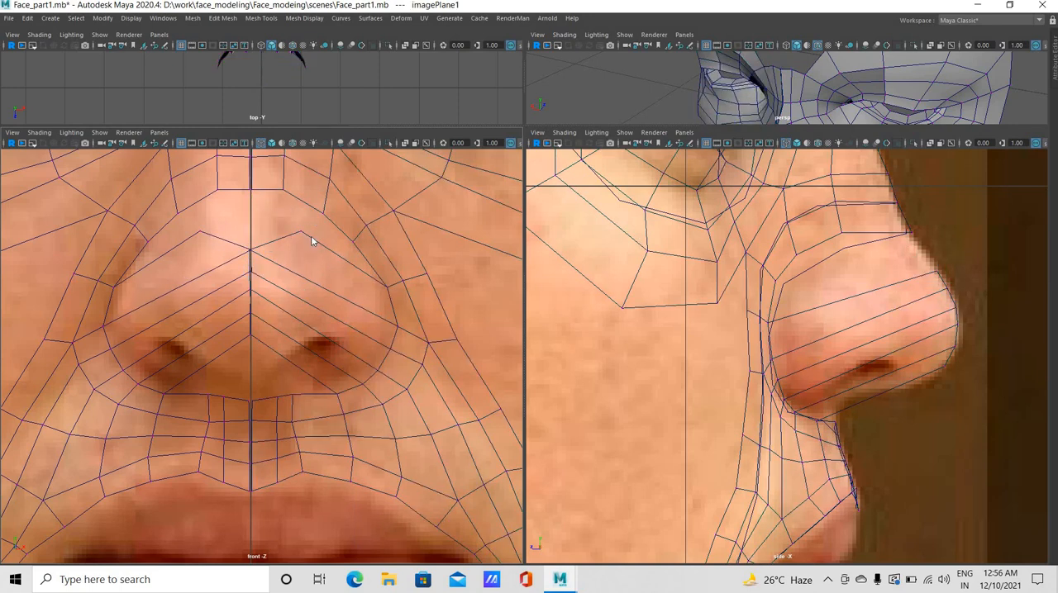
right_drag(303, 236, 256, 236)
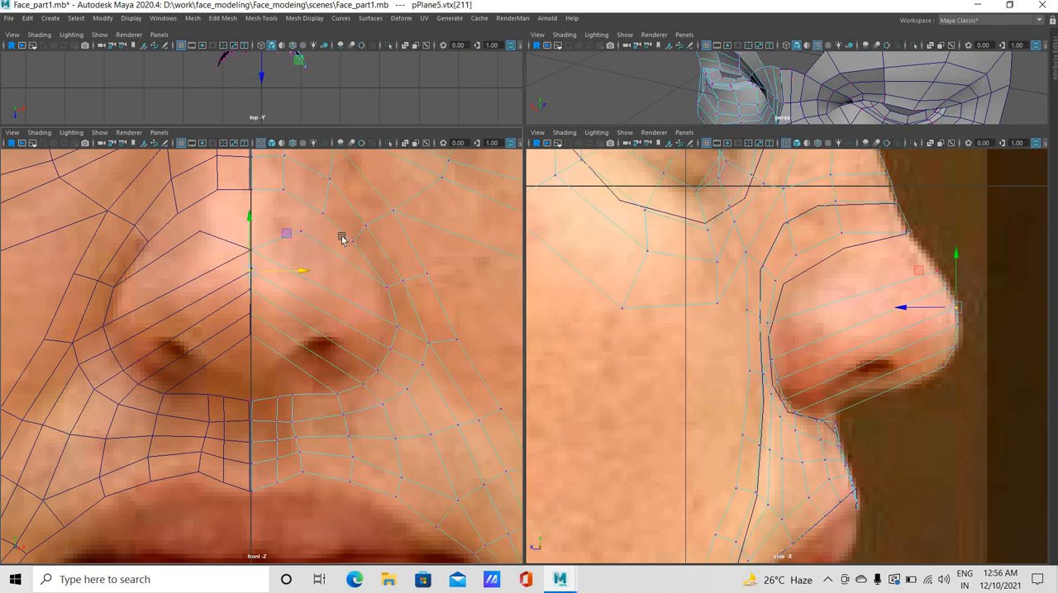
drag(301, 224, 325, 232)
middle_drag(300, 232, 300, 240)
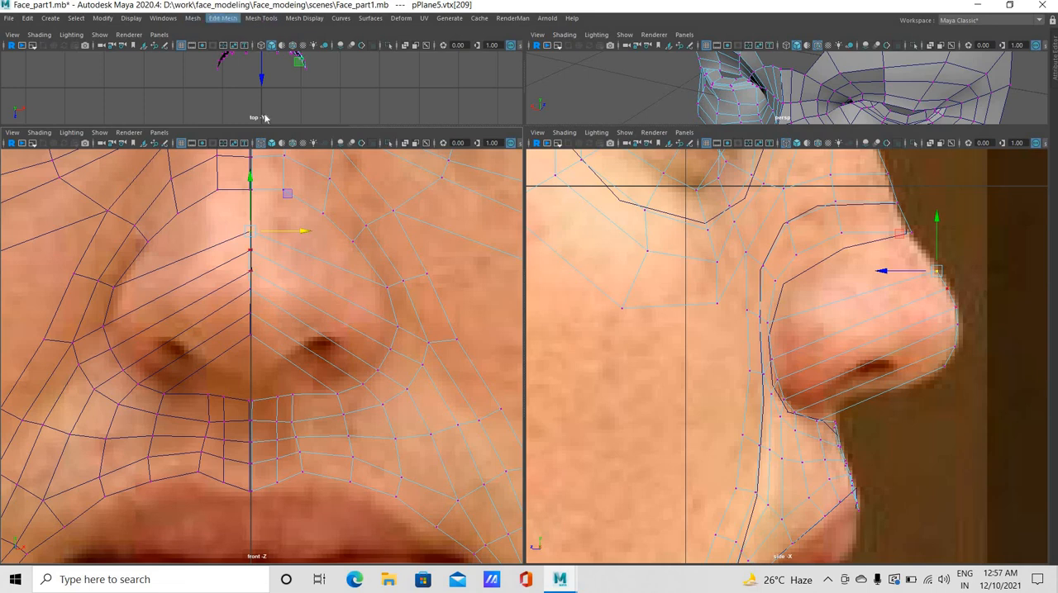
Insert an edge loop through the nose strip beside the centre line and raise its vertices slightly in the front view
click(261, 18)
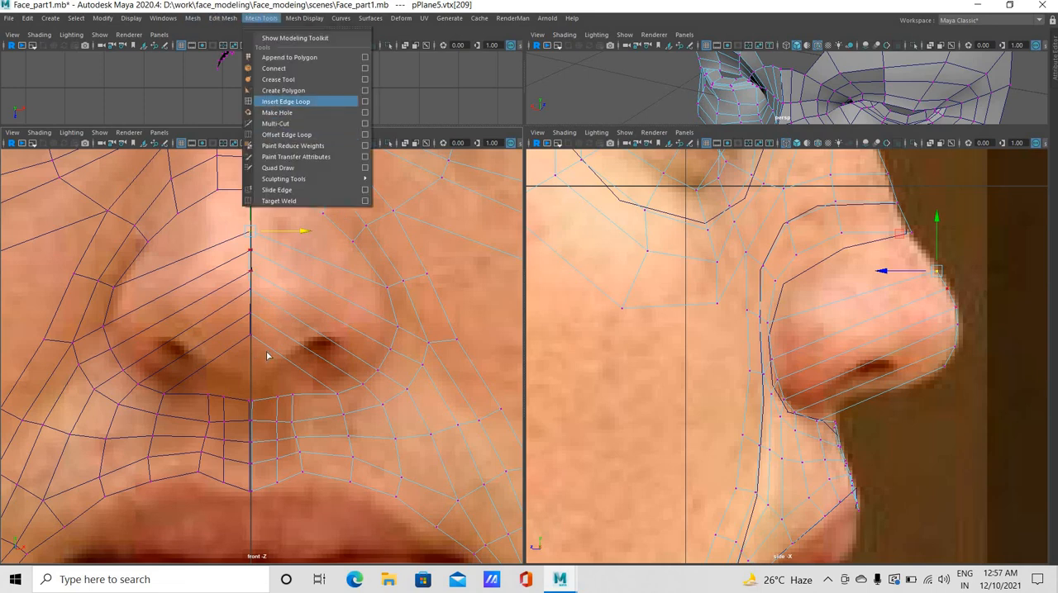
click(285, 101)
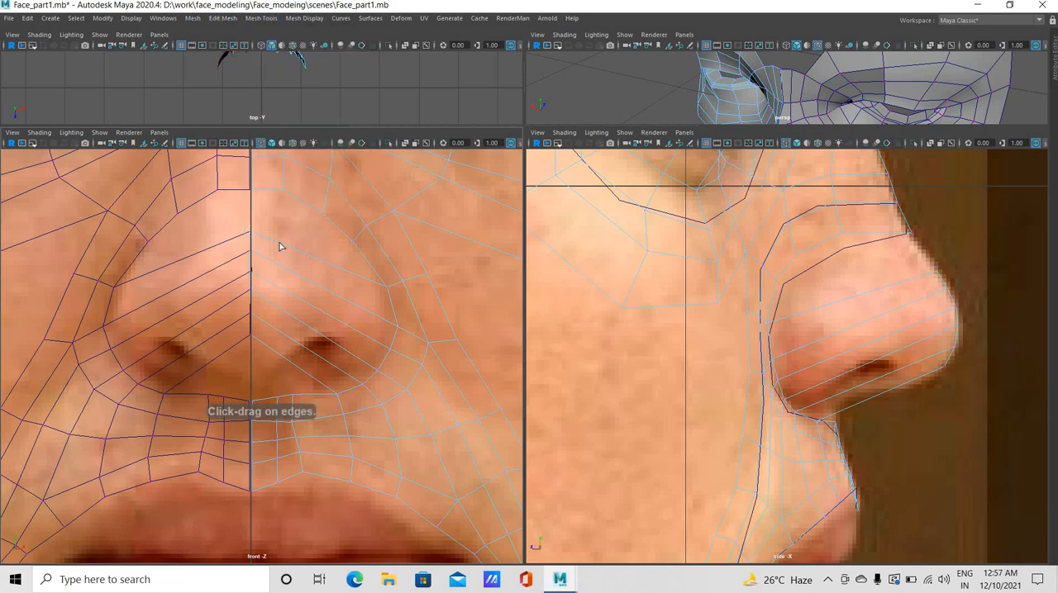
click(294, 319)
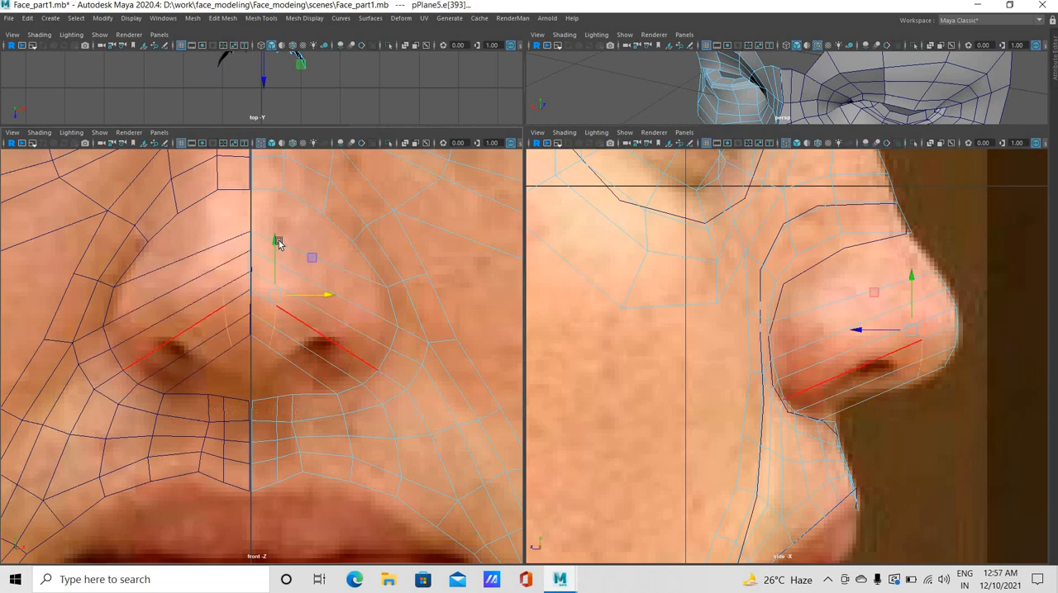
key(w)
drag(281, 232, 282, 307)
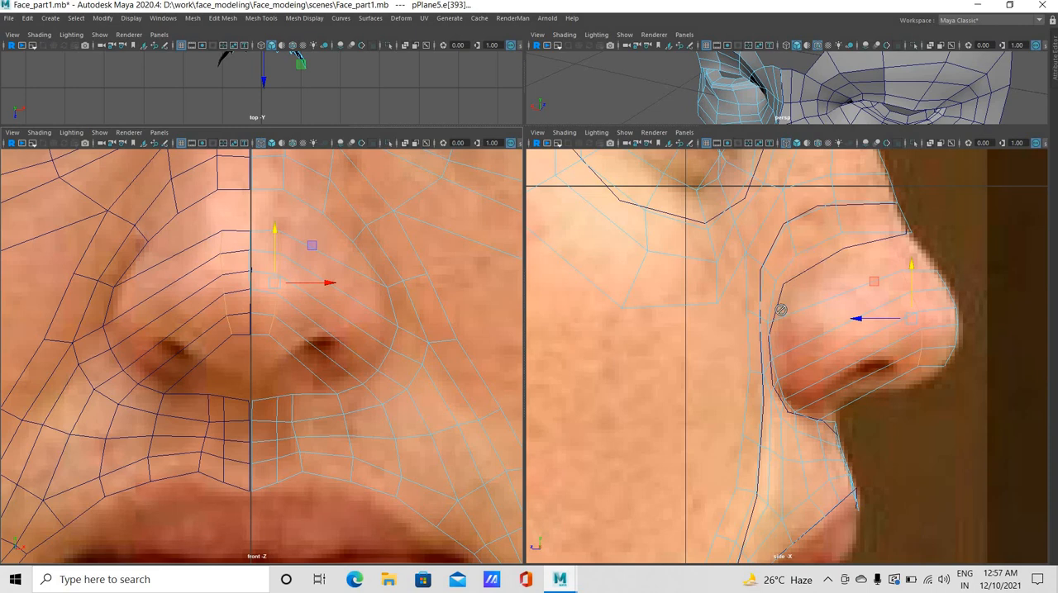
Move the vertex beside the nose bridge just above the tip slightly forward and up in the side view
alt+click(649, 538)
alt+middle_drag(654, 492, 652, 502)
alt+middle_drag(758, 260, 669, 441)
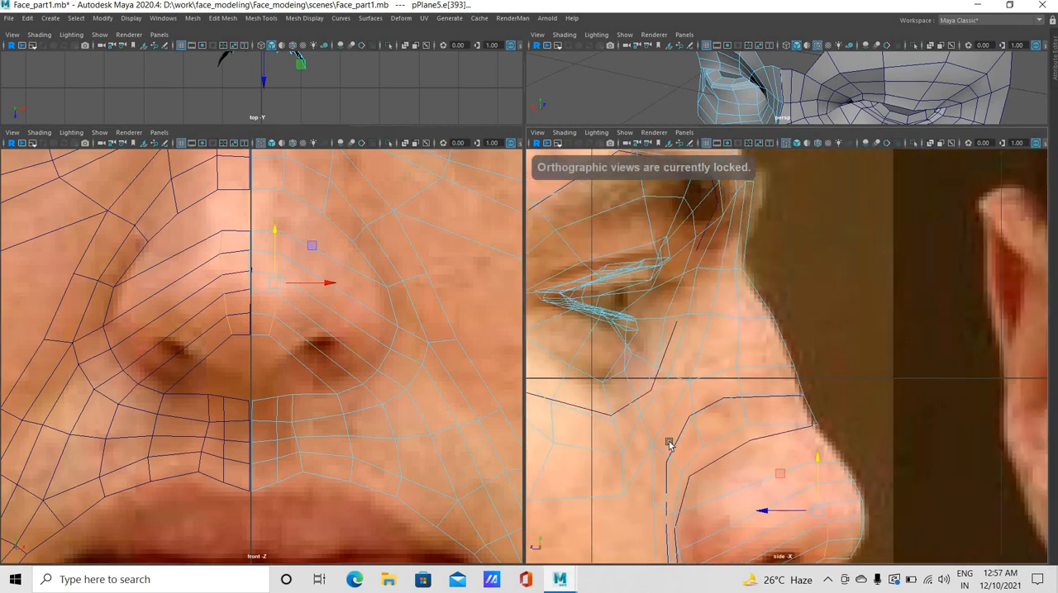
alt+middle_drag(729, 401, 735, 350)
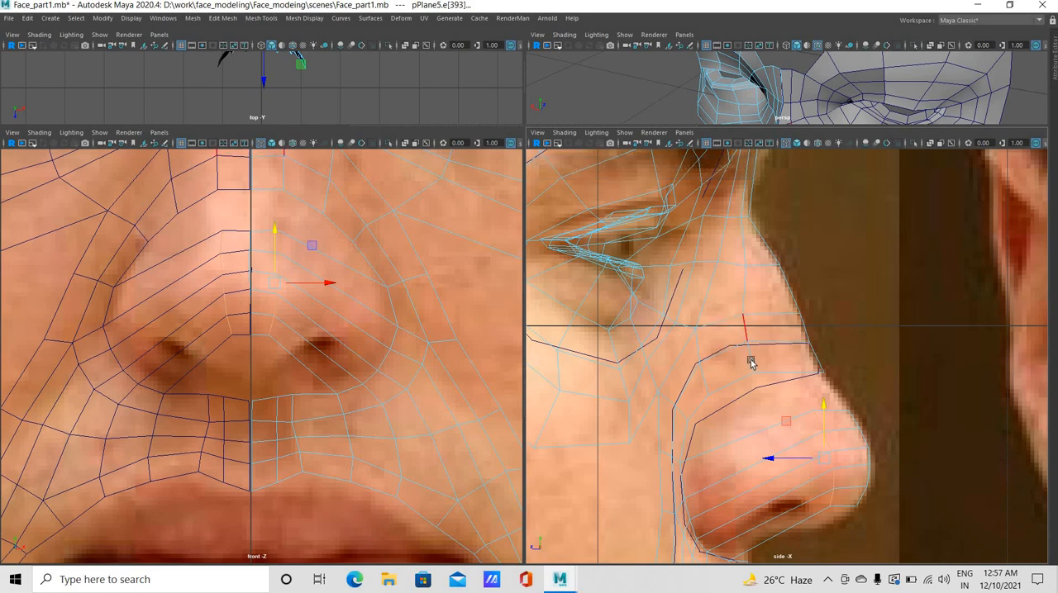
click(700, 341)
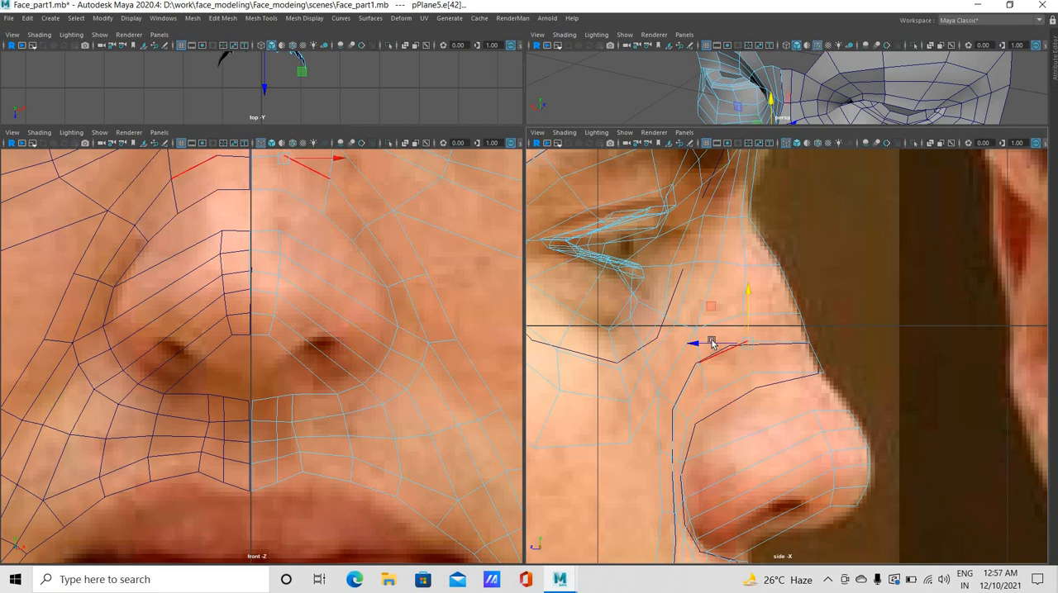
drag(721, 339, 778, 373)
right_drag(775, 284, 724, 278)
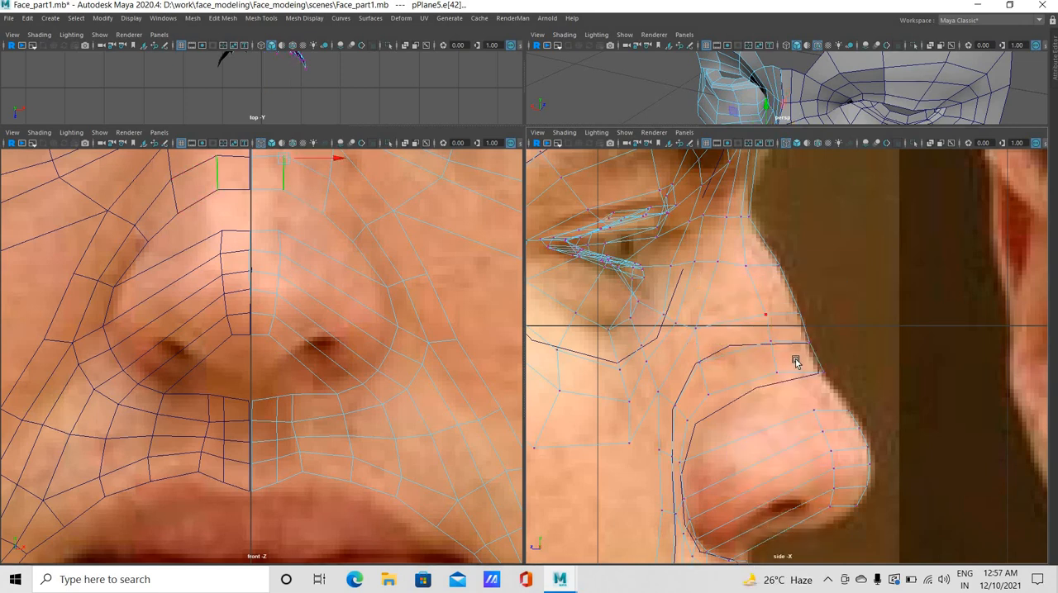
drag(795, 377, 750, 353)
middle_drag(772, 338, 783, 335)
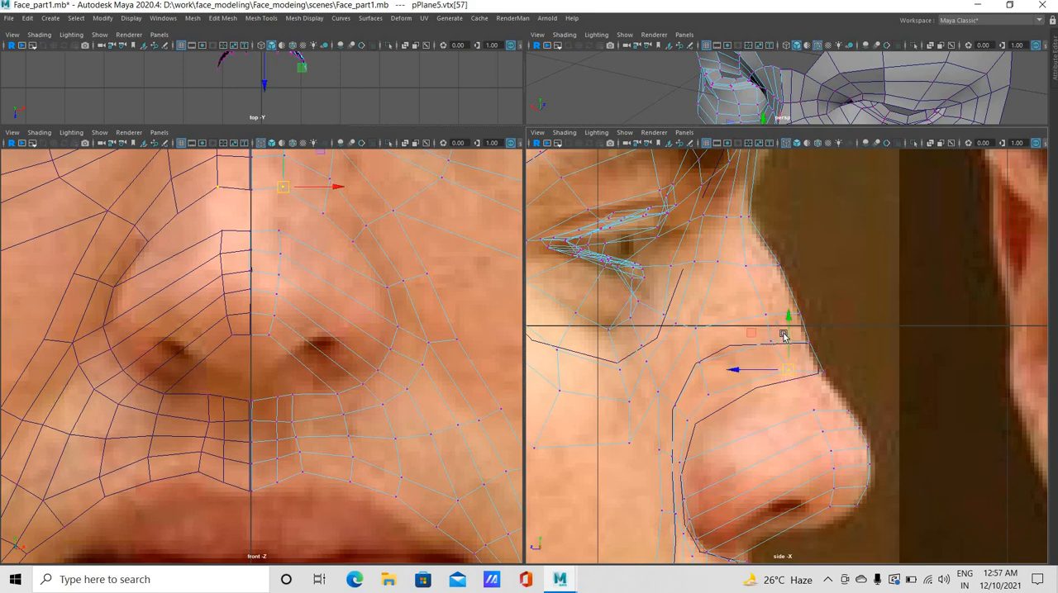
Reposition the vertices along the side of the nose between the bridge and the nostril wing in the side view
drag(782, 338, 708, 381)
middle_drag(692, 374, 705, 357)
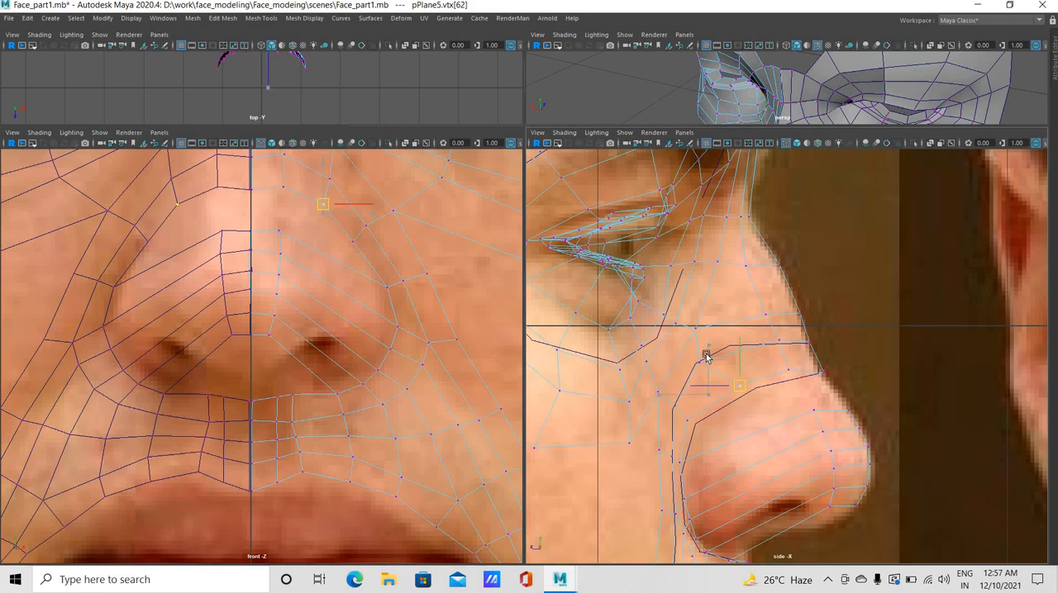
drag(719, 394, 746, 380)
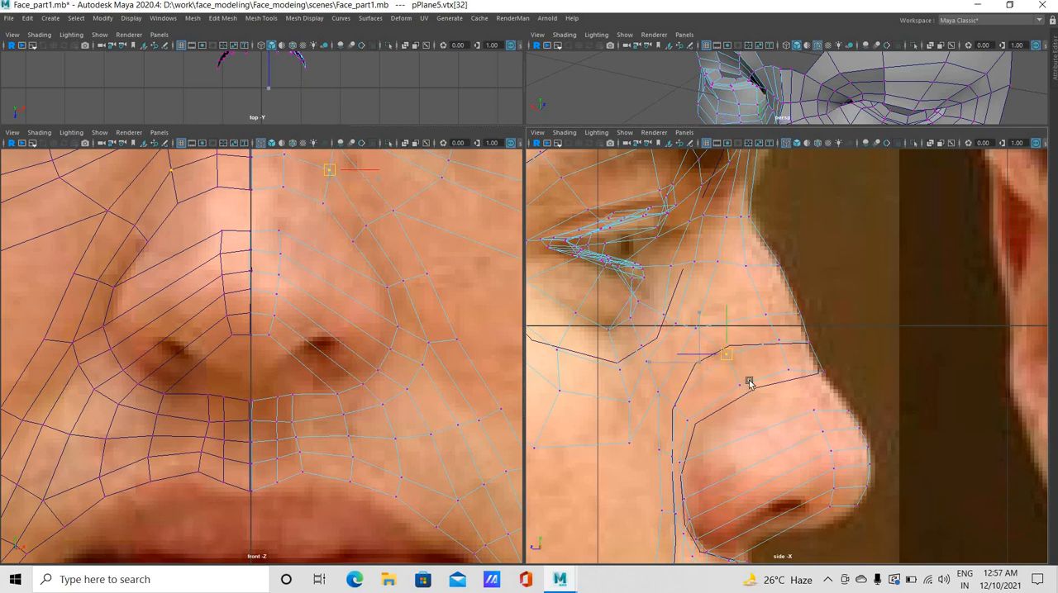
mouse_move(676, 335)
middle_down()
mouse_move(701, 314)
mouse_move(689, 333)
middle_up()
drag(709, 309, 661, 343)
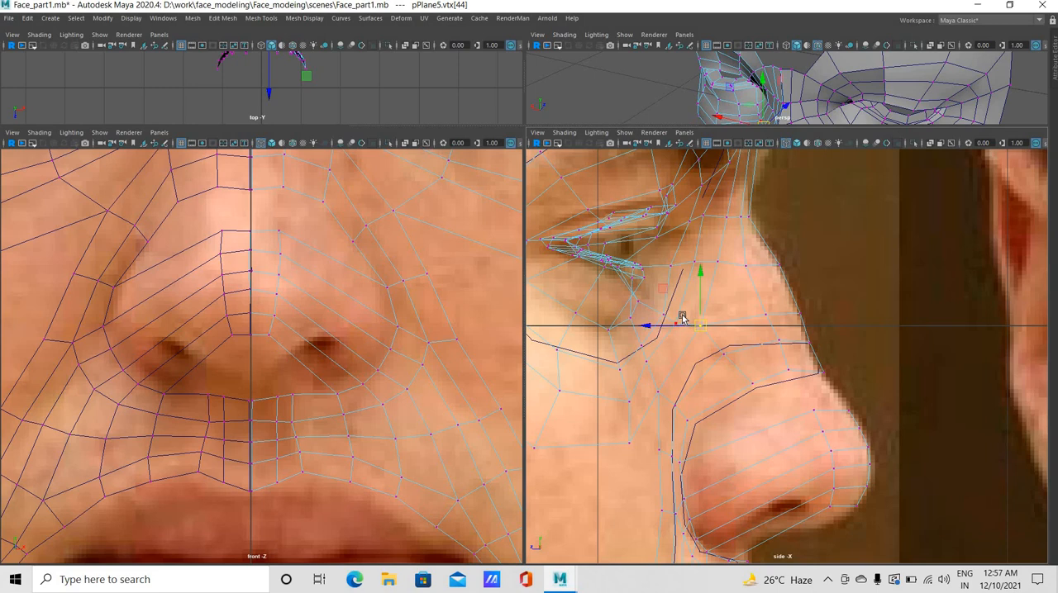
Adjust the vertices where the cheek meets the upper nostril wing to smooth the edge flow in the side view
click(676, 322)
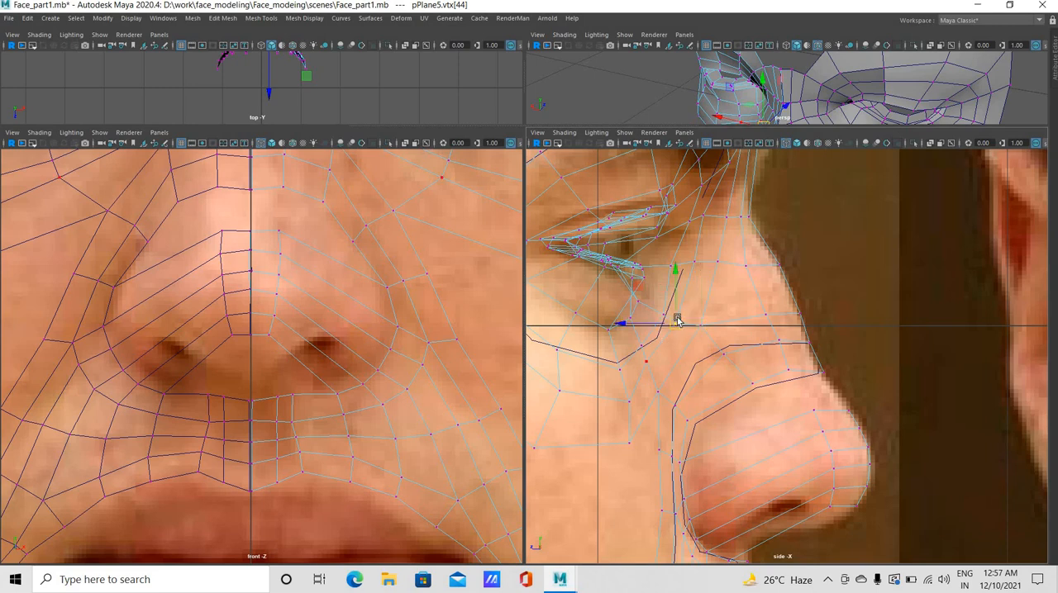
drag(679, 384, 668, 413)
click(652, 399)
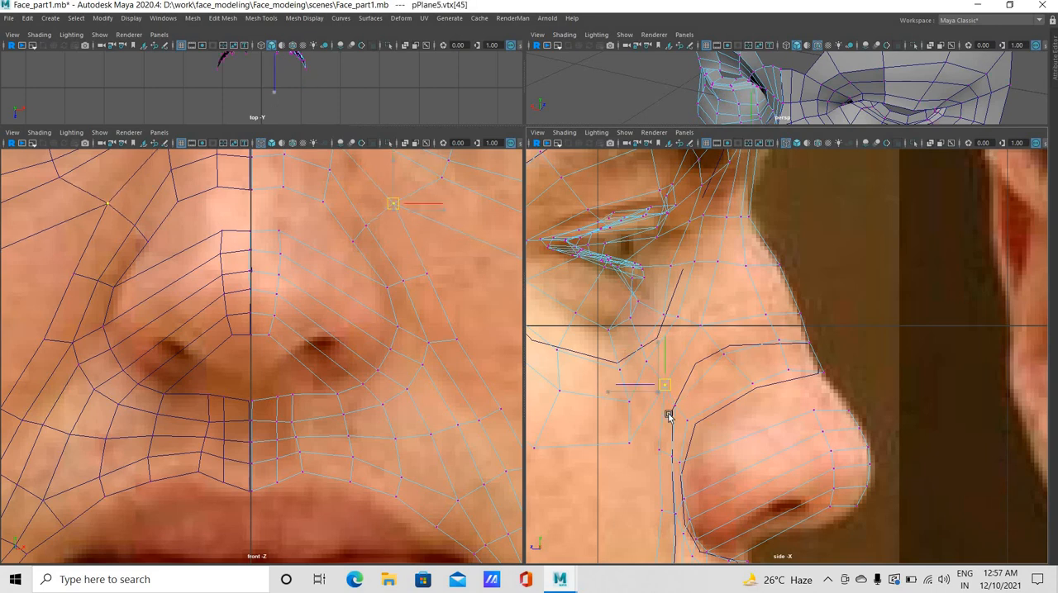
click(682, 403)
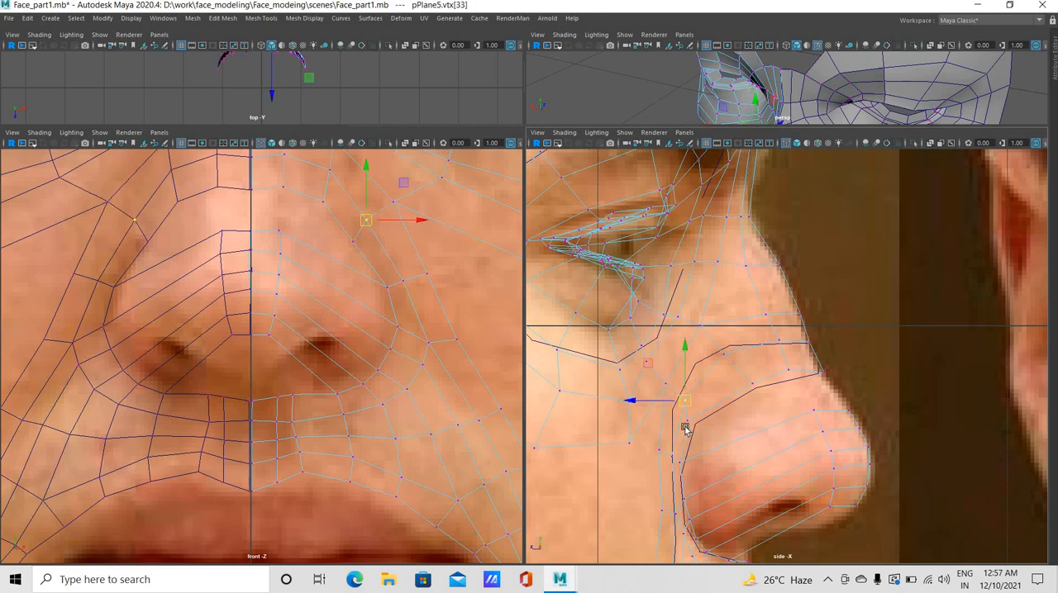
click(704, 415)
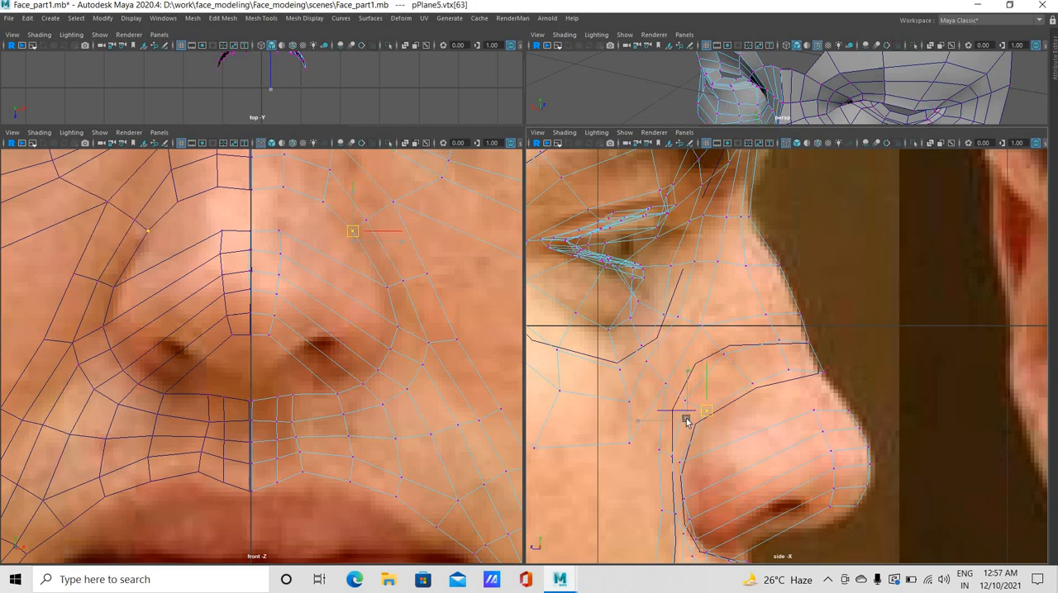
Adjust the loop vertex under the nose tip, then insert further edge loops across the nostril wing and reshape them around the nose ball
click(271, 336)
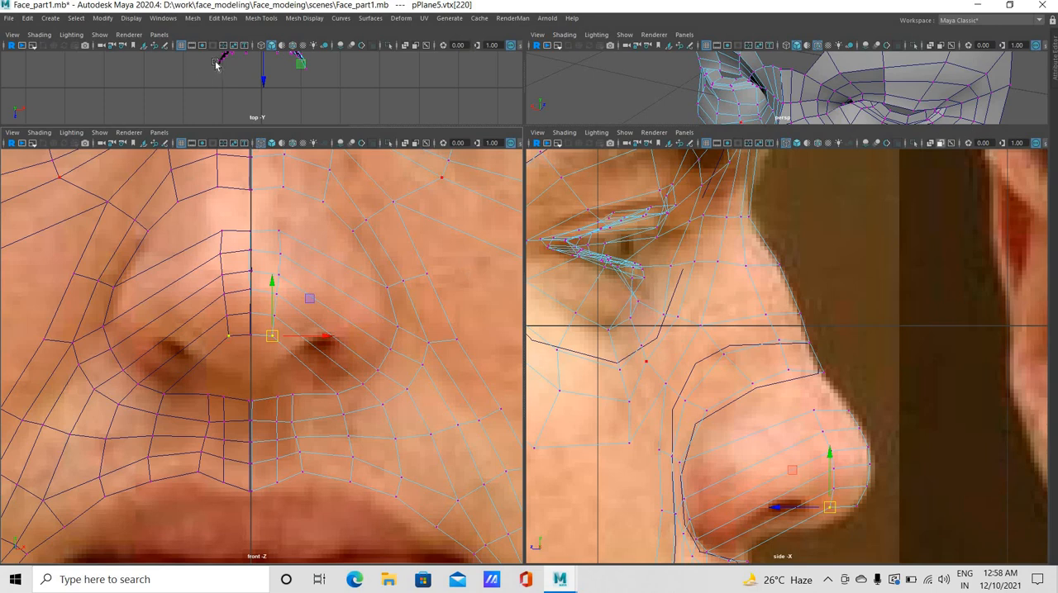
click(260, 17)
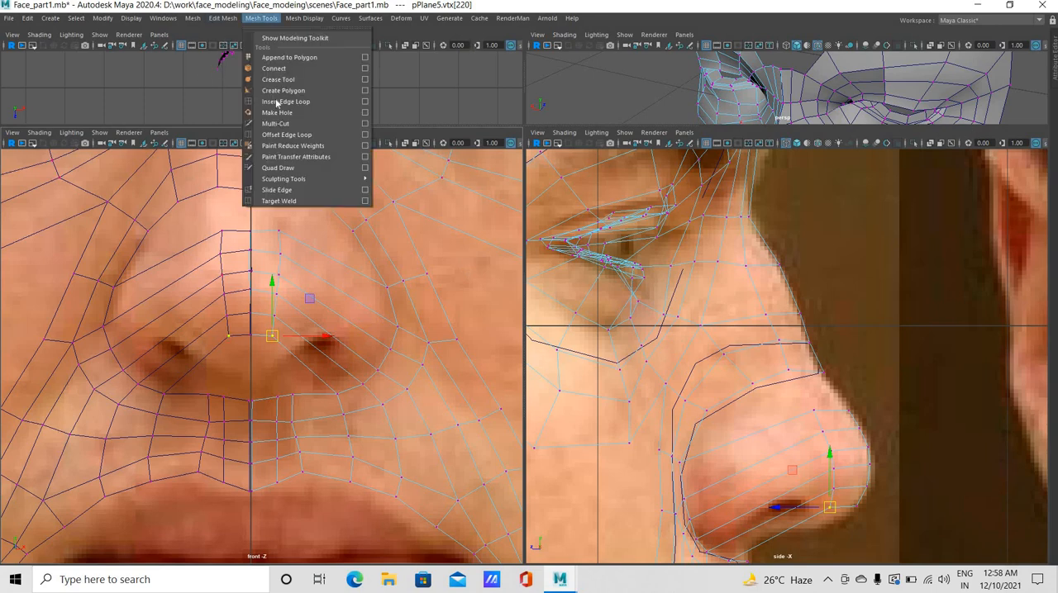
click(298, 99)
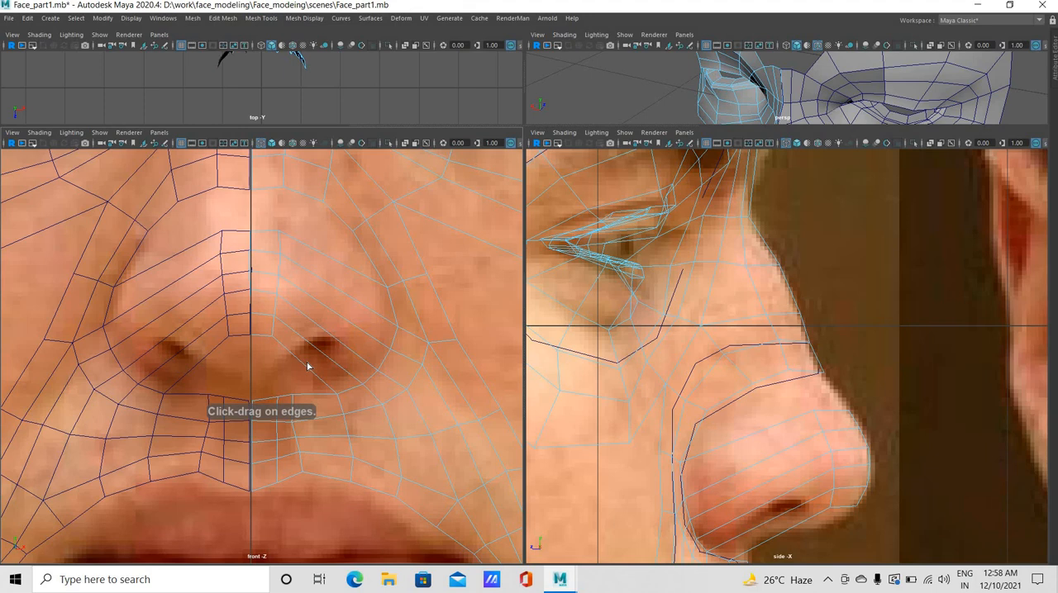
click(126, 290)
key(w)
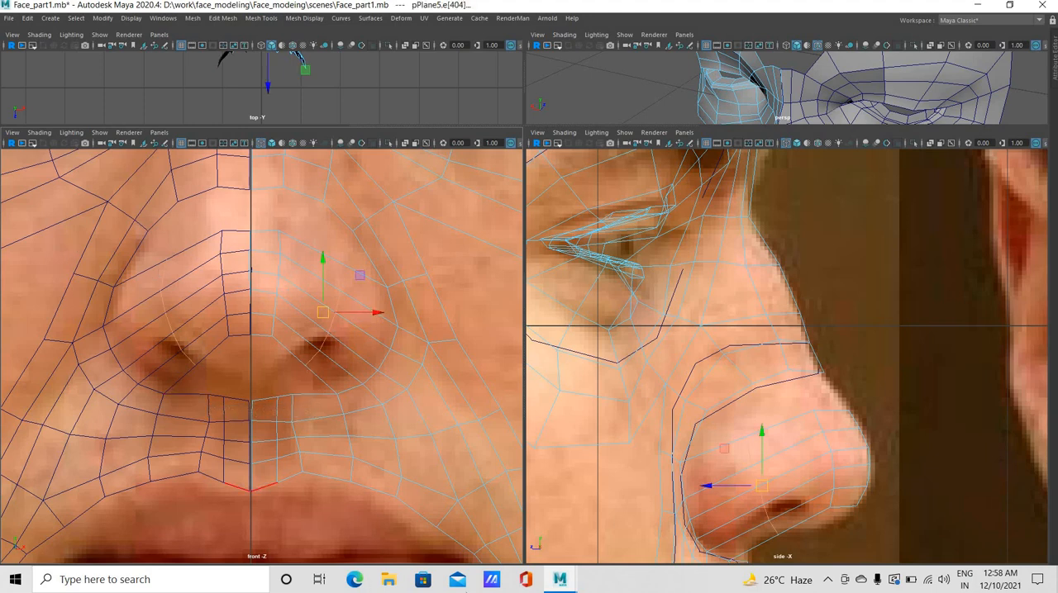
key(F8)
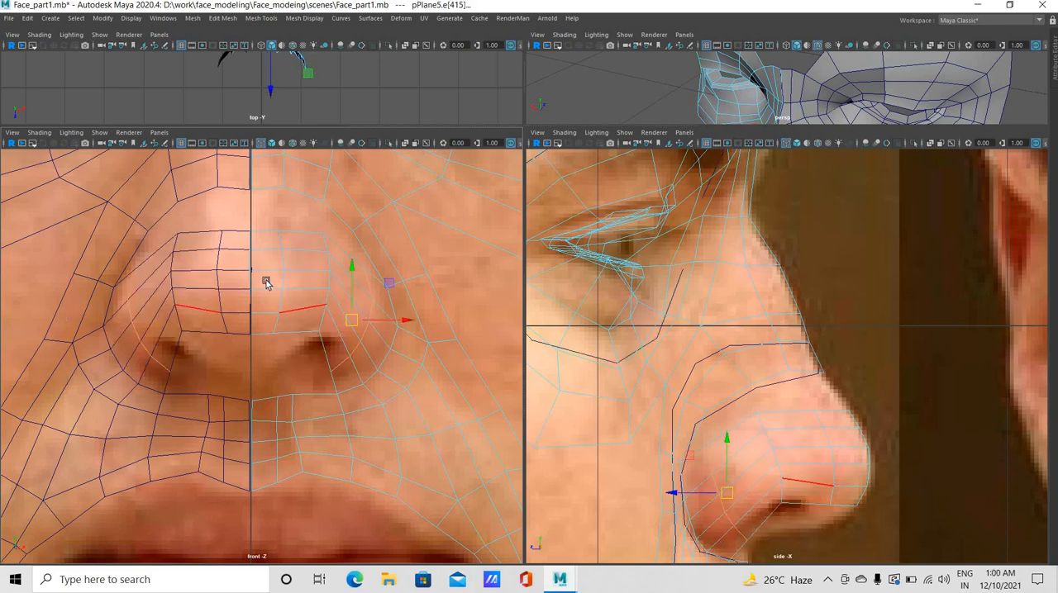
Move the vertices along the upper rim of the nostril in the front view so they follow the nostril opening in the photo
right_drag(314, 276, 316, 310)
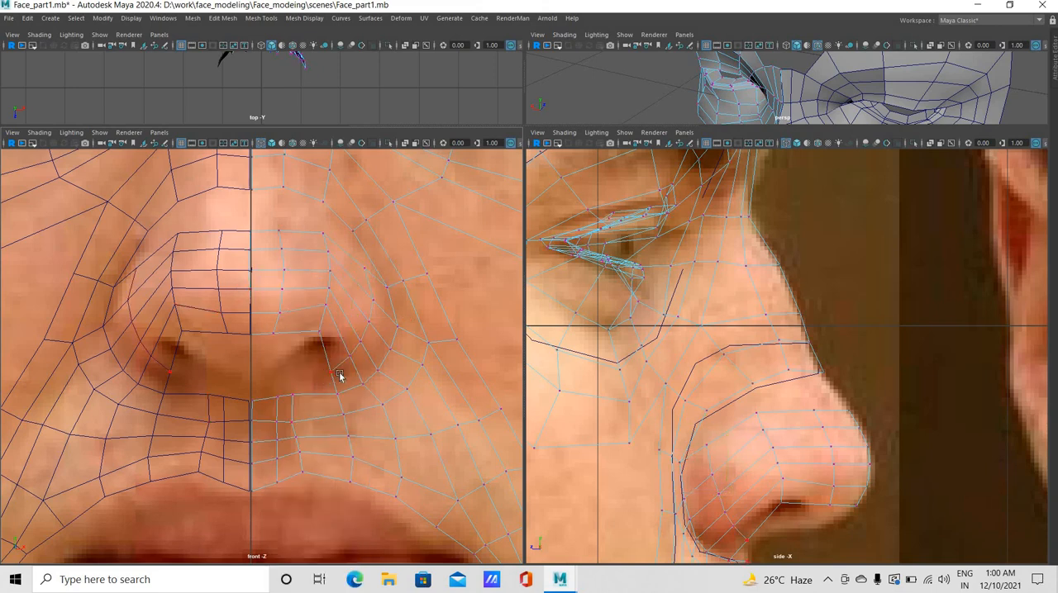
click(343, 354)
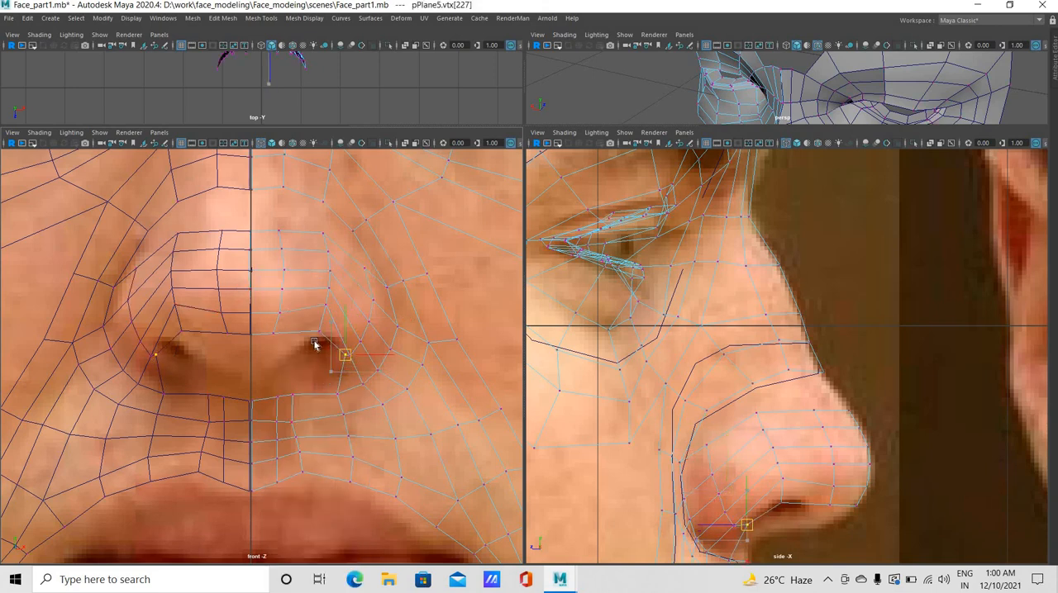
click(318, 332)
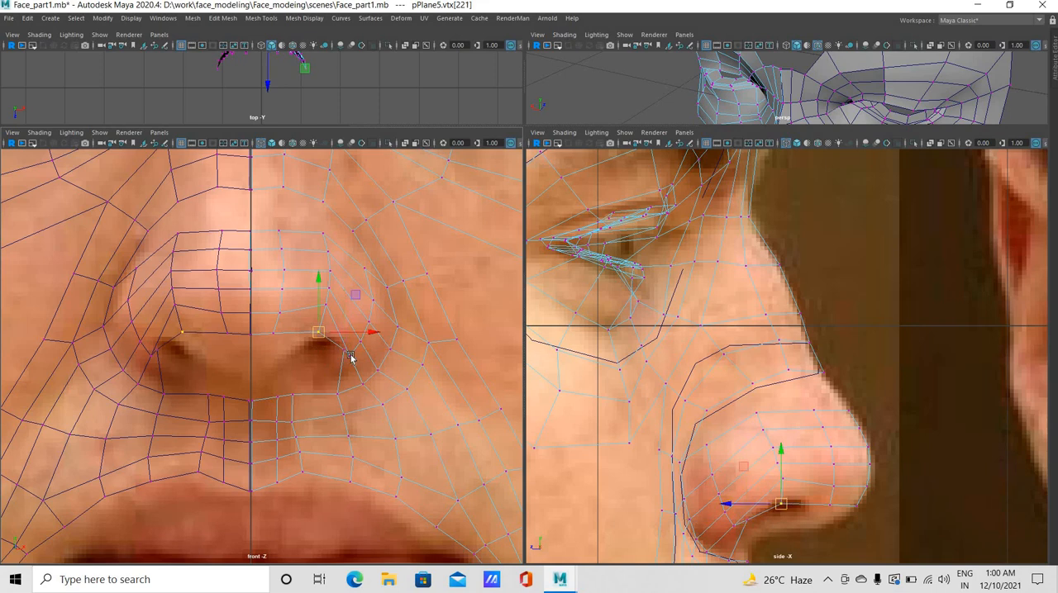
click(345, 356)
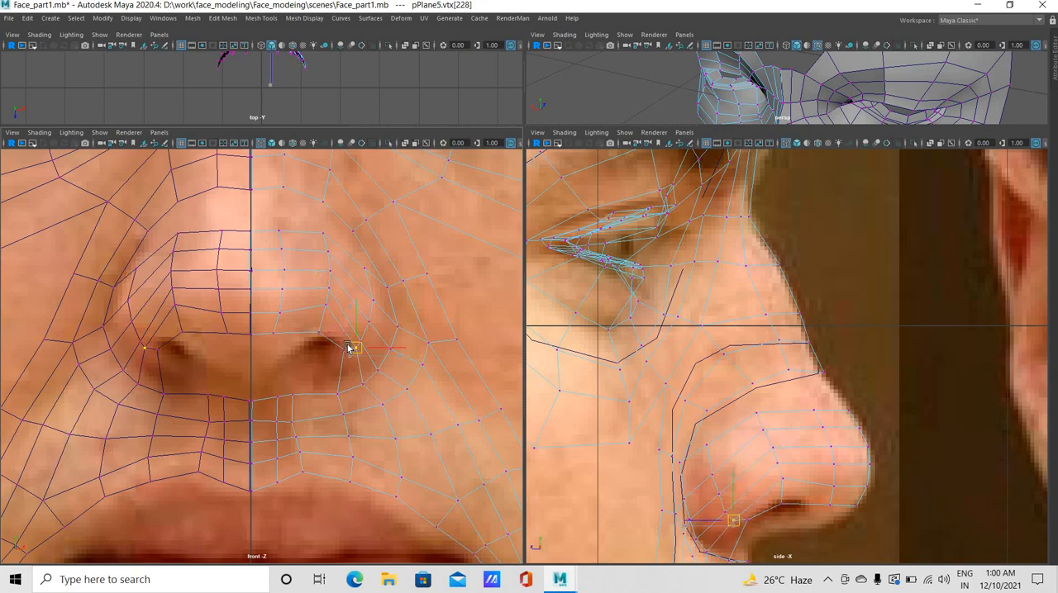
click(344, 354)
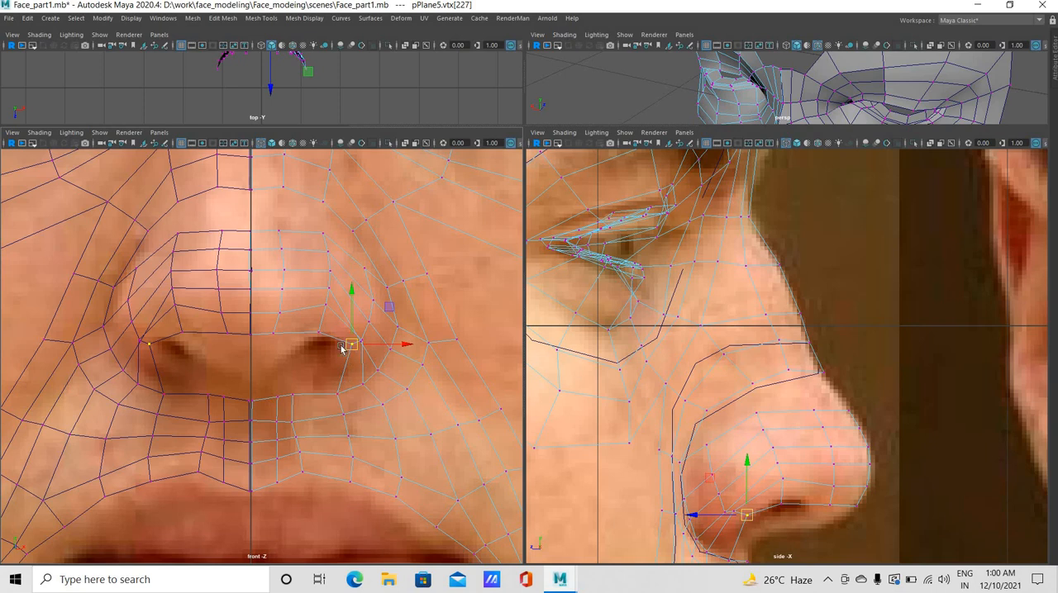
drag(351, 344, 306, 392)
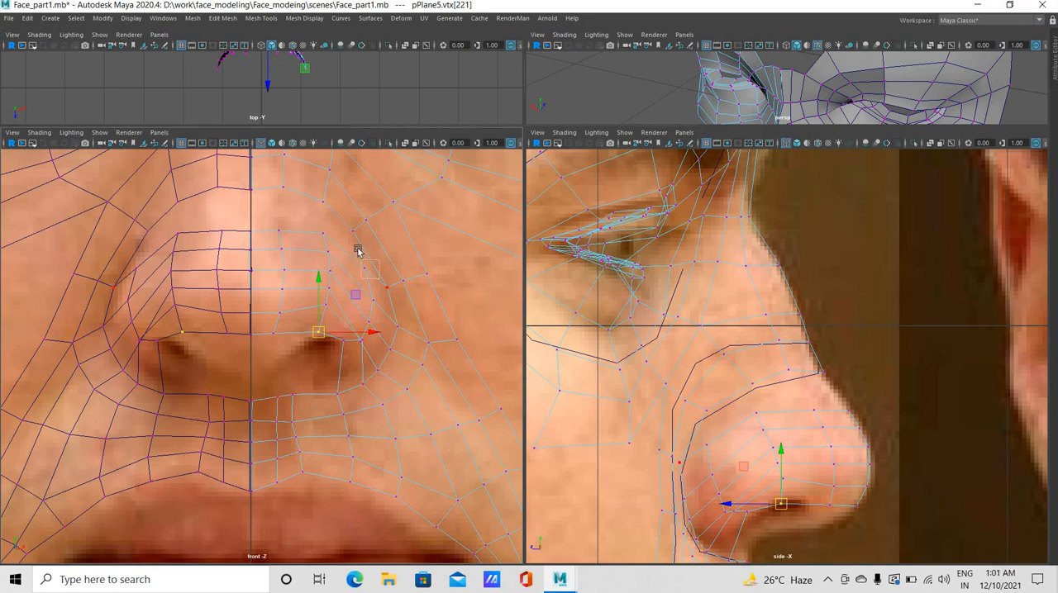
Reposition the loop vertices down the outer side of the nostril wing in the front view to round its contour
drag(358, 250, 358, 249)
drag(364, 271, 349, 243)
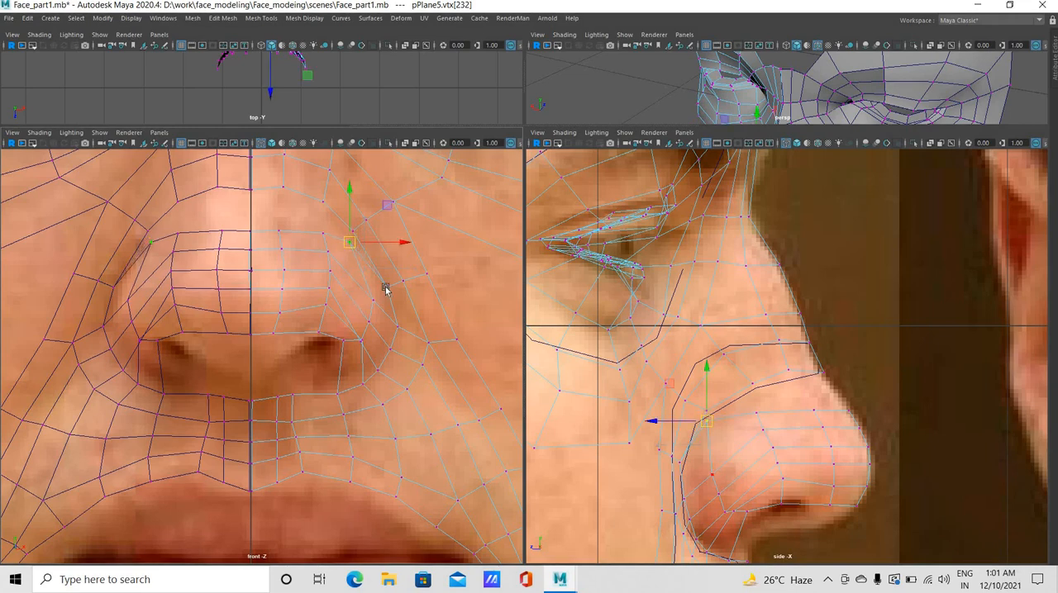
click(364, 278)
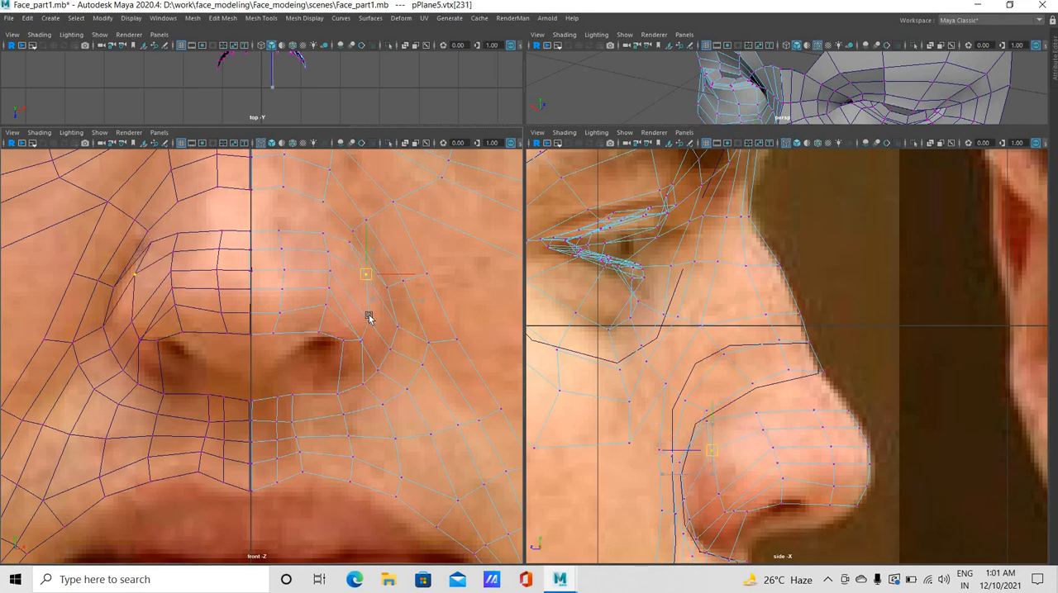
drag(371, 303, 370, 295)
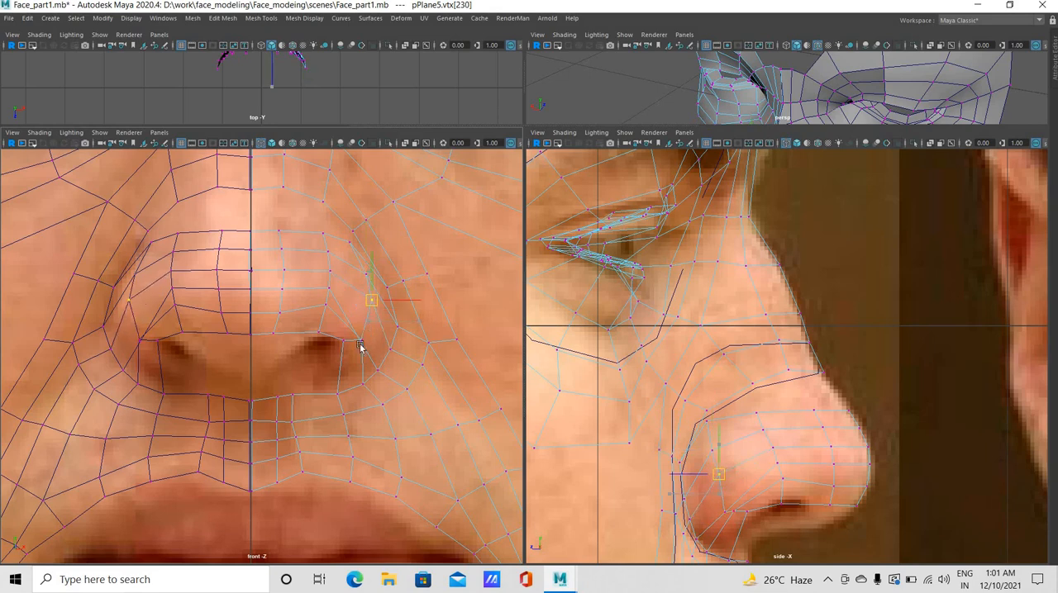
mouse_move(369, 331)
mouse_down()
mouse_move(365, 349)
mouse_move(364, 327)
mouse_move(356, 336)
mouse_move(370, 319)
mouse_move(354, 344)
mouse_up()
click(359, 342)
click(369, 326)
Adjust the vertices at the base of the nostril wing and the outer nostril corner in the front view
middle_drag(355, 357, 363, 384)
click(365, 386)
click(334, 387)
click(341, 348)
click(361, 381)
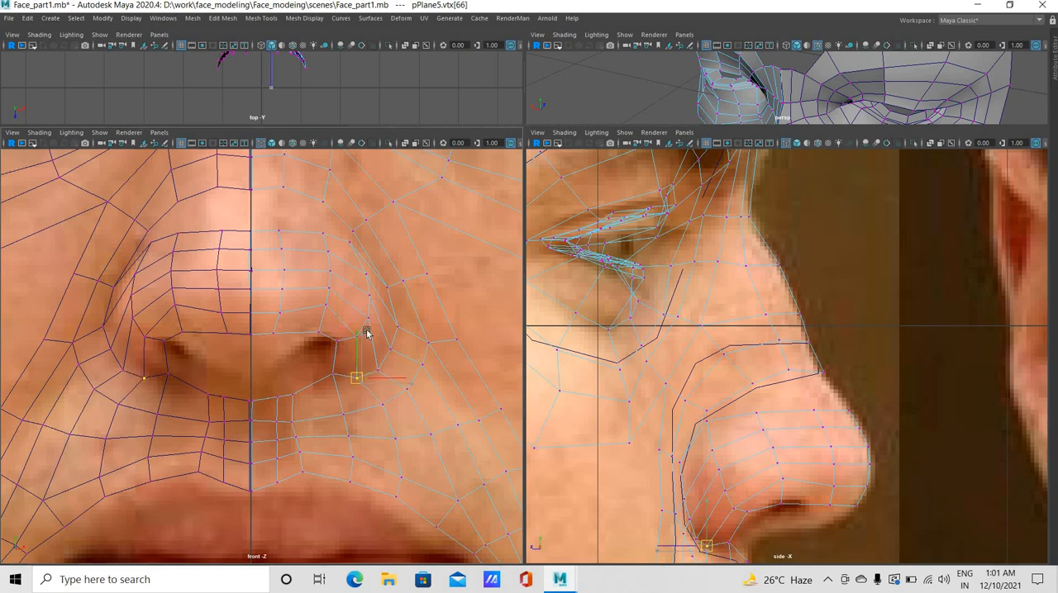
click(354, 339)
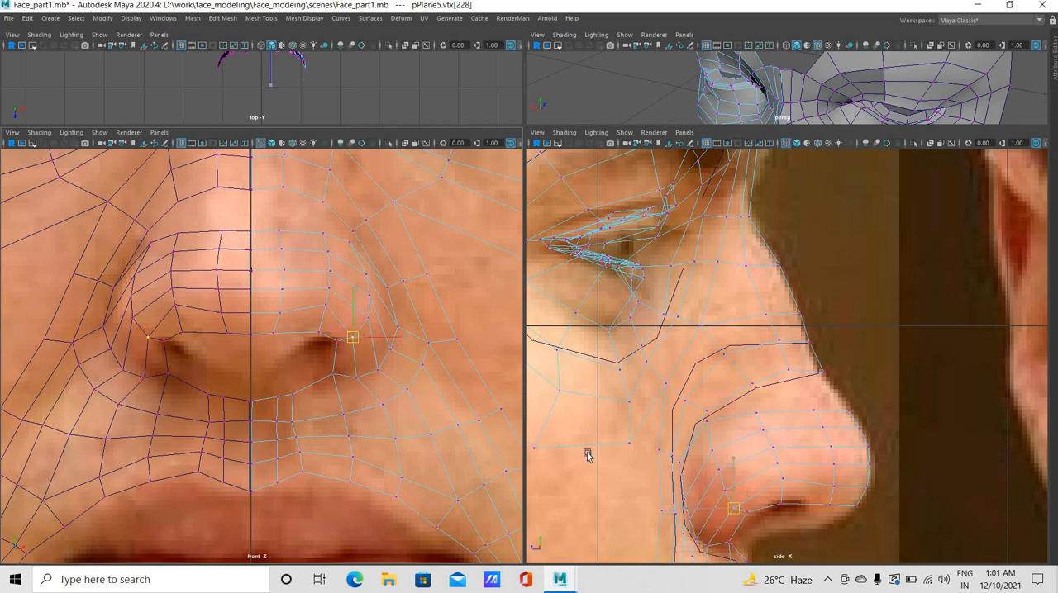
Shape the upper nostril rim and the loop vertices between the nose ball and the wing in the side view
click(757, 511)
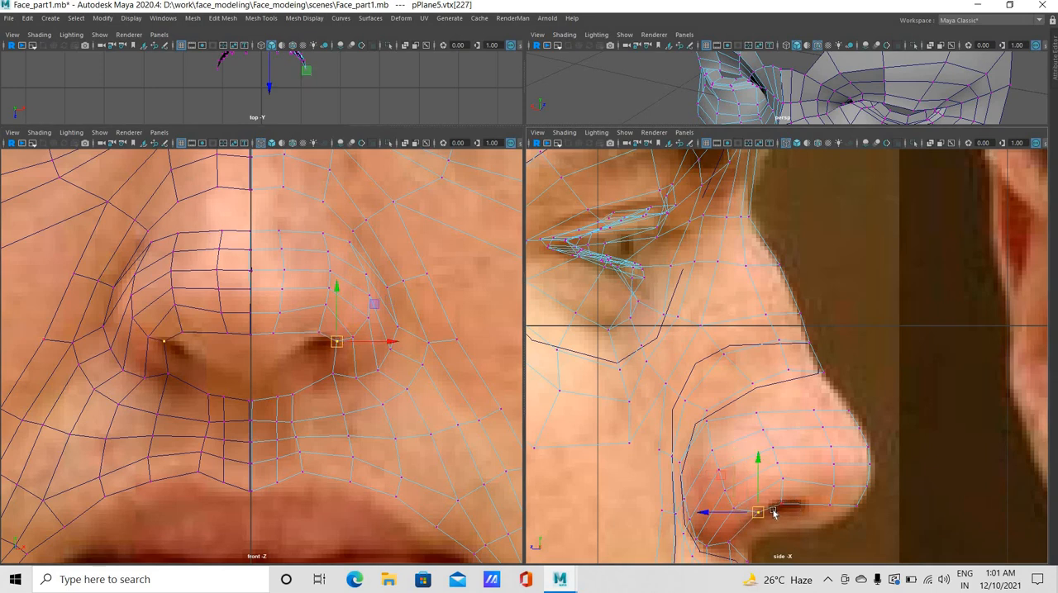
click(792, 498)
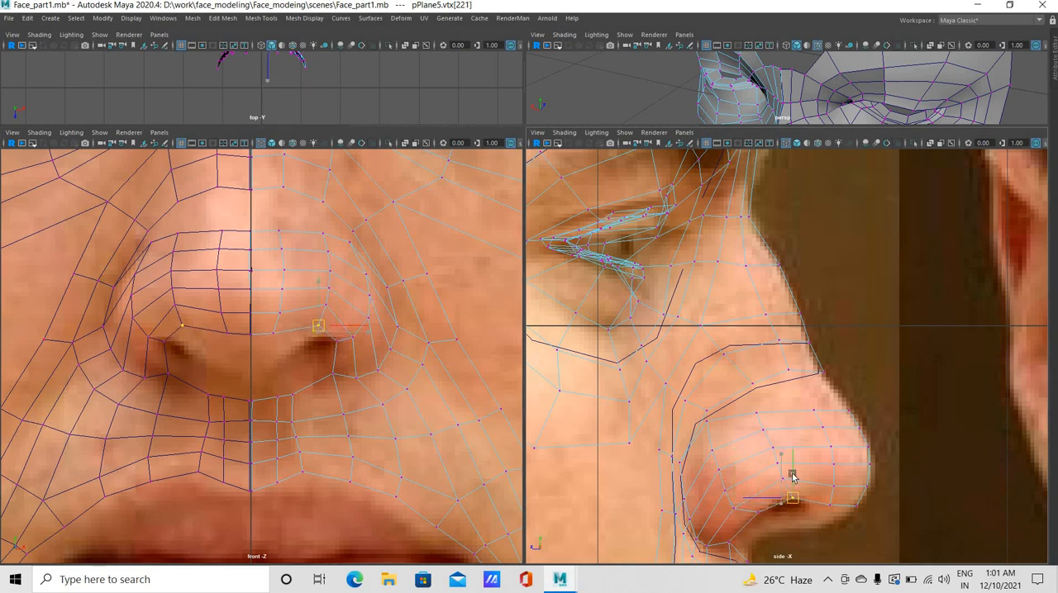
click(782, 476)
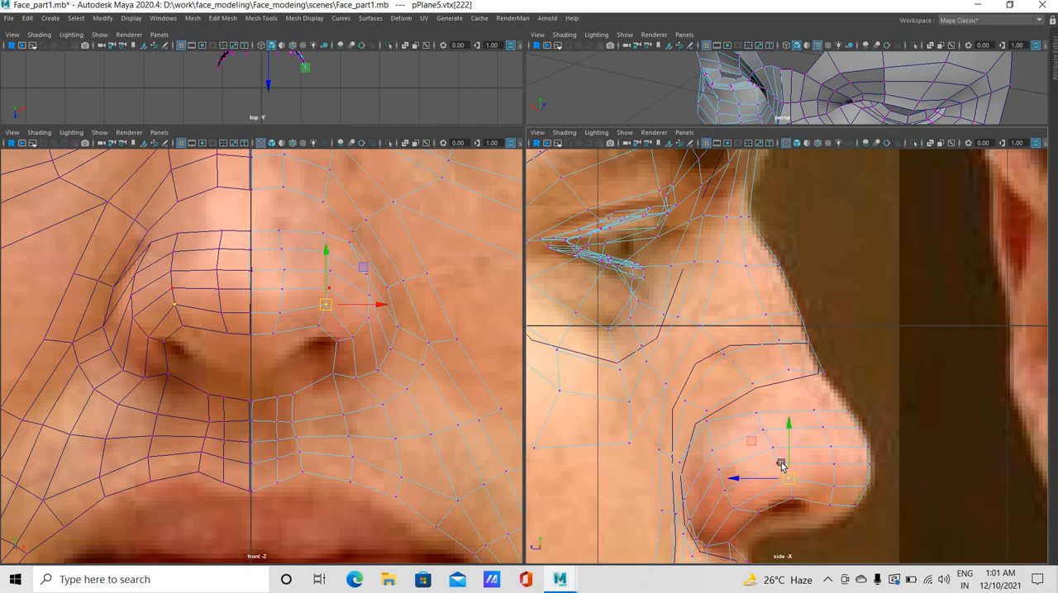
click(771, 454)
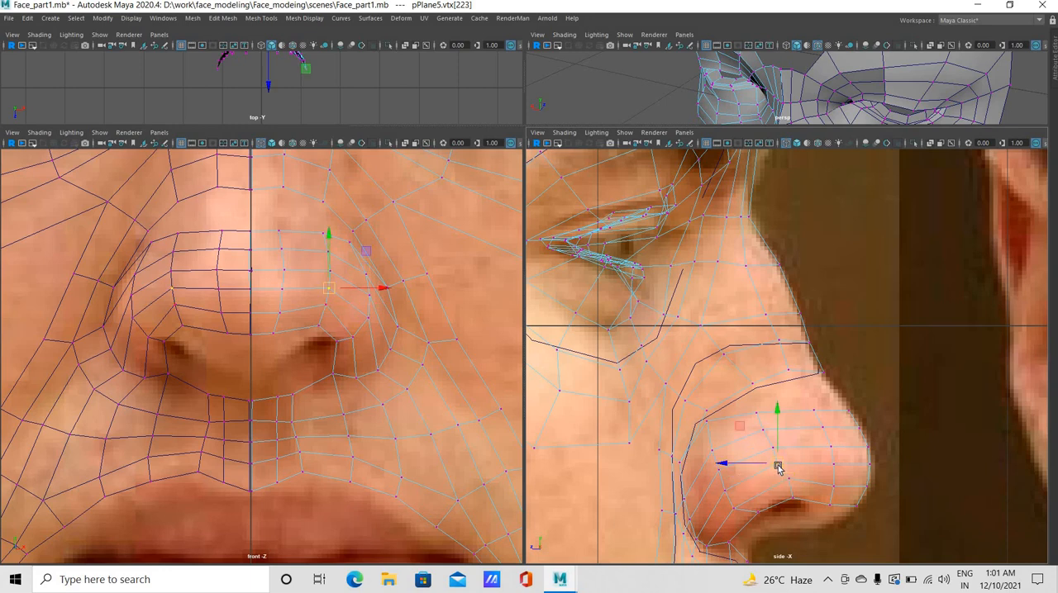
click(771, 452)
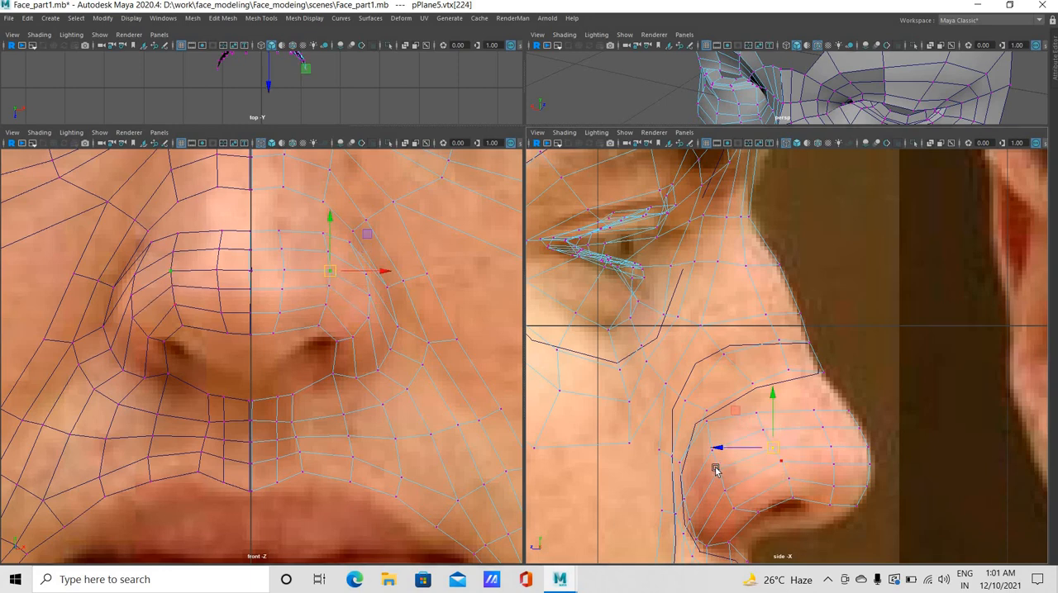
click(716, 449)
drag(716, 451, 708, 461)
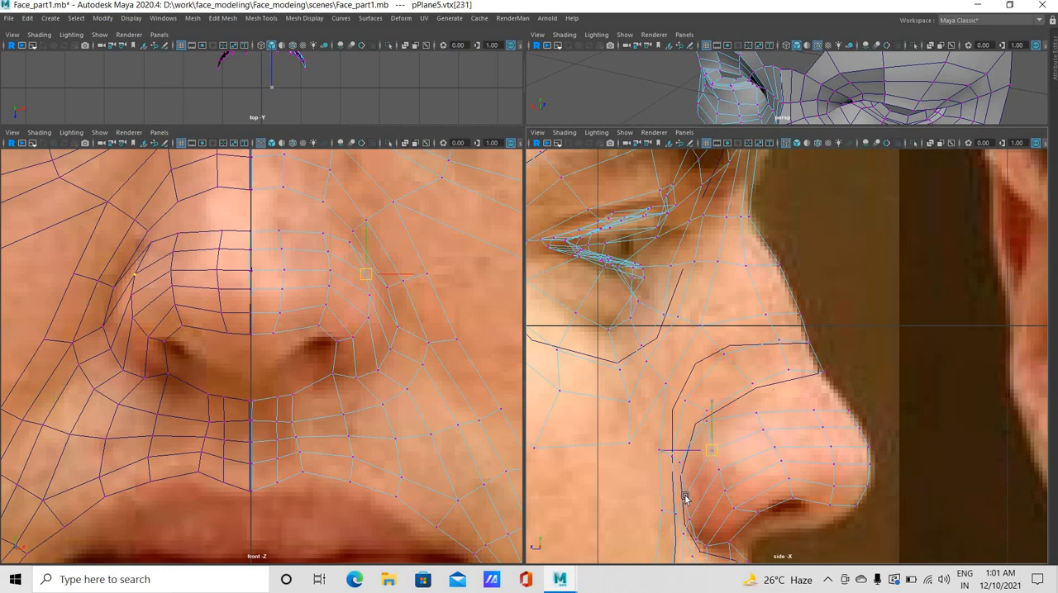
Raise the crease vertices behind the nostril wing and the neighbouring cheek vertices in the side view to even out their spacing
middle_drag(689, 509, 685, 504)
click(684, 501)
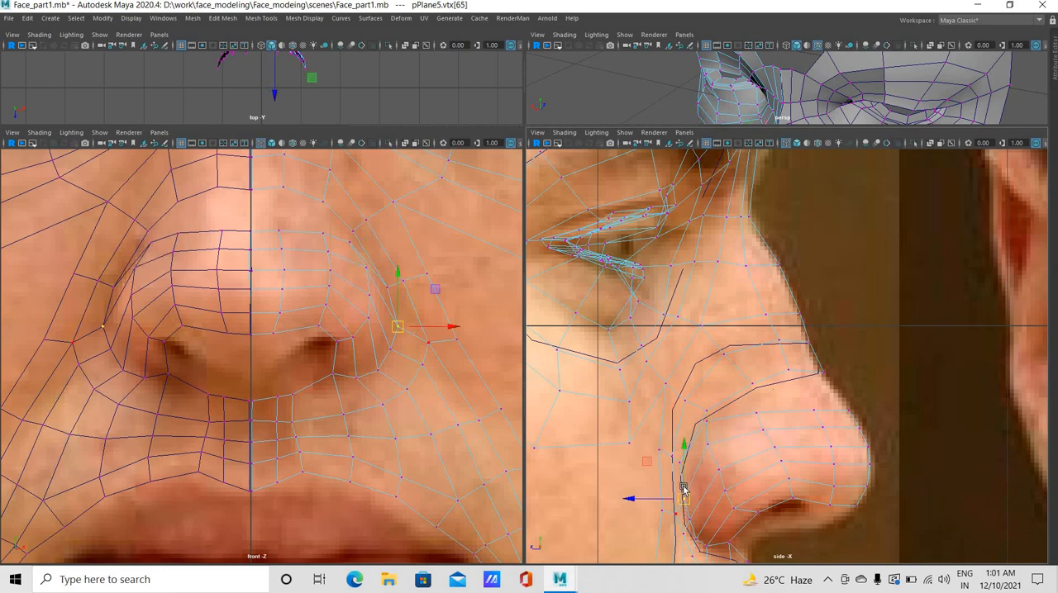
drag(683, 499, 682, 483)
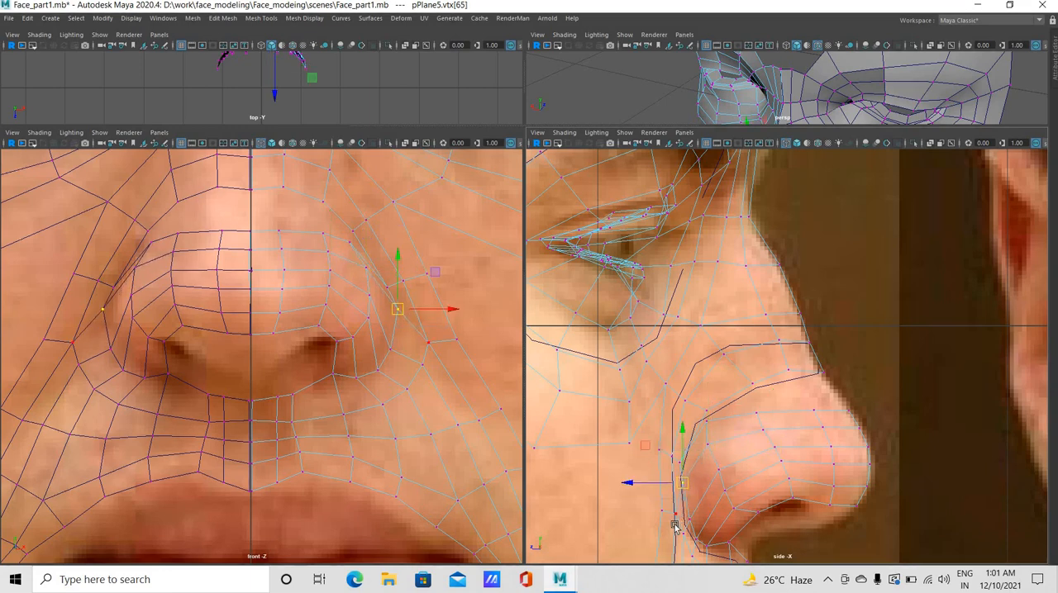
click(675, 514)
drag(673, 502, 674, 484)
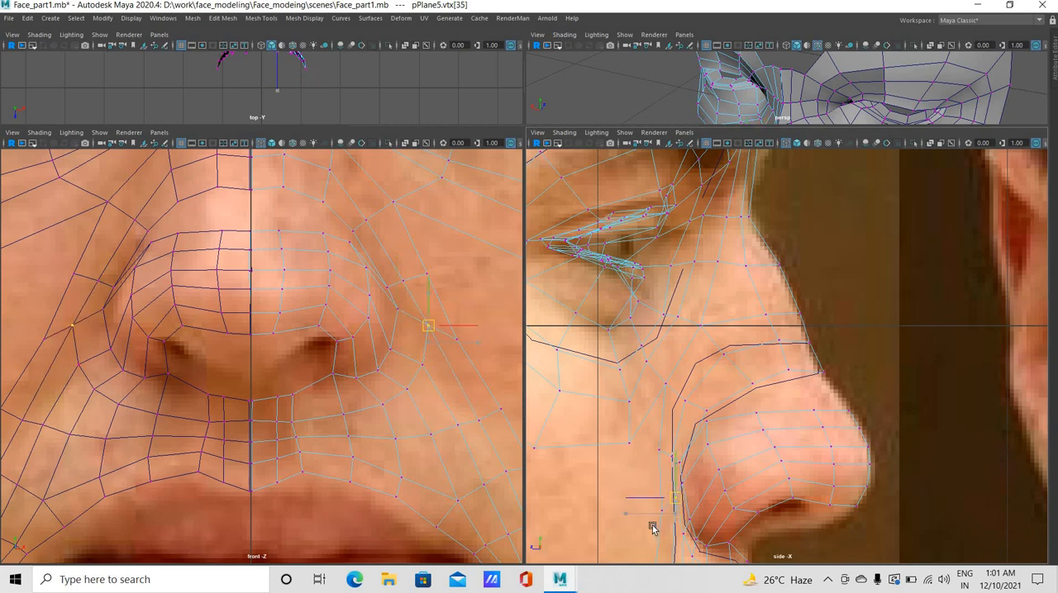
click(653, 504)
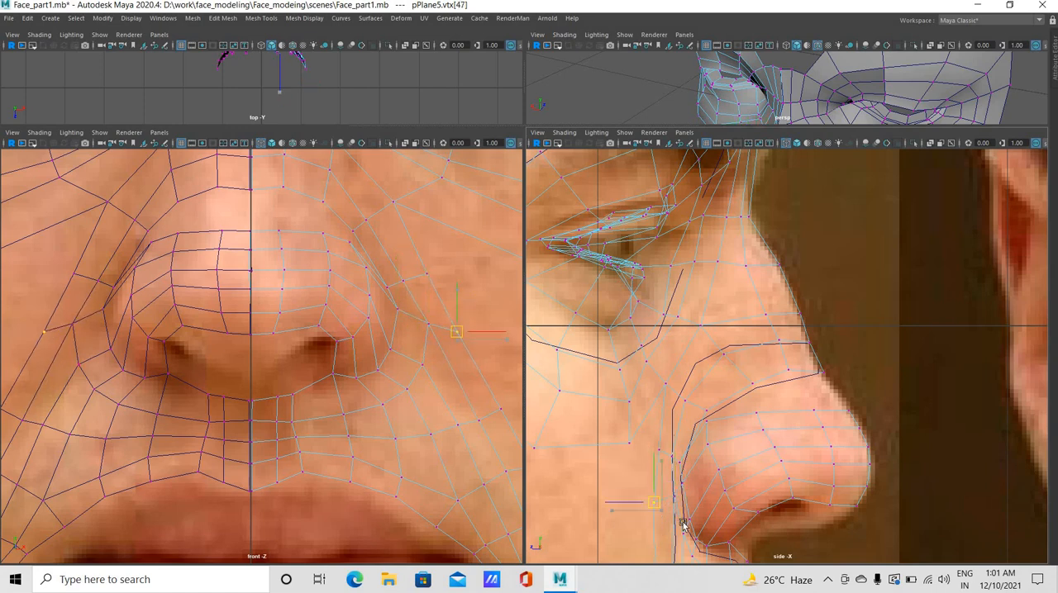
click(687, 511)
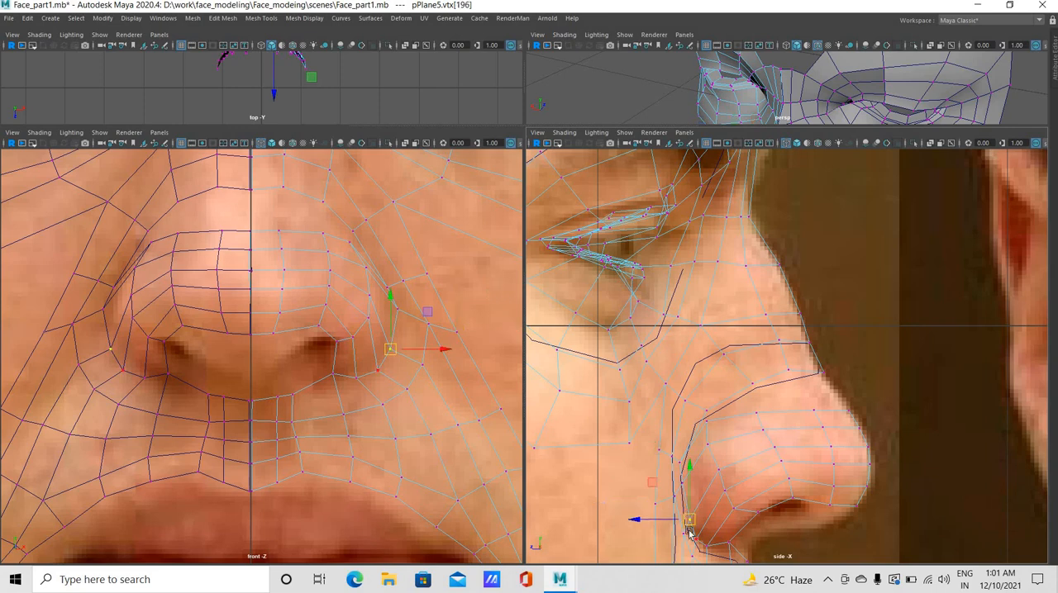
Move the two middle loop vertices on the nostril wing slightly up in the side view
click(715, 480)
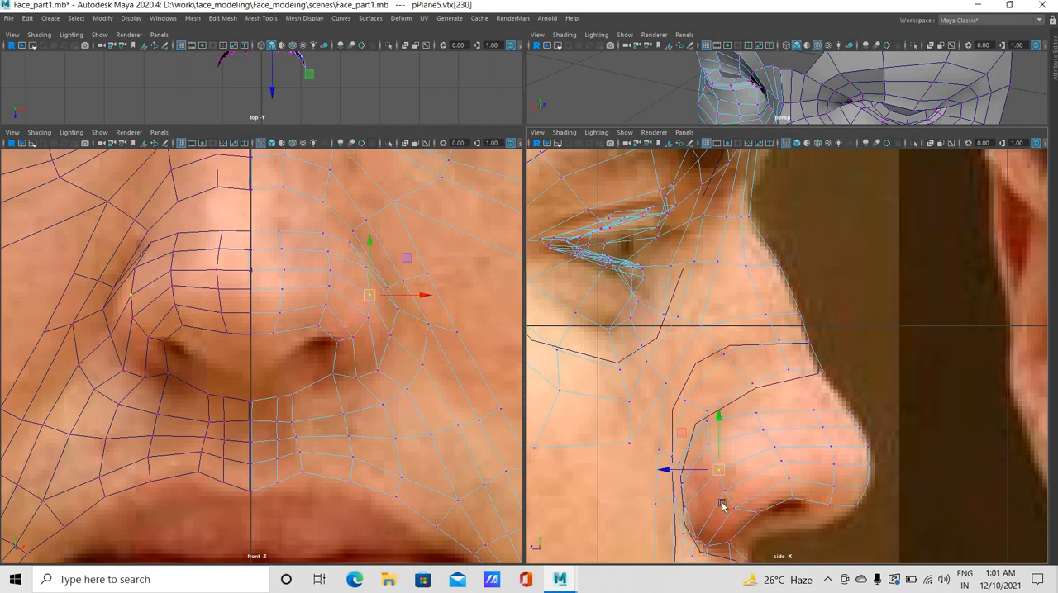
click(717, 494)
drag(717, 494, 709, 496)
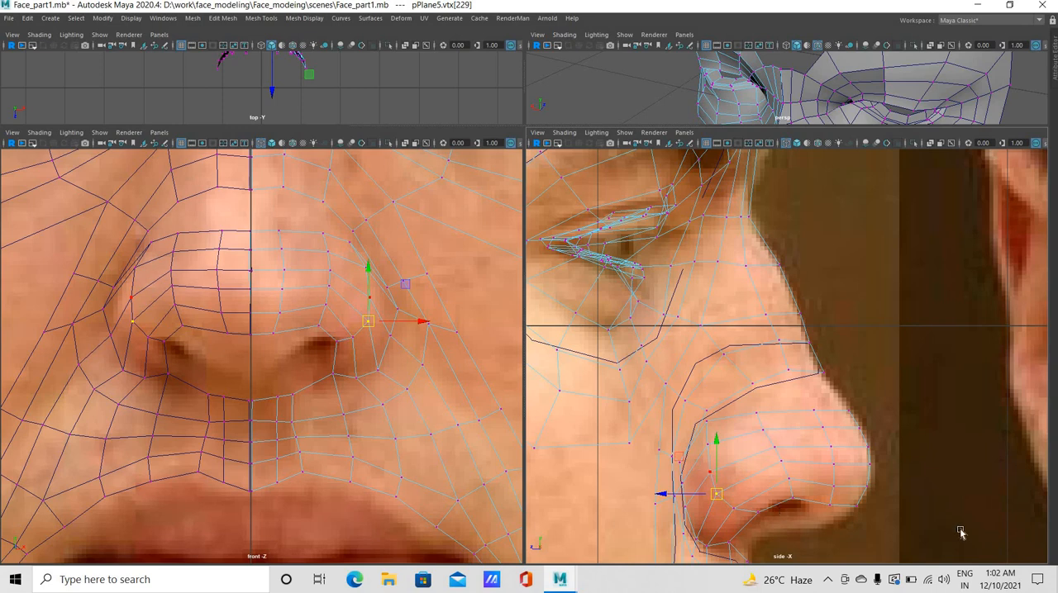
Switch the face mesh from vertex to edge selection
right_click(278, 224)
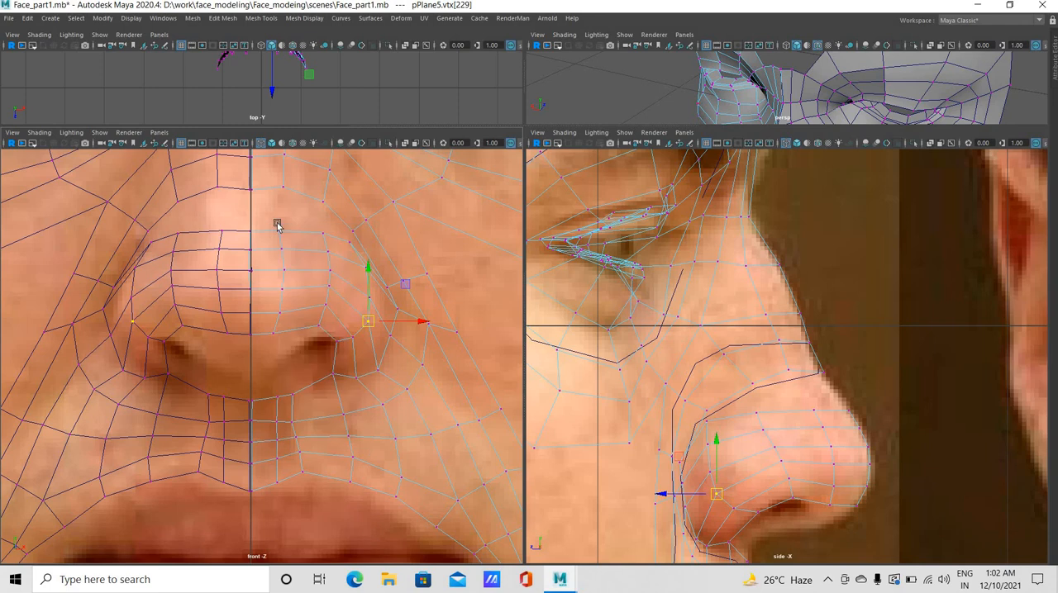
right_click(276, 234)
right_click(276, 232)
right_click(280, 227)
click(281, 219)
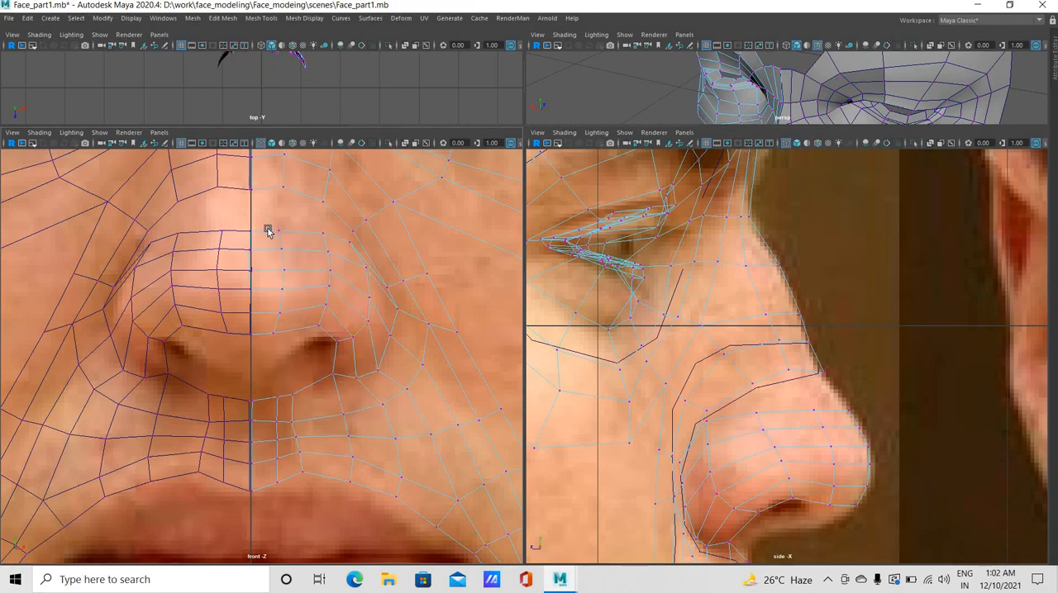
right_click(267, 231)
click(265, 232)
right_click(260, 229)
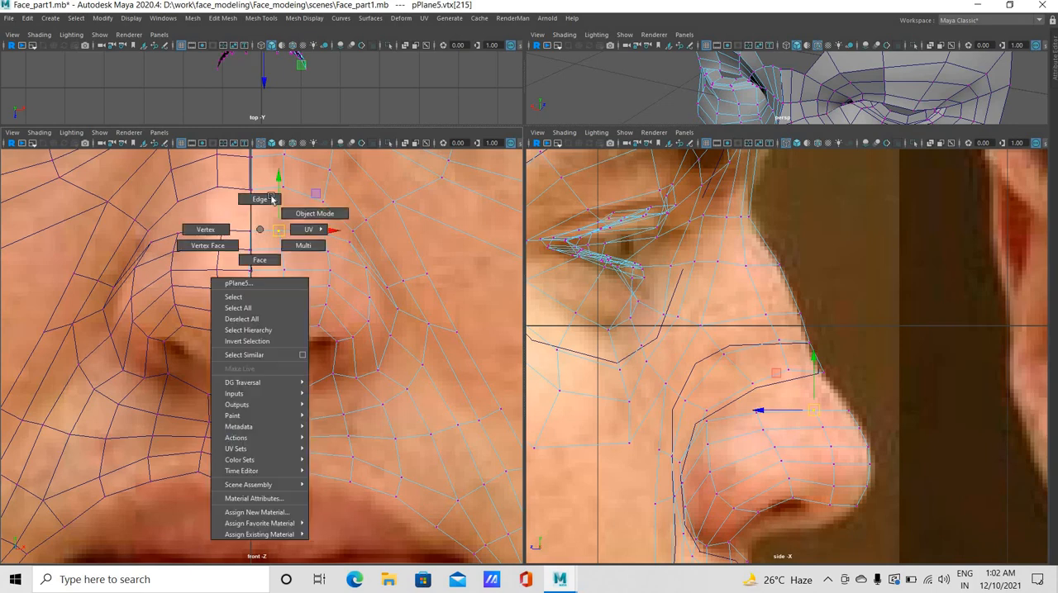
click(271, 199)
Select the facing border edges of the nose ball, nostril wing and nose bridge and try to bridge them together
click(267, 235)
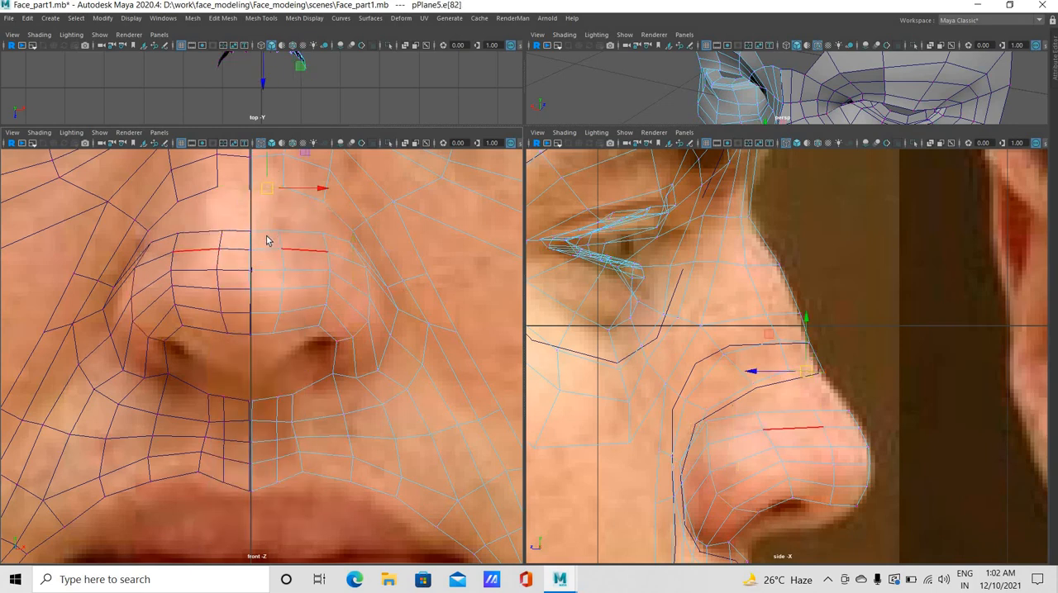
click(266, 229)
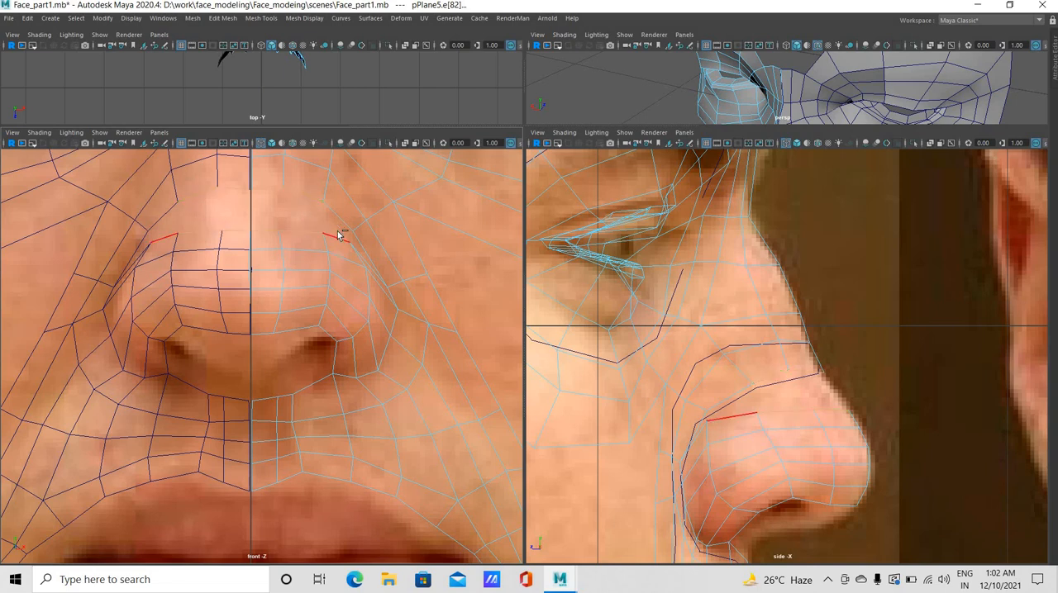
click(222, 18)
click(223, 19)
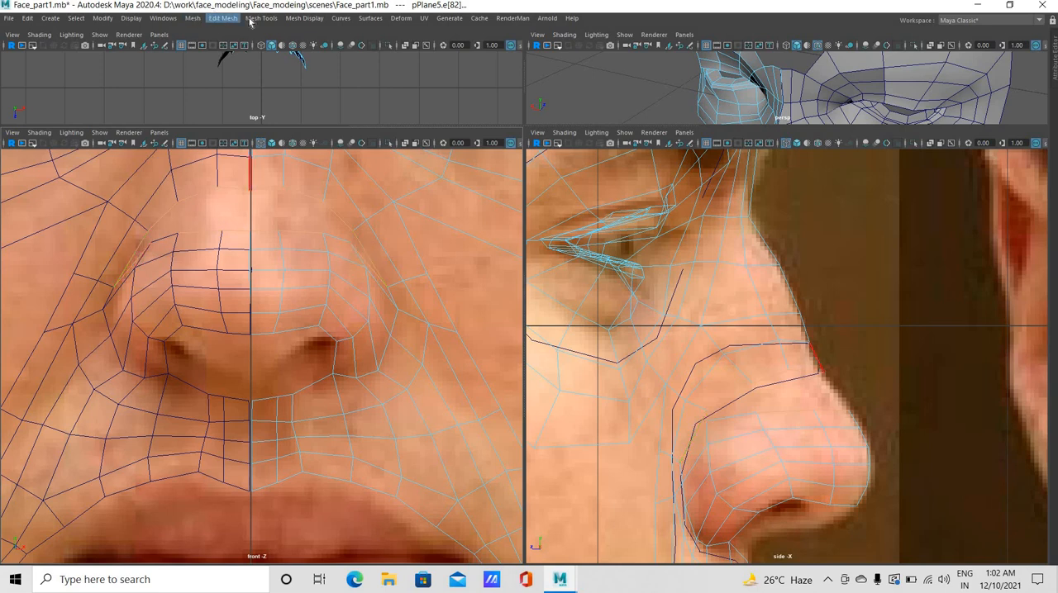
click(223, 18)
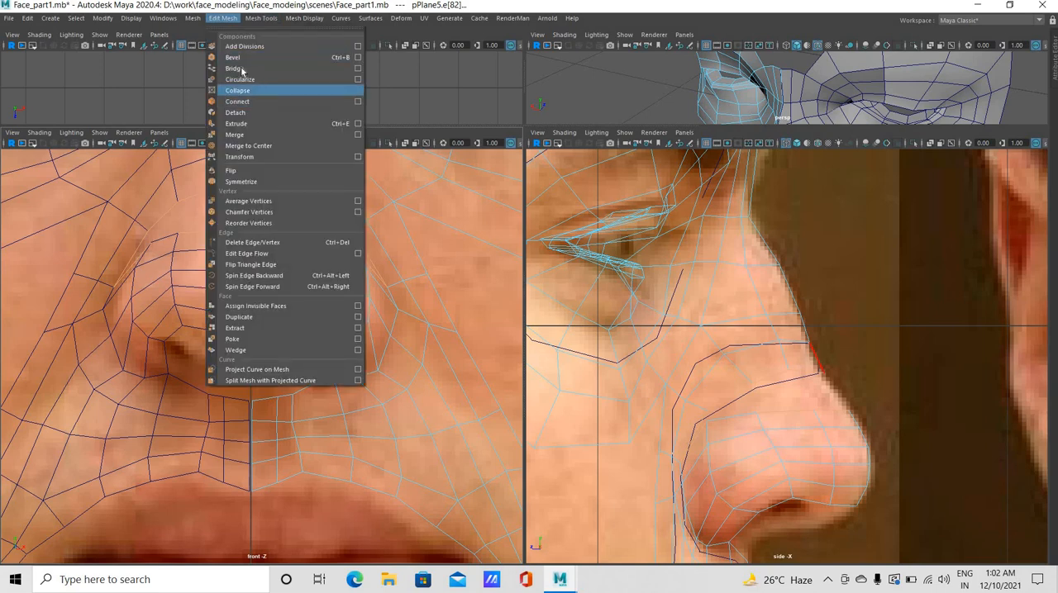
click(241, 71)
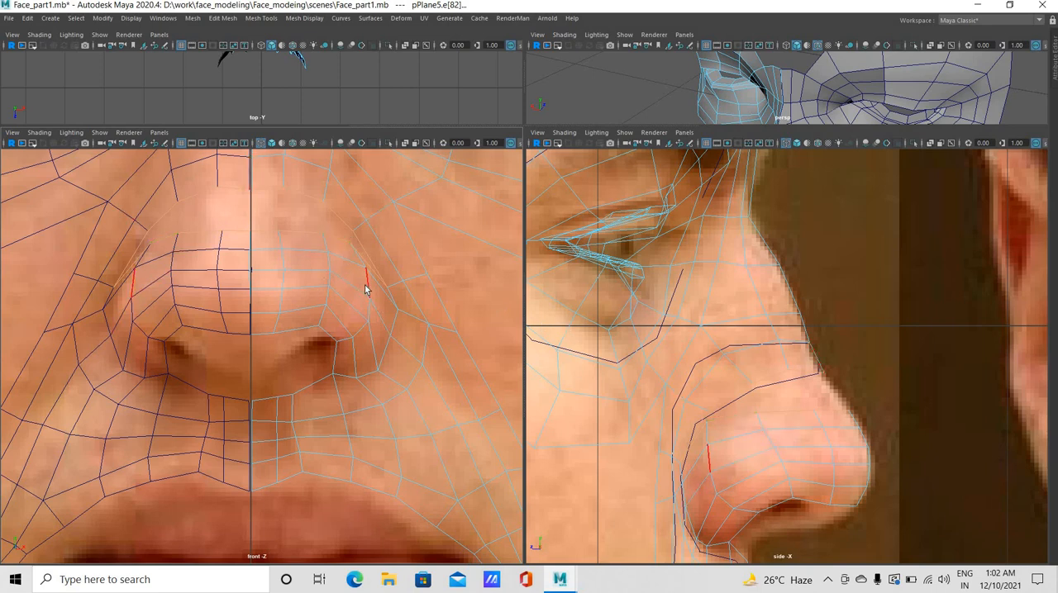
Bridge the facing edges of the nose ball and nose bridge pair by pair, from the centre line out to the nostril wing
click(265, 230)
key(g)
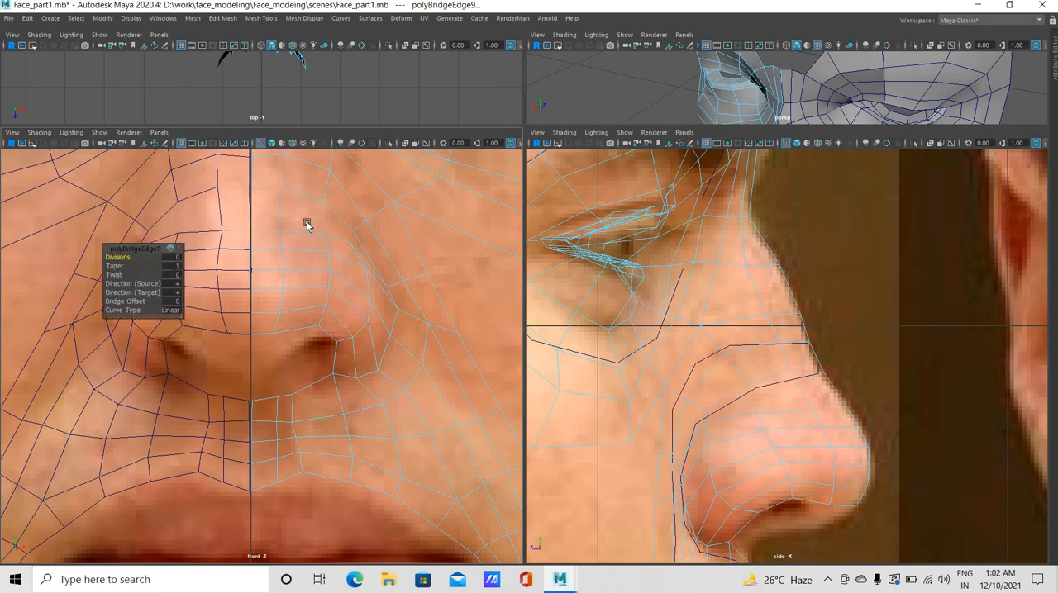
key(ctrl+z)
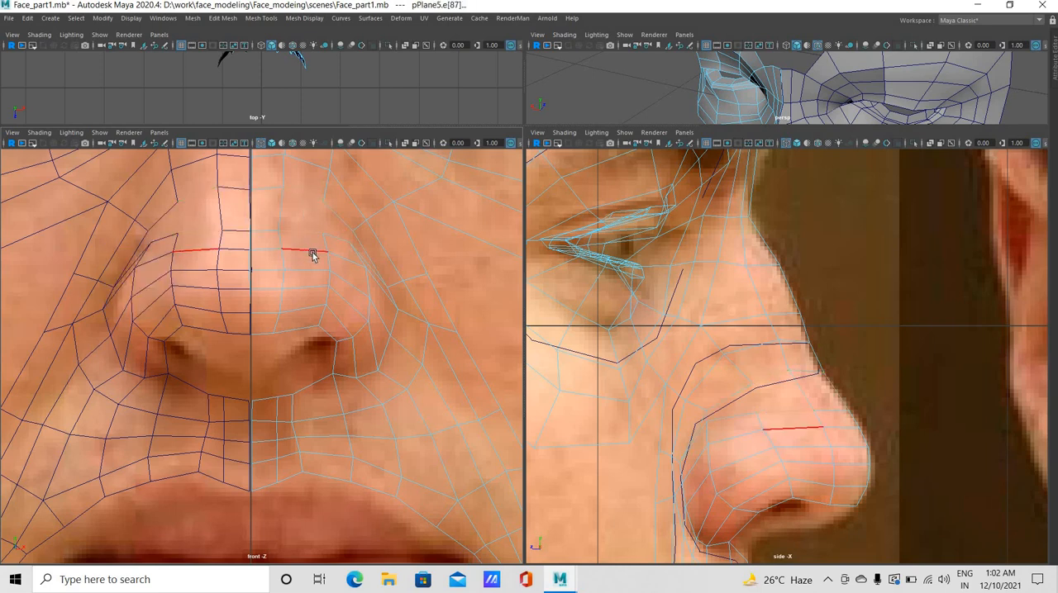
key(g)
click(347, 233)
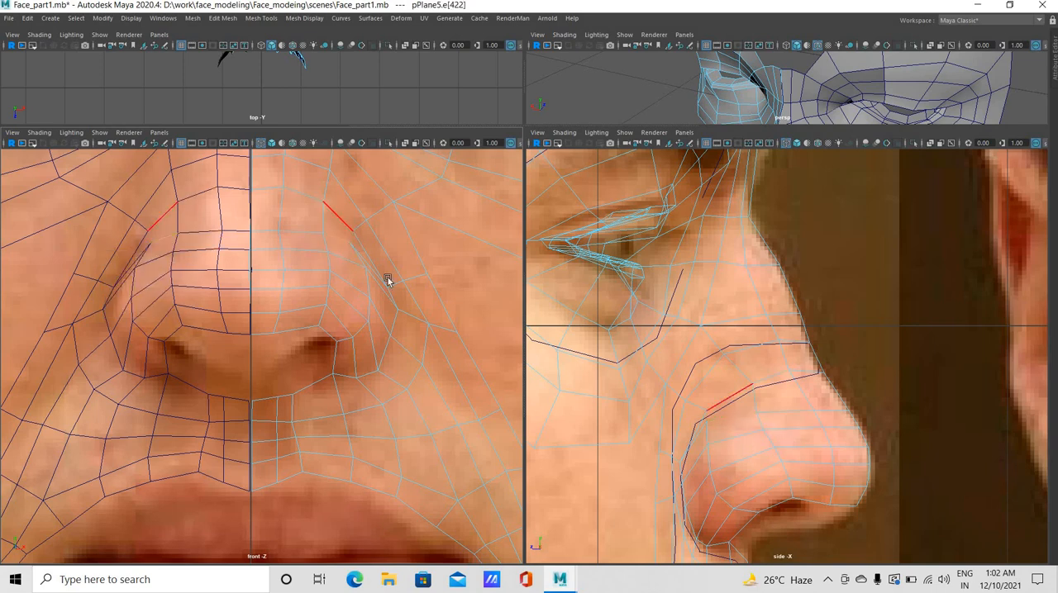
click(384, 280)
key(g)
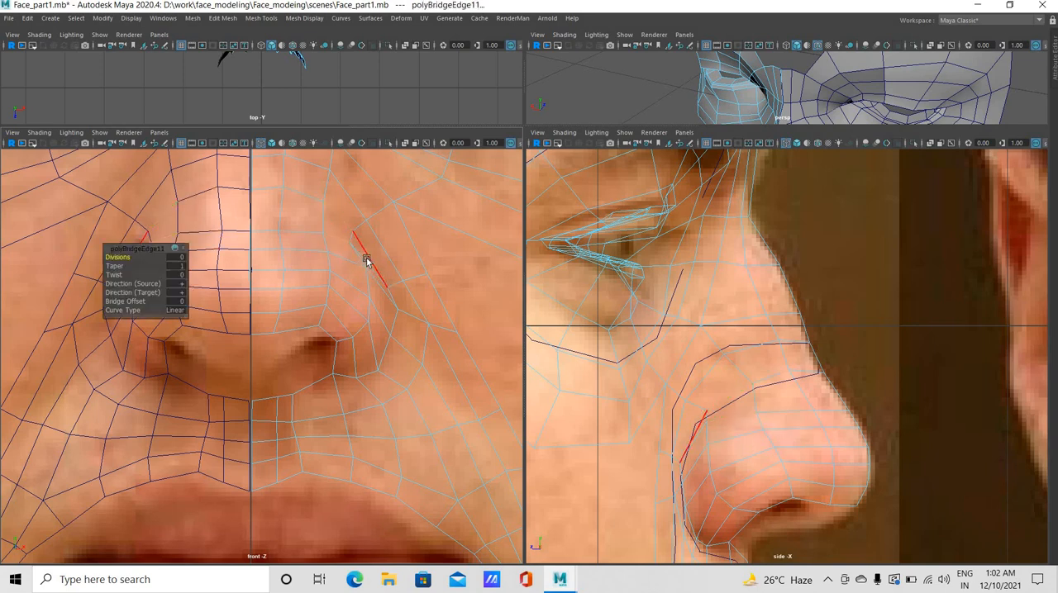
click(369, 252)
click(405, 286)
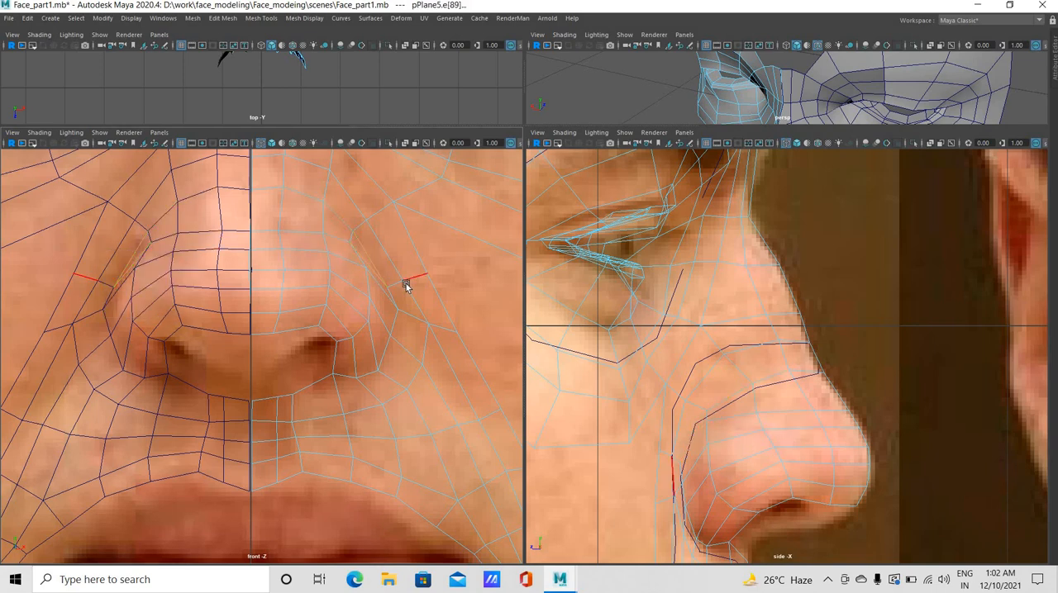
click(403, 284)
click(401, 282)
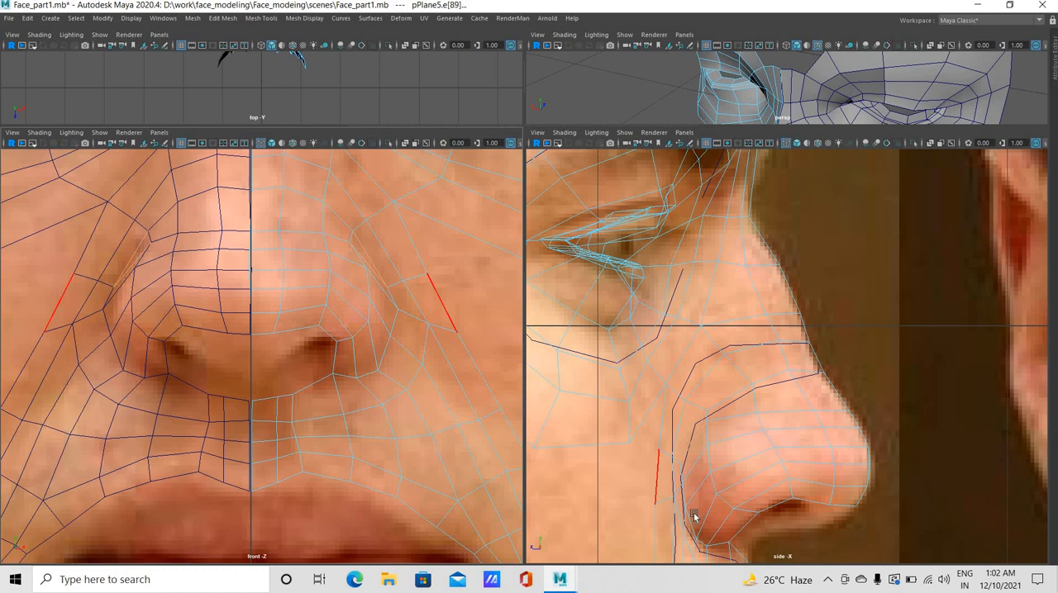
Switch to vertex selection and move the two crease vertices above and behind the nostril wing up and back in the side view
scroll(694, 515, up, 2)
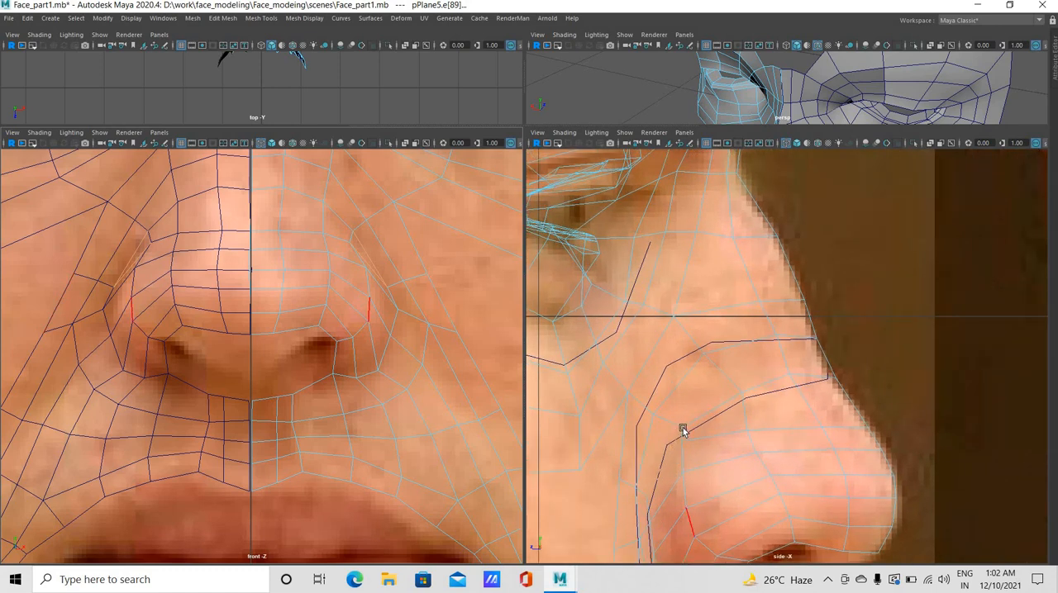
right_drag(675, 286, 632, 289)
click(682, 430)
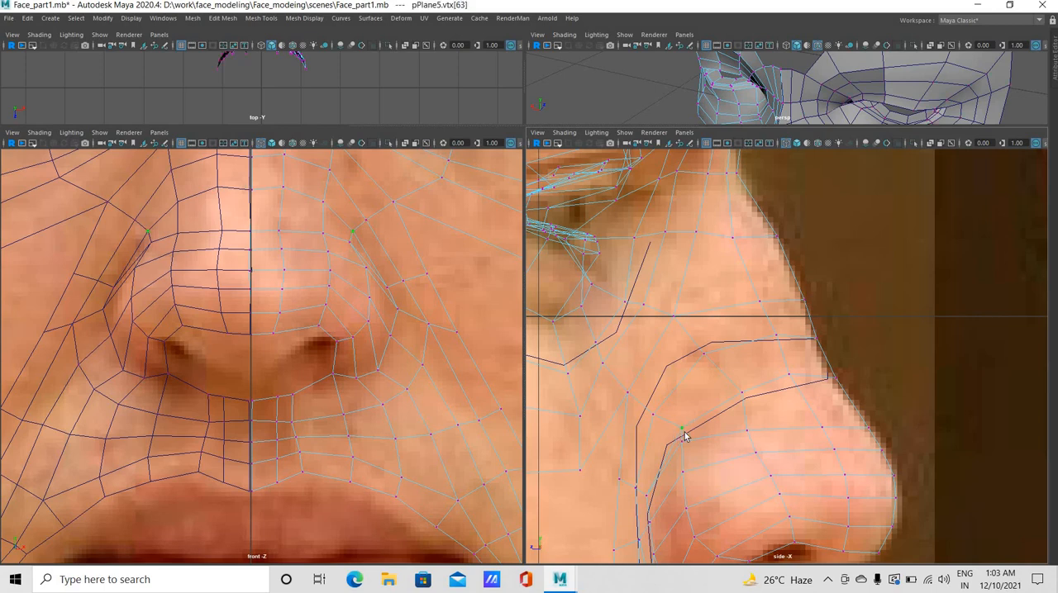
key(e)
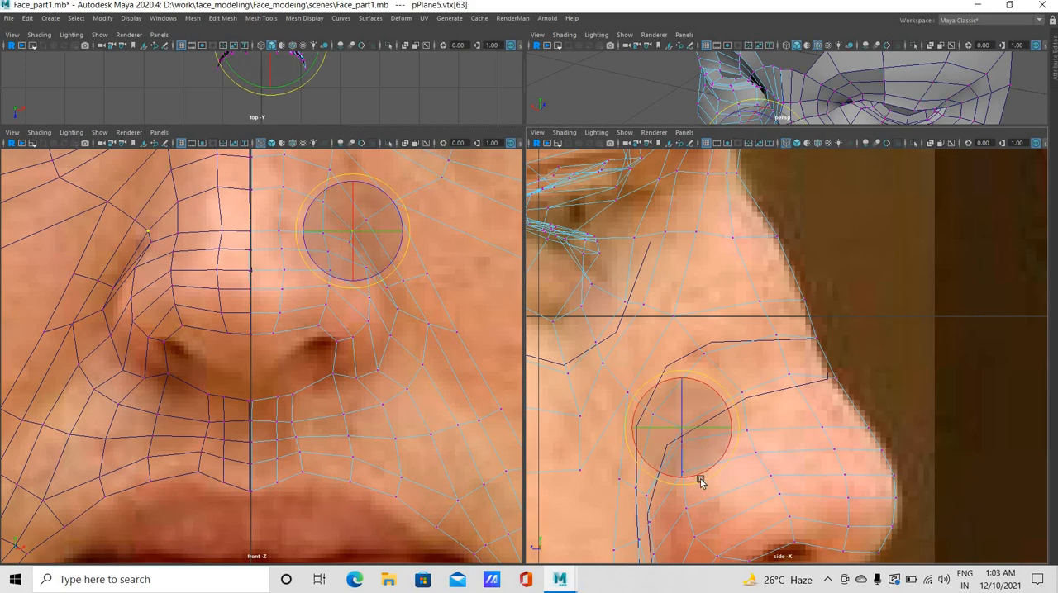
key(w)
drag(667, 424, 656, 420)
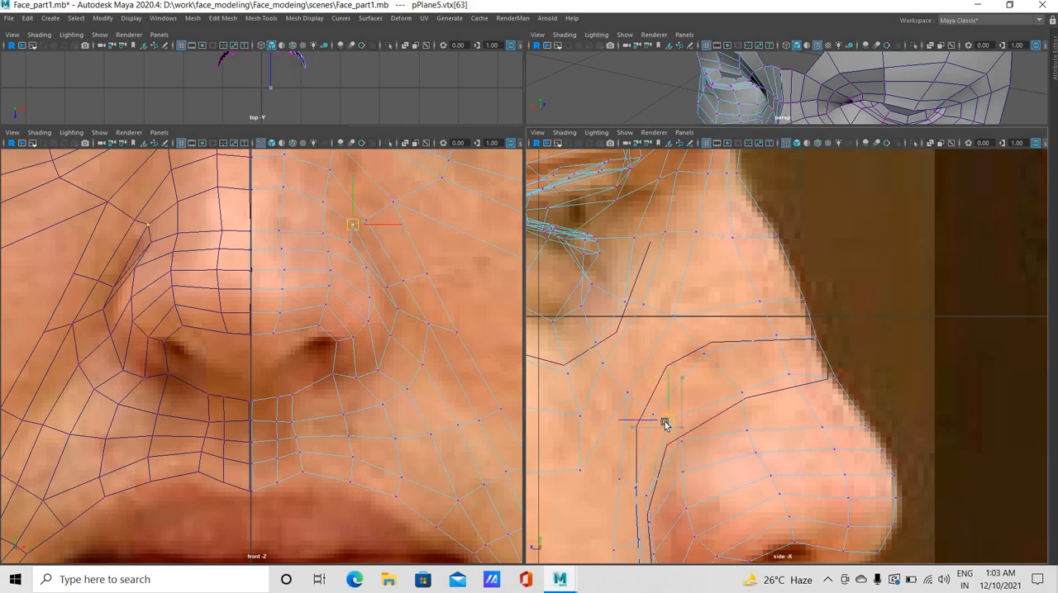
click(645, 492)
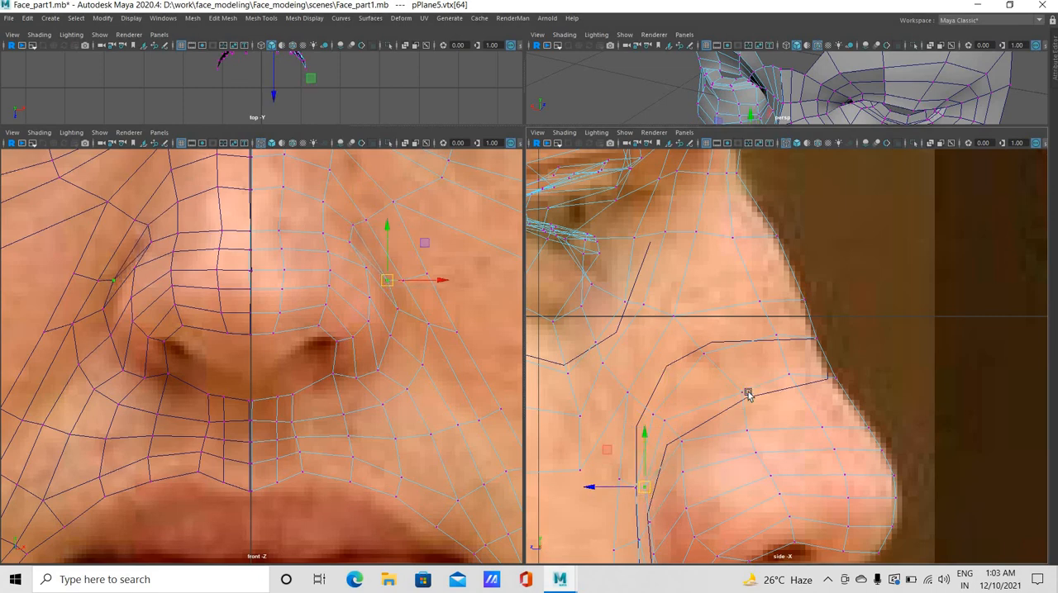
Raise the vertices along the new strip between the nose bridge and nose ball in the side view to even out their spacing
click(721, 385)
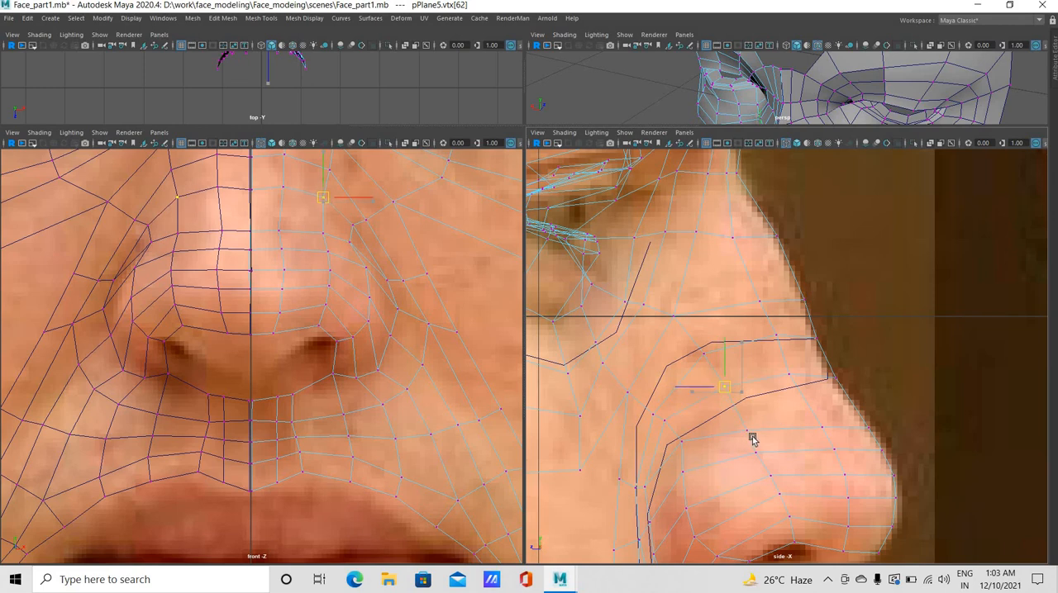
click(746, 409)
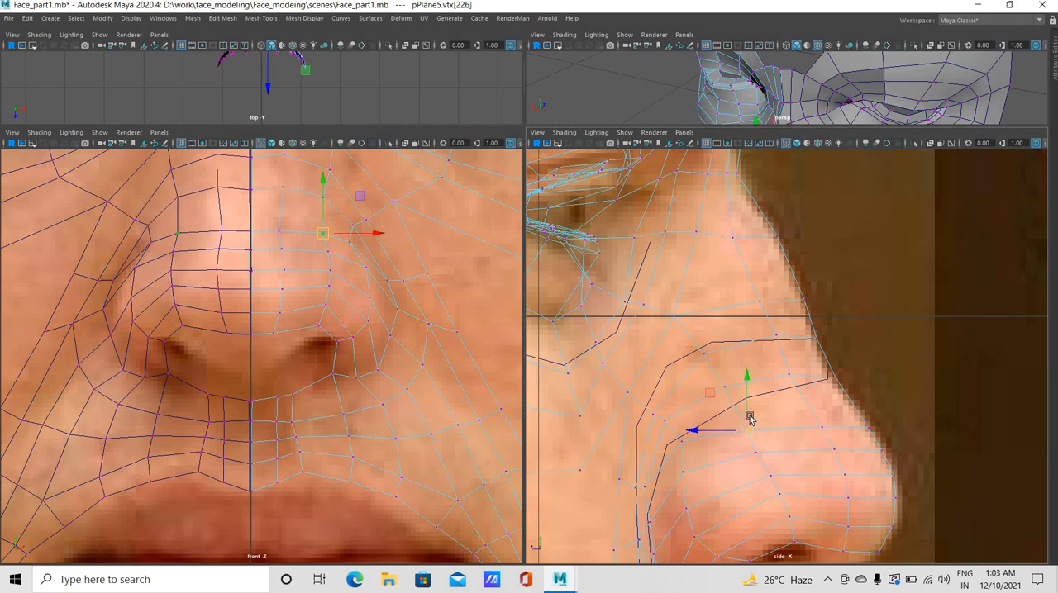
click(812, 410)
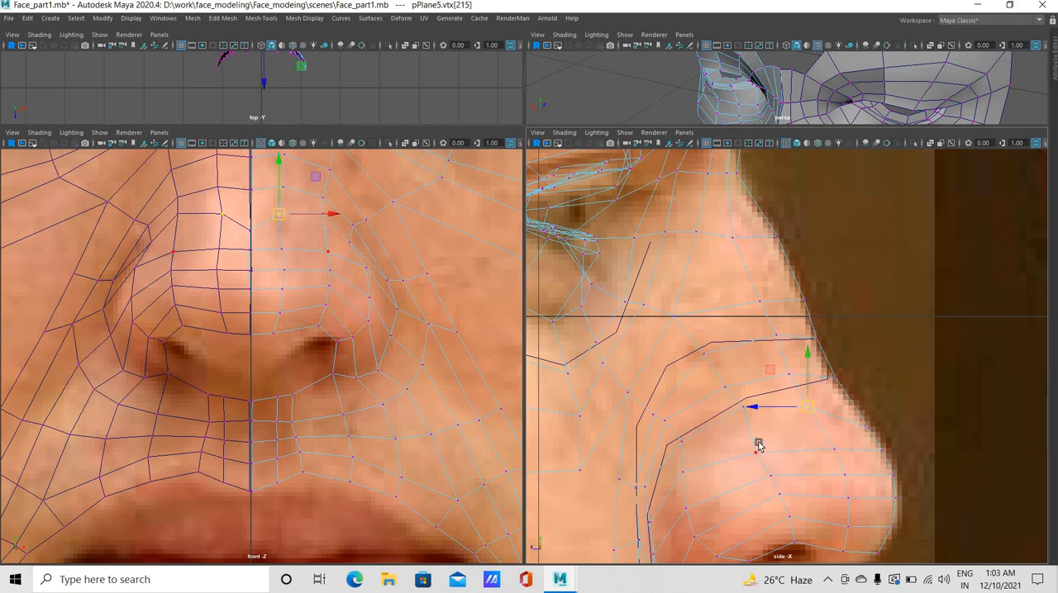
click(758, 438)
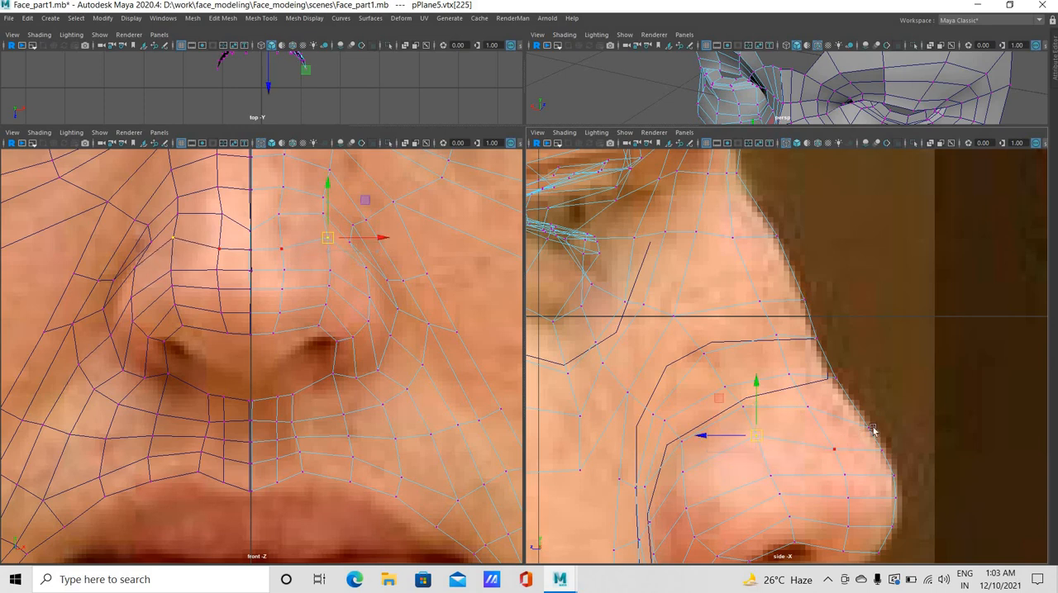
Shift the profile vertex above the nose tip and the neighbouring upper nose ball vertices upward in the side view
click(875, 434)
drag(851, 403, 884, 441)
middle_drag(842, 433, 804, 401)
drag(826, 416, 828, 419)
mouse_move(838, 455)
middle_down()
mouse_move(843, 442)
mouse_move(830, 449)
middle_up()
click(825, 430)
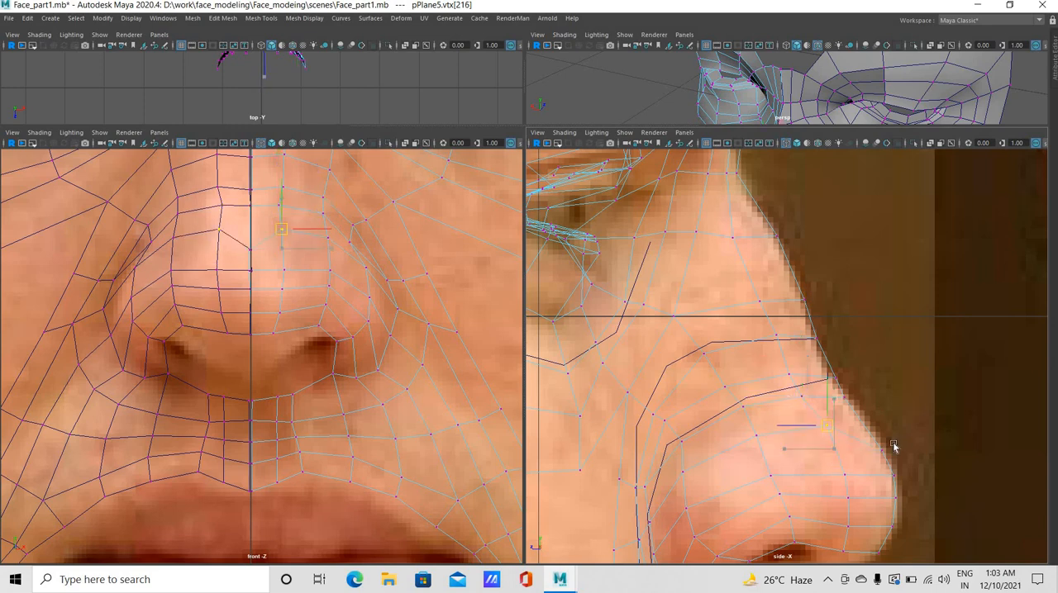
Move up the next row of nose ball vertices, from the profile back to the nostril wing, in the side view
click(864, 430)
mouse_move(903, 488)
middle_down()
mouse_move(897, 467)
mouse_move(887, 480)
middle_up()
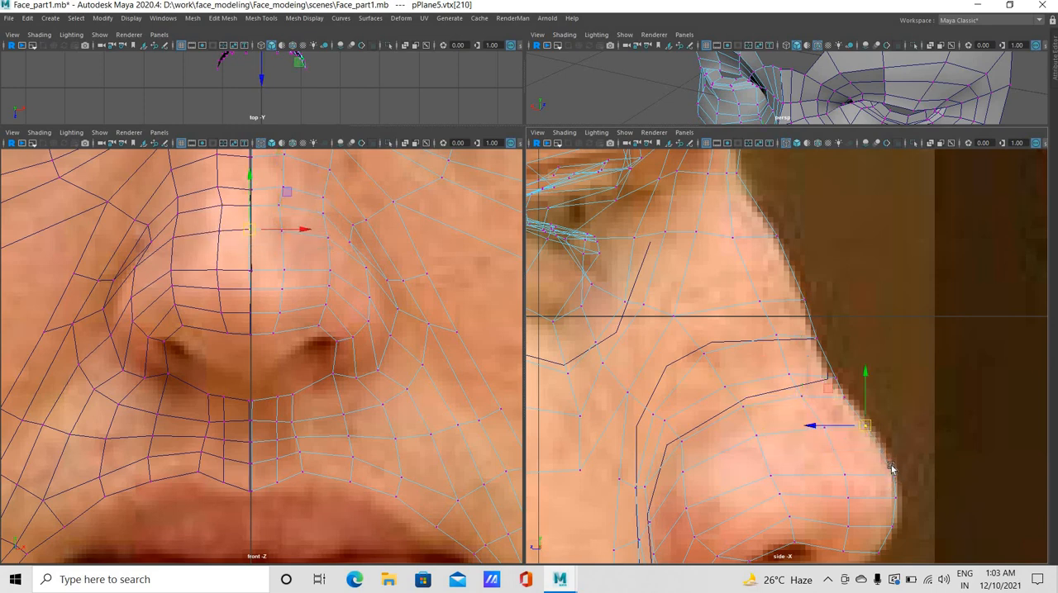
click(843, 475)
middle_drag(776, 504, 768, 476)
click(761, 456)
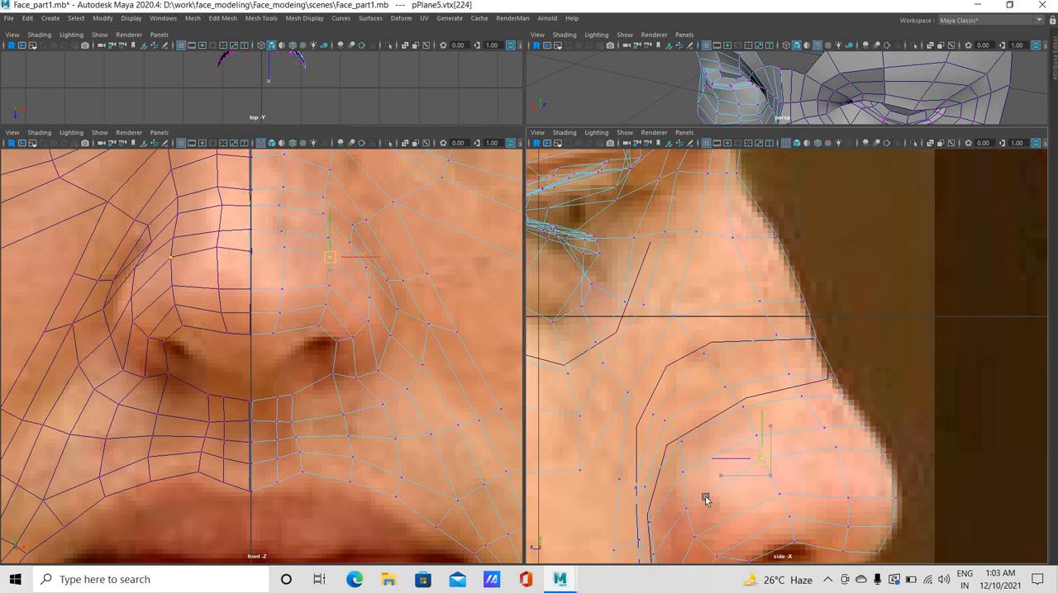
click(680, 499)
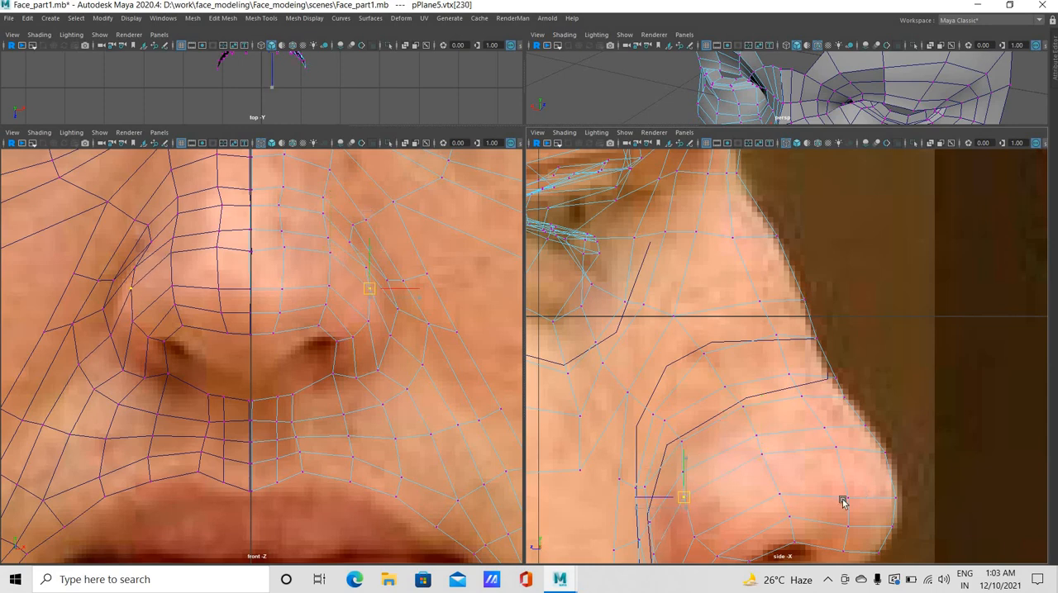
Raise the vertices of the two rows around the nose tip in the side view to even out the loops
click(894, 498)
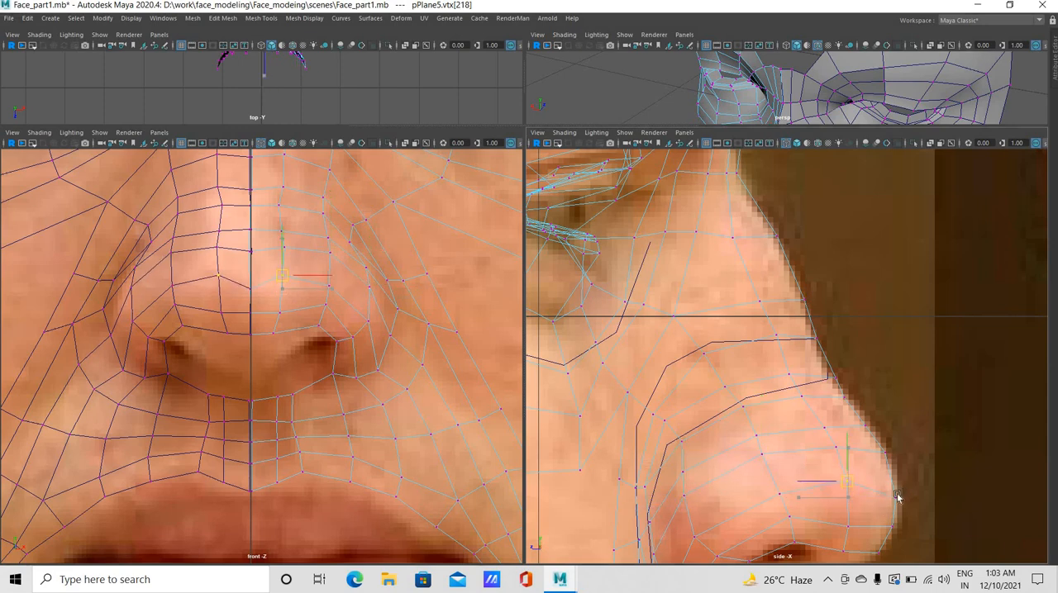
key(ctrl+z)
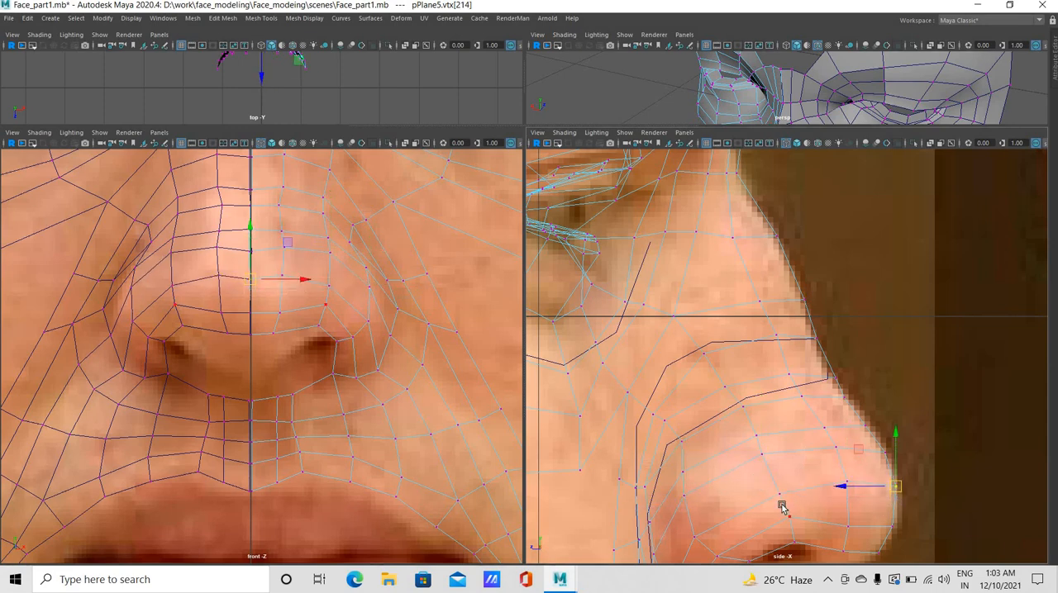
click(770, 484)
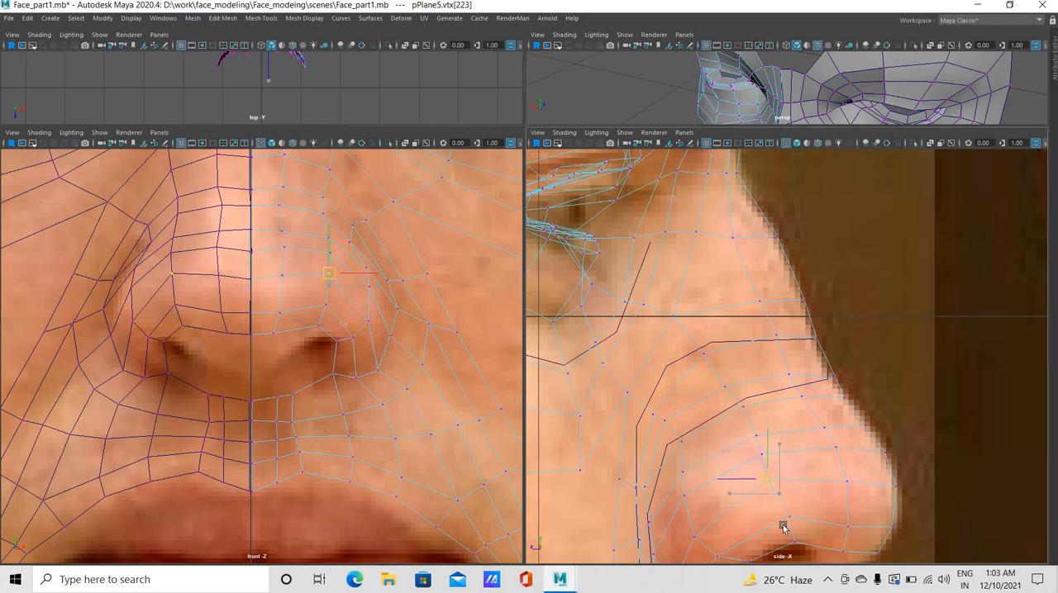
click(779, 509)
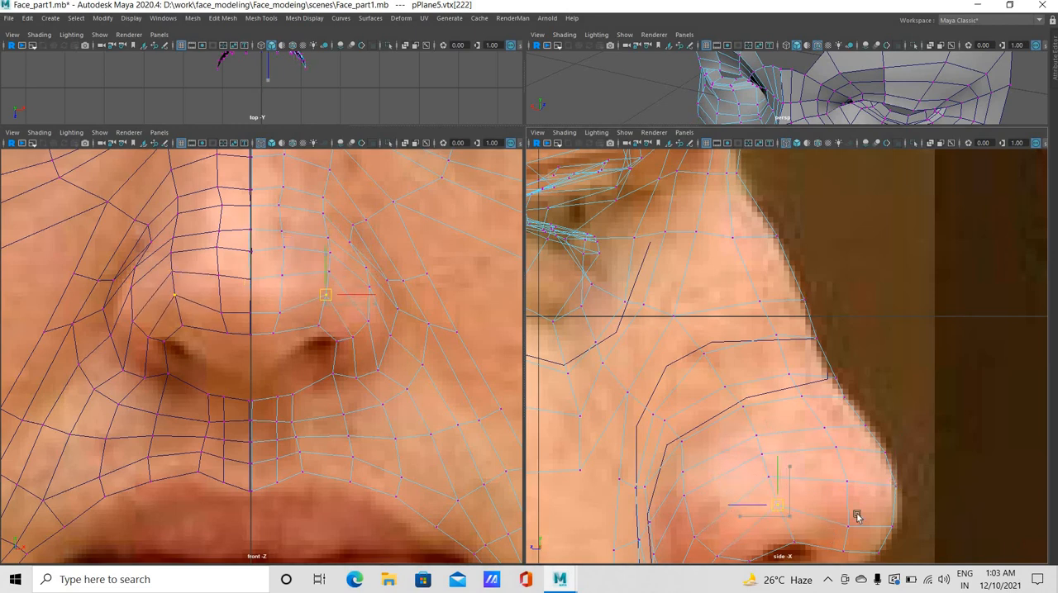
drag(856, 519, 857, 529)
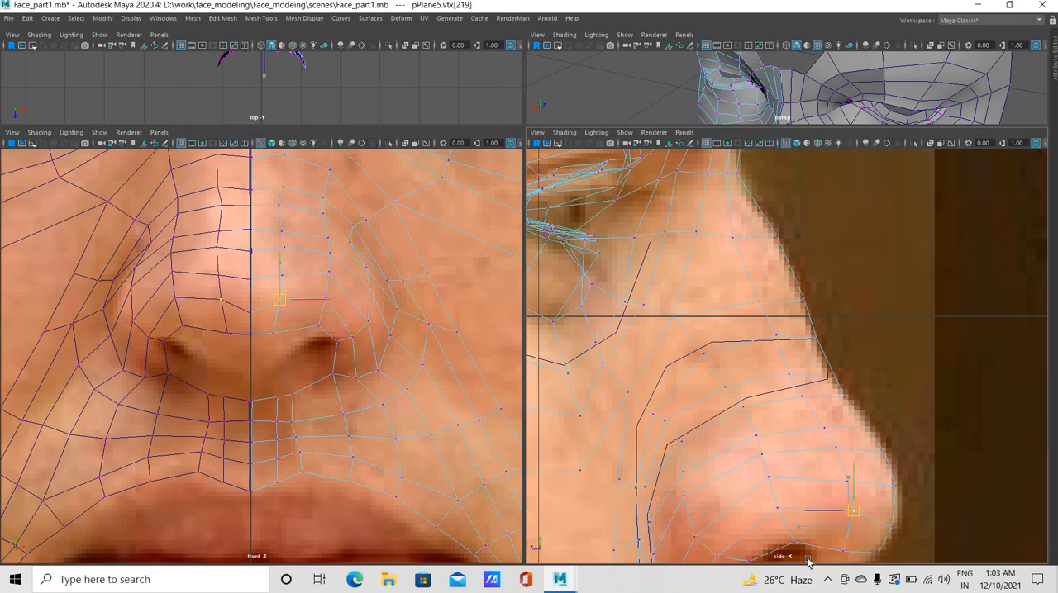
Raise the two vertices on the underside of the nose ball above the nostril opening in the side view
click(790, 546)
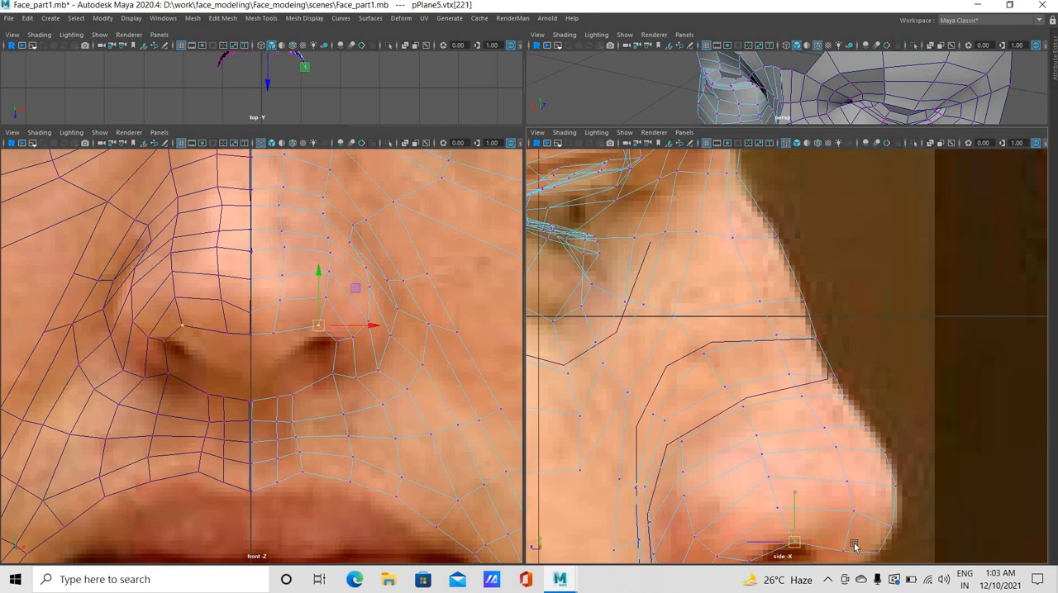
middle_drag(853, 544, 849, 547)
click(846, 551)
middle_drag(783, 521, 782, 511)
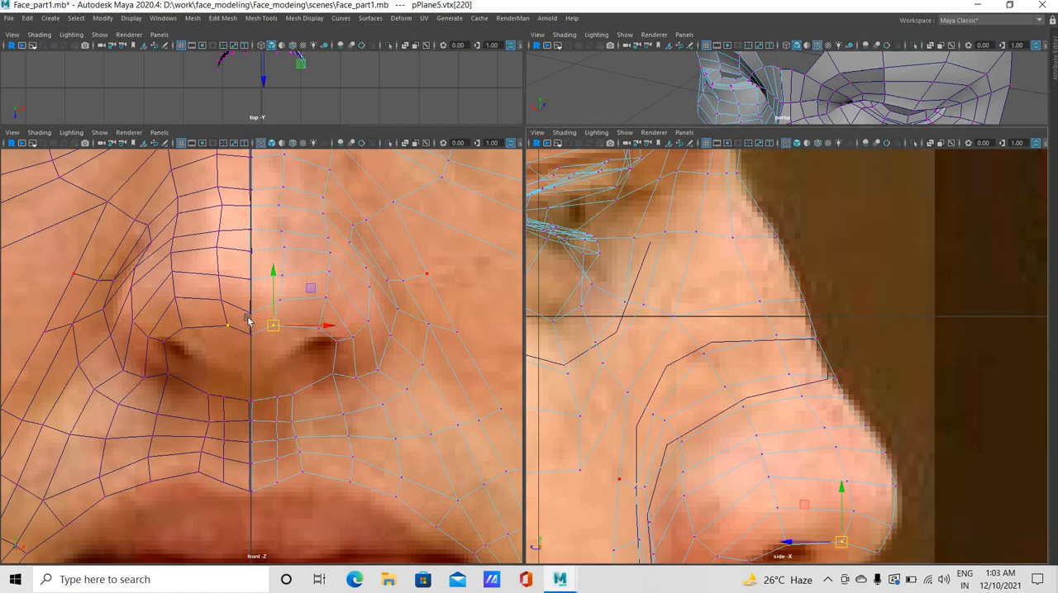
Adjust the centre-line vertex below the nose tip and the neighbouring nose tip vertices in the front and side views
click(281, 301)
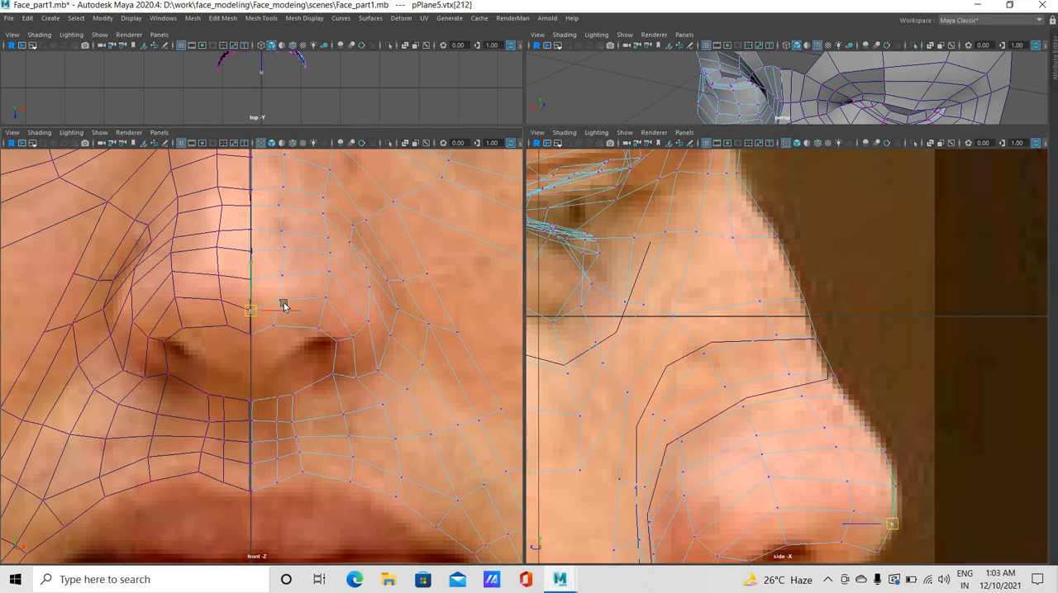
drag(279, 299, 282, 298)
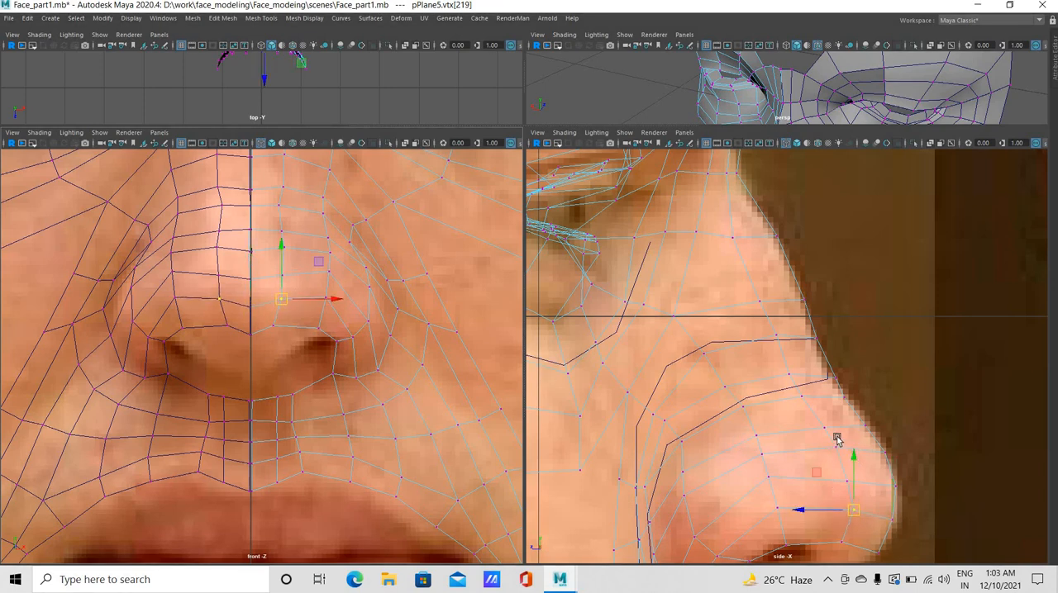
mouse_move(853, 458)
mouse_down()
mouse_move(837, 482)
mouse_move(864, 504)
mouse_move(856, 474)
mouse_up()
click(852, 481)
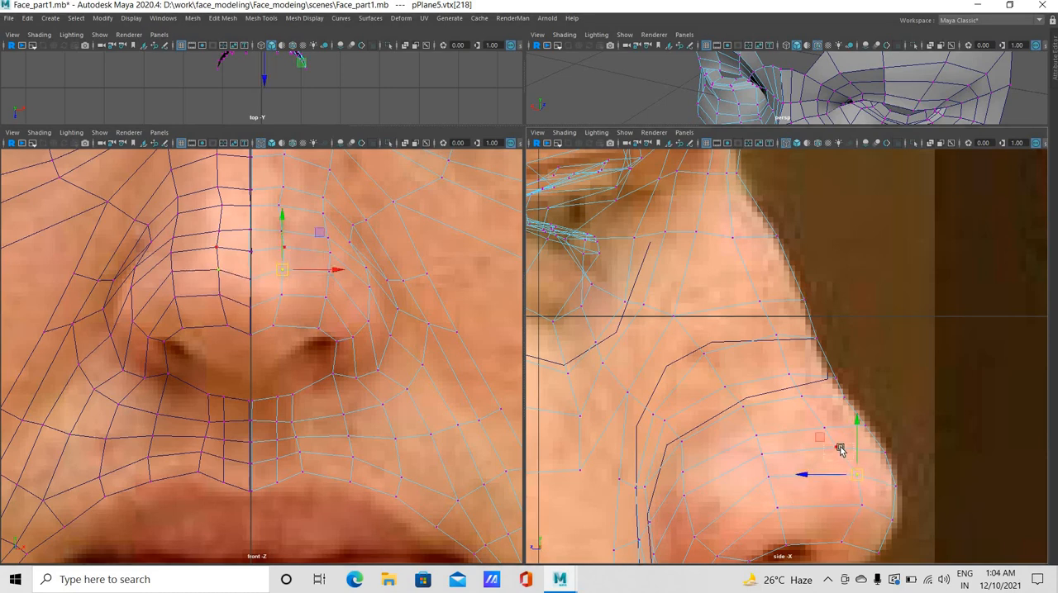
Raise the nose ball vertices between the nose tip and the nostril wing in the side view to even out their spacing
click(839, 448)
middle_drag(827, 420, 816, 424)
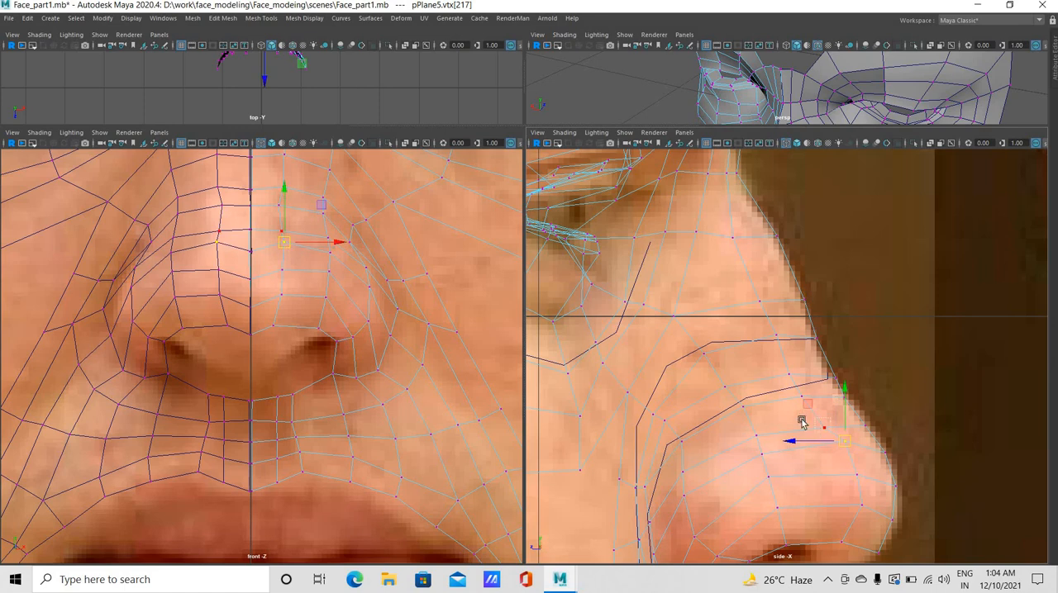
click(752, 431)
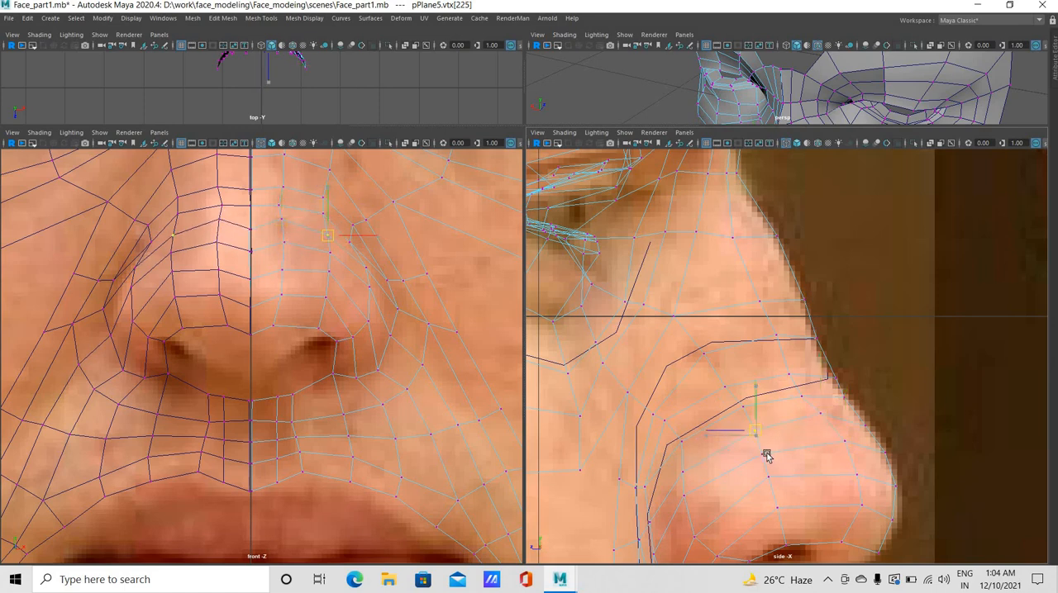
middle_drag(766, 455, 763, 451)
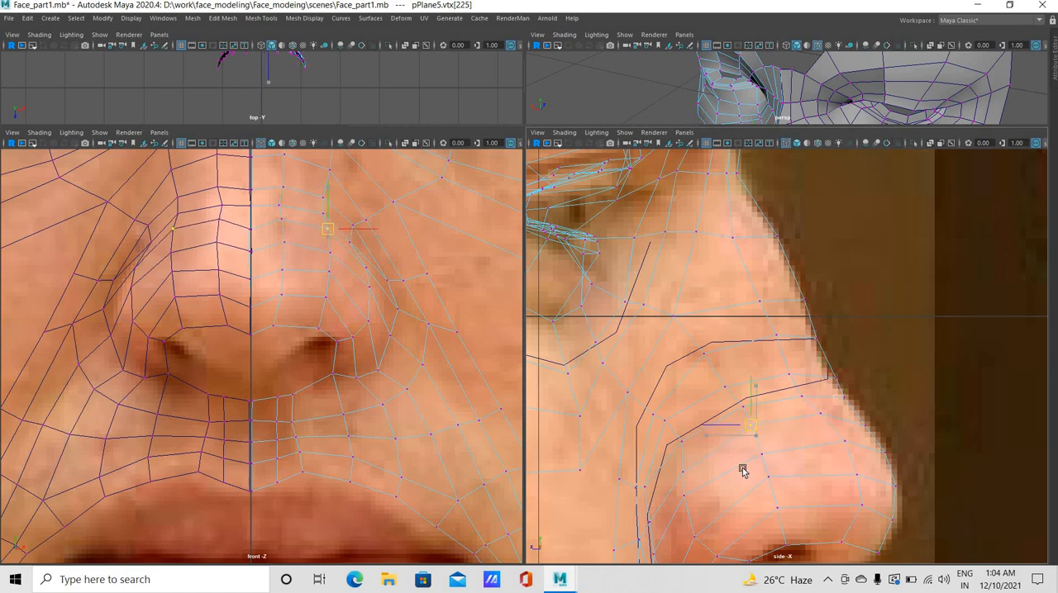
Adjust the two neighbouring vertices in the crease behind the nostril wing in the side view
click(645, 489)
click(659, 485)
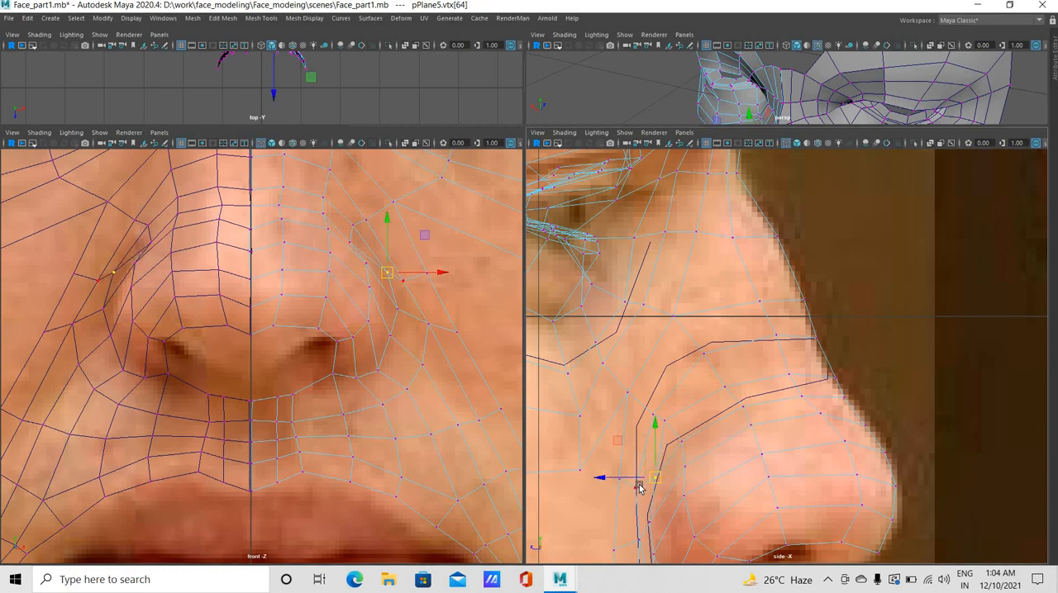
click(638, 484)
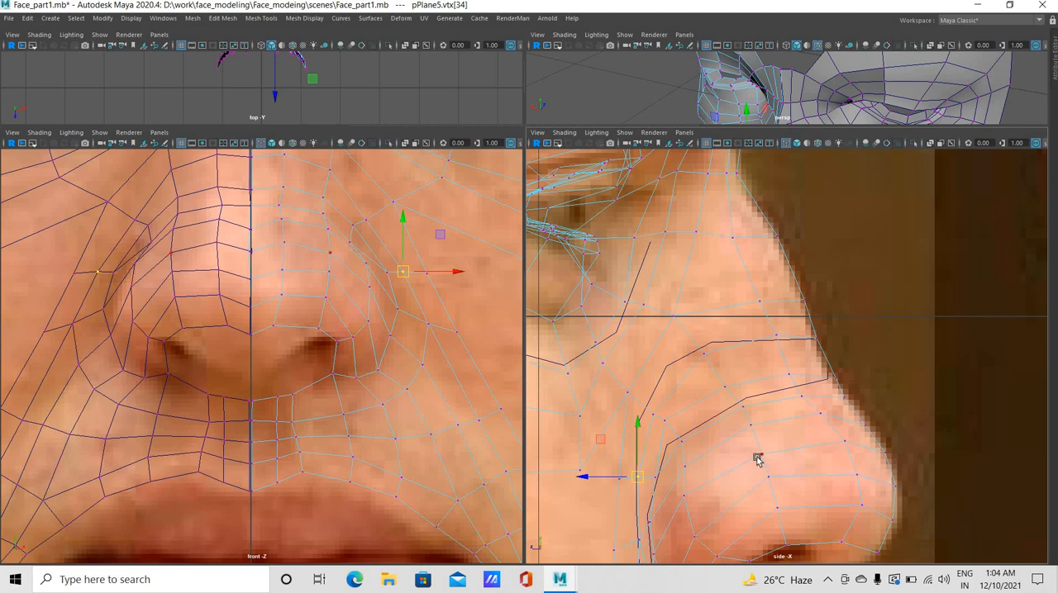
Lower the vertex at the base of the nostril in the side view to follow the nose outline
key(a)
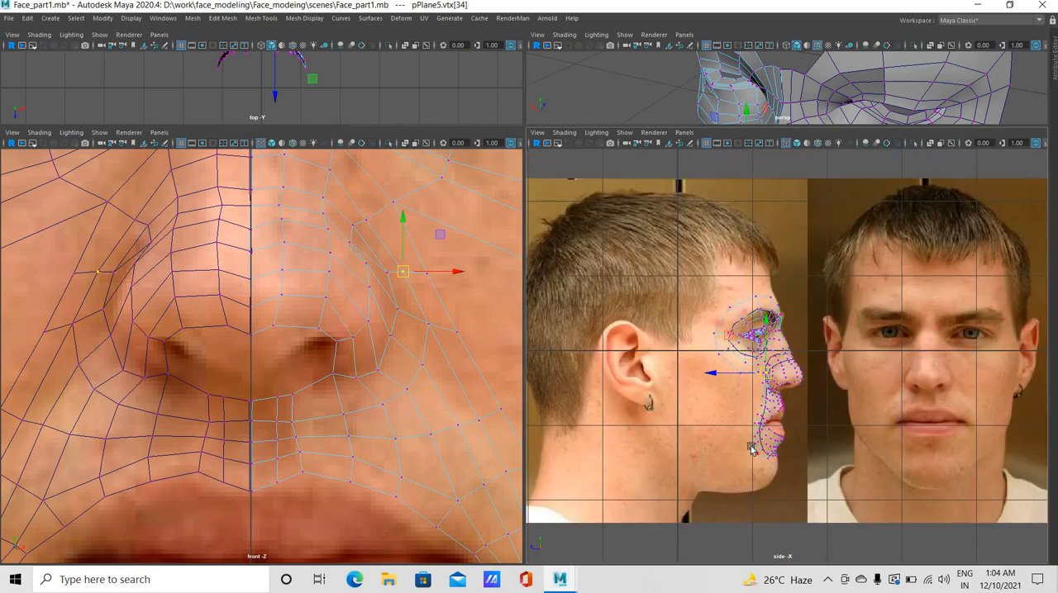
scroll(752, 449, up, 8)
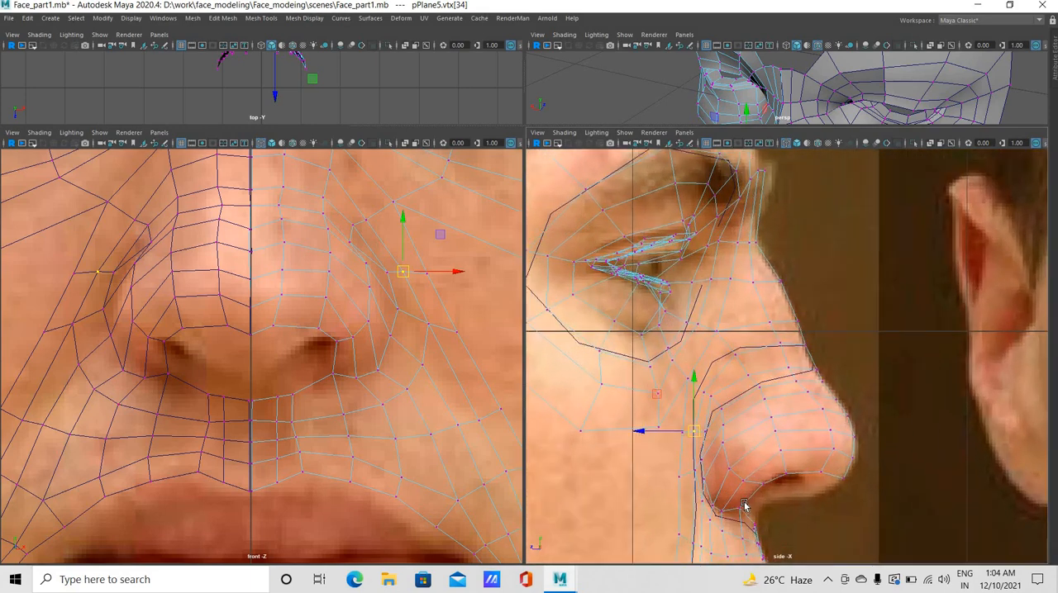
click(741, 510)
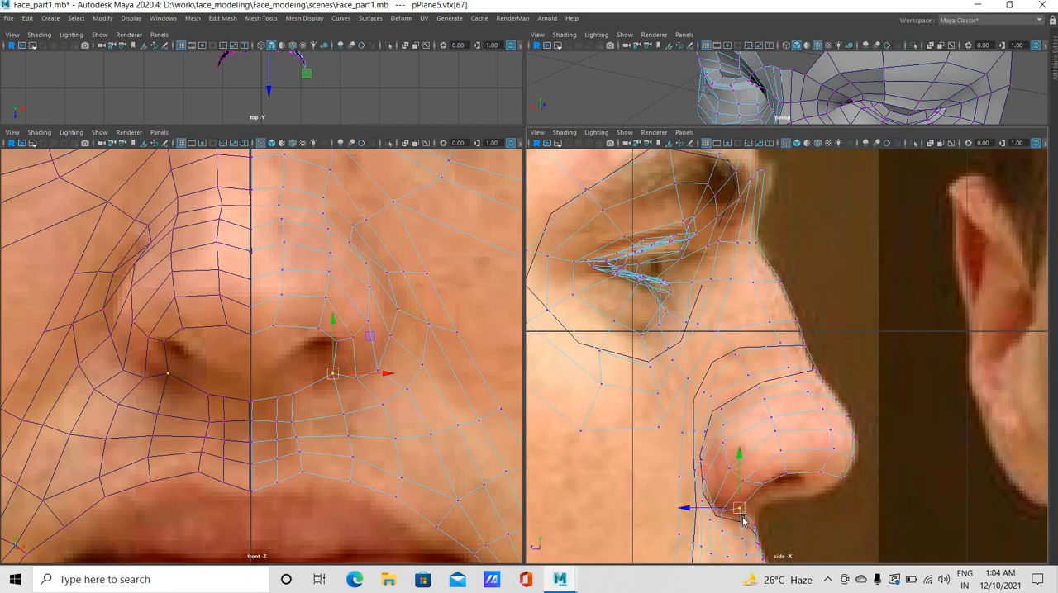
key(w)
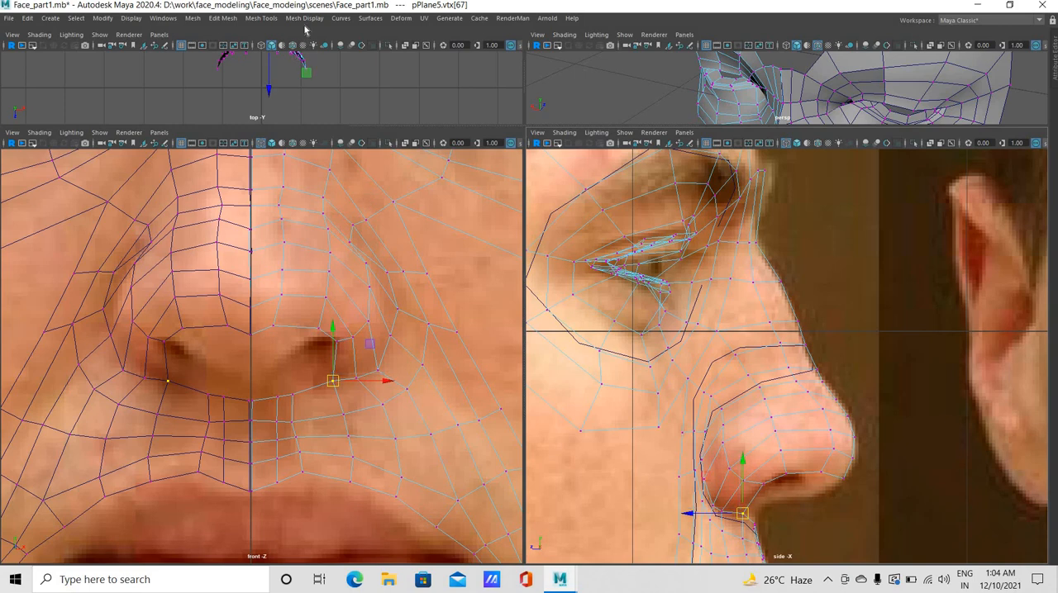
Insert an edge loop around the nostril wing, just above its lower rim
click(261, 17)
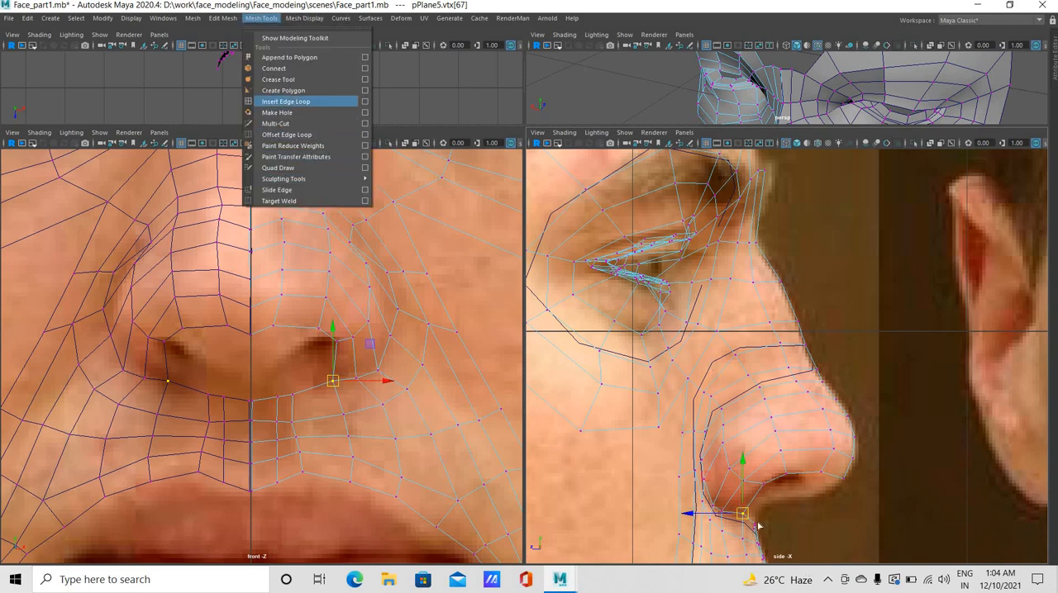
click(289, 101)
drag(749, 506, 735, 504)
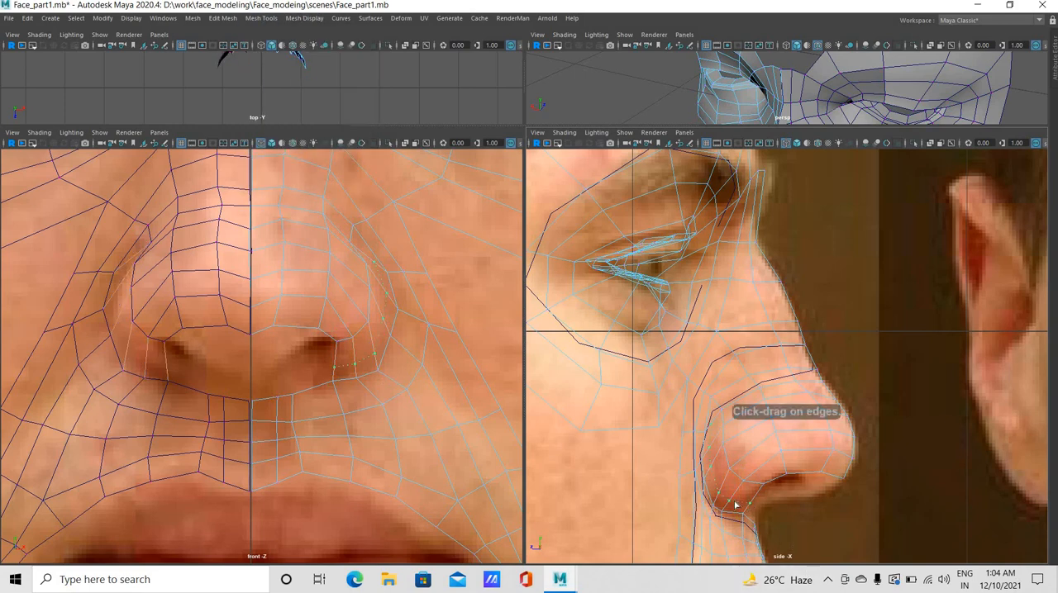
drag(184, 379, 185, 378)
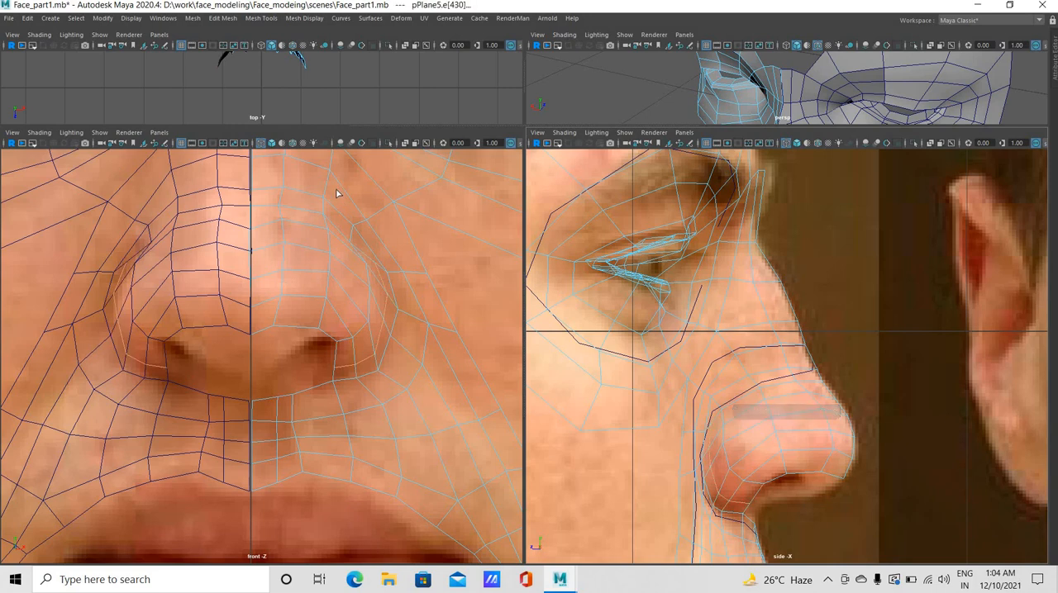
key(w)
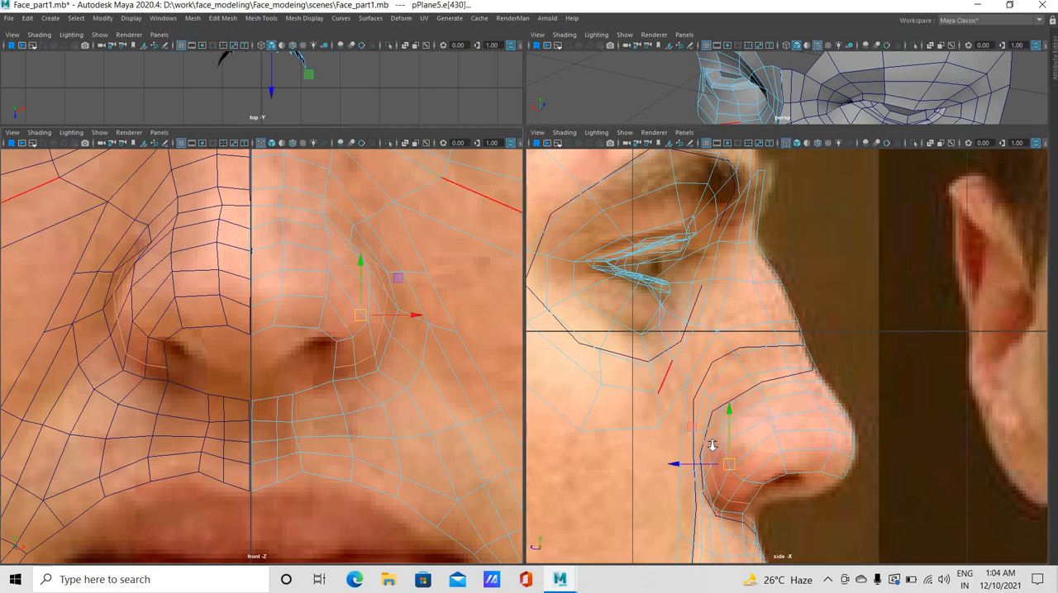
Switch to vertex editing and move the vertices along the lower nostril rim outward in the front view
scroll(715, 447, up, 3)
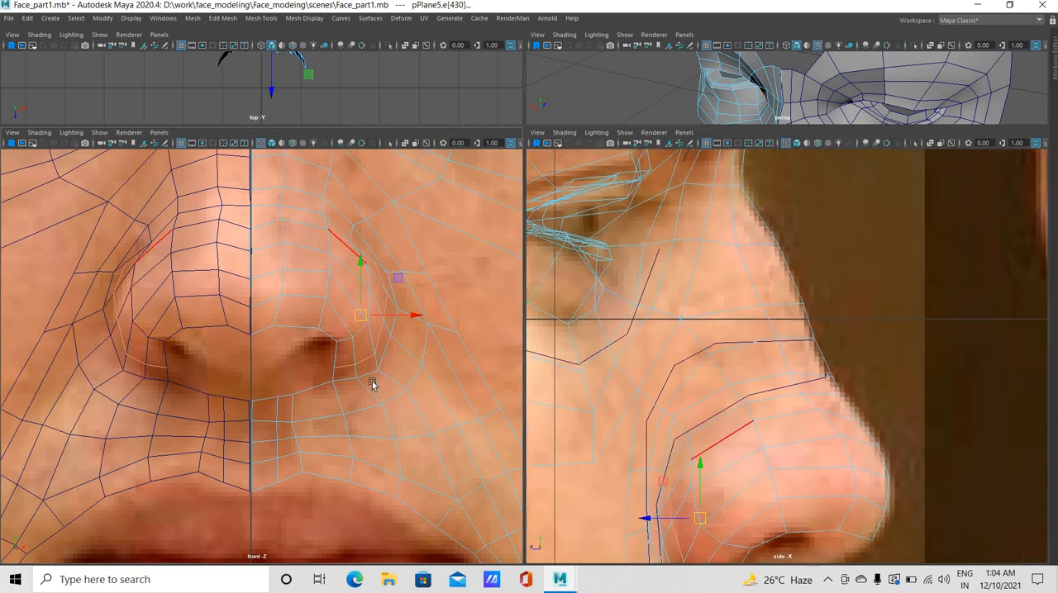
right_click(335, 360)
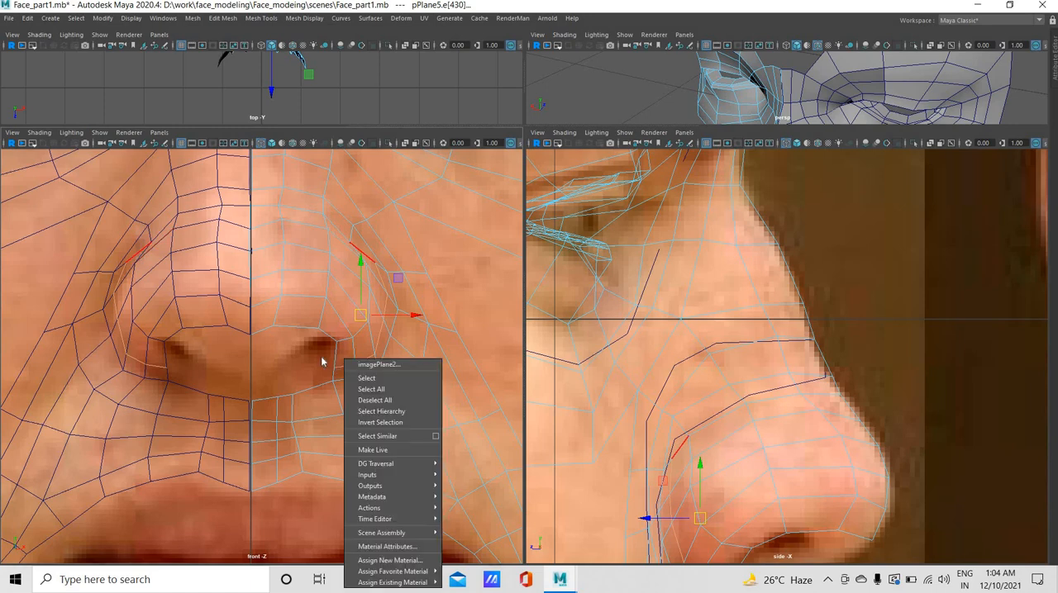
right_click(335, 351)
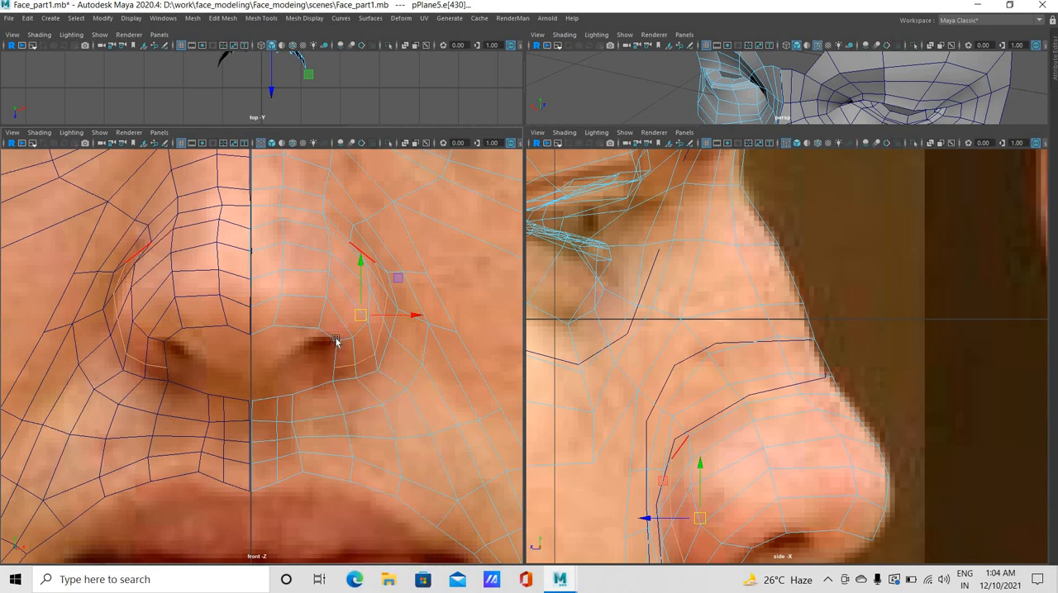
right_click(336, 342)
right_click(334, 343)
right_click(316, 329)
right_click(294, 329)
click(303, 327)
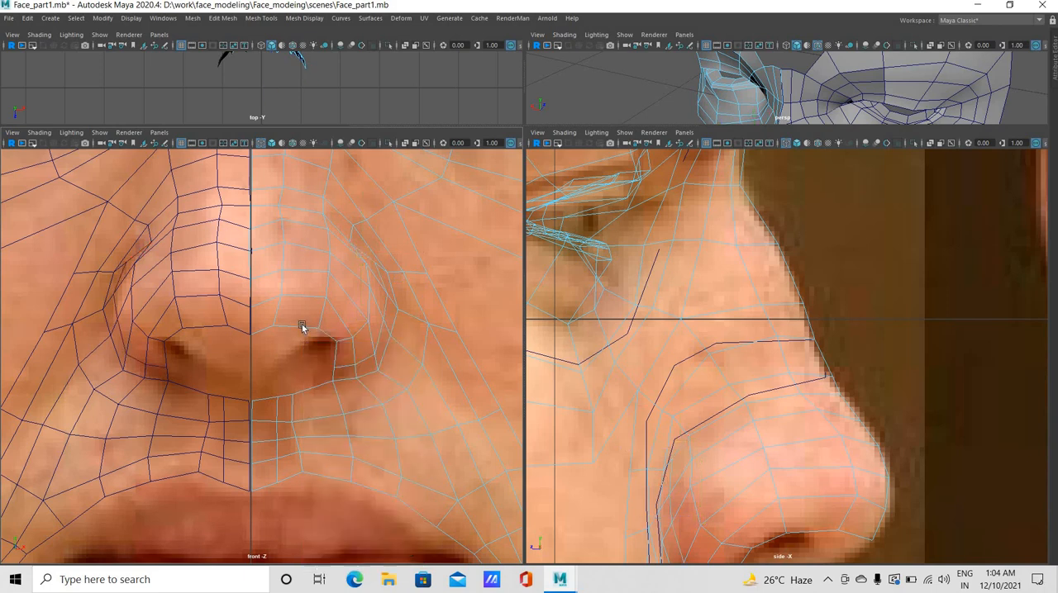
click(302, 327)
right_drag(352, 404, 324, 358)
click(339, 366)
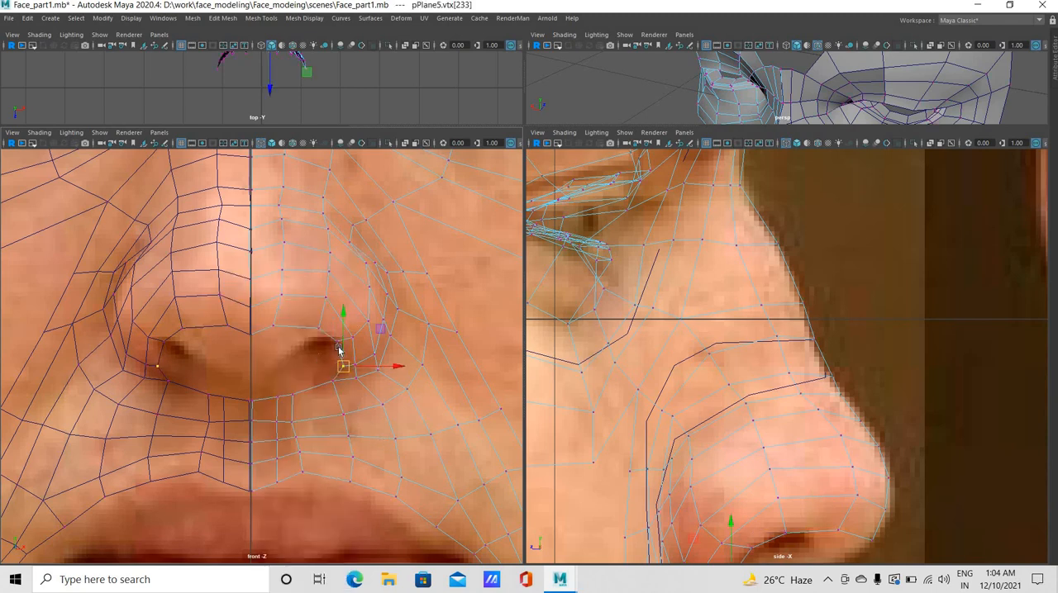
click(338, 342)
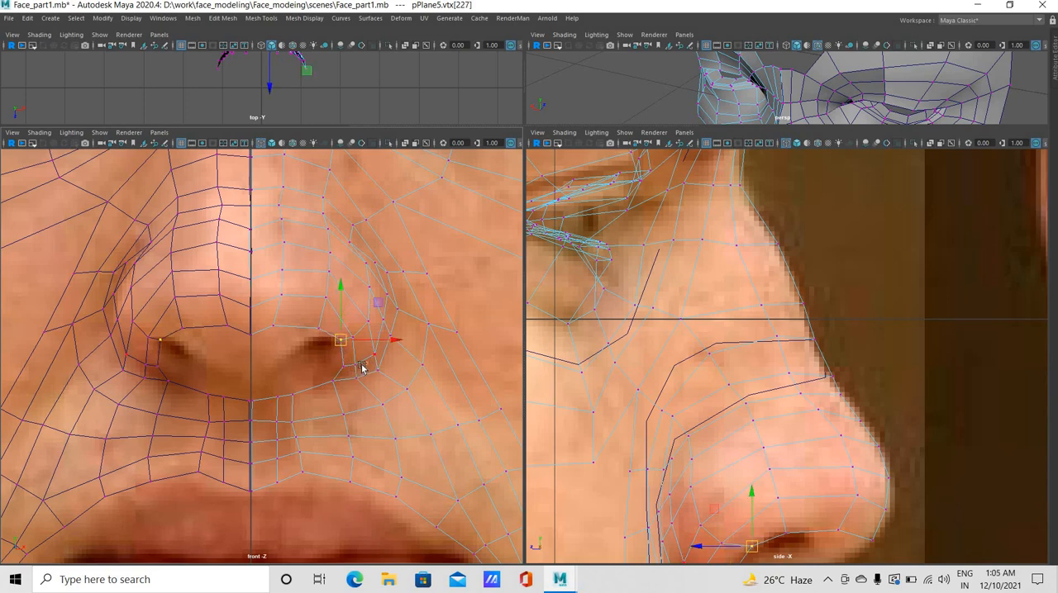
click(361, 364)
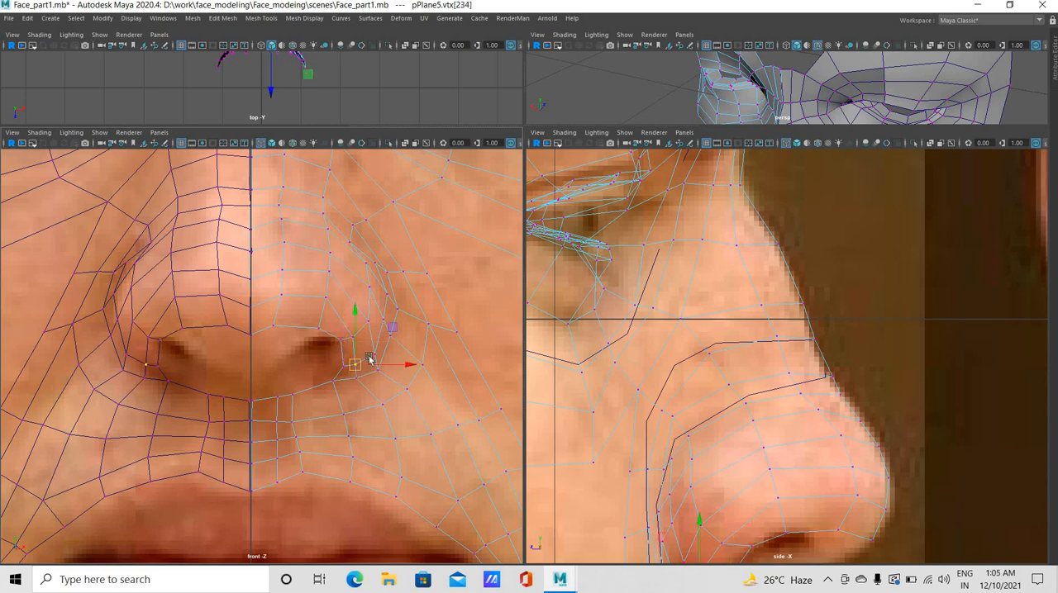
Adjust the vertices up the nostril wing and at the top of its crease in the front view
click(376, 291)
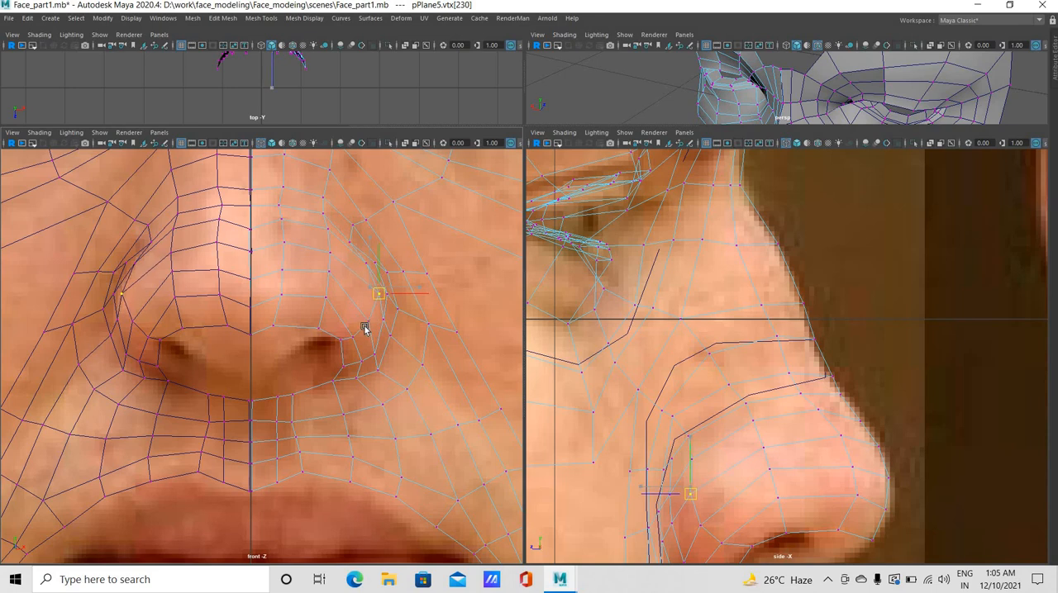
click(369, 328)
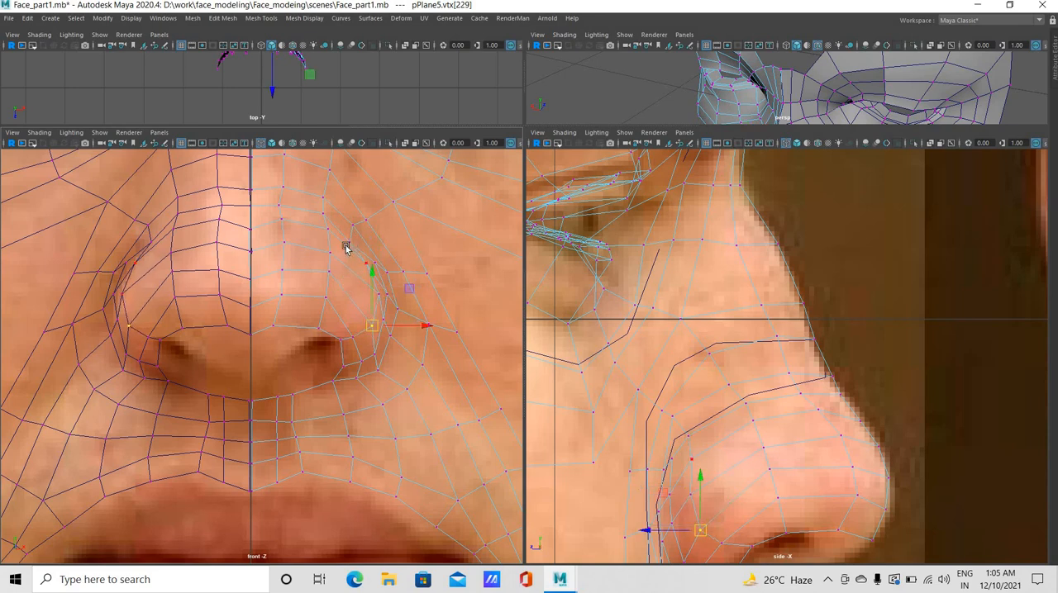
click(352, 240)
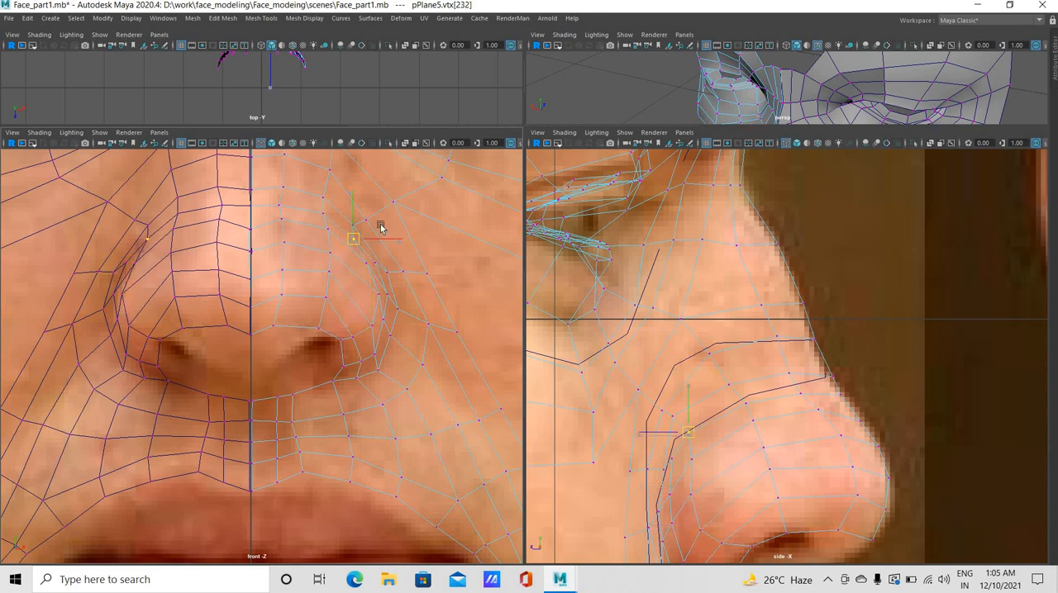
click(373, 216)
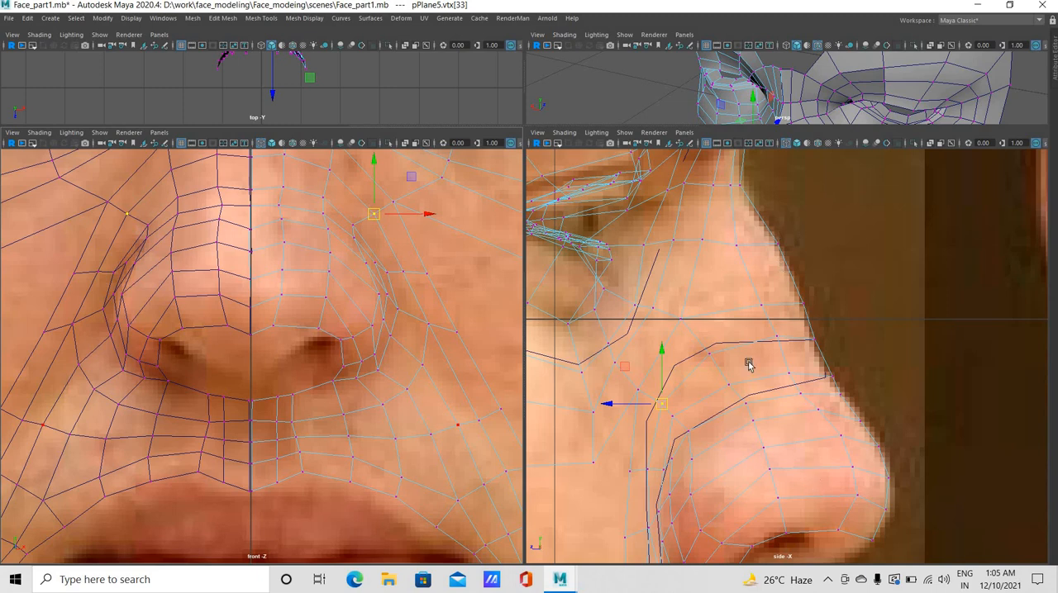
Bridge the centre edge under the nose tip to the centre edge above the upper lip with 0 divisions
alt+middle_drag(787, 408, 763, 199)
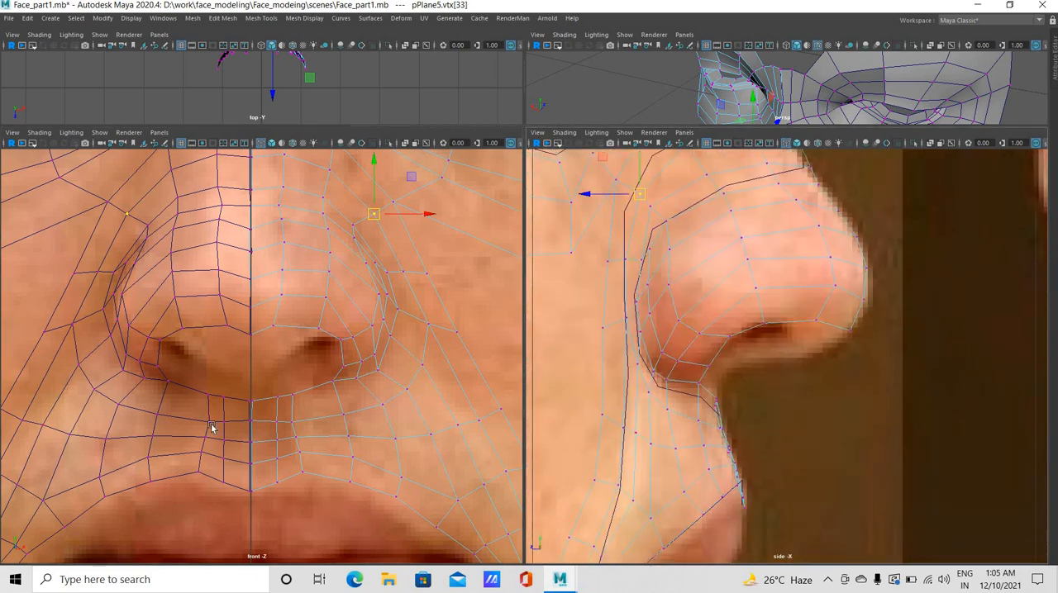
right_click(276, 331)
right_click(271, 325)
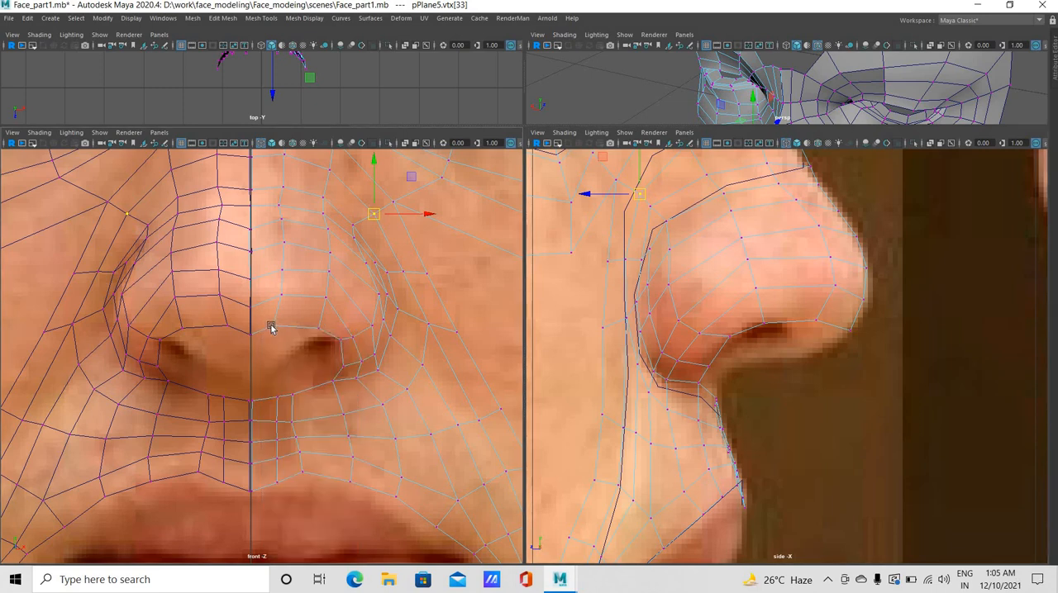
click(271, 328)
click(272, 326)
right_click(270, 329)
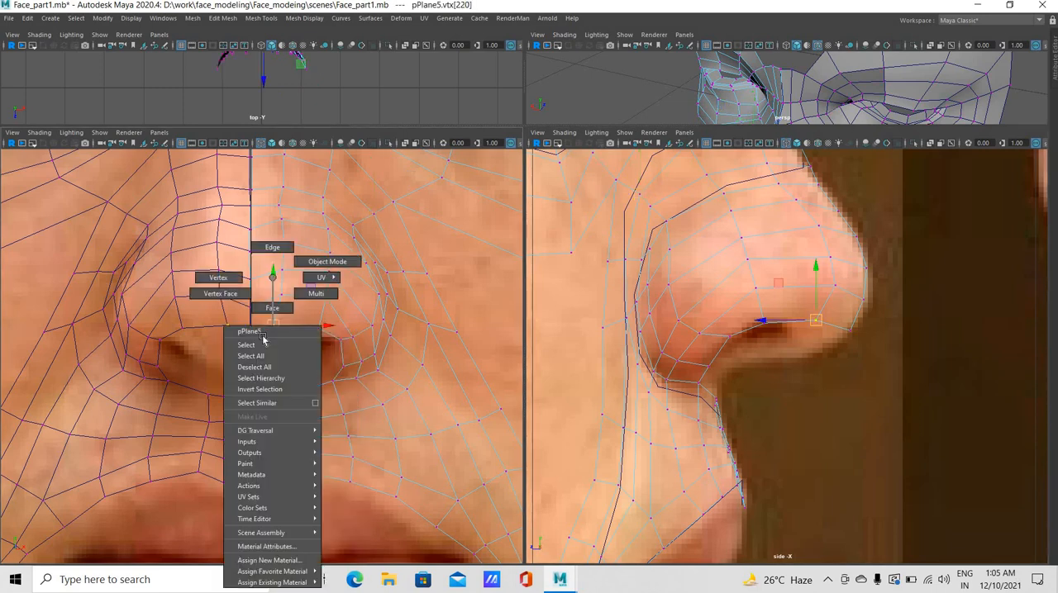
right_drag(272, 328, 271, 307)
click(263, 332)
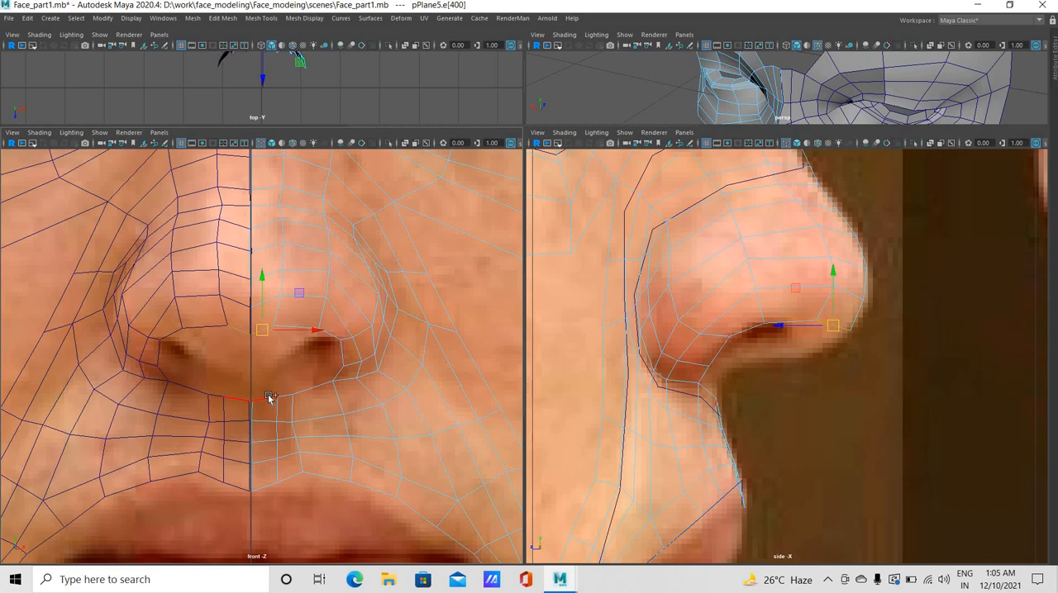
click(266, 403)
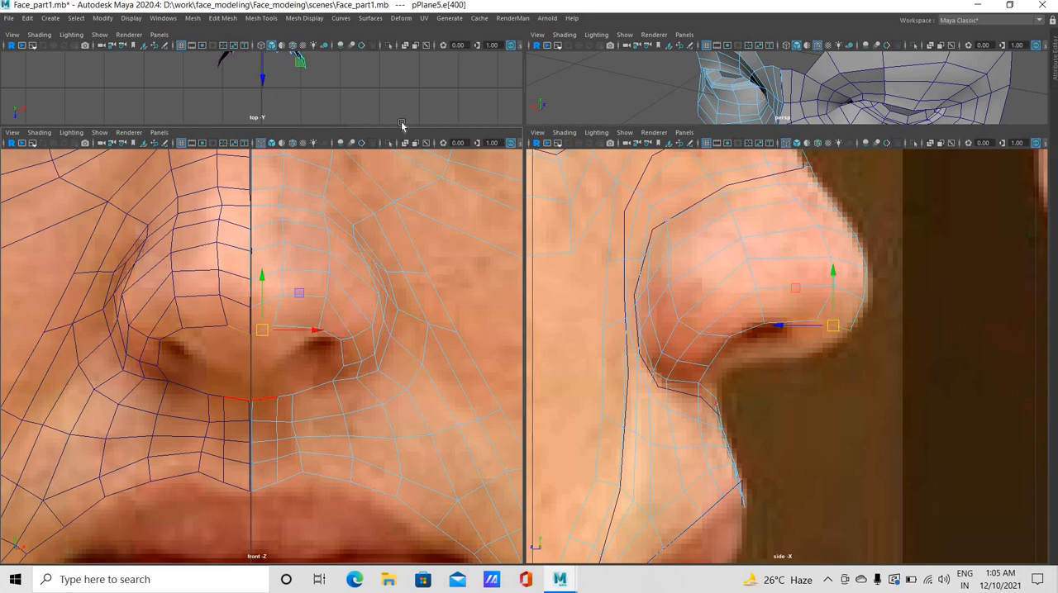
click(223, 19)
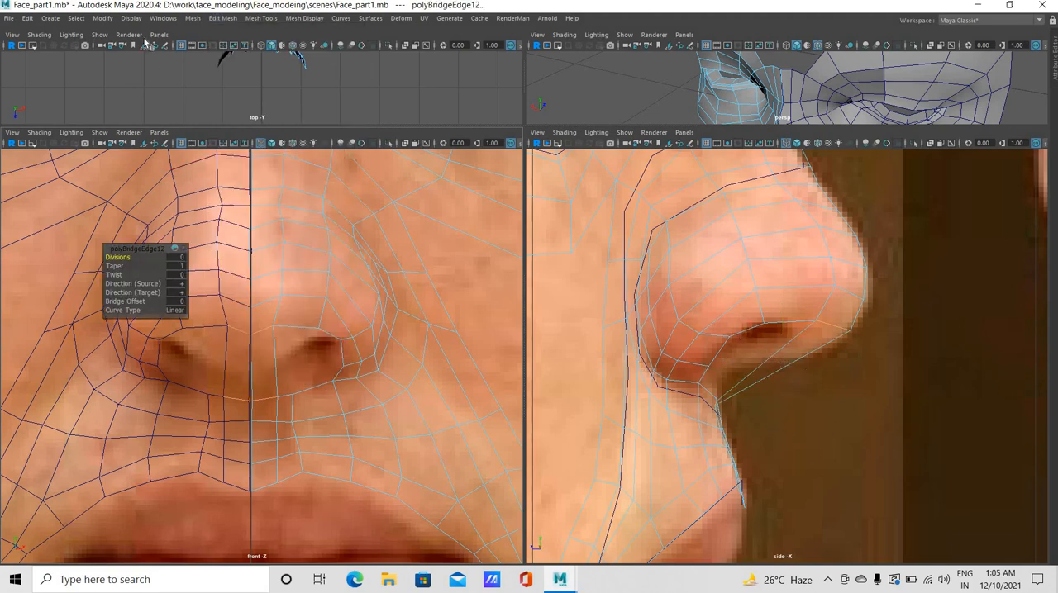
Insert an edge loop across the bridged strip under the nose and move it forward toward the nose tip profile
click(281, 101)
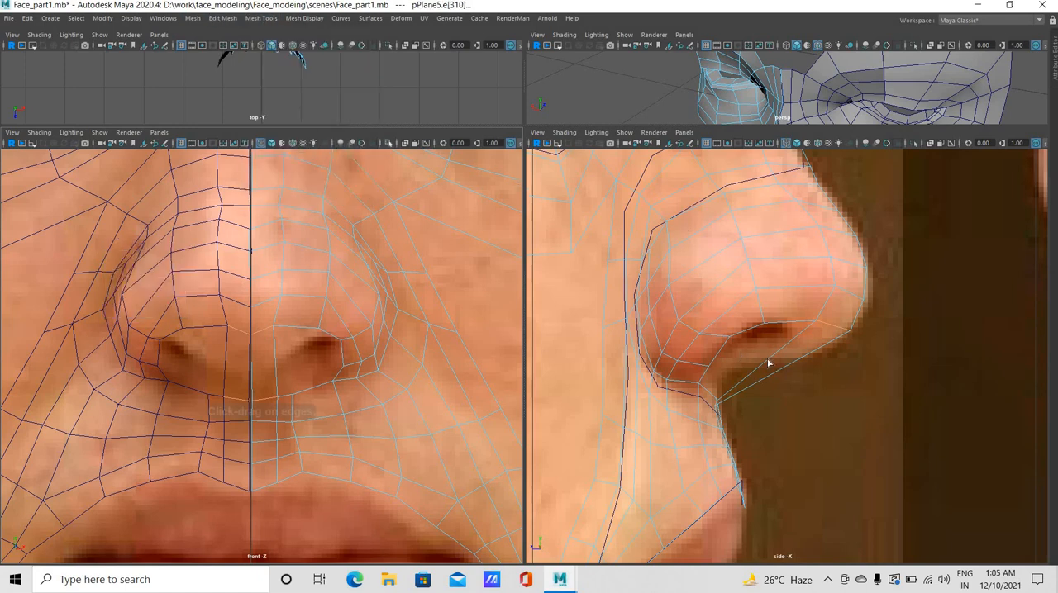
click(803, 382)
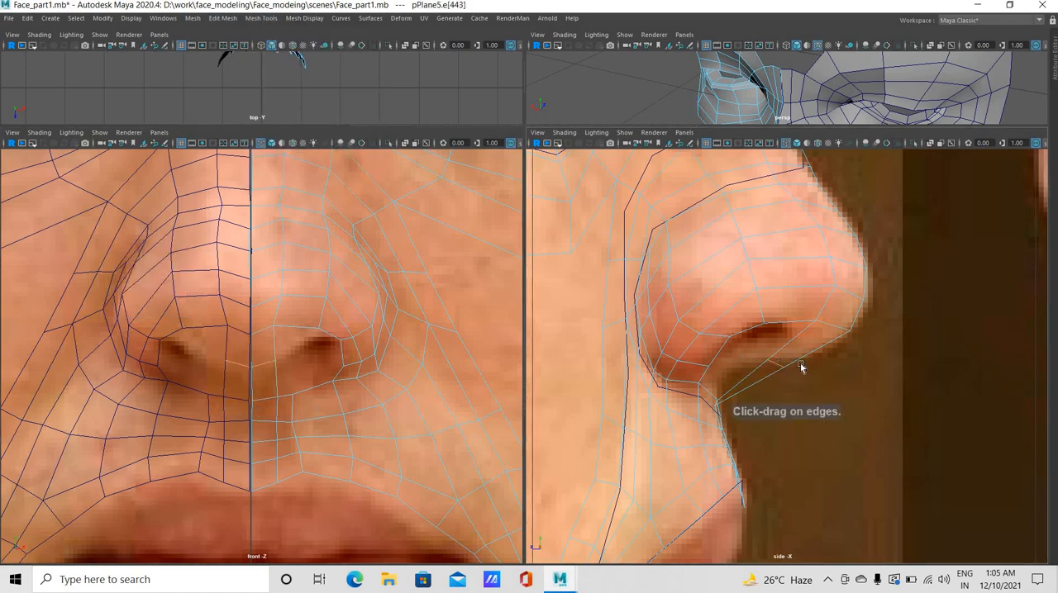
key(w)
drag(773, 363, 812, 358)
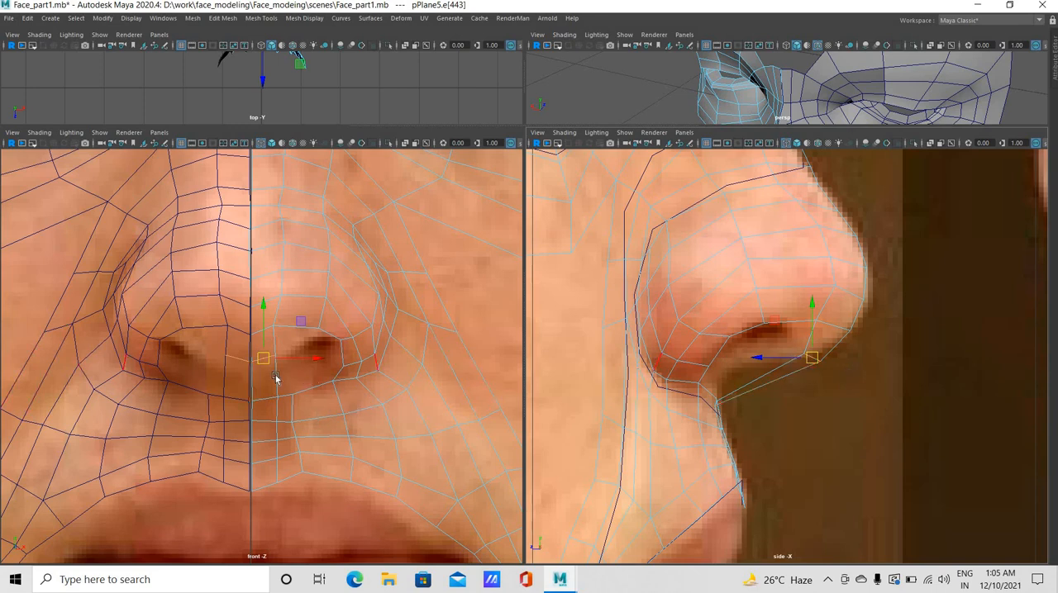
Insert a second edge loop across the strip, between the first loop and the upper lip
drag(798, 413, 757, 372)
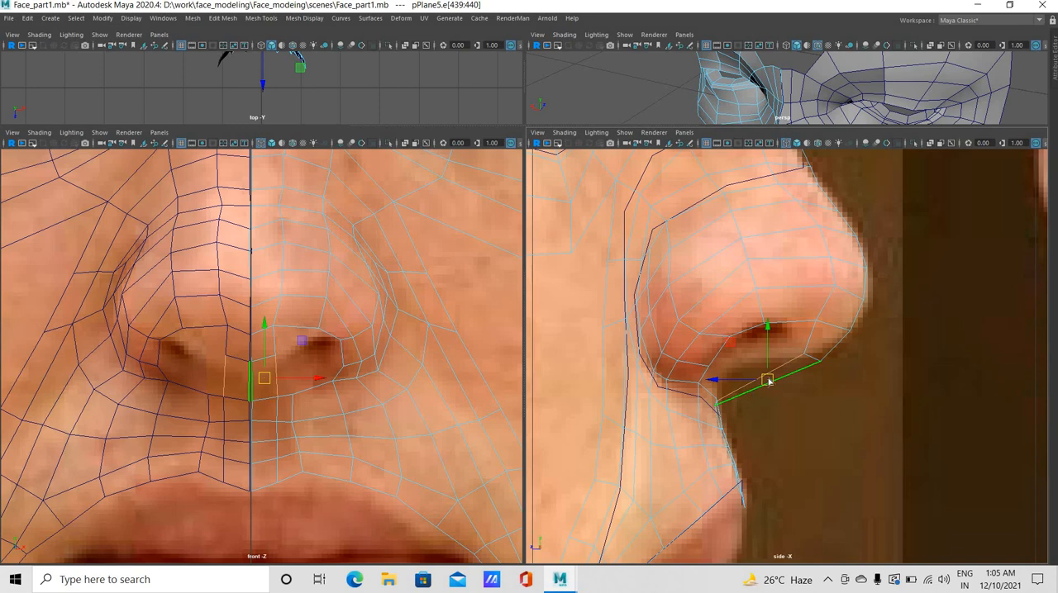
key(g)
click(739, 399)
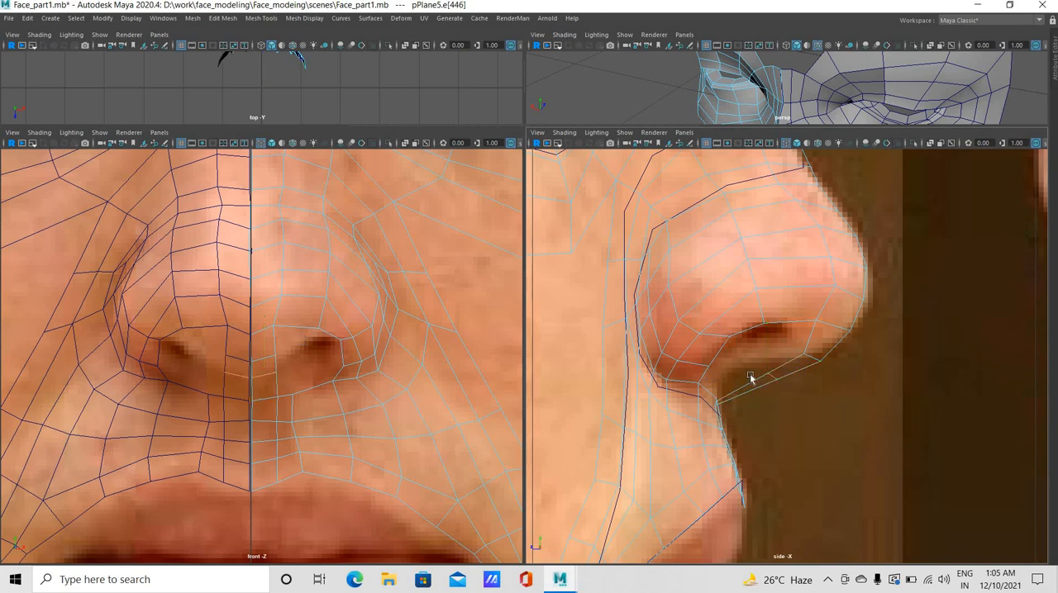
Move the loop nearest the lip up and back onto the nose-base profile, and insert another loop ahead of it, raised to the underside profile
key(w)
middle_drag(739, 379, 731, 383)
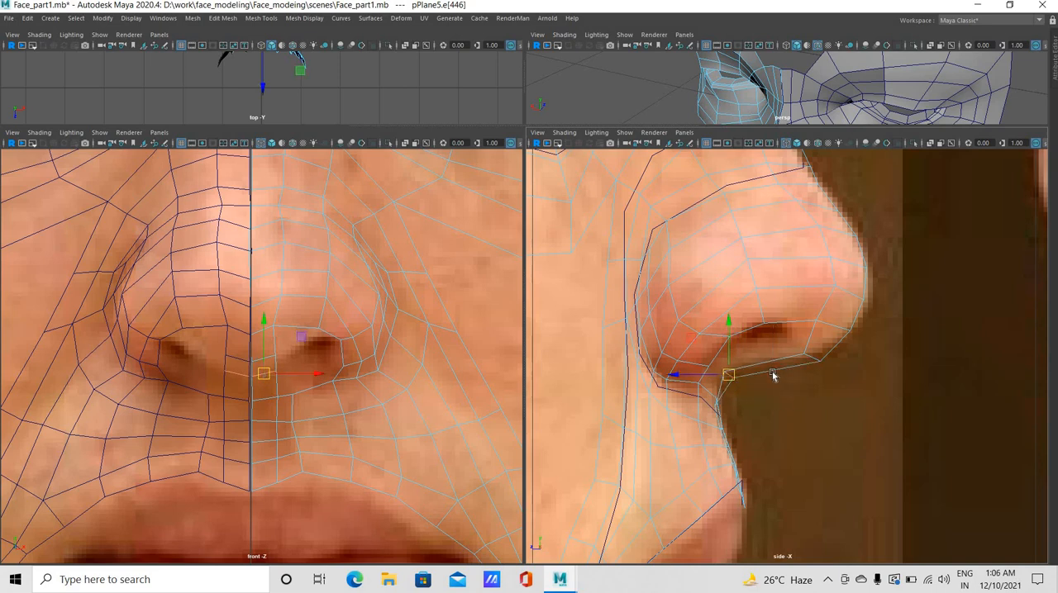
key(g)
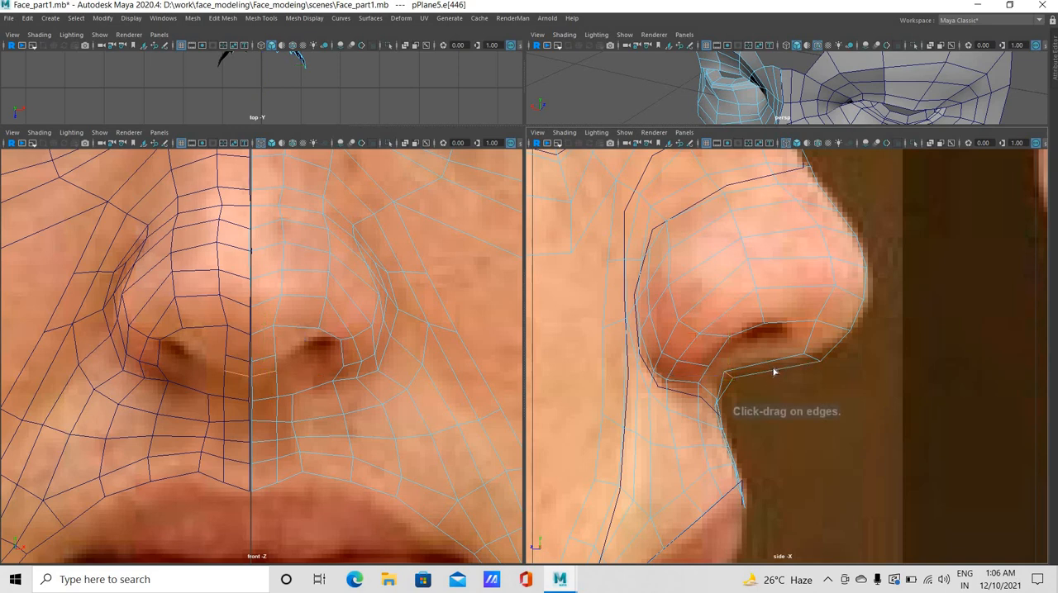
mouse_move(775, 370)
mouse_down()
mouse_move(776, 384)
mouse_move(777, 370)
mouse_up()
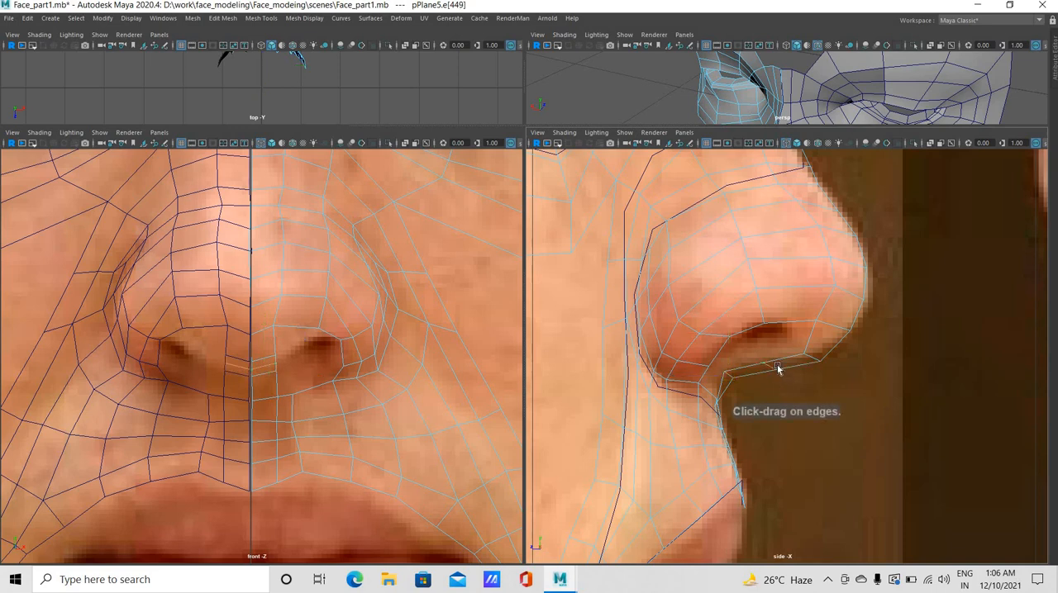
key(w)
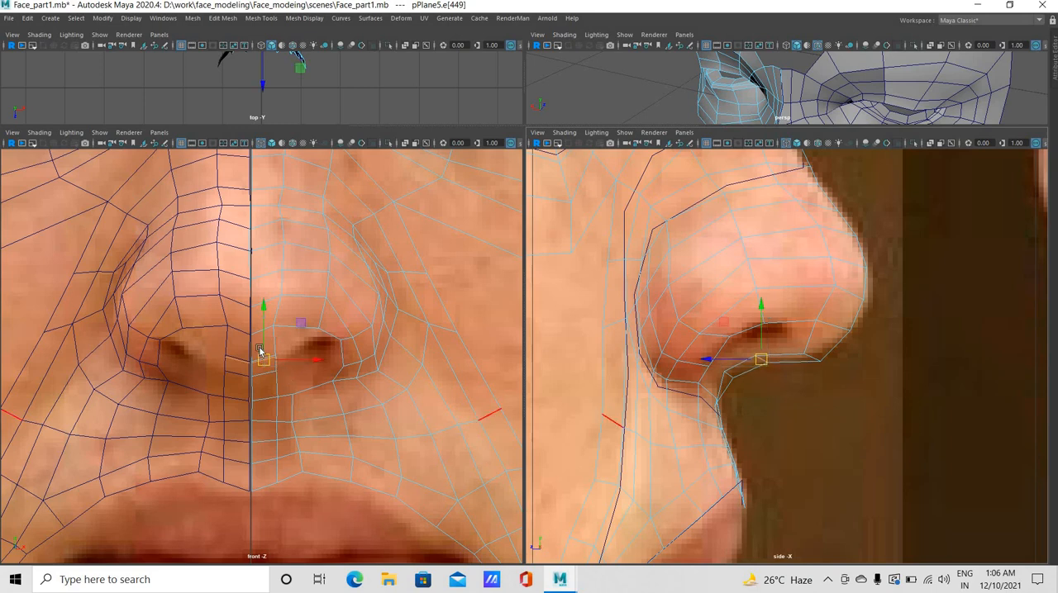
Switch to vertex editing and move the outer vertex at the base of the nasal septum back in the side view
right_click(277, 377)
click(269, 374)
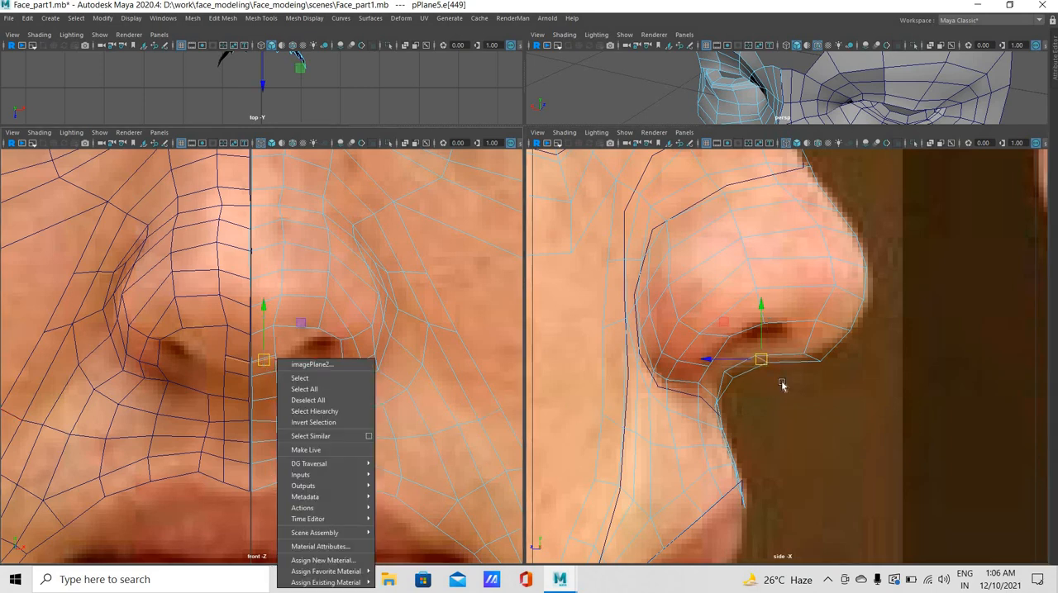
click(720, 378)
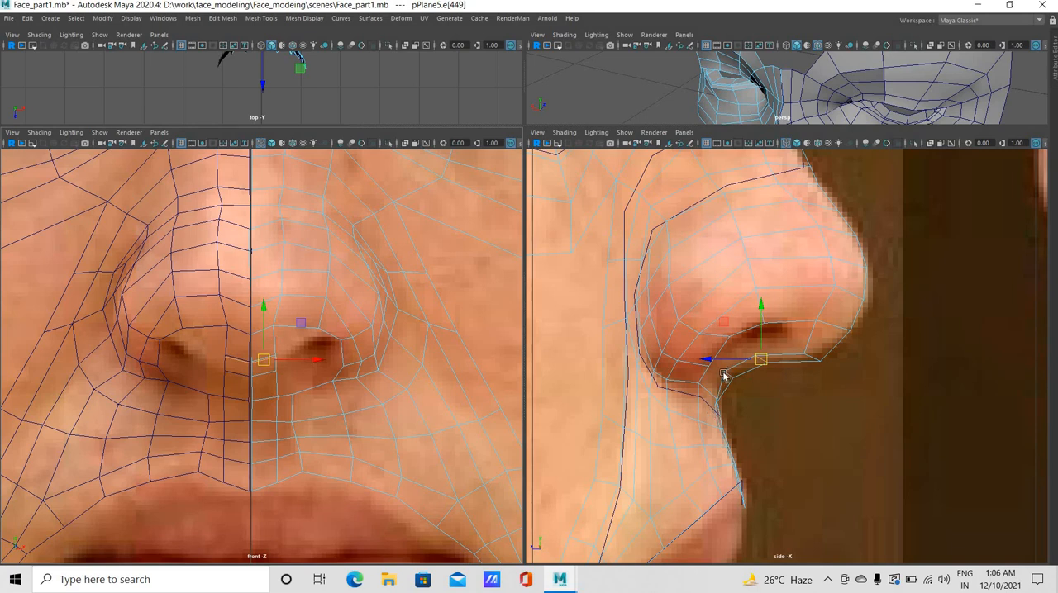
right_drag(679, 283, 711, 372)
click(685, 373)
click(673, 372)
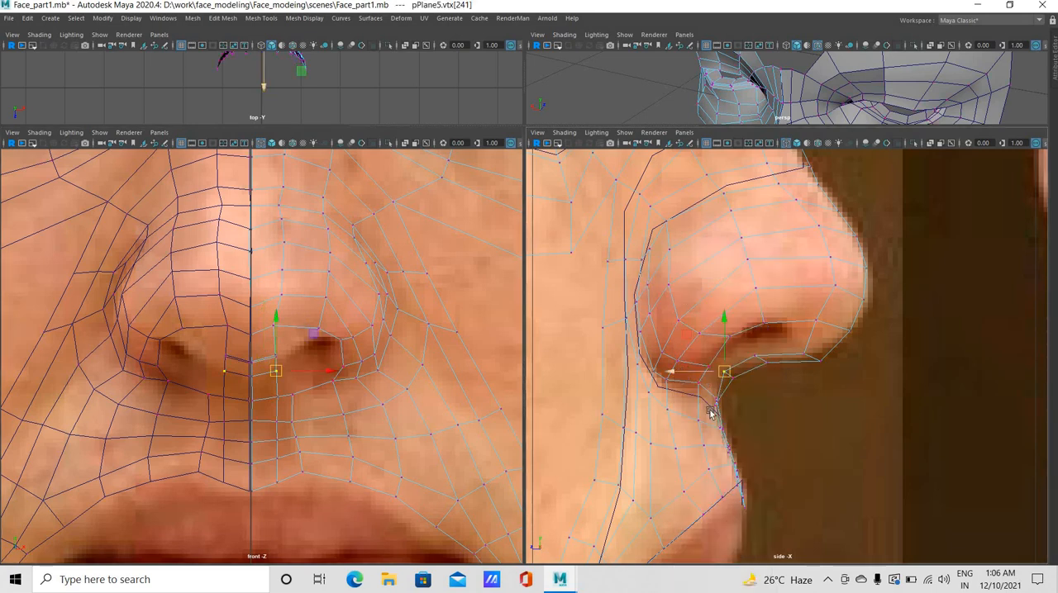
middle_drag(710, 411, 719, 406)
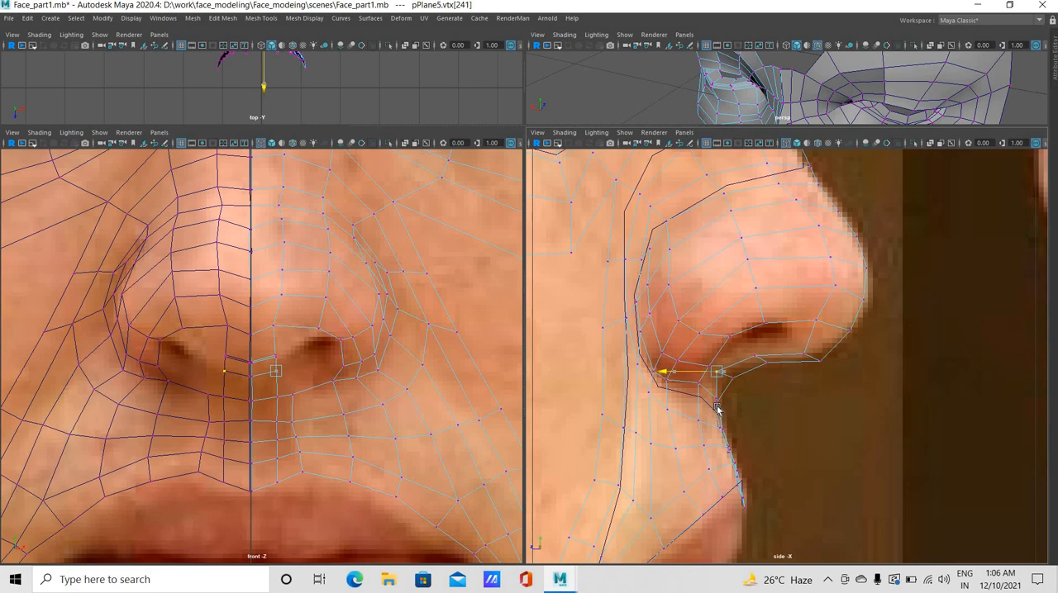
Adjust the upper-lip vertices just below the septum in the front view to even out the spacing beside the centre line
click(287, 397)
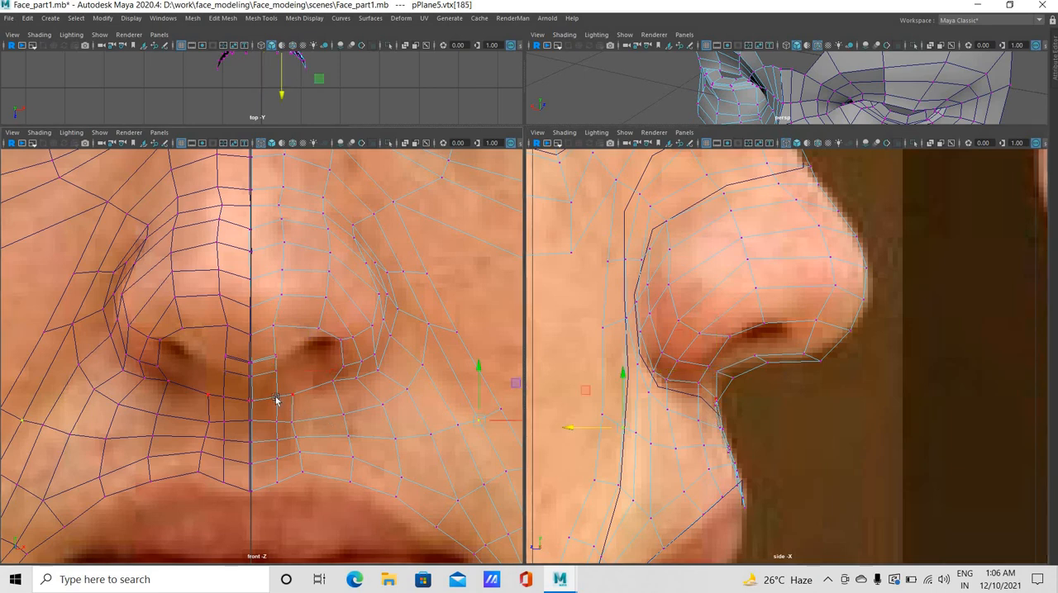
click(319, 395)
click(317, 395)
middle_drag(278, 425, 312, 427)
click(320, 427)
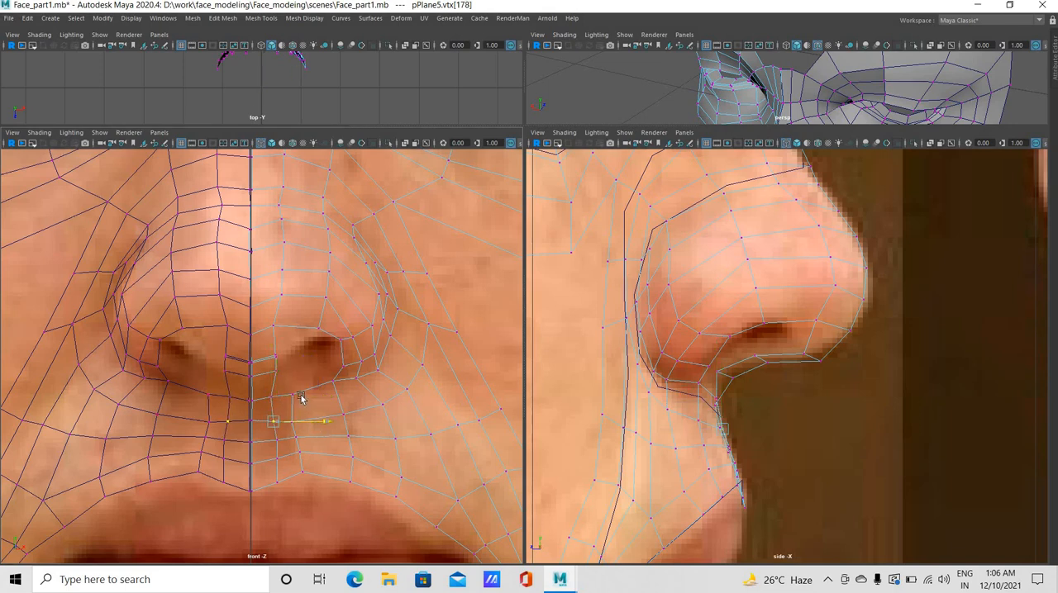
Raise the middle outer vertex on the nose underside slightly in the side view, and select the front vertex of the nostril's inner rim
click(758, 359)
click(758, 357)
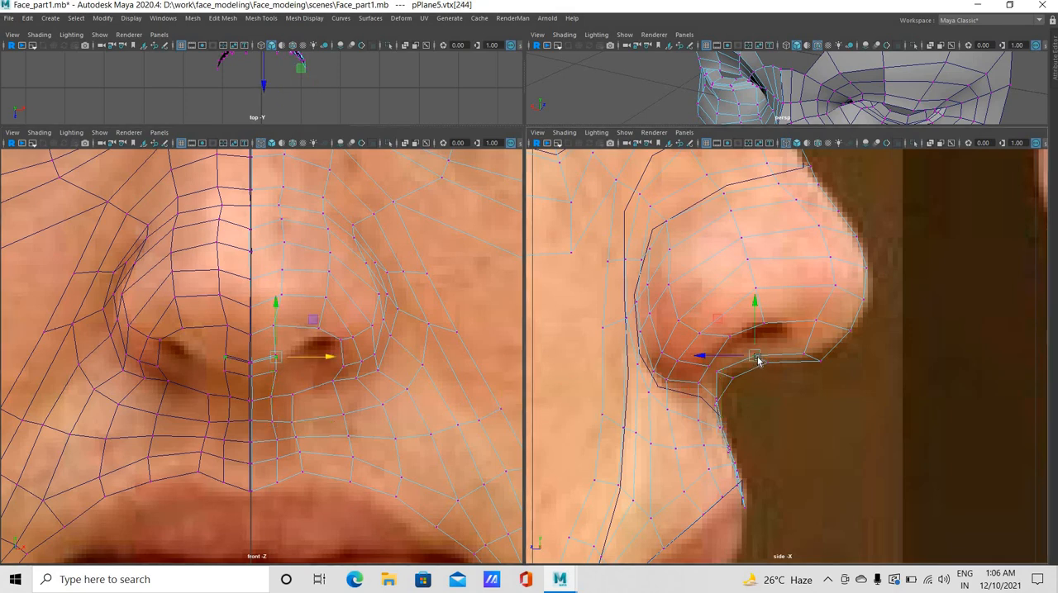
click(817, 369)
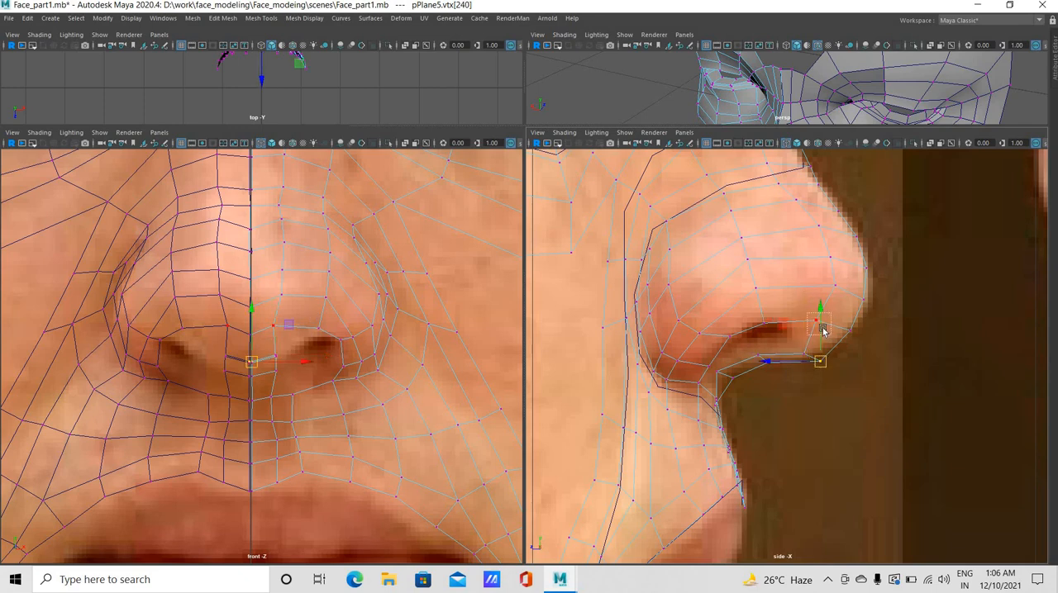
click(823, 329)
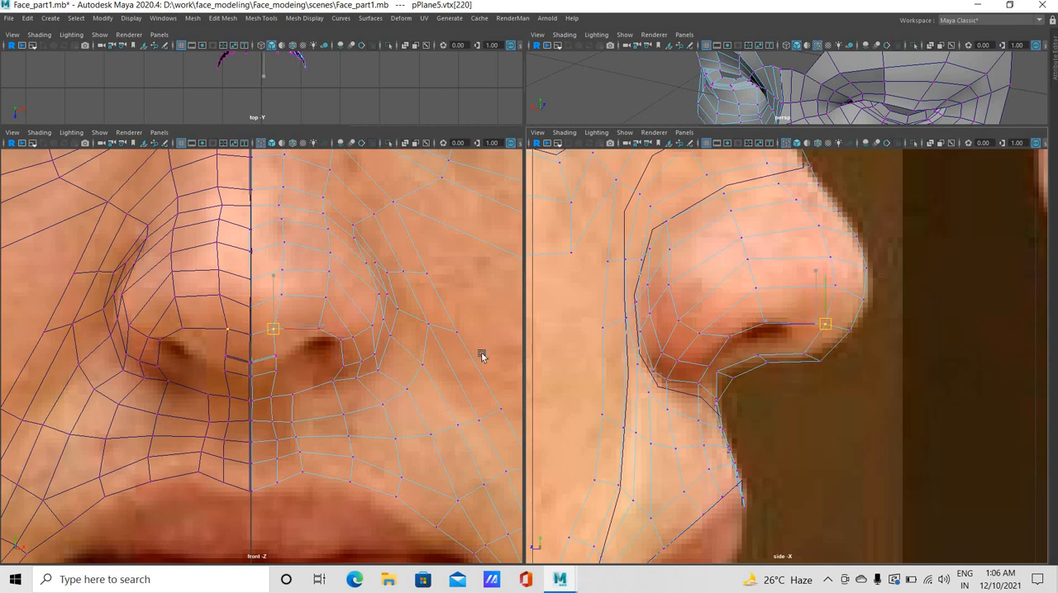
Reposition the outer septum vertices and move the nostril's inner front corner vertex down, outward and back toward the opening
click(285, 359)
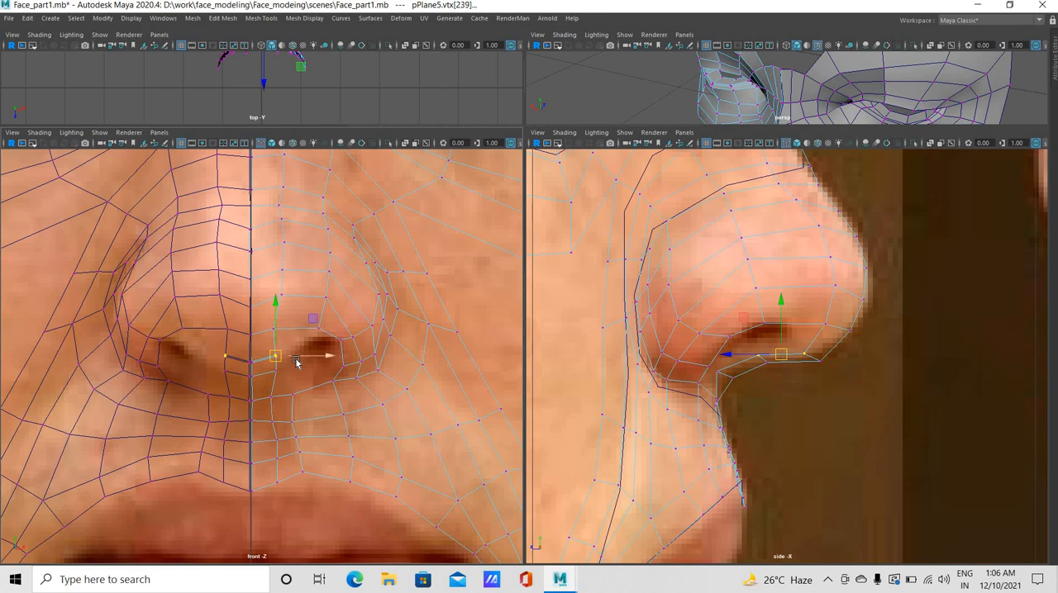
drag(296, 363, 287, 361)
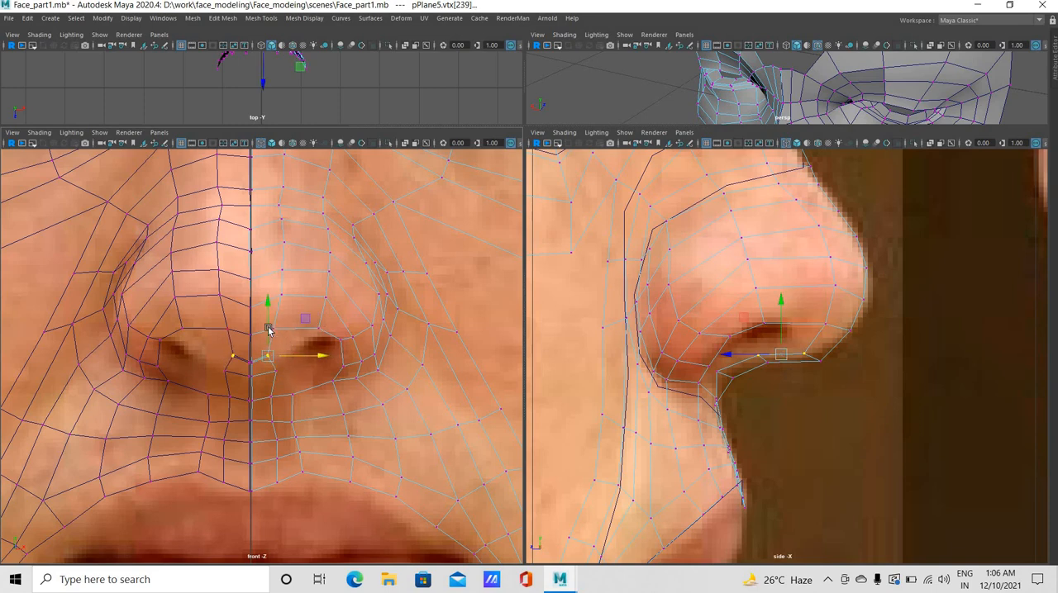
click(272, 352)
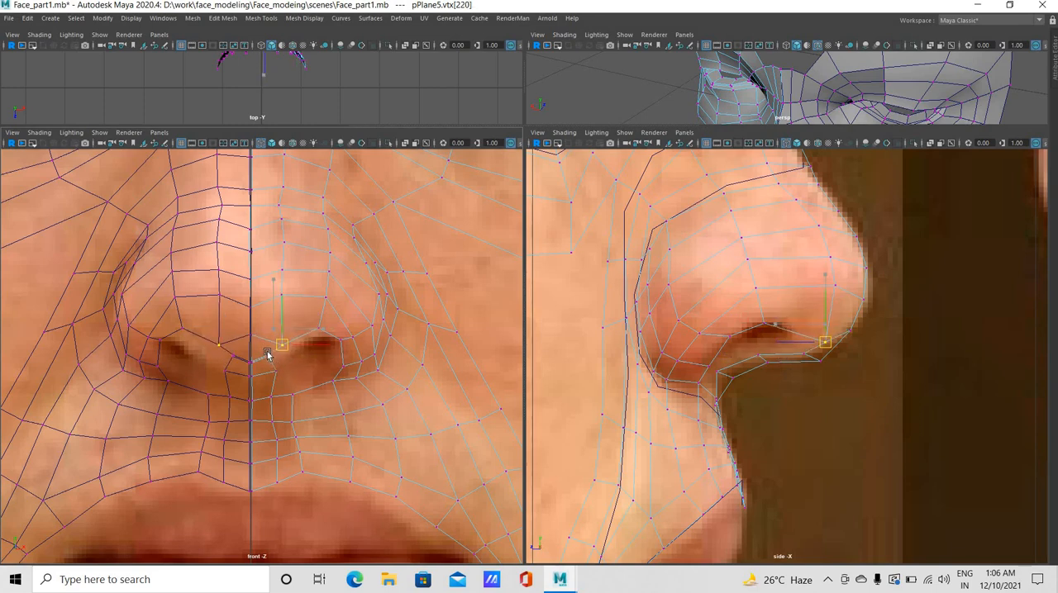
click(275, 356)
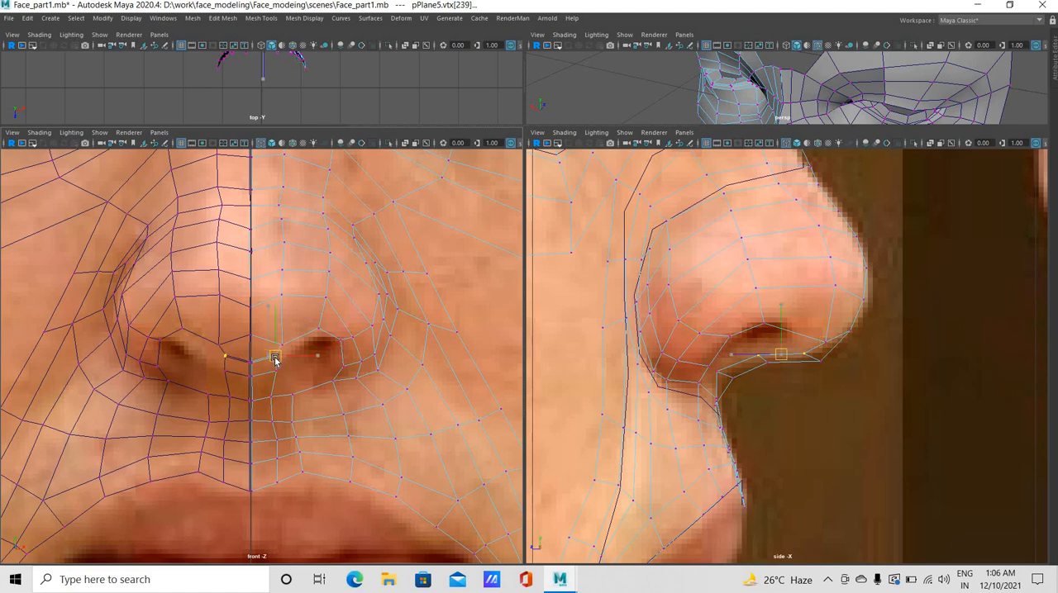
click(816, 335)
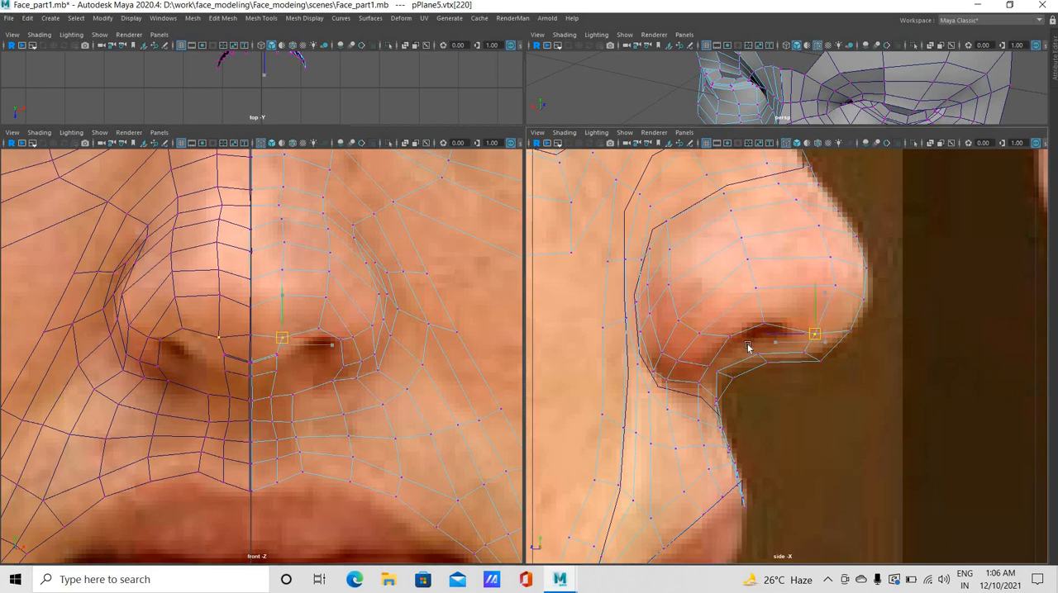
Adjust the vertex above the nostril opening and raise the upper-lip vertex beside the centre line at the septum base
click(765, 317)
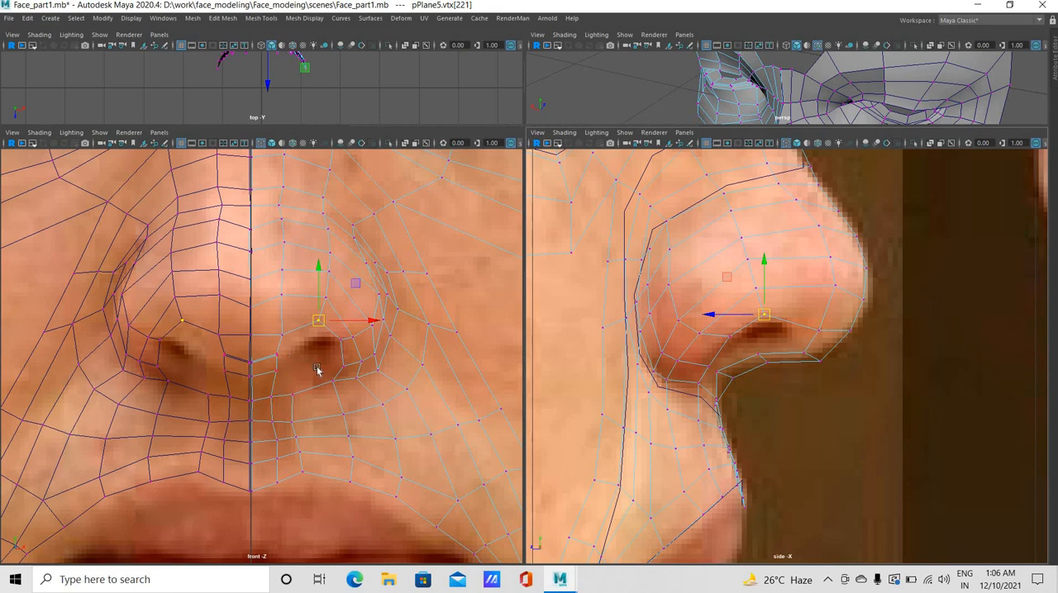
click(270, 400)
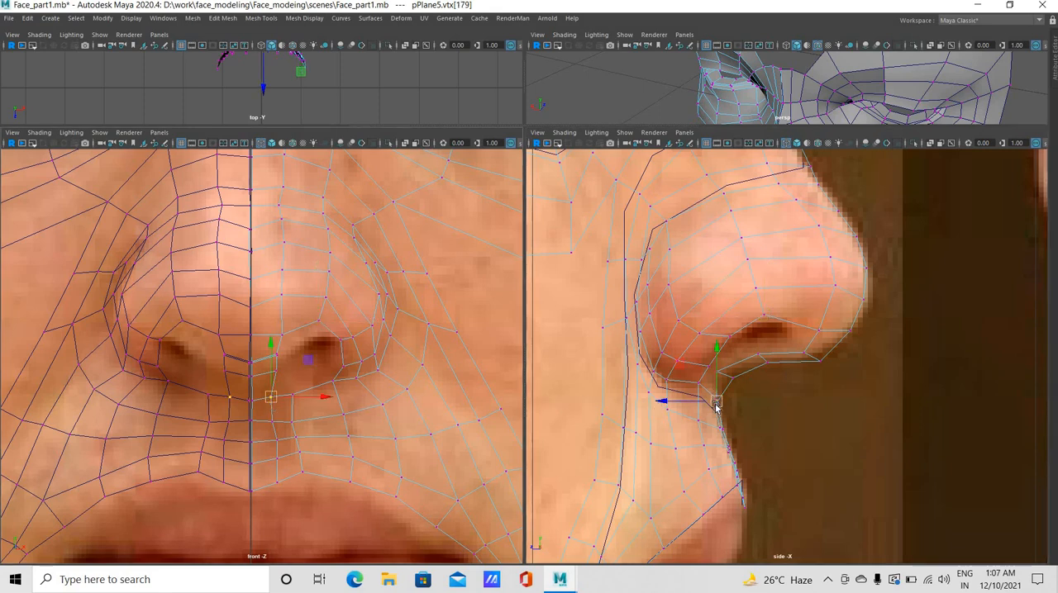
drag(716, 400, 715, 397)
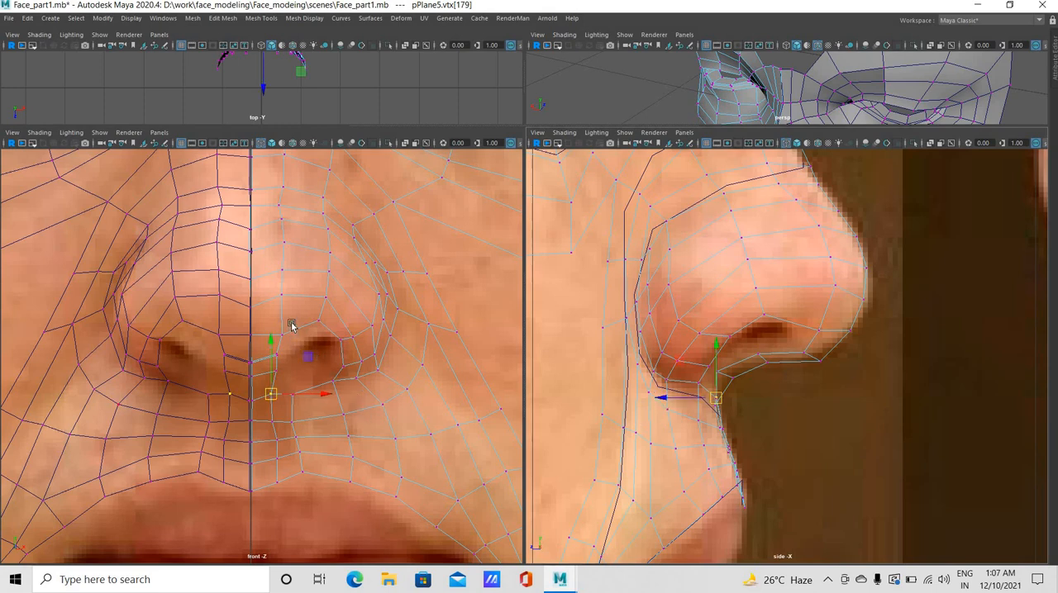
Reposition the nostril's inner front corner and upper rim vertices and the vertex above them in the front view
drag(269, 323, 289, 338)
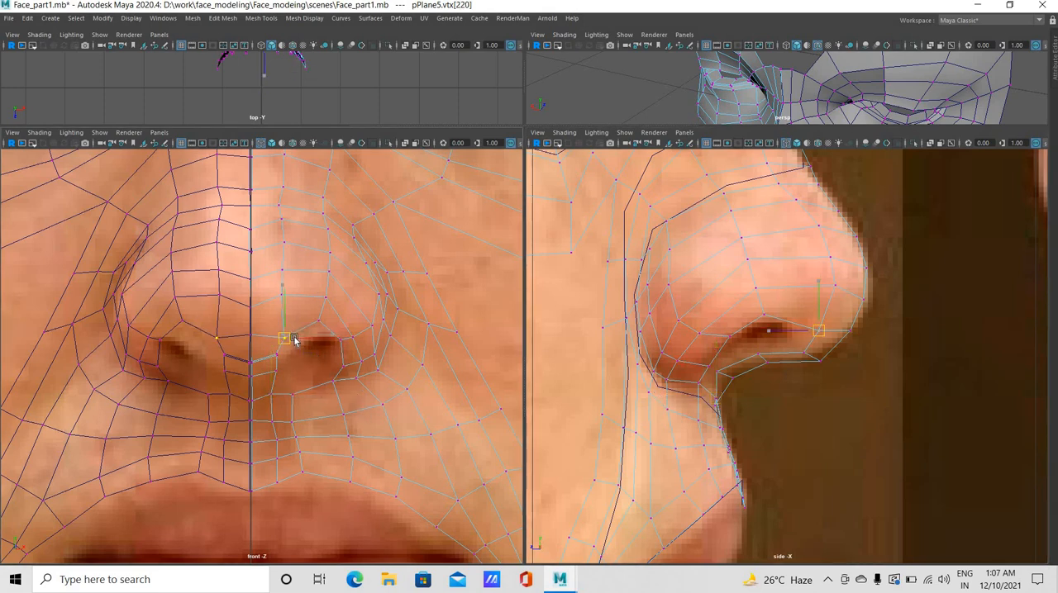
middle_drag(288, 299, 321, 318)
click(286, 301)
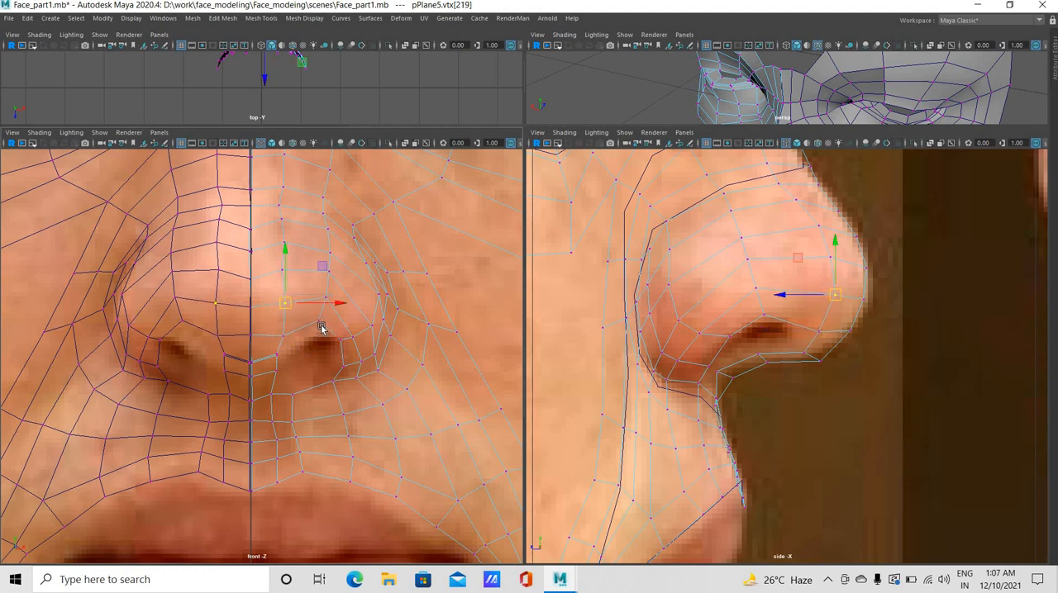
drag(322, 328, 322, 323)
middle_drag(349, 328, 349, 337)
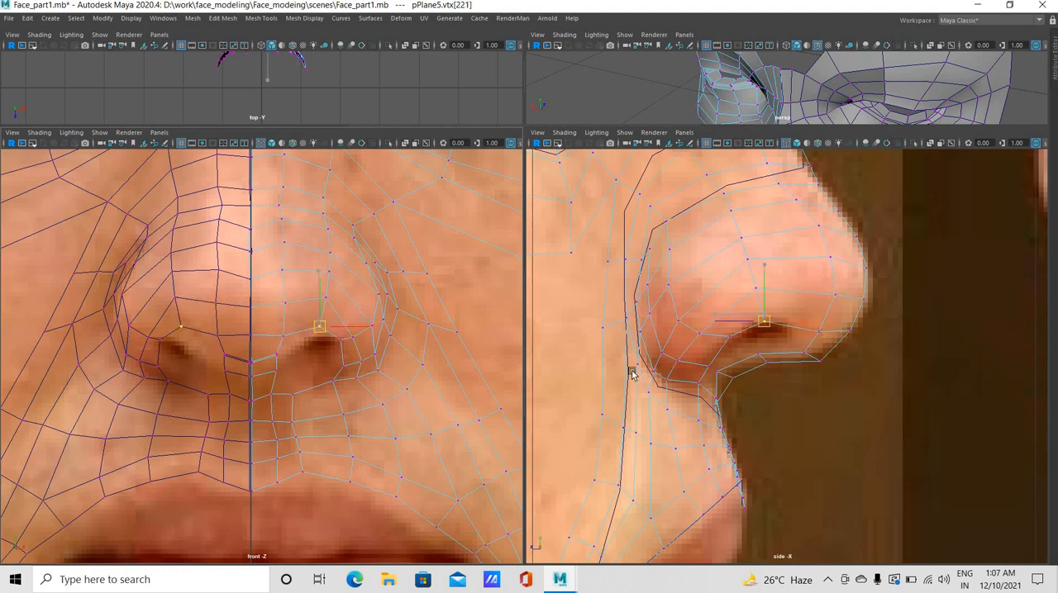
Move the vertices beside the nose tip and at the front of the nostril back in the side view
click(802, 352)
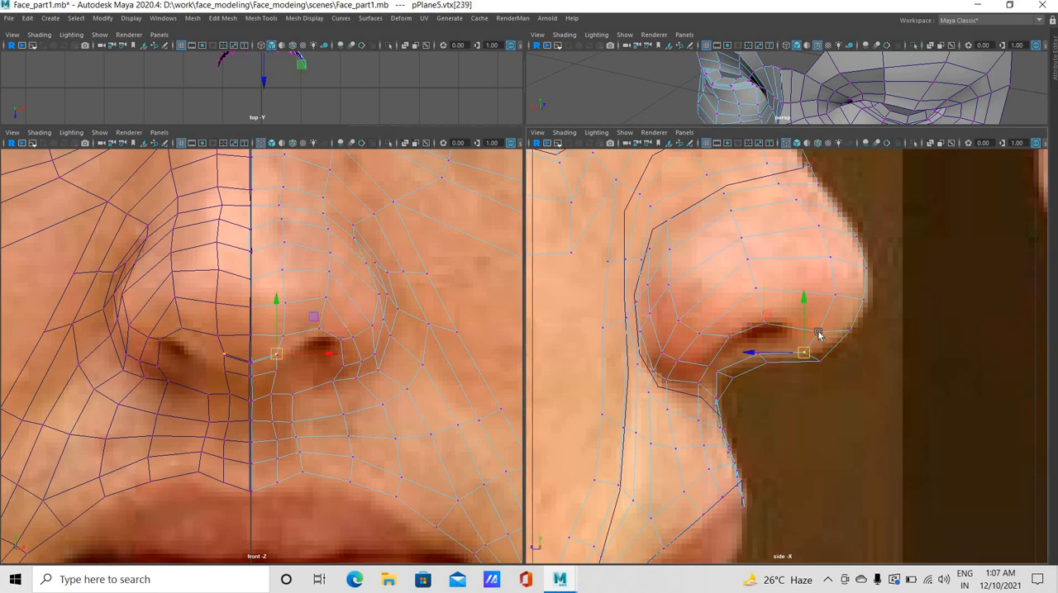
click(800, 331)
mouse_move(849, 299)
middle_down()
mouse_move(840, 287)
mouse_move(829, 299)
middle_up()
click(823, 298)
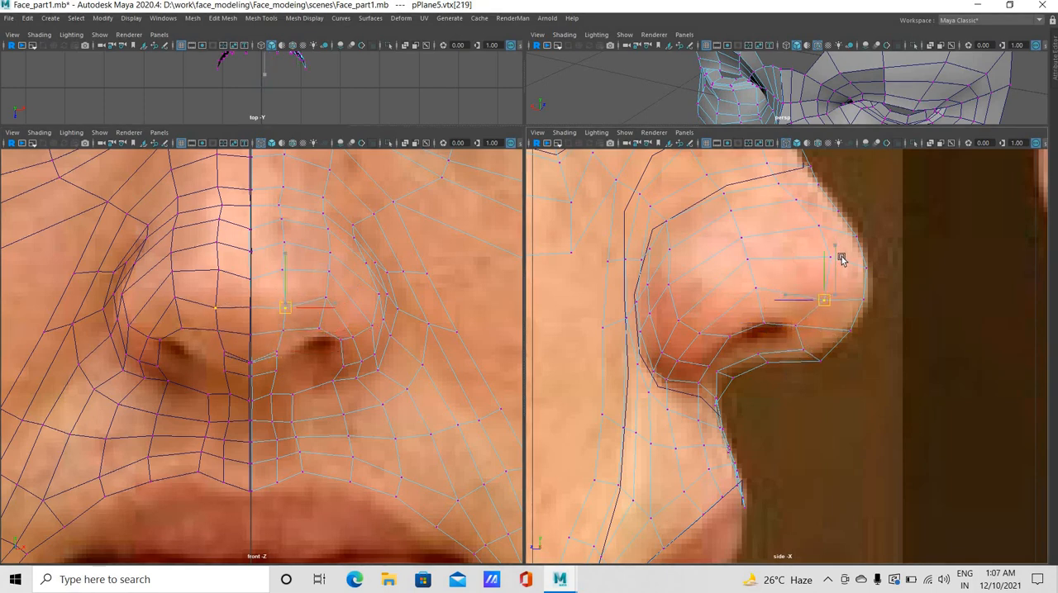
middle_drag(840, 257, 824, 259)
click(828, 260)
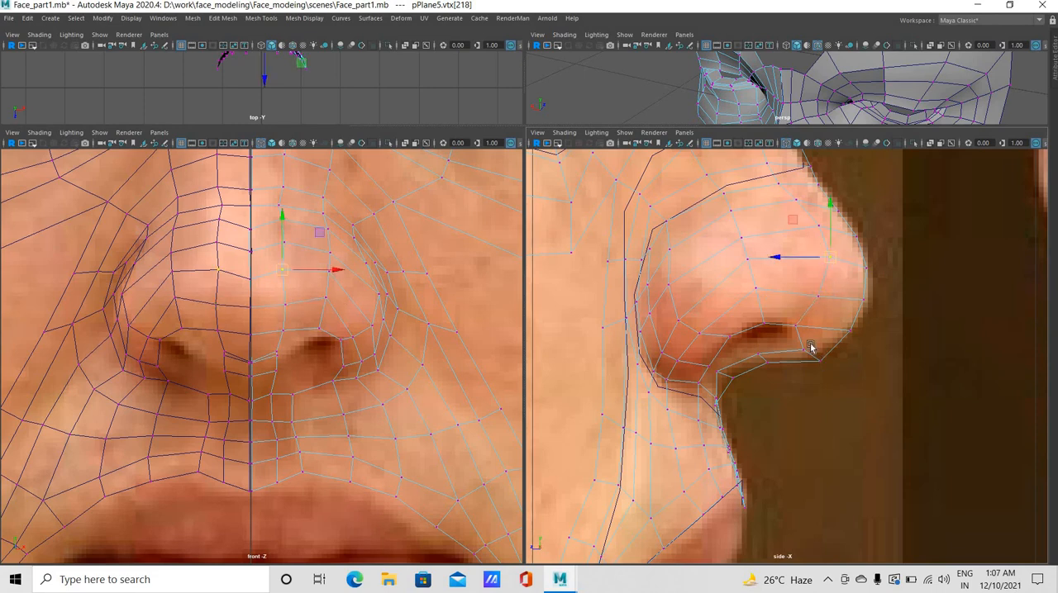
Raise the outer septum vertices toward the lower edge of the nostril opening in the side view
drag(785, 344, 783, 343)
middle_drag(776, 364, 758, 355)
click(756, 353)
click(755, 350)
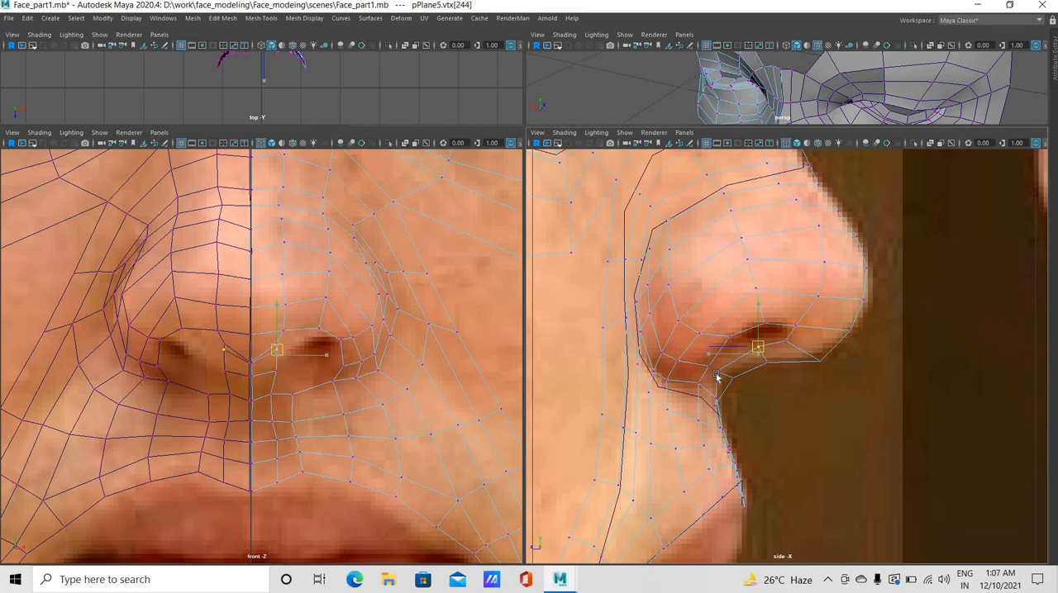
Move the two vertices beside the centre line where the septum meets the upper lip up and back in the side view
click(719, 371)
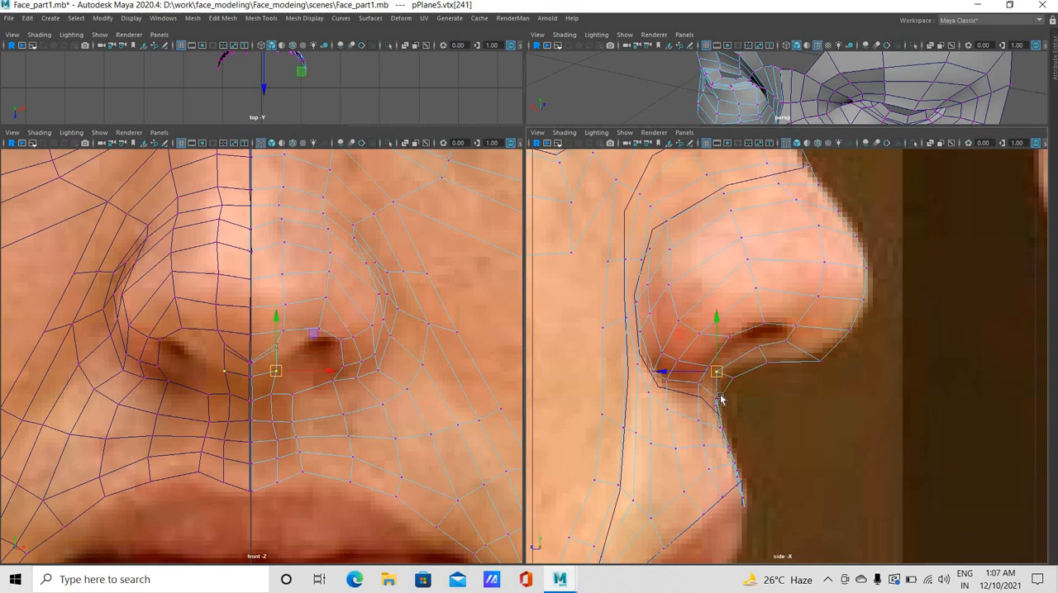
click(709, 393)
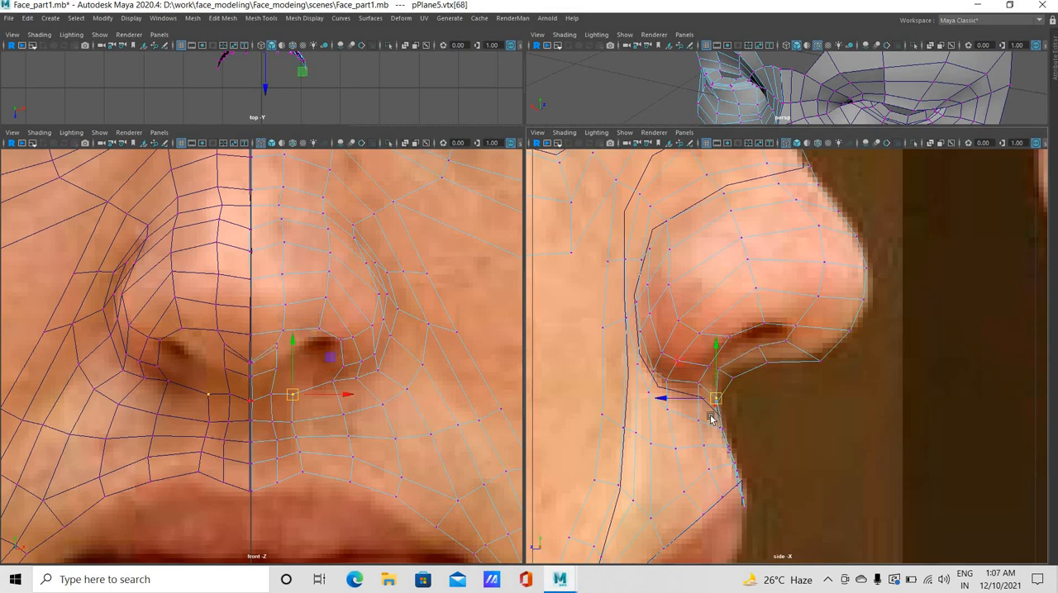
drag(708, 392, 710, 396)
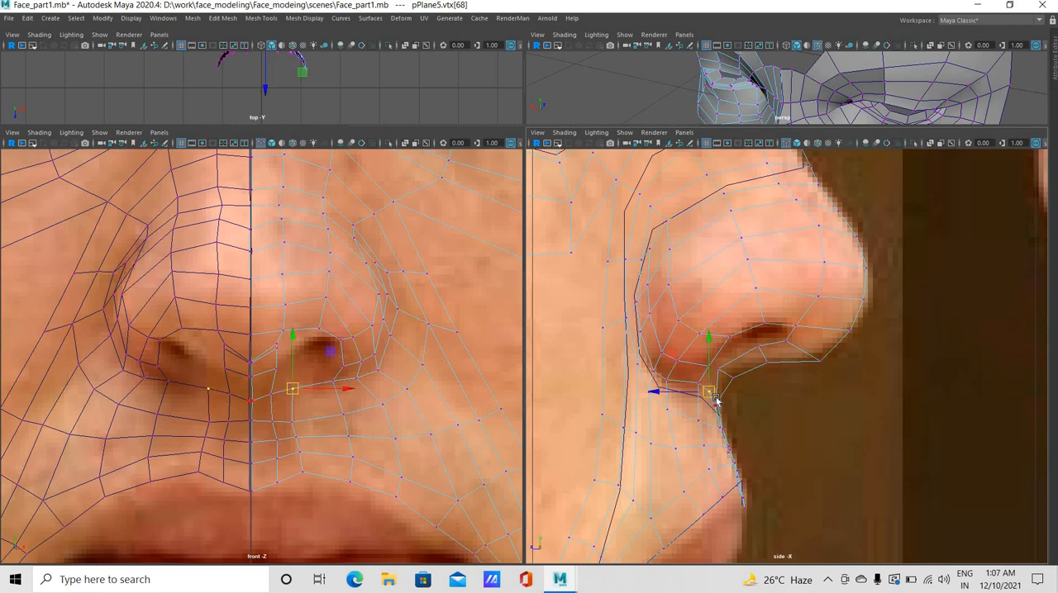
click(716, 405)
click(713, 395)
drag(713, 394, 708, 386)
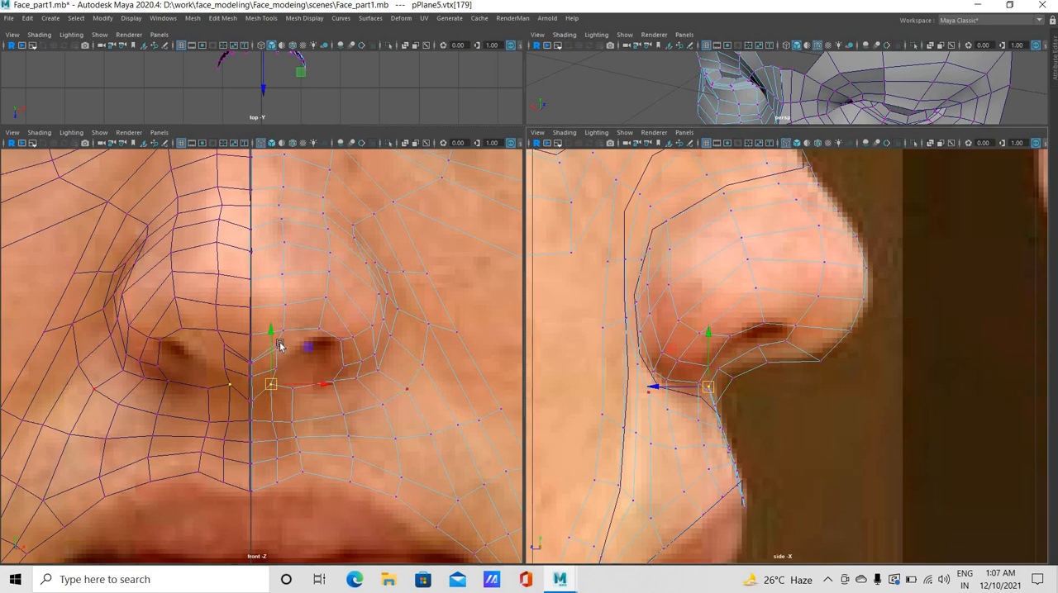
Shift the septum-side and inner front nostril vertices outward, and lower the vertex above the nostril in the front view
mouse_move(297, 356)
mouse_down()
mouse_move(270, 339)
mouse_move(289, 357)
mouse_up()
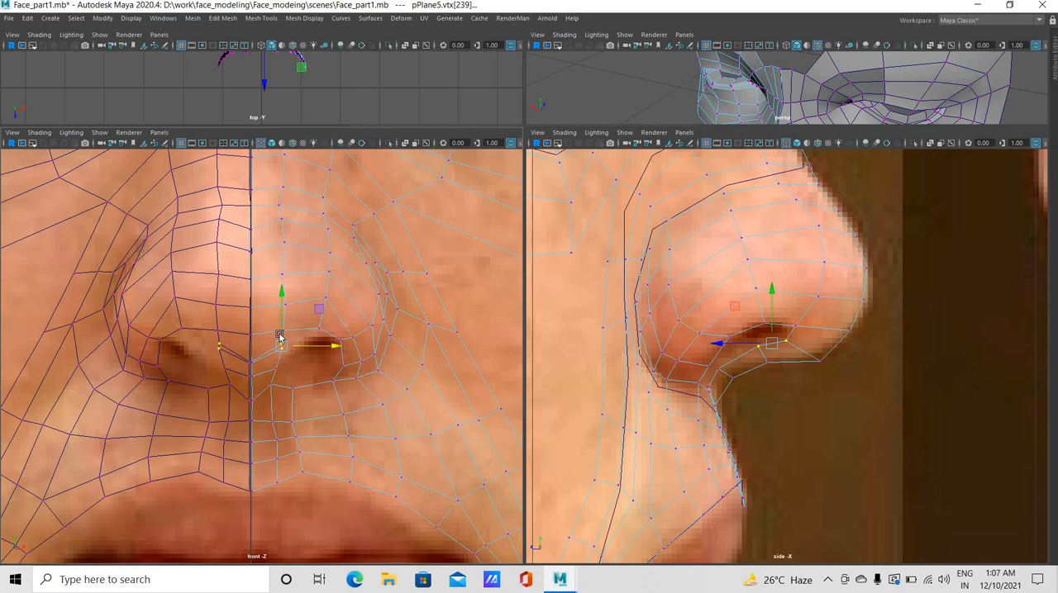
mouse_move(288, 337)
mouse_down()
mouse_move(288, 350)
mouse_move(290, 336)
mouse_up()
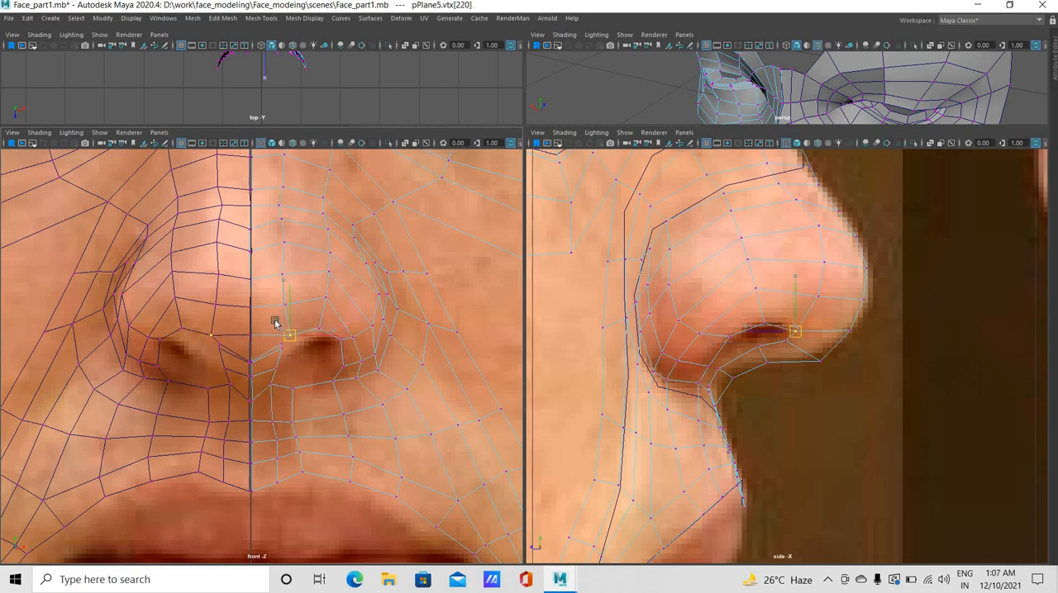
drag(270, 262, 355, 291)
drag(313, 325, 334, 313)
drag(326, 298, 328, 306)
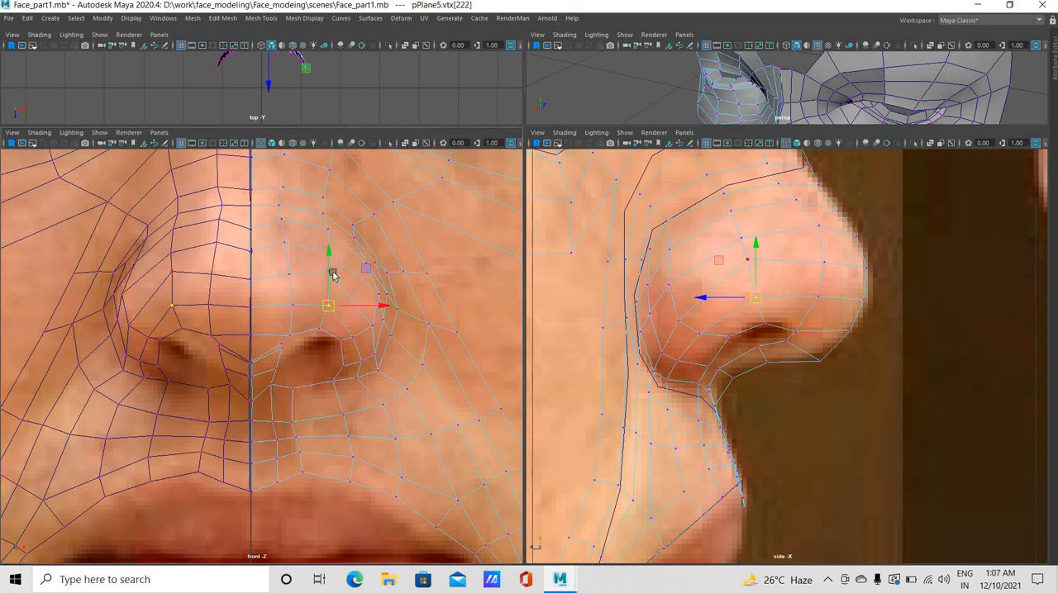
Adjust the vertex beside the nose tip and the septum-side and outer vertices around the nostril opening in the front view
click(335, 277)
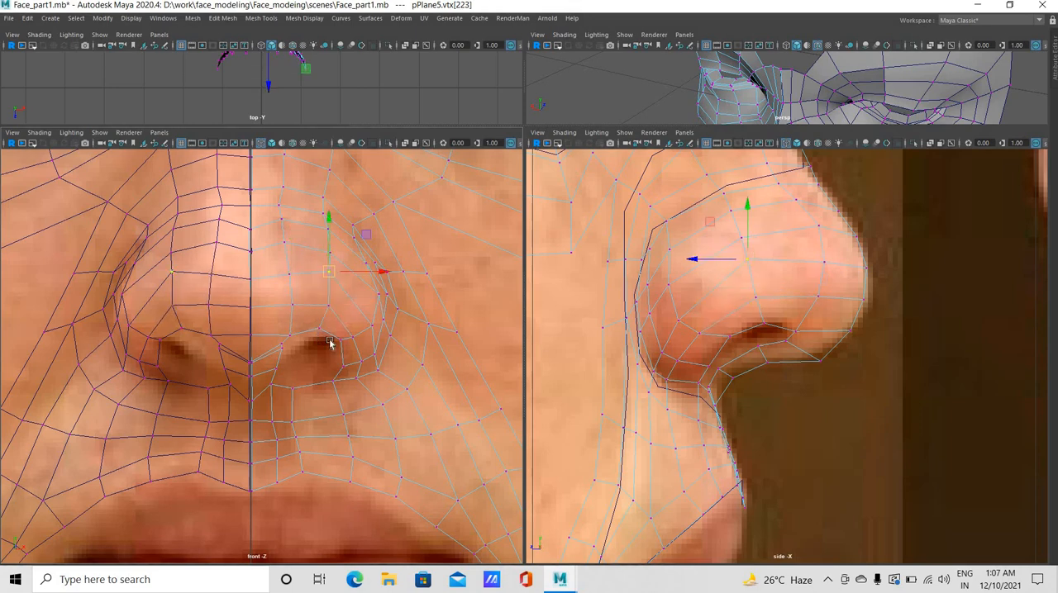
click(278, 351)
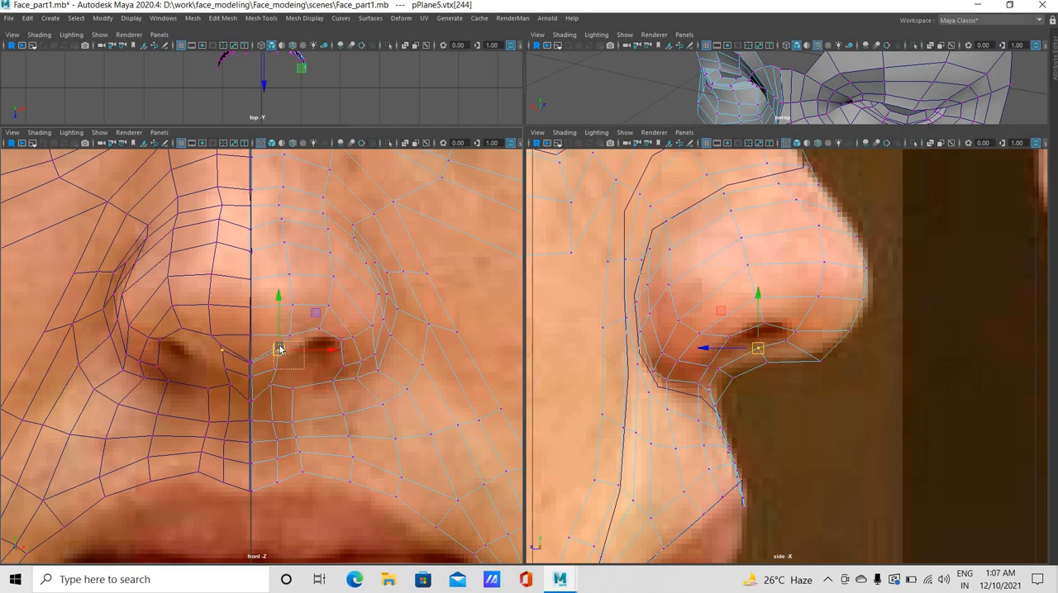
shift+click(280, 344)
shift+click(277, 368)
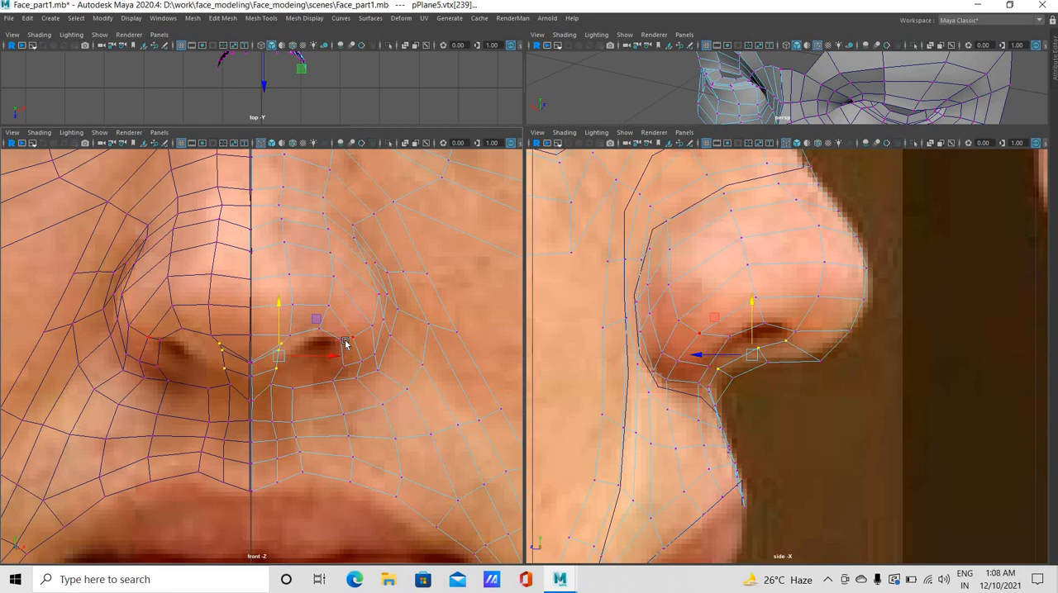
click(351, 338)
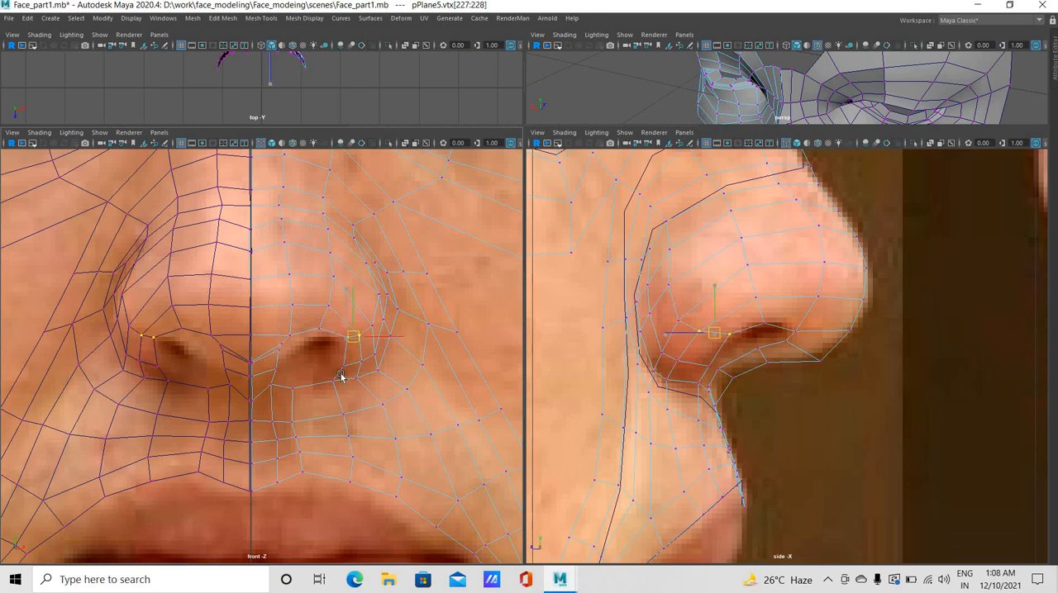
click(345, 364)
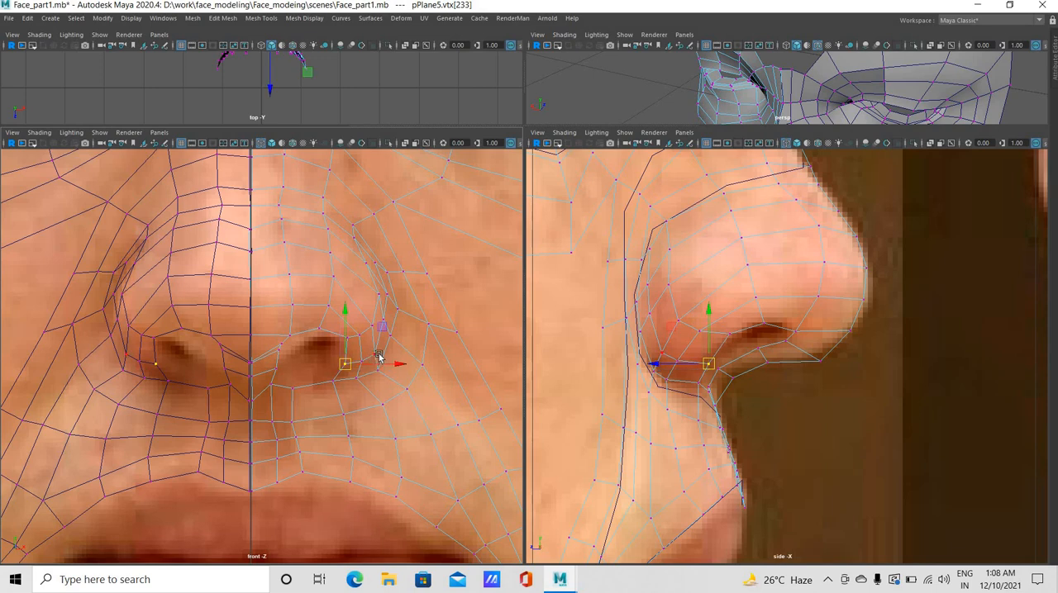
Reposition the vertices along the lower and outer edge of the nostril wing in the front view
click(378, 350)
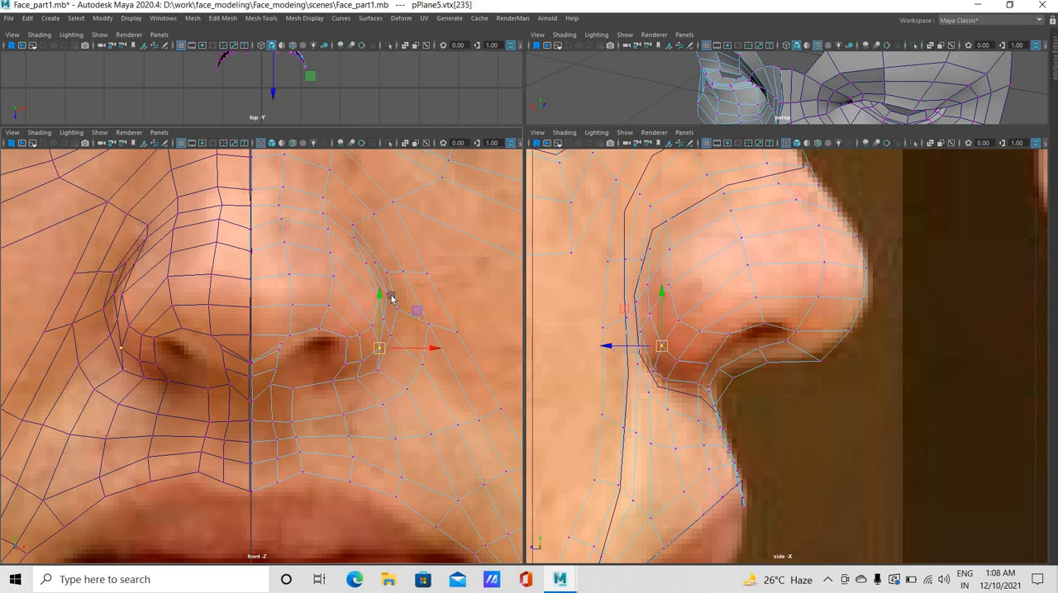
key(Up)
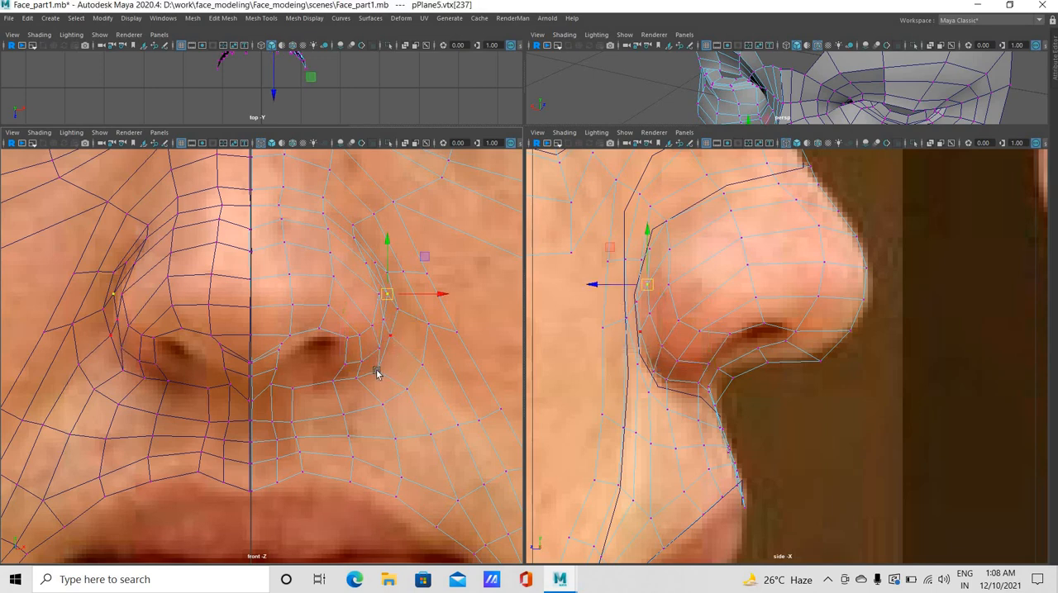
click(370, 364)
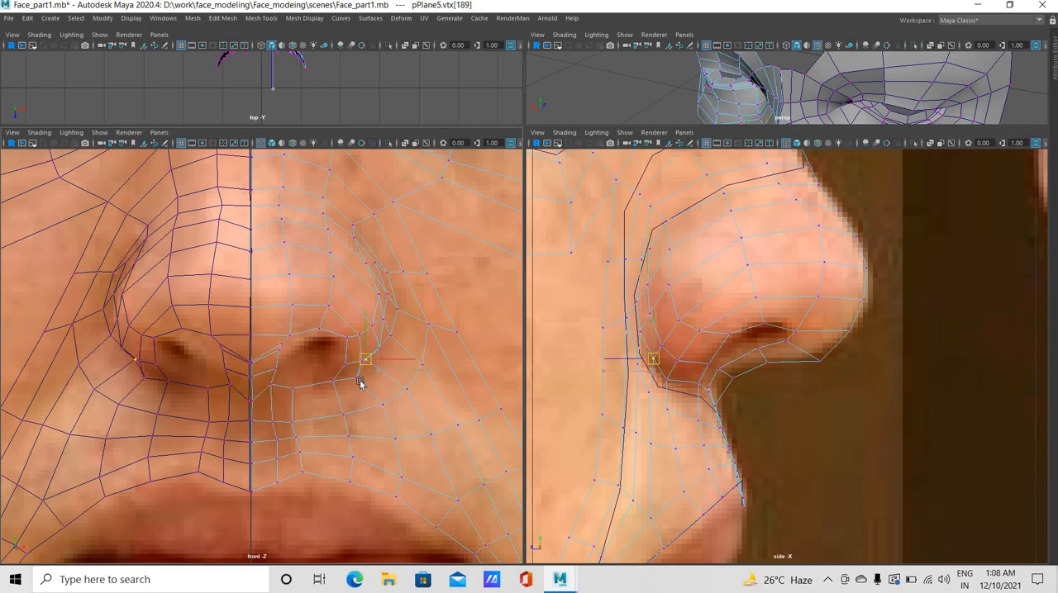
key(Up)
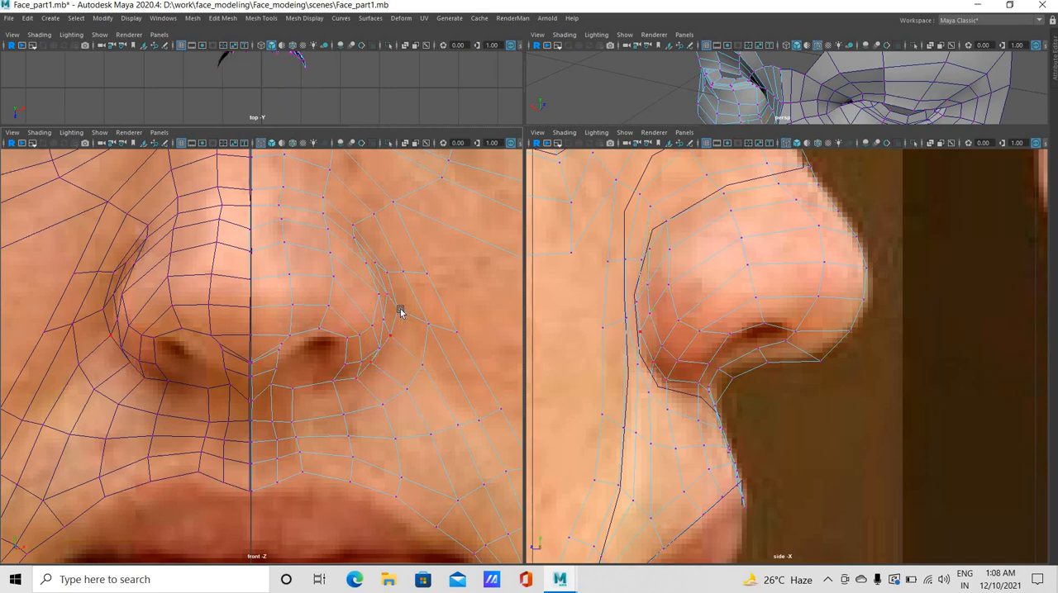
key(Up)
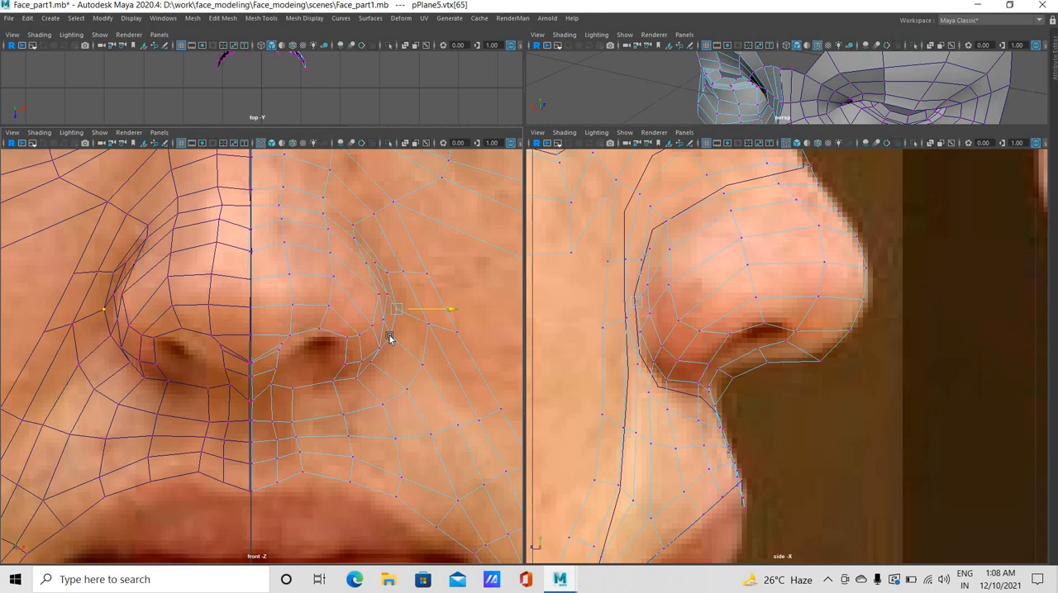
Move the outer crease vertices beside the nostril wing in toward the wing's contour in the front view
click(410, 338)
mouse_move(390, 323)
middle_down()
mouse_move(397, 328)
mouse_move(383, 330)
middle_up()
drag(381, 320, 398, 342)
key(Right)
click(406, 320)
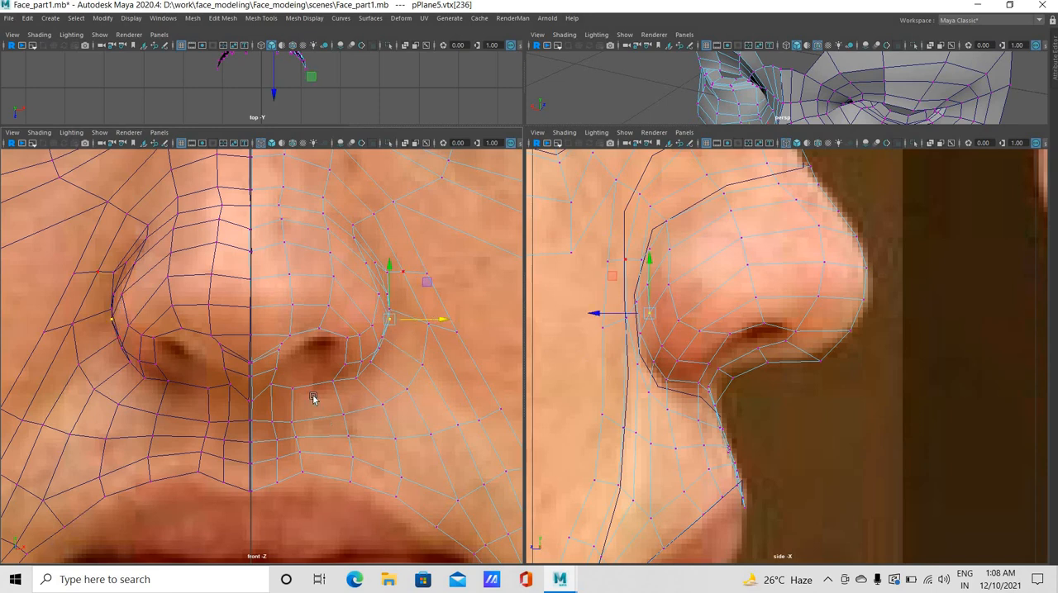
Move the vertex at the base of the septum below the nostril slightly up and outward in the front view
click(272, 390)
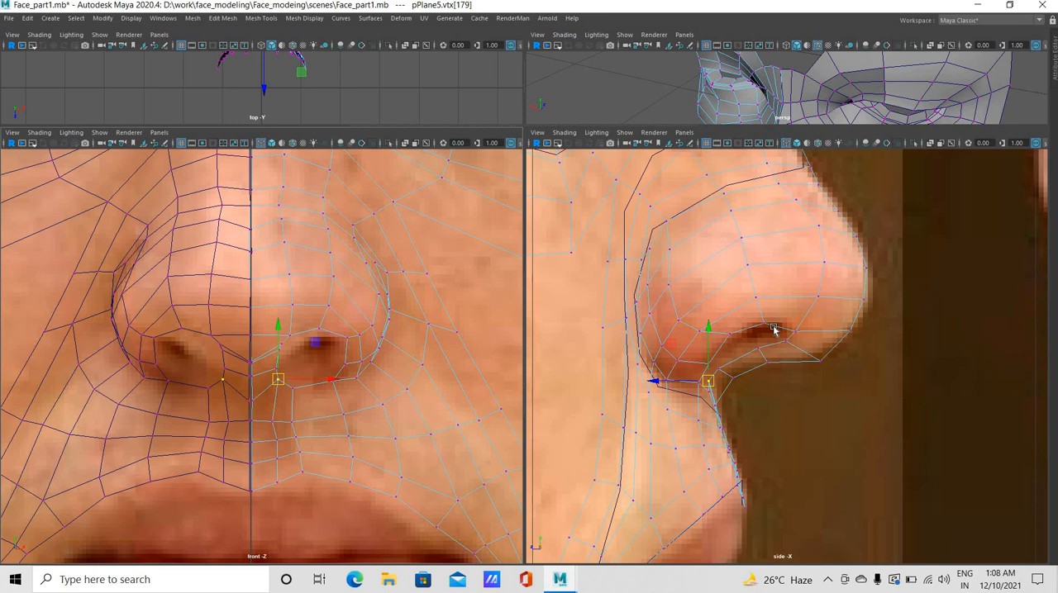
right_drag(772, 326, 769, 290)
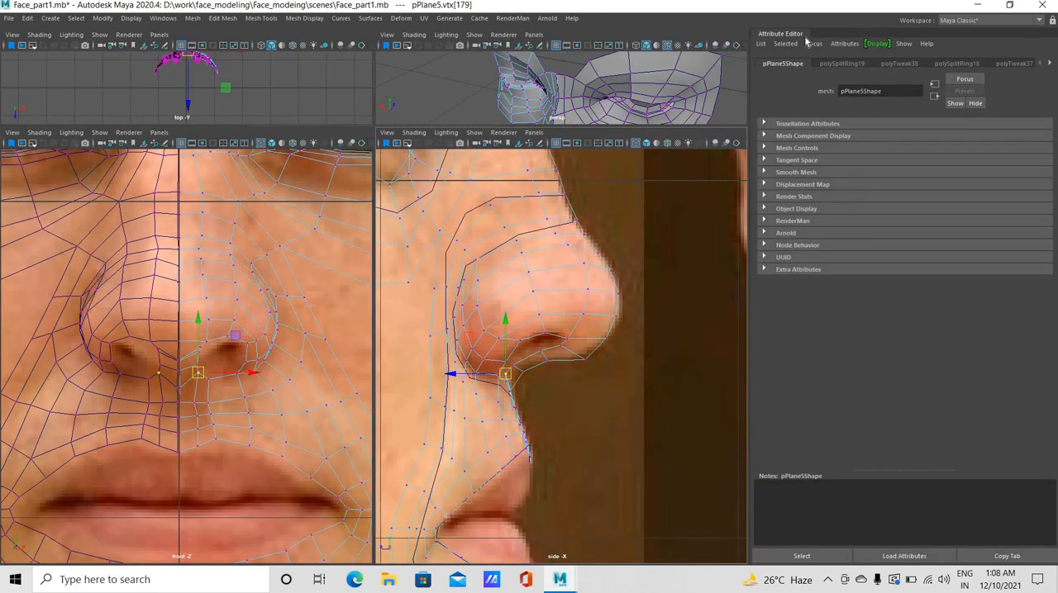
key(ctrl+a)
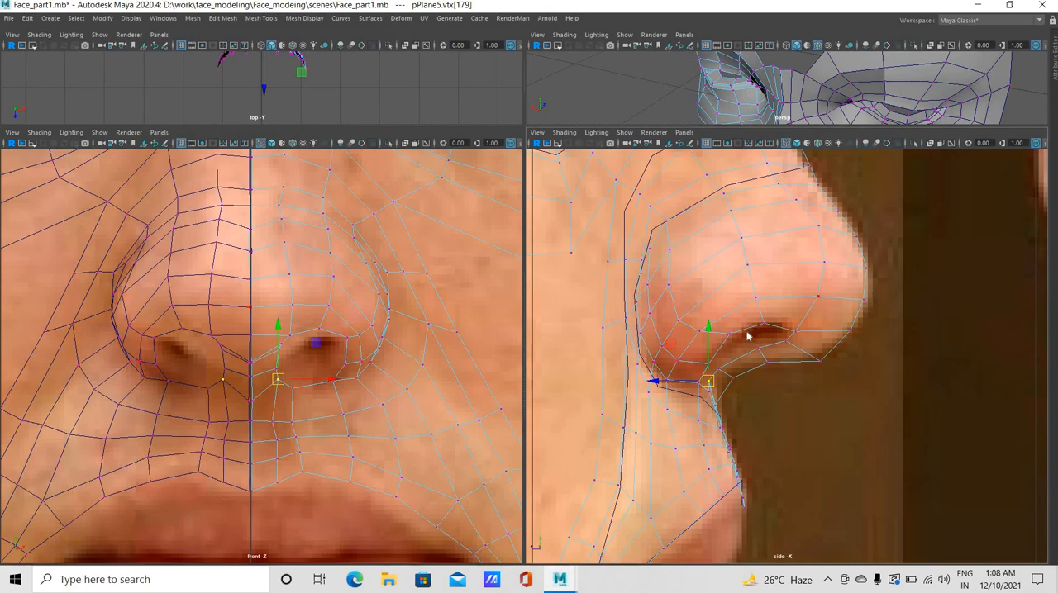
Extrude the nostril opening's border edge loop, scale it inward to a smaller ring, and move the ring slightly up and outward
right_click(746, 334)
right_drag(746, 278, 745, 246)
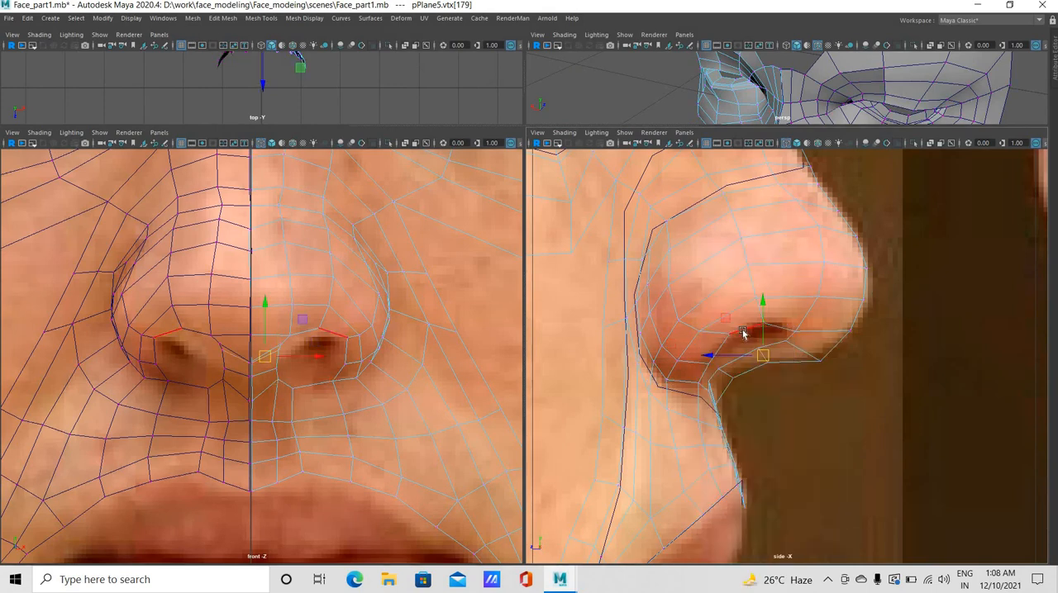
double_click(637, 302)
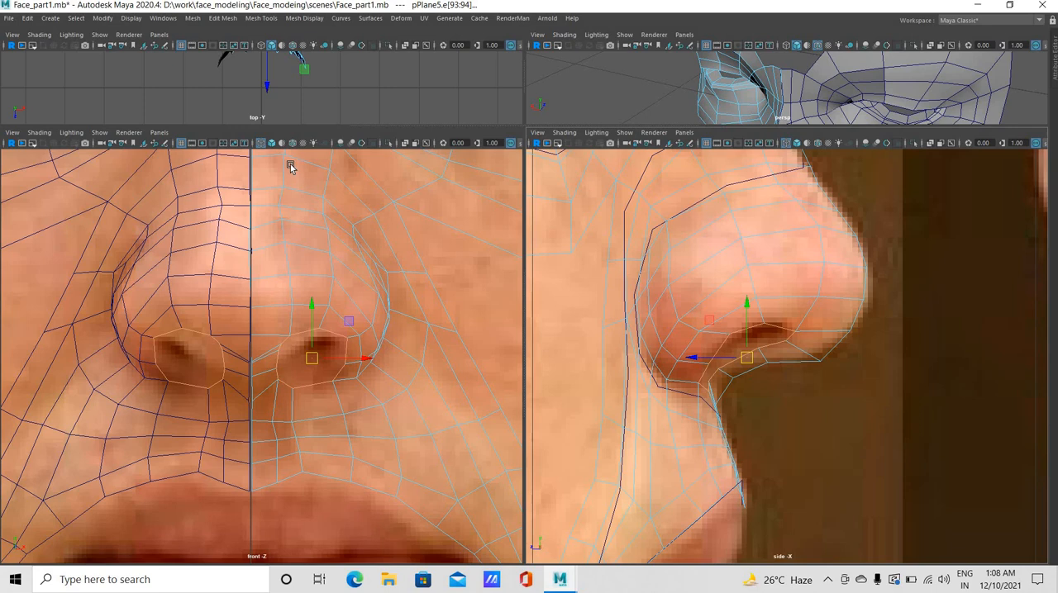
key(r)
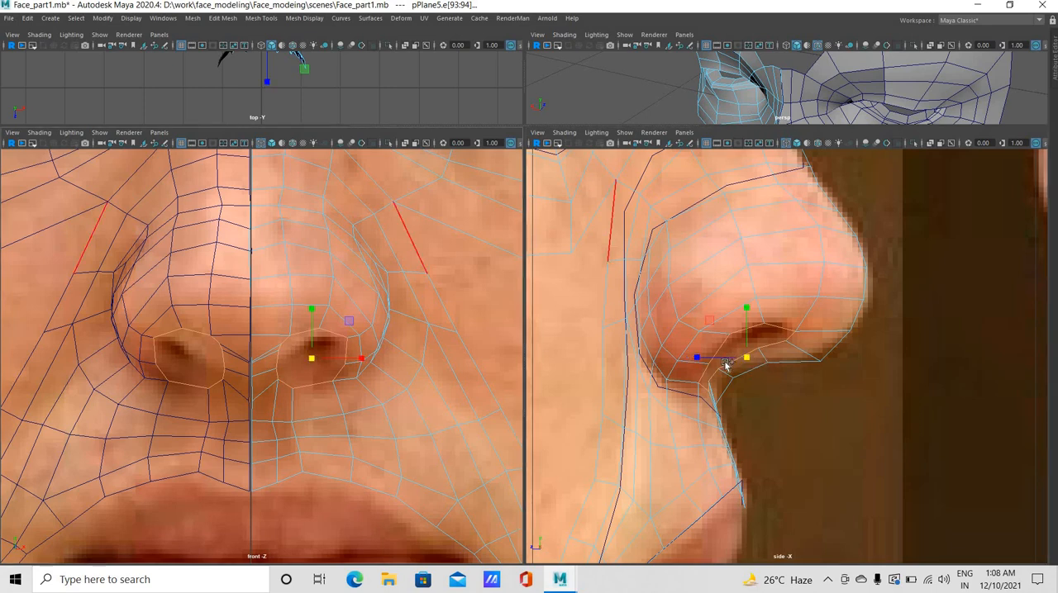
mouse_move(746, 358)
shift+mouse_down()
mouse_move(737, 367)
mouse_move(731, 353)
shift+mouse_up()
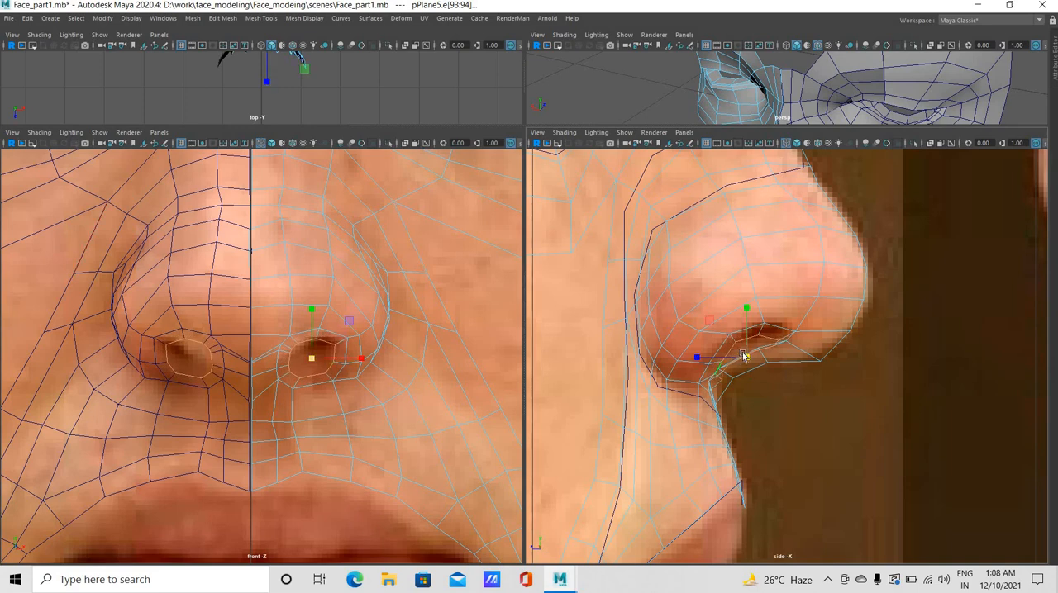
key(w)
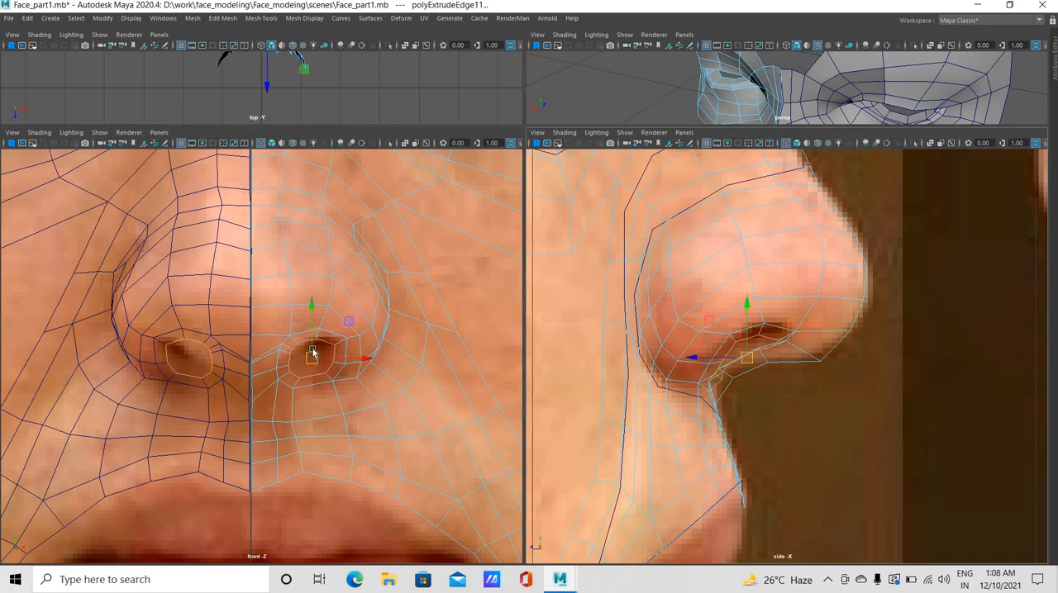
drag(312, 354, 316, 353)
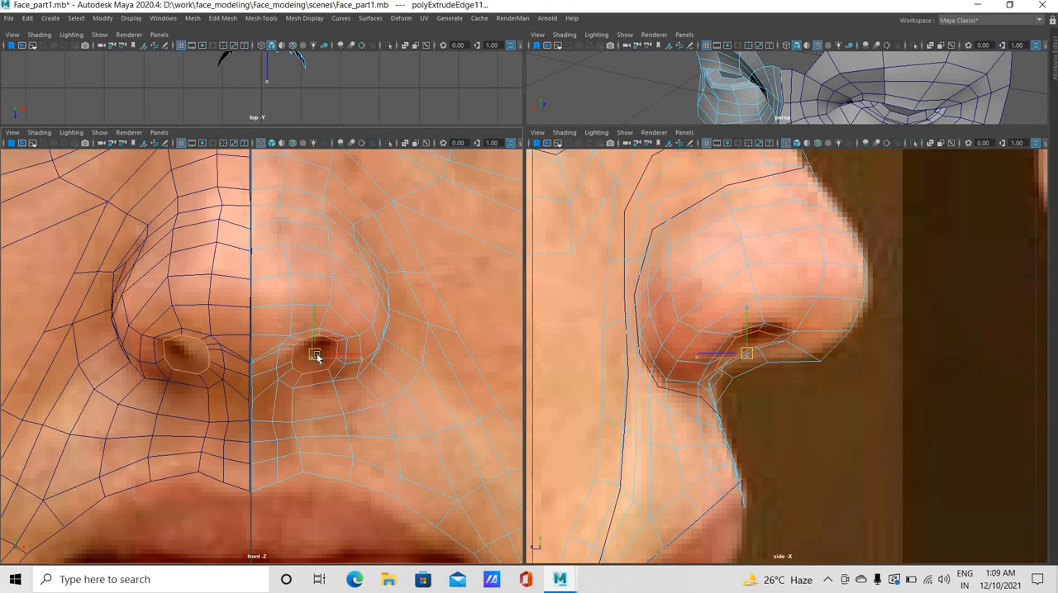
Move the front vertex of the inner nostril ring back and slightly up in the side view
click(715, 369)
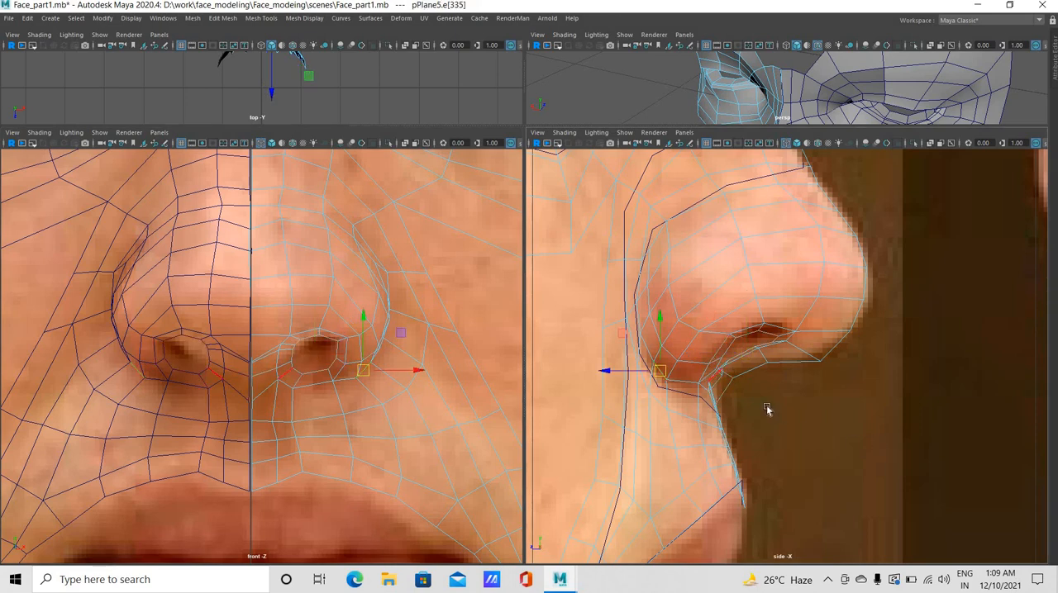
scroll(789, 411, up, 3)
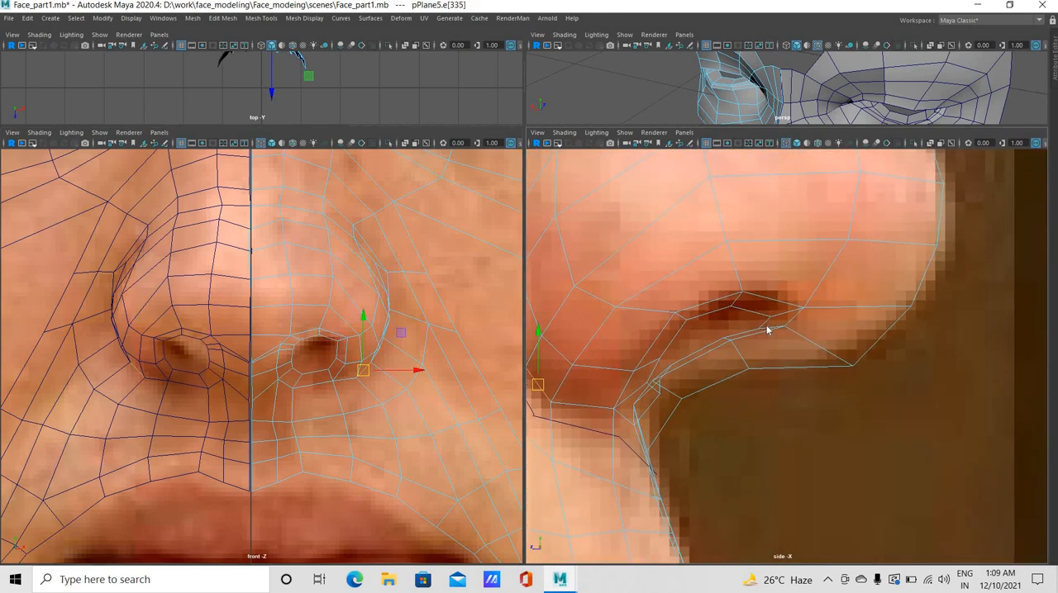
right_drag(760, 289, 718, 285)
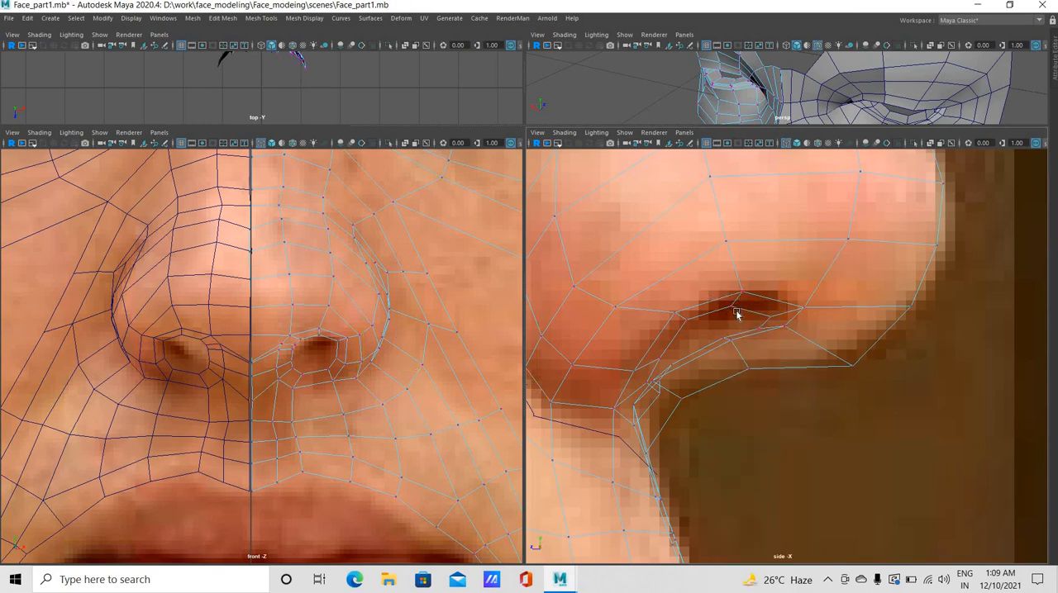
drag(738, 318, 750, 317)
click(754, 323)
click(763, 314)
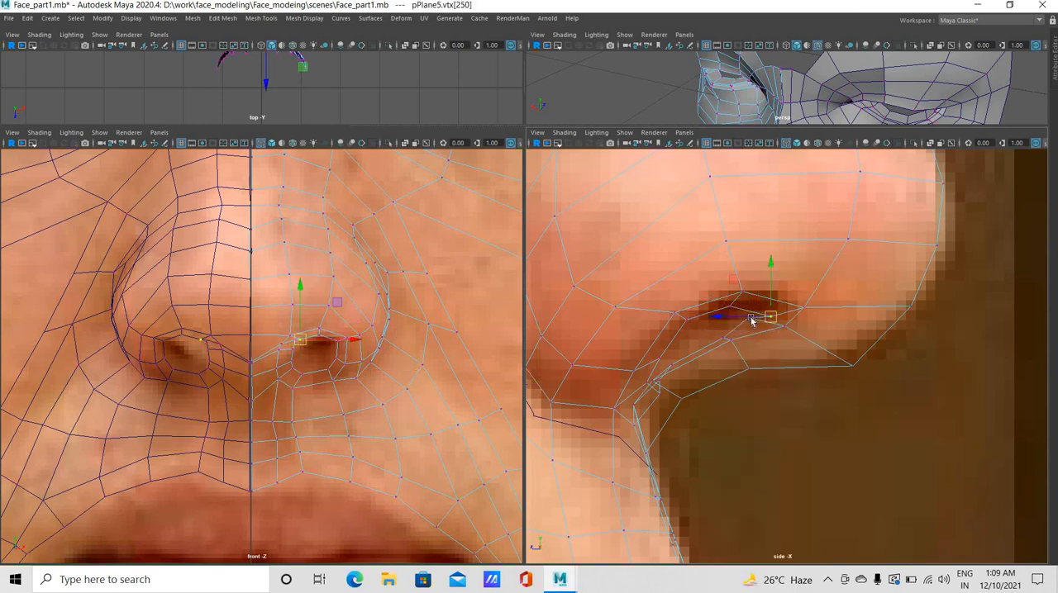
middle_drag(663, 397, 650, 385)
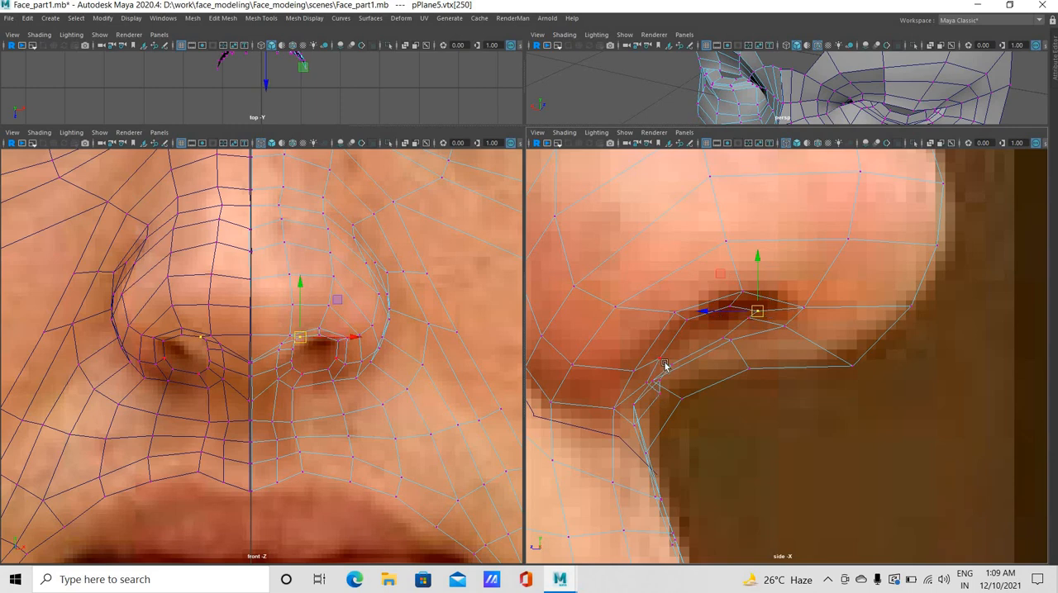
Raise the outer and septum-side inner nostril ring vertices, and move the rear septum-side rim vertex forward and up in the side view
click(661, 365)
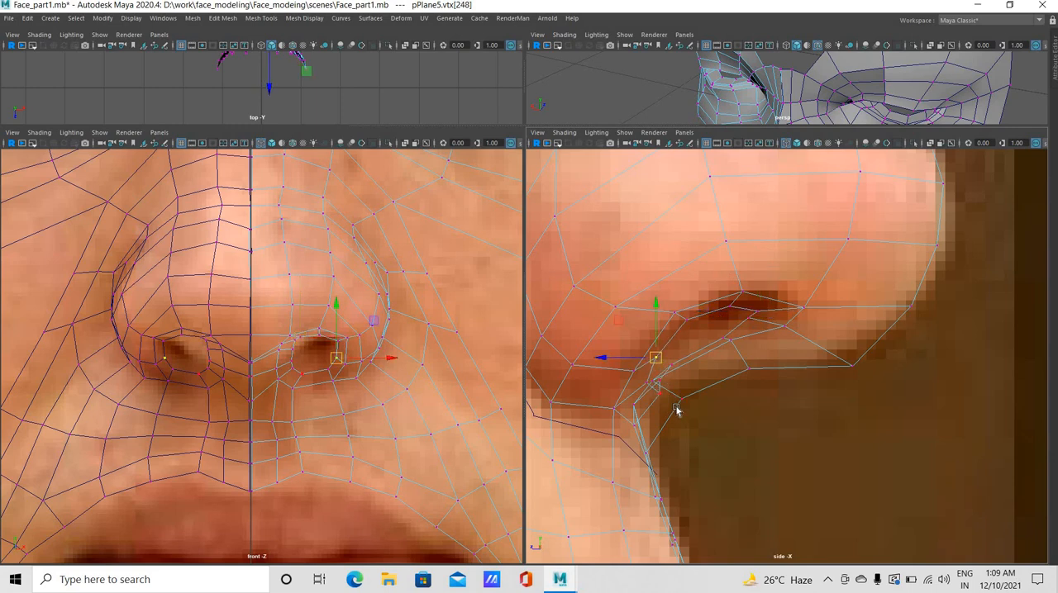
click(685, 400)
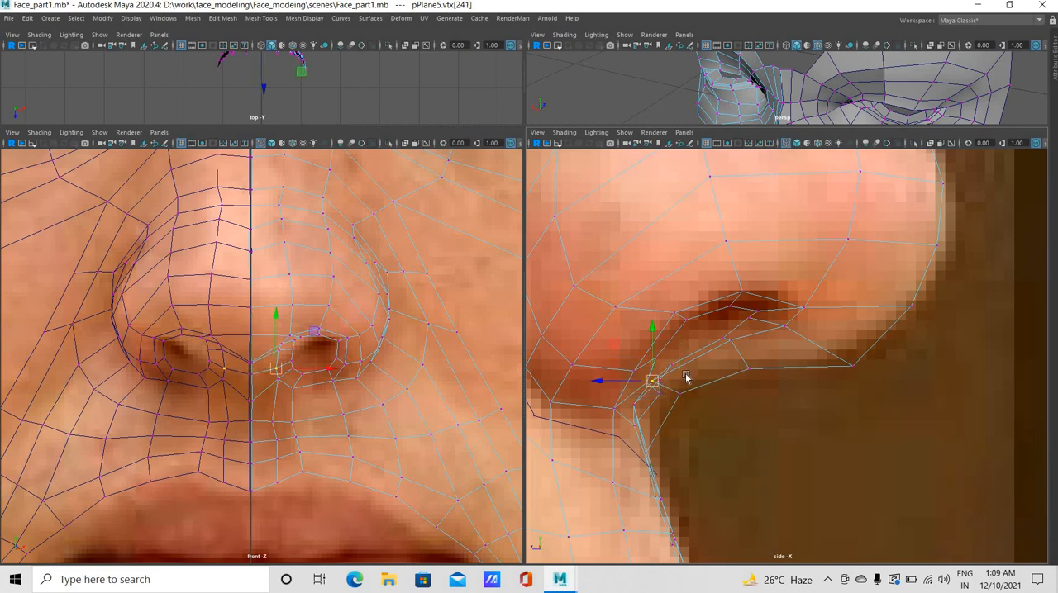
click(683, 373)
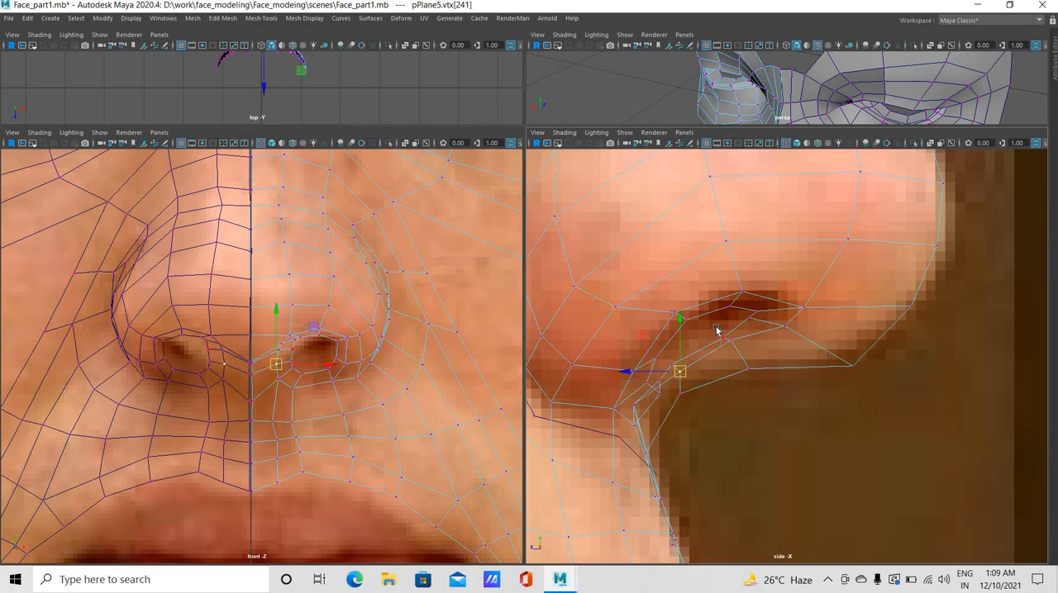
click(717, 327)
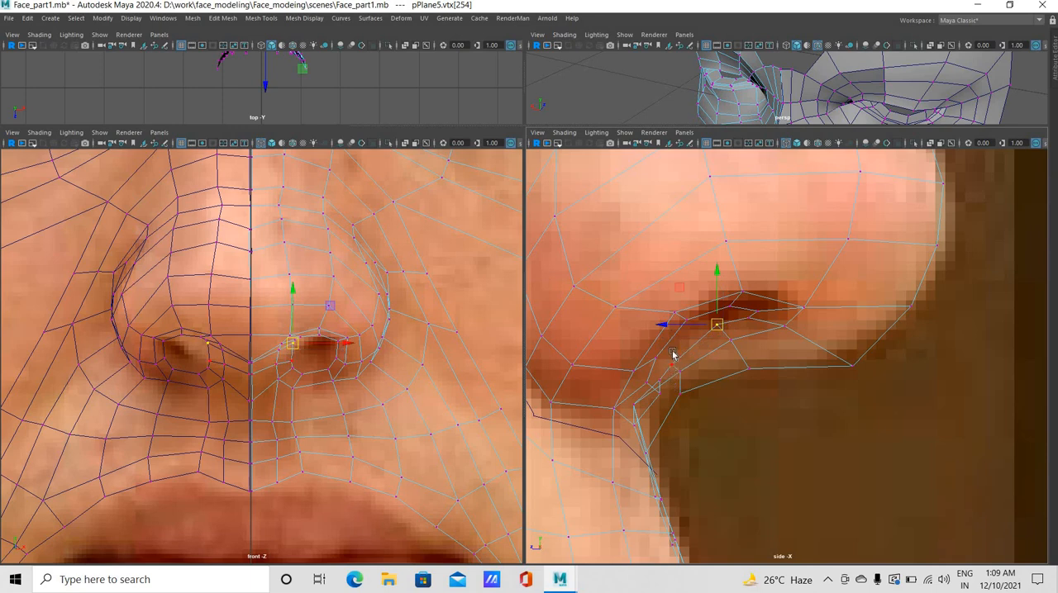
click(673, 352)
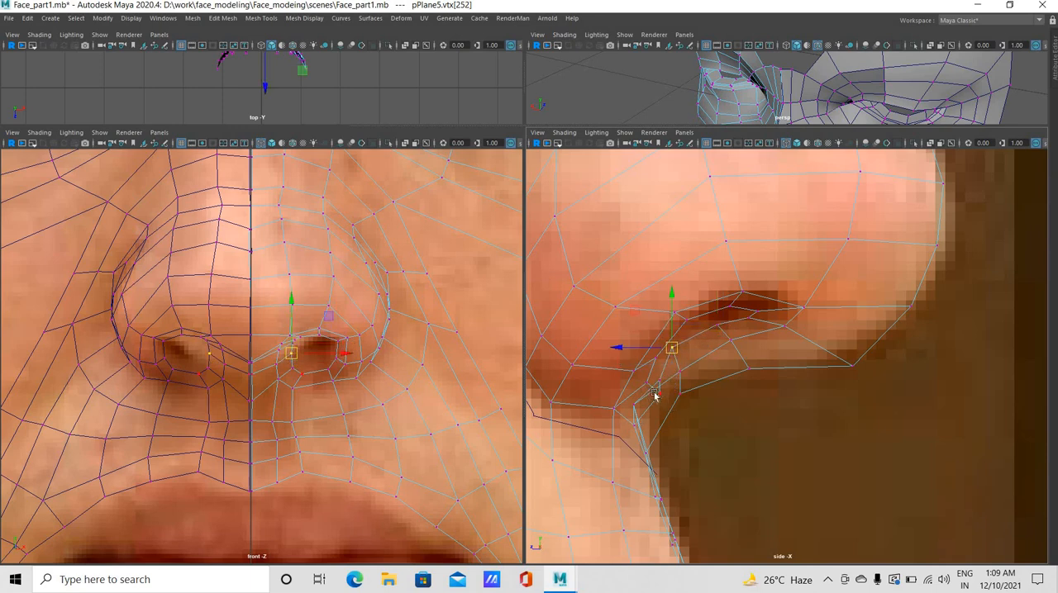
Move the rear inner nostril ring vertices back and up, and adjust the rear and septum-side rim vertices in the side view
click(639, 384)
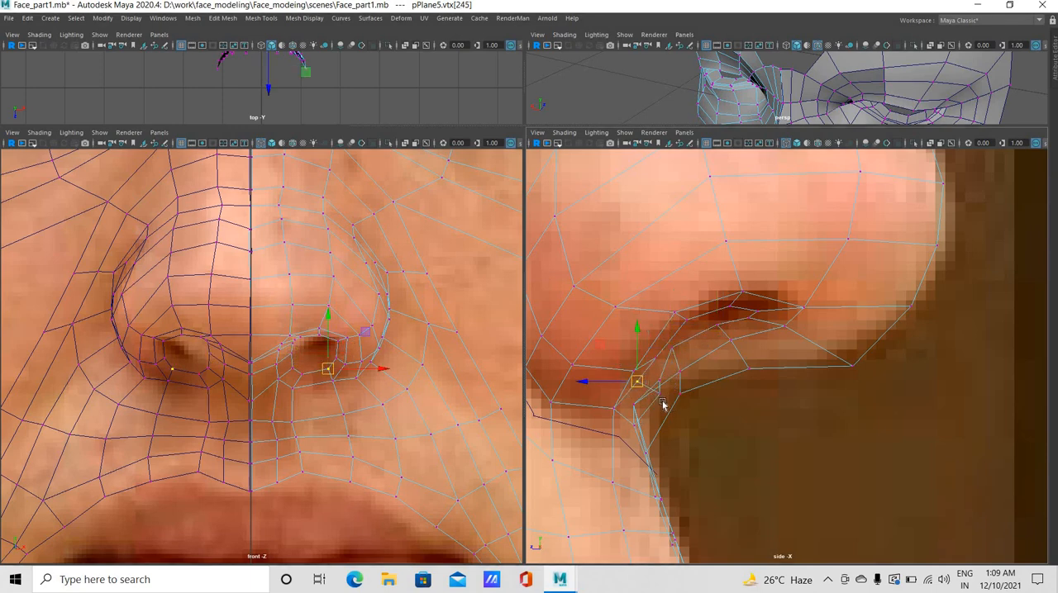
click(641, 378)
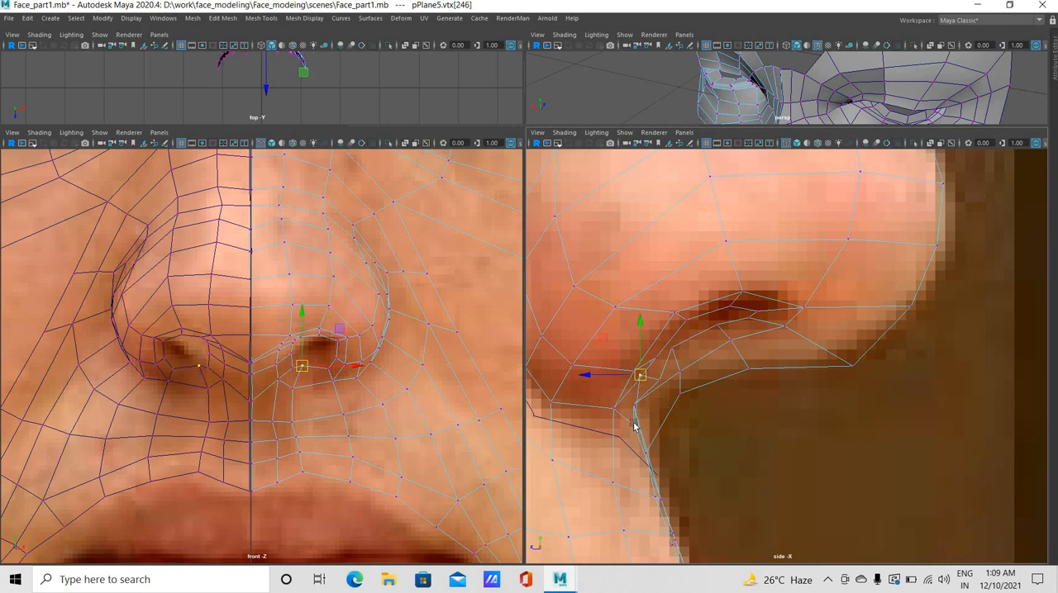
click(626, 417)
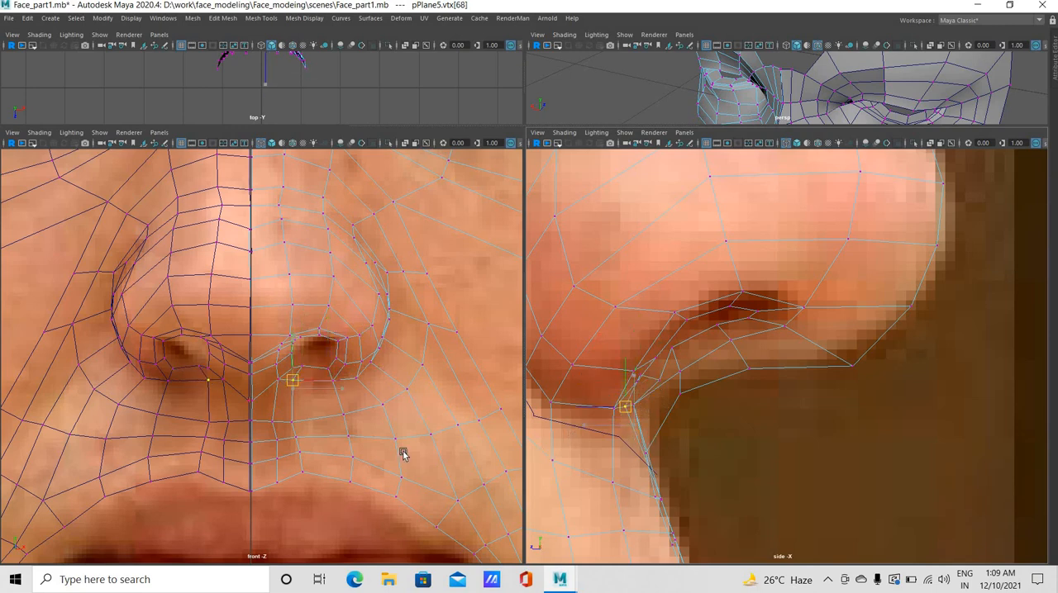
click(646, 370)
drag(660, 381, 647, 365)
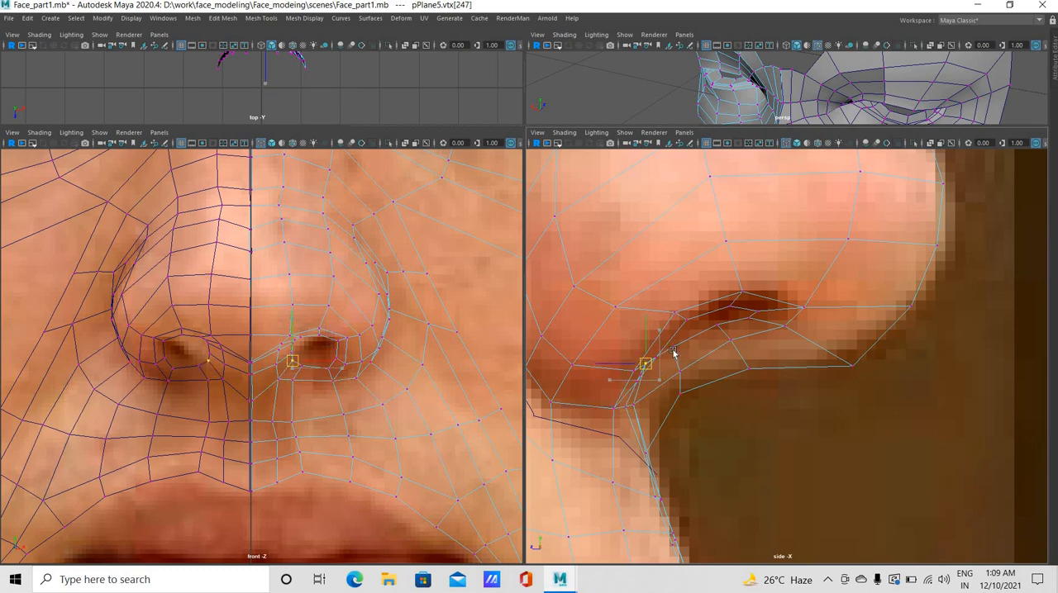
click(734, 352)
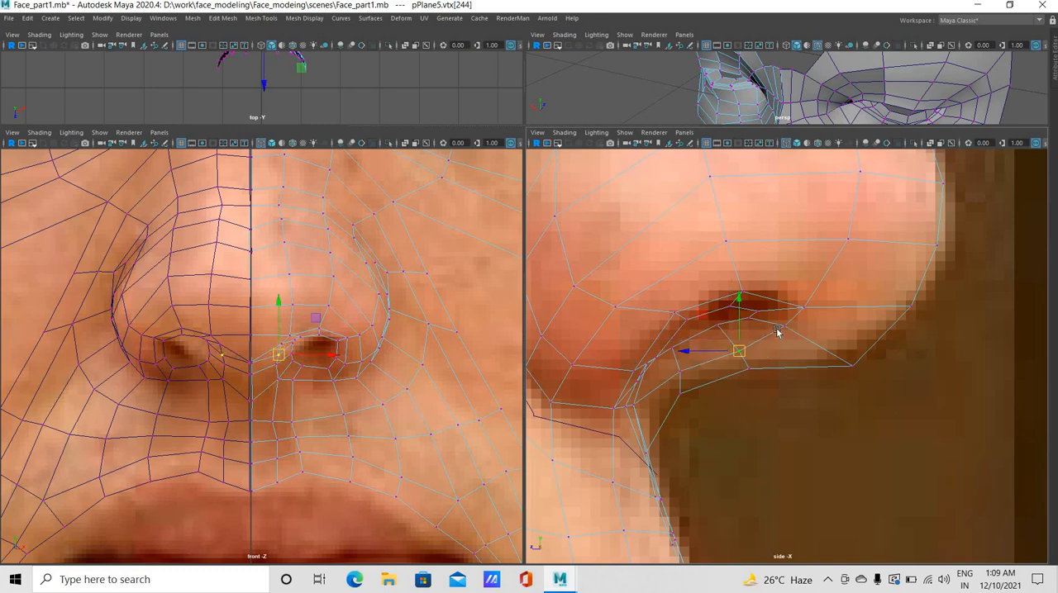
Move the front septum-side and front upper nostril rim vertices forward in the side view, and reposition the upper rim vertex
drag(846, 310, 815, 337)
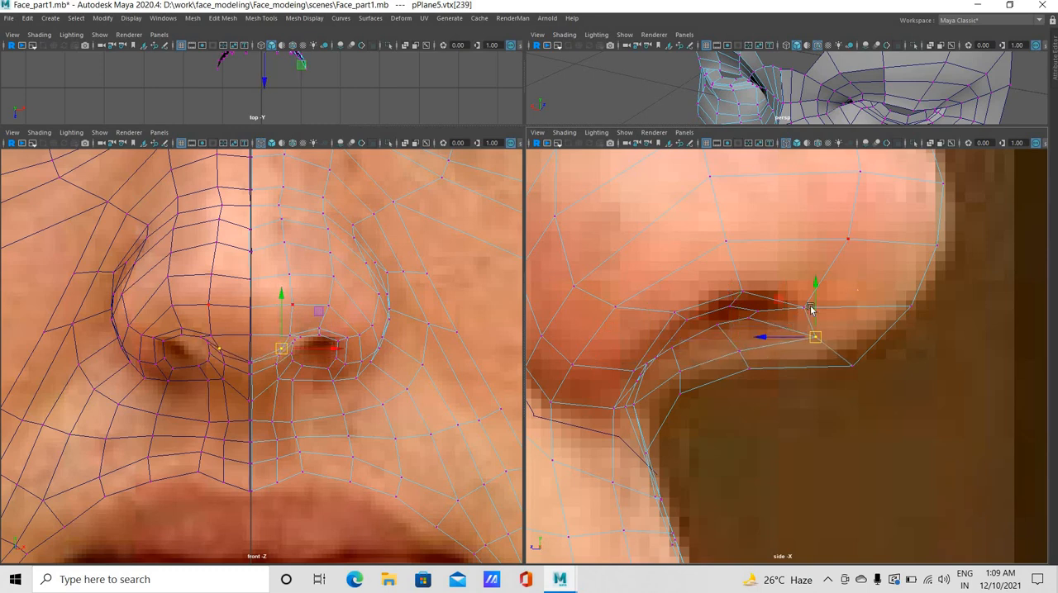
mouse_move(858, 290)
mouse_down()
mouse_move(792, 326)
mouse_move(839, 296)
mouse_up()
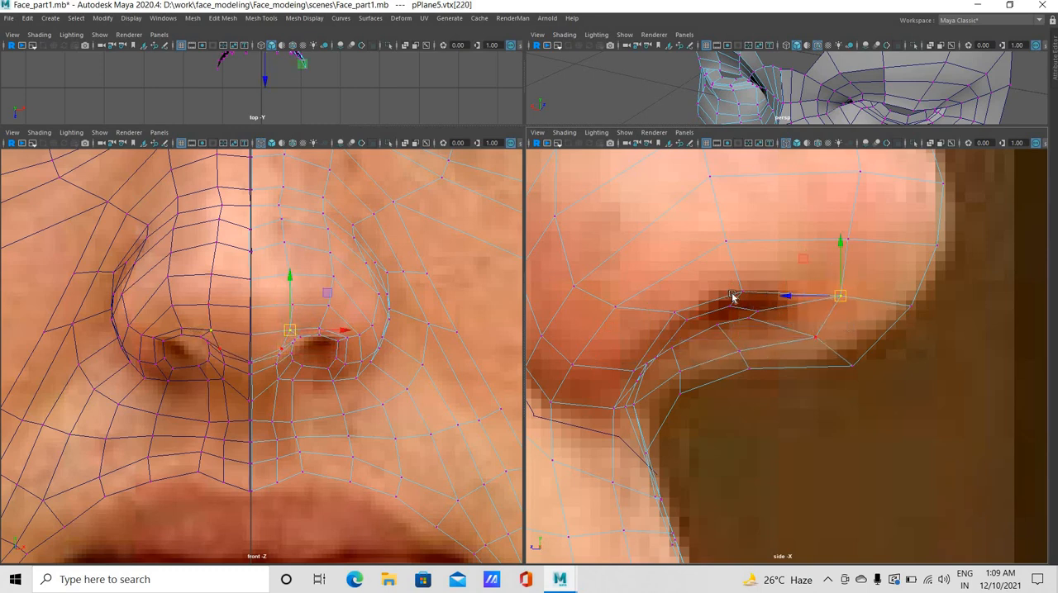
click(734, 286)
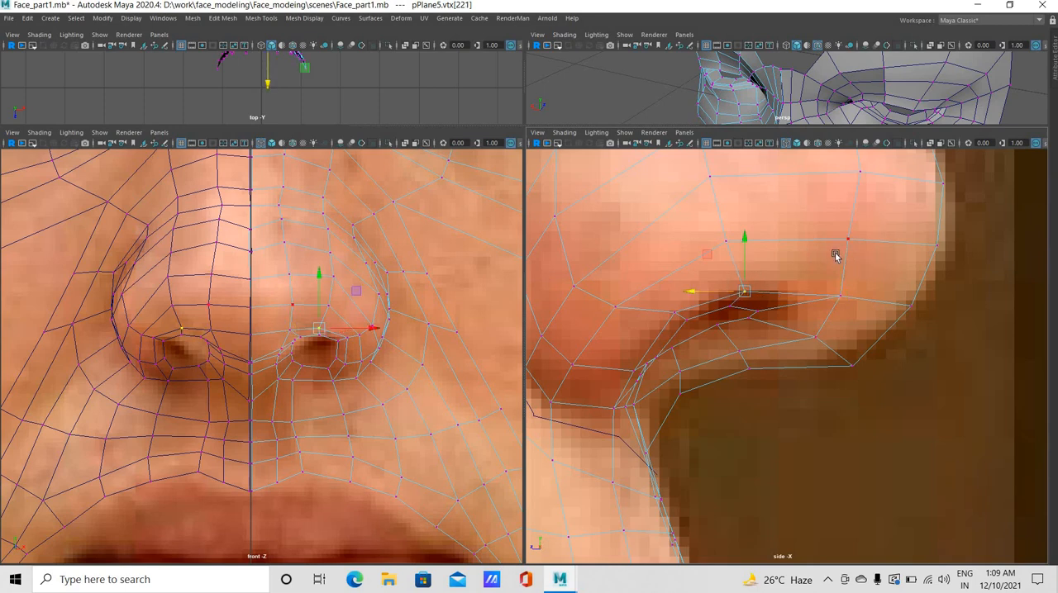
Shift the nose-side vertices above the nostril forward and up in the side view, and raise the upper rim vertex
drag(876, 231, 831, 253)
drag(810, 203, 849, 204)
mouse_move(855, 313)
mouse_down()
mouse_move(823, 286)
mouse_move(848, 305)
mouse_up()
click(899, 167)
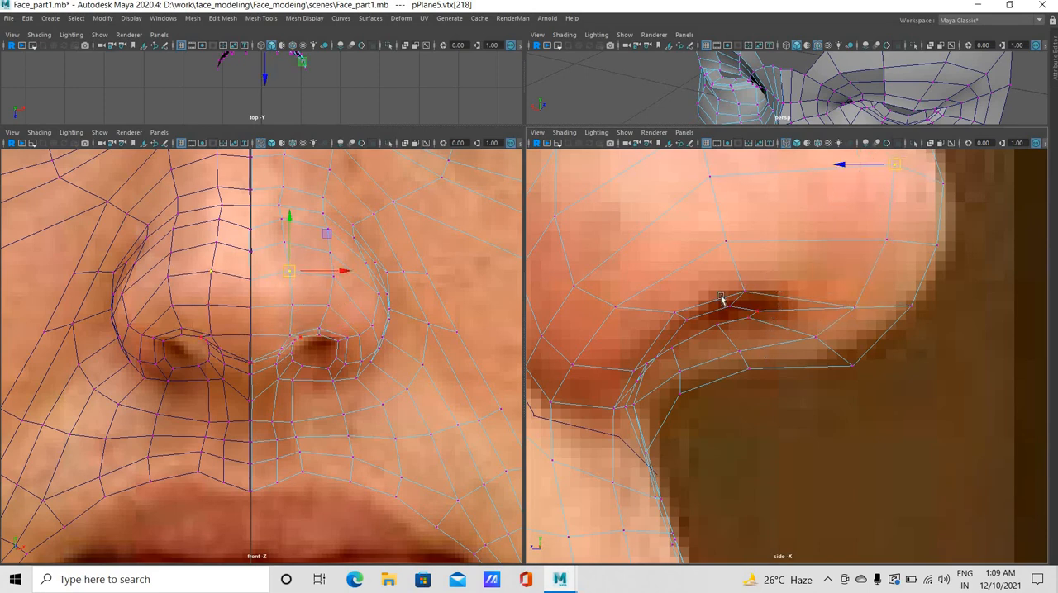
drag(741, 297, 741, 292)
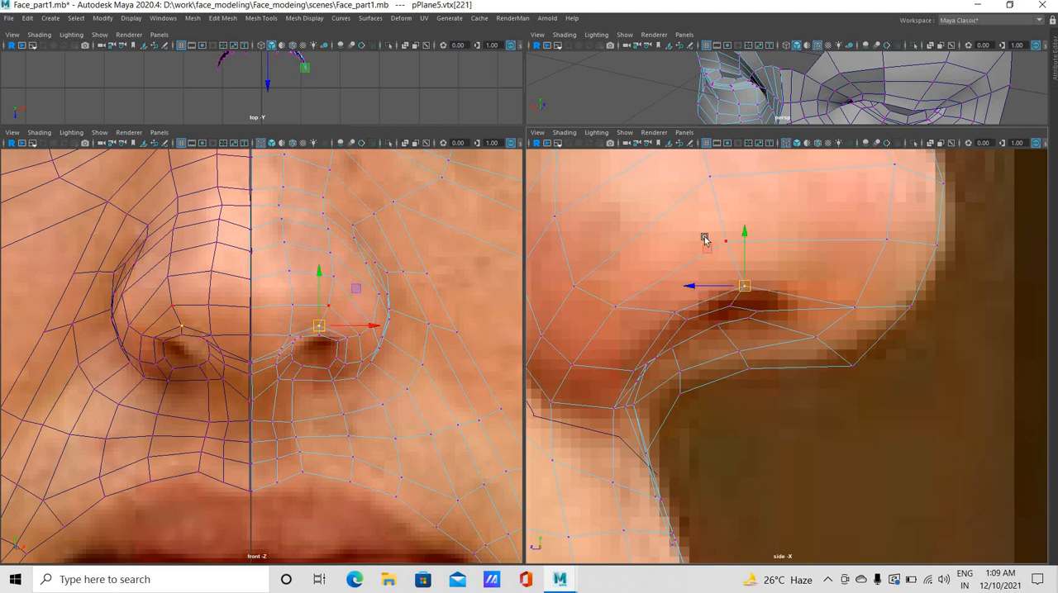
click(733, 207)
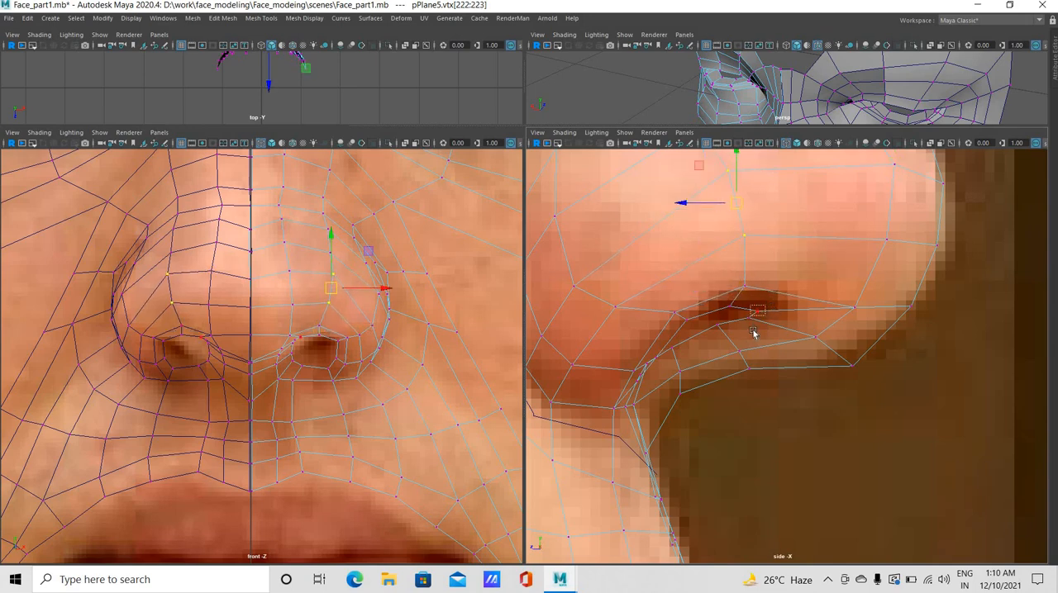
Move the front septum-side inner nostril ring vertex and the upper rim vertex forward and up in the side view
click(763, 305)
drag(747, 316, 768, 312)
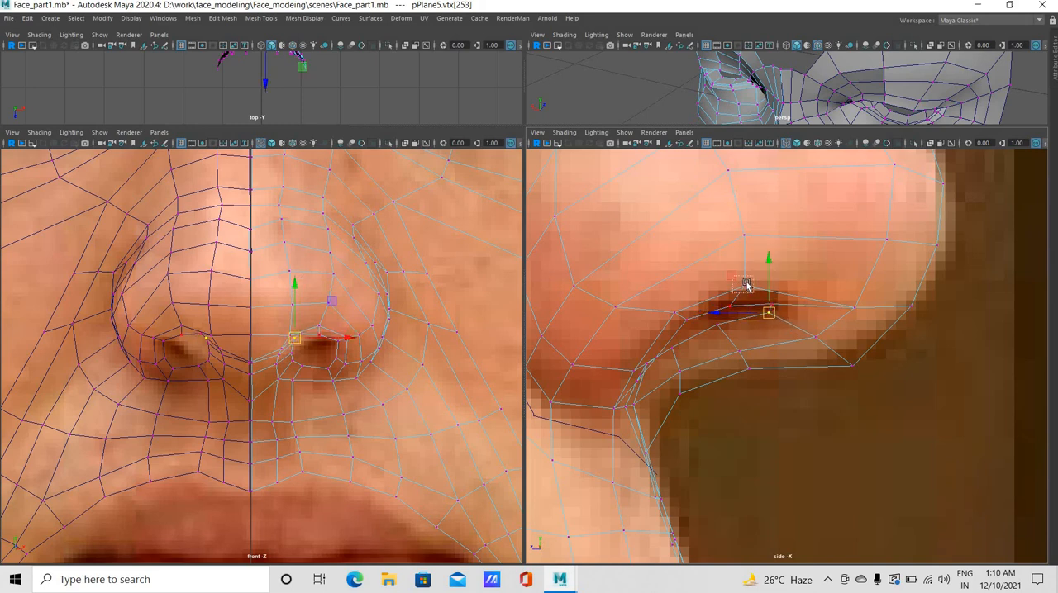
click(746, 285)
middle_drag(689, 309, 691, 303)
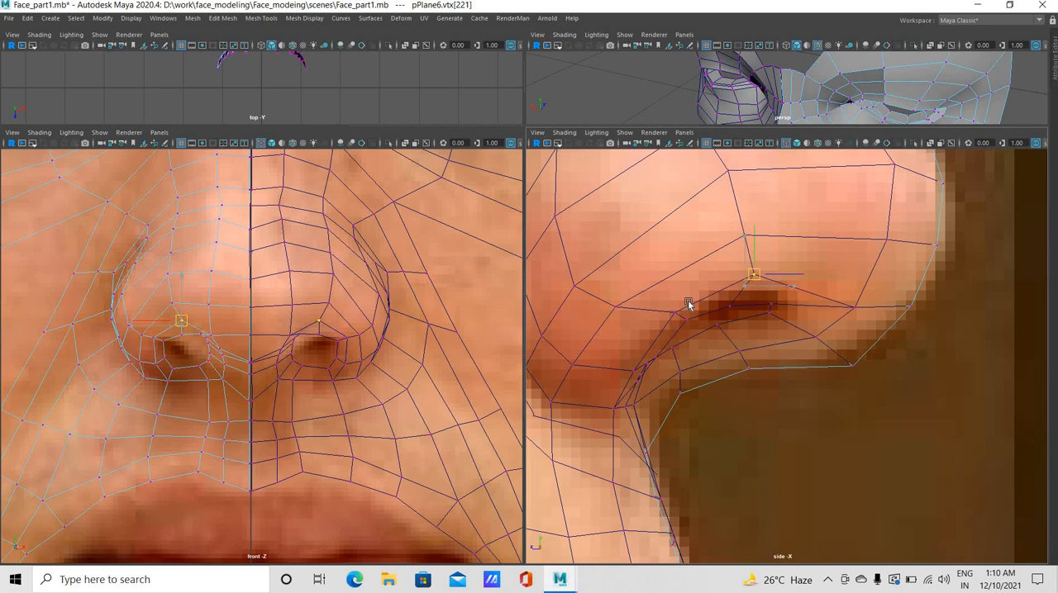
Make both face halves vertex-editable, and adjust the outer and upper inner nostril ring vertices in the side view
click(714, 292)
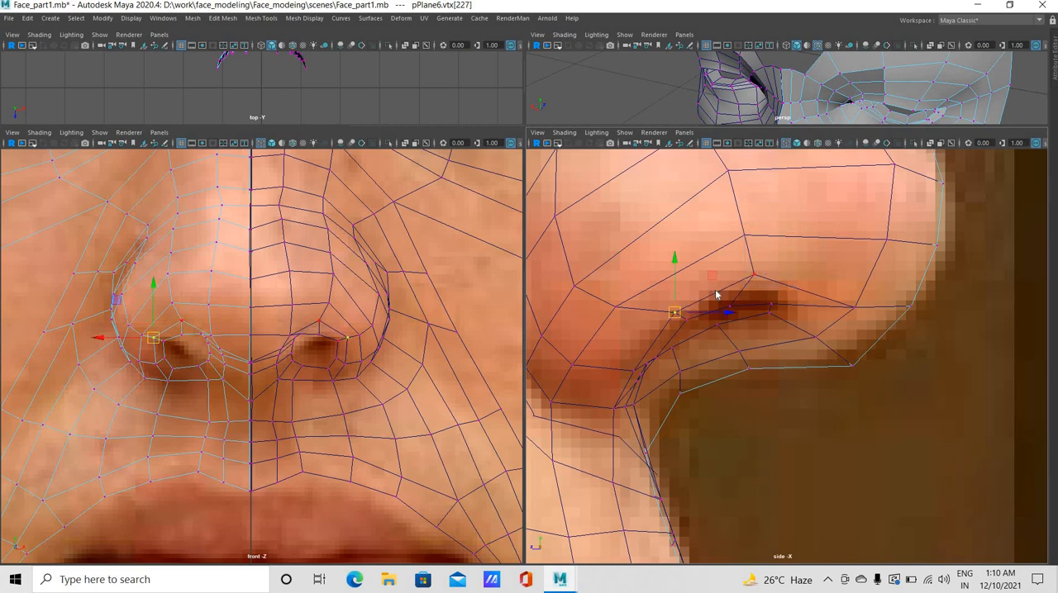
key(ctrl+shift+a)
right_drag(709, 292, 709, 368)
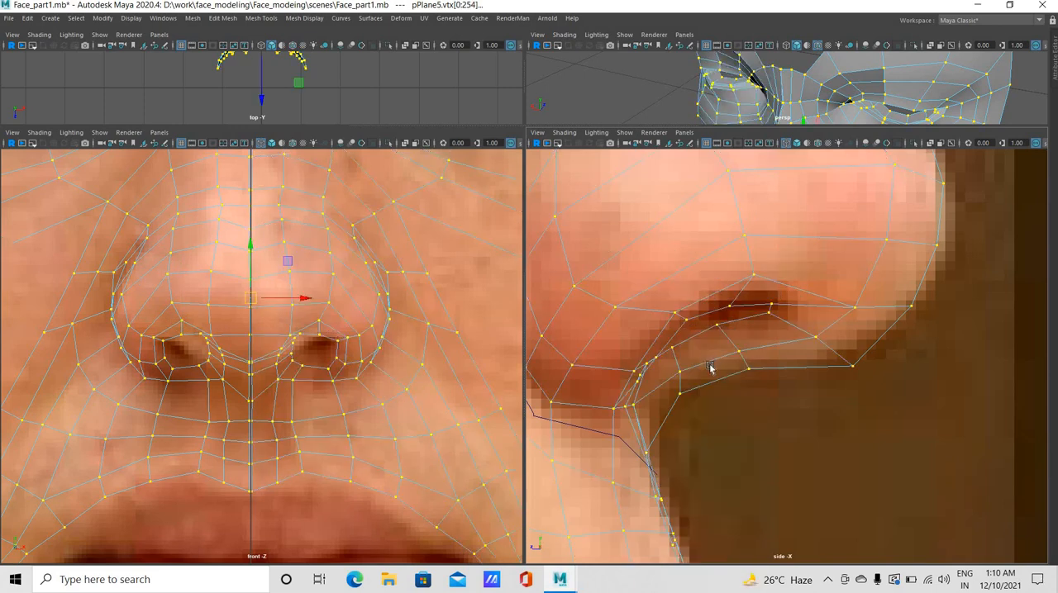
click(721, 317)
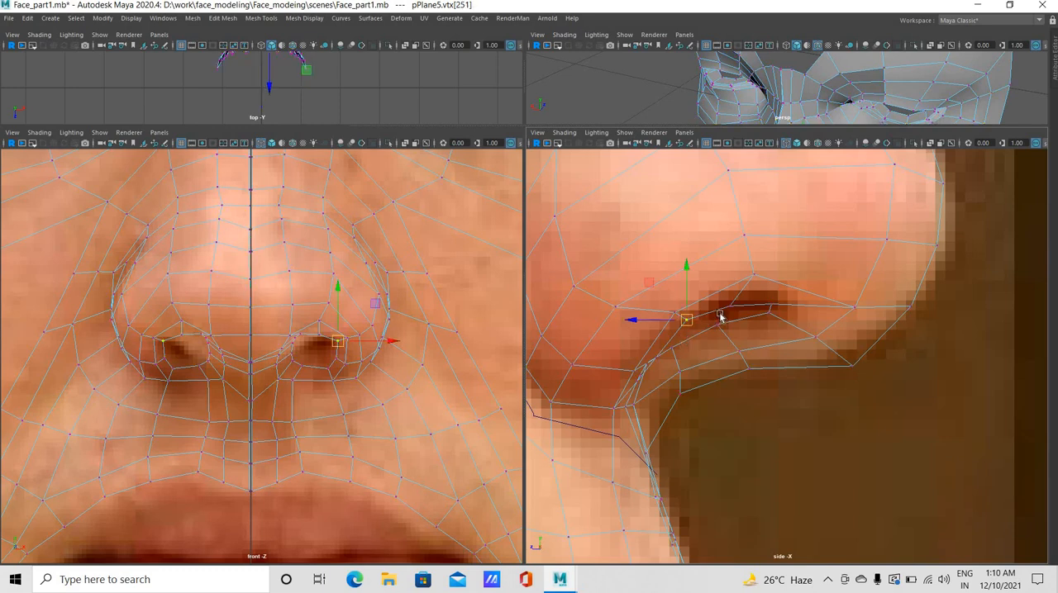
click(755, 297)
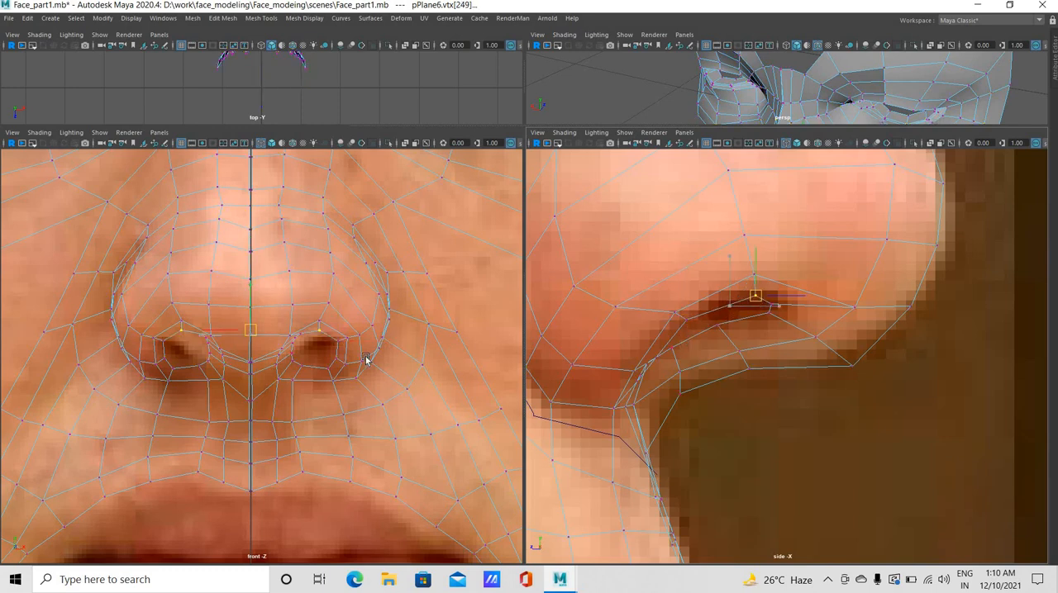
Shift the upper rim vertex and nose-side vertices above it outward, and adjust the lower inner nostril ring vertices in the front view
click(322, 324)
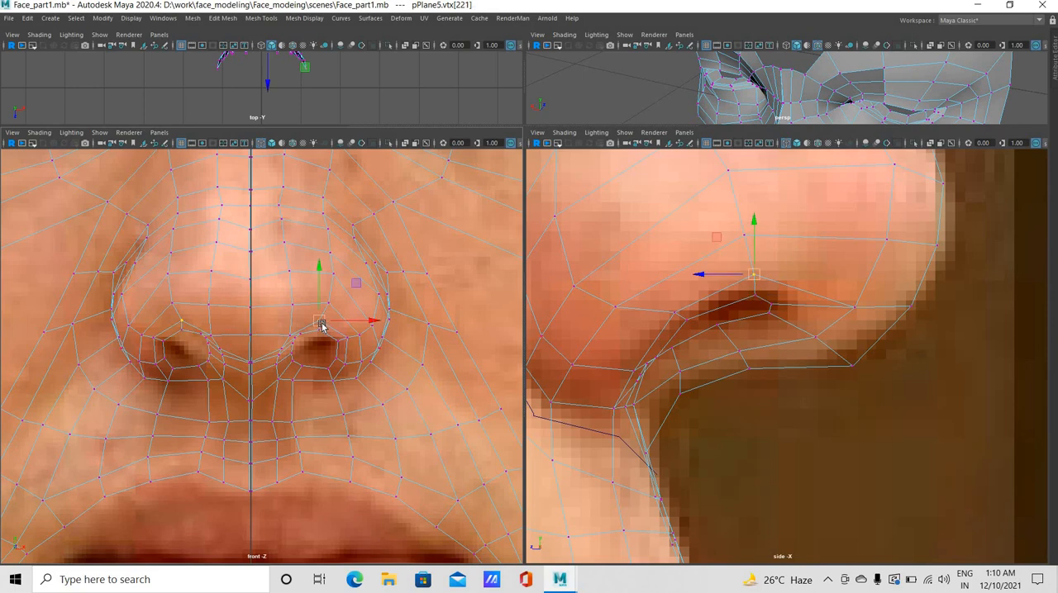
click(341, 265)
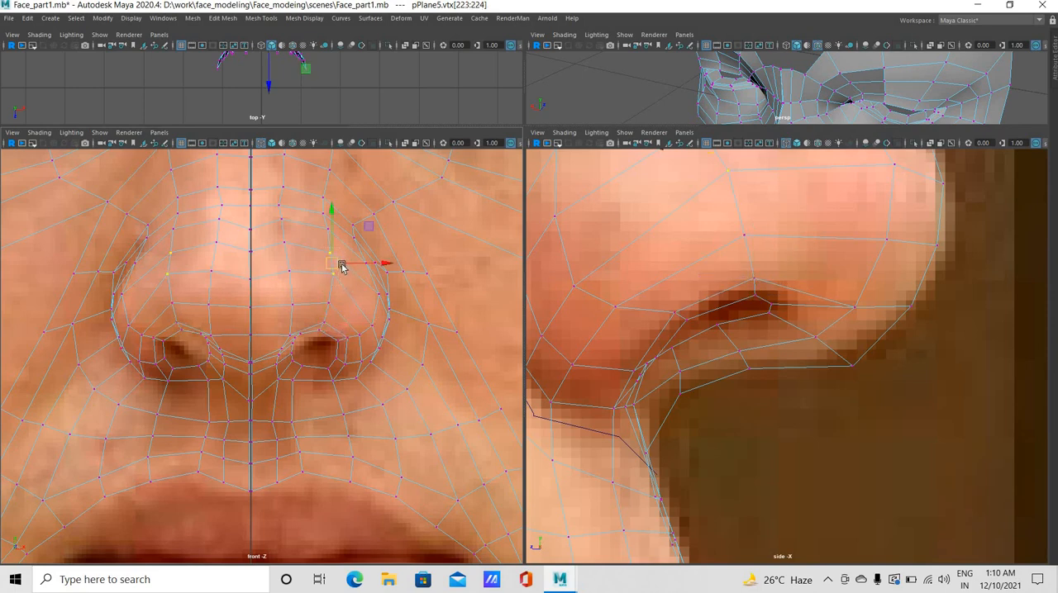
click(322, 369)
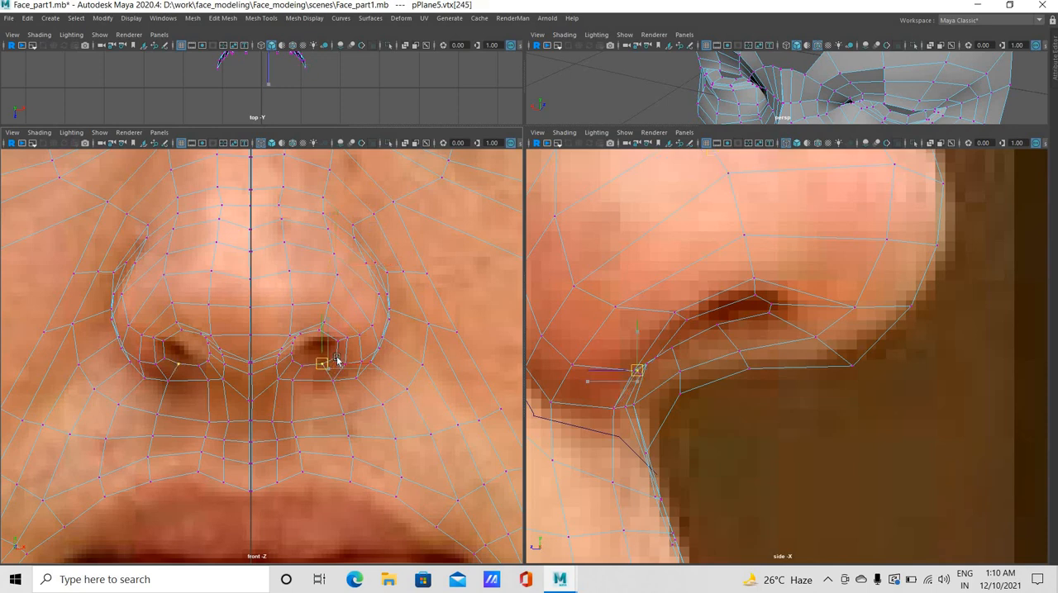
click(327, 358)
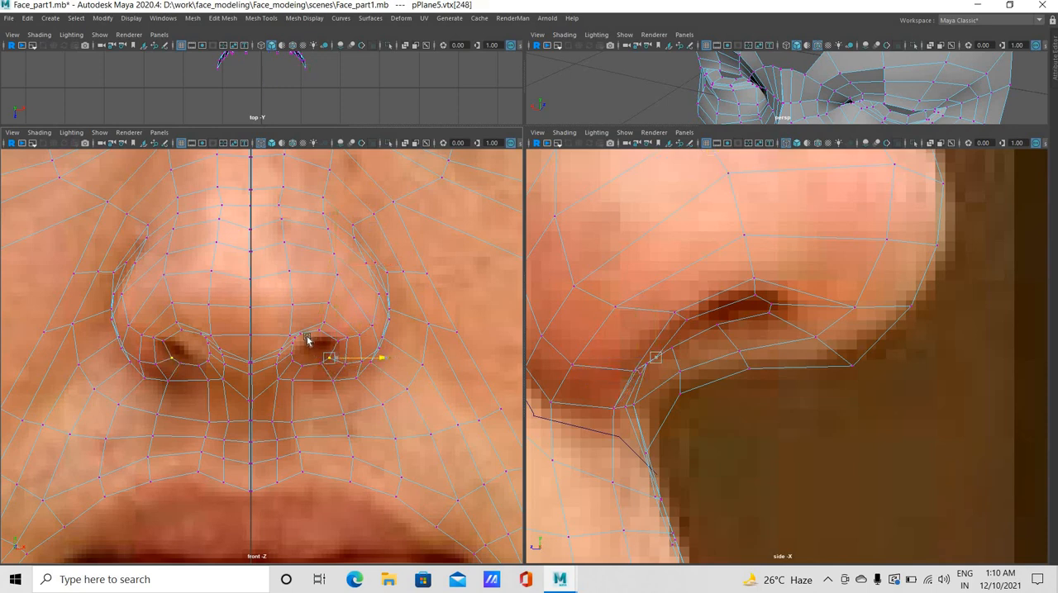
Move the septum-side inner nostril ring vertices outward in the front view, and reposition the ring's upper vertices to even its outline
click(318, 343)
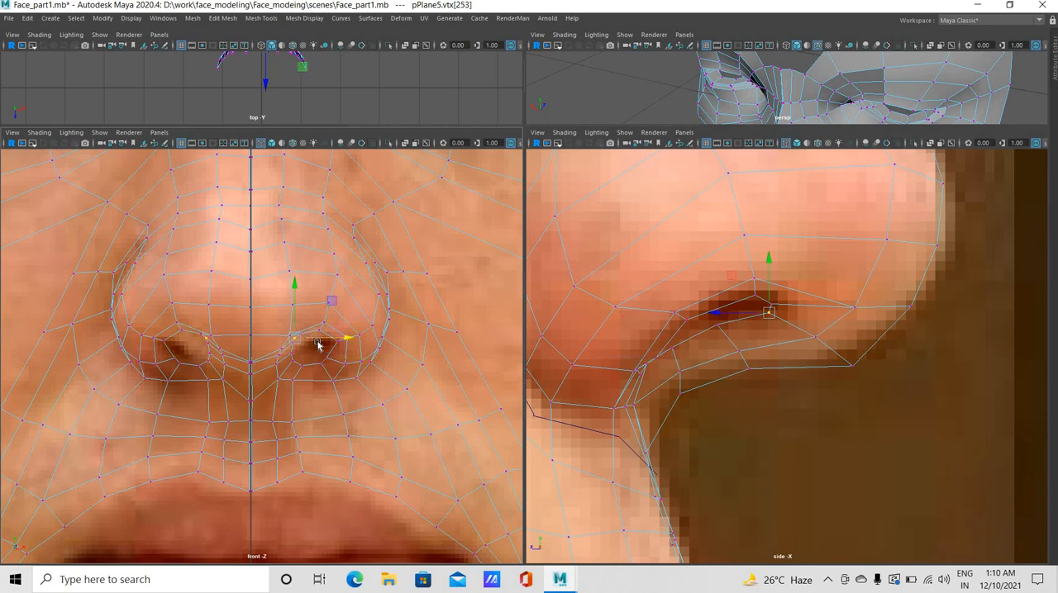
middle_drag(308, 348, 307, 347)
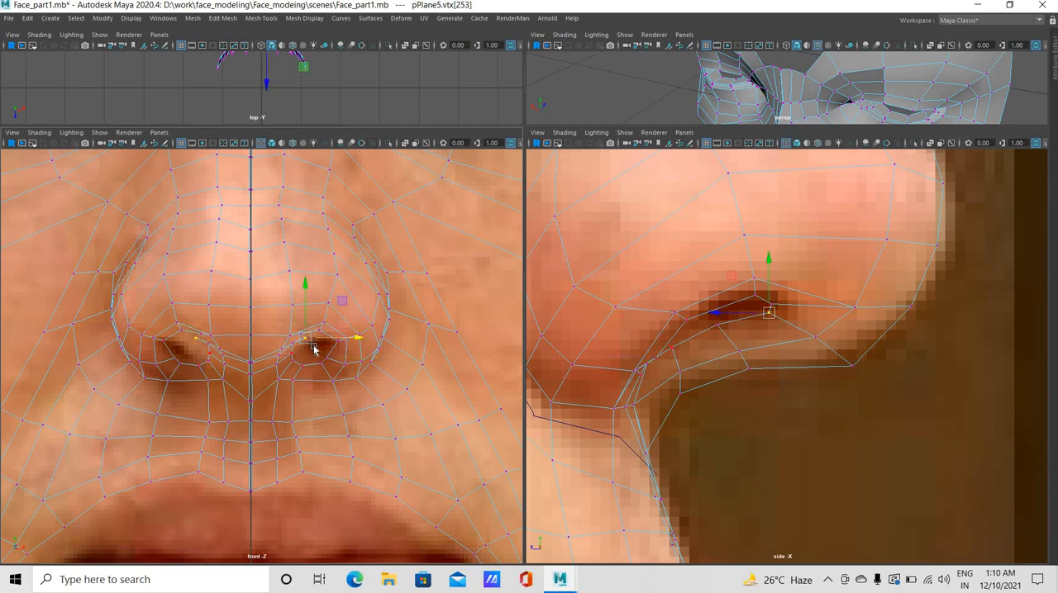
click(299, 341)
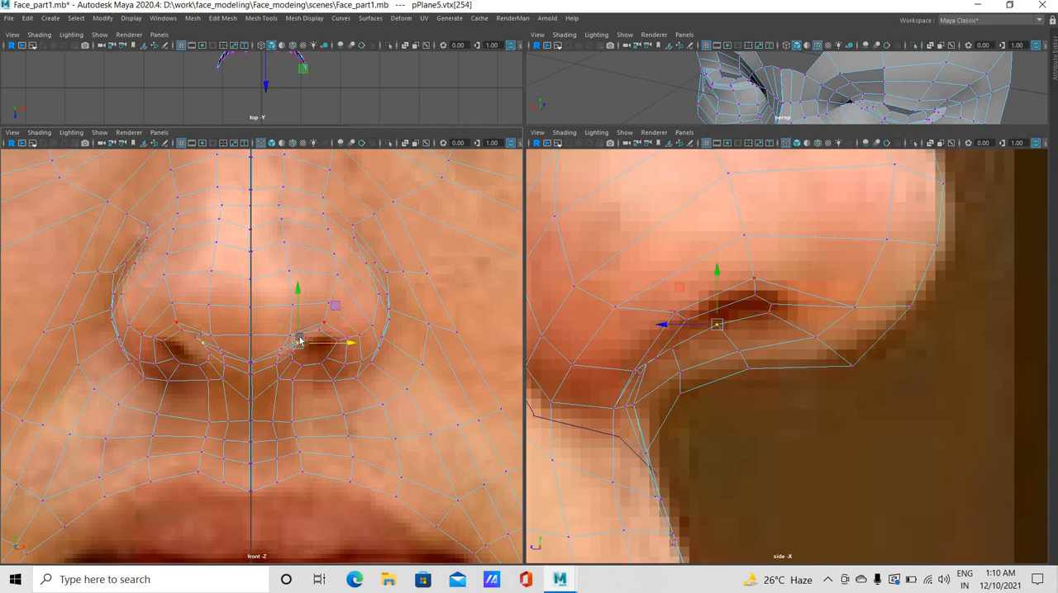
click(317, 336)
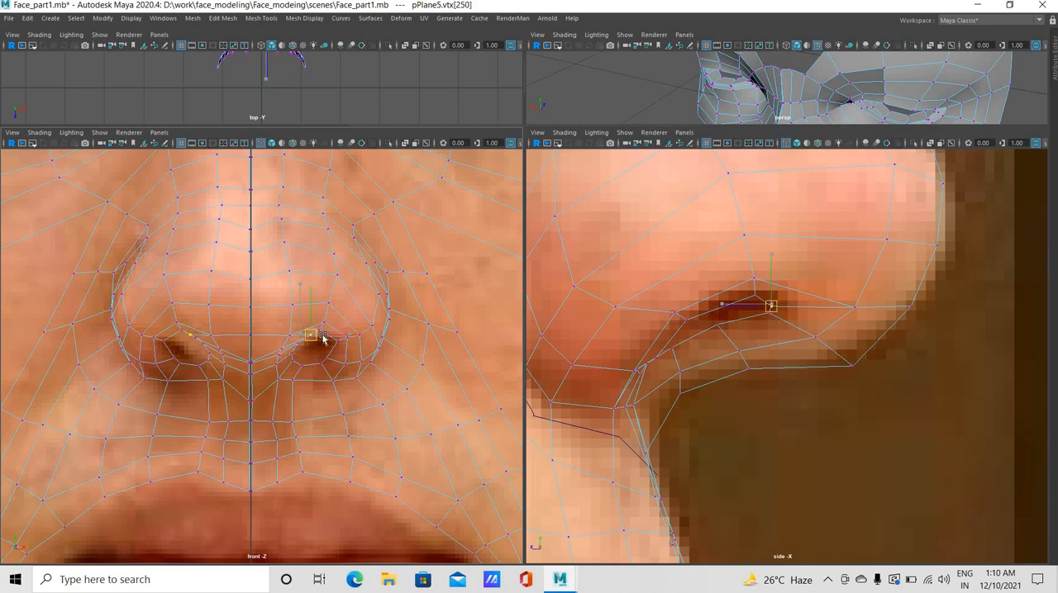
click(319, 346)
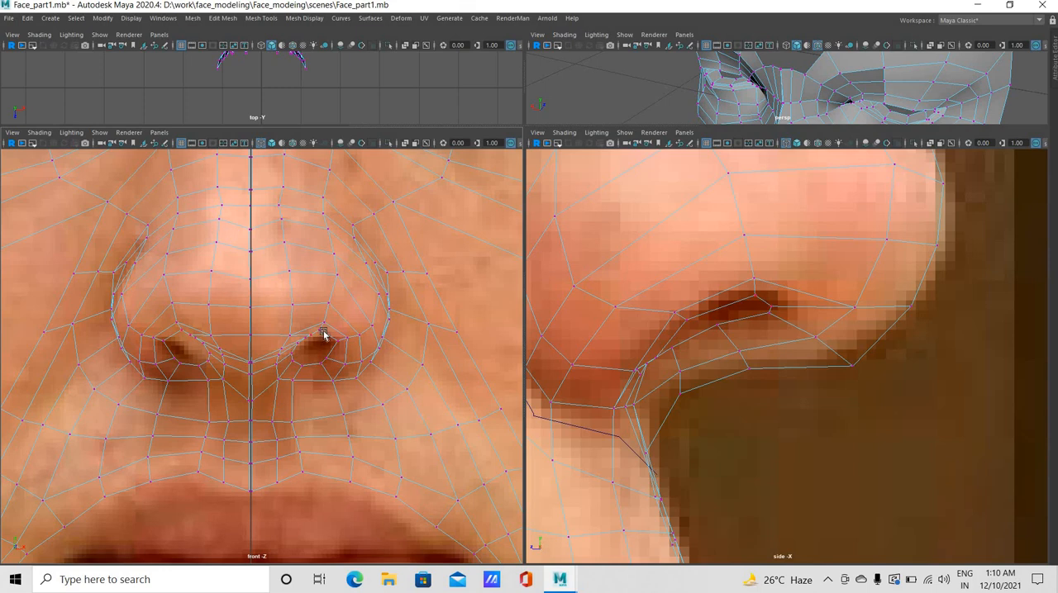
click(323, 334)
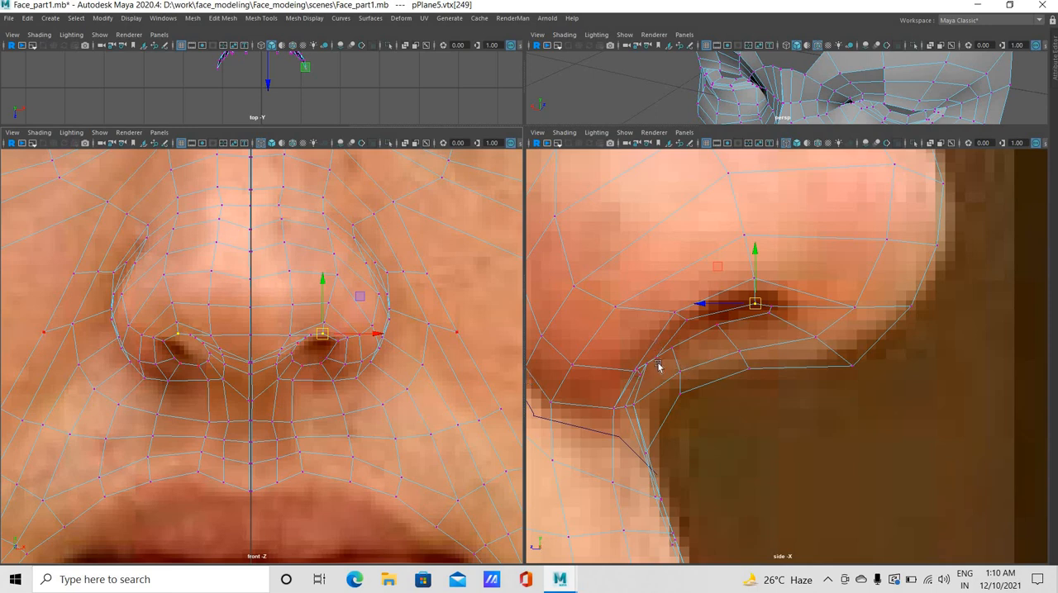
Shift the outer inner nostril ring vertex sideways, working on the nose from below in the perspective view
key(space)
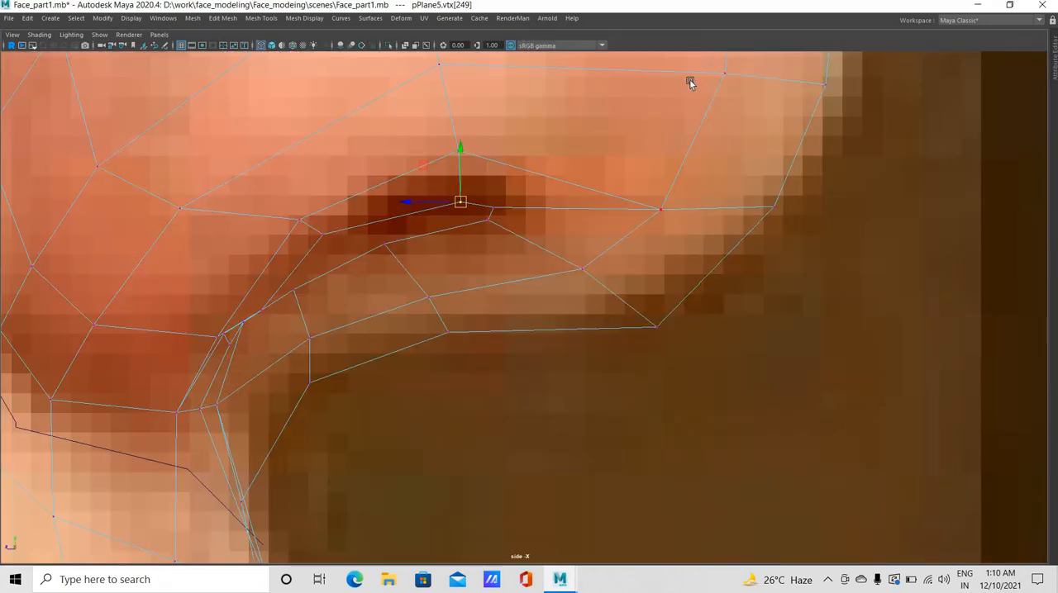
key(space)
key(space)
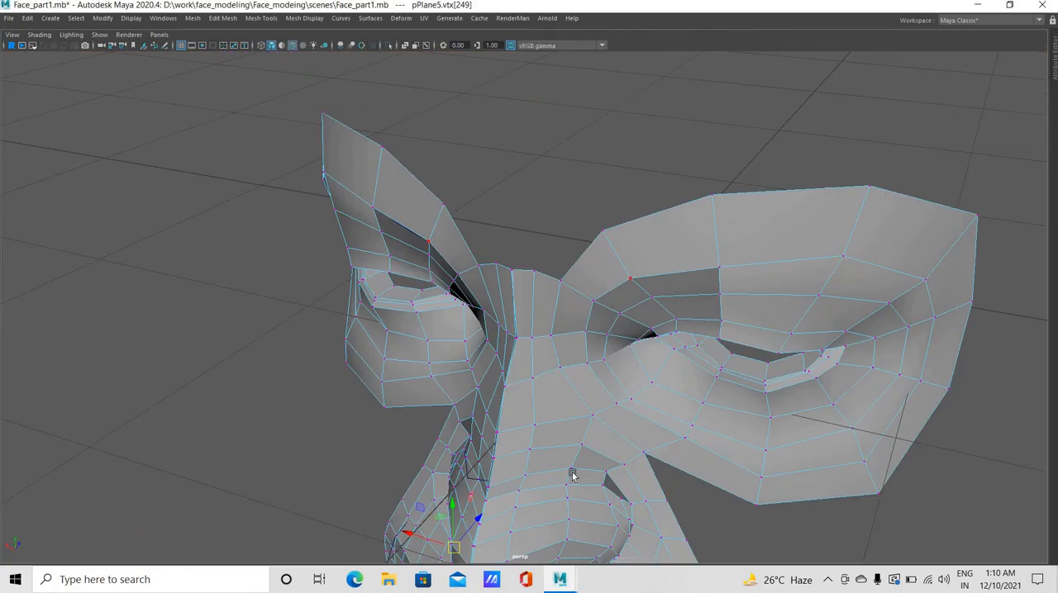
alt+drag(567, 297, 579, 214)
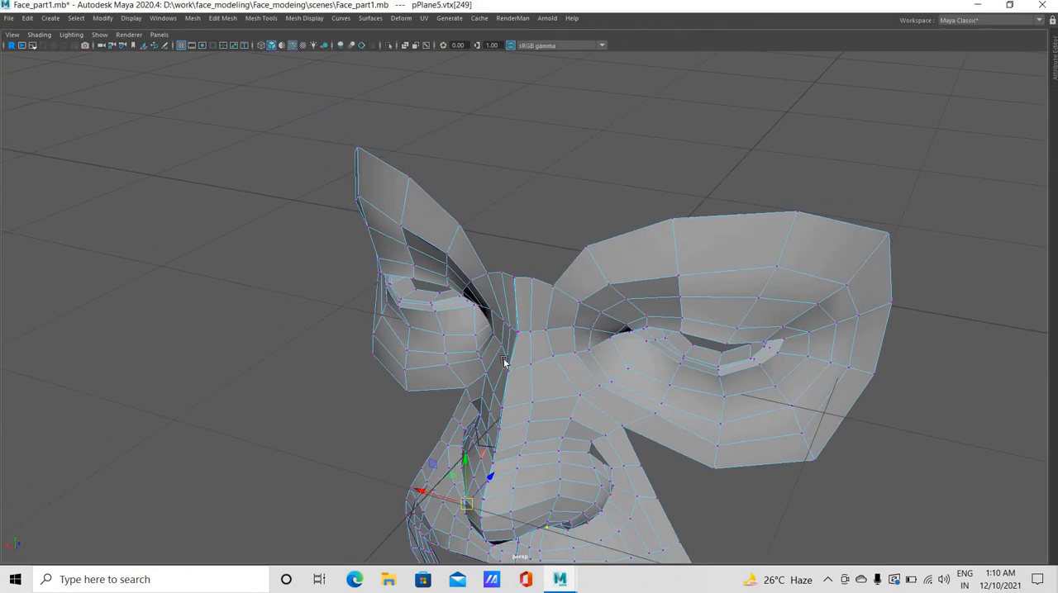
alt+drag(506, 239, 601, 283)
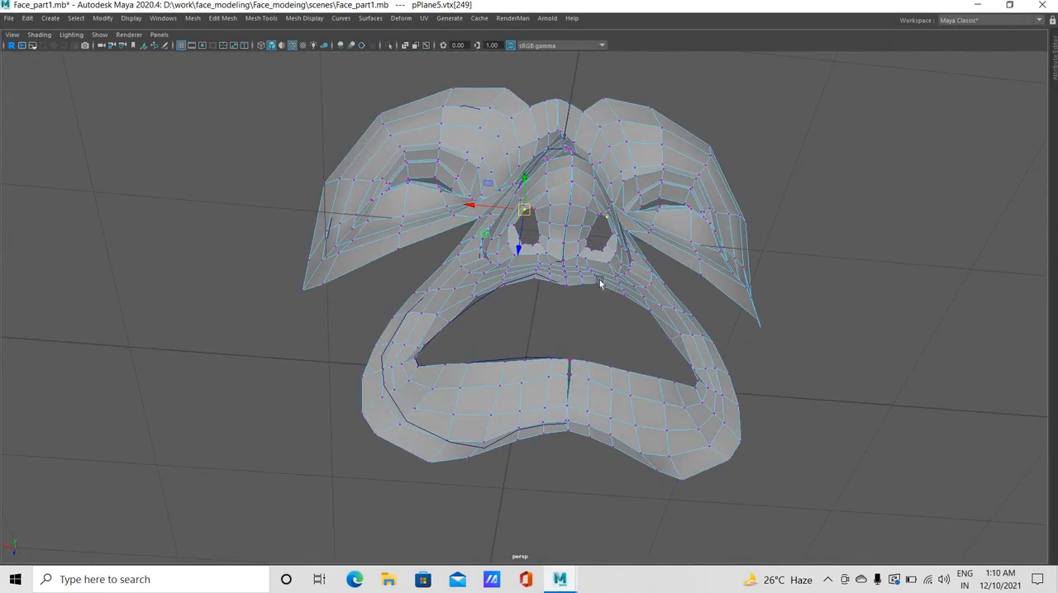
alt+drag(696, 319, 753, 285)
scroll(653, 220, up, 4)
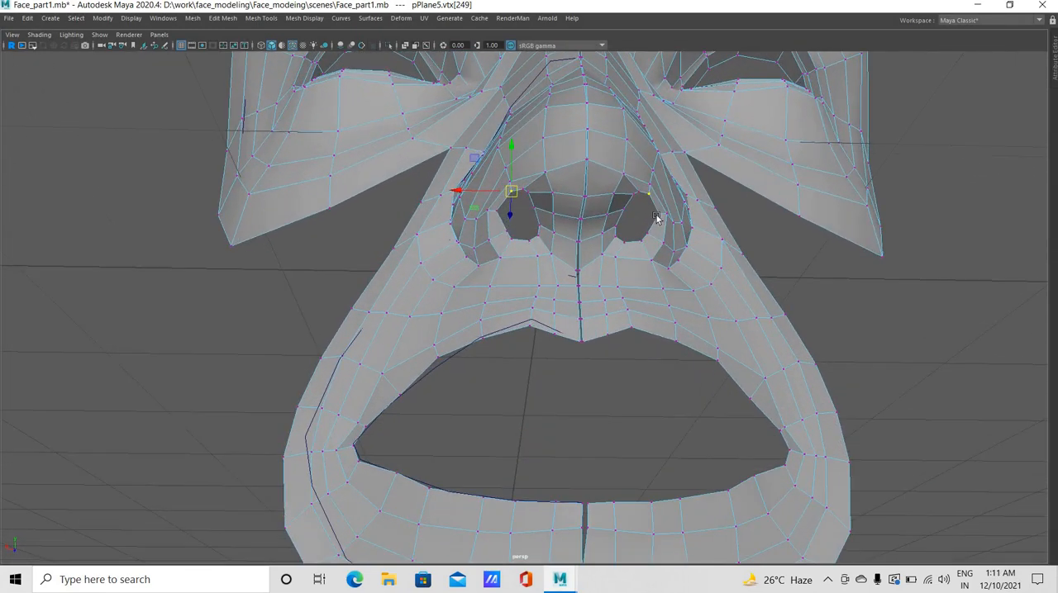
click(657, 215)
drag(711, 215, 628, 198)
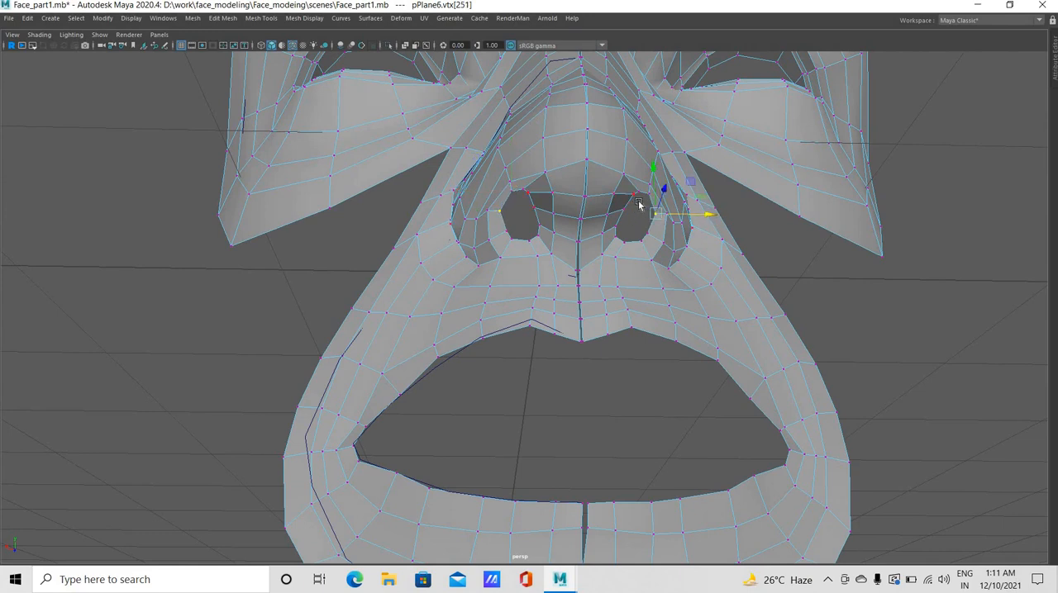
Reposition the two upper inner nostril ring vertices to even the upper edge of the opening
click(639, 205)
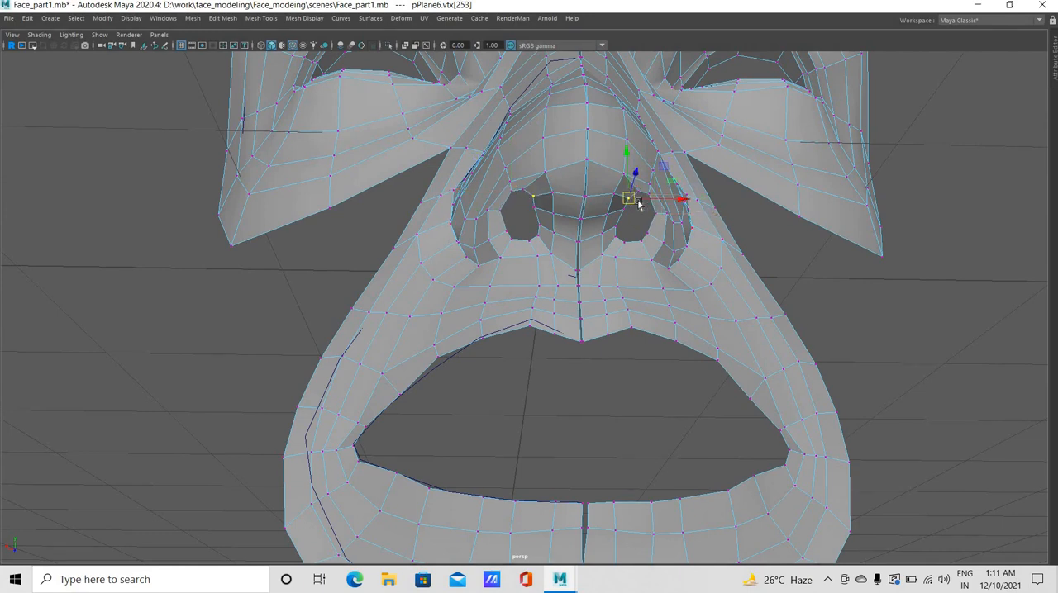
click(638, 213)
click(639, 208)
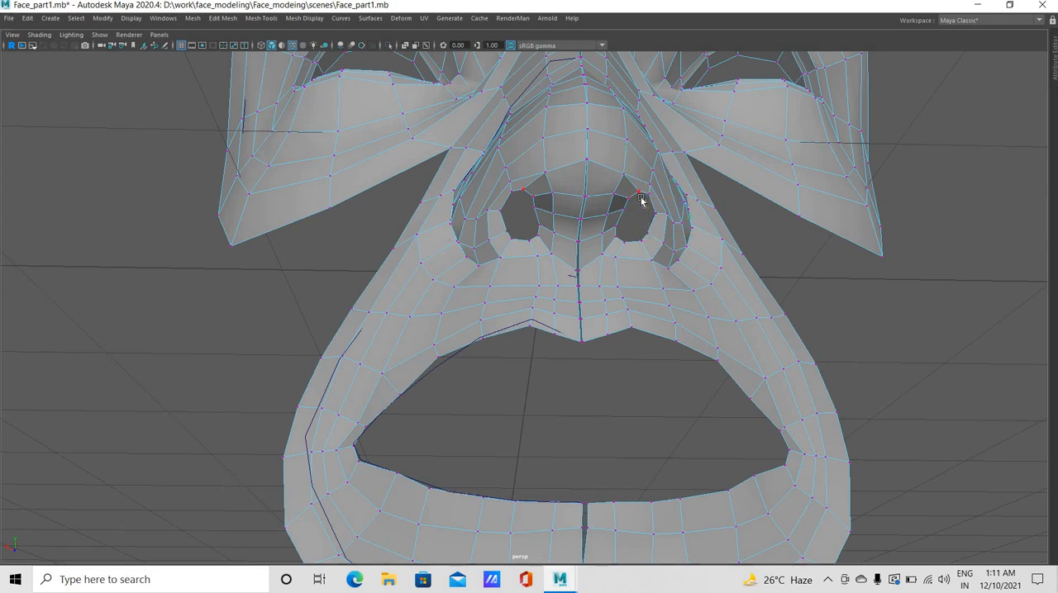
click(638, 204)
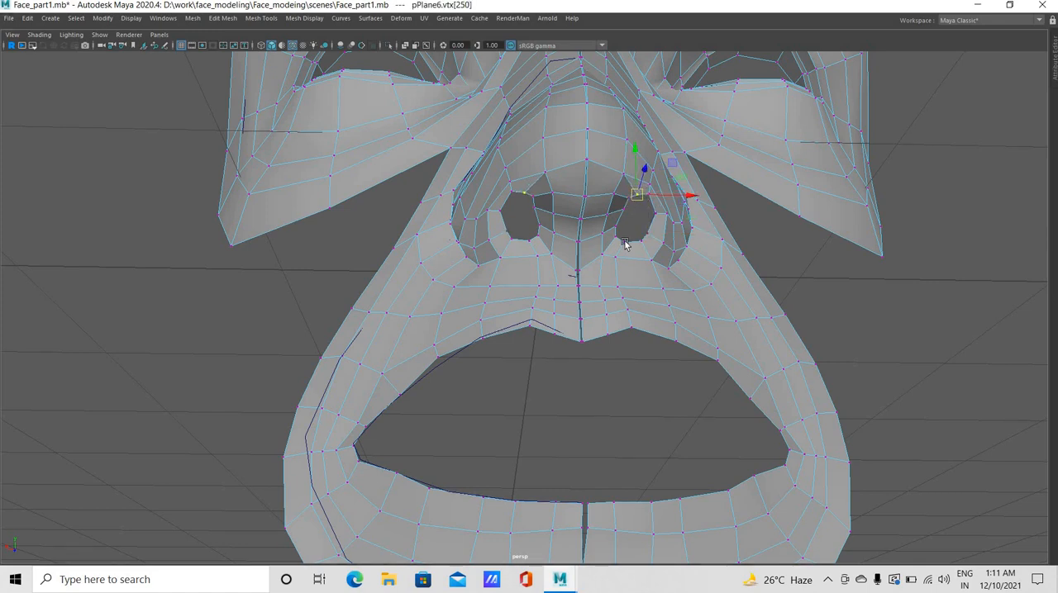
Move the septum-side inner nostril ring vertices and the adjoining rim vertex toward the septum, seen from below
alt+drag(570, 292, 545, 299)
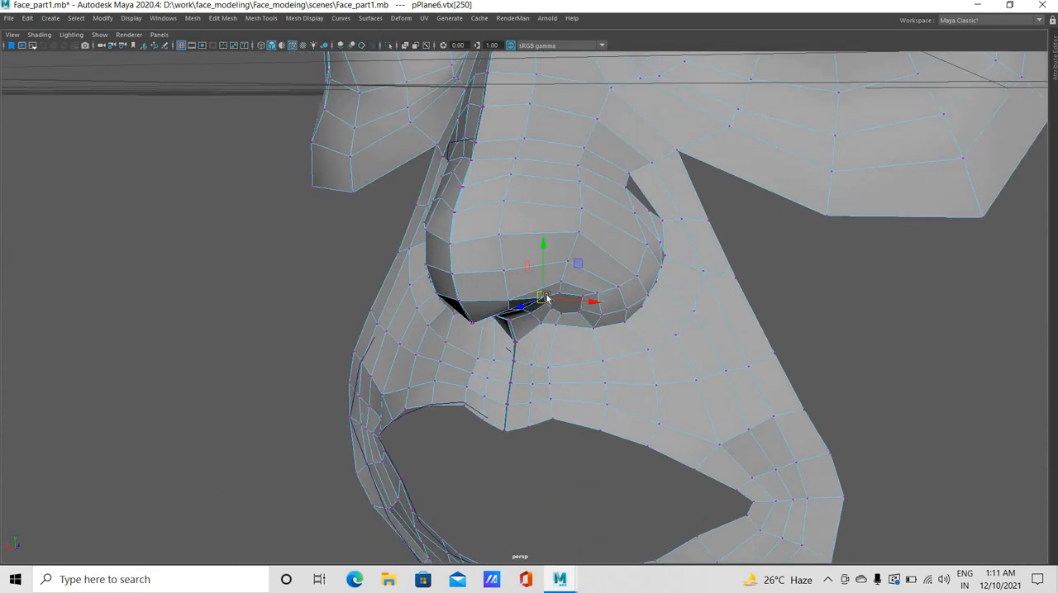
alt+drag(571, 259, 570, 149)
scroll(571, 149, up, 3)
alt+middle_drag(654, 298, 659, 520)
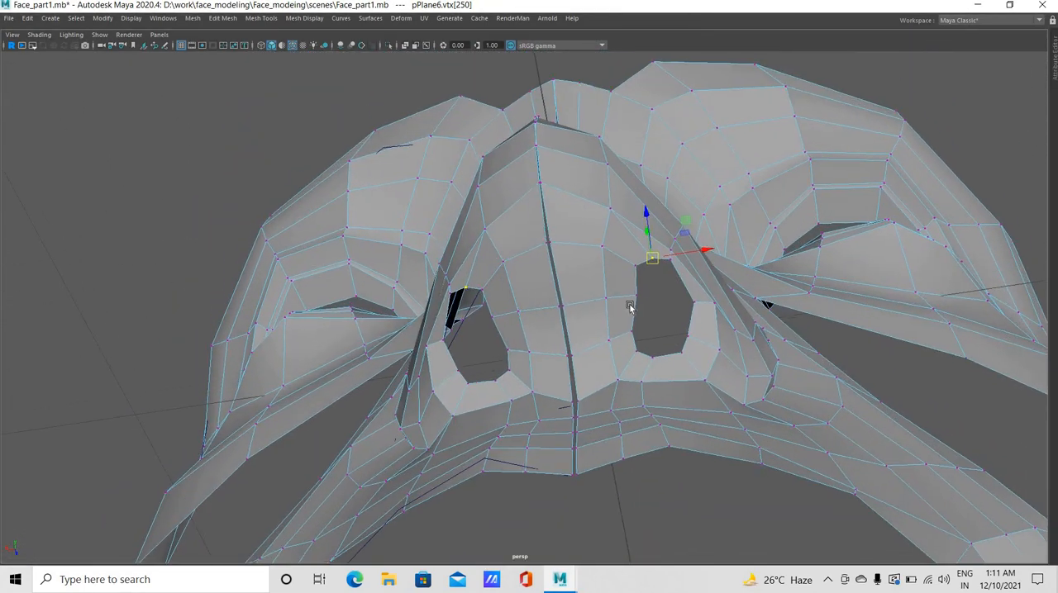
drag(656, 289, 623, 312)
click(672, 295)
middle_drag(621, 327, 670, 267)
click(606, 299)
click(603, 249)
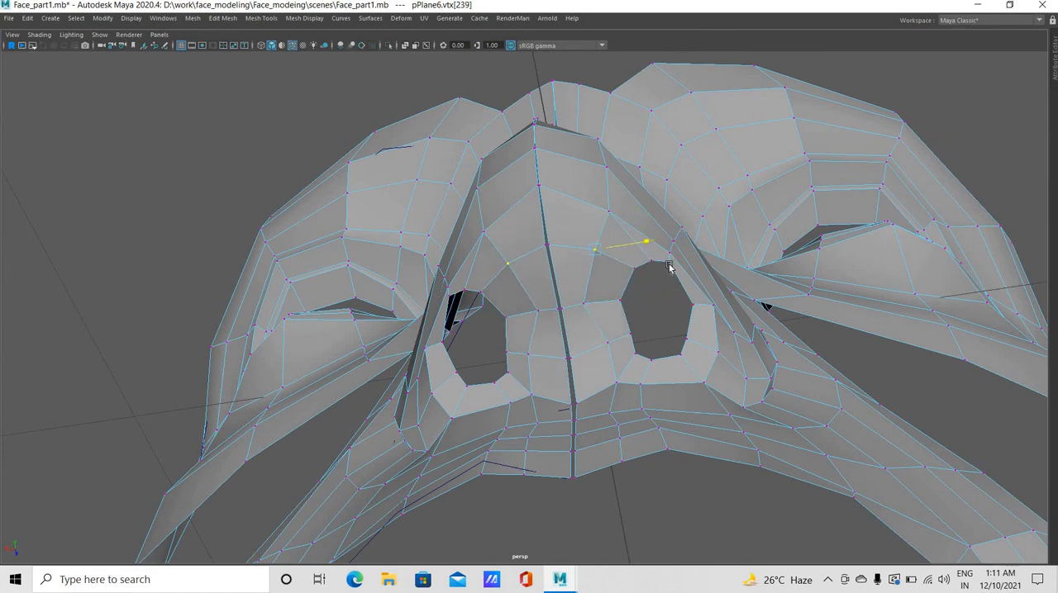
Widen the nostril opening by shifting the front and middle septum-side ring vertices toward the nose's centre line
click(637, 267)
middle_drag(651, 308, 615, 316)
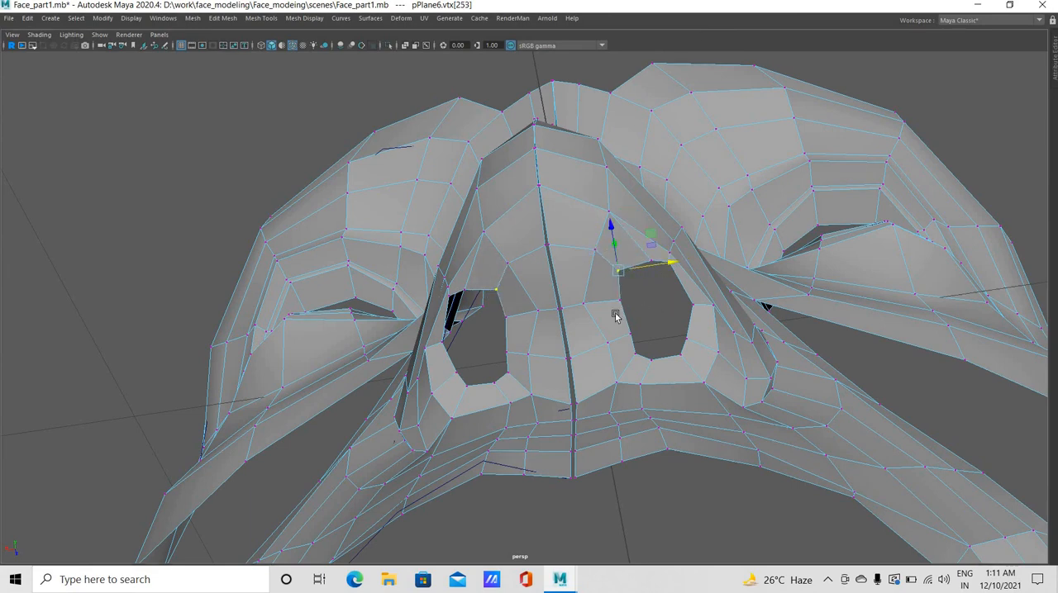
click(611, 300)
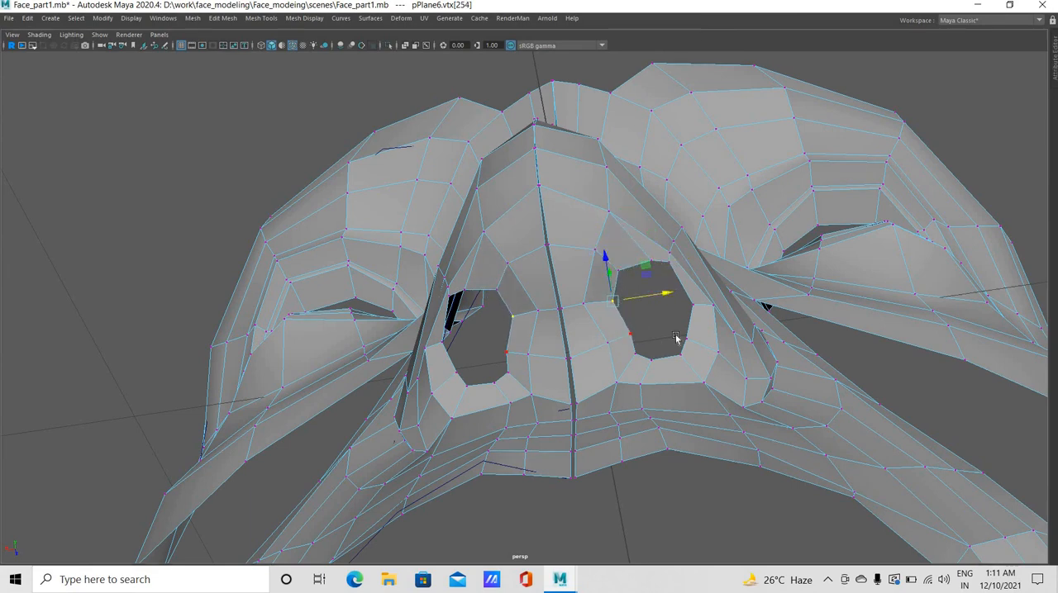
drag(660, 335, 657, 339)
Reposition the front inner nostril ring vertices to round the front of the opening
middle_drag(704, 283, 672, 254)
click(651, 262)
click(671, 256)
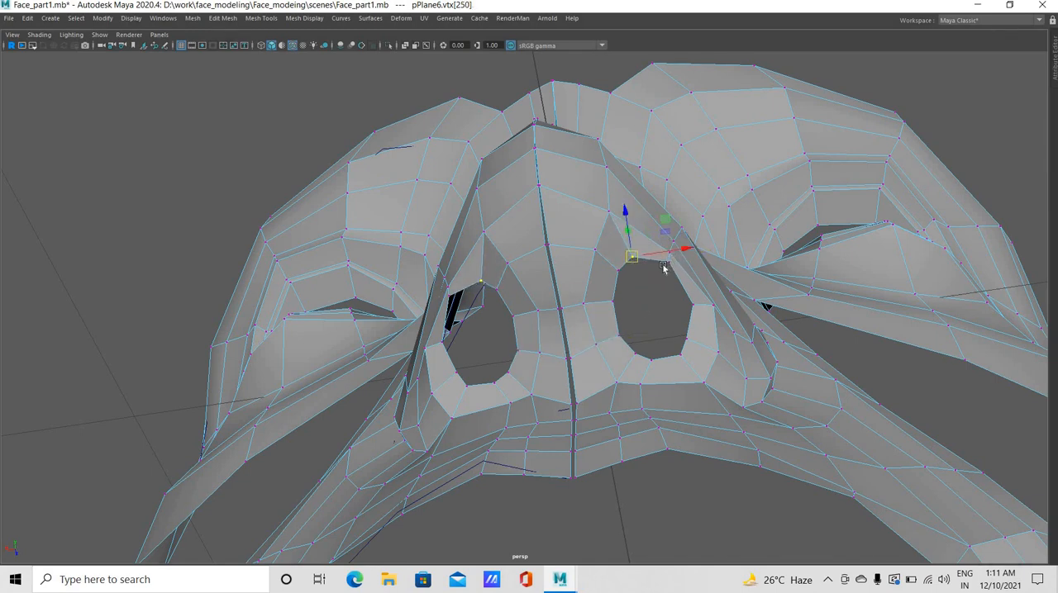
click(664, 269)
Adjust the outer and back inner nostril ring vertices to round the rear of the opening
mouse_move(673, 344)
middle_down()
mouse_move(662, 347)
mouse_move(687, 358)
middle_up()
click(686, 338)
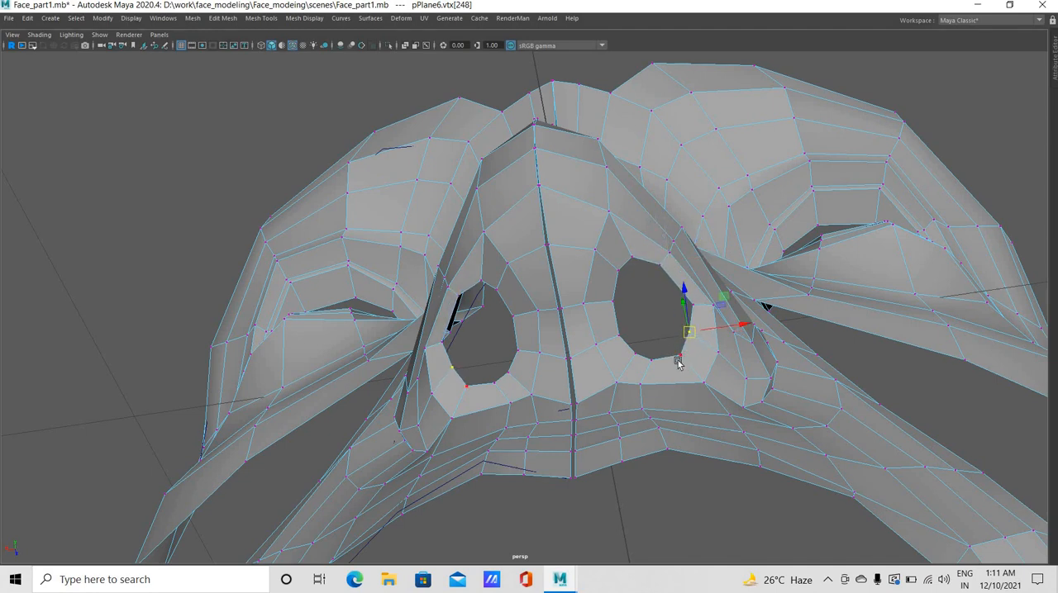
click(671, 357)
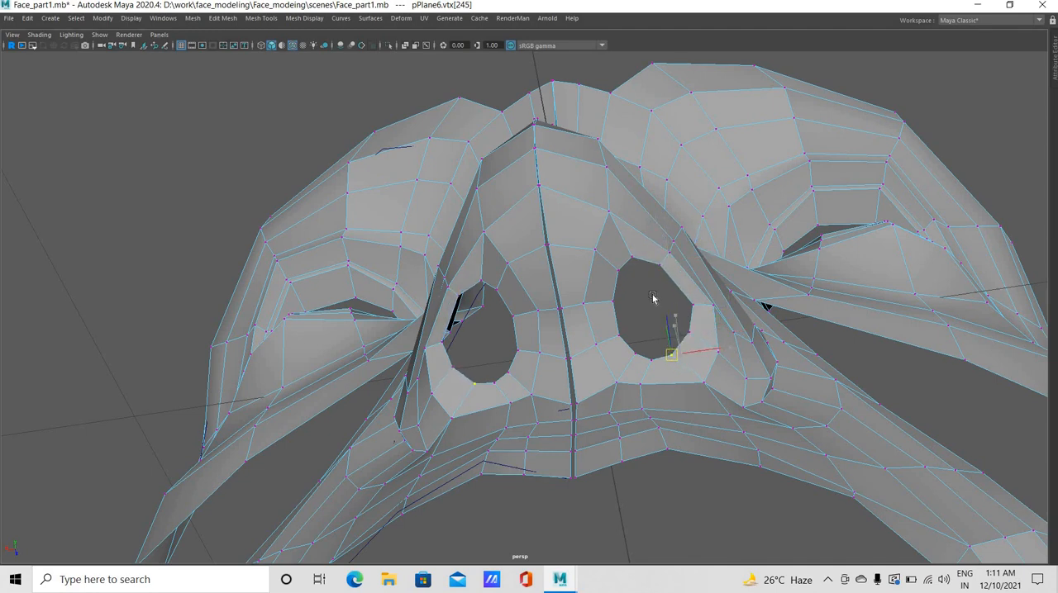
alt+drag(646, 356, 667, 357)
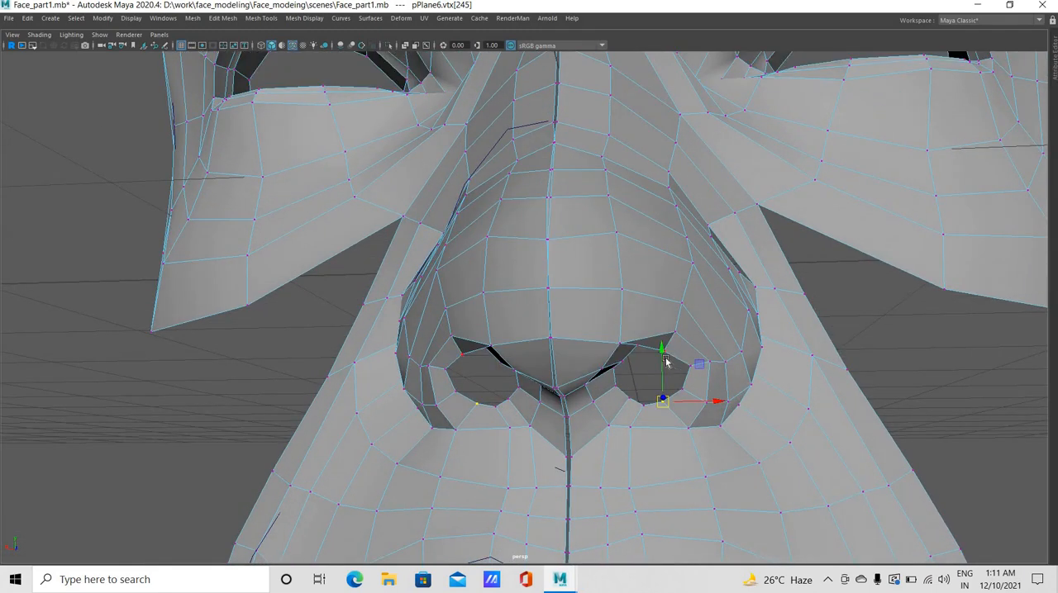
Raise the two upper inner nostril ring vertices slightly in the perspective view
click(643, 350)
click(665, 357)
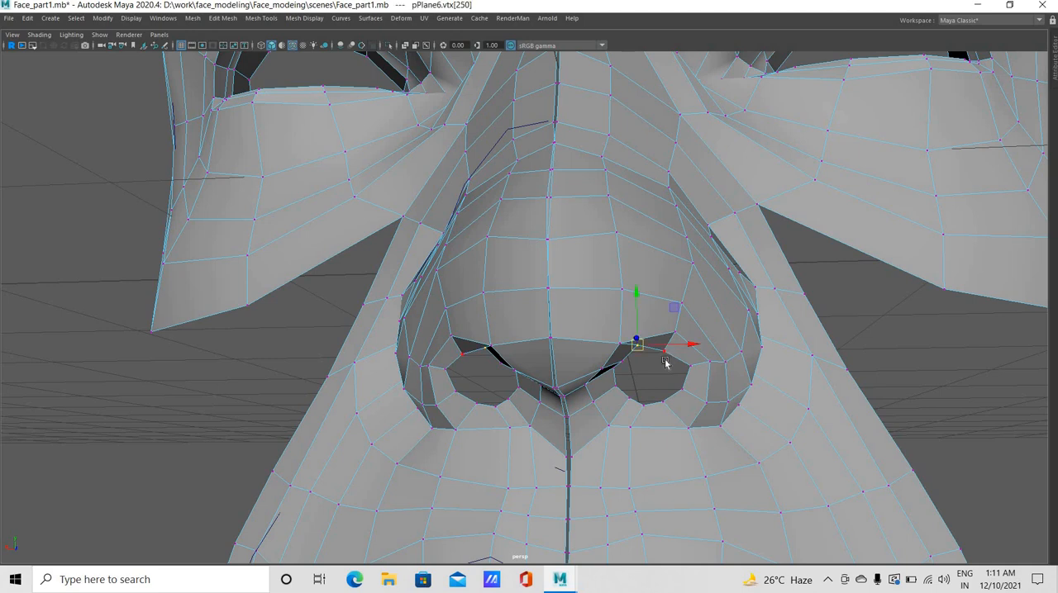
click(664, 347)
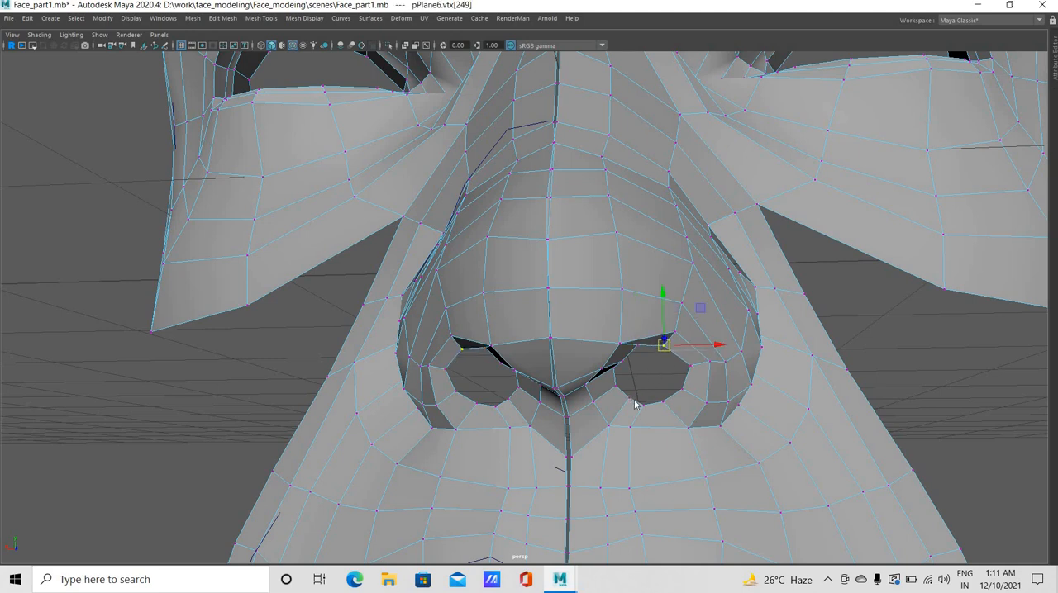
Extrude the inner nostril border edge loops of both face halves upward into the nose
right_drag(639, 401, 635, 395)
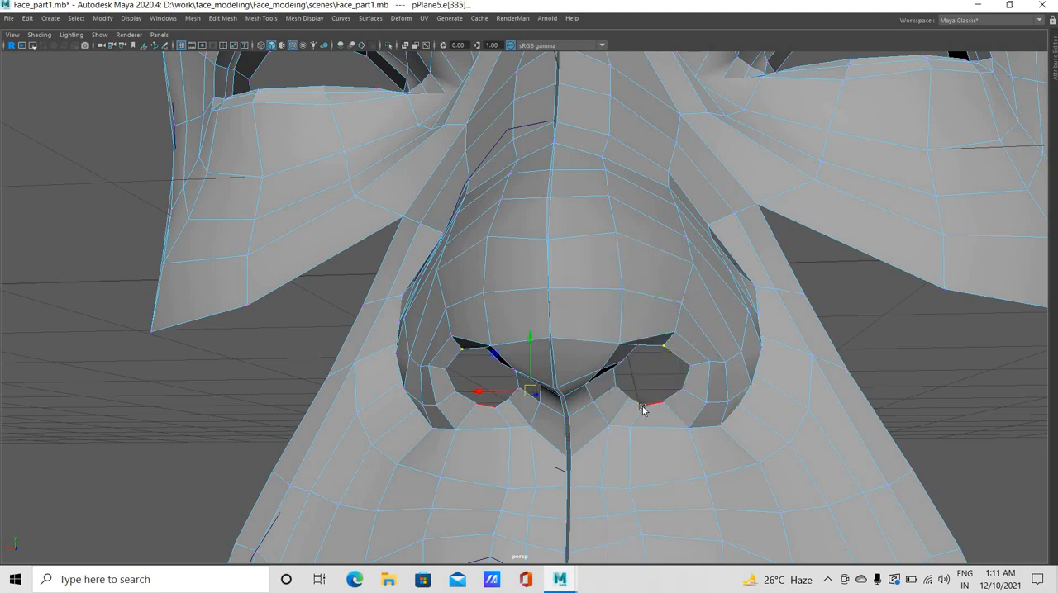
click(641, 404)
double_click(655, 349)
shift+drag(650, 322, 651, 240)
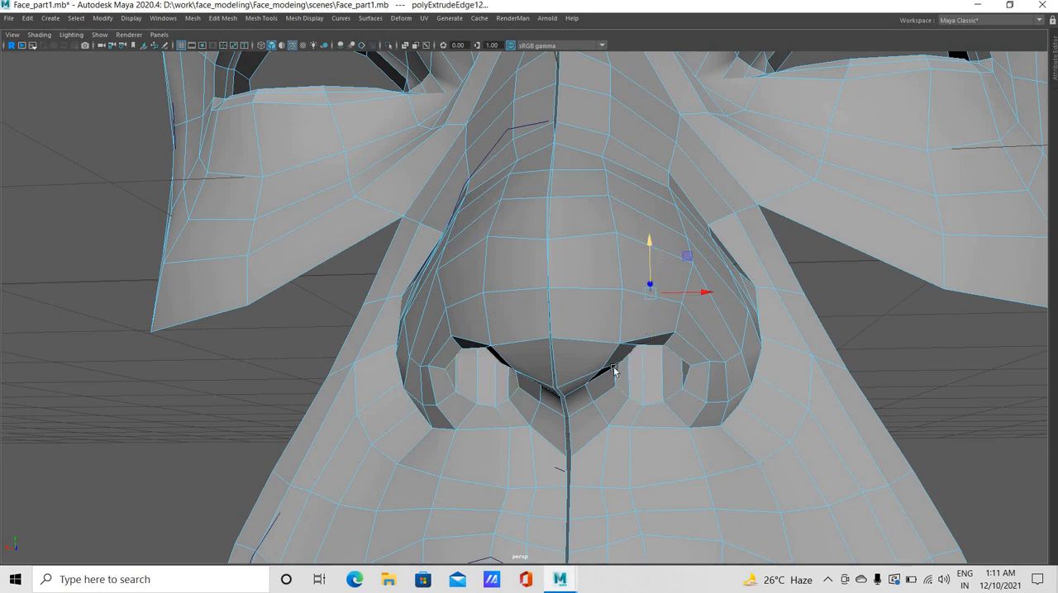
Preview the face mesh smoothed and examine the nose and nostrils from several angles in the perspective view
scroll(744, 418, down, 3)
alt+drag(802, 434, 623, 394)
scroll(725, 405, down, 6)
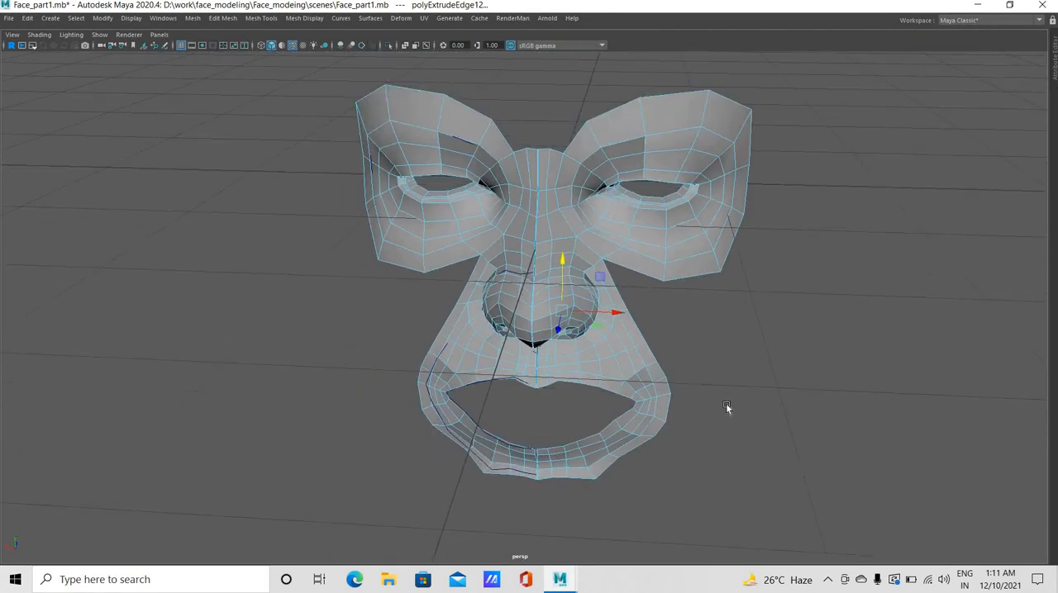
alt+drag(725, 404, 805, 414)
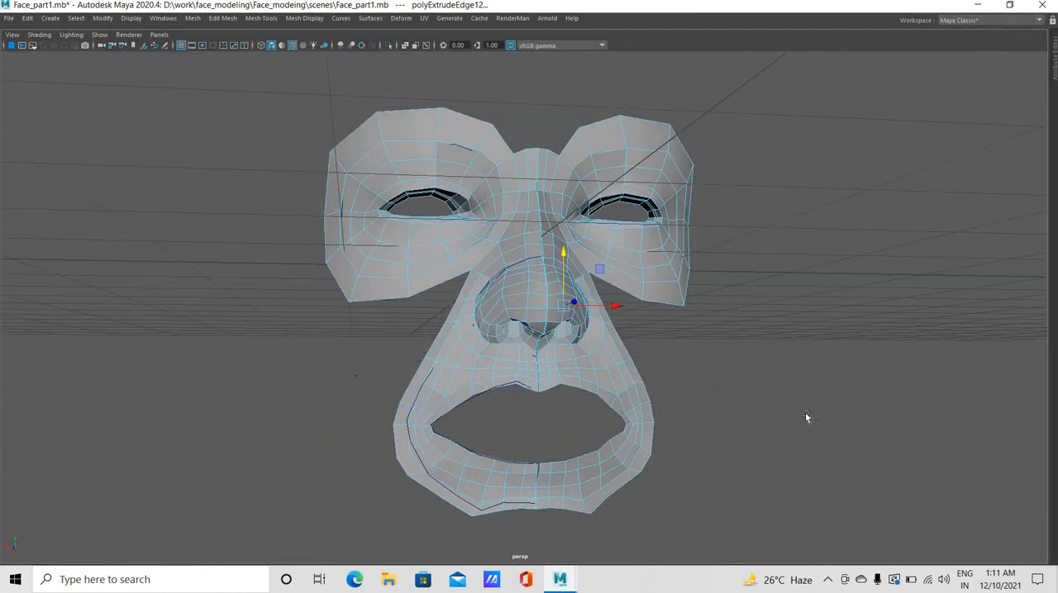
key(3)
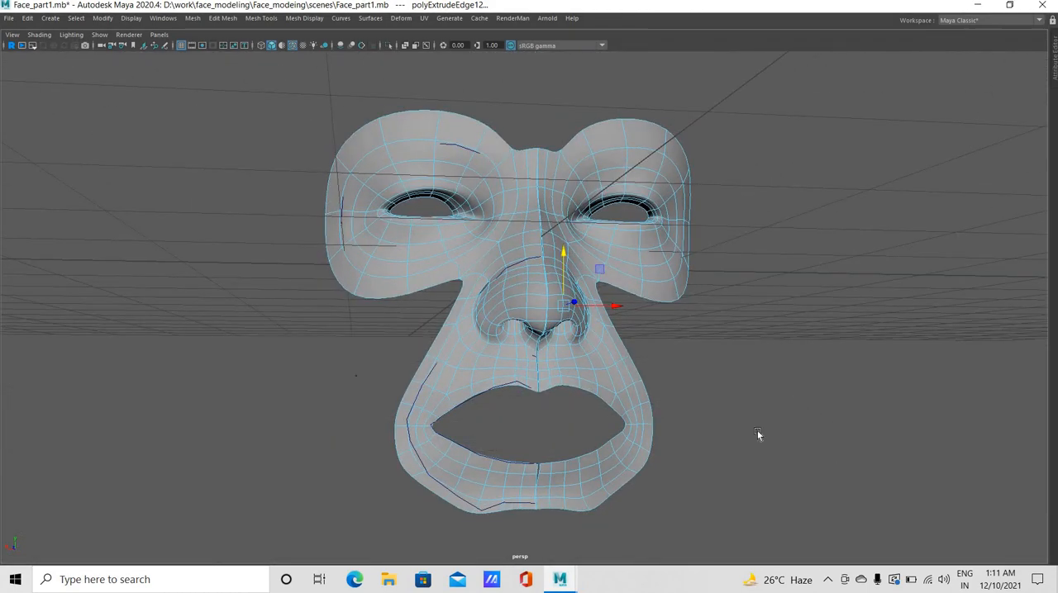
alt+drag(514, 402, 536, 402)
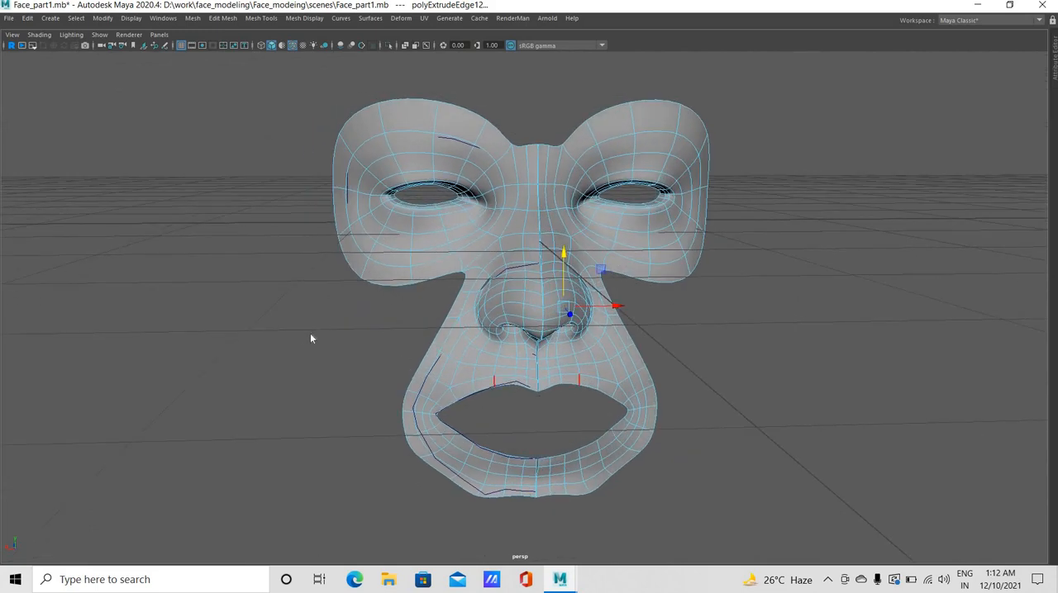
Shift the upper row of nose bridge vertices between the eyes outward in the front view
key(space)
key(space)
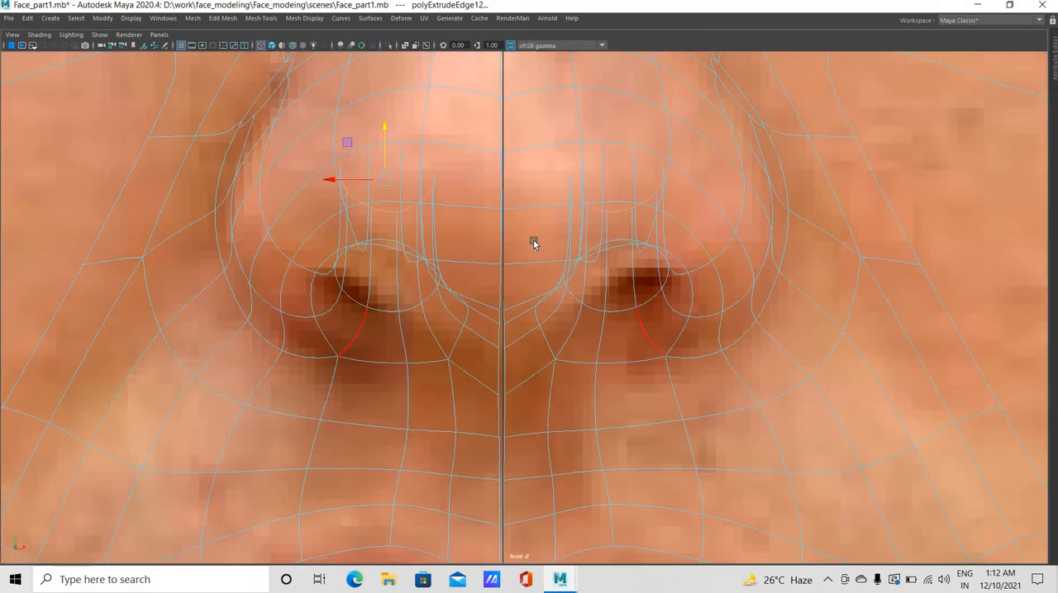
key(a)
scroll(527, 388, up, 6)
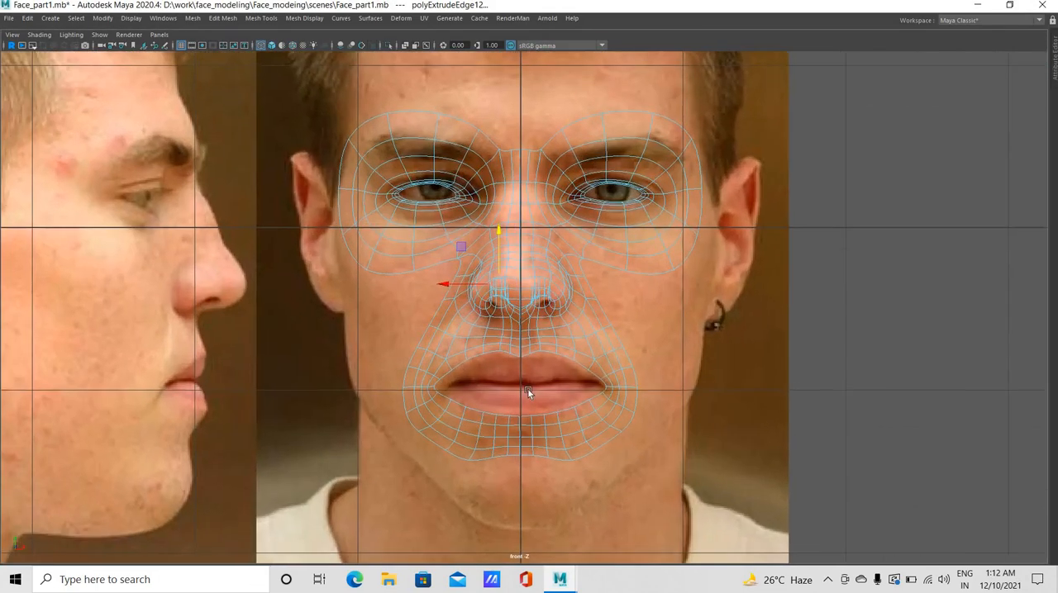
scroll(468, 411, up, 1)
alt+middle_drag(586, 380, 587, 414)
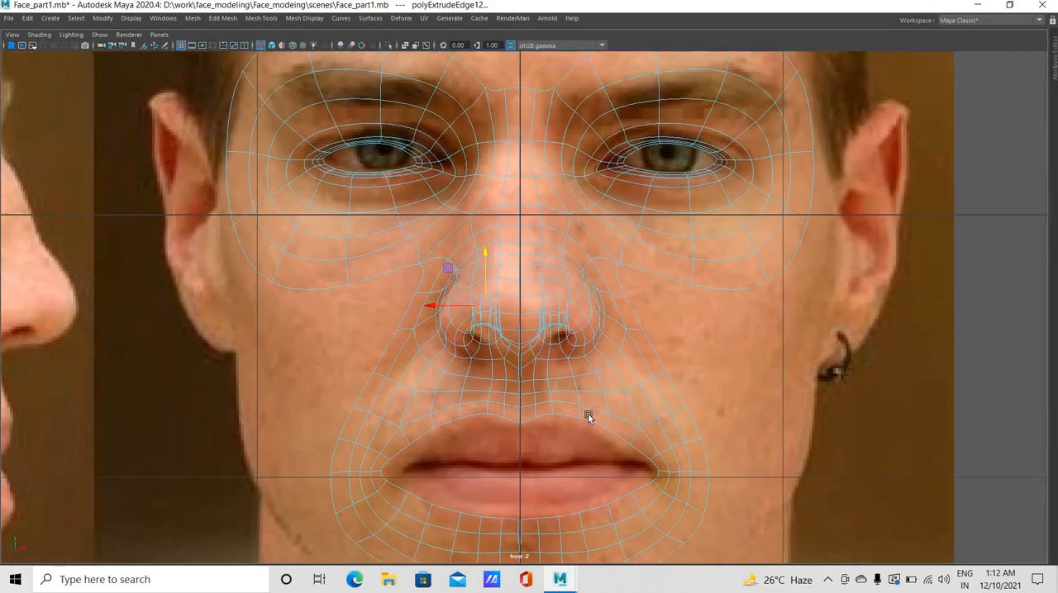
alt+middle_drag(539, 177, 542, 413)
scroll(559, 382, up, 2)
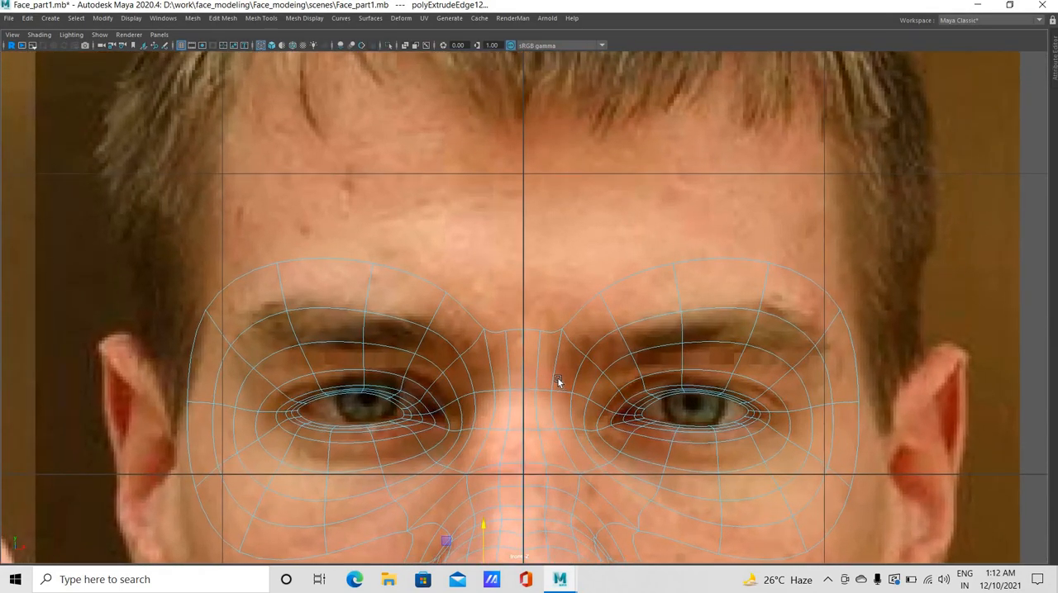
click(559, 335)
right_drag(550, 296, 503, 278)
drag(593, 395, 602, 394)
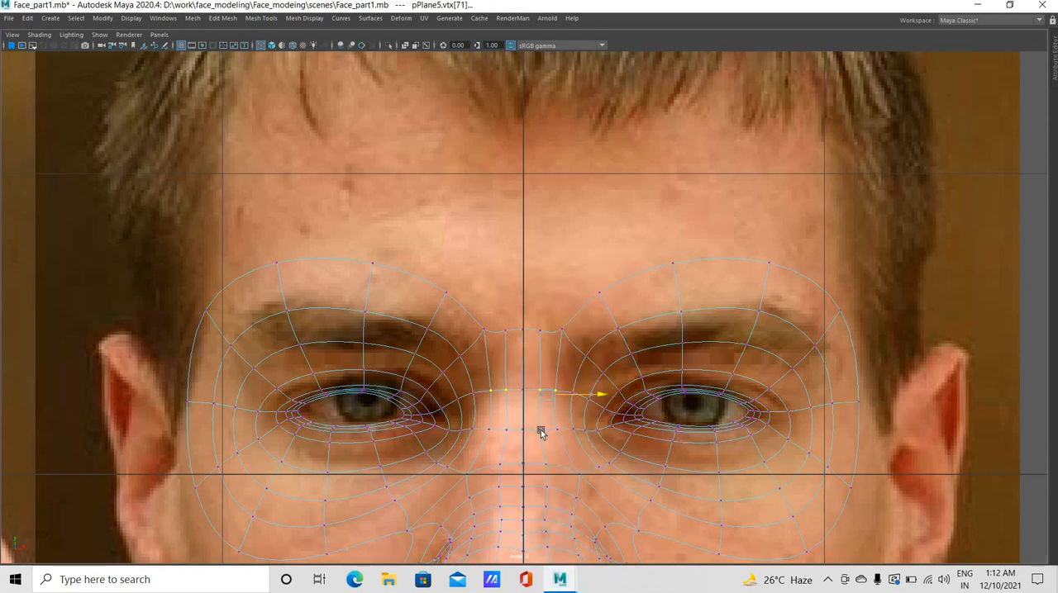
Move the next bridge row and the outer vertices of both rows outward, and display the mesh unsmoothed
drag(541, 433, 601, 431)
drag(562, 391, 550, 435)
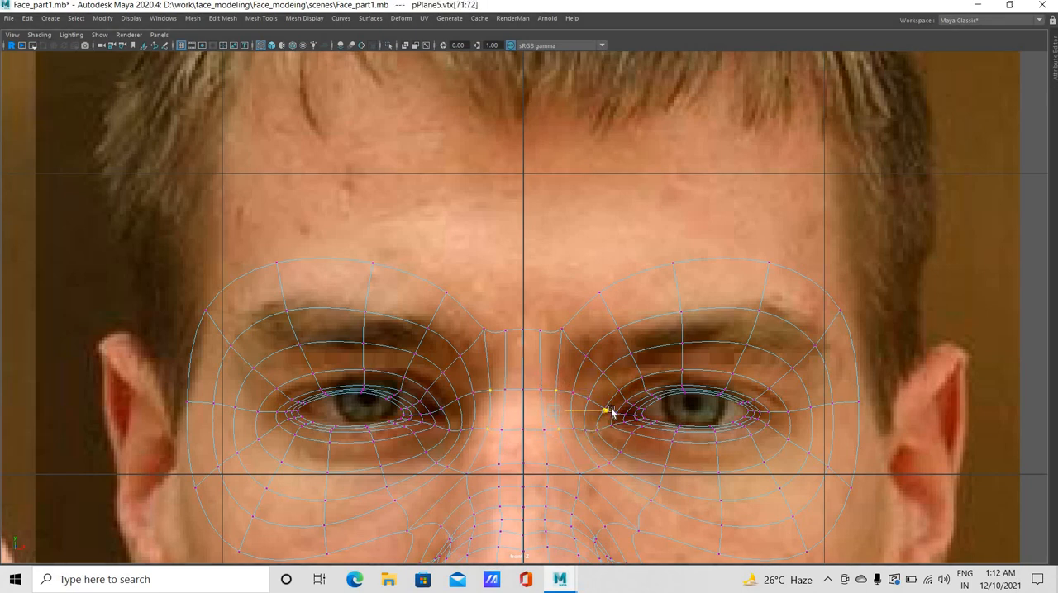
drag(612, 413, 615, 413)
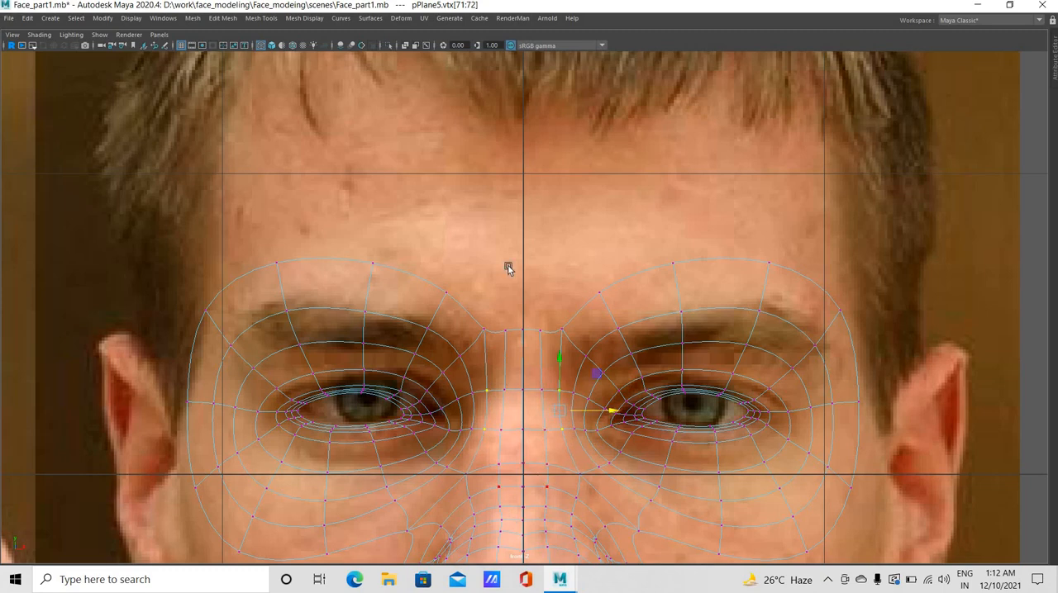
alt+middle_drag(522, 585, 532, 493)
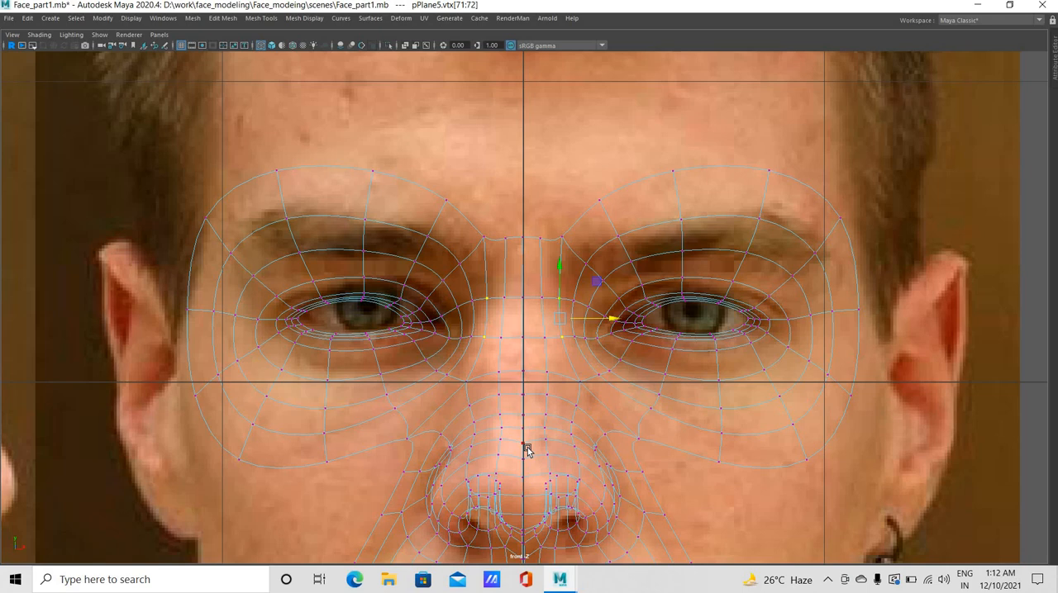
key(1)
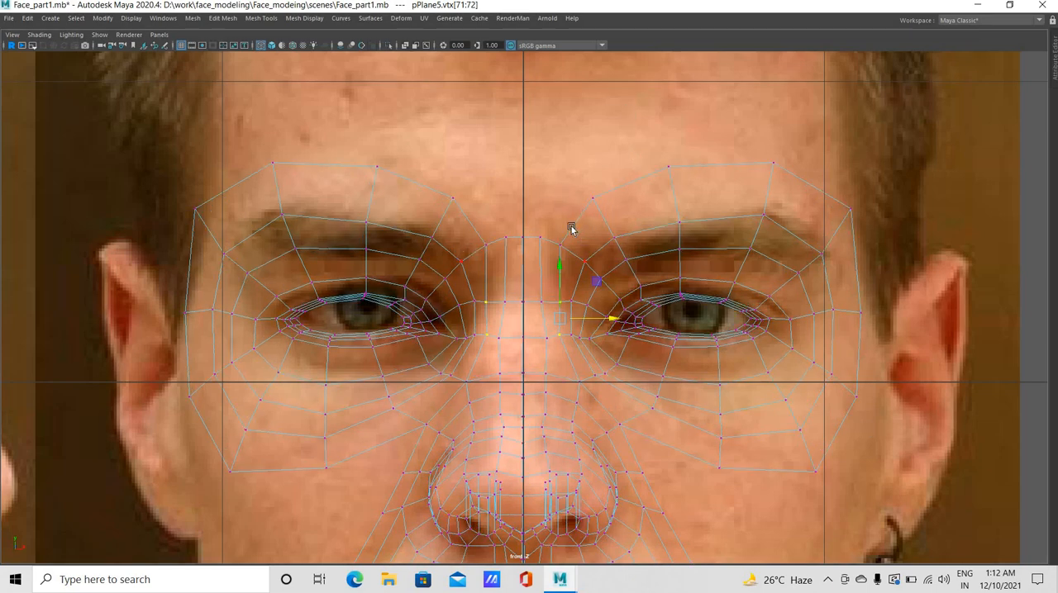
Extrude the open inner brow edge above the nose bridge toward the face's centre line and snap its end vertices onto that line
right_drag(565, 224, 576, 196)
click(578, 221)
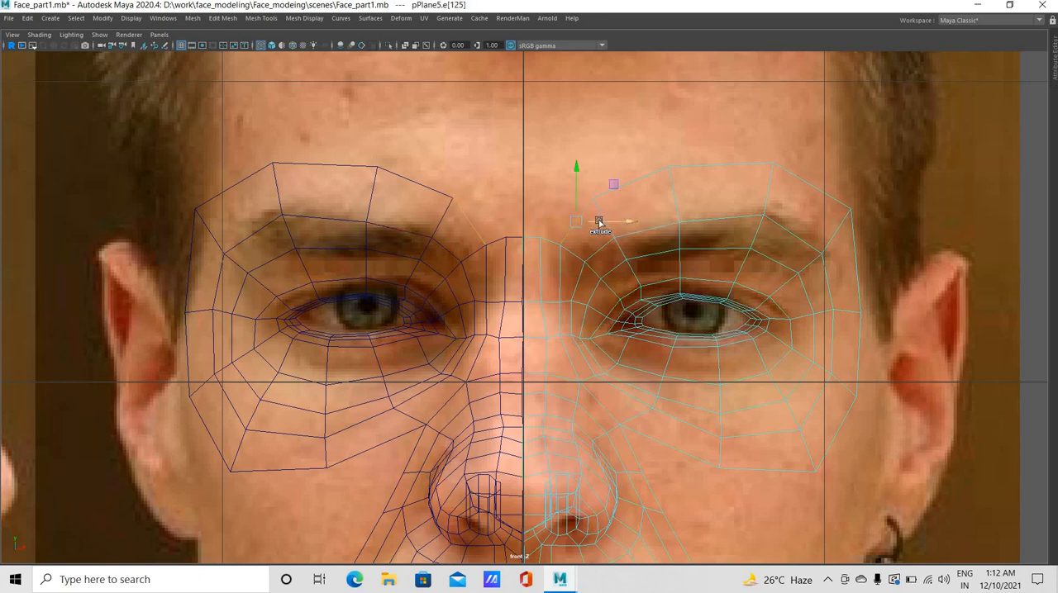
shift+drag(603, 223, 554, 191)
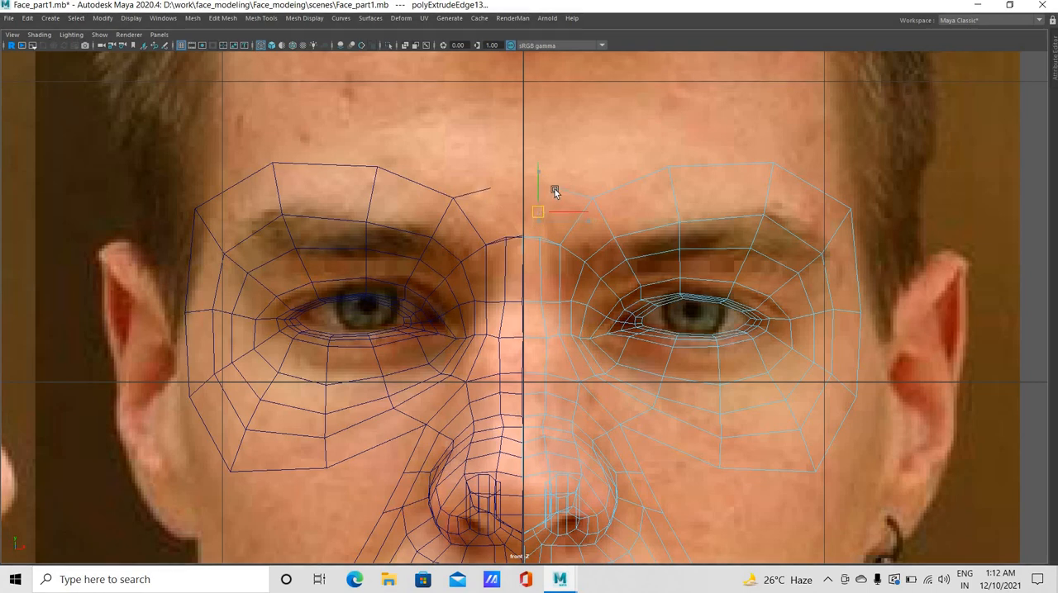
right_drag(543, 200, 622, 193)
drag(550, 179, 519, 247)
click(524, 236)
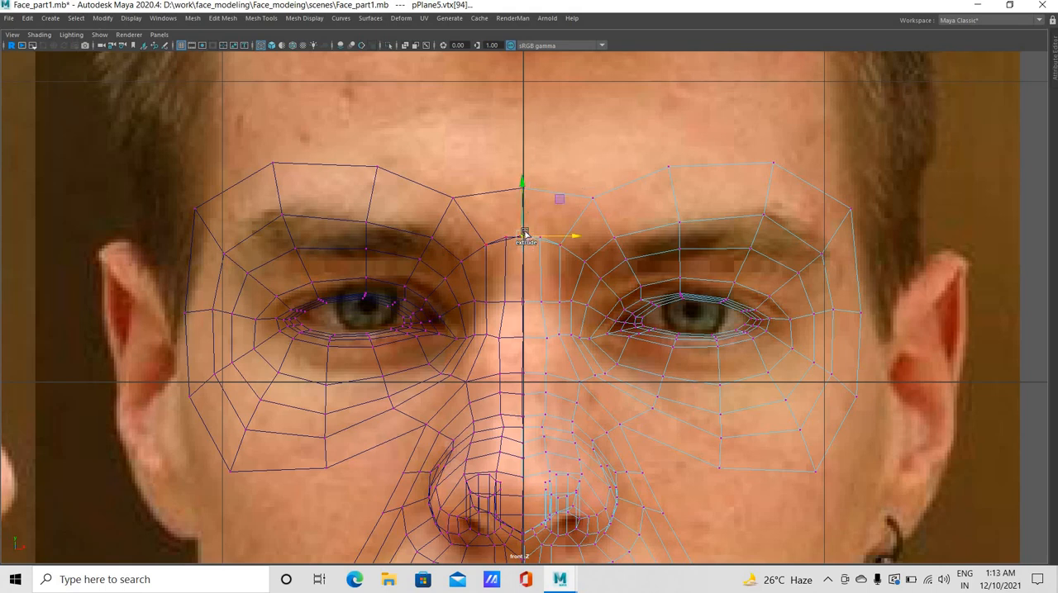
Merge the overlapping vertices at the centre line between the brows and raise the upper centre vertex slightly in the front view
shift+right_drag(524, 204, 519, 192)
drag(520, 191, 519, 196)
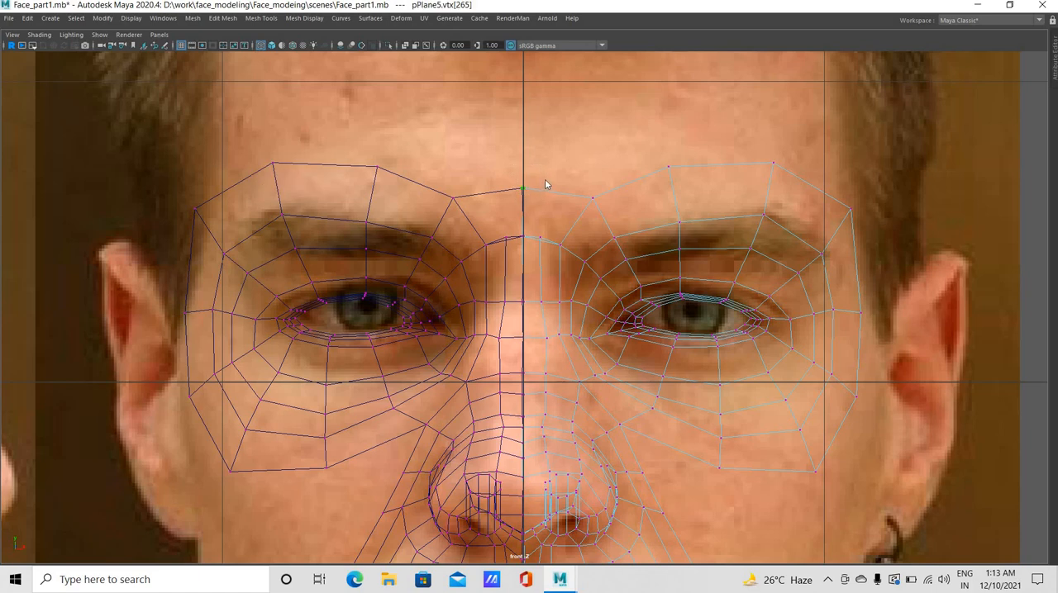
mouse_move(519, 194)
shift+right_down()
mouse_move(514, 155)
mouse_move(567, 135)
mouse_move(551, 195)
mouse_move(524, 190)
shift+right_up()
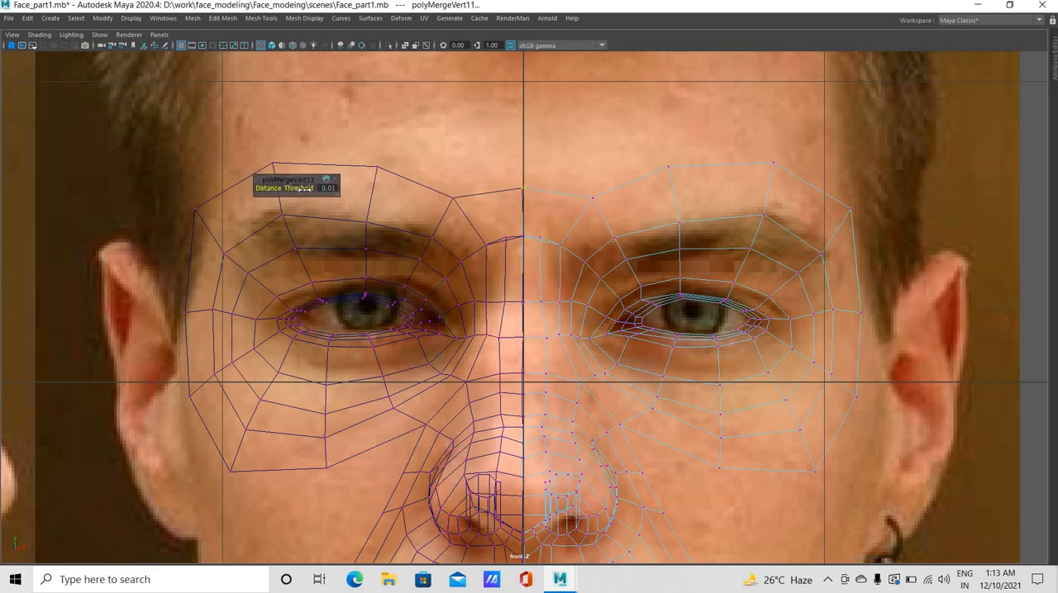
middle_drag(463, 191, 497, 197)
key(w)
drag(523, 137, 526, 128)
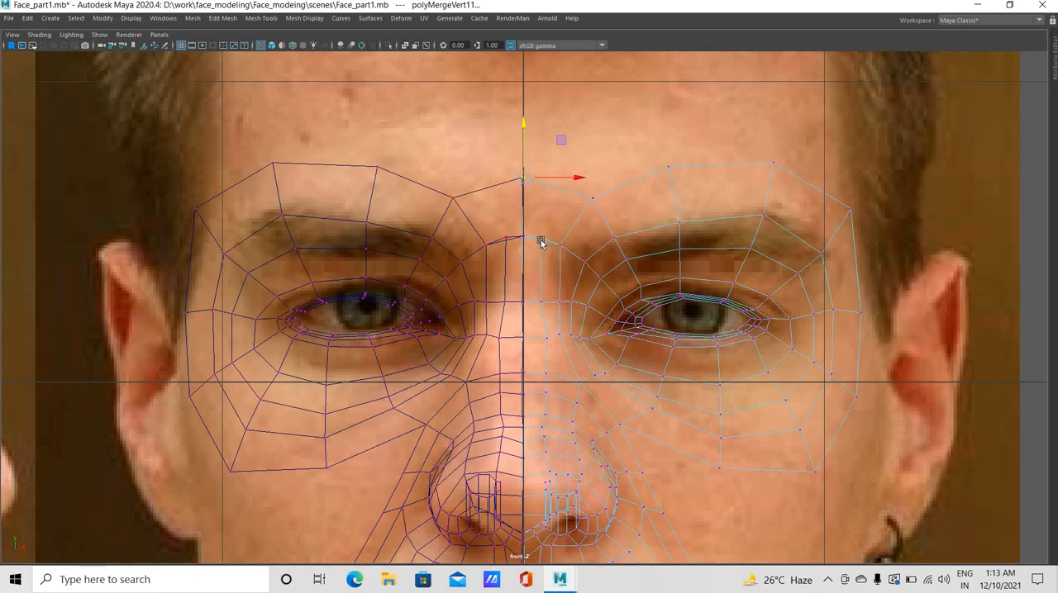
Insert an edge loop through the new face between the brows and move the new edge slightly upward
right_drag(540, 240, 540, 211)
click(261, 17)
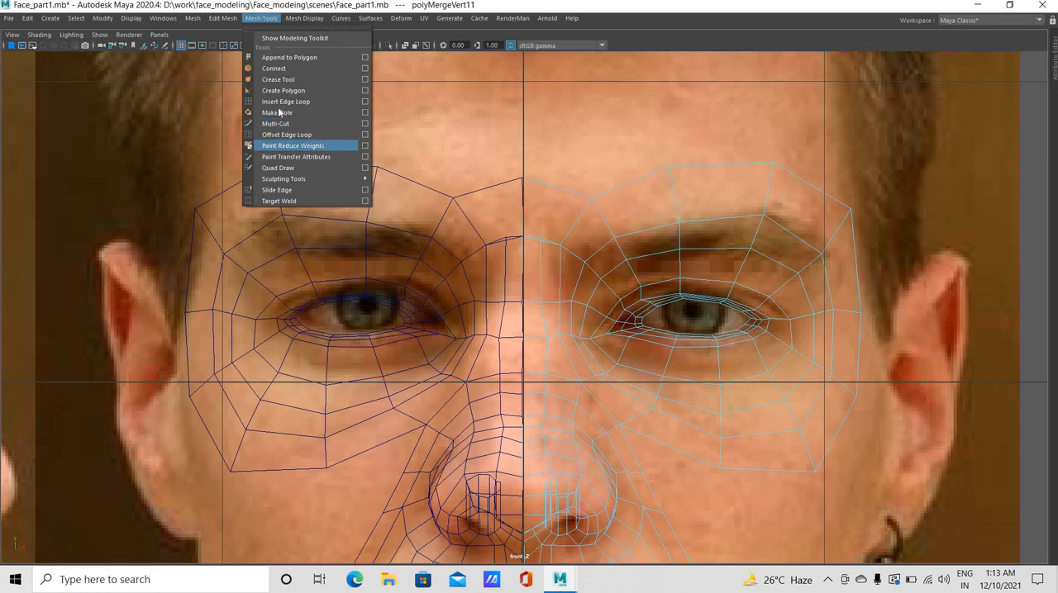
click(286, 102)
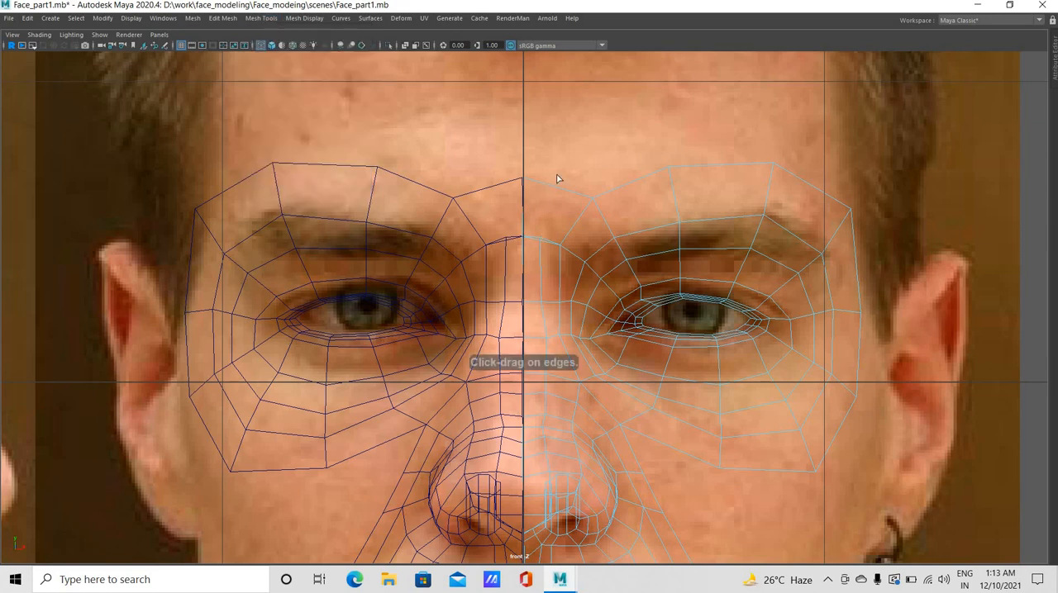
click(553, 202)
key(w)
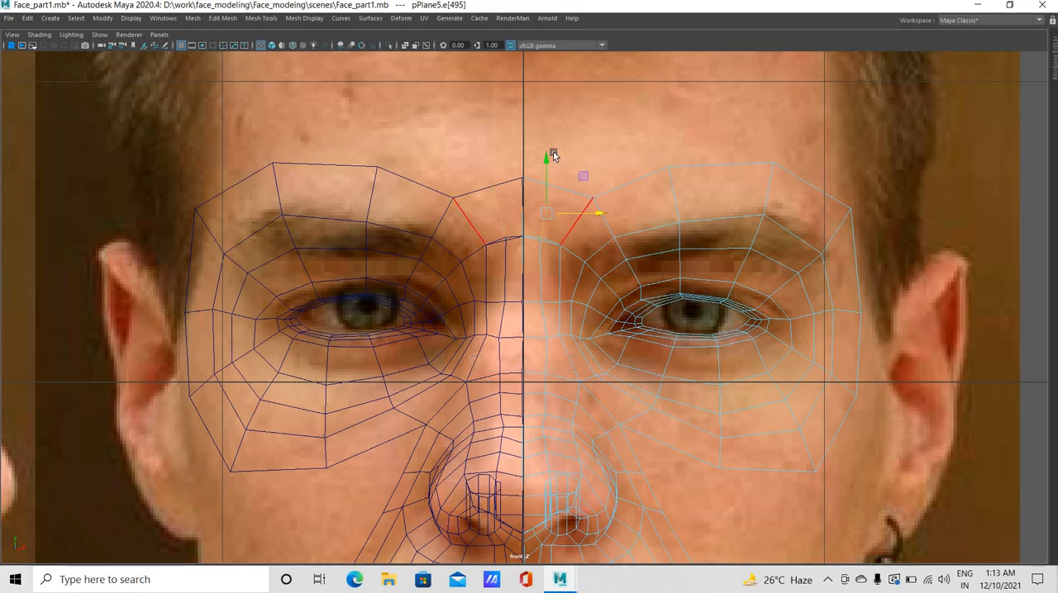
drag(554, 158, 551, 151)
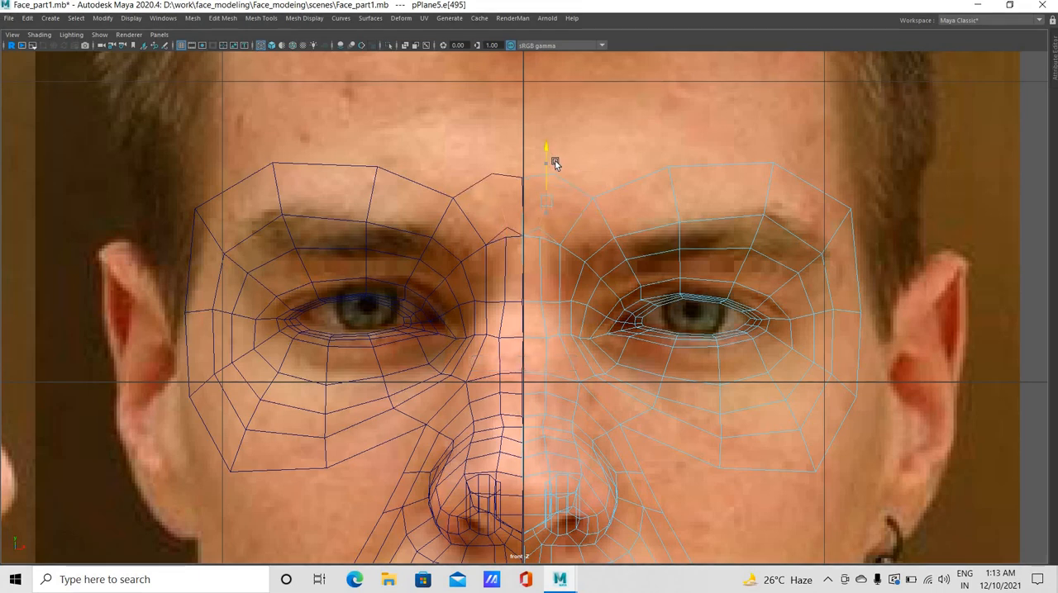
Merge the lower vertex of the inserted edge with the adjacent top nose bridge vertex, using a distance threshold of 0.01
right_drag(534, 239, 590, 190)
click(543, 237)
click(545, 237)
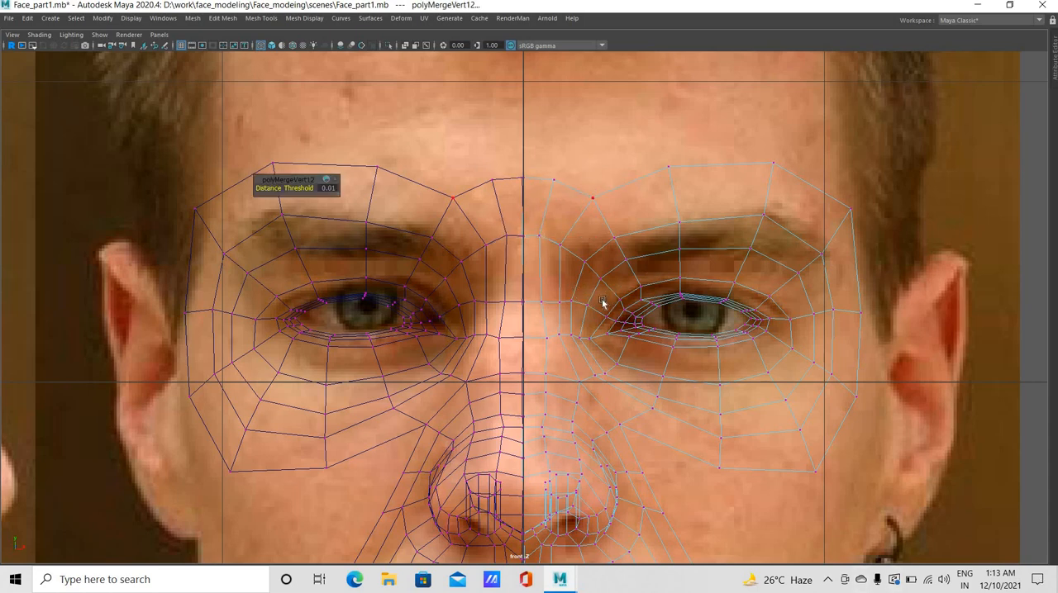
alt+right_drag(600, 304, 594, 249)
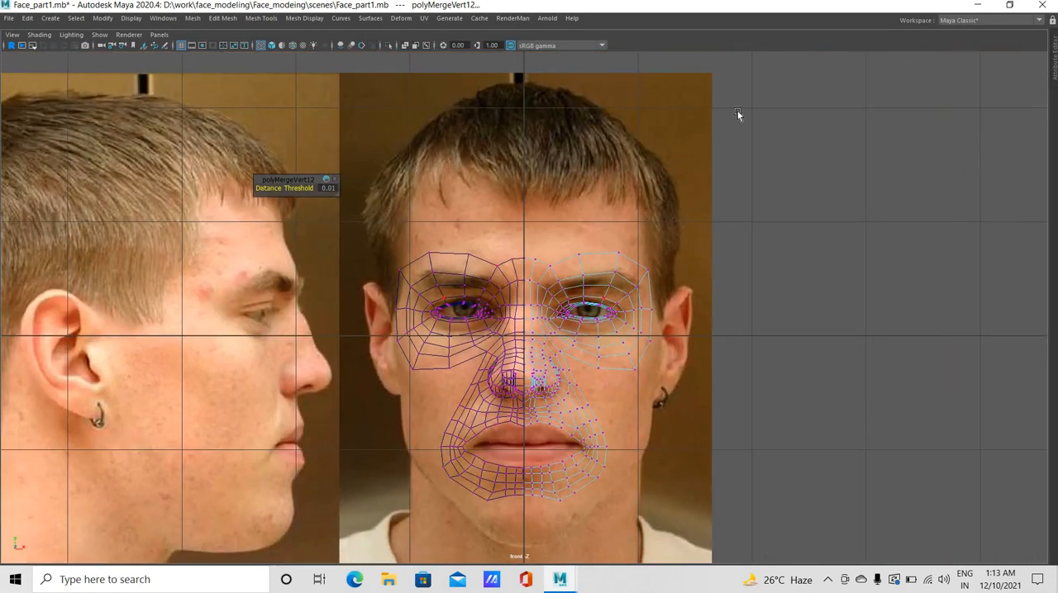
Preview the face mesh smoothed and examine the brow, nose bridge and eye areas in the perspective view
key(space)
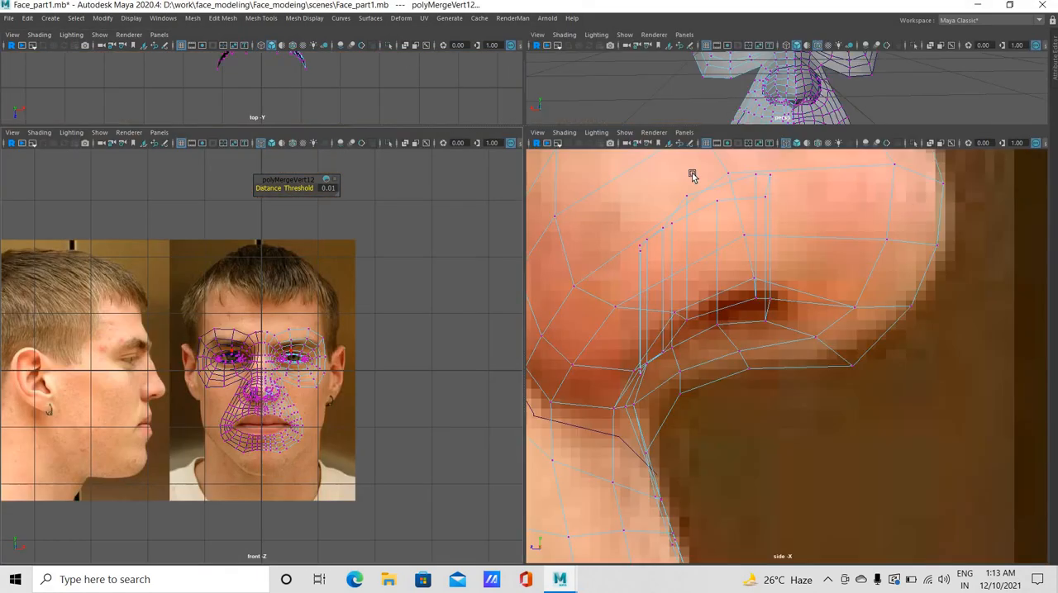
key(space)
key(f)
alt+drag(581, 333, 620, 338)
key(3)
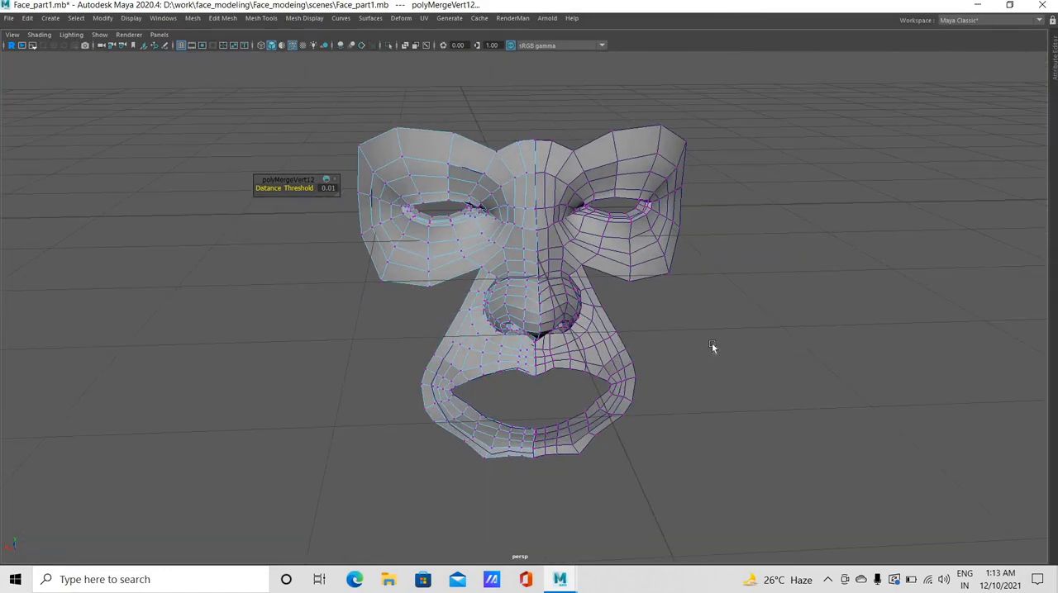
alt+drag(598, 373, 418, 88)
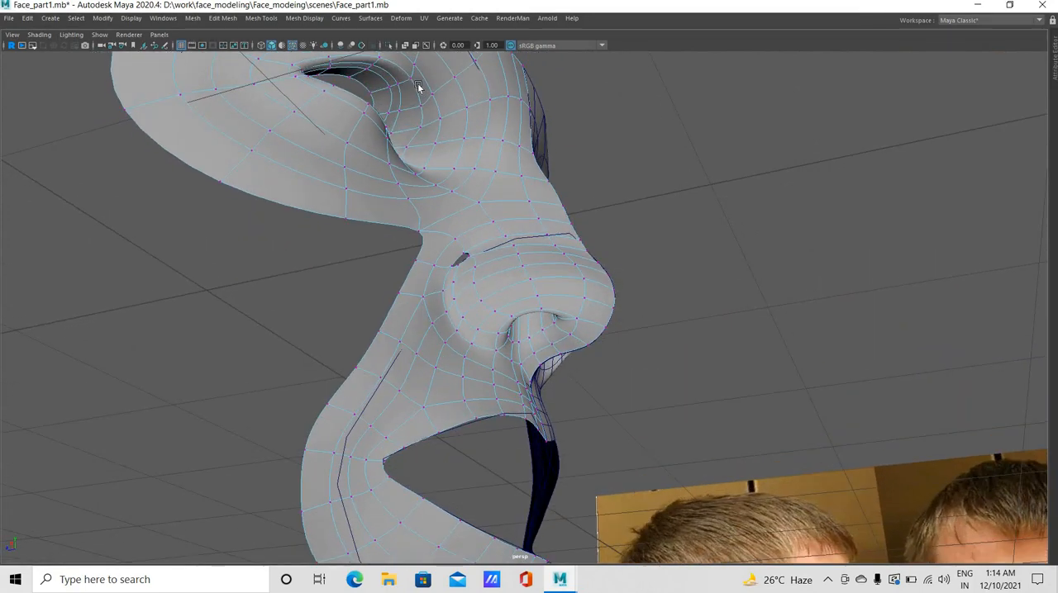
Push the inner border vertices of the upper eyelid backward into the eye socket, one at a time, in the perspective view
alt+drag(437, 168, 438, 255)
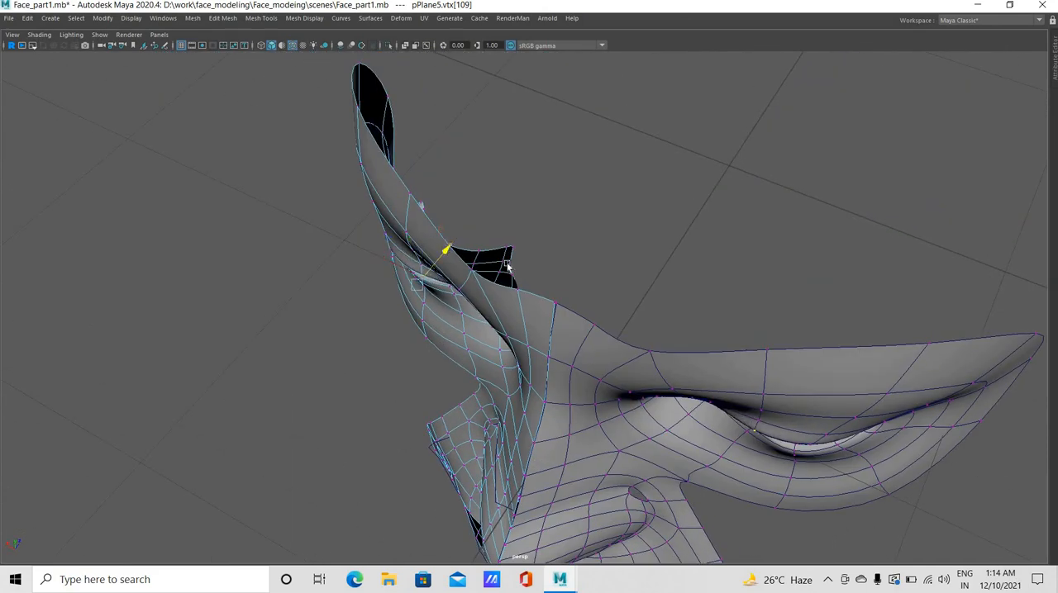
mouse_move(513, 264)
alt+mouse_down()
mouse_move(500, 240)
mouse_move(524, 227)
mouse_move(521, 281)
alt+mouse_up()
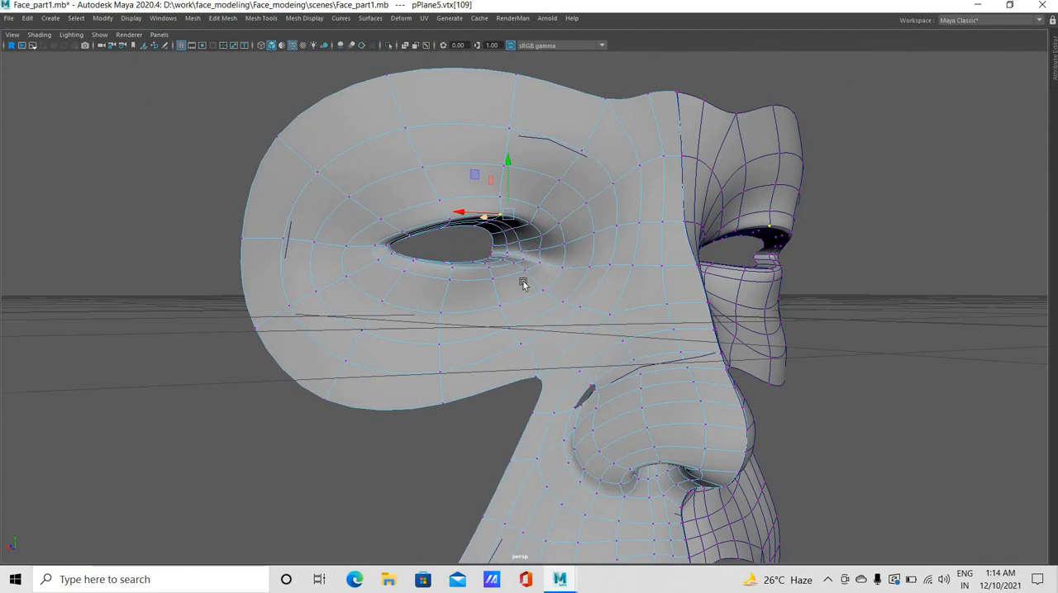
click(530, 223)
alt+drag(529, 223, 496, 240)
alt+drag(518, 278, 586, 262)
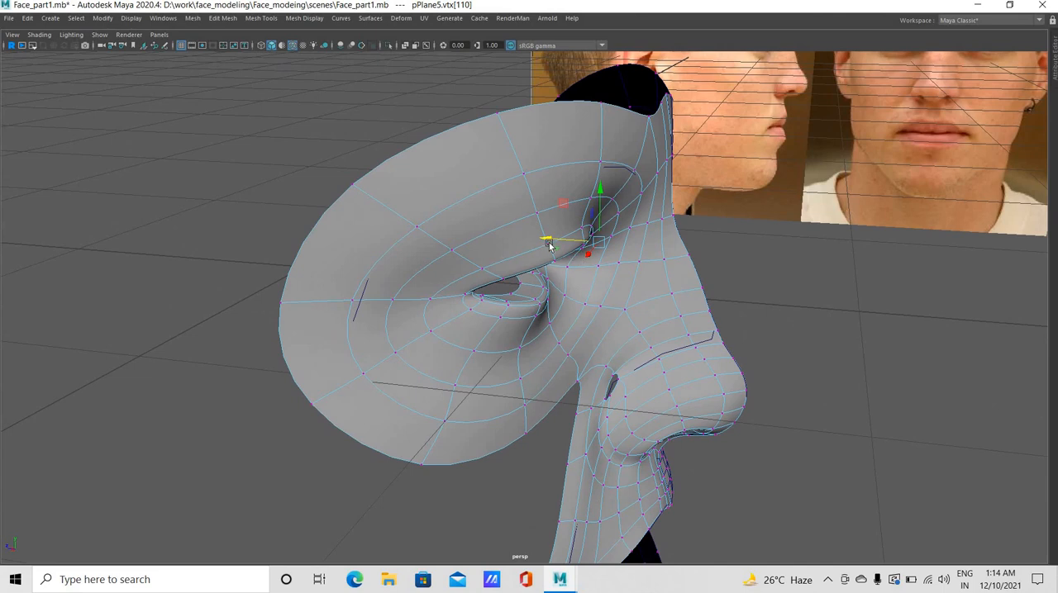
click(561, 282)
click(521, 250)
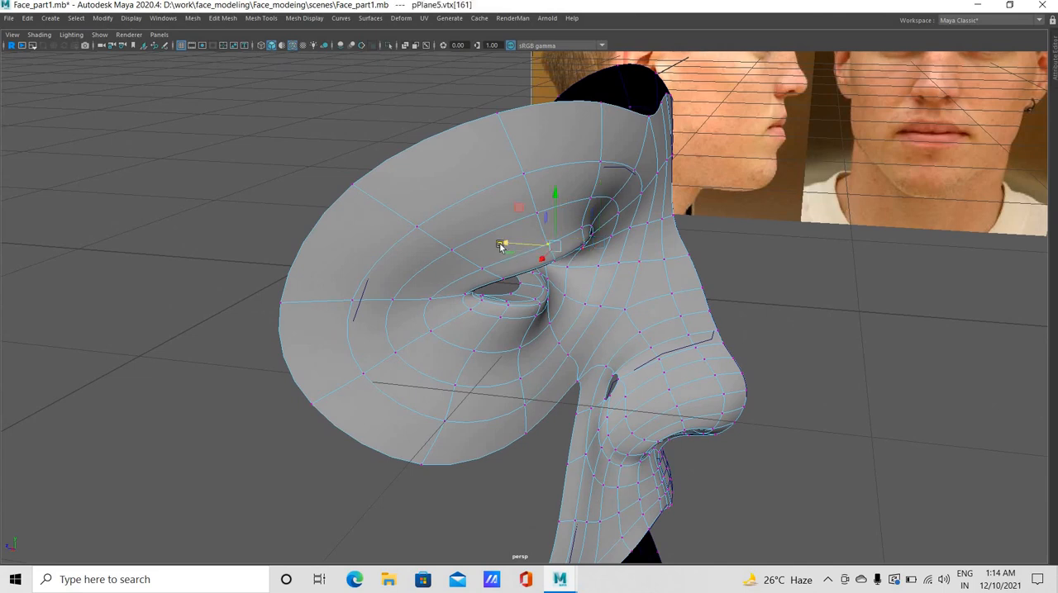
drag(503, 248, 488, 247)
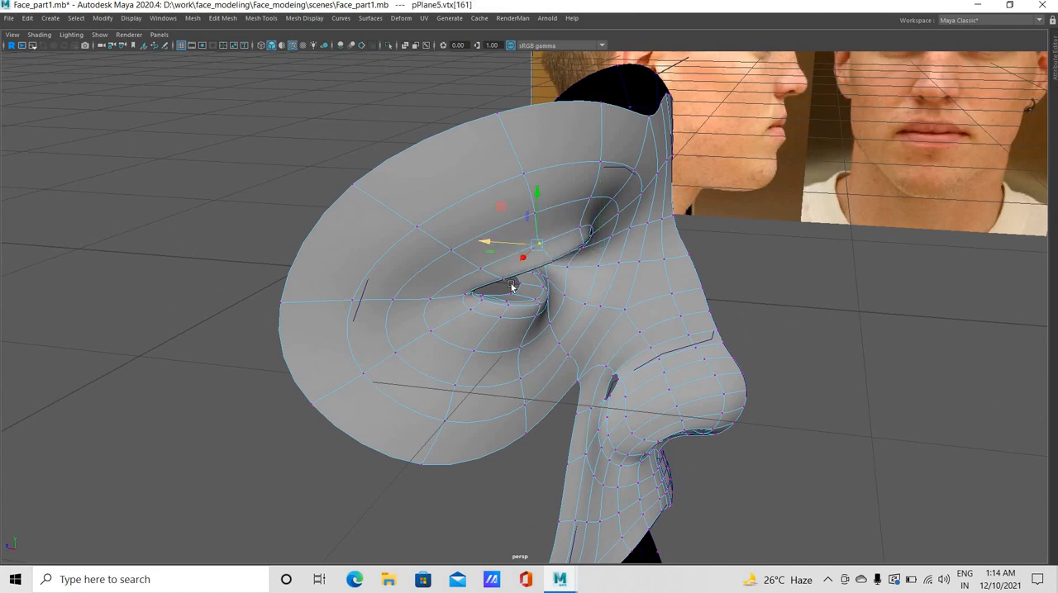
key(Down)
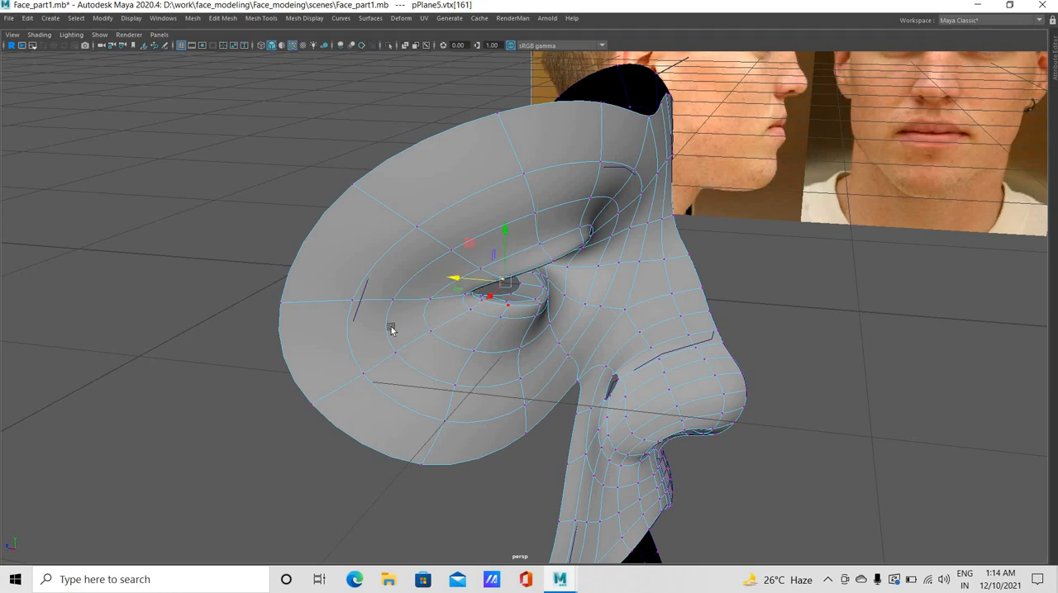
alt+drag(389, 328, 395, 227)
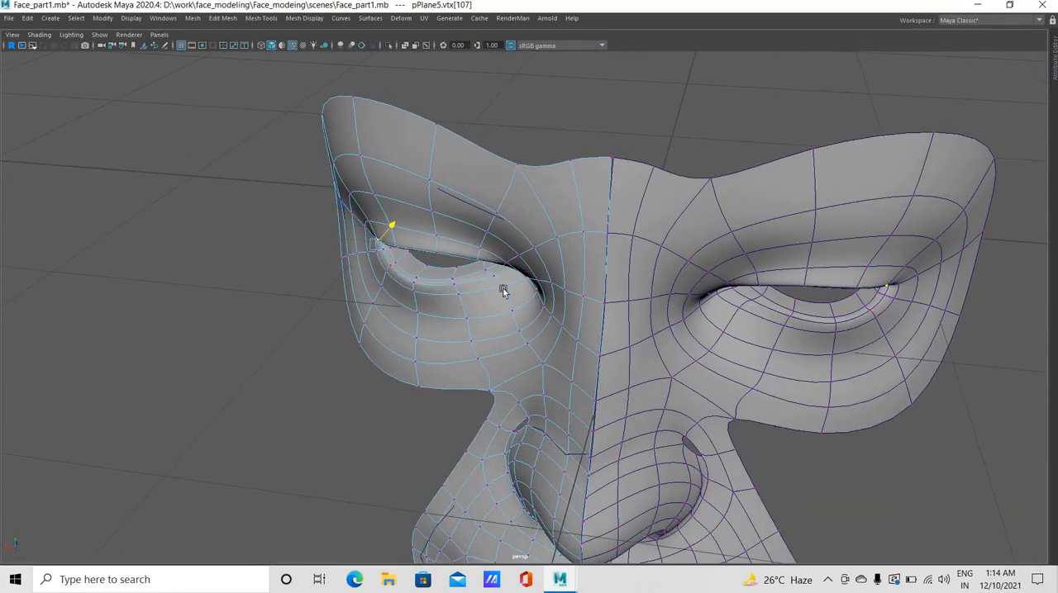
Leave vertex editing and examine the smoothed face mesh from several angles and against the front and side reference photos
alt+drag(543, 288, 632, 238)
right_drag(547, 267, 609, 245)
click(676, 394)
alt+drag(676, 394, 637, 520)
key(space)
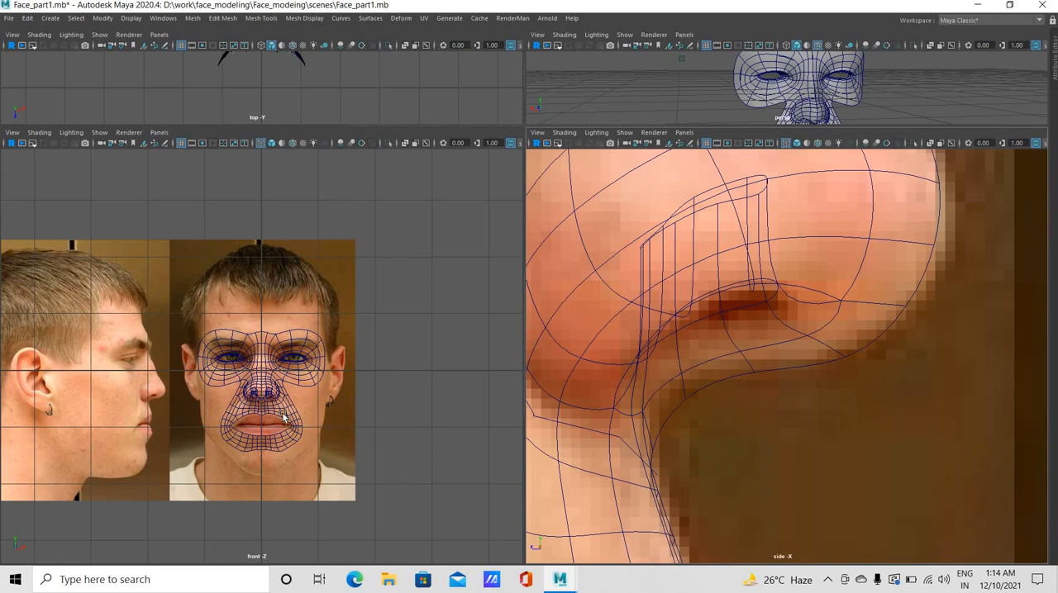
alt+right_drag(318, 438, 1029, 481)
scroll(864, 480, up, 5)
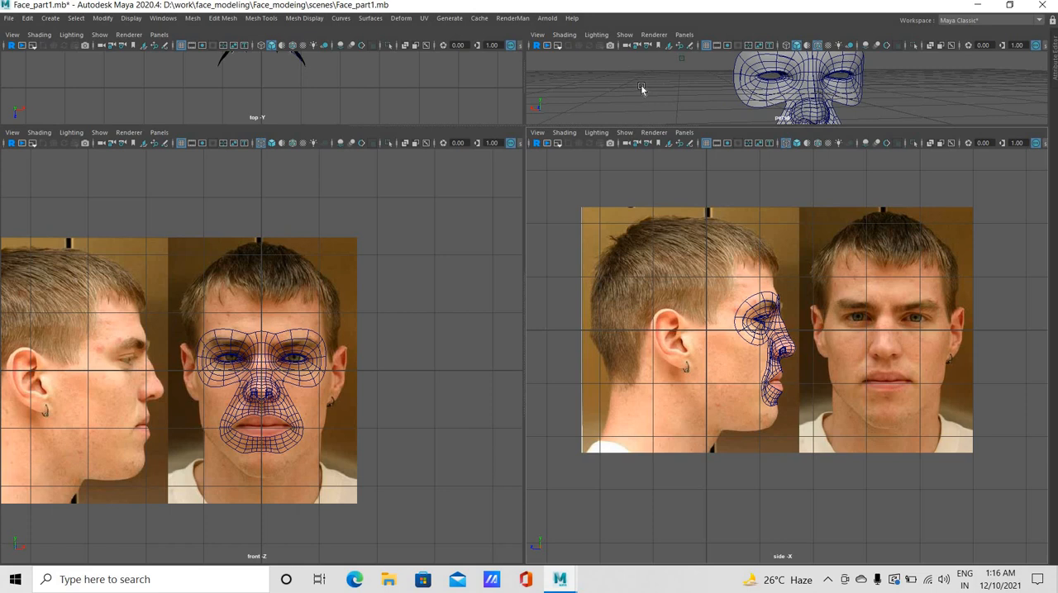
key(space)
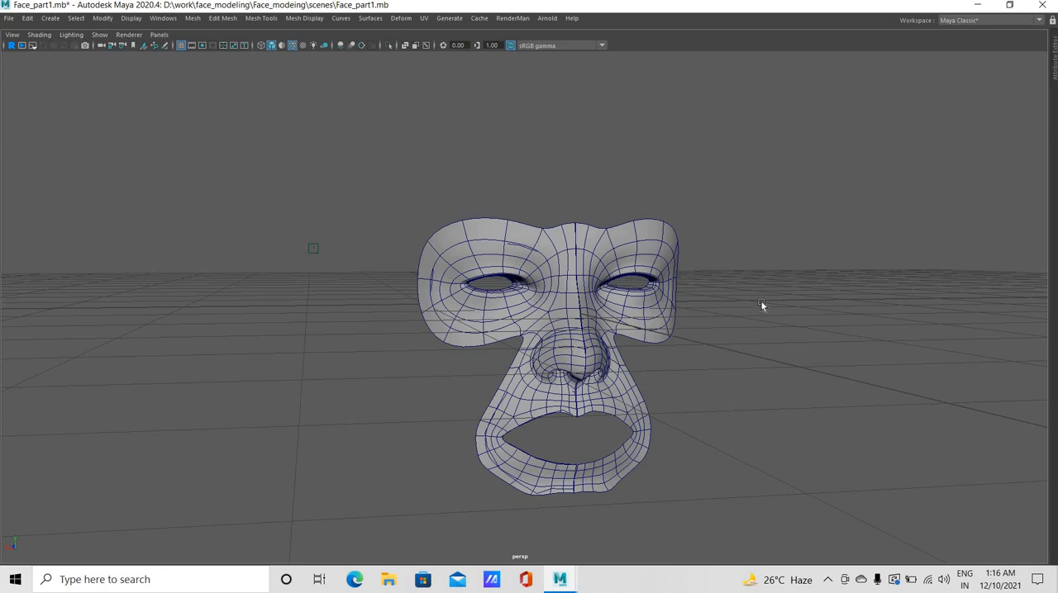
alt+drag(637, 406, 652, 388)
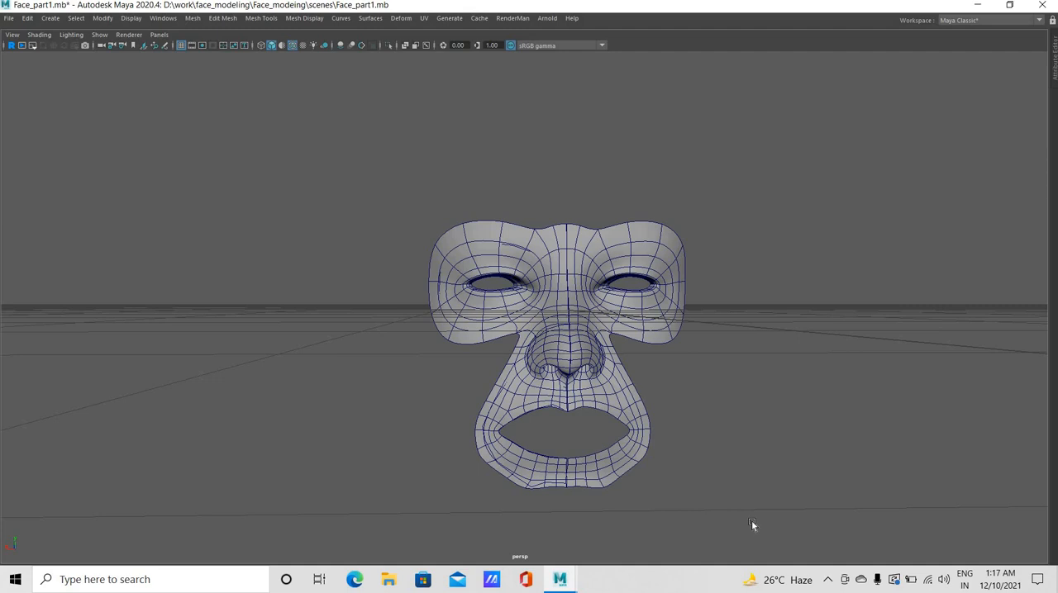
click(827, 579)
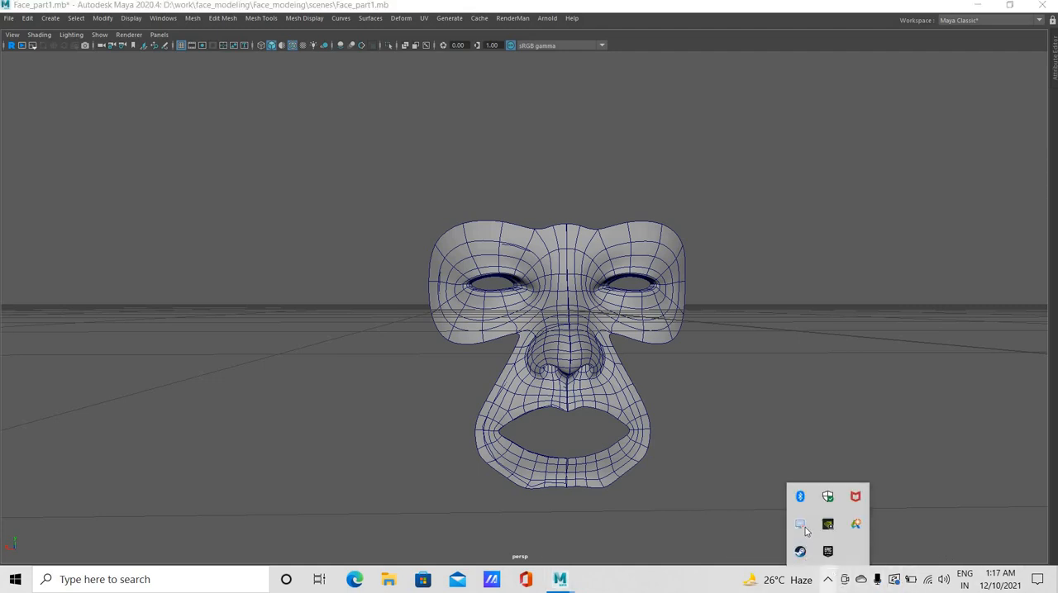
right_click(800, 524)
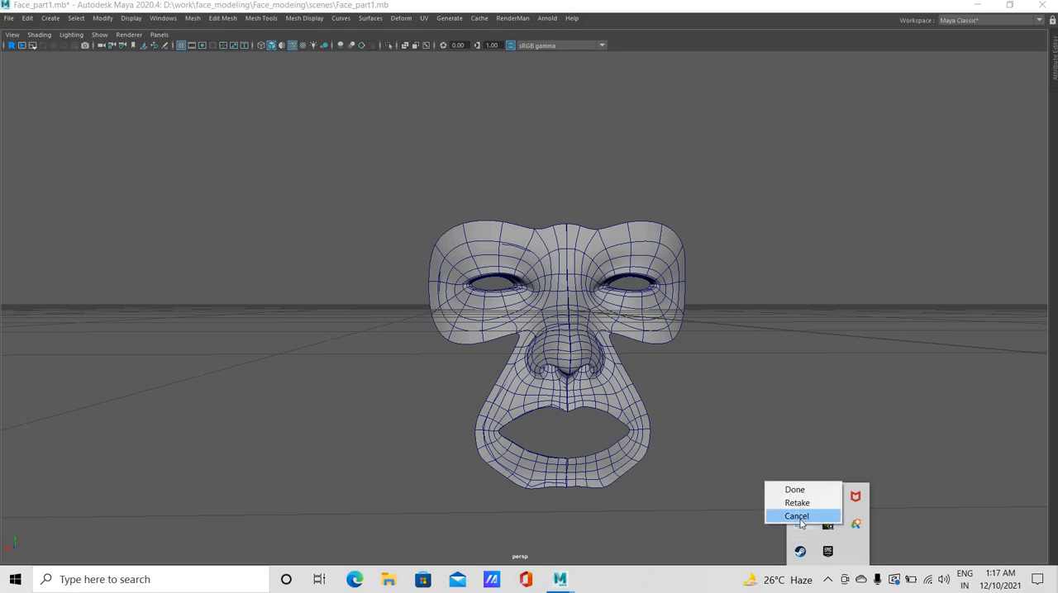